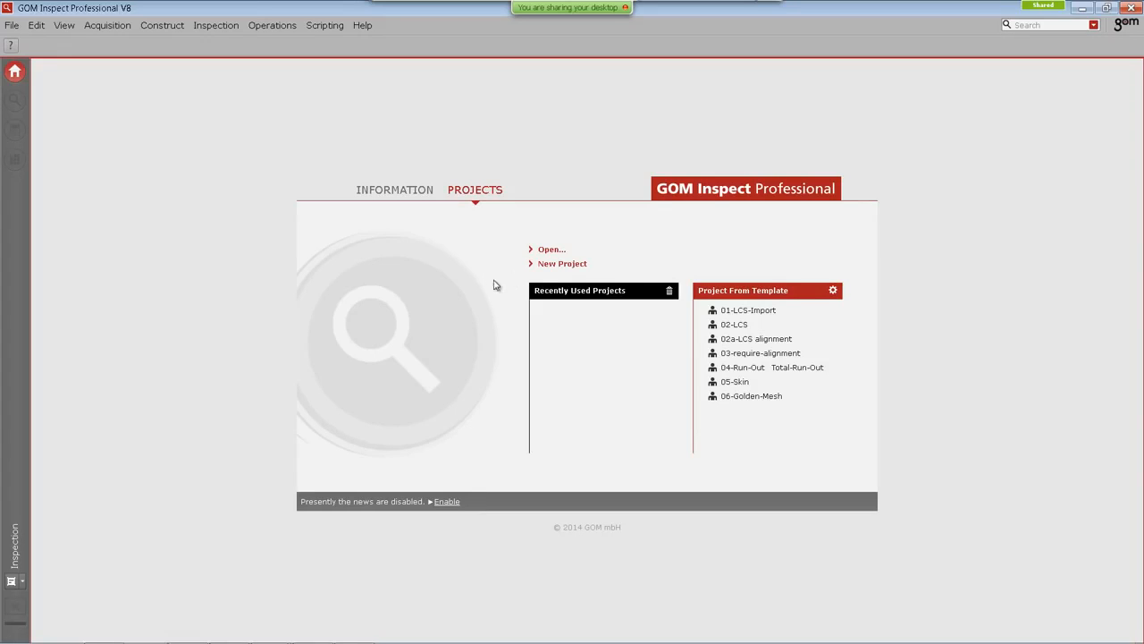
Step: Start a new project and open the 01-LCS-Import folder in the file explorer
{"action": "left_click", "coordinate": [556, 265]}
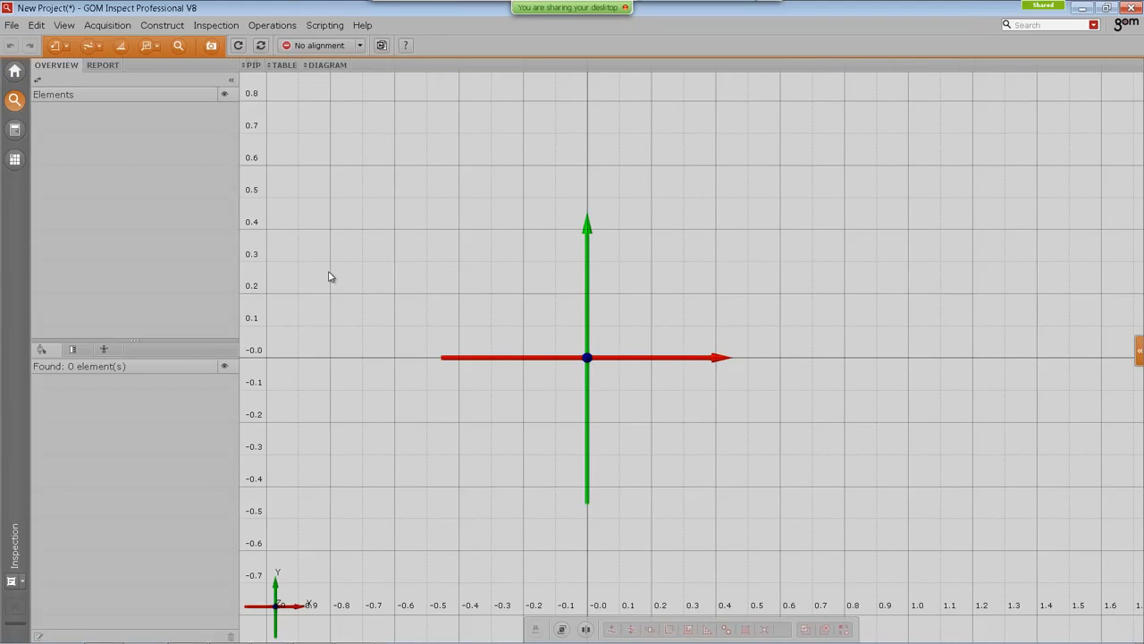
{"action": "key", "text": "alt+Tab"}
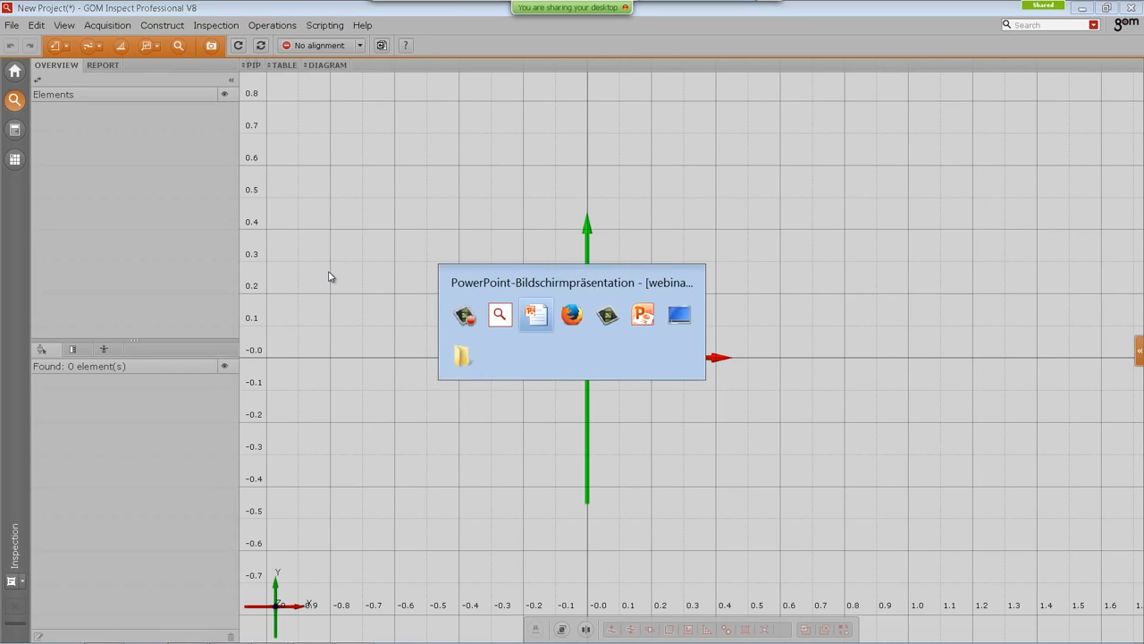
{"action": "key", "text": "alt+Tab"}
{"action": "key", "text": "alt+Tab"}
{"action": "key", "text": "alt+Tab"}
{"action": "key", "text": "alt+Tab"}
{"action": "key", "text": "alt+Tab"}
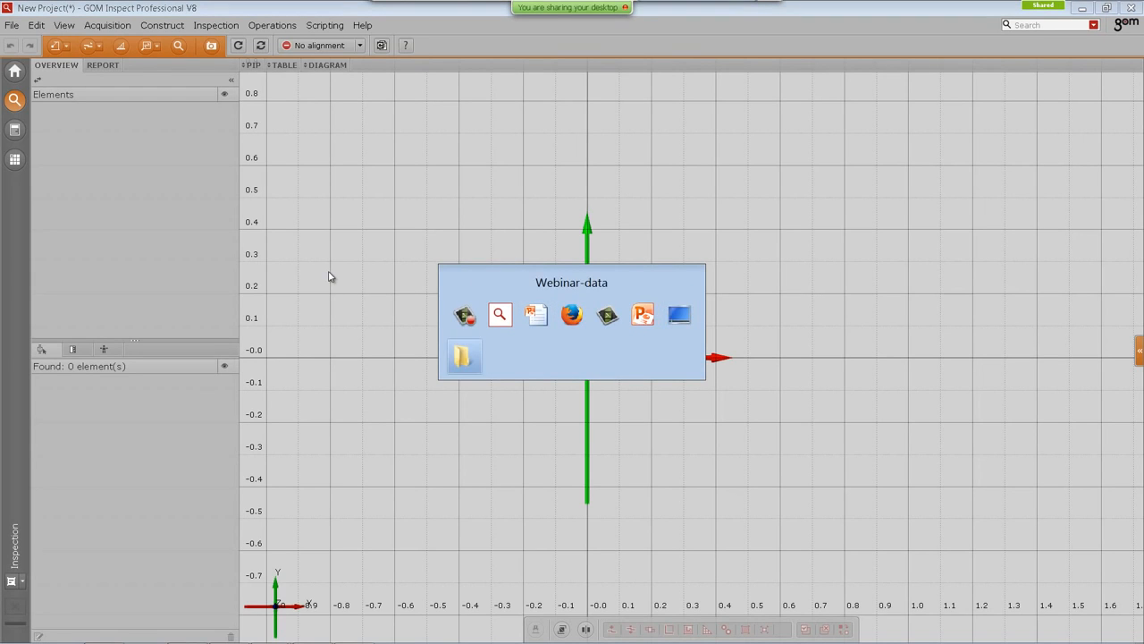
{"action": "double_click", "coordinate": [469, 251]}
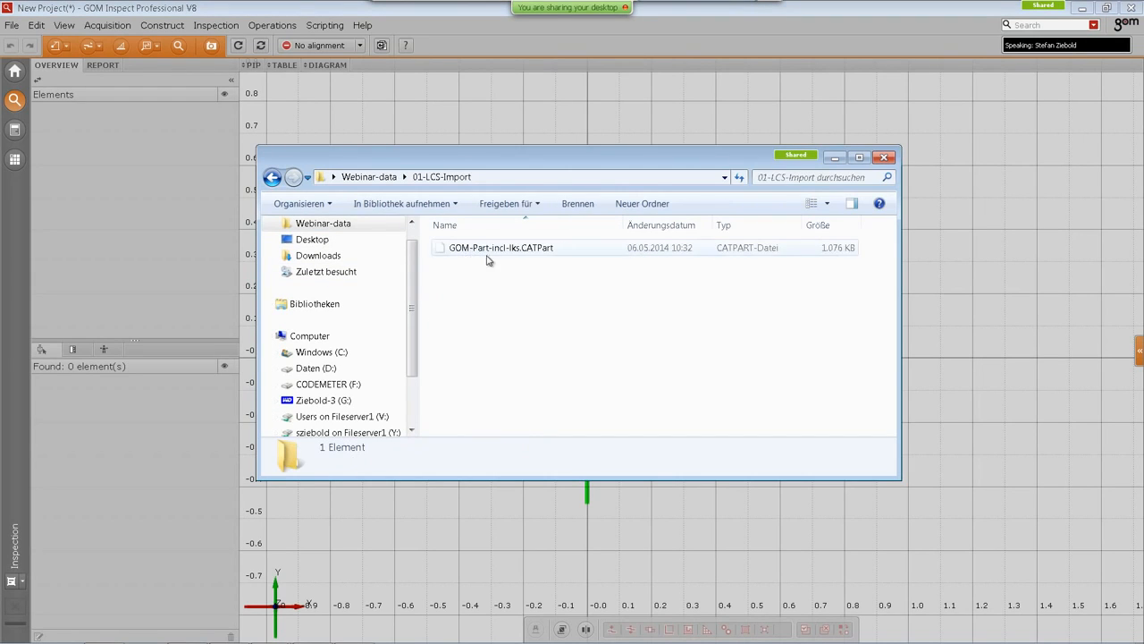
Step: Drop the GOM-Part-incl-lks.CATPart file into the project to start the CAD import
{"action": "left_click_drag", "start_coordinate": [515, 156], "coordinate": [599, 182]}
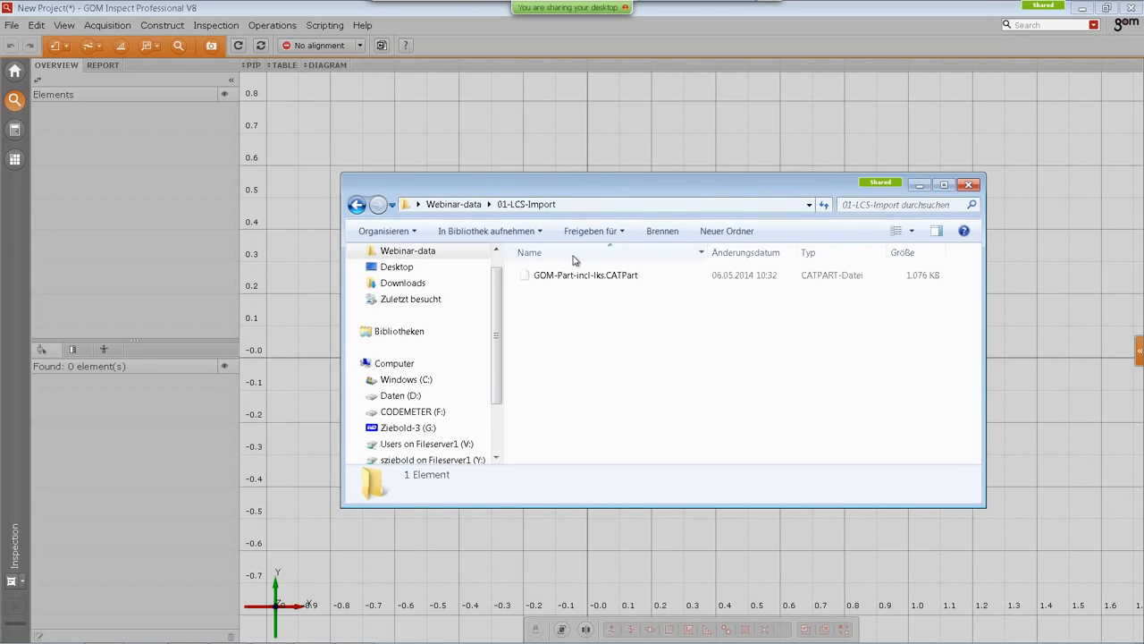
{"action": "left_click_drag", "start_coordinate": [585, 280], "coordinate": [372, 167]}
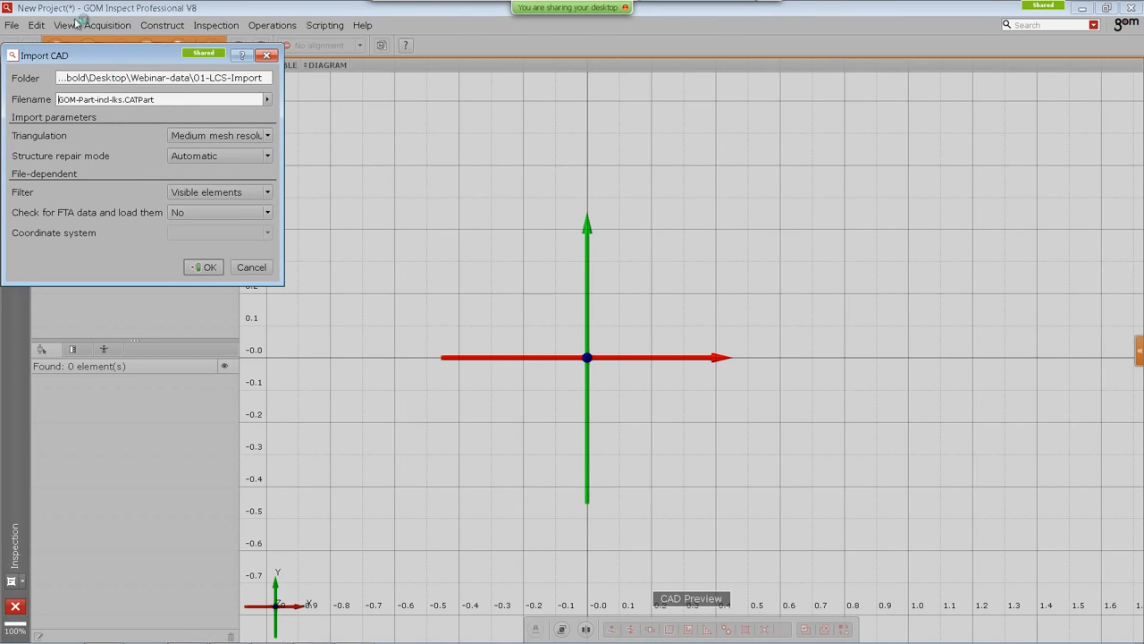
Step: Preview the part with the lcs cylinder and then the lcs tool import coordinate systems
{"action": "left_click_drag", "start_coordinate": [100, 68], "coordinate": [136, 108]}
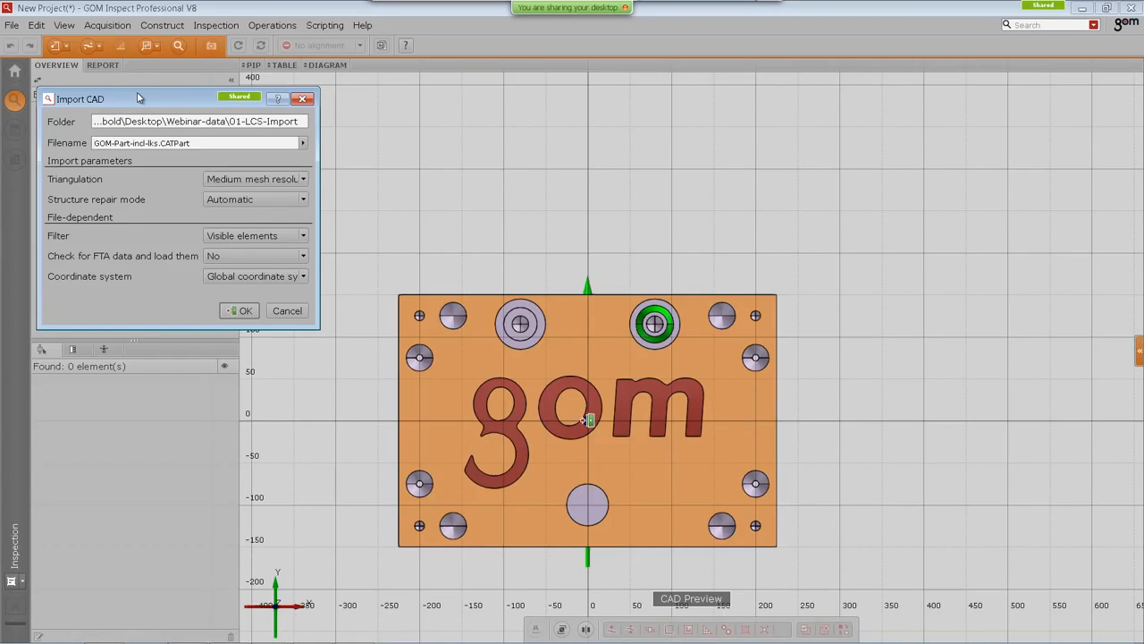
{"action": "left_click_drag", "start_coordinate": [139, 98], "coordinate": [149, 92]}
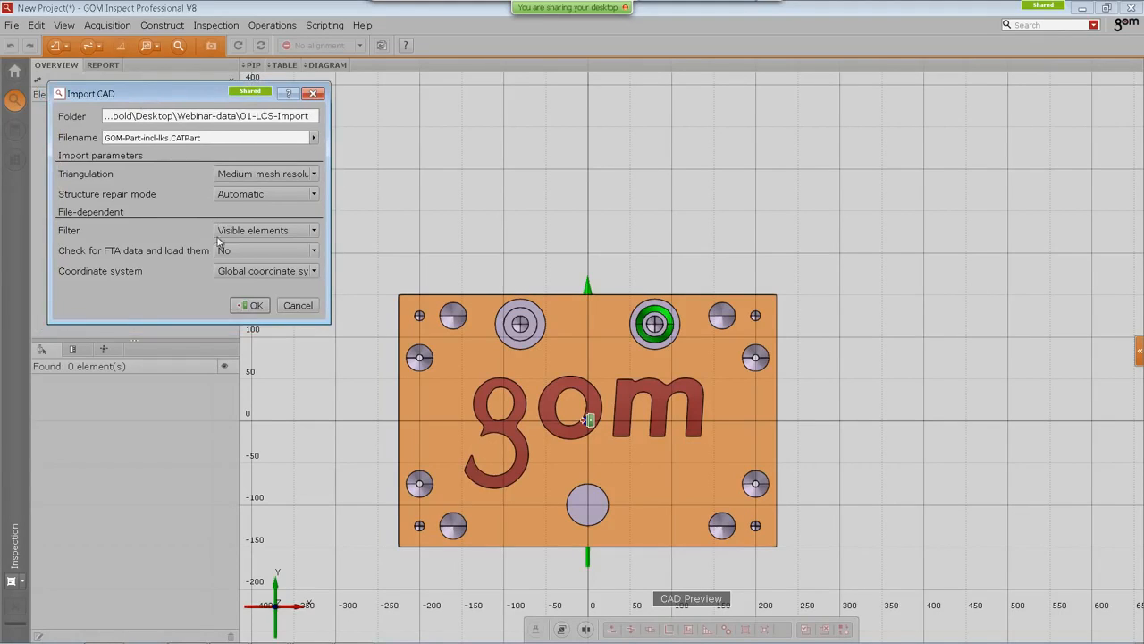
{"action": "left_click", "coordinate": [316, 273]}
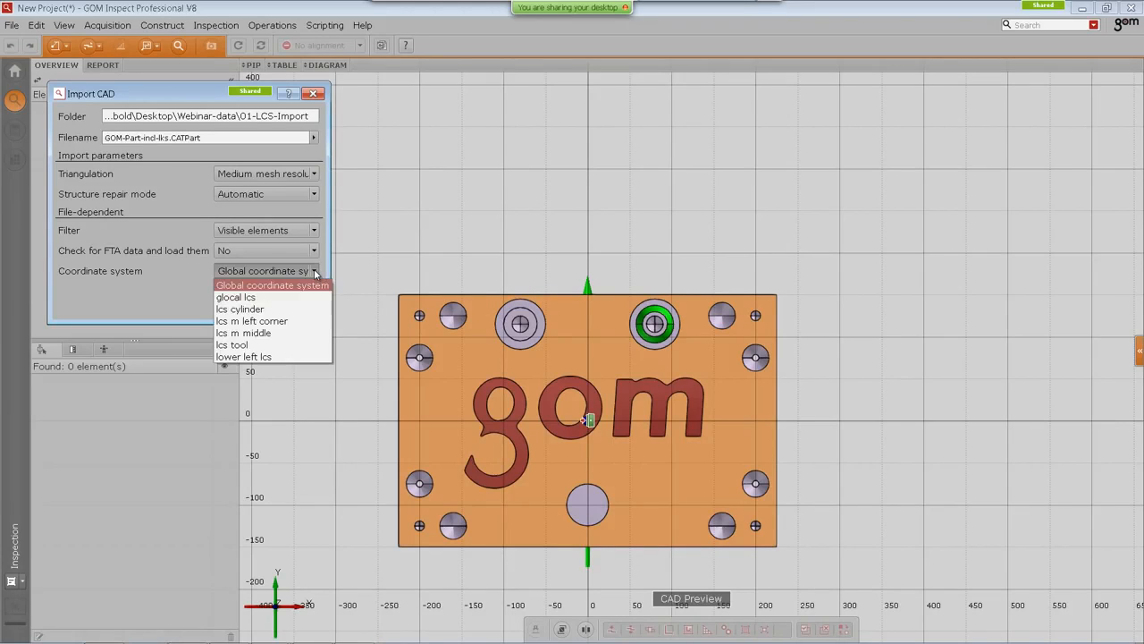
{"action": "left_click", "coordinate": [262, 310]}
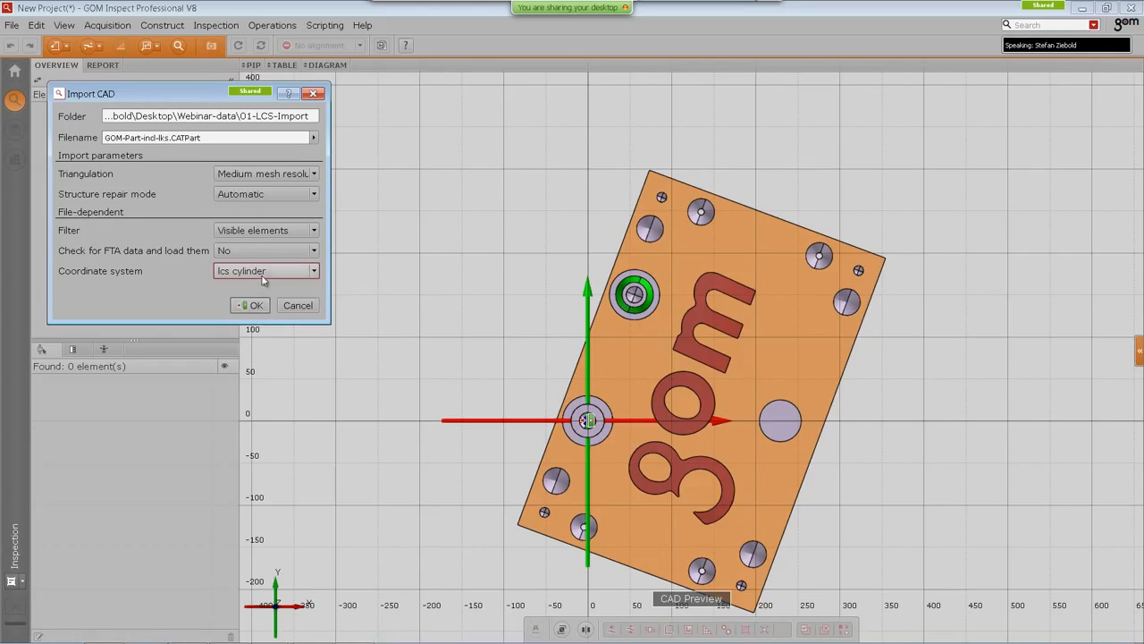
{"action": "left_click", "coordinate": [266, 274]}
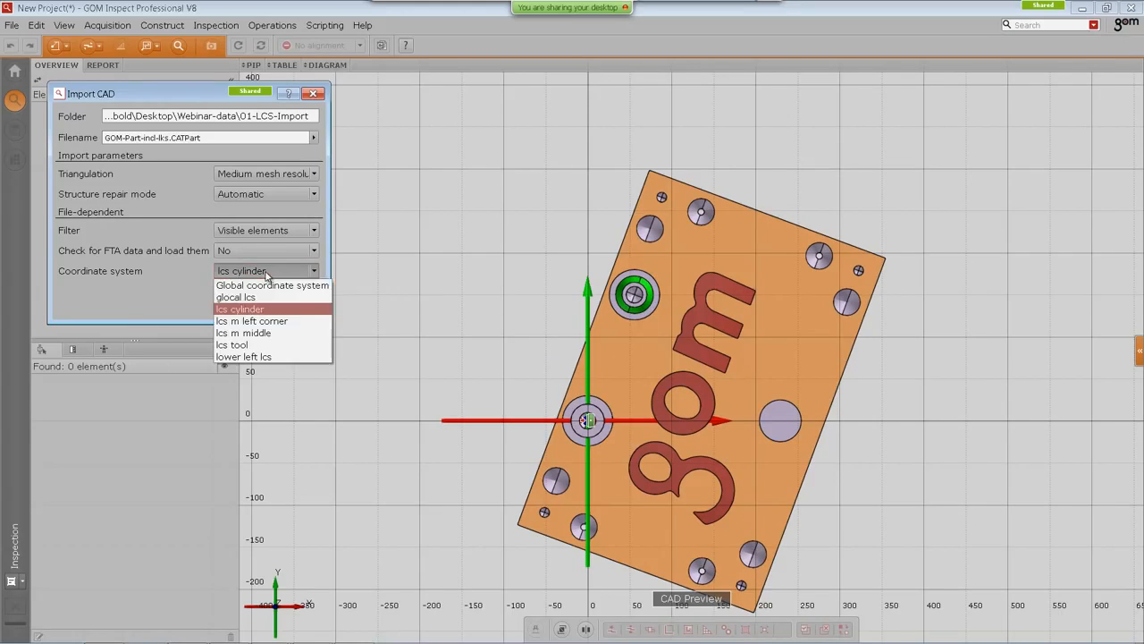
{"action": "left_click", "coordinate": [231, 345]}
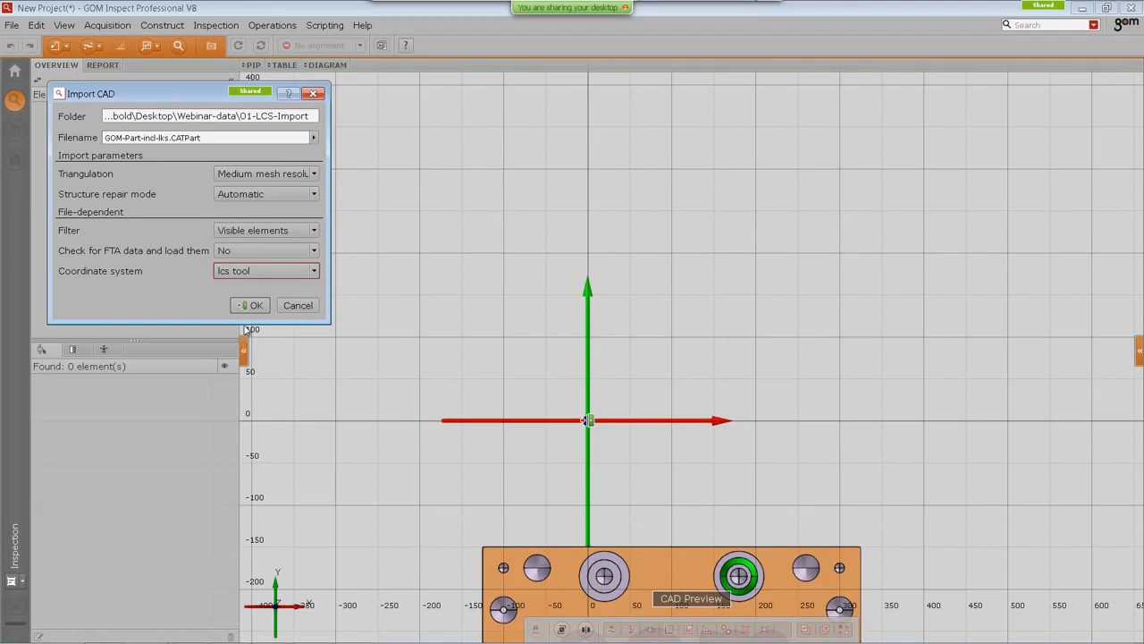
Step: Set the import coordinate system to lower left lcs and confirm the CAD import
{"action": "left_click", "coordinate": [263, 271]}
{"action": "left_click", "coordinate": [258, 361]}
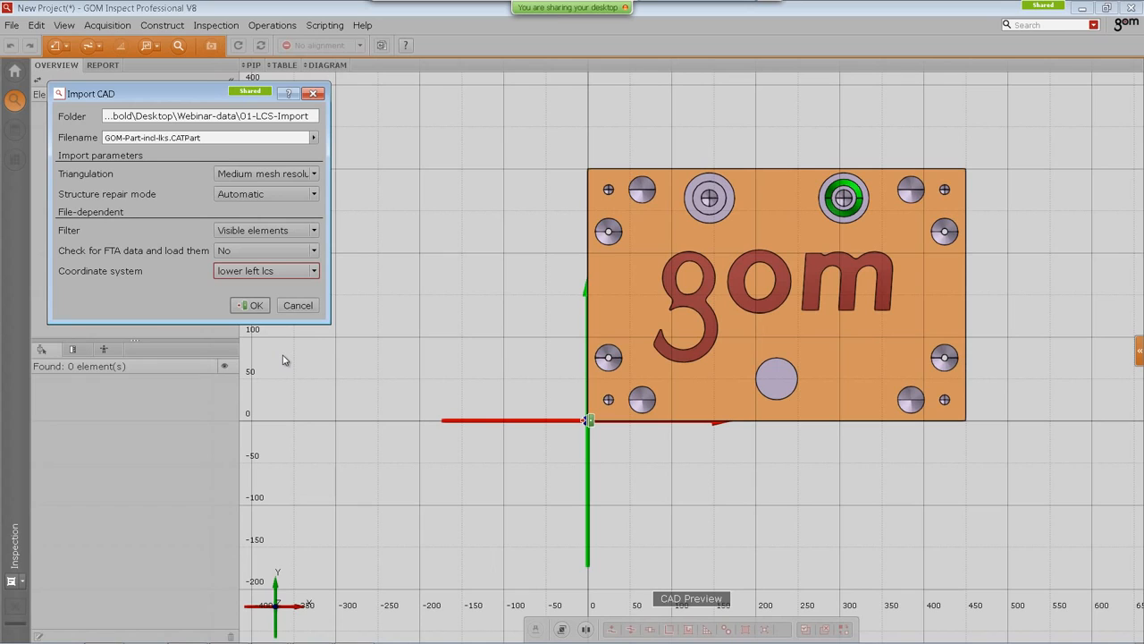
{"action": "left_click", "coordinate": [253, 305]}
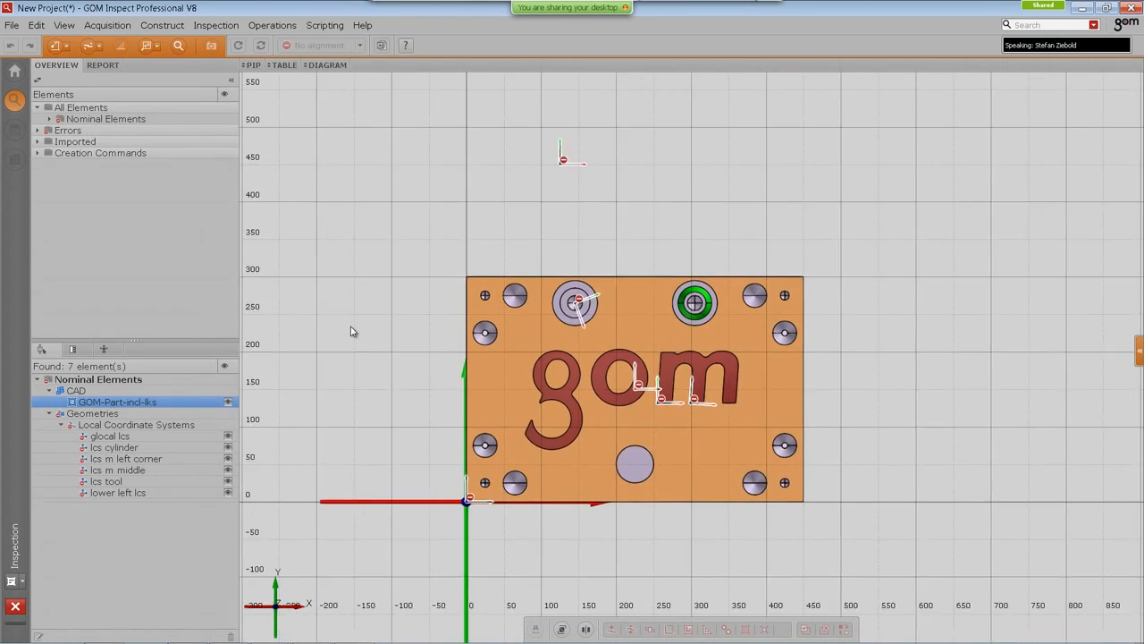
Step: Expand the nominal geometries' local coordinate systems in the element tree and select glocal lcs
{"action": "left_click_drag", "start_coordinate": [537, 411], "coordinate": [577, 389]}
{"action": "scroll", "coordinate": [576, 390], "scroll_direction": "up", "scroll_amount": 5}
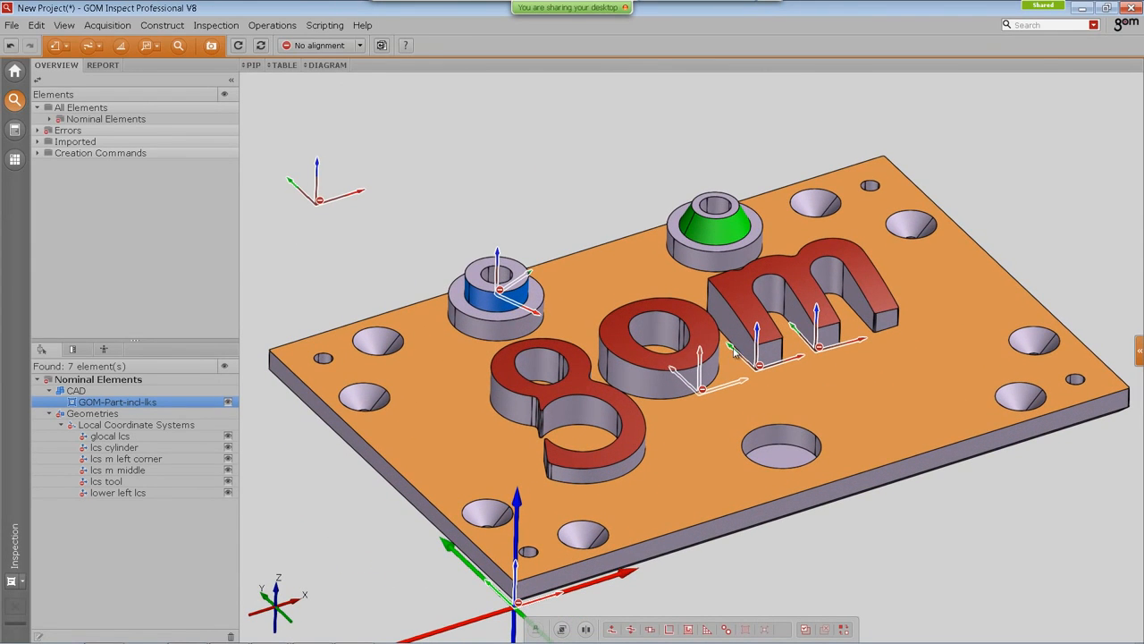
{"action": "middle_click_drag", "start_coordinate": [651, 353], "coordinate": [661, 337]}
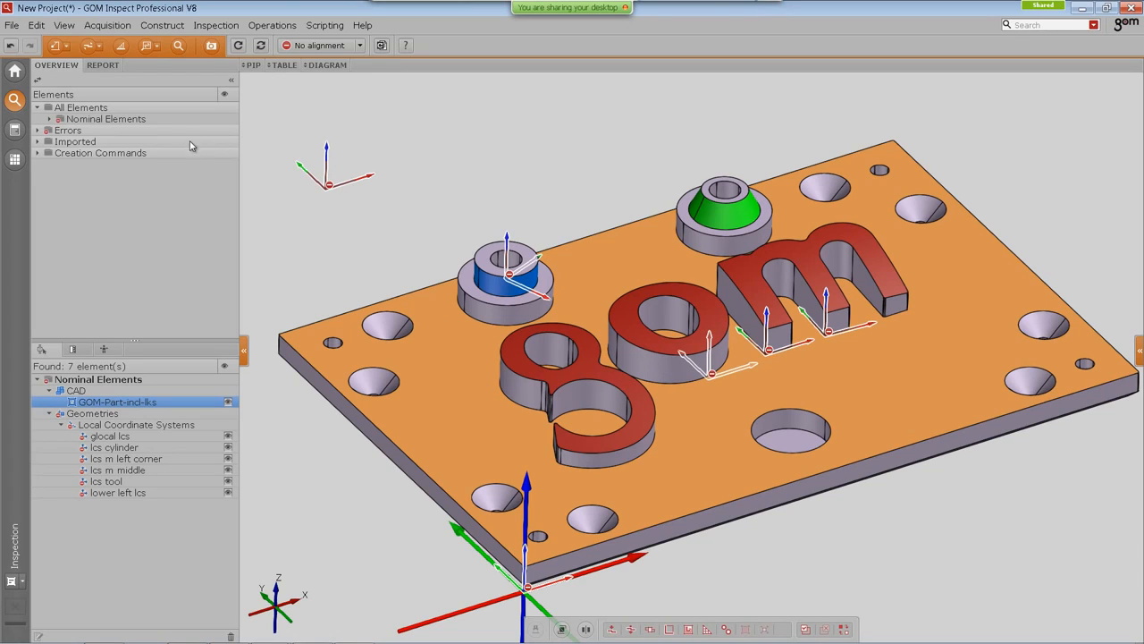
{"action": "left_click", "coordinate": [48, 119]}
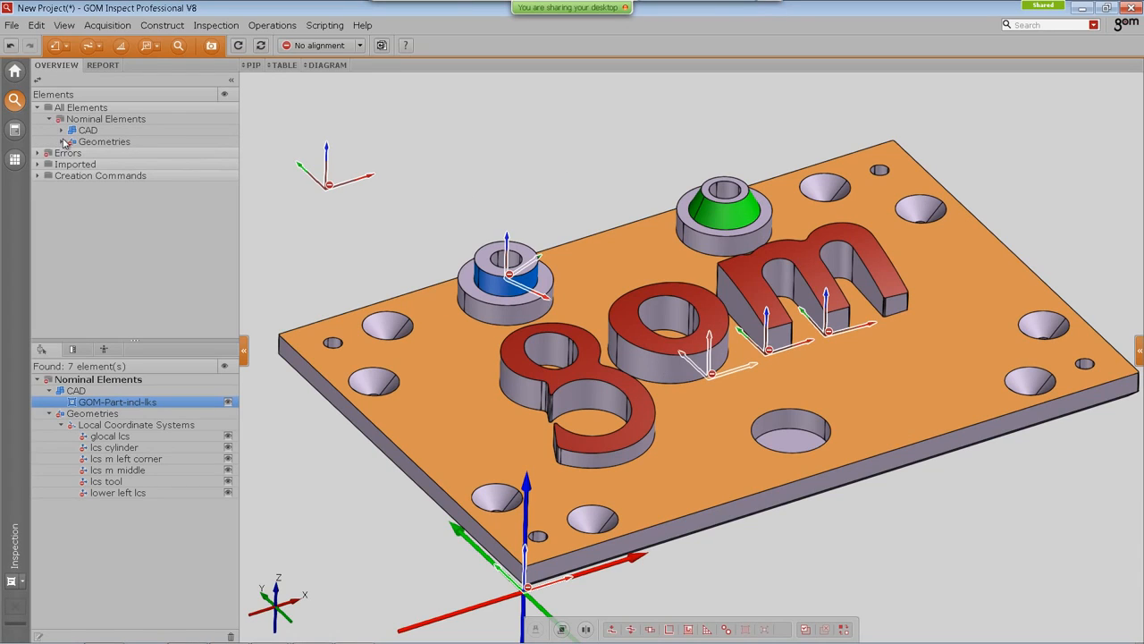
{"action": "left_click", "coordinate": [62, 142]}
{"action": "left_click", "coordinate": [74, 152]}
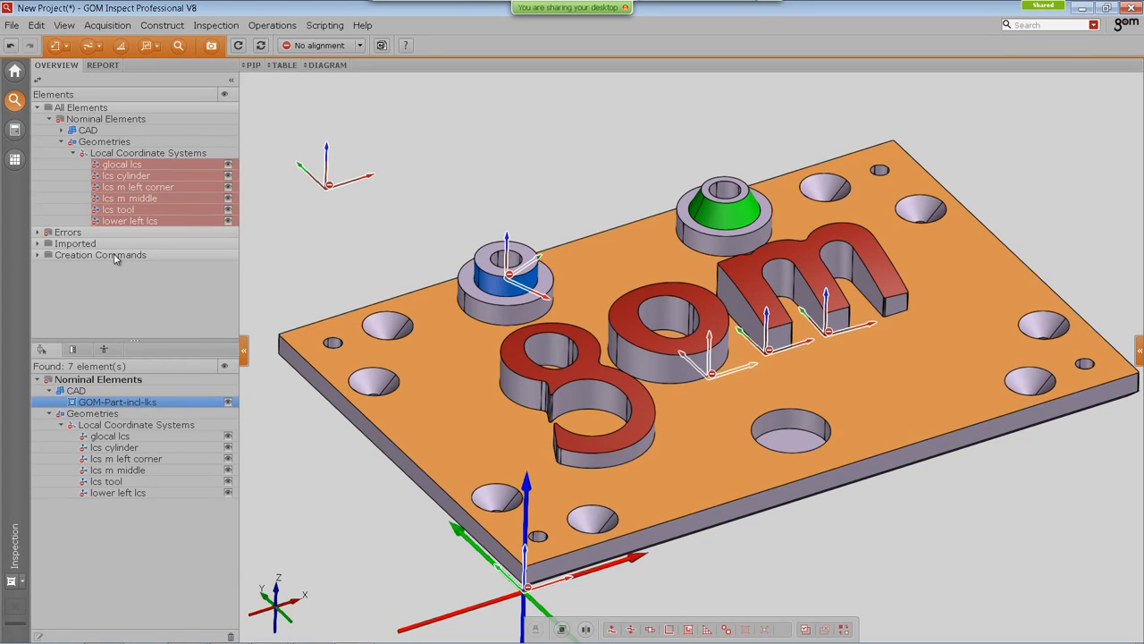
{"action": "left_click", "coordinate": [130, 168]}
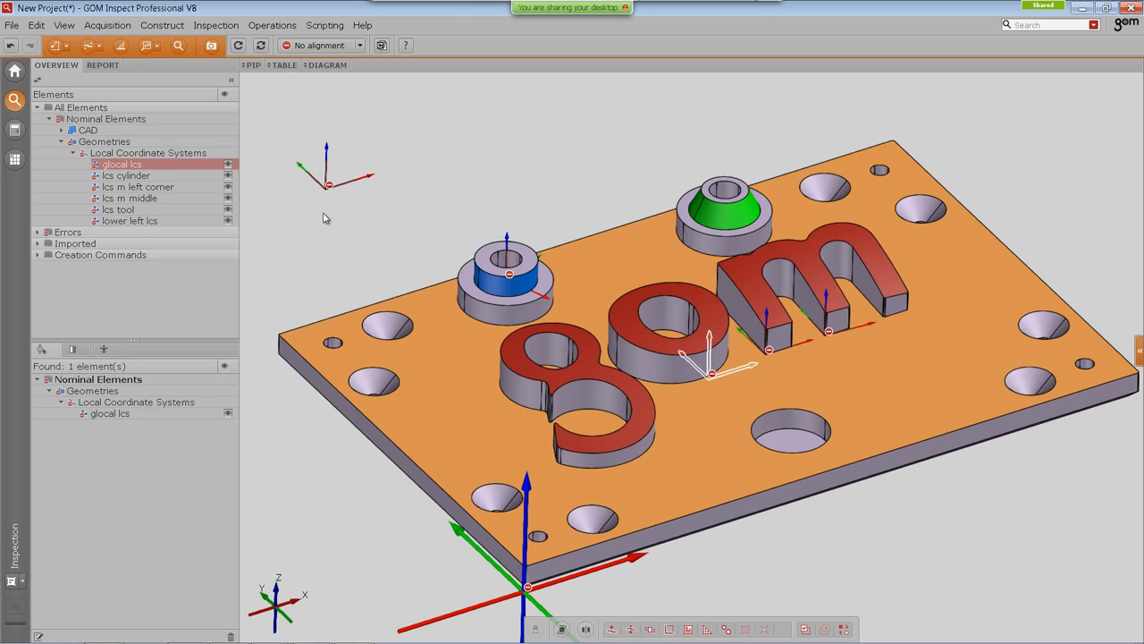
Step: Select the lcs tool coordinate system floating above the part in the 3D view
{"action": "right_click_drag", "start_coordinate": [324, 220], "coordinate": [335, 214]}
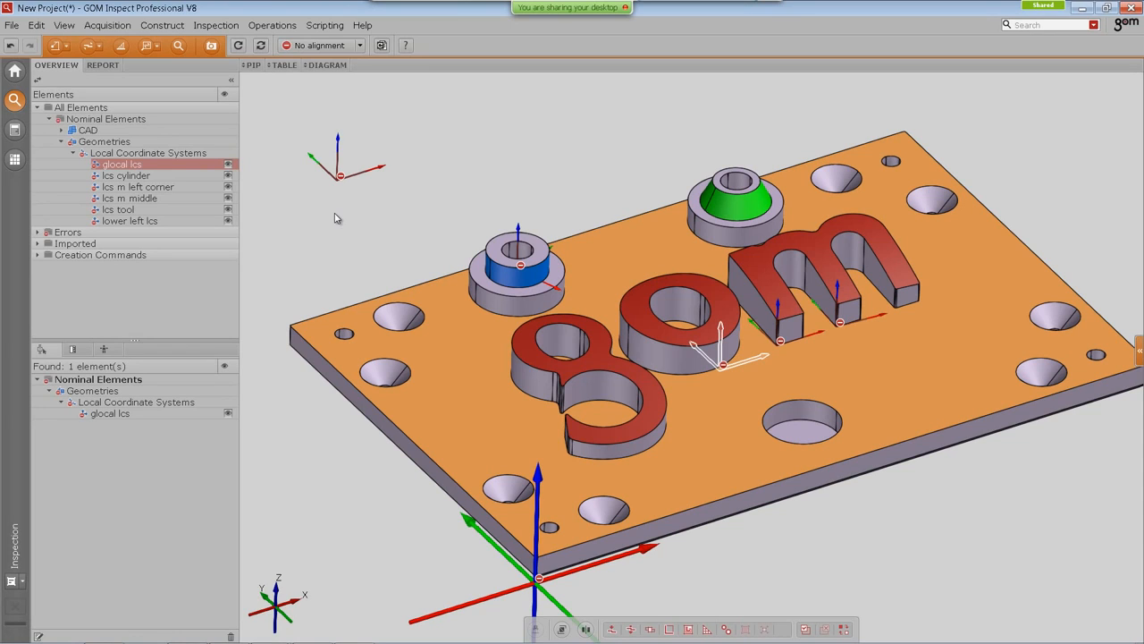
{"action": "right_click_drag", "start_coordinate": [370, 225], "coordinate": [360, 234]}
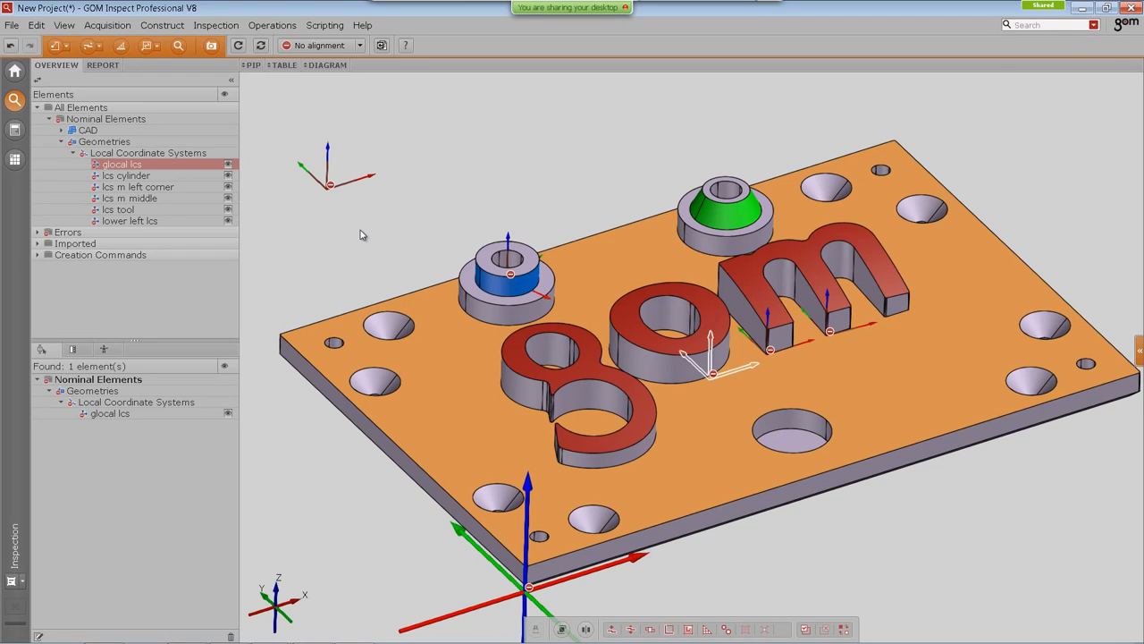
{"action": "left_click", "coordinate": [330, 182]}
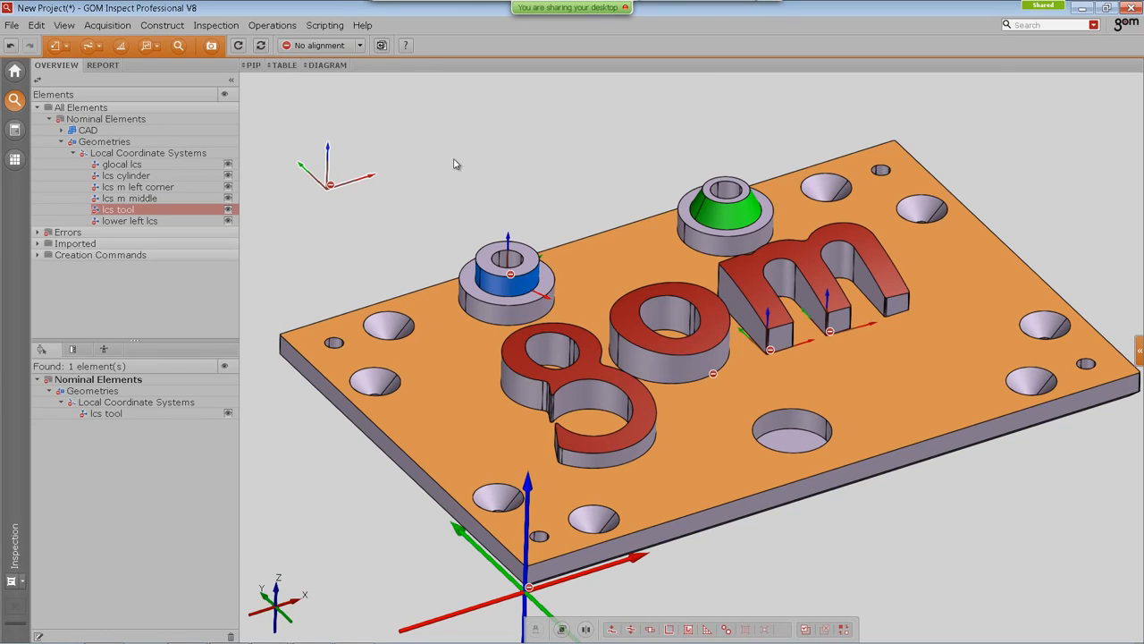
Step: Select all local coordinate systems together in the element tree
{"action": "right_click", "coordinate": [424, 137]}
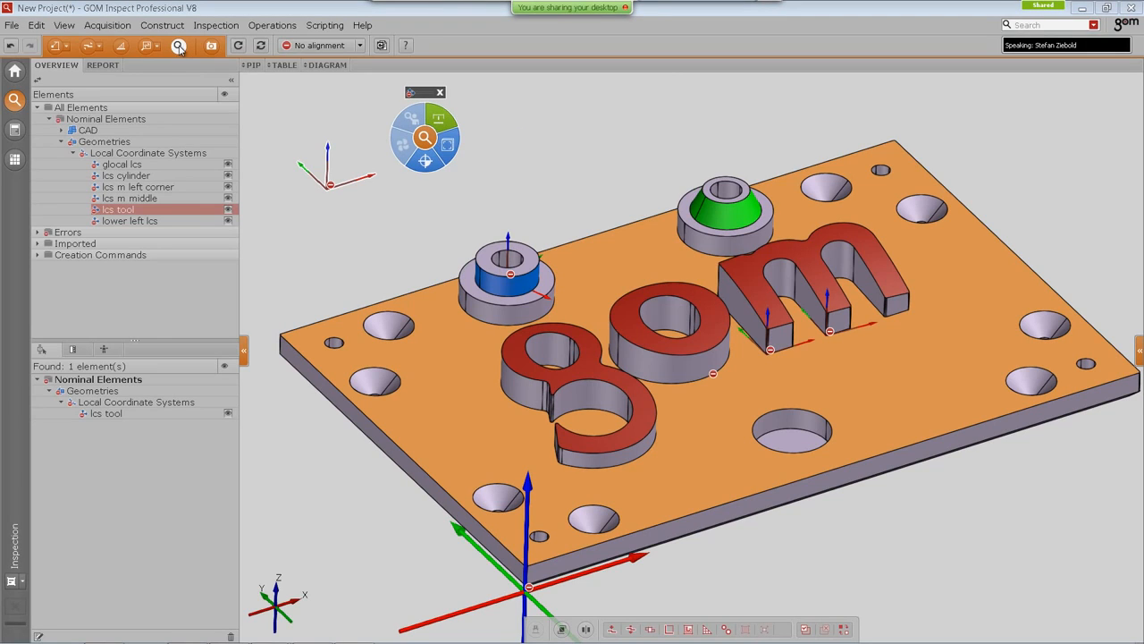
{"action": "left_click", "coordinate": [444, 129]}
{"action": "middle_click_drag", "start_coordinate": [450, 361], "coordinate": [436, 345]}
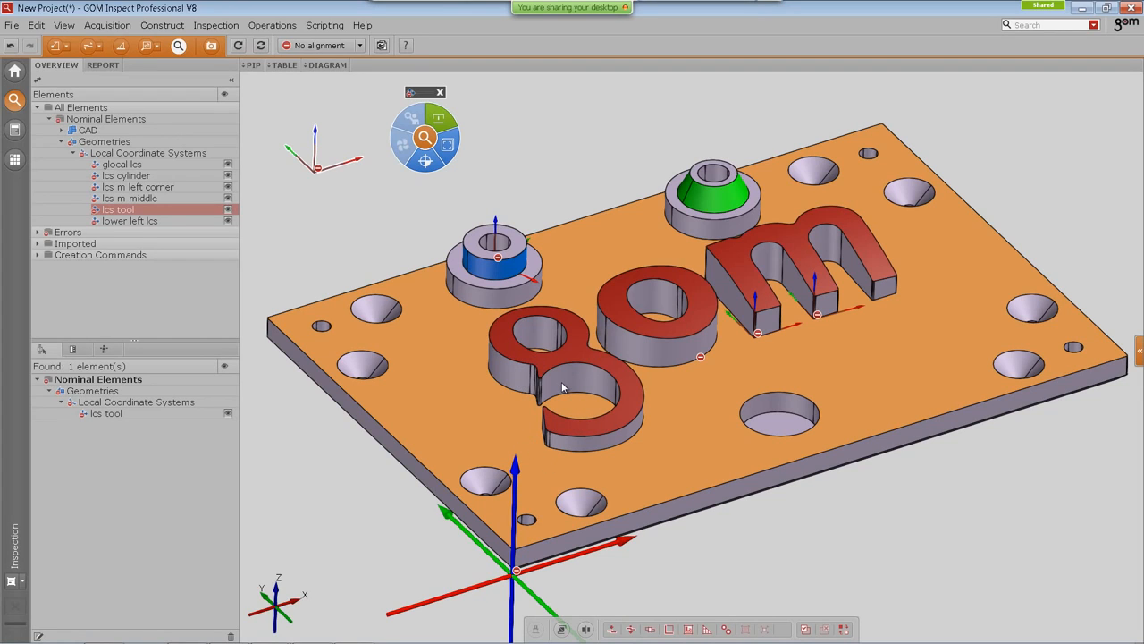
{"action": "left_click", "coordinate": [150, 153]}
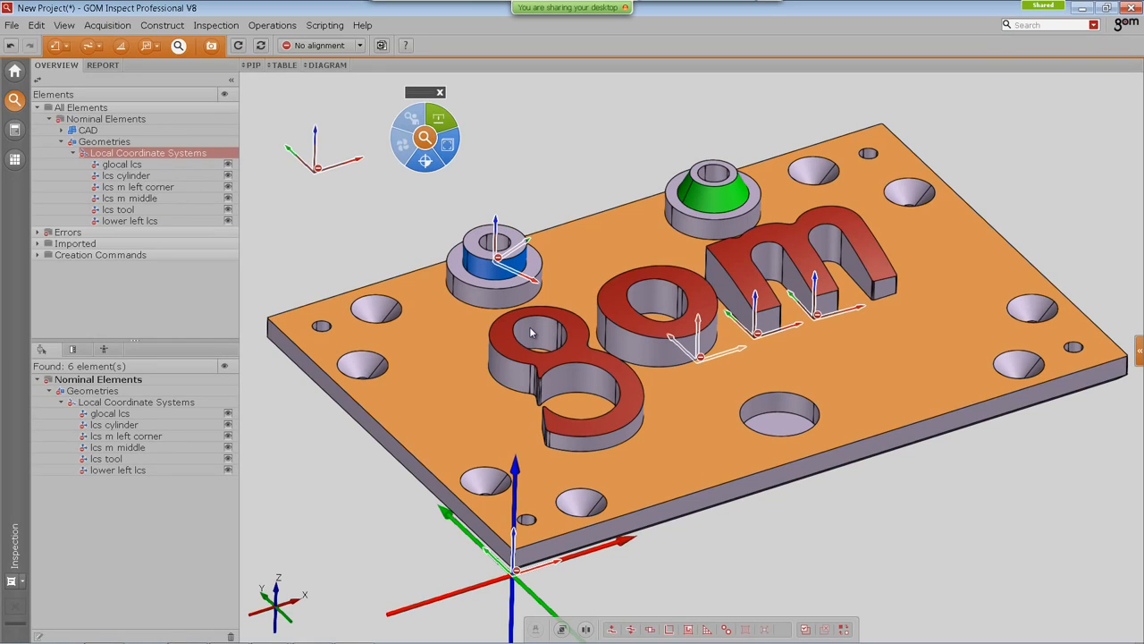
Step: Open the 02-LCS project template, deleting the unsaved current project completely
{"action": "left_click", "coordinate": [15, 76]}
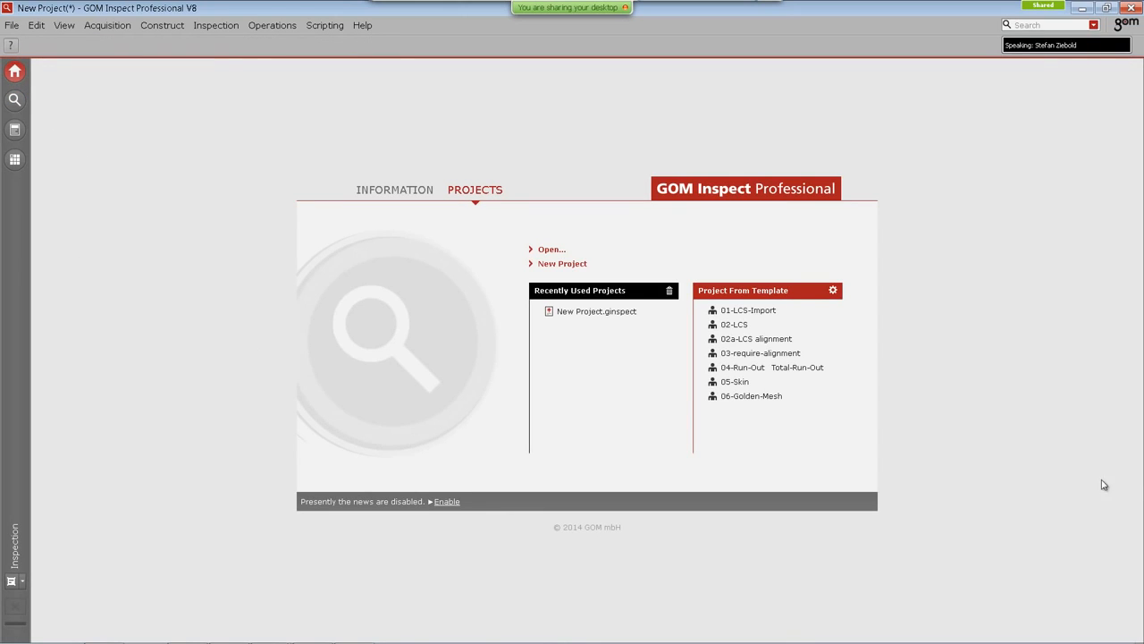
{"action": "left_click", "coordinate": [741, 326]}
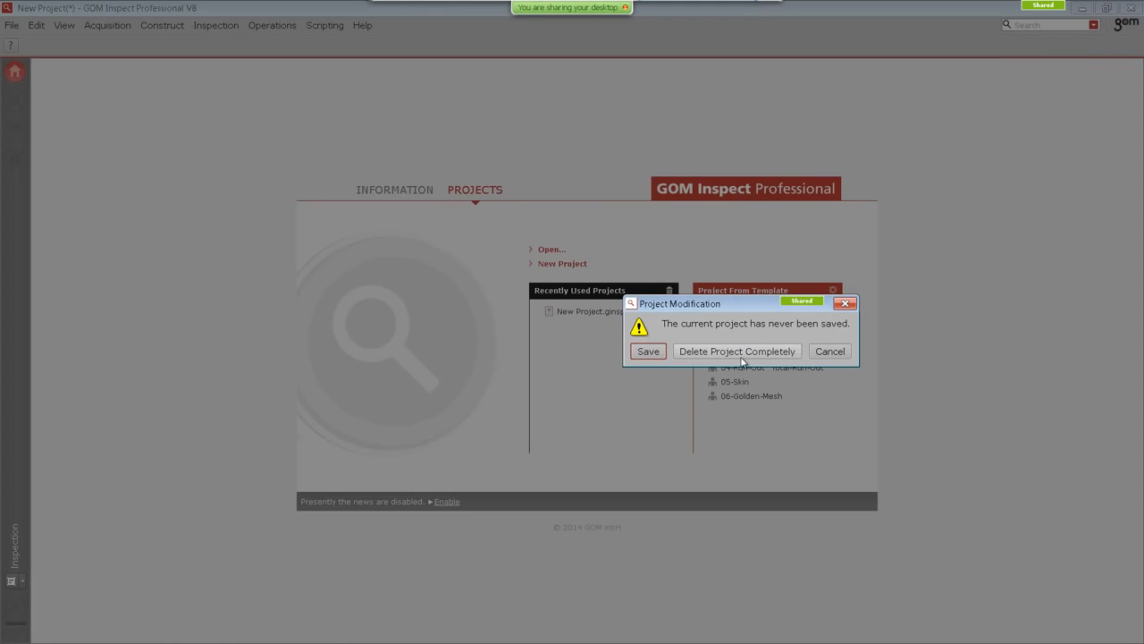
{"action": "left_click", "coordinate": [736, 353]}
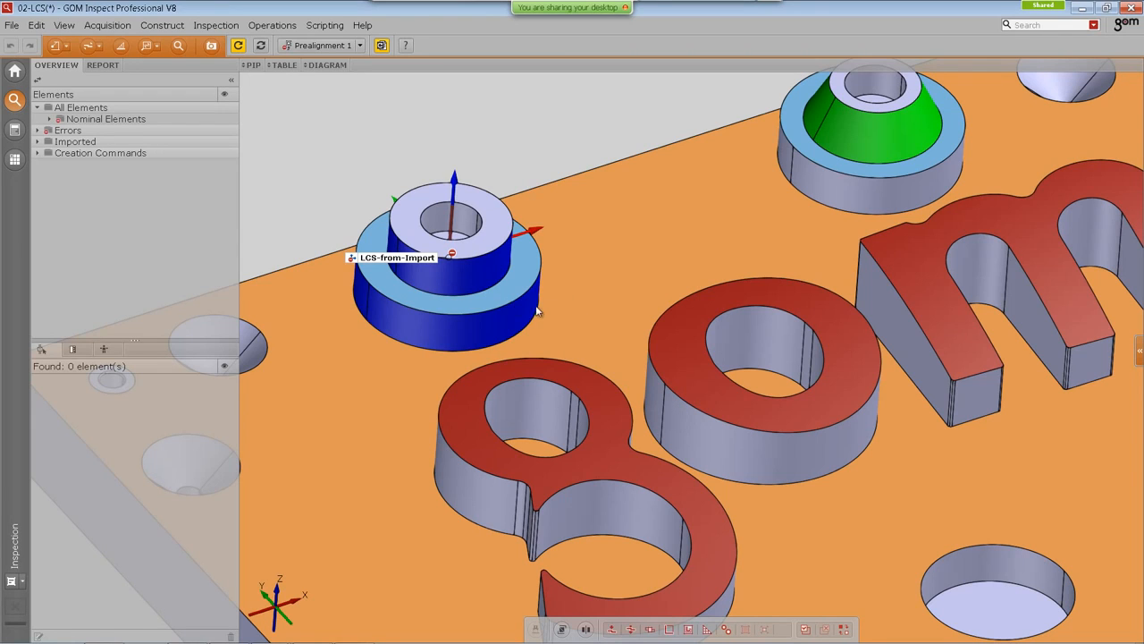
Step: Expand the nominal elements in the element tree of the 02-LCS project
{"action": "middle_click_drag", "start_coordinate": [469, 275], "coordinate": [461, 267]}
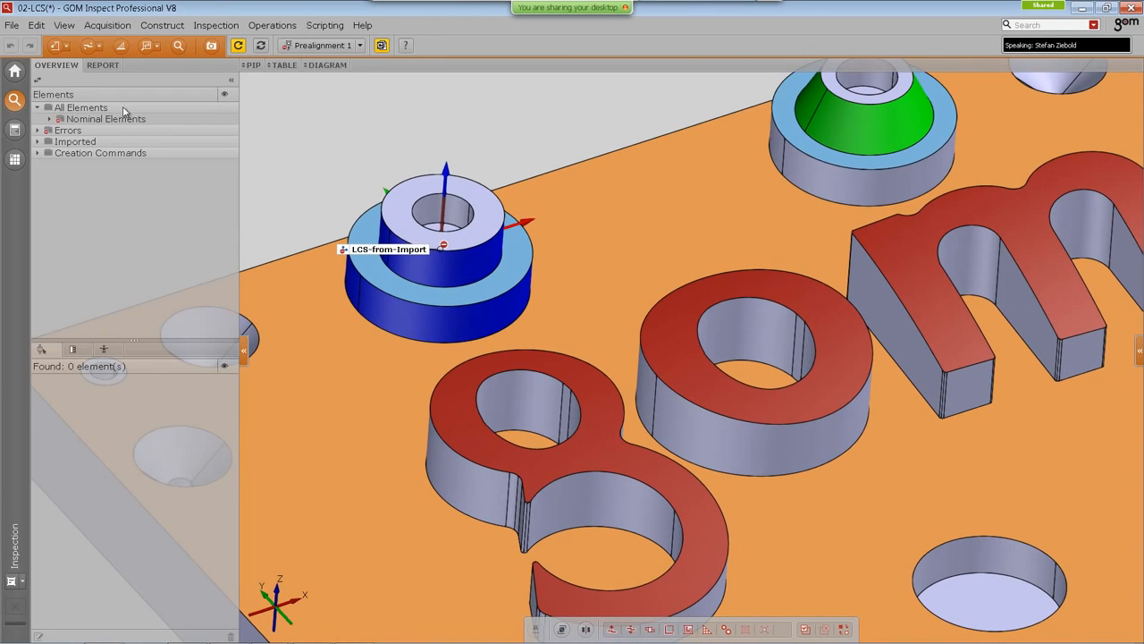
{"action": "middle_click_drag", "start_coordinate": [629, 460], "coordinate": [509, 391]}
{"action": "scroll", "coordinate": [510, 390], "scroll_direction": "down", "scroll_amount": 2}
{"action": "middle_click_drag", "start_coordinate": [565, 429], "coordinate": [564, 415]}
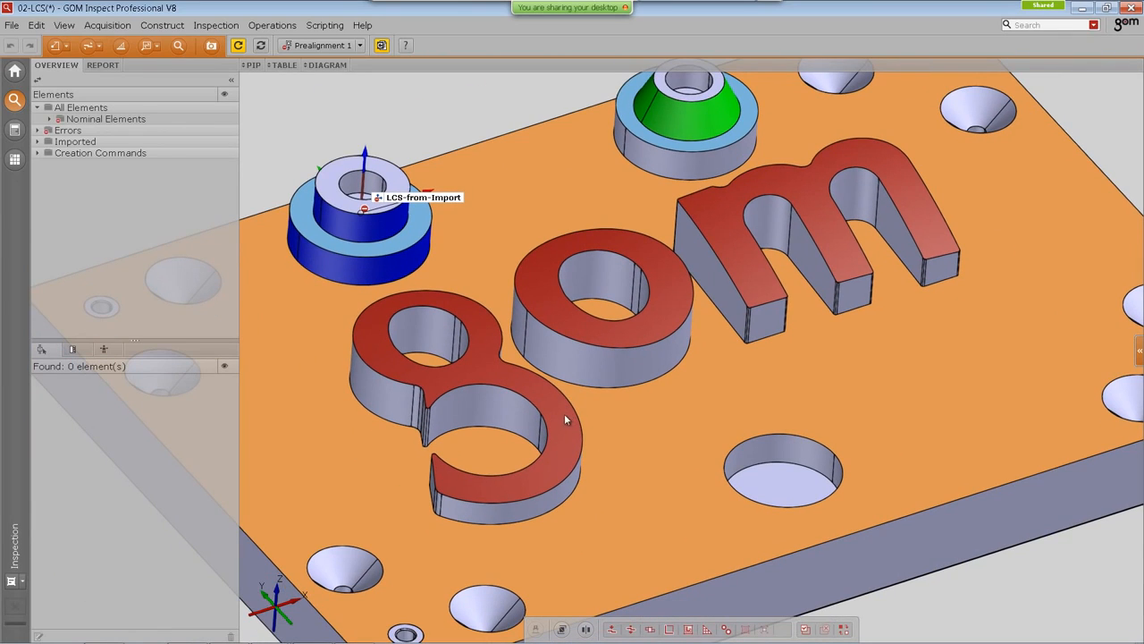
{"action": "left_click", "coordinate": [50, 120]}
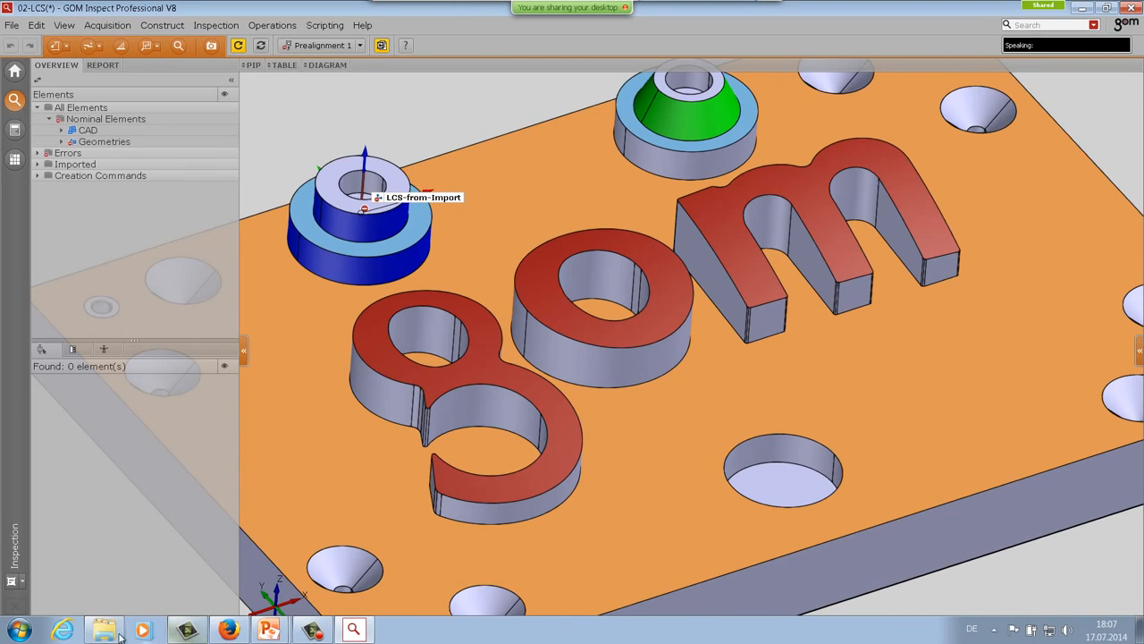
Step: Import the measured mesh file from the Webinar-data 02-LCS-Dimensions folder into the project
{"action": "left_click", "coordinate": [104, 630]}
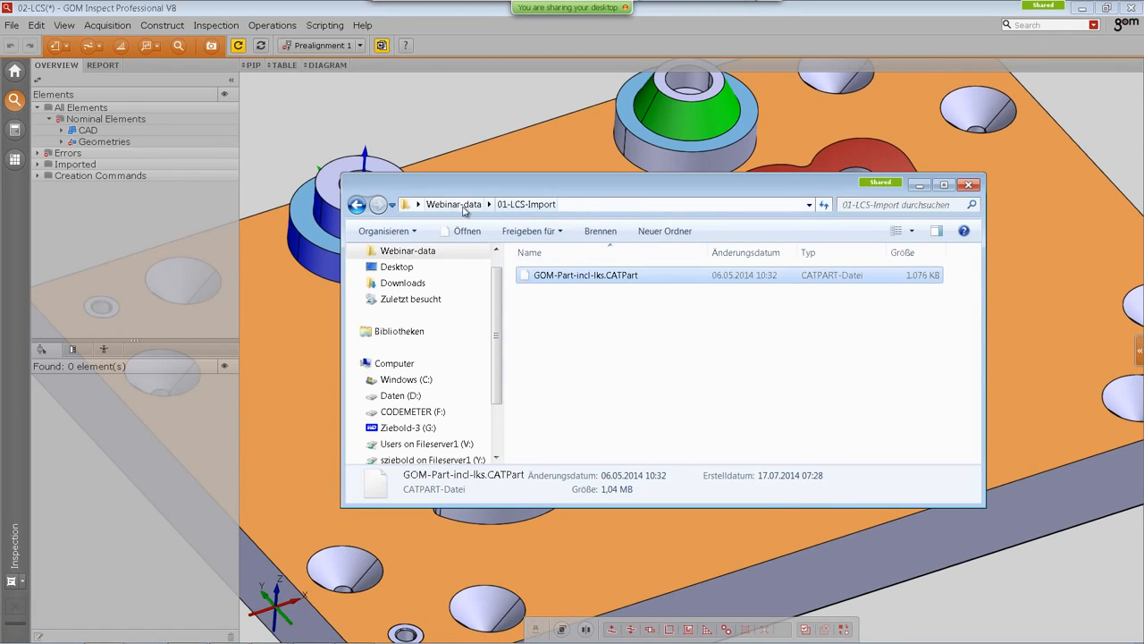
{"action": "left_click", "coordinate": [462, 206]}
{"action": "left_click", "coordinate": [564, 293]}
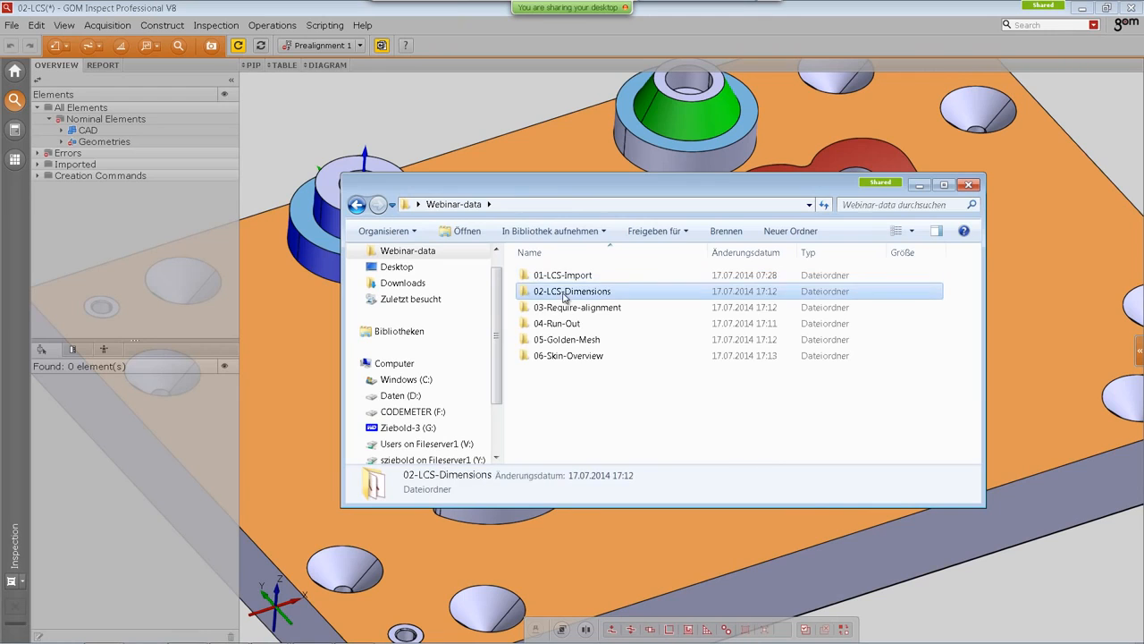
{"action": "double_click", "coordinate": [564, 294]}
{"action": "left_click_drag", "start_coordinate": [581, 388], "coordinate": [375, 168]}
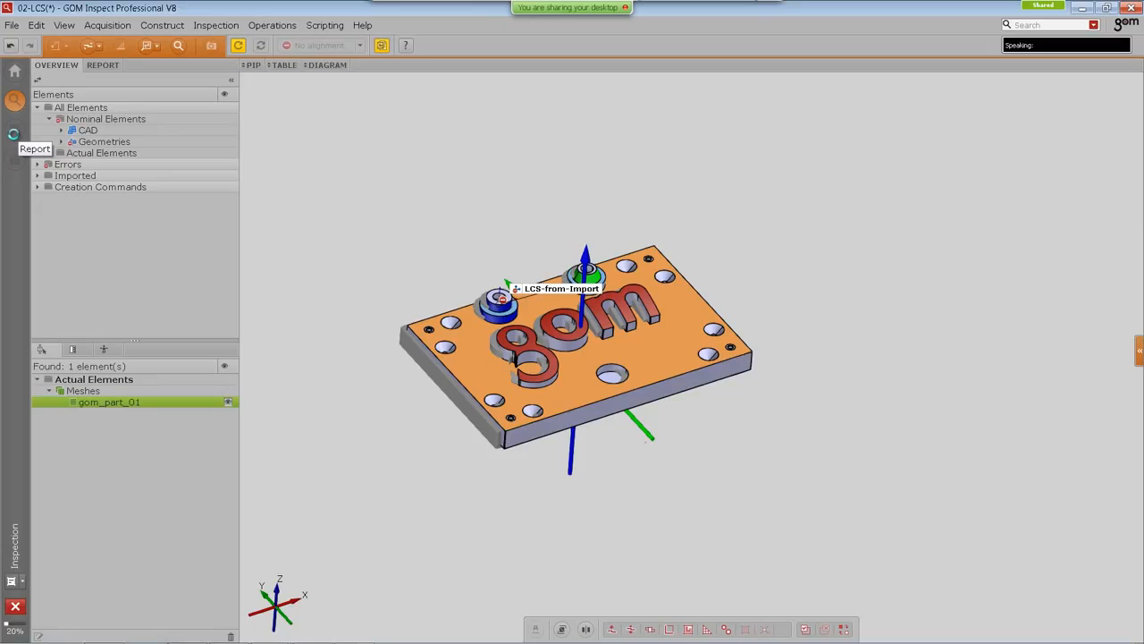
Step: Assign No Measuring Principle to the LCS-from-Import local coordinate system
{"action": "left_click", "coordinate": [13, 132]}
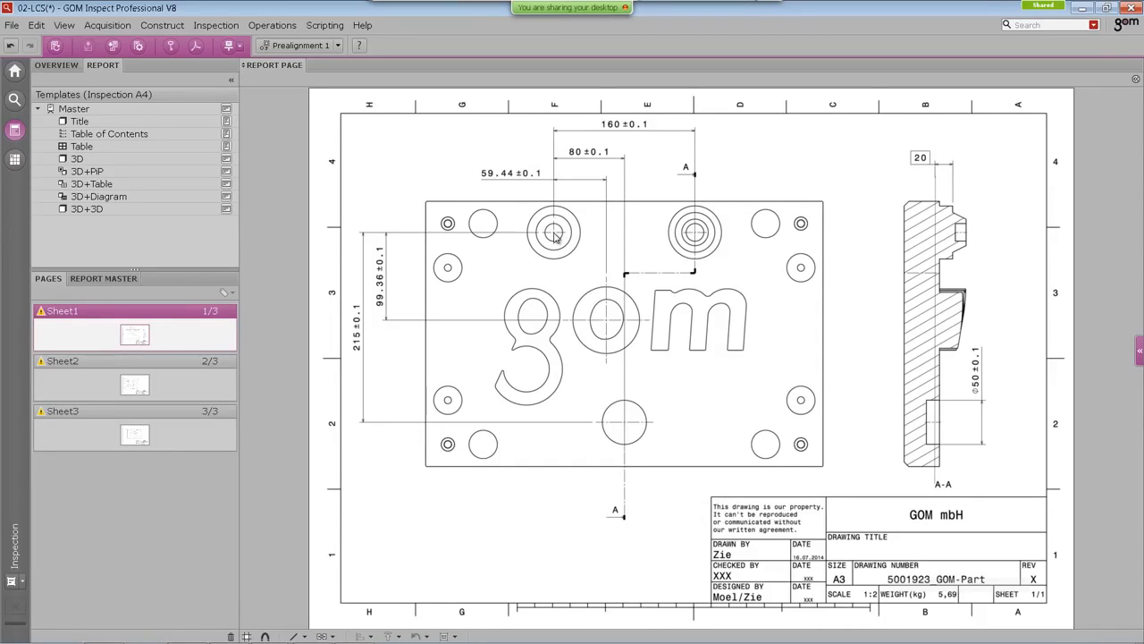
{"action": "left_click", "coordinate": [14, 99]}
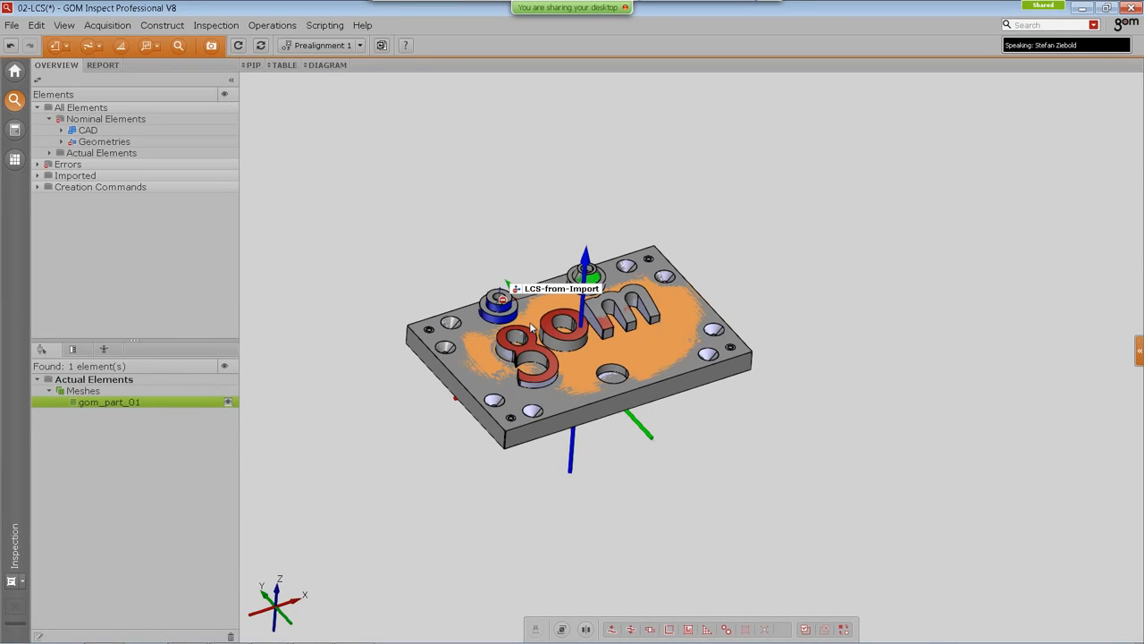
{"action": "scroll", "coordinate": [530, 327], "scroll_direction": "up", "scroll_amount": 5}
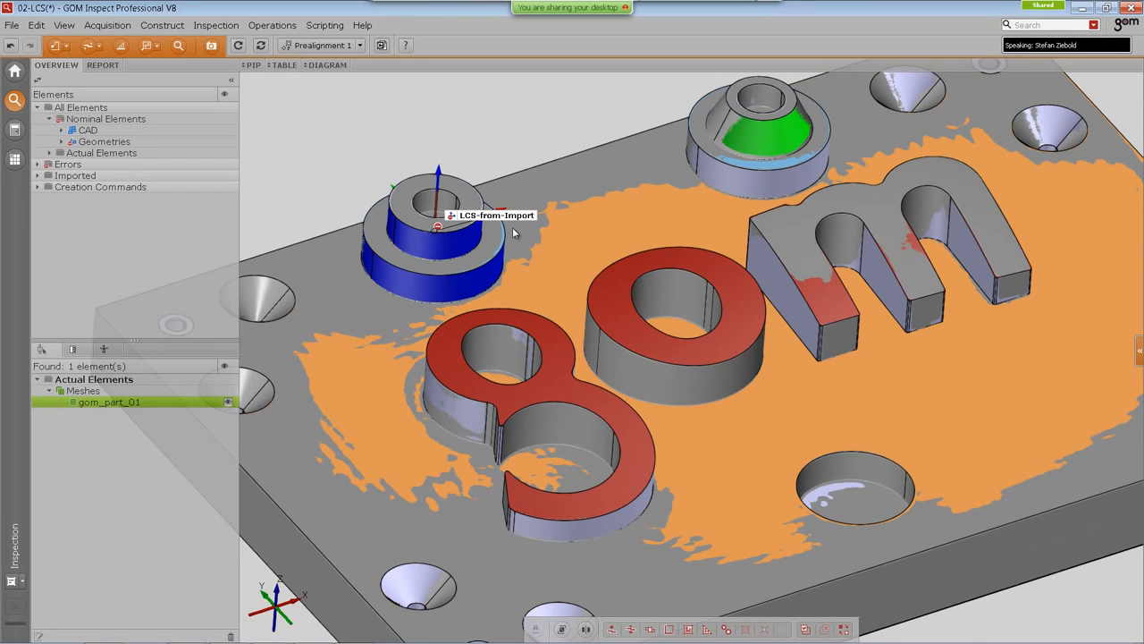
{"action": "left_click_drag", "start_coordinate": [505, 216], "coordinate": [340, 168]}
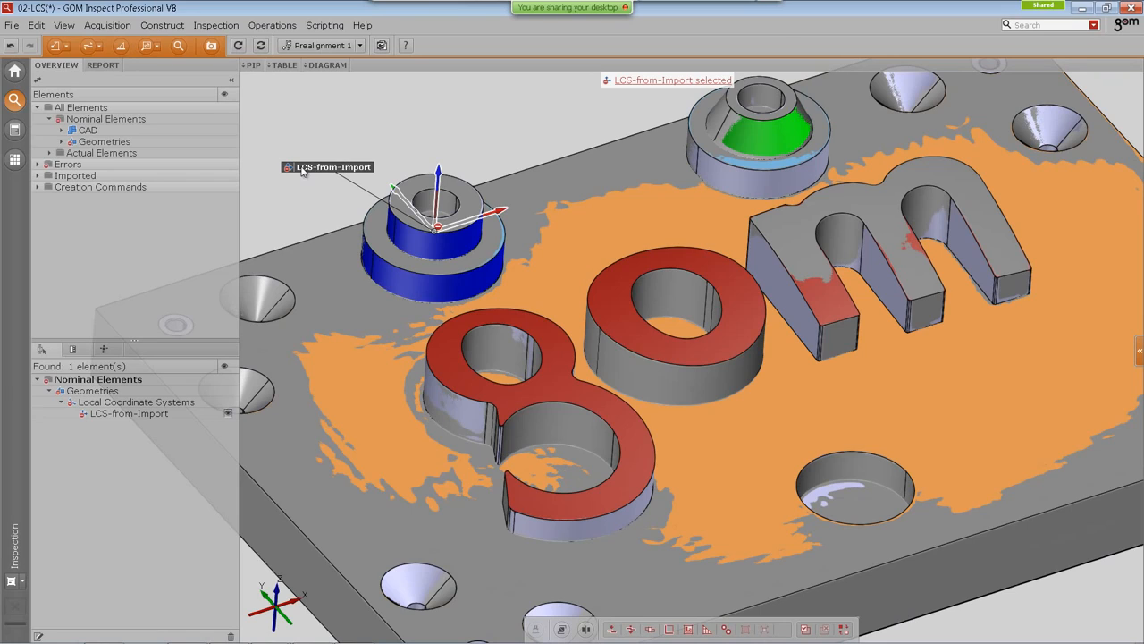
{"action": "right_click", "coordinate": [358, 108]}
{"action": "mouse_move", "coordinate": [368, 89]}
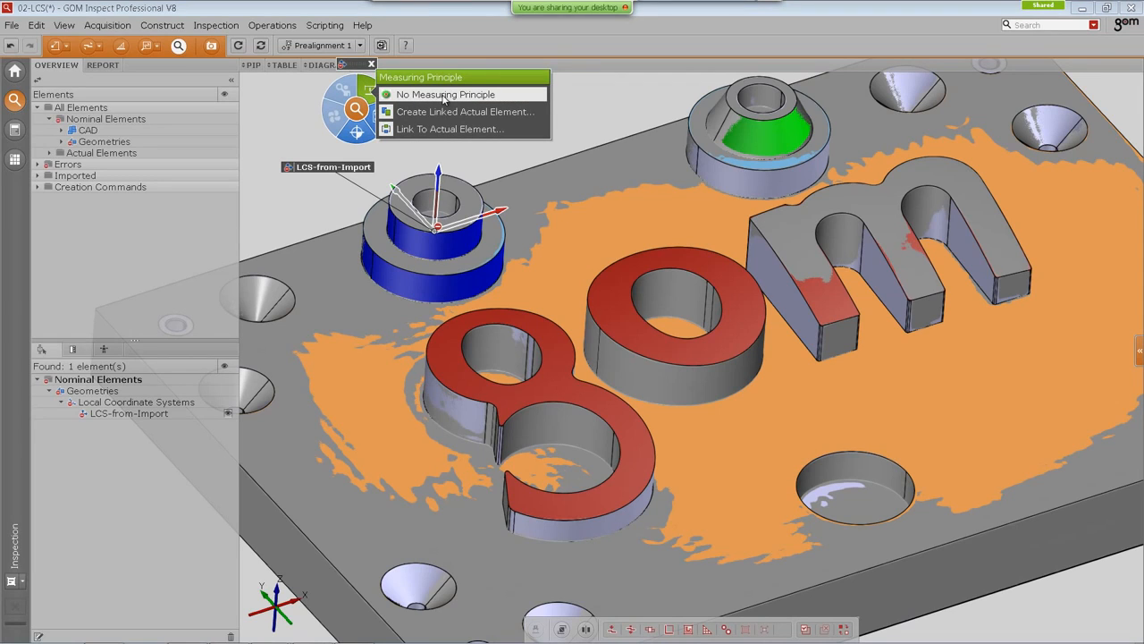
{"action": "left_click", "coordinate": [443, 95]}
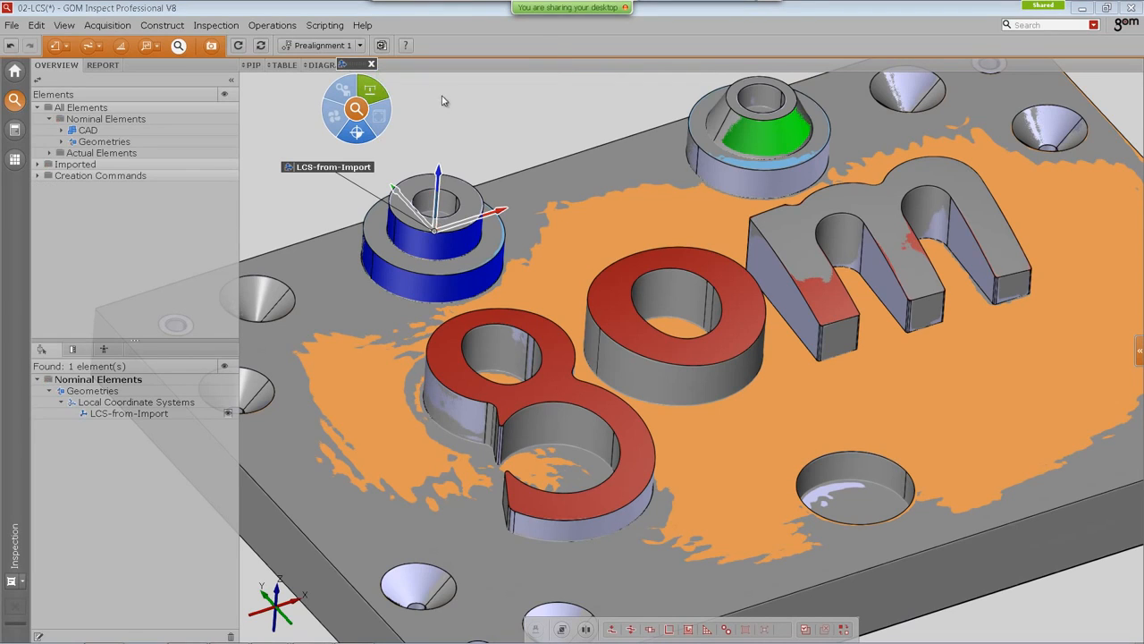
{"action": "left_click", "coordinate": [371, 65]}
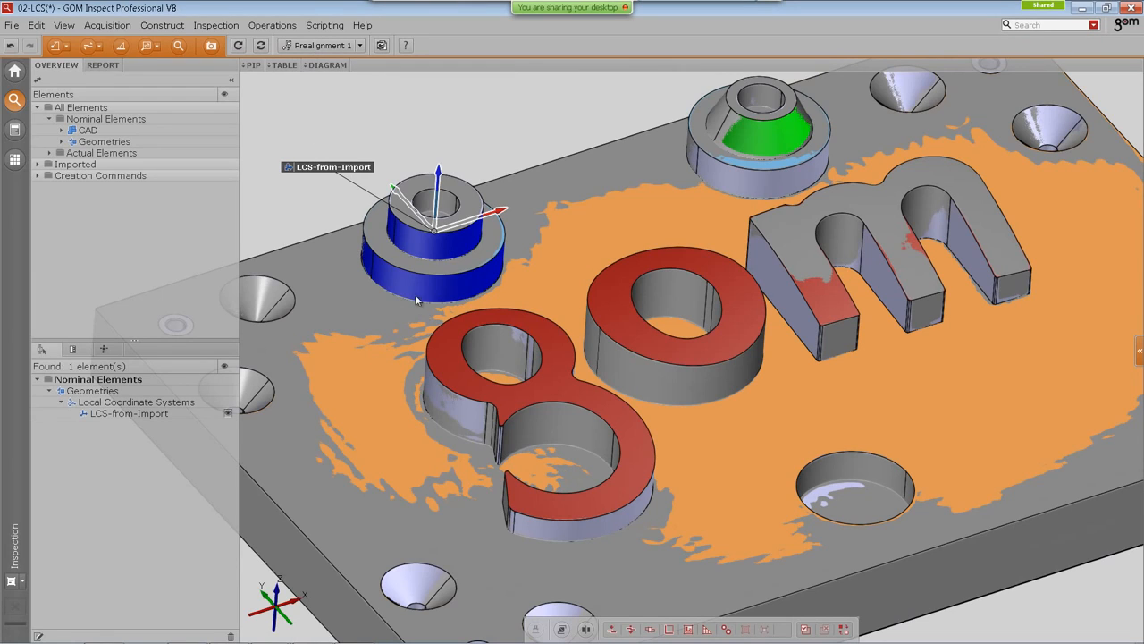
Step: Hide the gom_part_01 measured mesh and collapse the side panel
{"action": "left_click", "coordinate": [361, 294]}
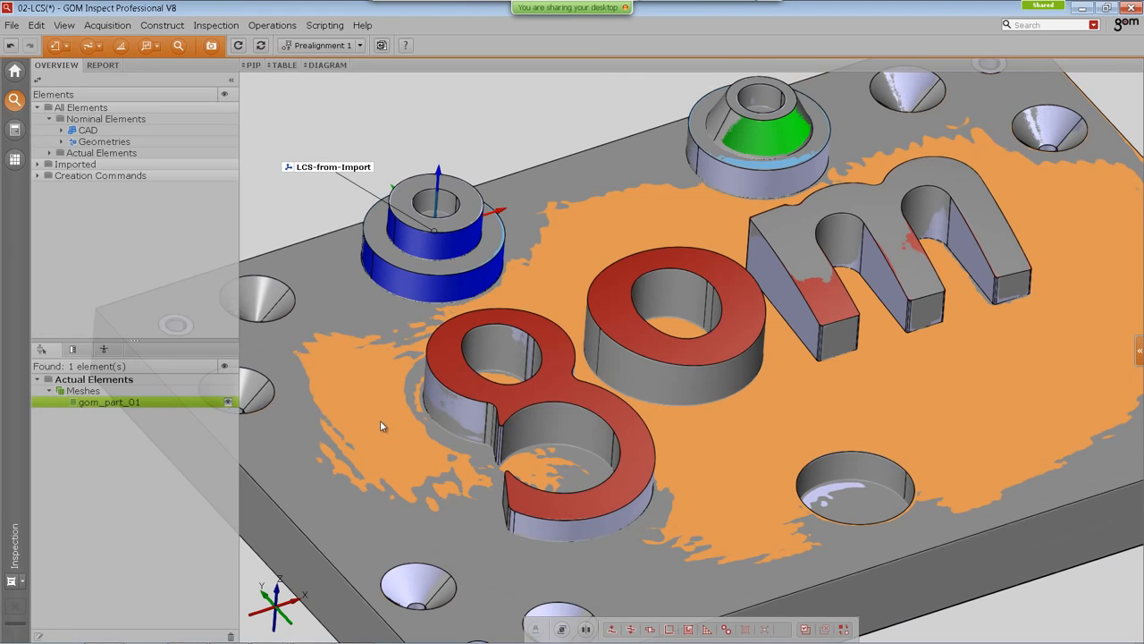
{"action": "key", "text": "ctrl+h"}
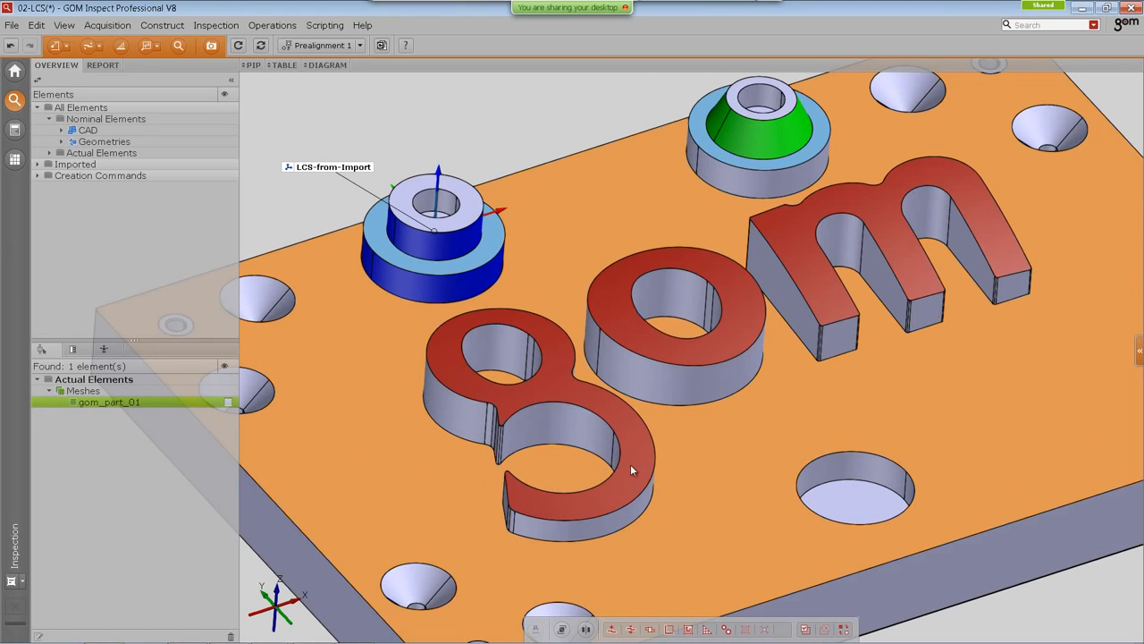
{"action": "left_click", "coordinate": [231, 83]}
{"action": "middle_click_drag", "start_coordinate": [601, 396], "coordinate": [524, 382]}
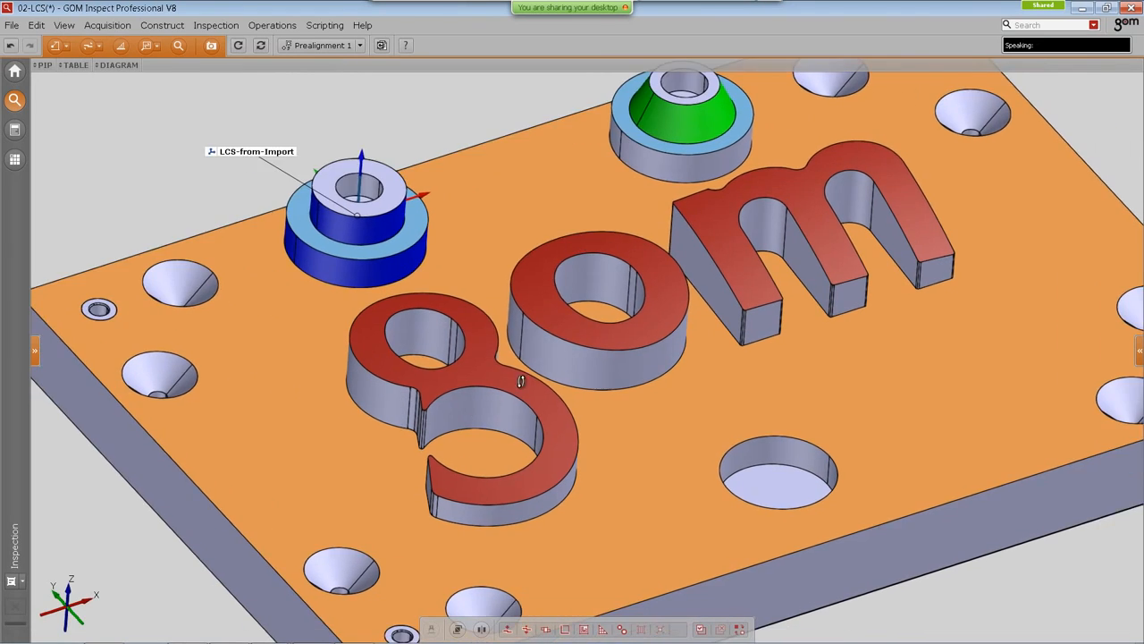
{"action": "left_click_drag", "start_coordinate": [535, 455], "coordinate": [542, 431]}
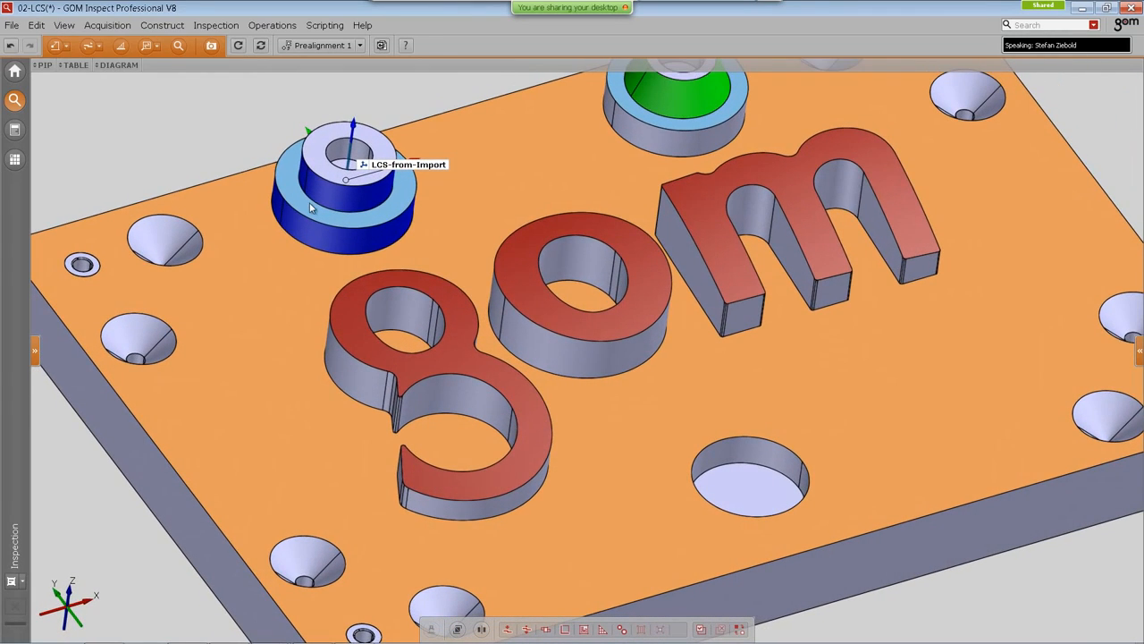
Step: Start a single section named Section 1 on the LCS-from-Import Plane Z at position -20 mm
{"action": "left_click", "coordinate": [162, 25]}
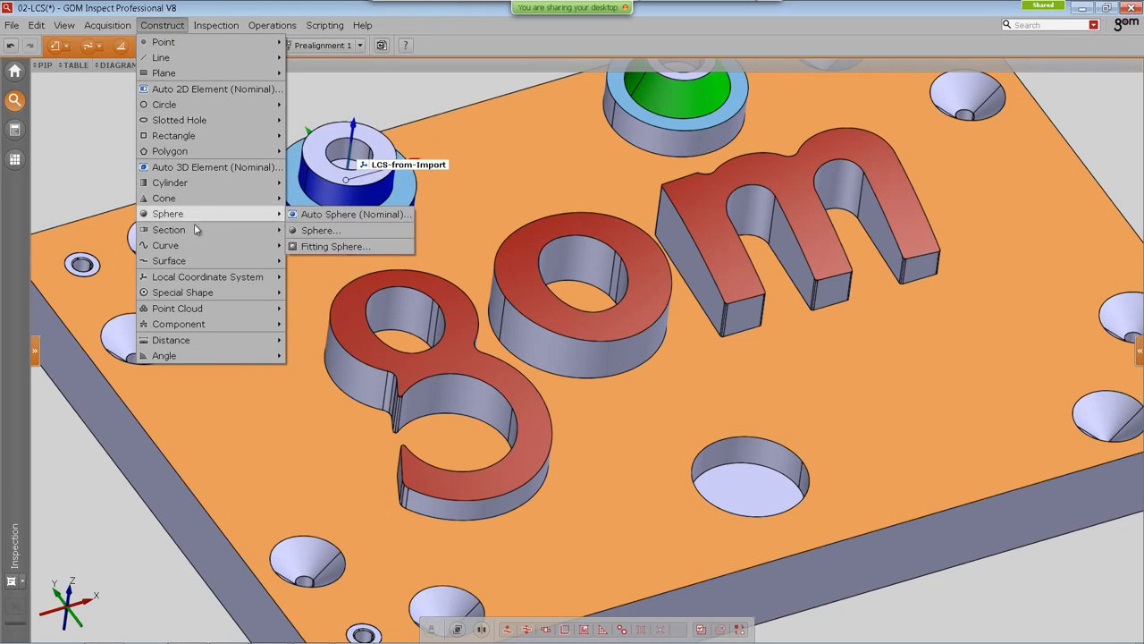
{"action": "mouse_move", "coordinate": [198, 231]}
{"action": "left_click", "coordinate": [330, 230]}
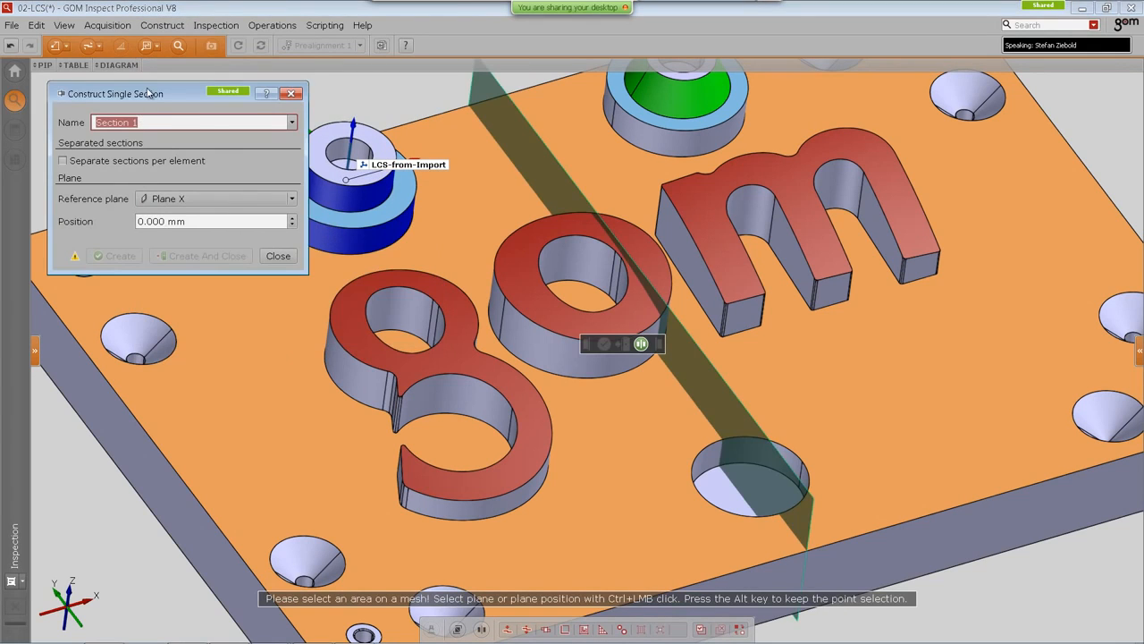
{"action": "left_click_drag", "start_coordinate": [134, 98], "coordinate": [118, 104]}
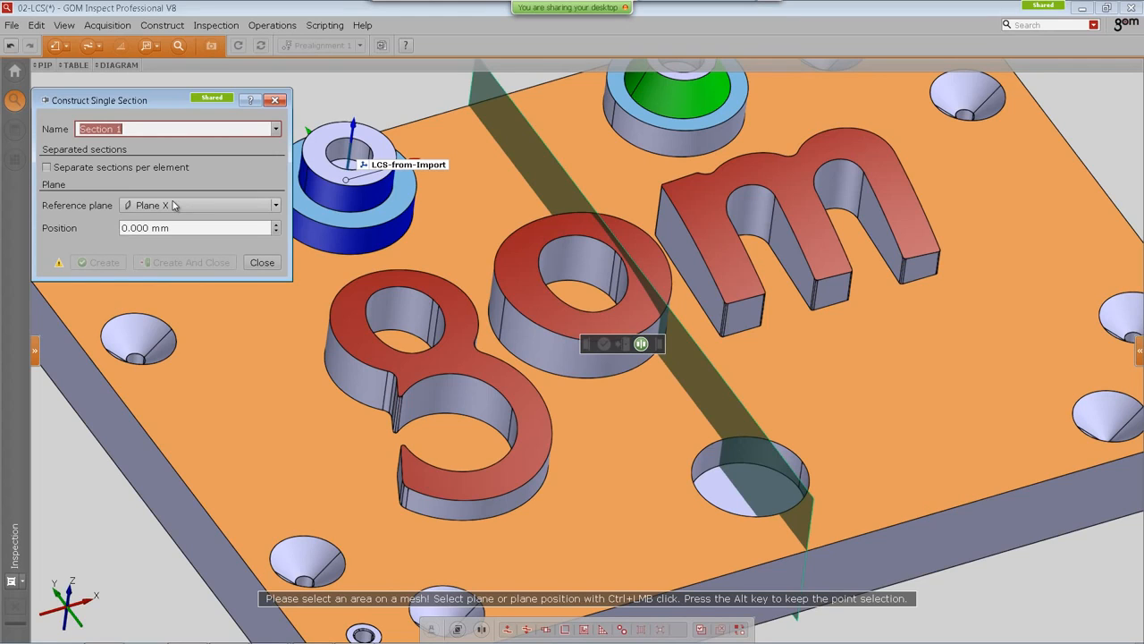
{"action": "left_click", "coordinate": [174, 206]}
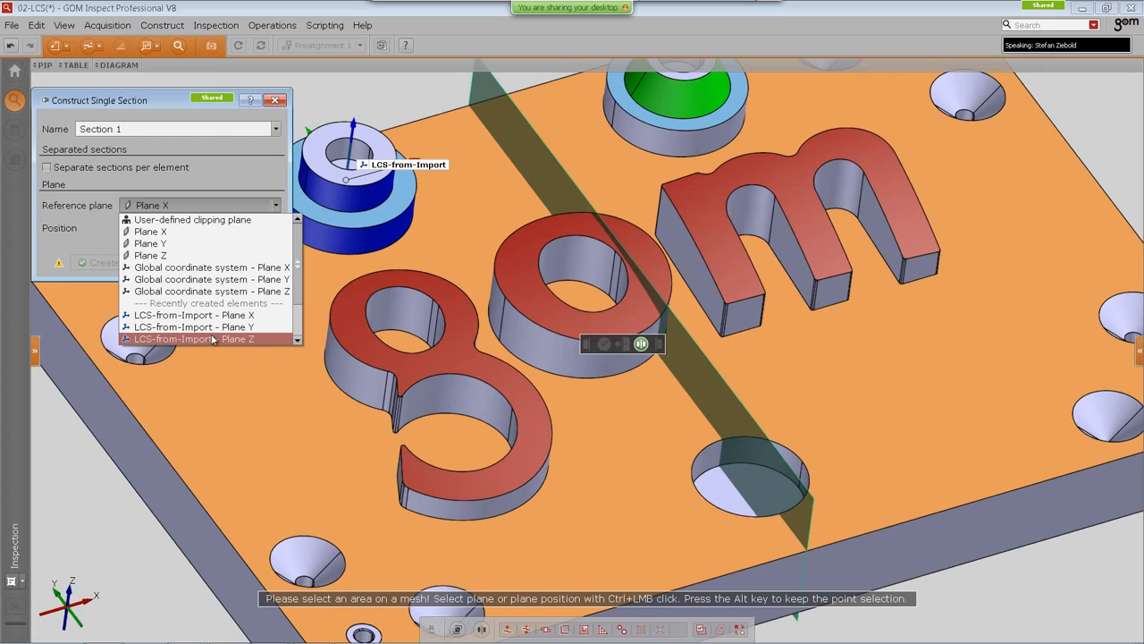
{"action": "left_click", "coordinate": [167, 339]}
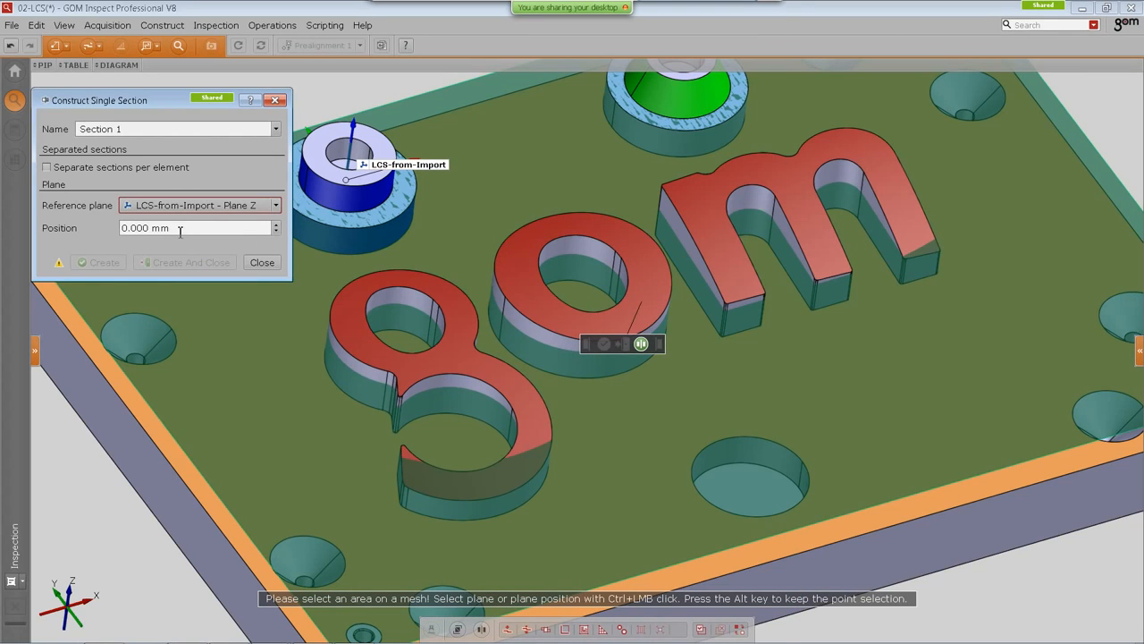
{"action": "left_click", "coordinate": [193, 228]}
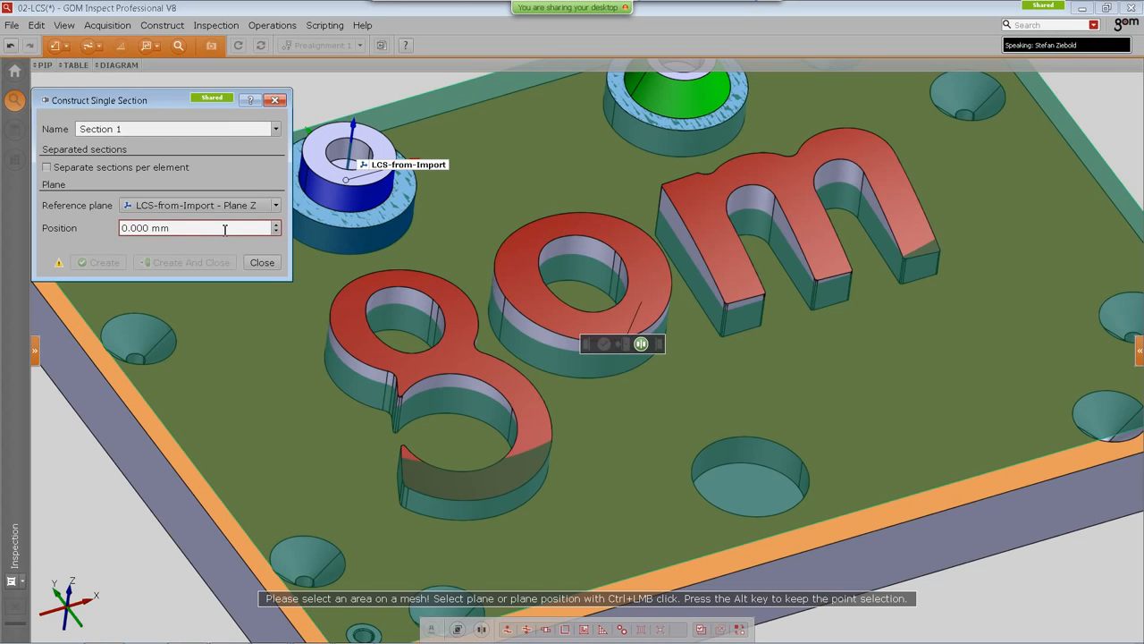
{"action": "scroll", "coordinate": [224, 229], "scroll_direction": "down", "scroll_amount": 15}
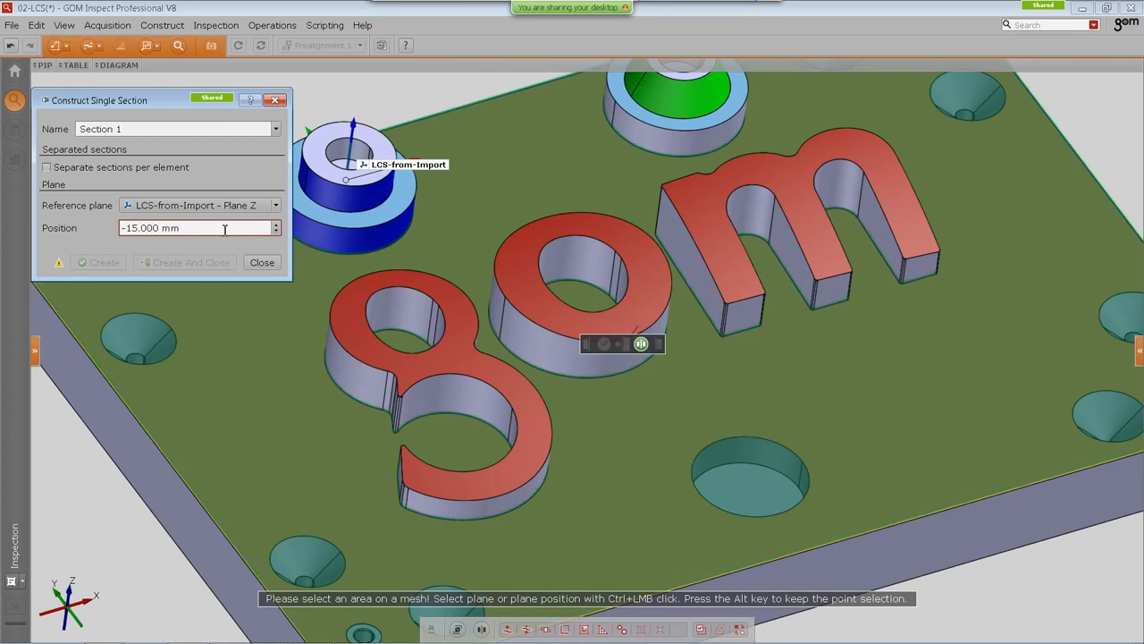
{"action": "scroll", "coordinate": [225, 229], "scroll_direction": "down", "scroll_amount": 5}
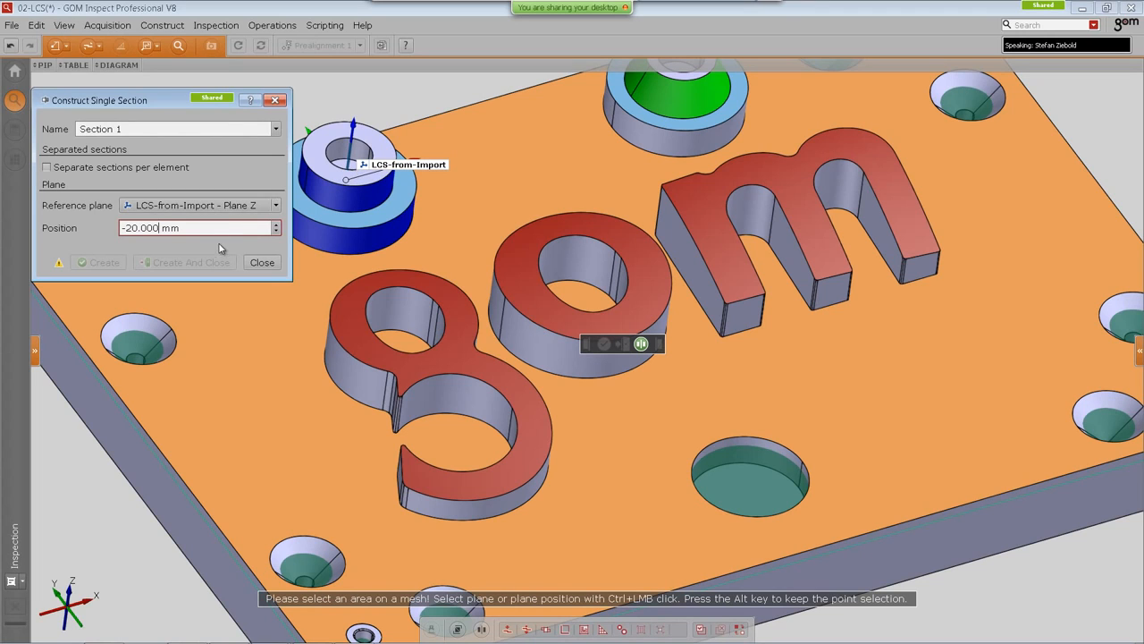
Step: Select all points of the element and create the section
{"action": "right_click", "coordinate": [682, 410]}
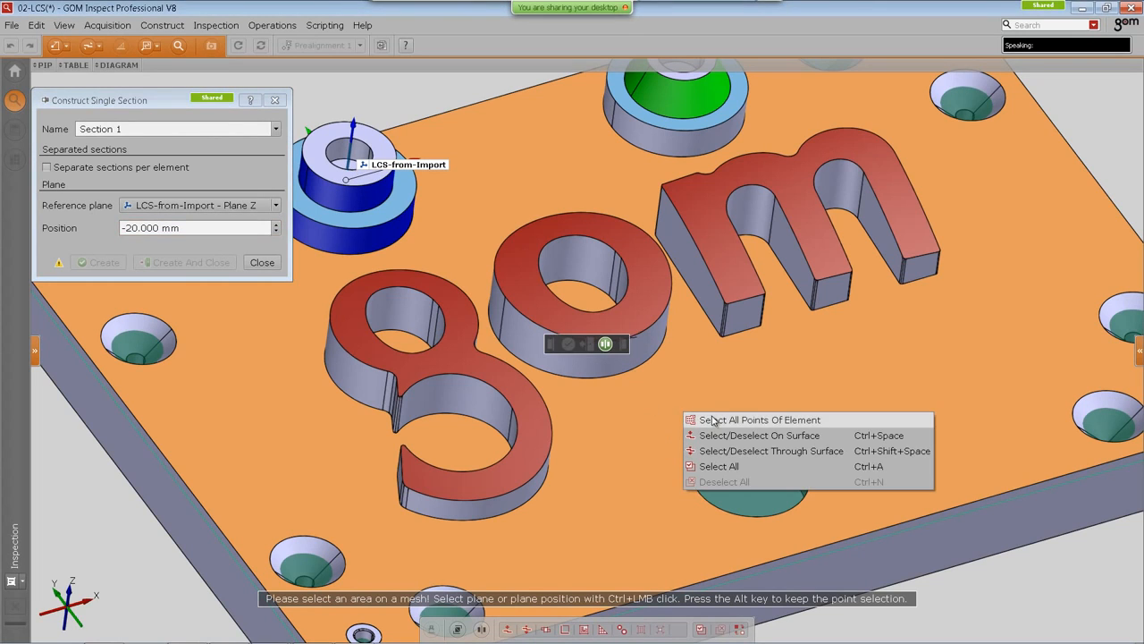
{"action": "left_click", "coordinate": [706, 418]}
{"action": "left_click", "coordinate": [185, 262]}
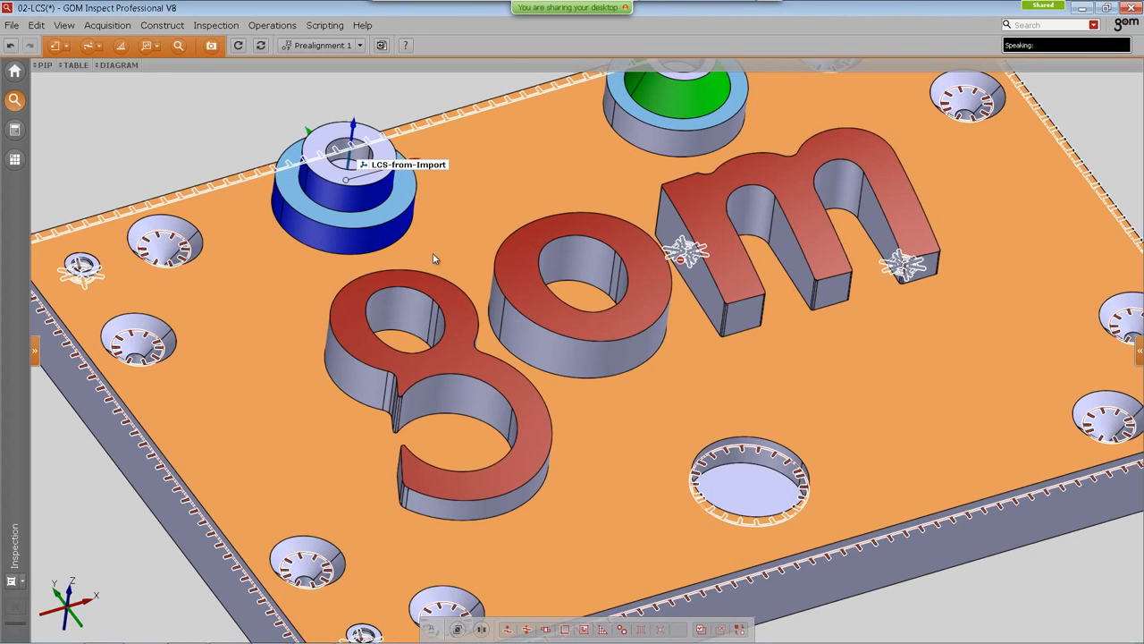
Step: Set the section's measuring principle to Referenced Construction
{"action": "left_click", "coordinate": [458, 310], "text": "ctrl"}
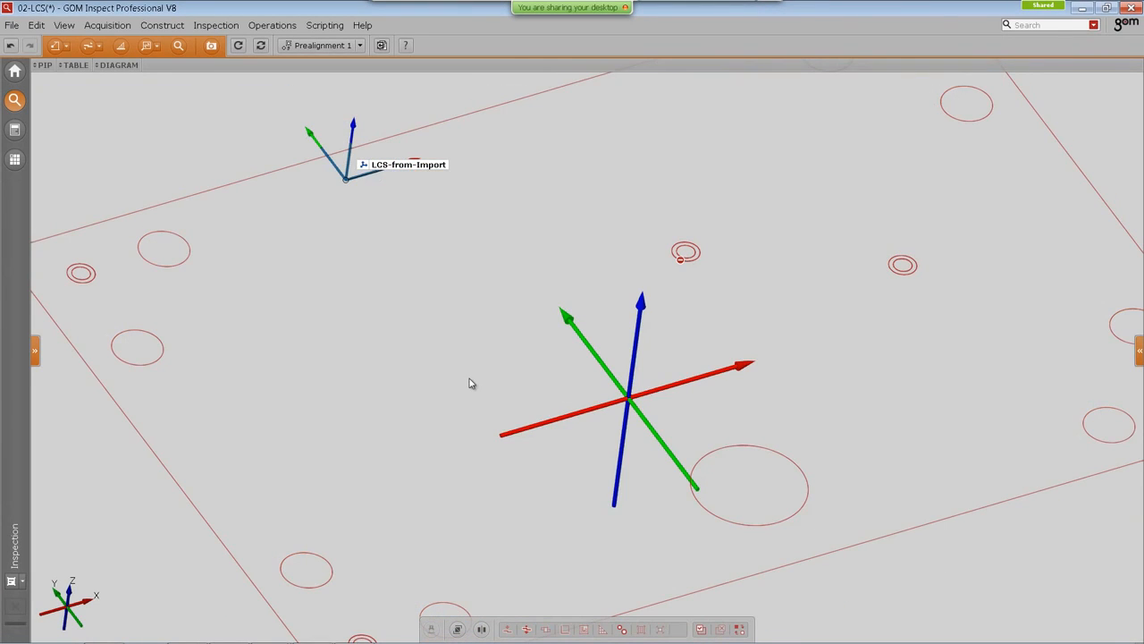
{"action": "left_click", "coordinate": [70, 596]}
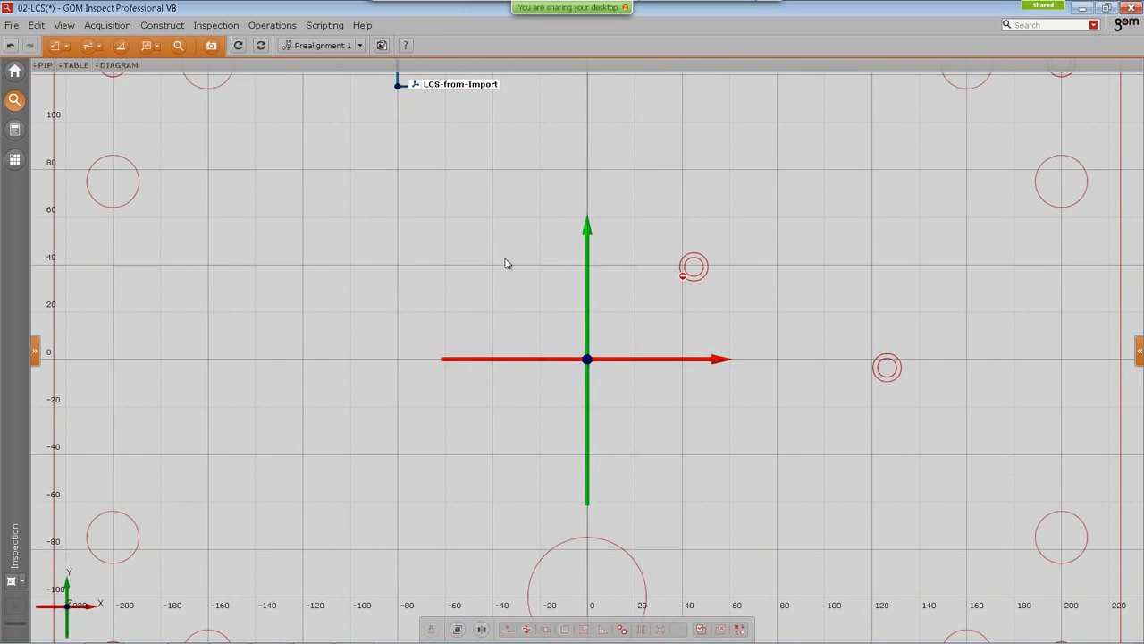
{"action": "scroll", "coordinate": [508, 283], "scroll_direction": "down", "scroll_amount": 3}
{"action": "mouse_move", "coordinate": [509, 321]}
{"action": "middle_mouse_down"}
{"action": "mouse_move", "coordinate": [506, 288]}
{"action": "mouse_move", "coordinate": [502, 305]}
{"action": "middle_mouse_up"}
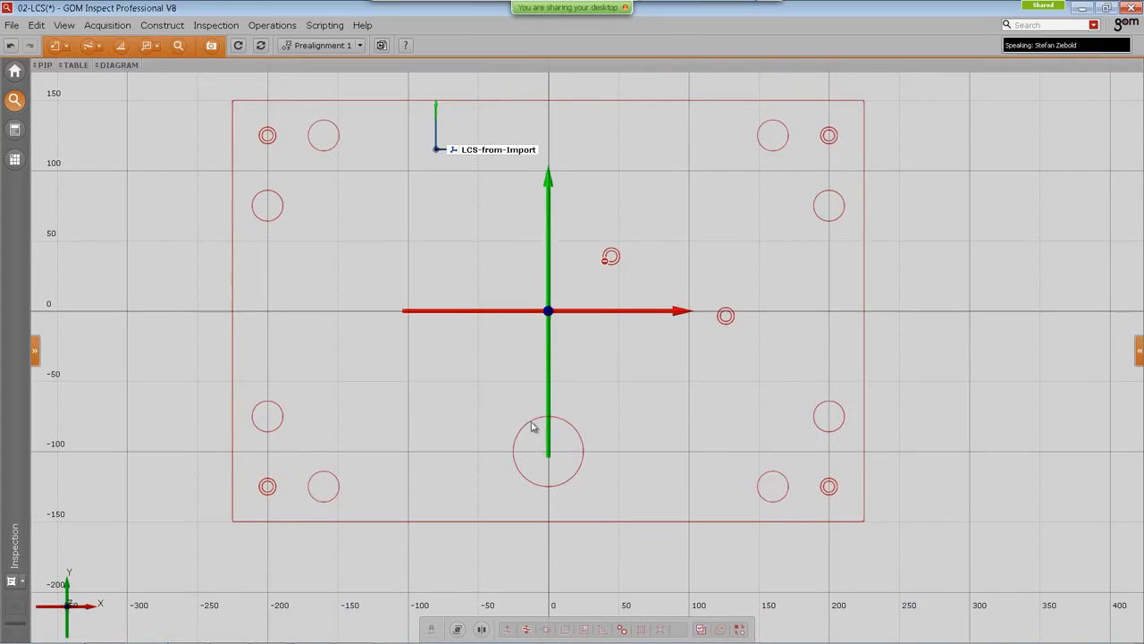
{"action": "left_click", "coordinate": [531, 421], "text": "ctrl"}
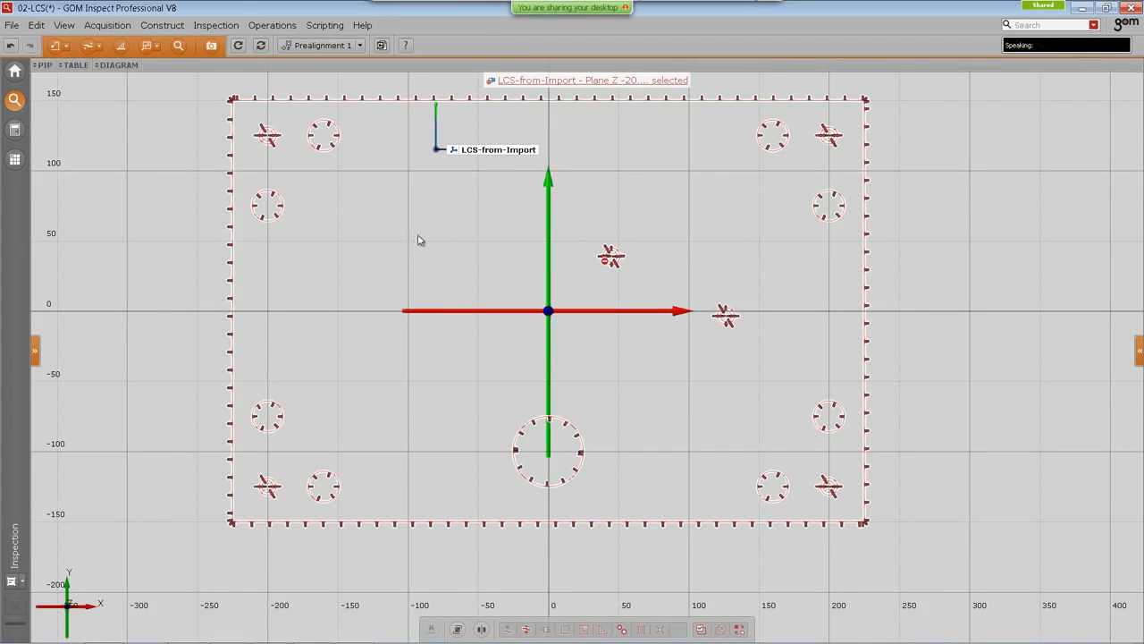
{"action": "right_click", "coordinate": [389, 202]}
{"action": "left_click", "coordinate": [415, 207]}
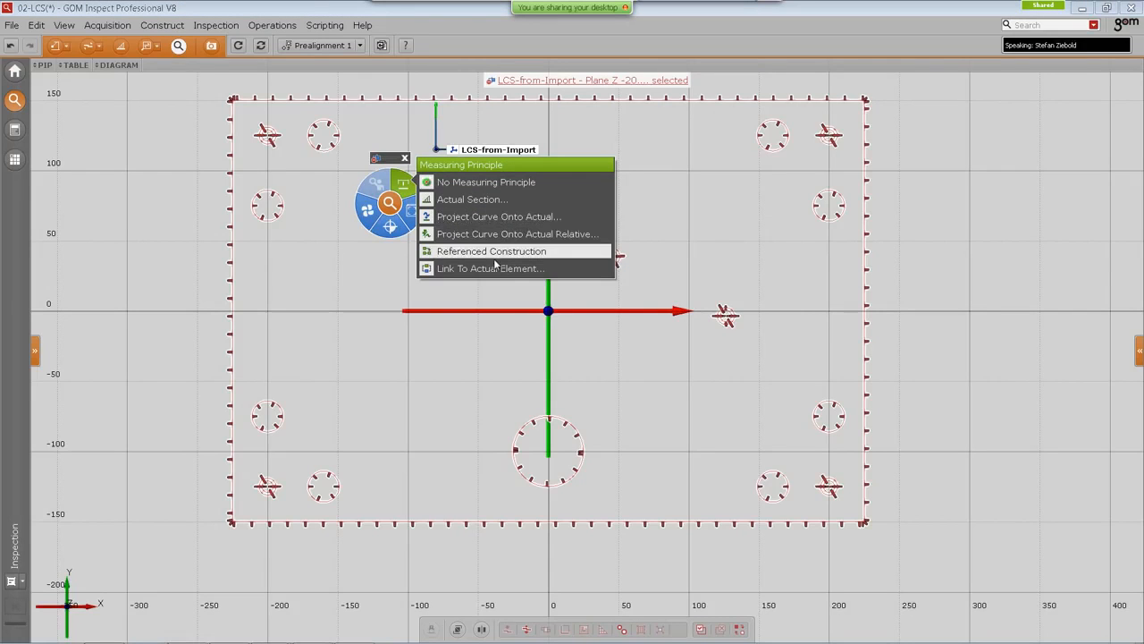
{"action": "left_click", "coordinate": [473, 327]}
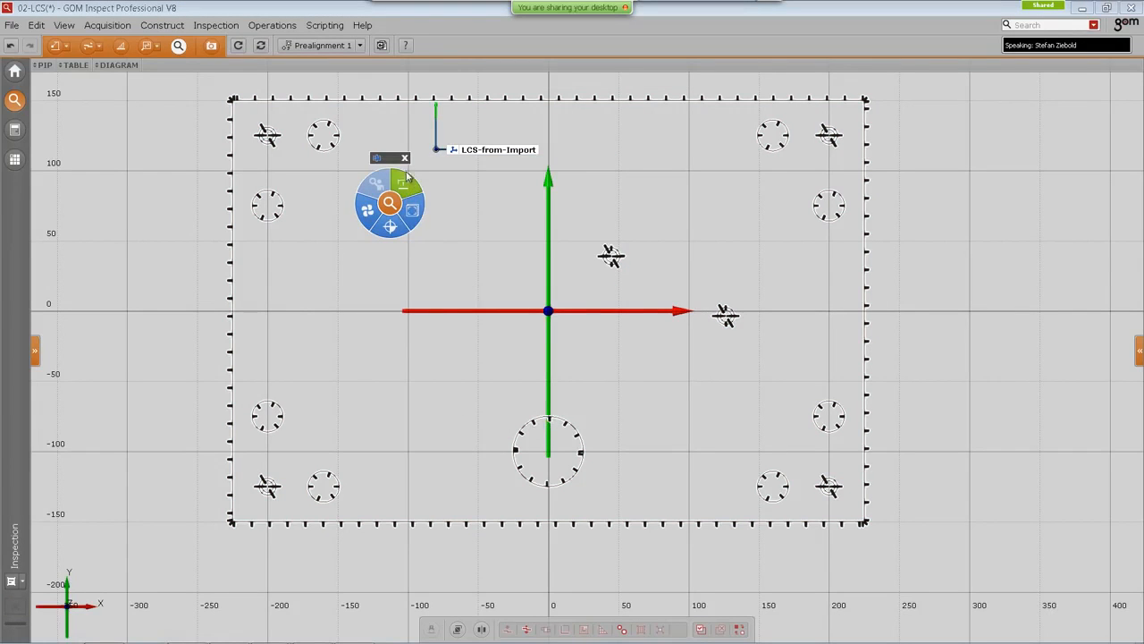
Step: Construct an auto 2D nominal circle from the large hole in the section
{"action": "left_click", "coordinate": [163, 25]}
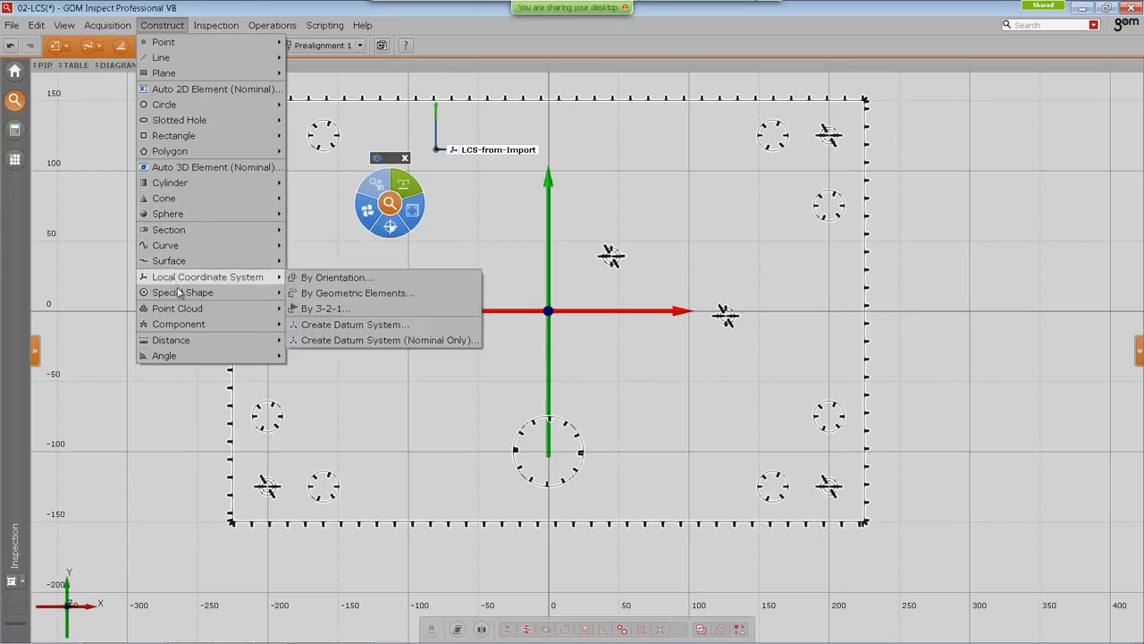
{"action": "left_click", "coordinate": [203, 91]}
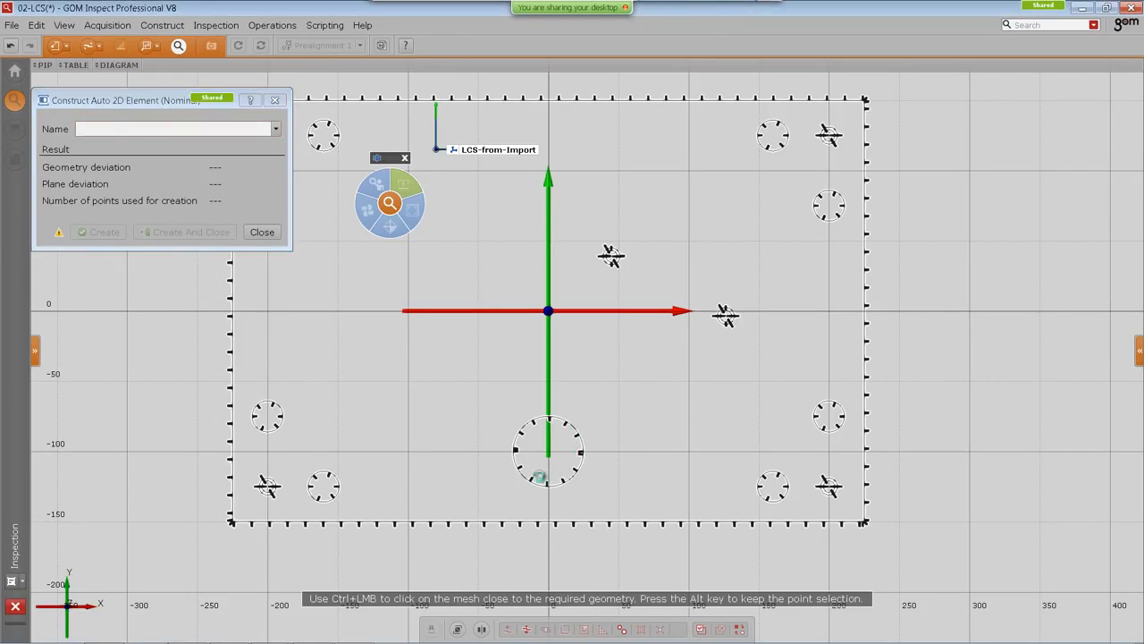
{"action": "left_click", "coordinate": [540, 476], "text": "ctrl"}
{"action": "key", "text": "Return"}
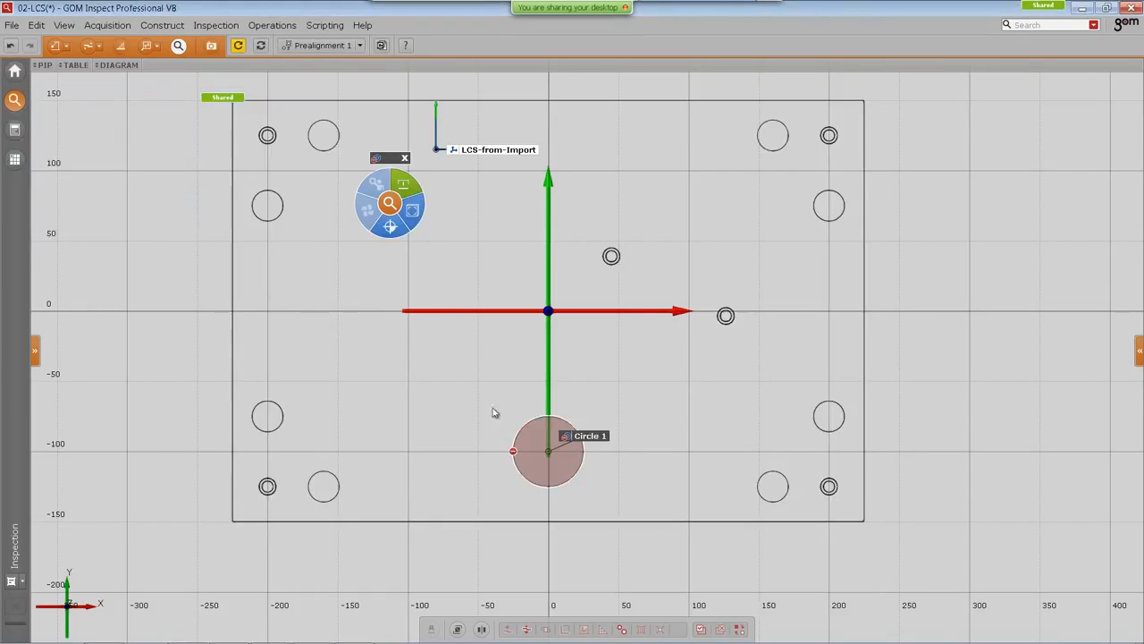
Step: Assign Circle 1 the Fitting Element measuring principle using the LCS-from-Import Plane Z -20.000 mm section as actual element
{"action": "left_click_drag", "start_coordinate": [589, 436], "coordinate": [576, 389]}
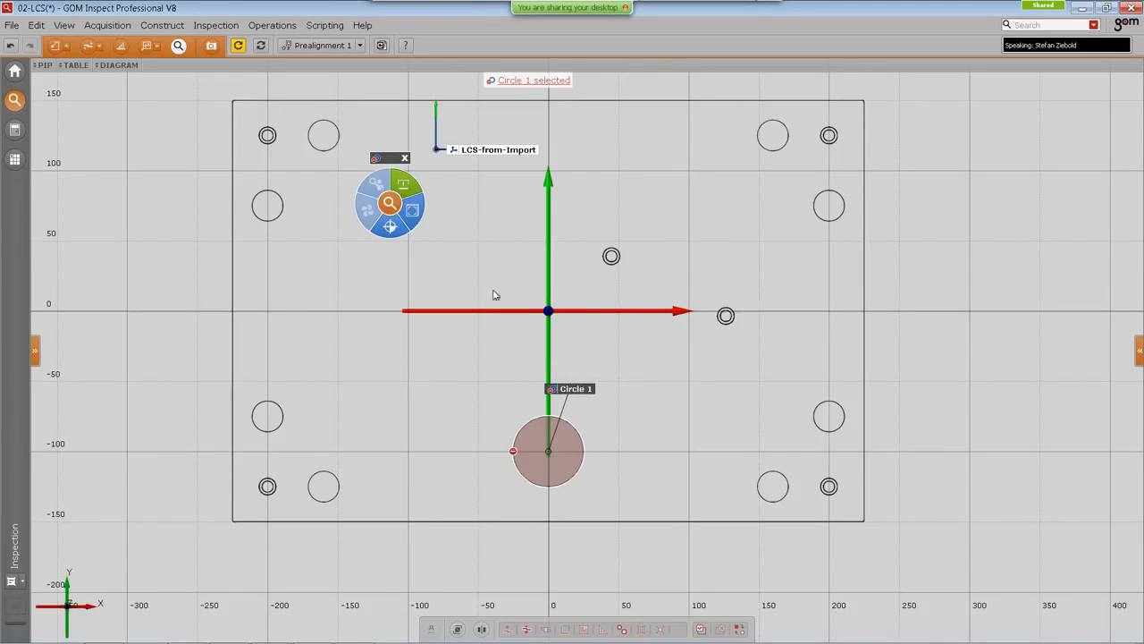
{"action": "left_click", "coordinate": [403, 185]}
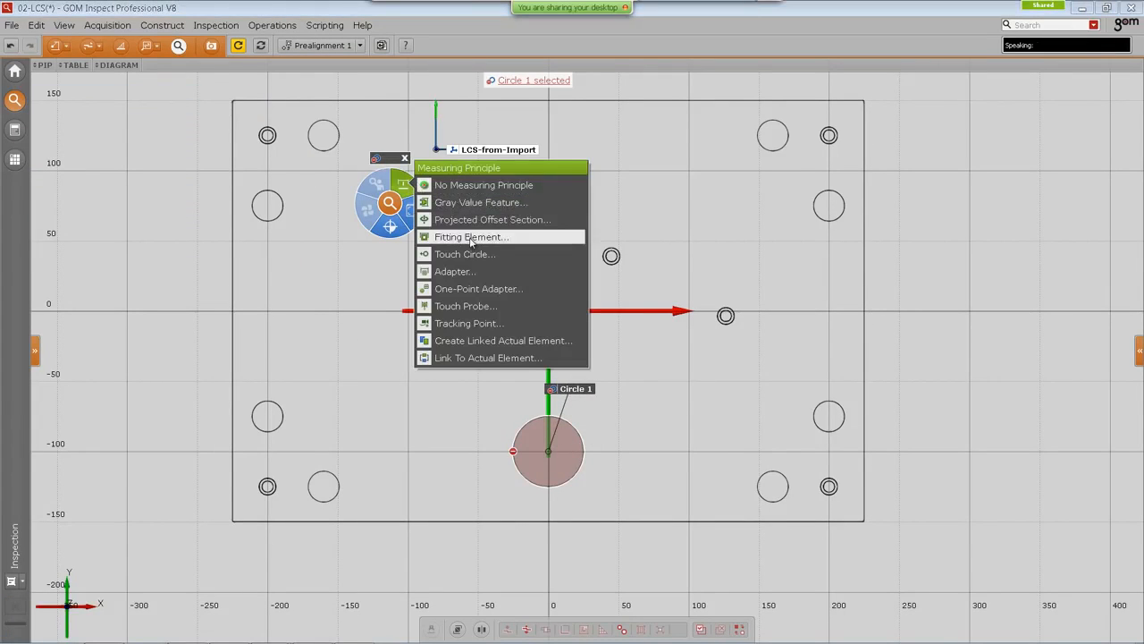
{"action": "left_click", "coordinate": [470, 237]}
{"action": "left_click", "coordinate": [264, 122]}
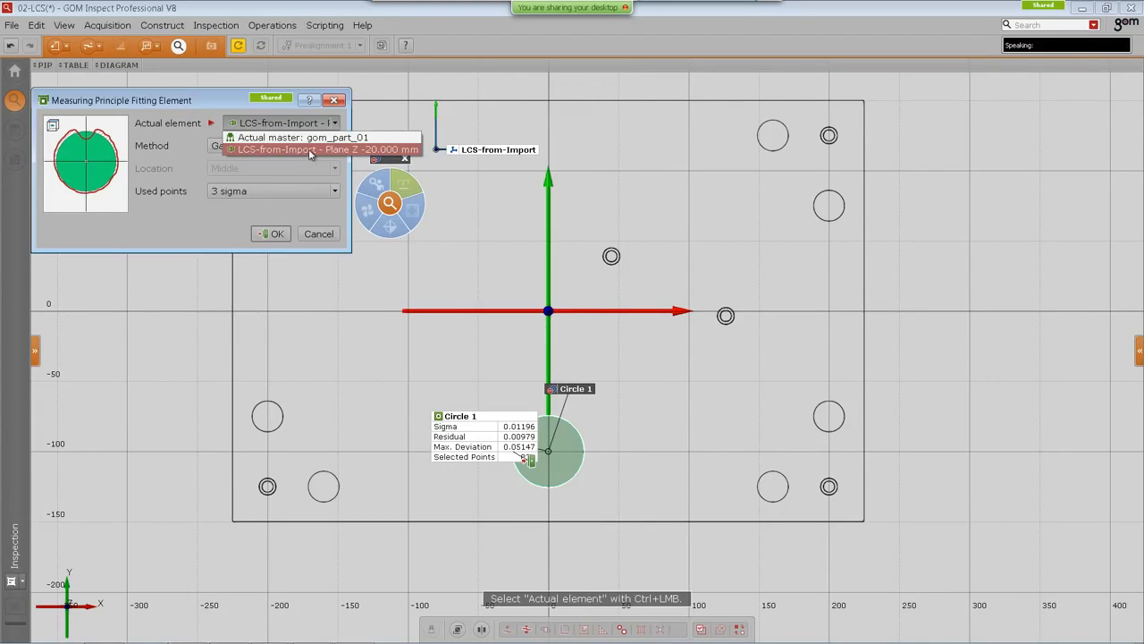
{"action": "left_click", "coordinate": [272, 235]}
{"action": "left_click", "coordinate": [273, 235]}
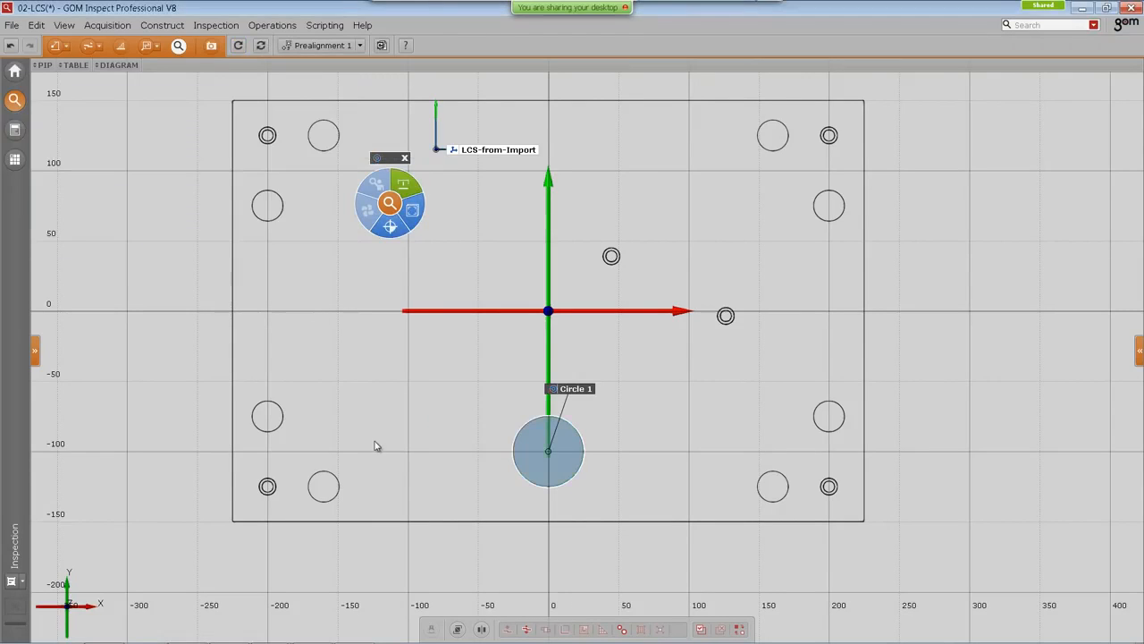
Step: Display name labels for the nominal and actual Circle 1 elements and arrange the labels beside the circle
{"action": "right_click", "coordinate": [395, 213]}
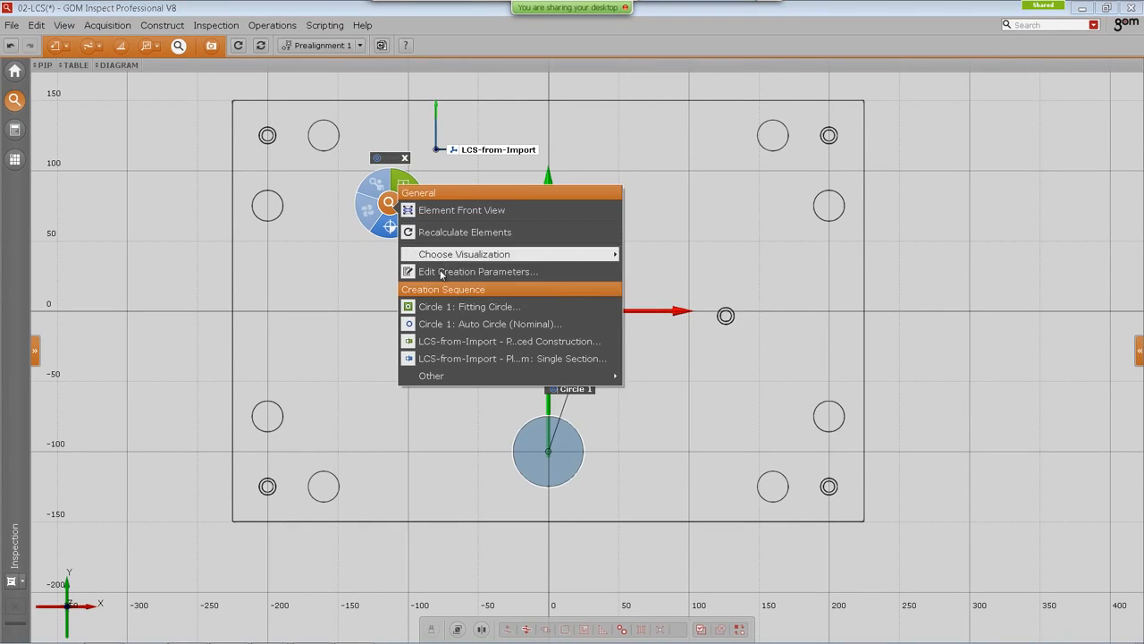
{"action": "left_click", "coordinate": [449, 309]}
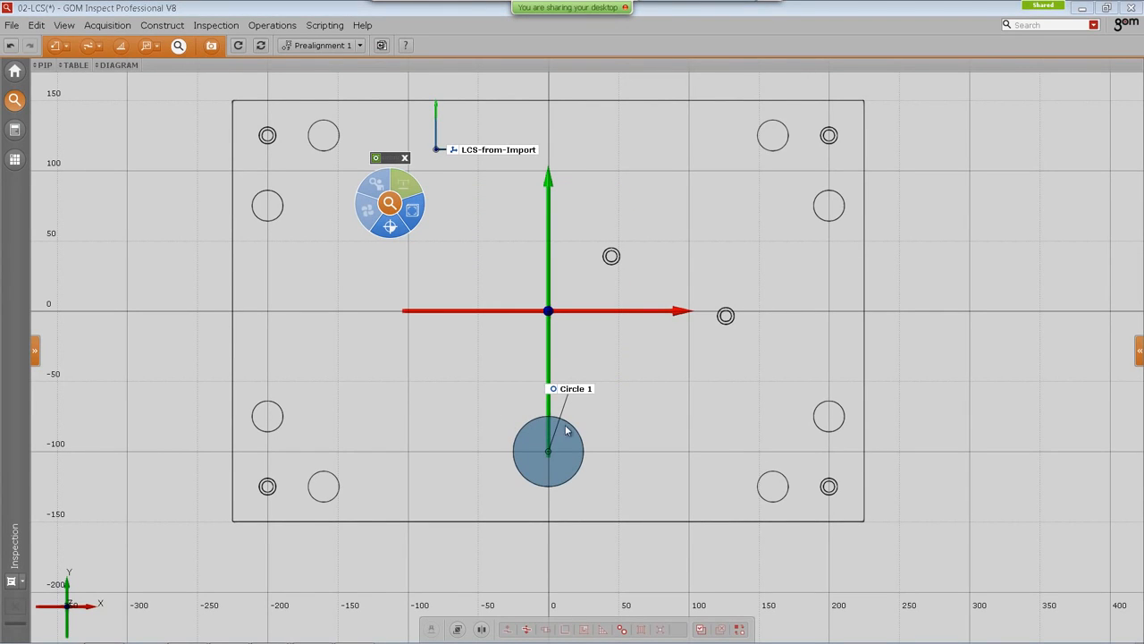
{"action": "right_click", "coordinate": [393, 183]}
{"action": "mouse_move", "coordinate": [458, 254]}
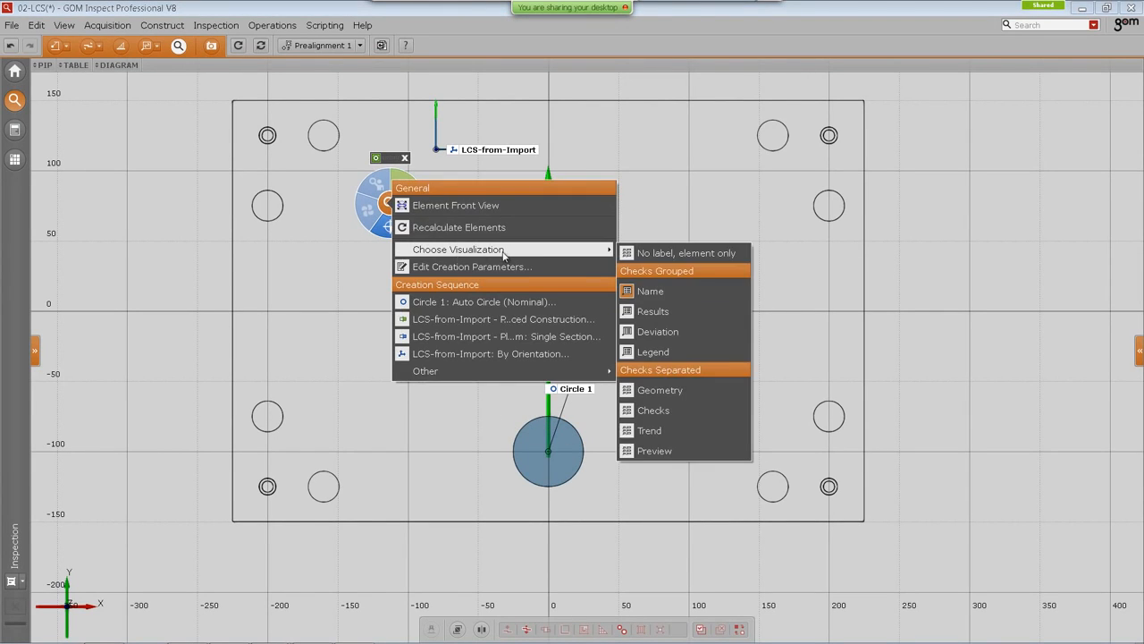
{"action": "left_click", "coordinate": [675, 291]}
{"action": "left_click_drag", "start_coordinate": [510, 447], "coordinate": [517, 396]}
{"action": "left_click_drag", "start_coordinate": [637, 415], "coordinate": [614, 402]}
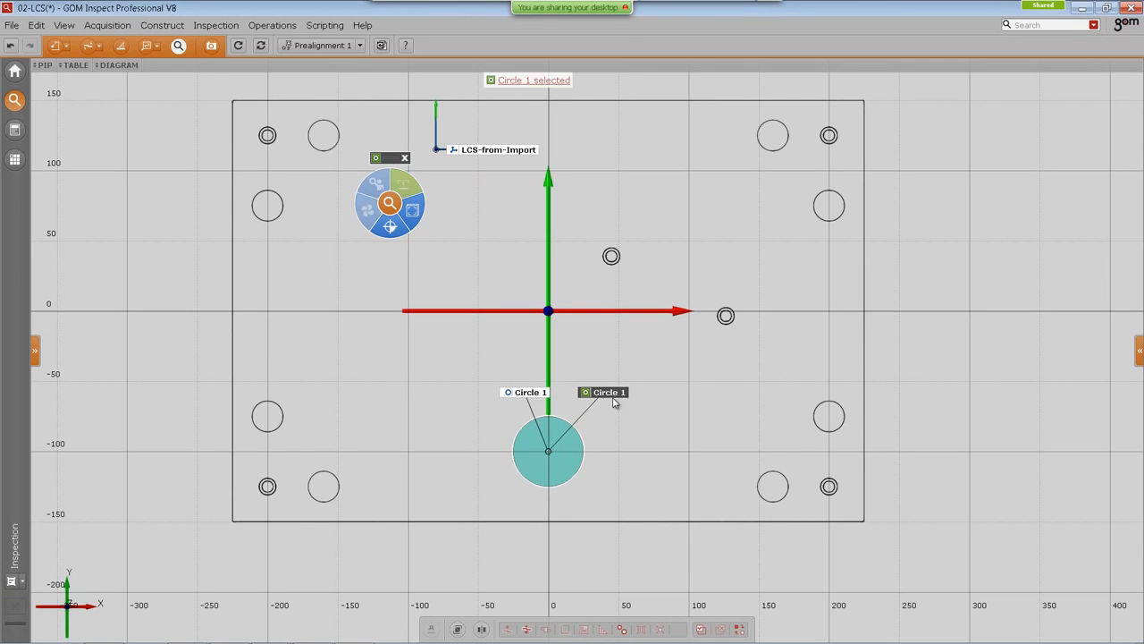
Step: Zoom in on the hole to compare the nominal and actual Circle 1 centres, then rearrange the labels
{"action": "scroll", "coordinate": [548, 451], "scroll_direction": "up", "scroll_amount": 15}
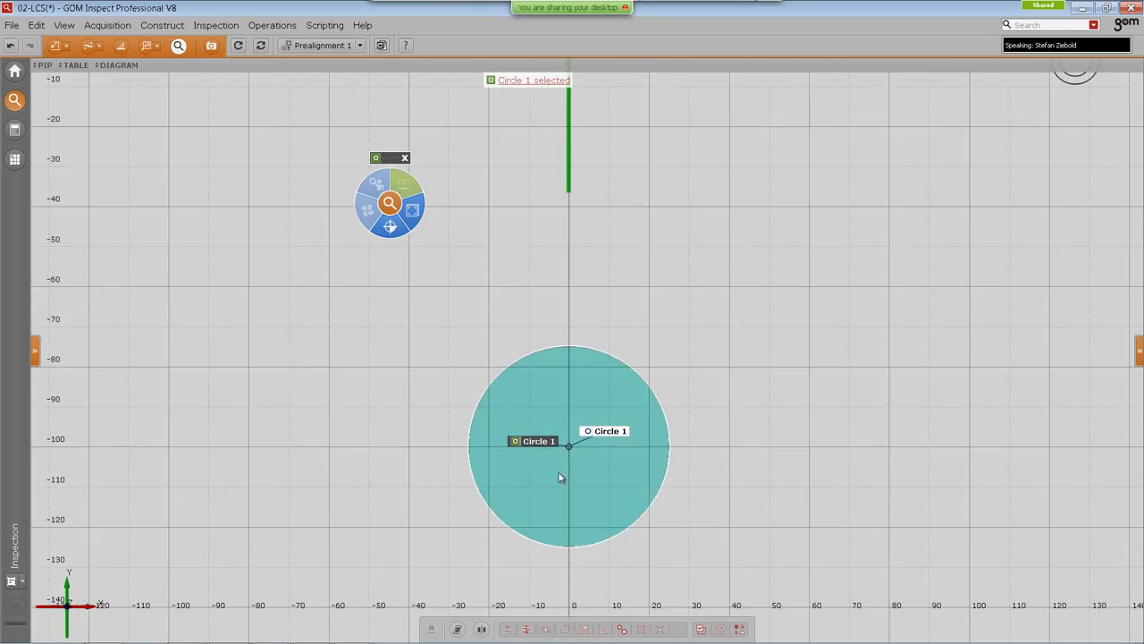
{"action": "scroll", "coordinate": [706, 369], "scroll_direction": "up", "scroll_amount": 10}
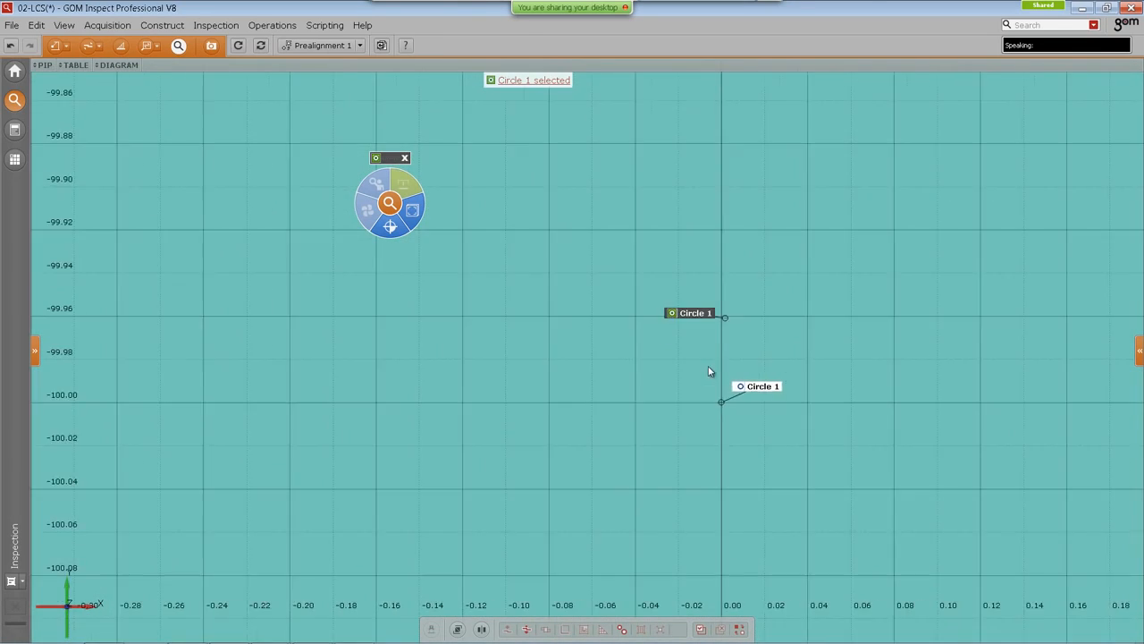
{"action": "scroll", "coordinate": [751, 307], "scroll_direction": "down", "scroll_amount": 18}
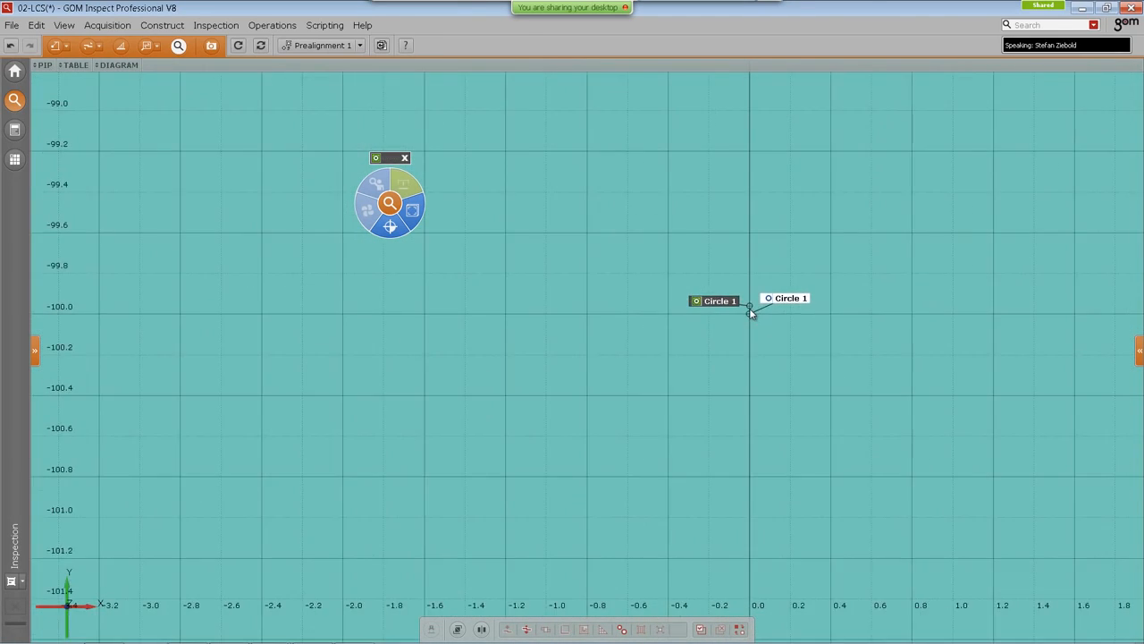
{"action": "scroll", "coordinate": [747, 312], "scroll_direction": "down", "scroll_amount": 8}
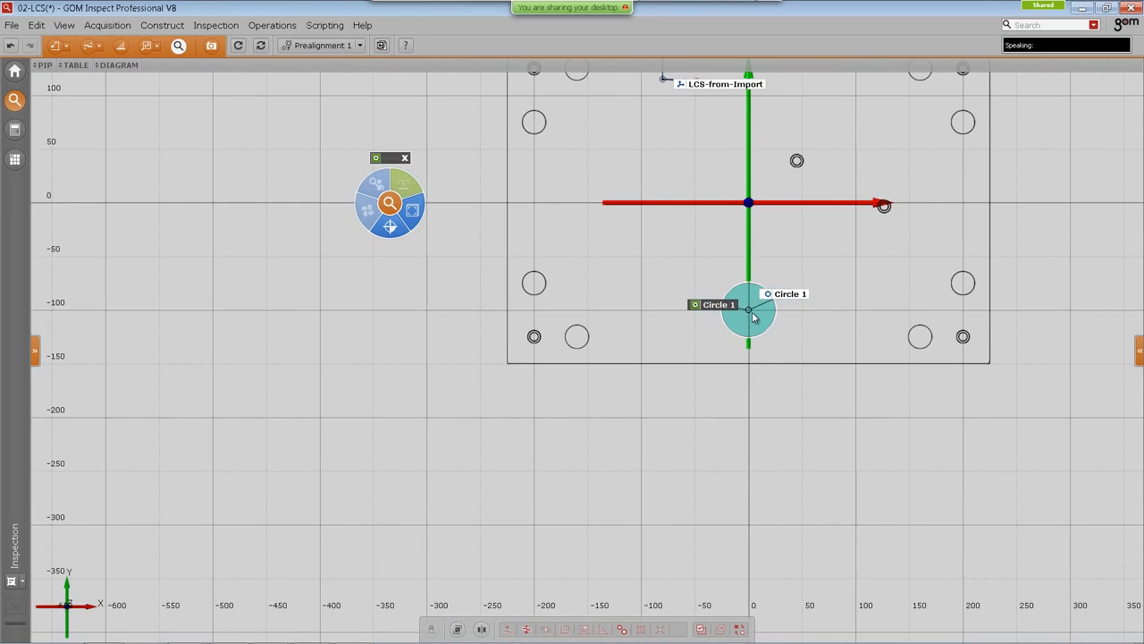
{"action": "scroll", "coordinate": [554, 416], "scroll_direction": "up", "scroll_amount": 2}
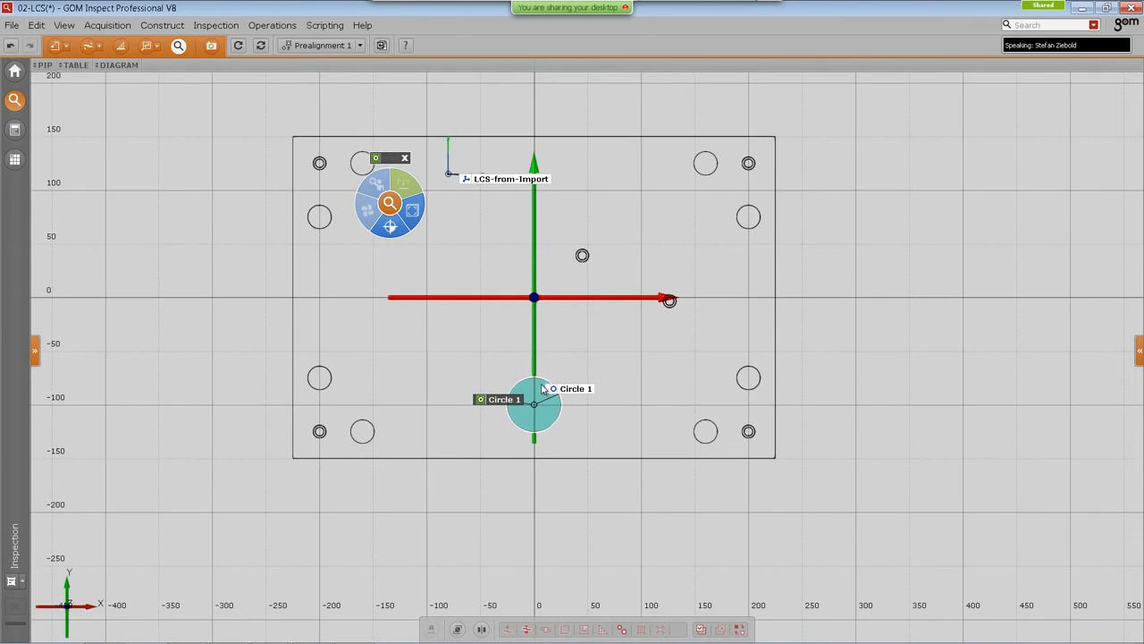
{"action": "middle_click_drag", "start_coordinate": [566, 420], "coordinate": [575, 442]}
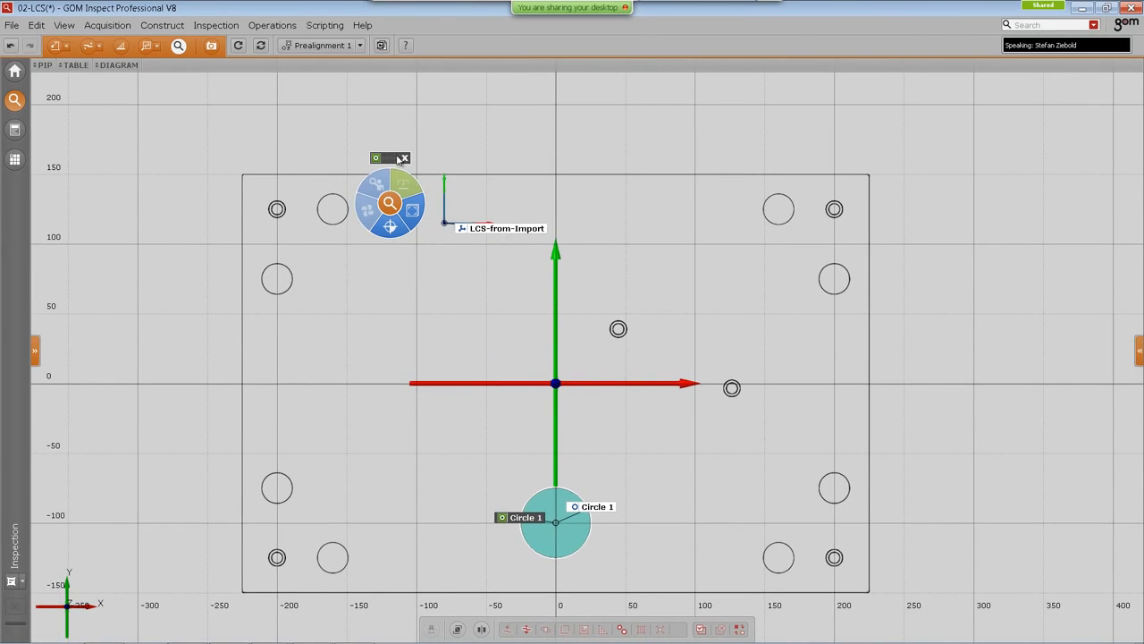
{"action": "left_click_drag", "start_coordinate": [390, 159], "coordinate": [288, 122]}
{"action": "middle_click_drag", "start_coordinate": [521, 434], "coordinate": [516, 414]}
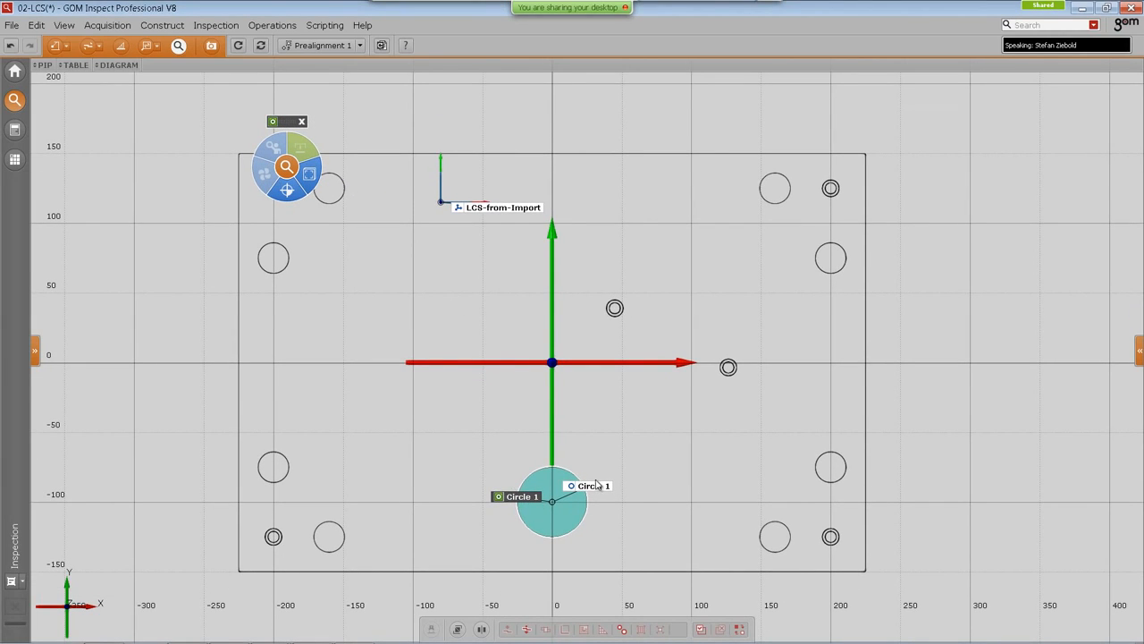
{"action": "left_click_drag", "start_coordinate": [596, 483], "coordinate": [543, 412]}
Step: Create an X position check on Circle 1 against nominal in the Global coordinate system
{"action": "left_click", "coordinate": [300, 149]}
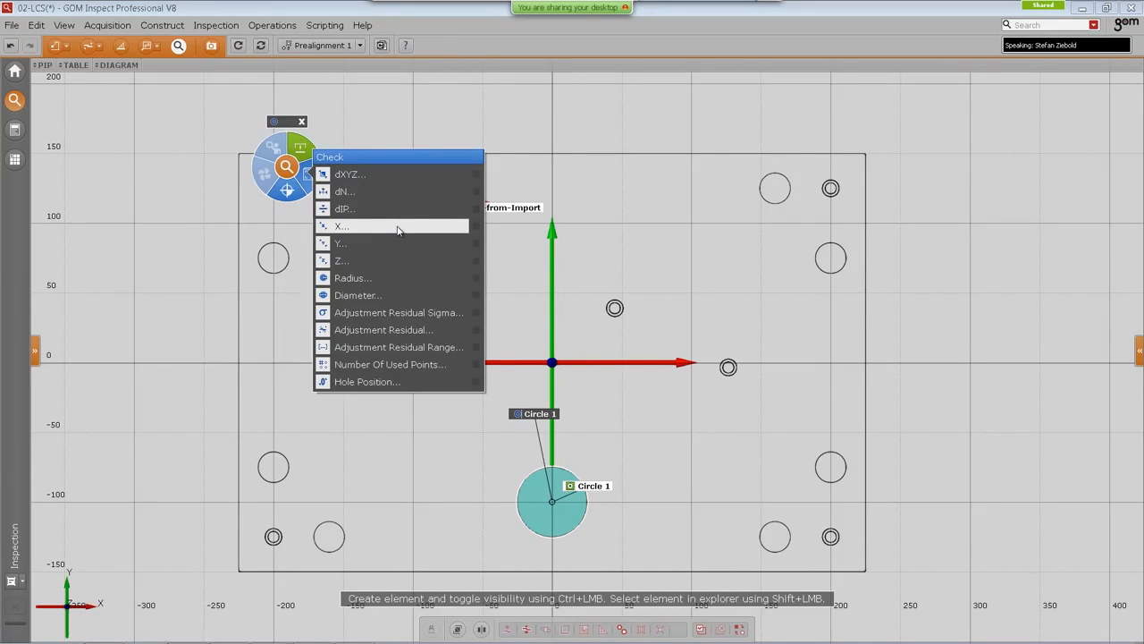
{"action": "left_click", "coordinate": [398, 229]}
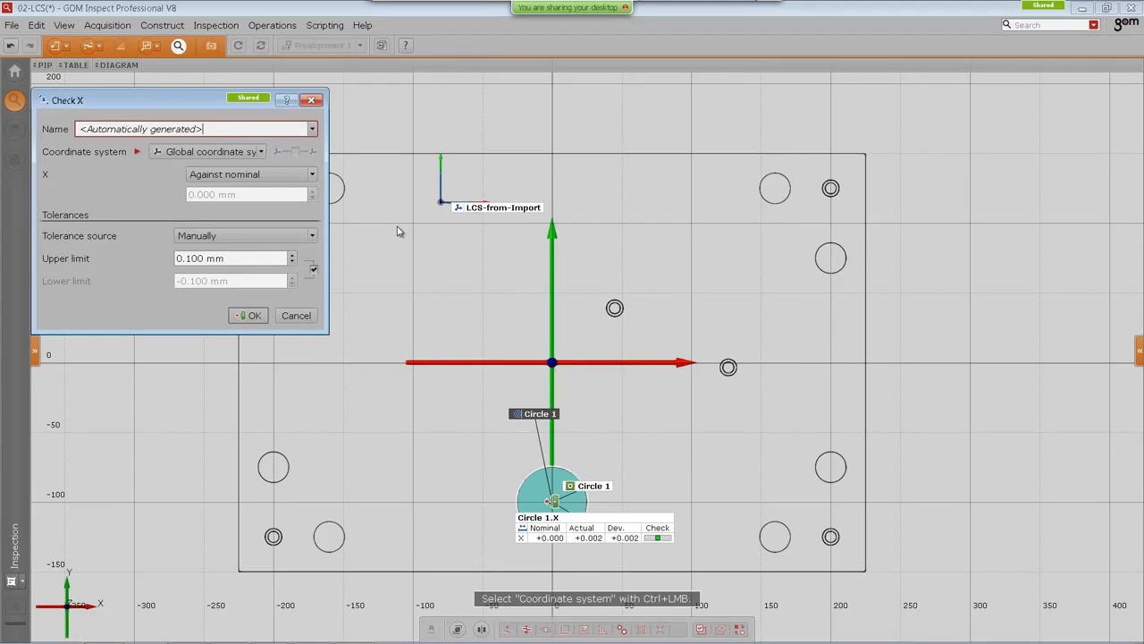
{"action": "left_click_drag", "start_coordinate": [169, 108], "coordinate": [184, 119]}
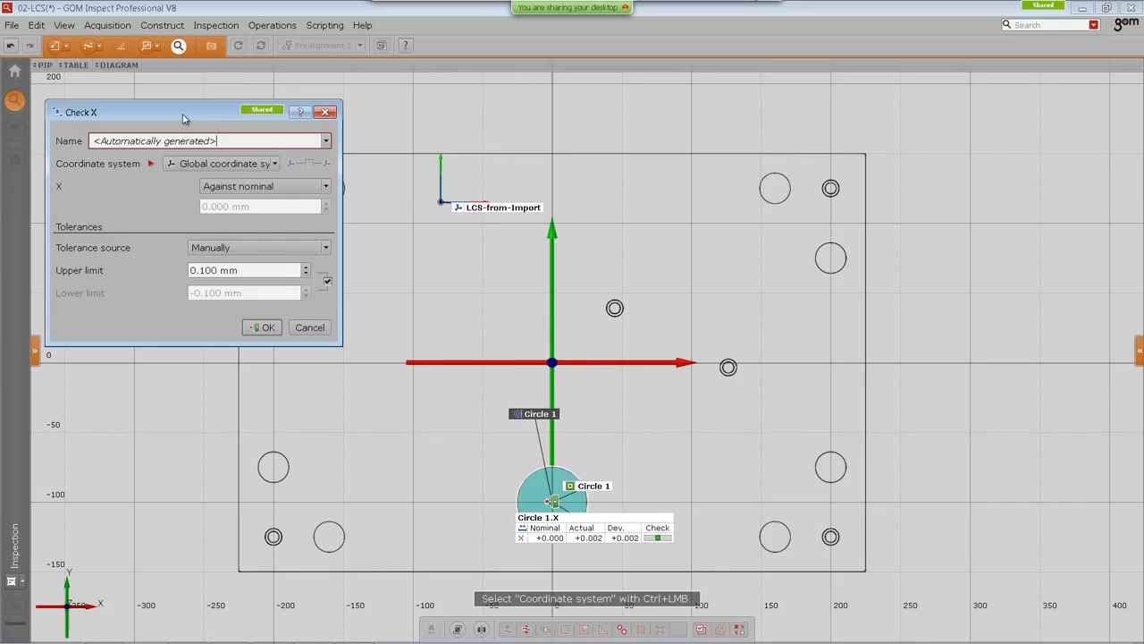
{"action": "left_click_drag", "start_coordinate": [183, 119], "coordinate": [187, 115]}
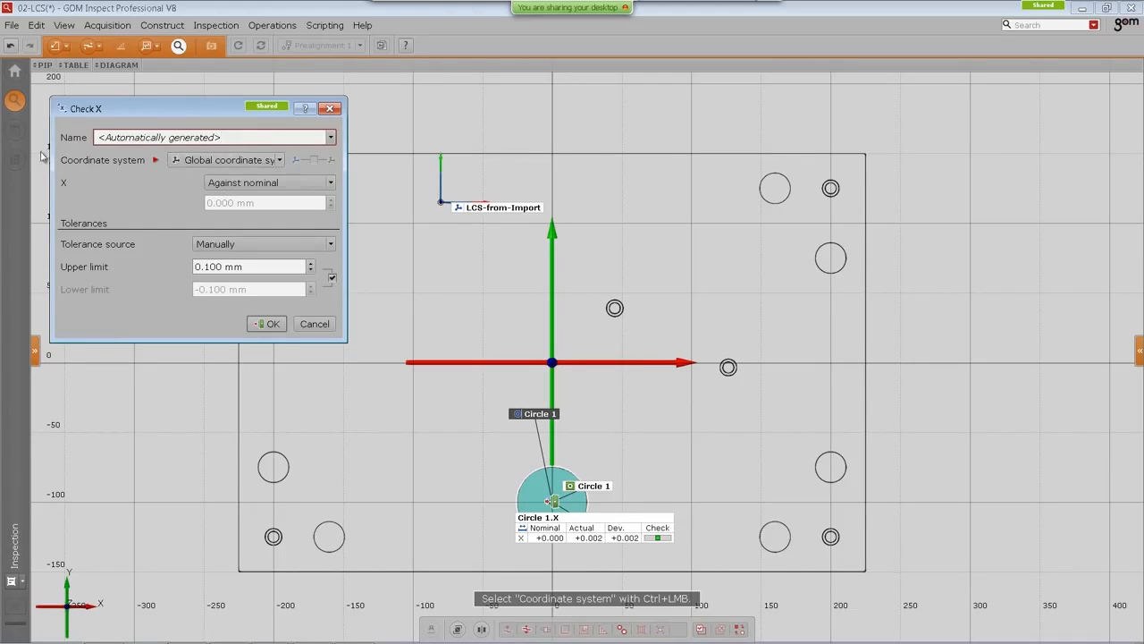
{"action": "left_click", "coordinate": [280, 160]}
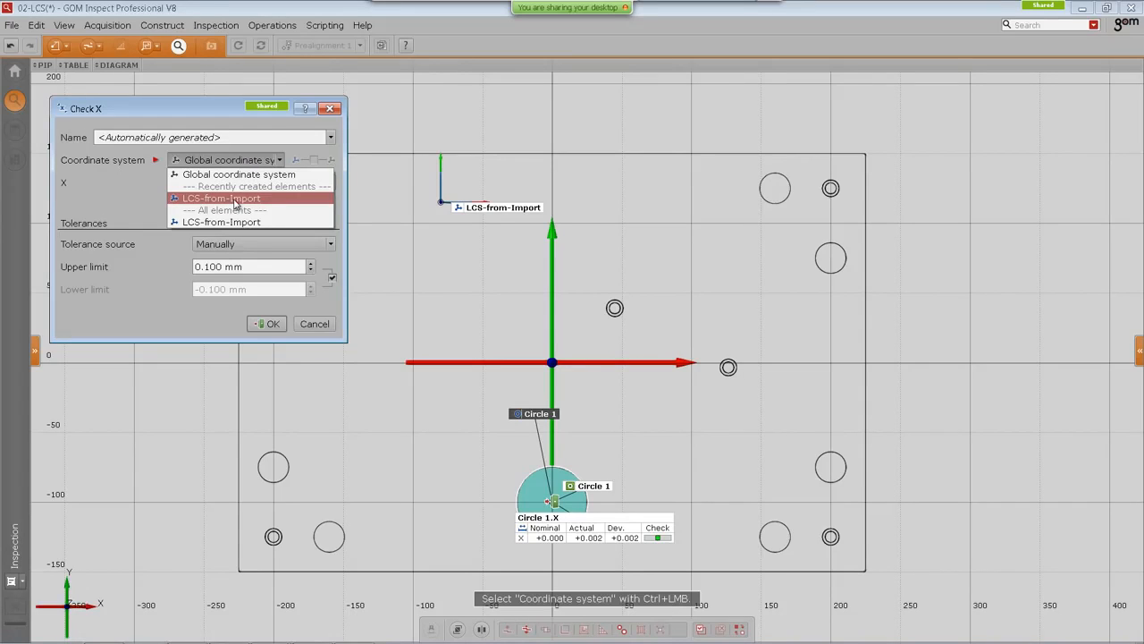
{"action": "left_click", "coordinate": [237, 198]}
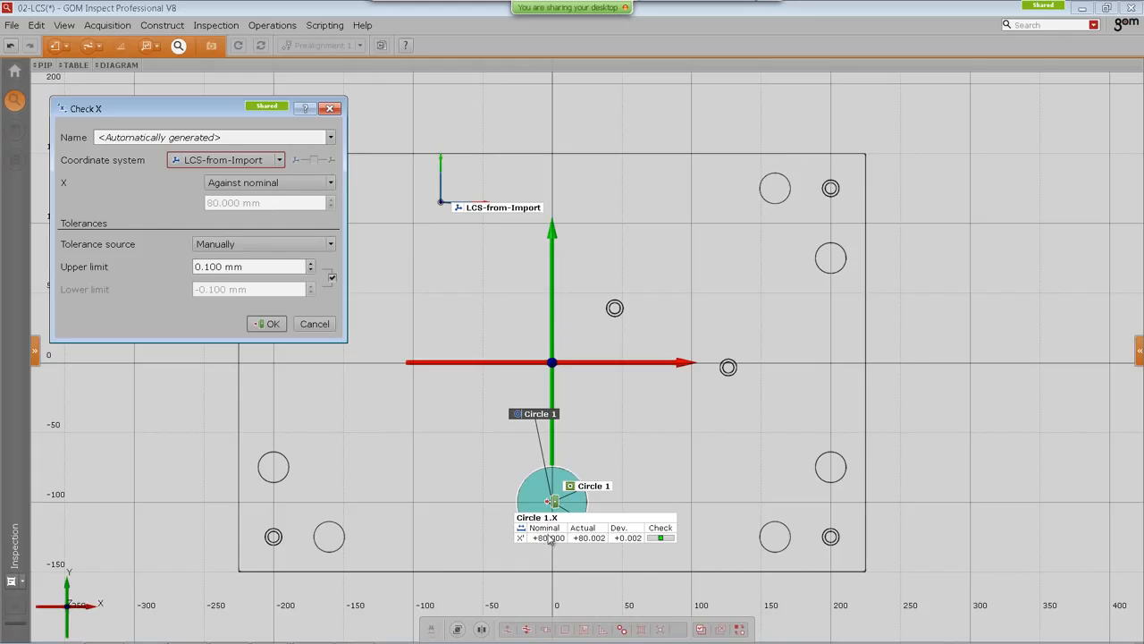
{"action": "left_click", "coordinate": [230, 163]}
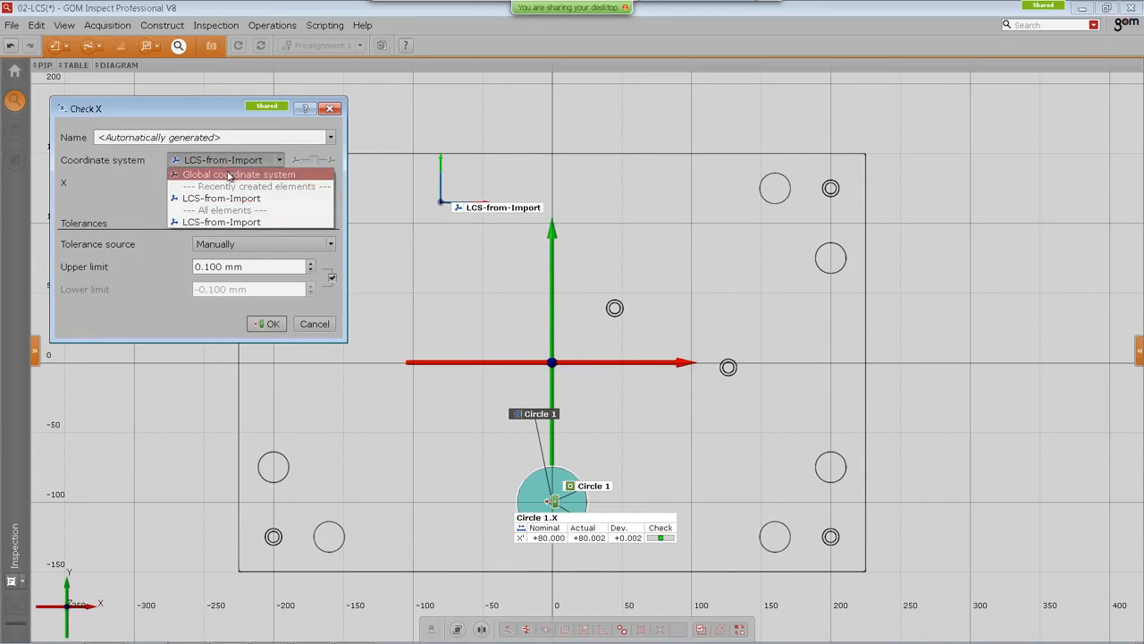
{"action": "left_click", "coordinate": [229, 175]}
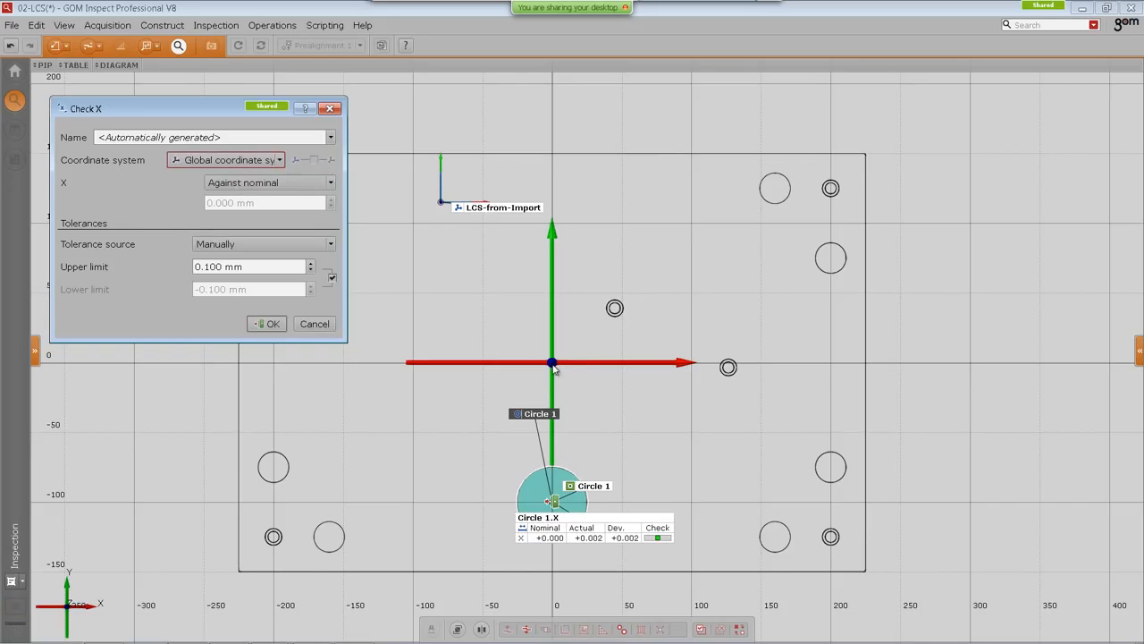
{"action": "left_click", "coordinate": [217, 160]}
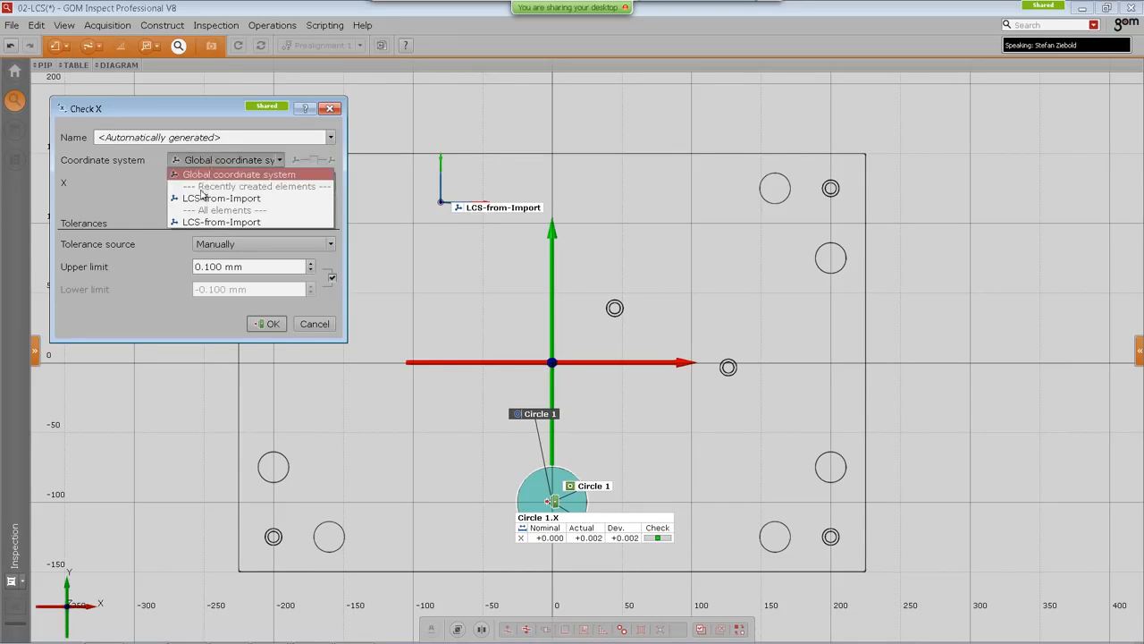
{"action": "left_click", "coordinate": [200, 198]}
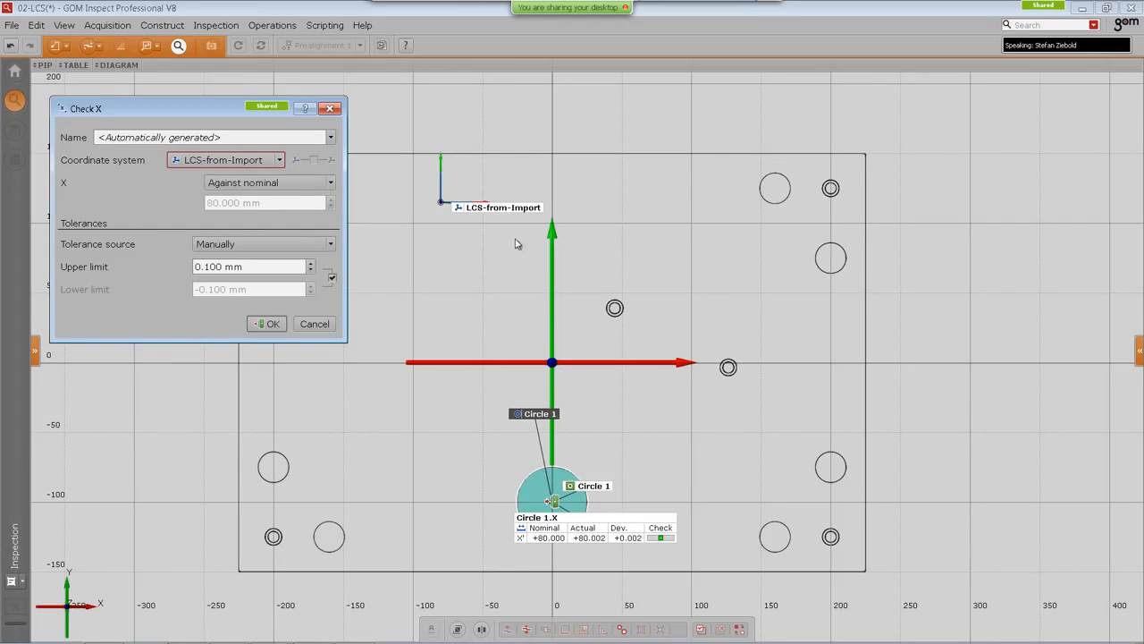
{"action": "left_click_drag", "start_coordinate": [480, 207], "coordinate": [440, 227]}
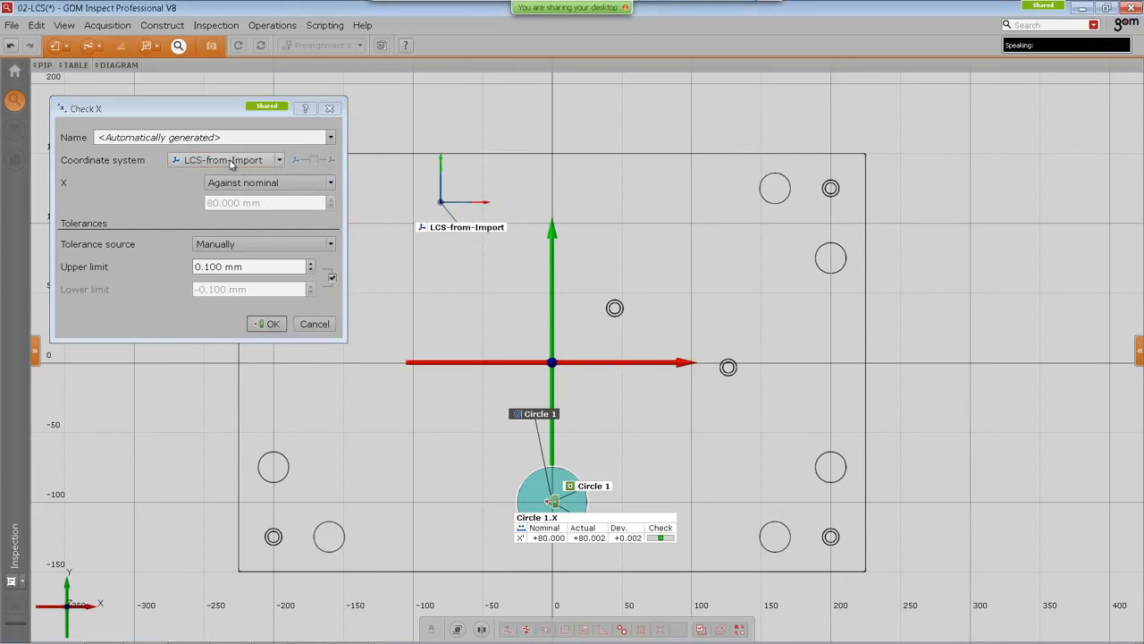
{"action": "left_click", "coordinate": [231, 161]}
{"action": "left_click", "coordinate": [245, 175]}
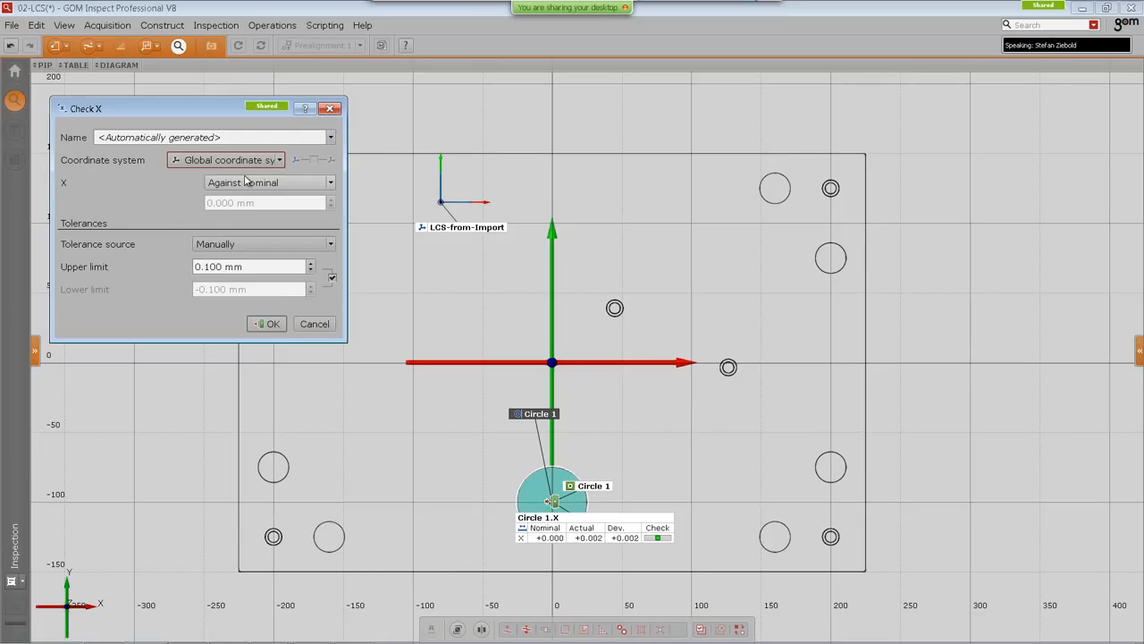
{"action": "left_click", "coordinate": [264, 324]}
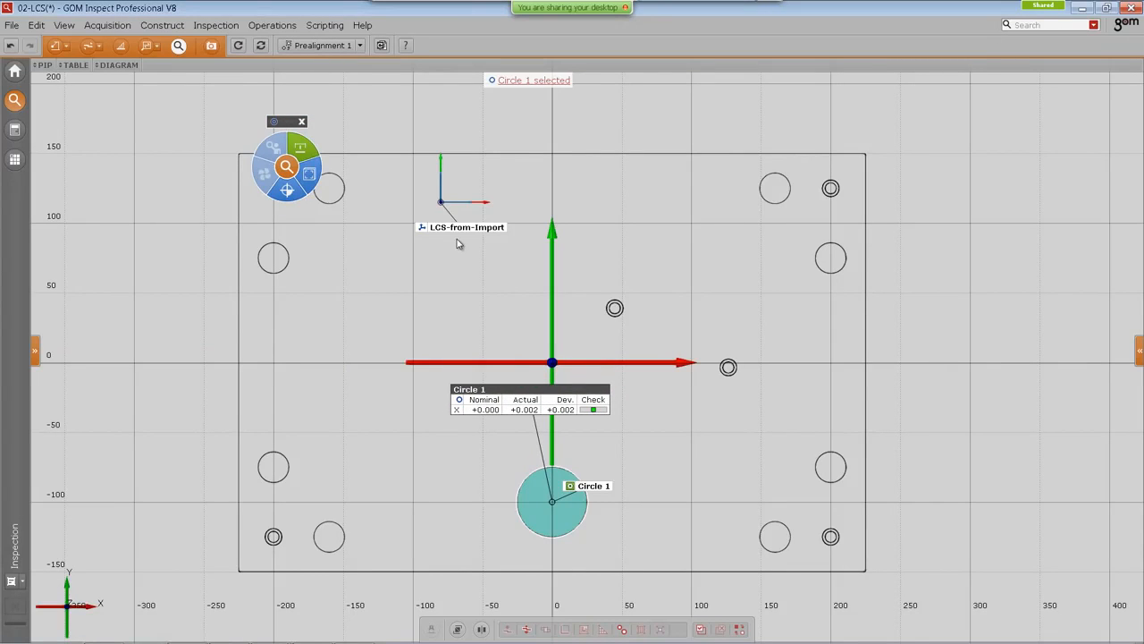
Step: Start a second X position check on Circle 1 using the LCS-from-Import coordinate system
{"action": "left_click_drag", "start_coordinate": [288, 119], "coordinate": [271, 142]}
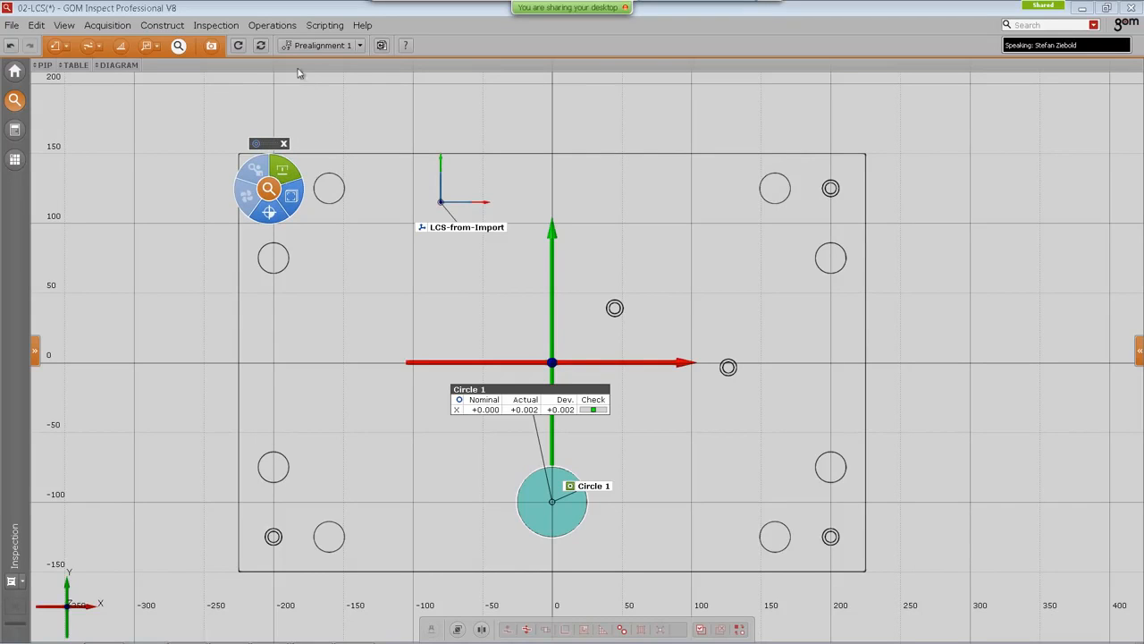
{"action": "left_click", "coordinate": [273, 25]}
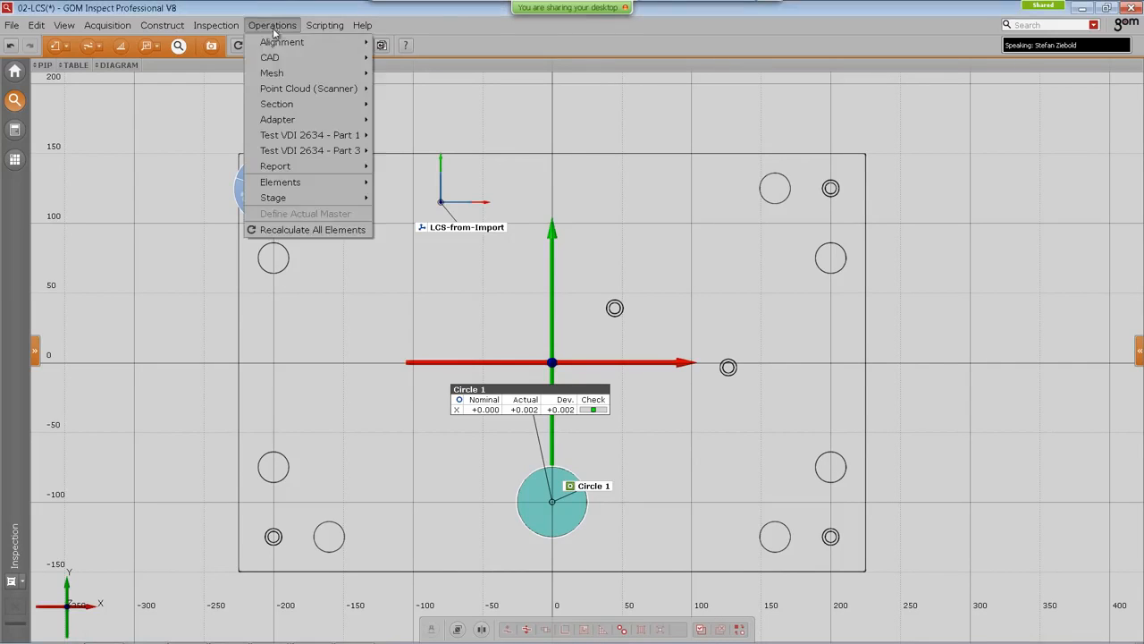
{"action": "mouse_move", "coordinate": [215, 25]}
{"action": "mouse_move", "coordinate": [358, 152]}
{"action": "mouse_move", "coordinate": [420, 156]}
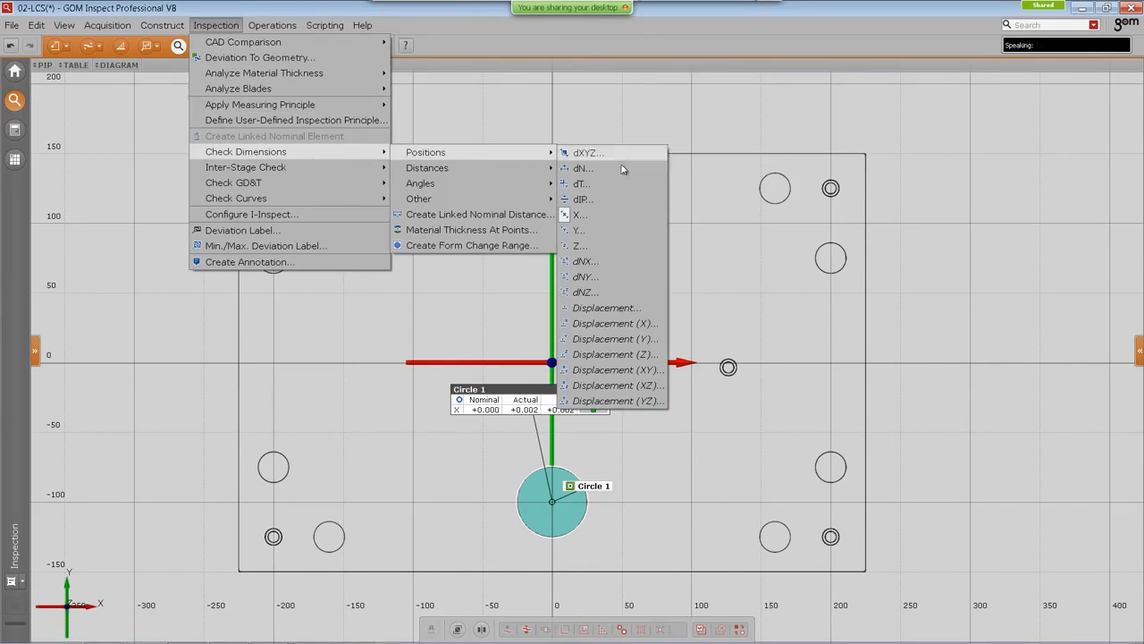
{"action": "left_click", "coordinate": [627, 219]}
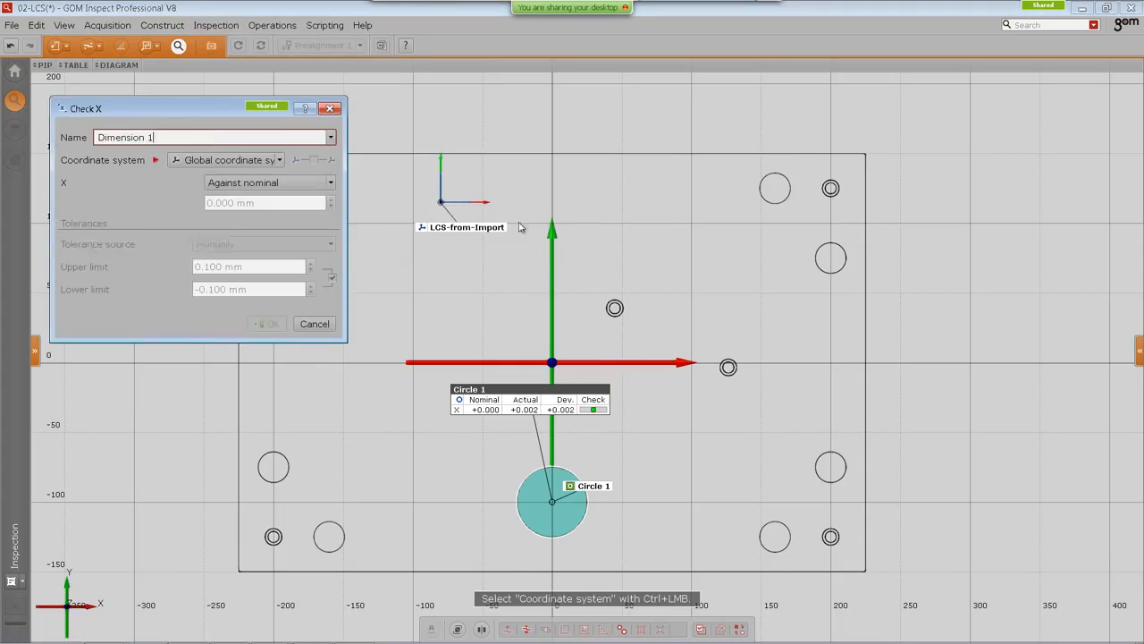
{"action": "left_click", "coordinate": [247, 160]}
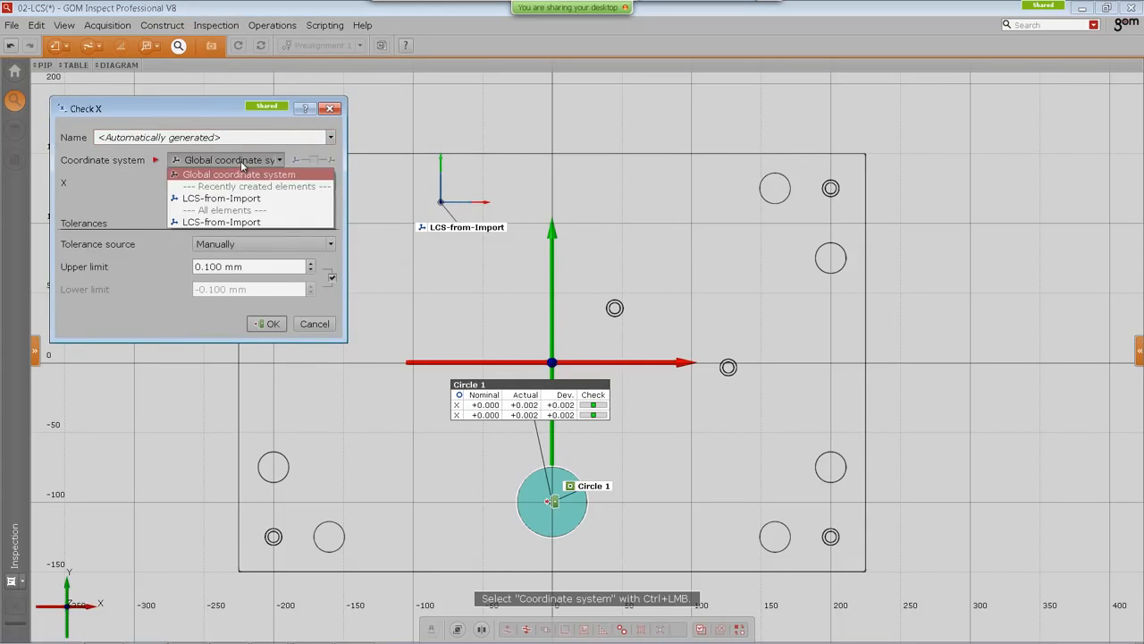
{"action": "left_click", "coordinate": [205, 199]}
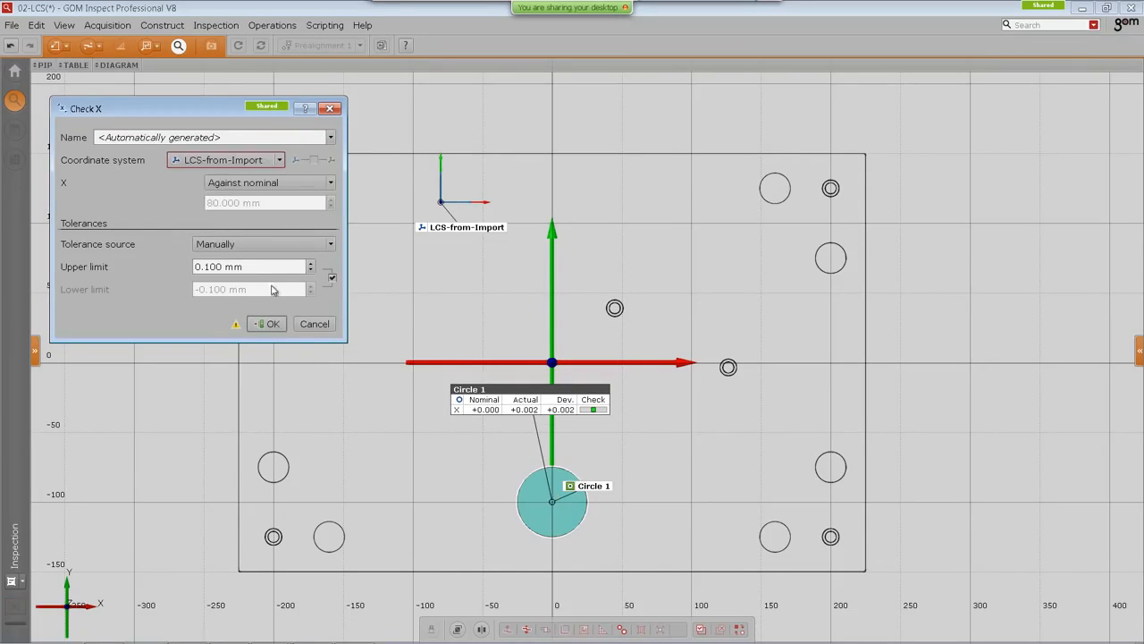
Step: Name the check In LCS from Import and confirm it
{"action": "left_click", "coordinate": [232, 136]}
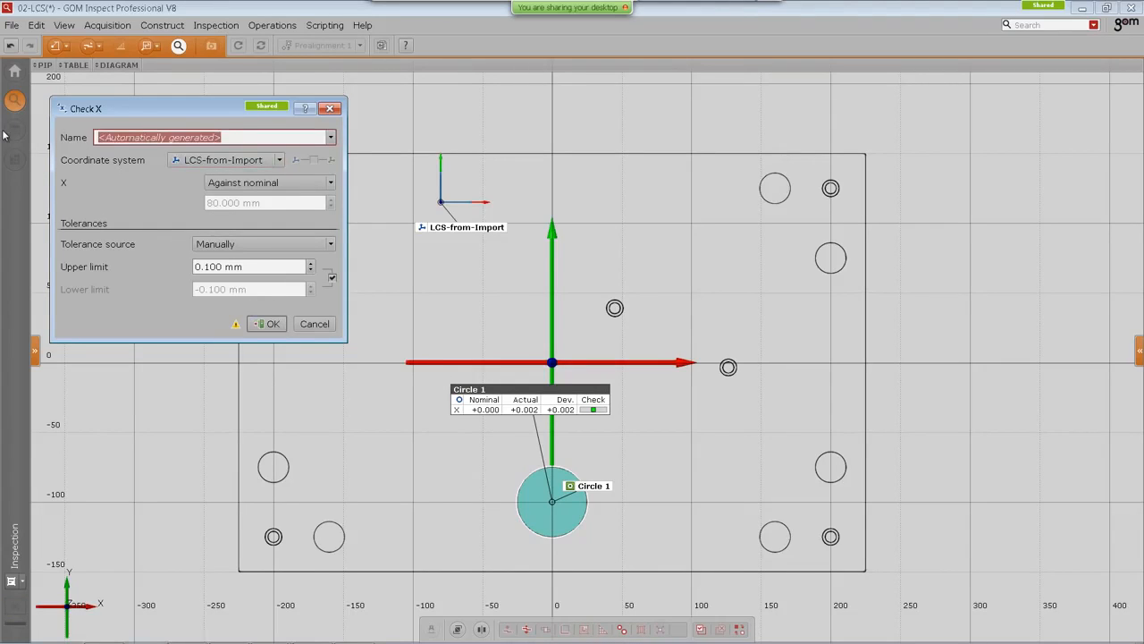
{"action": "type", "text": "by"}
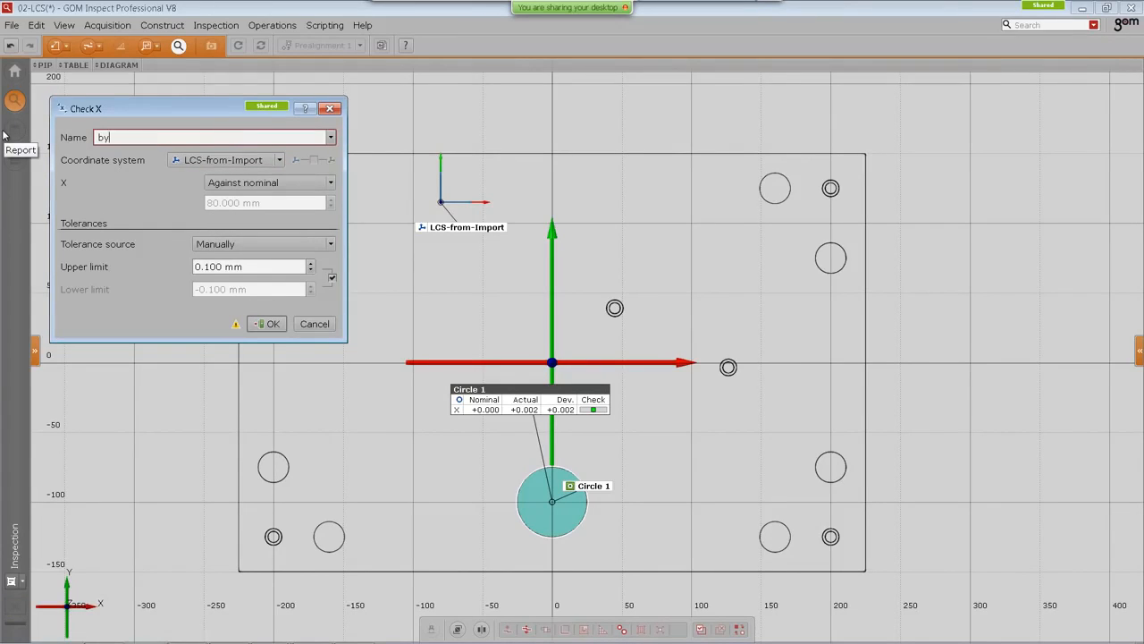
{"action": "key", "text": "BackSpace"}
{"action": "type", "text": "In LCS from Import"}
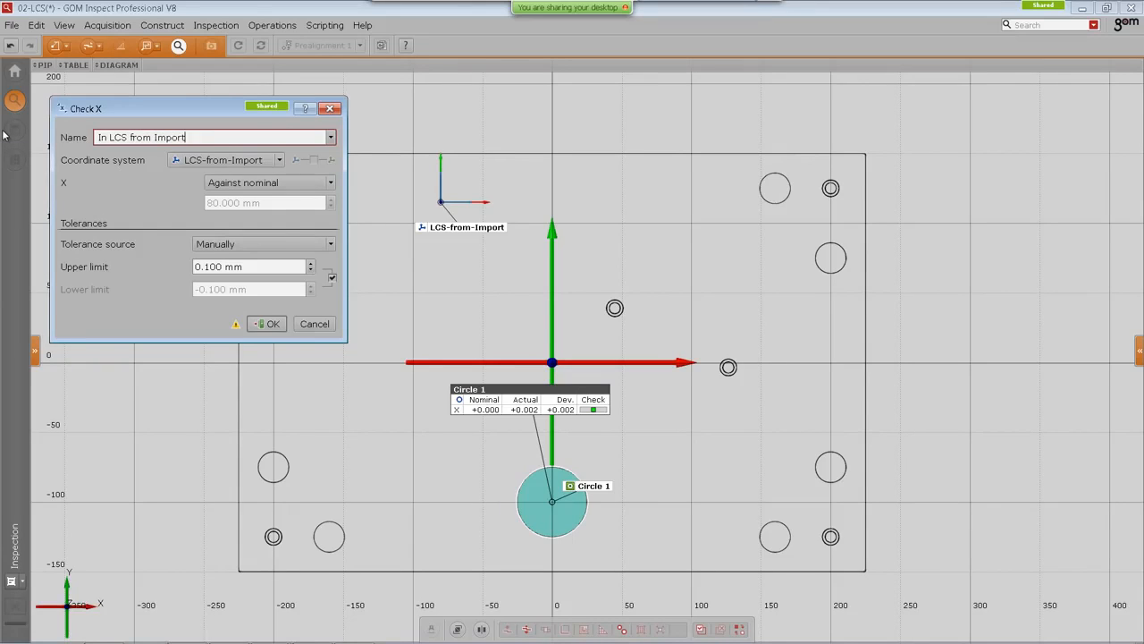
{"action": "left_click", "coordinate": [269, 326]}
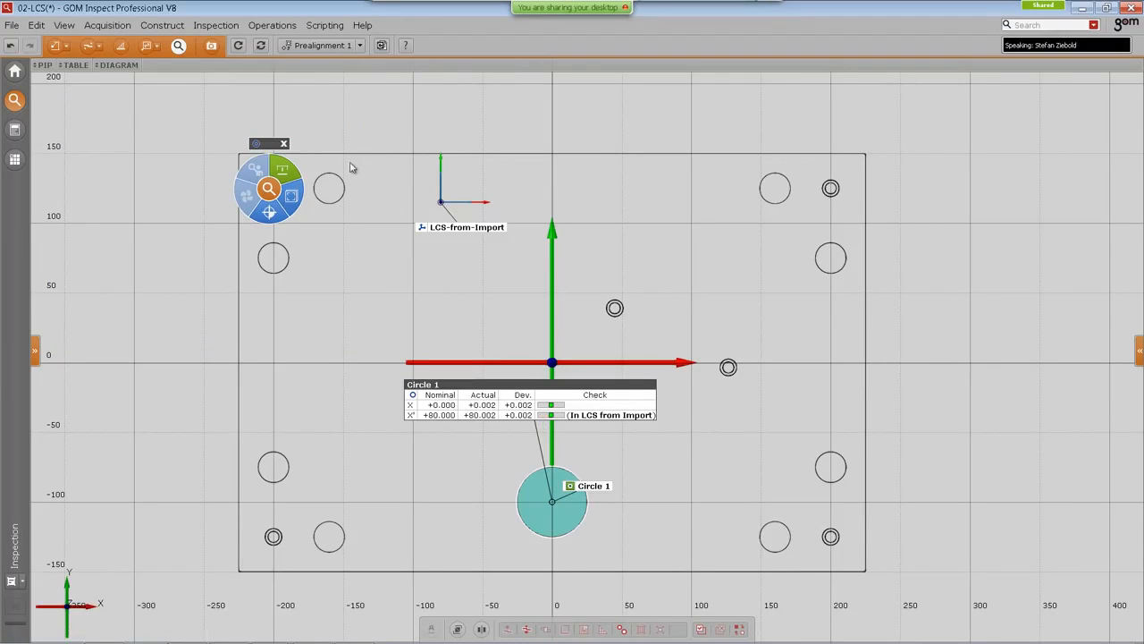
Step: Create a Set Matrix manual alignment in the Global coordinate system translating 5 mm along X, and recalculate
{"action": "left_click", "coordinate": [272, 25]}
{"action": "mouse_move", "coordinate": [277, 44]}
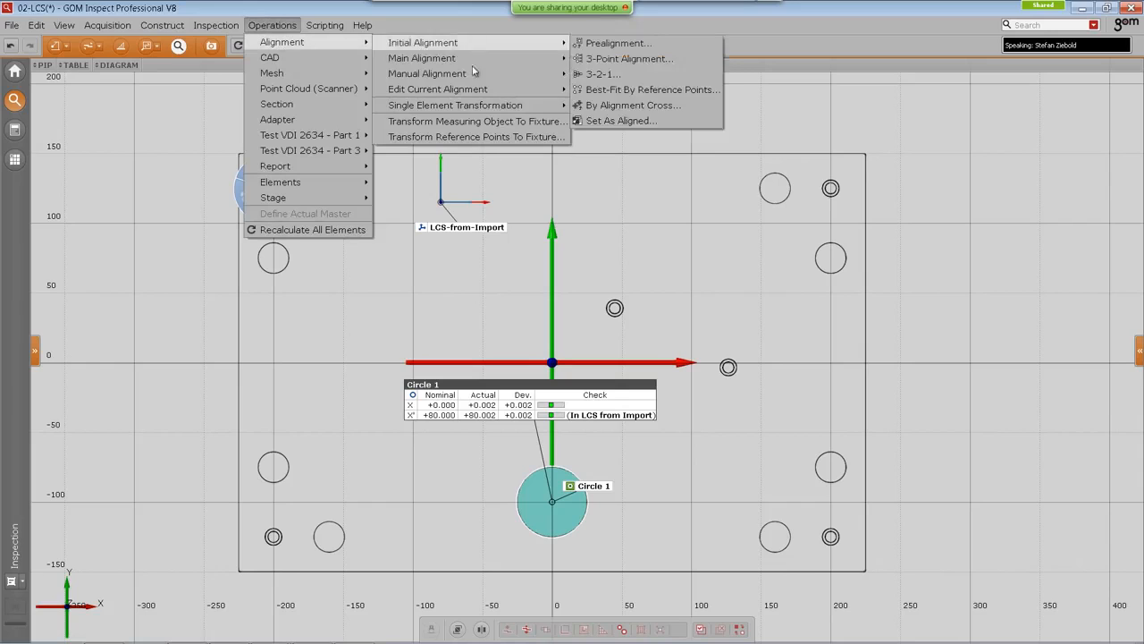
{"action": "mouse_move", "coordinate": [479, 75]}
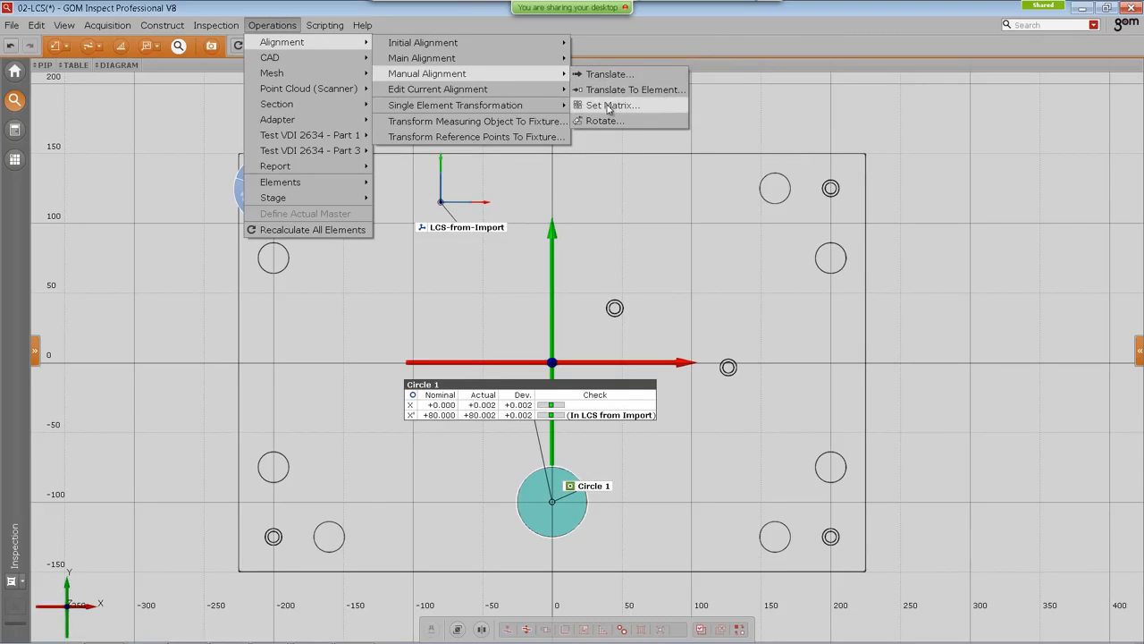
{"action": "left_click", "coordinate": [606, 105]}
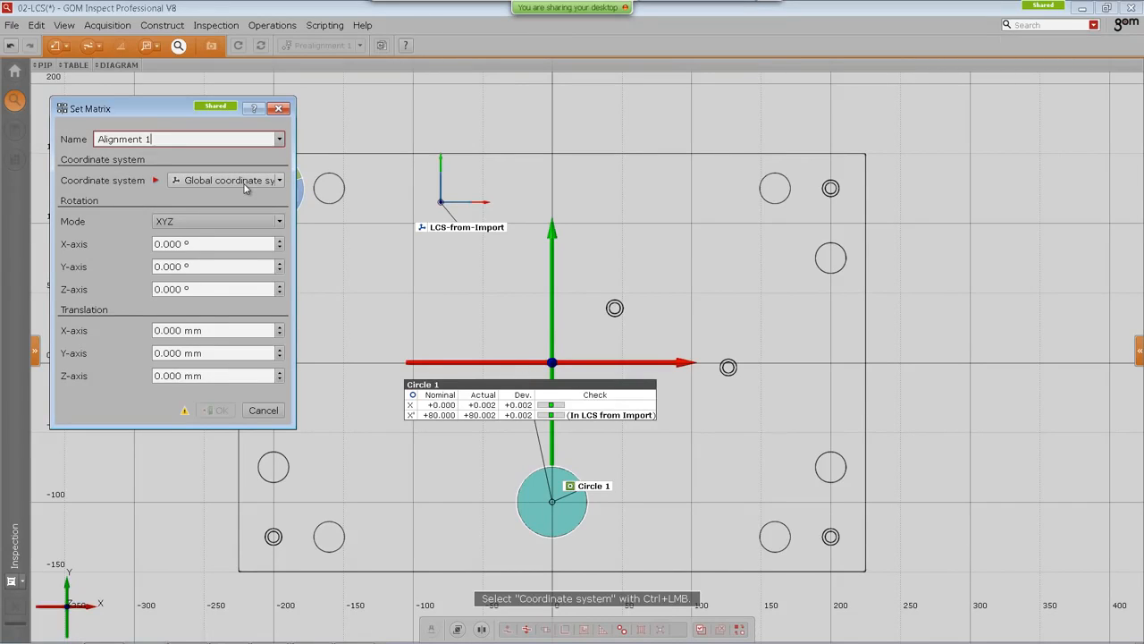
{"action": "left_click_drag", "start_coordinate": [149, 109], "coordinate": [165, 116]}
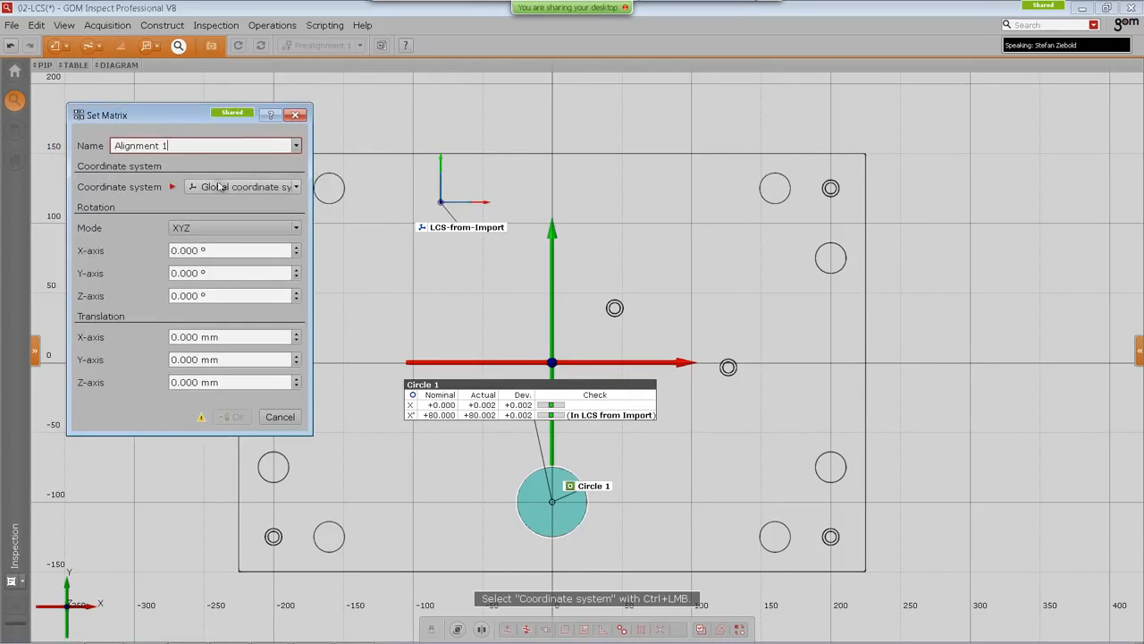
{"action": "left_click", "coordinate": [263, 187]}
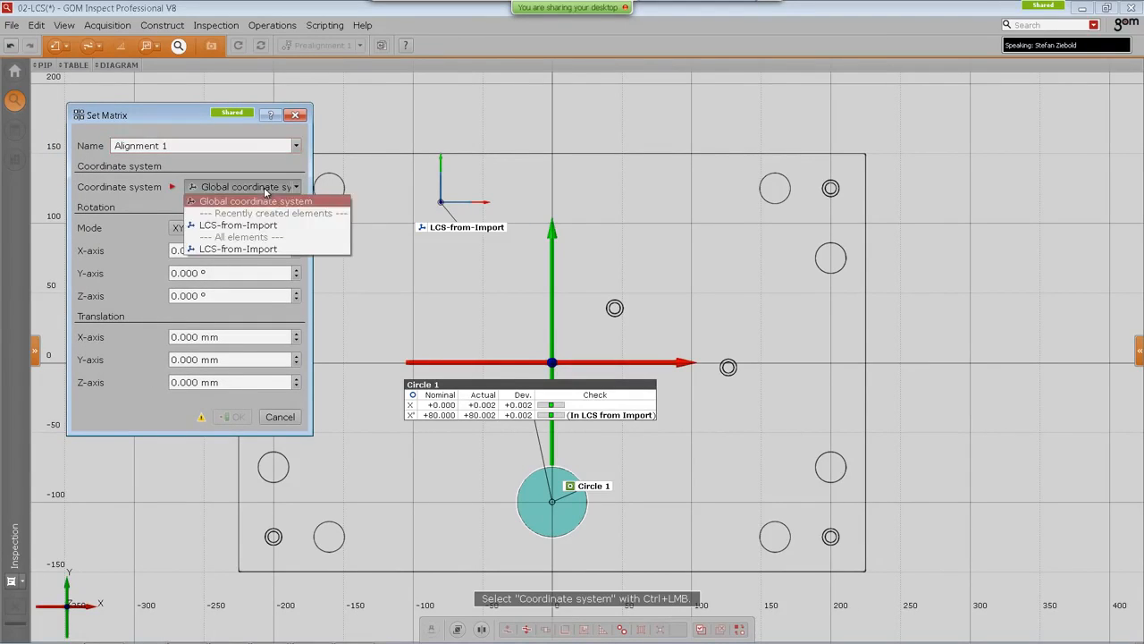
{"action": "left_click", "coordinate": [274, 201]}
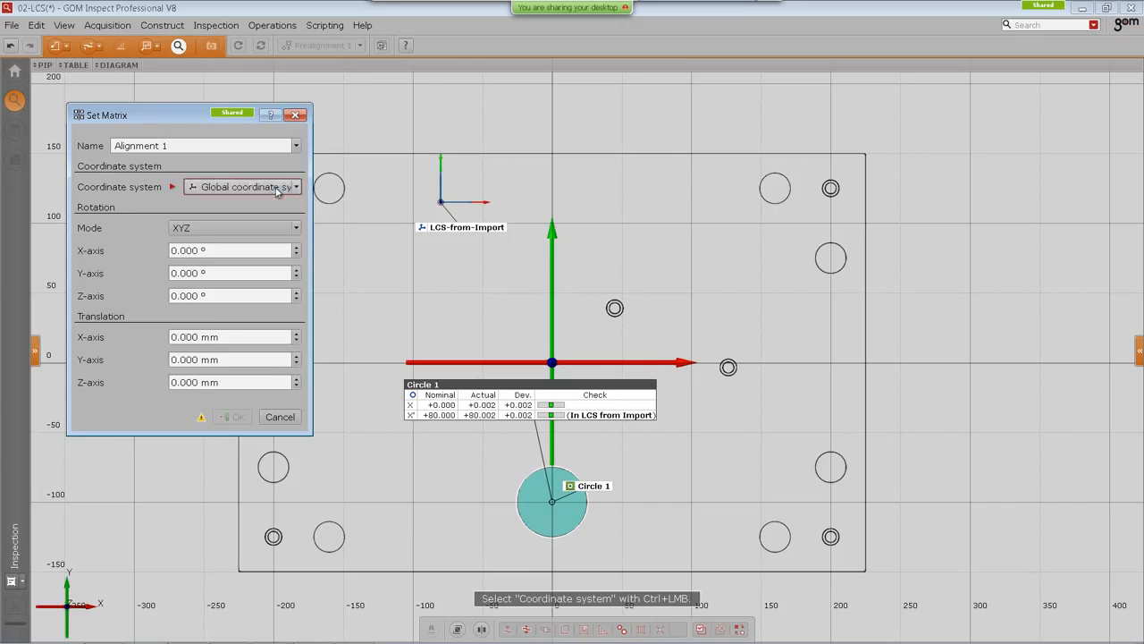
{"action": "left_click", "coordinate": [224, 337]}
{"action": "scroll", "coordinate": [226, 338], "scroll_direction": "up", "scroll_amount": 6}
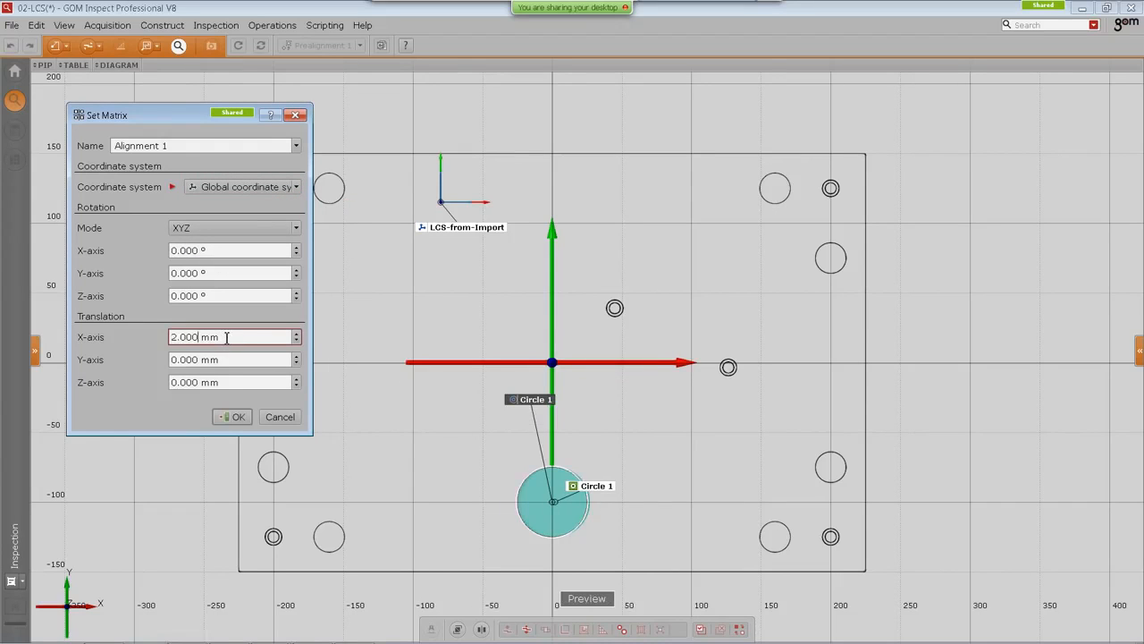
{"action": "scroll", "coordinate": [225, 338], "scroll_direction": "down", "scroll_amount": 1}
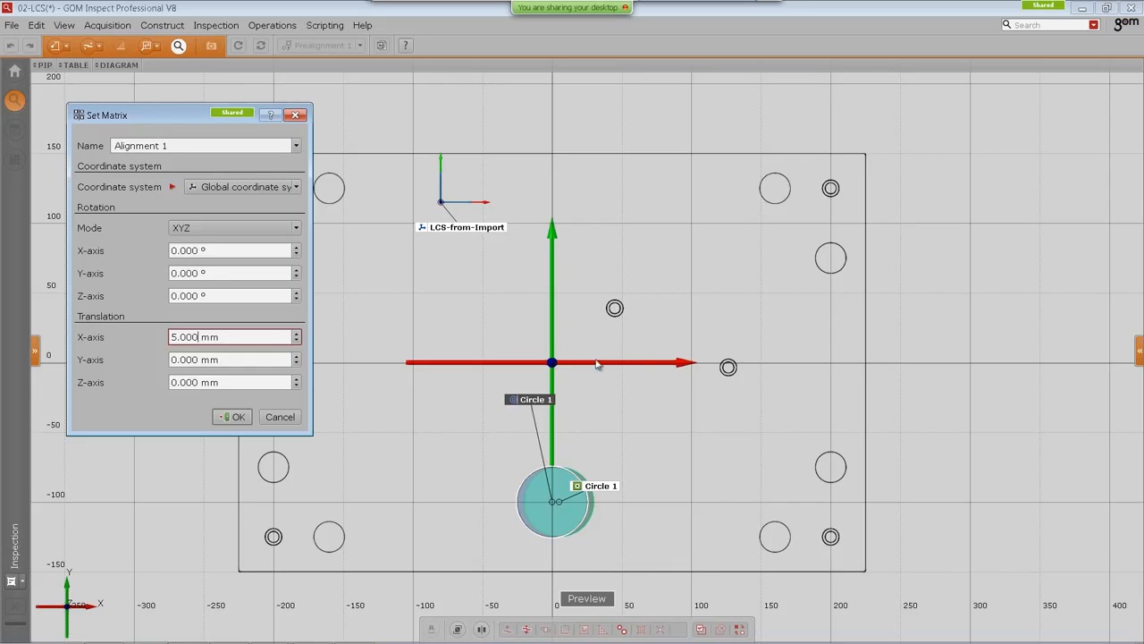
{"action": "left_click", "coordinate": [235, 418]}
{"action": "left_click", "coordinate": [242, 50]}
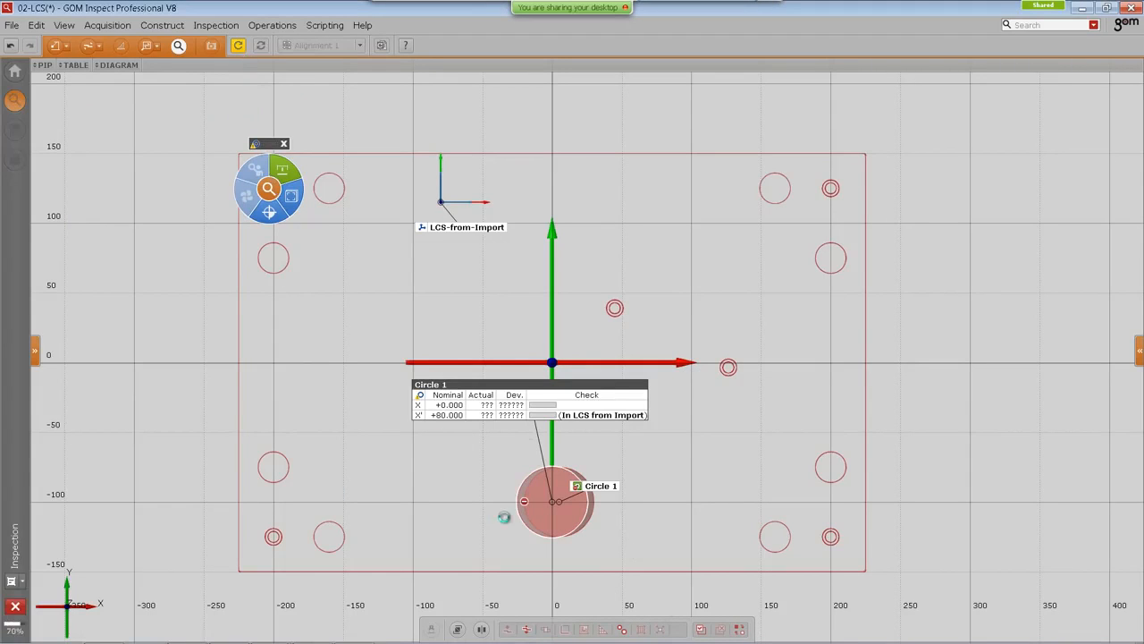
Step: Move the Circle 1 check label and select the LCS-from-Import coordinate system
{"action": "left_click_drag", "start_coordinate": [503, 384], "coordinate": [490, 352]}
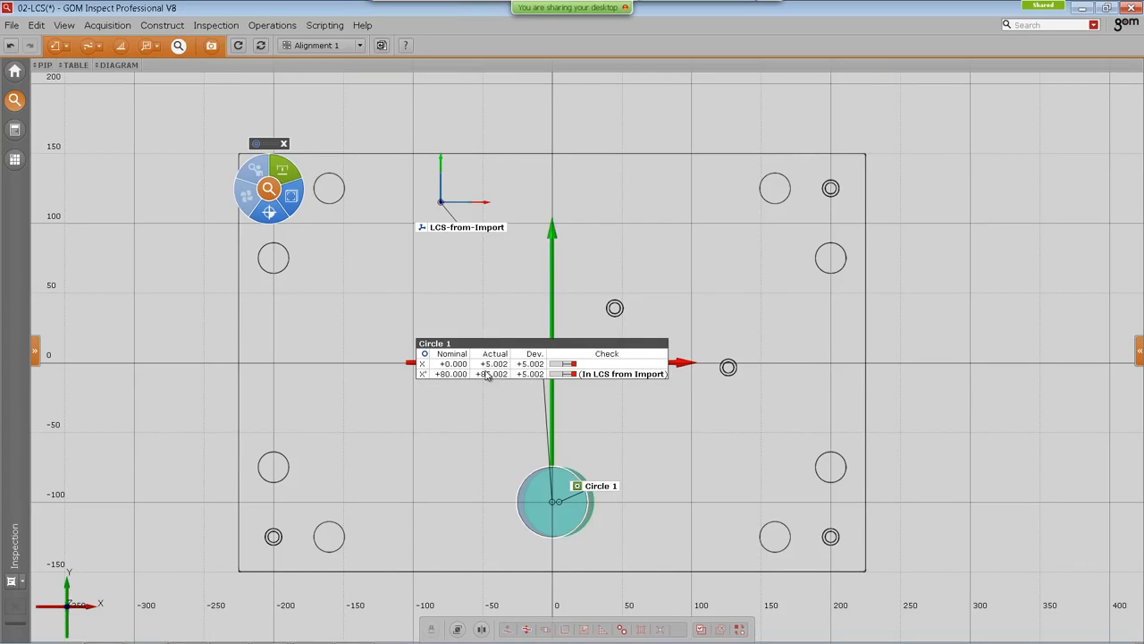
{"action": "left_click_drag", "start_coordinate": [513, 348], "coordinate": [526, 396]}
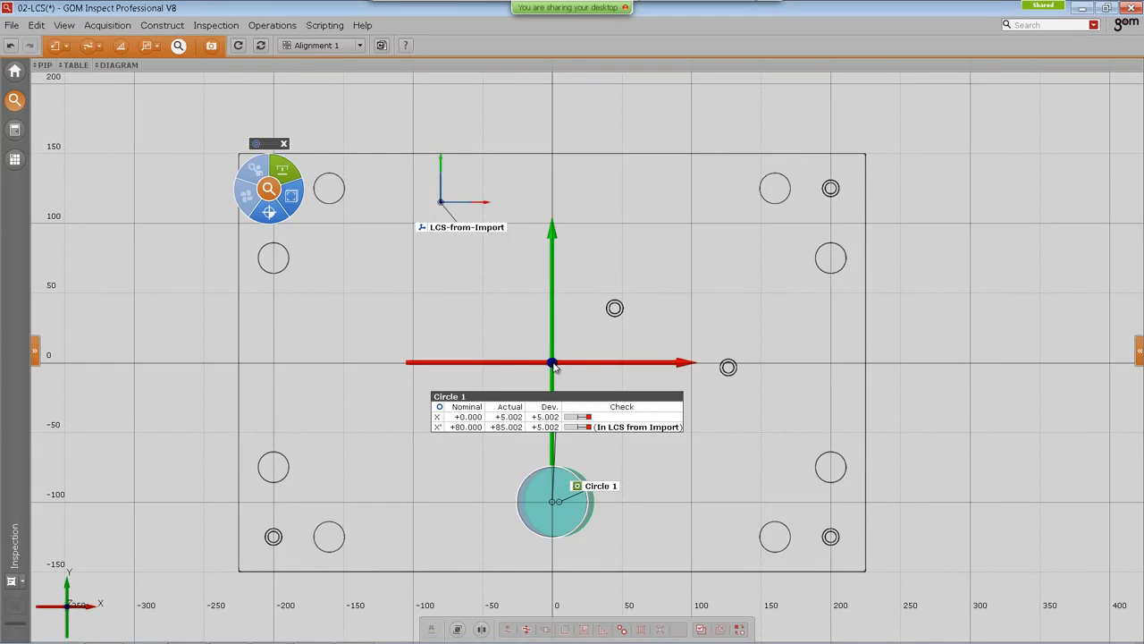
{"action": "left_click", "coordinate": [446, 228]}
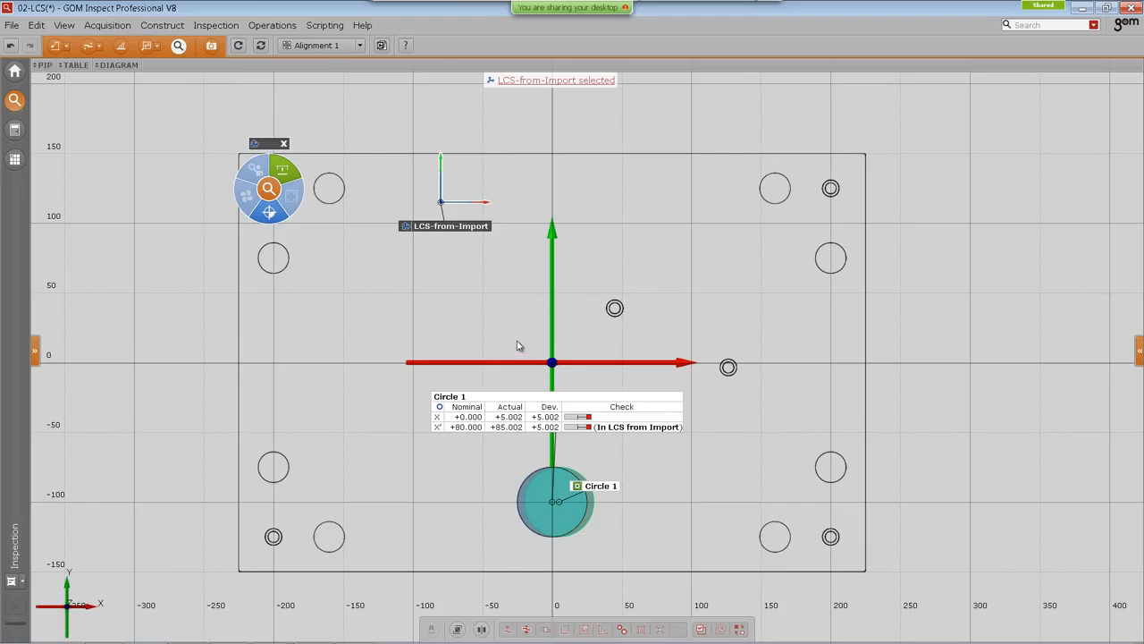
Step: Switch the active alignment back to Prealignment 1
{"action": "left_click", "coordinate": [324, 46]}
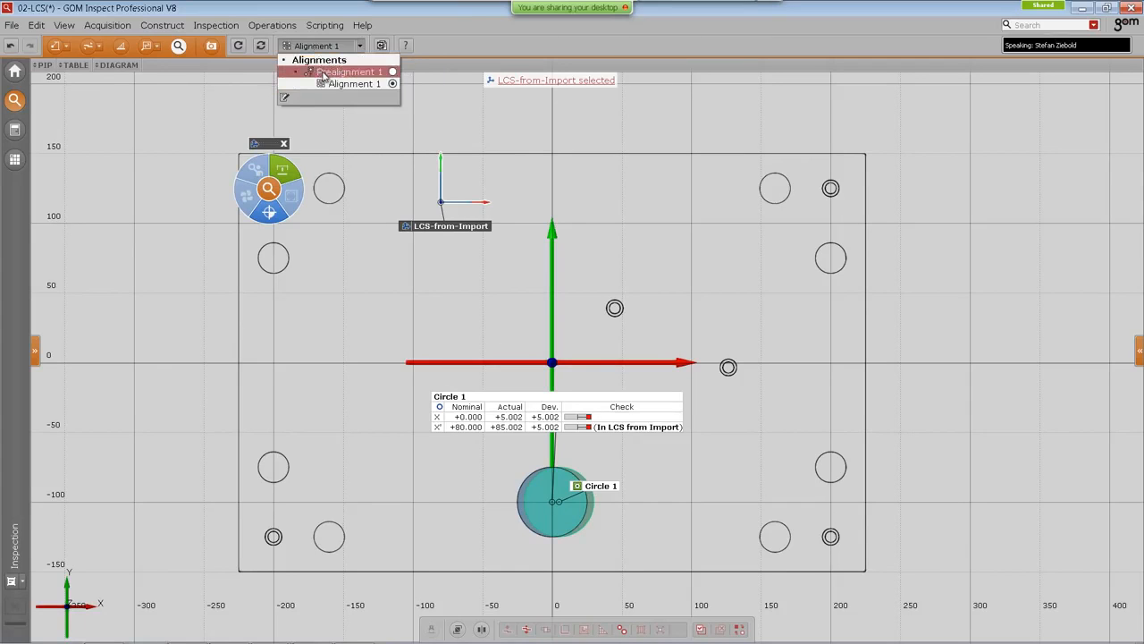
{"action": "left_click", "coordinate": [324, 72]}
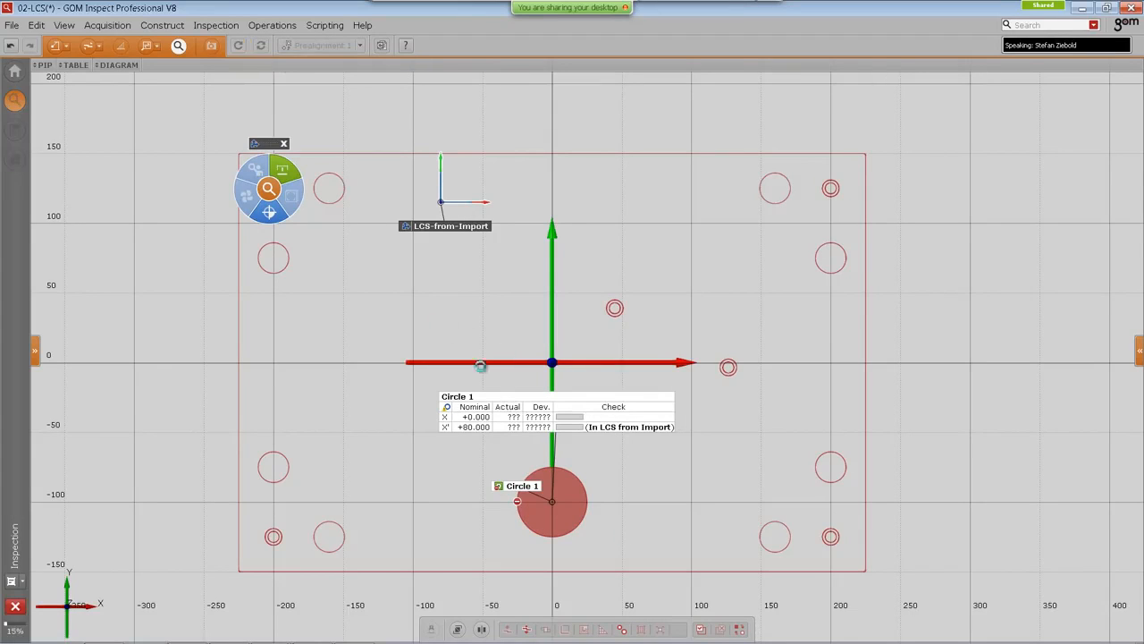
{"action": "left_click_drag", "start_coordinate": [408, 459], "coordinate": [498, 370]}
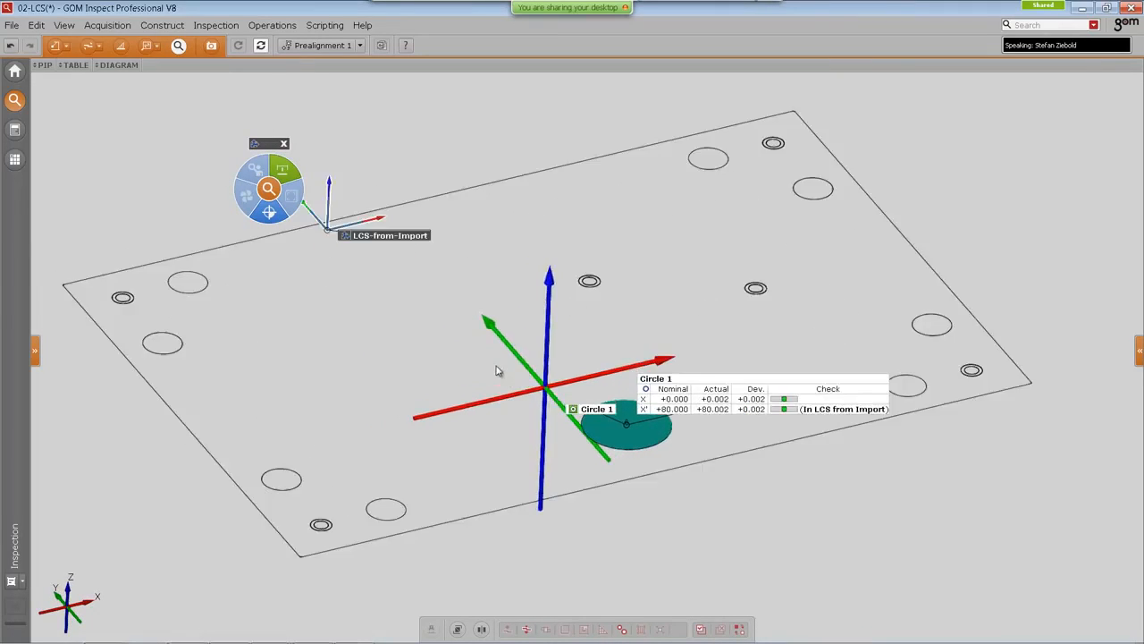
{"action": "middle_click_drag", "start_coordinate": [495, 374], "coordinate": [501, 375]}
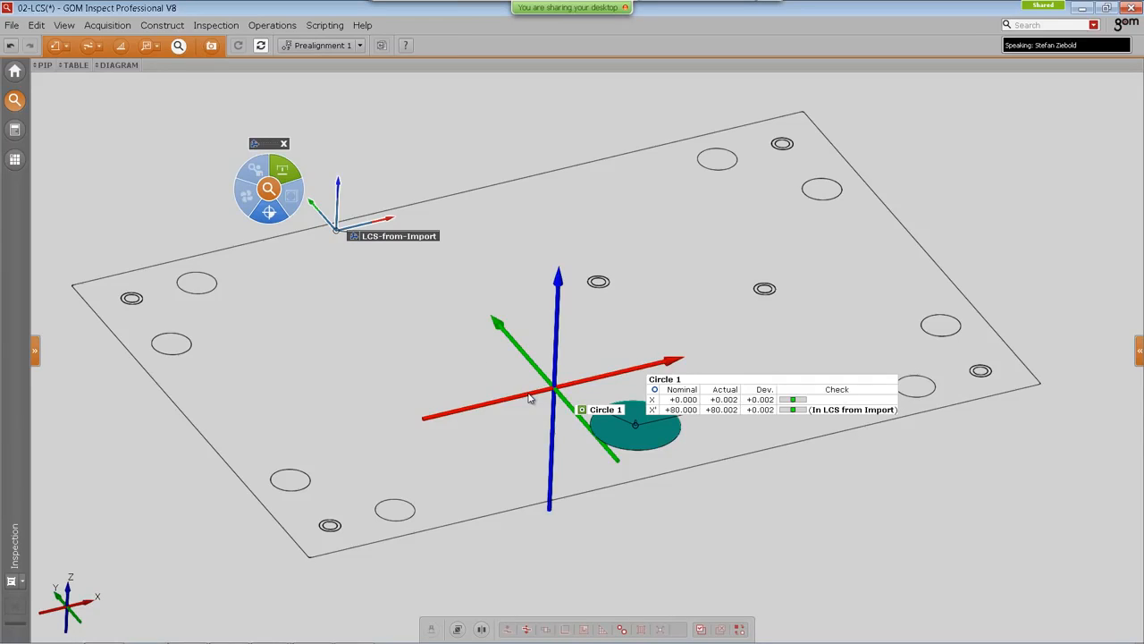
{"action": "left_click_drag", "start_coordinate": [268, 144], "coordinate": [247, 147]}
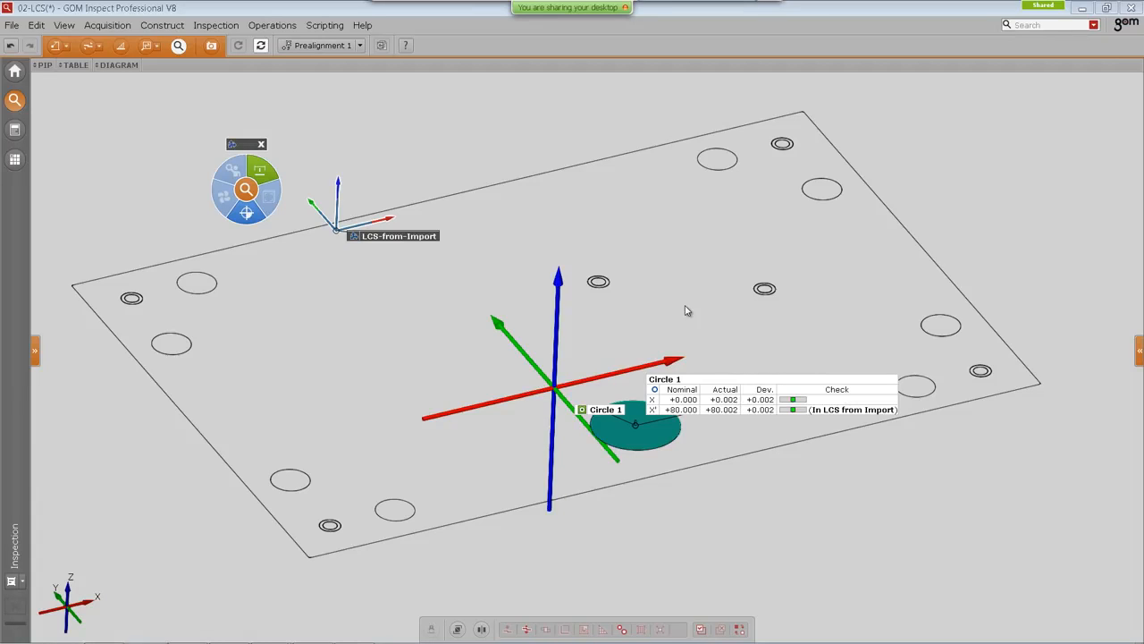
Step: Show the nominal CAD elements through a Find Elements search for cad, and reposition the LCS-from-Import label
{"action": "key", "text": "ctrl+f"}
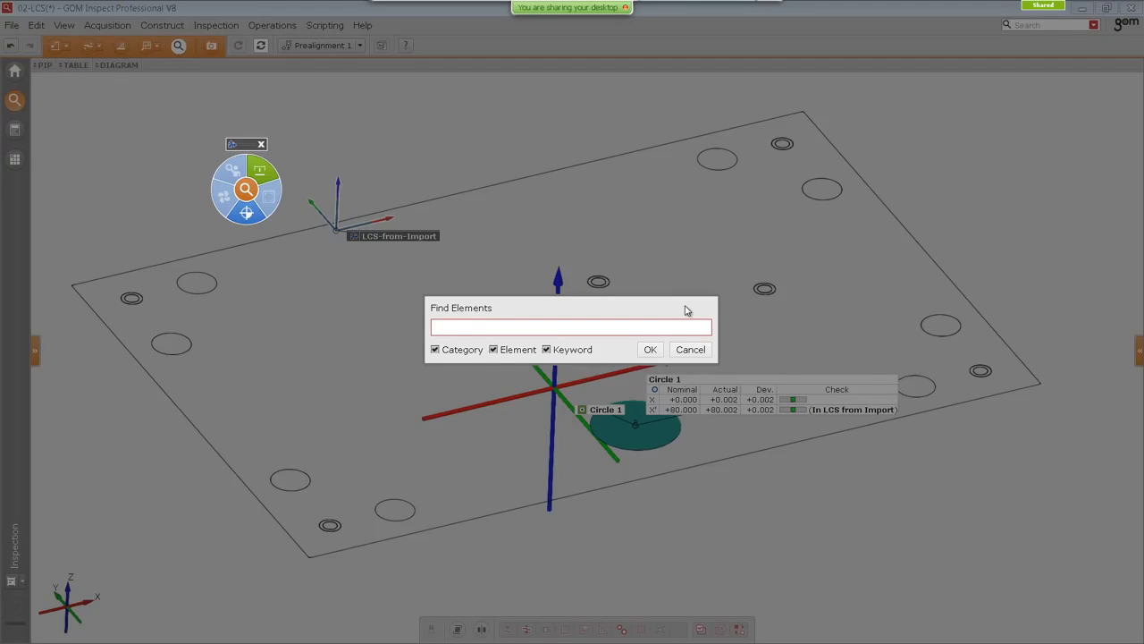
{"action": "type", "text": "cad"}
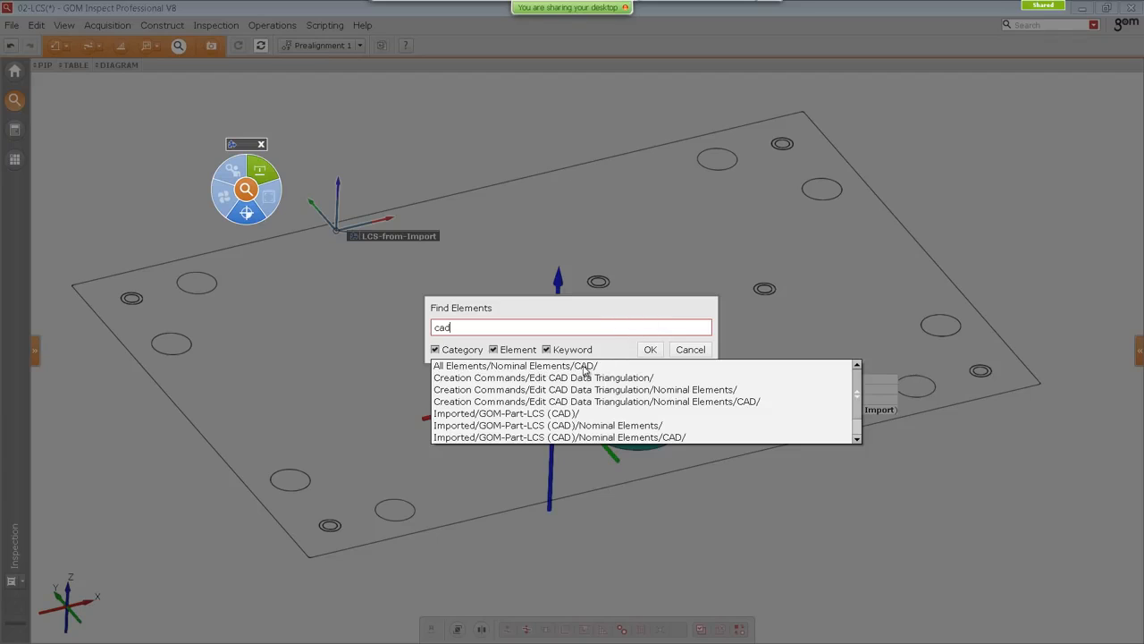
{"action": "left_click", "coordinate": [495, 349]}
{"action": "left_click", "coordinate": [546, 349]}
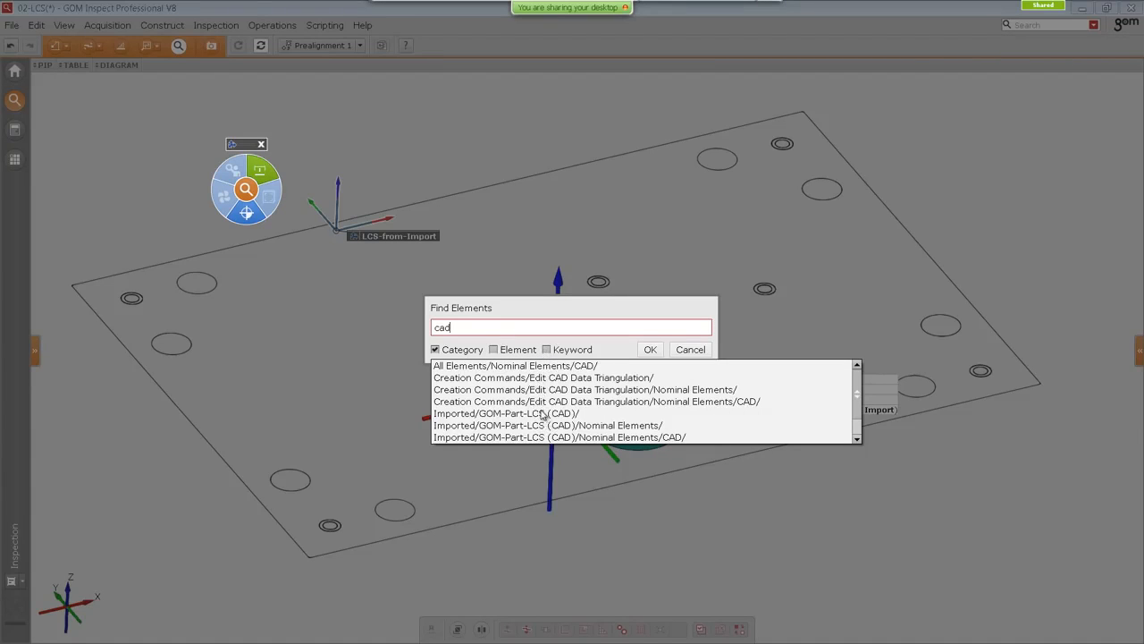
{"action": "left_click", "coordinate": [547, 349]}
{"action": "left_click", "coordinate": [494, 350]}
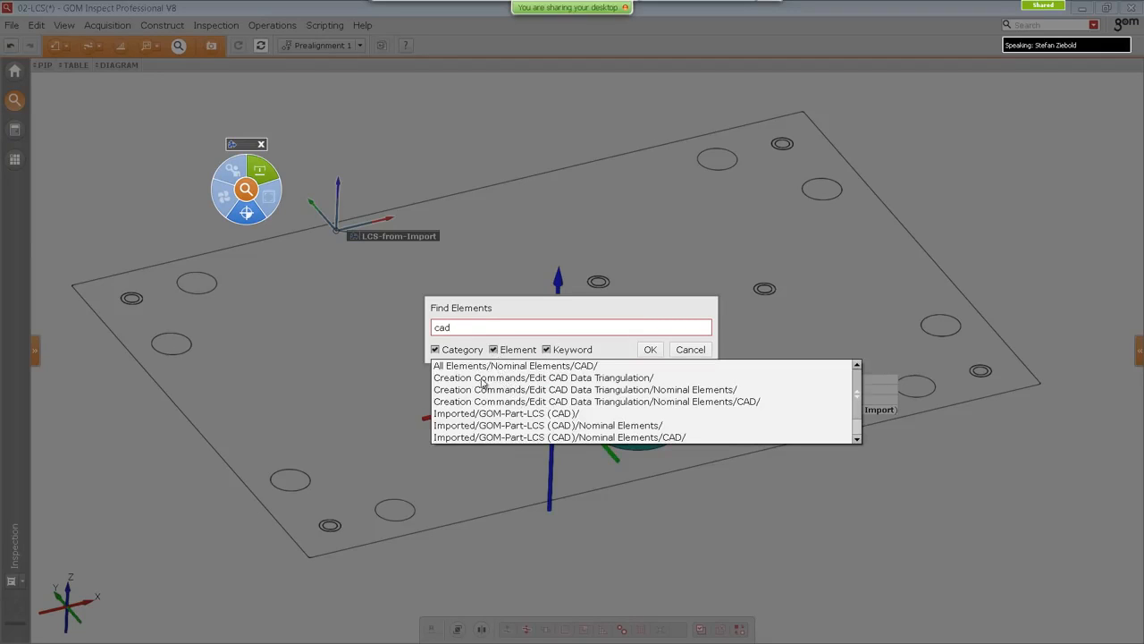
{"action": "left_click", "coordinate": [493, 367]}
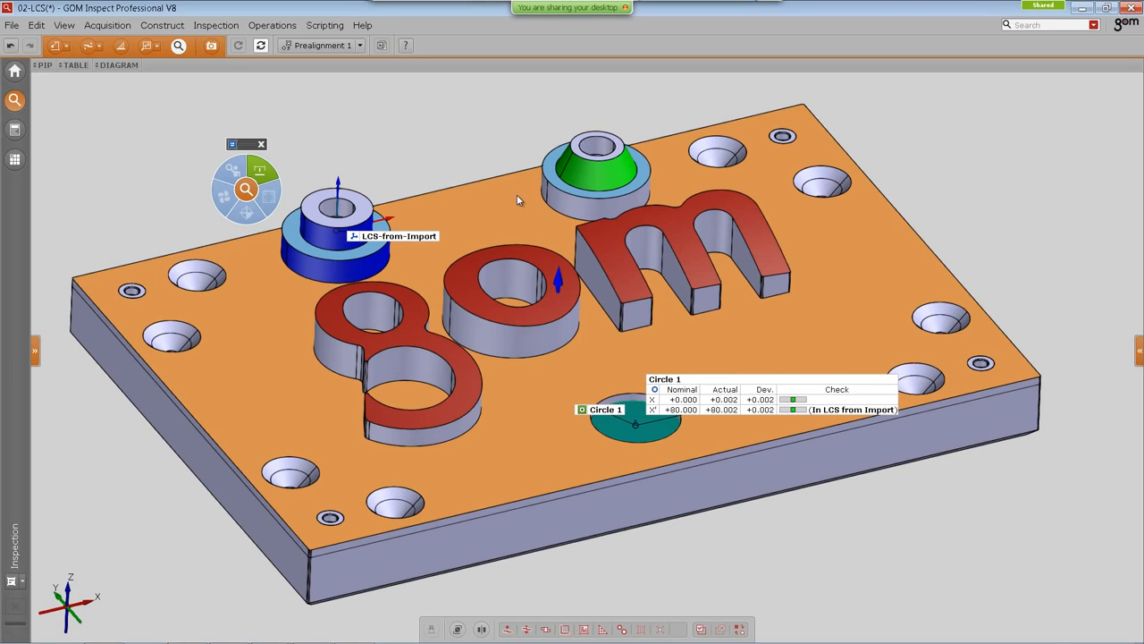
{"action": "middle_click_drag", "start_coordinate": [455, 231], "coordinate": [509, 244]}
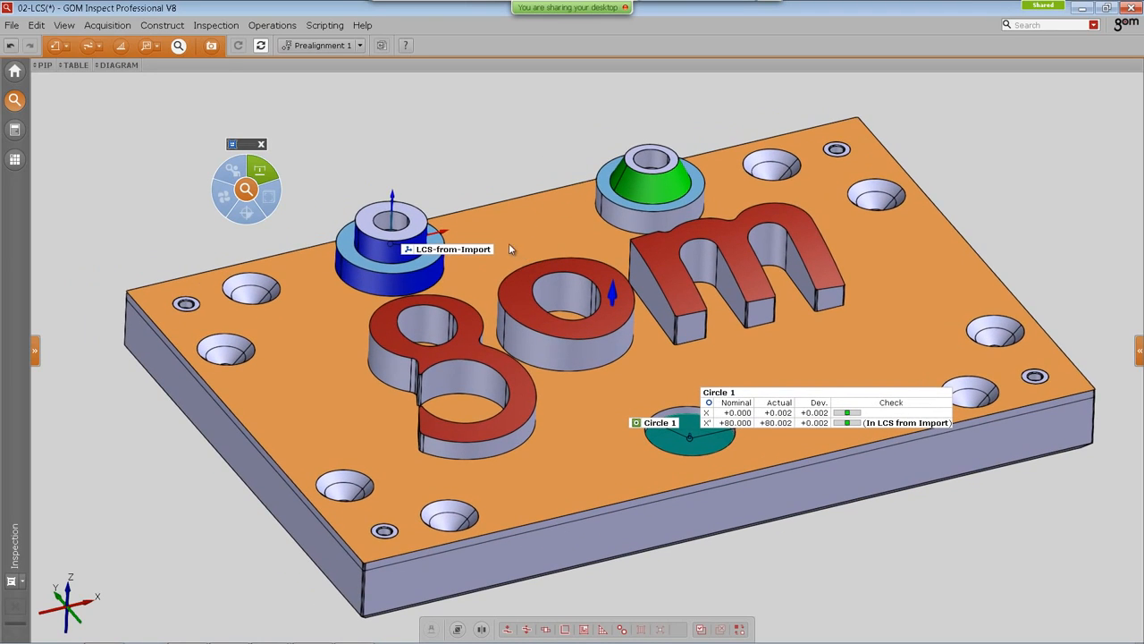
{"action": "left_click_drag", "start_coordinate": [455, 243], "coordinate": [335, 276]}
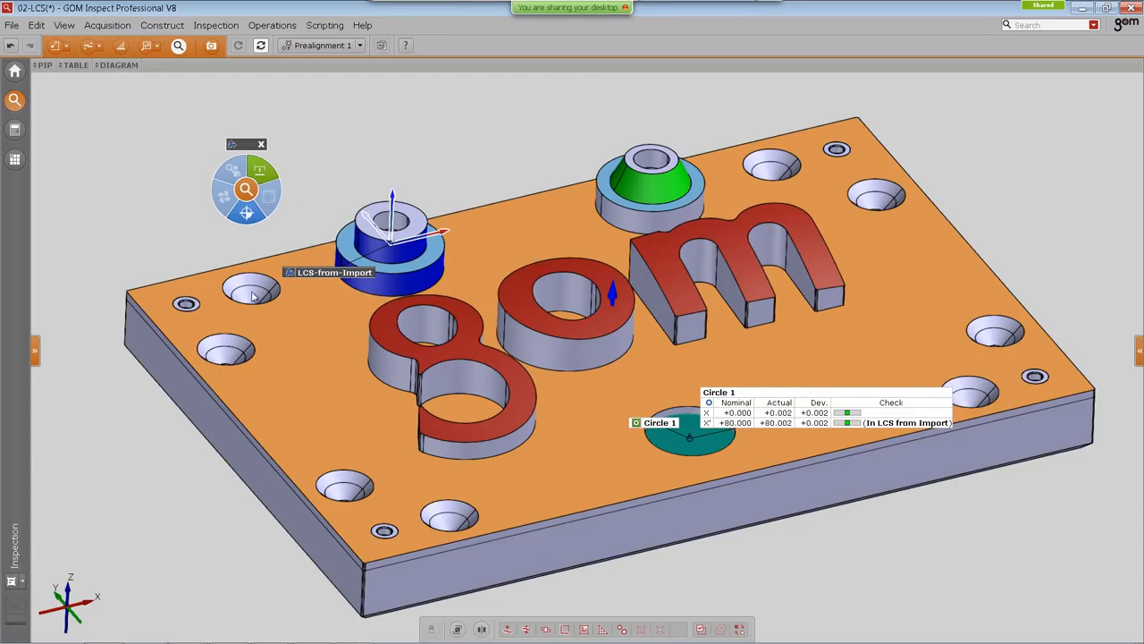
Step: Review the Sheet2 report drawing with datums E and F, then return to the inspection workspace
{"action": "left_click", "coordinate": [15, 130]}
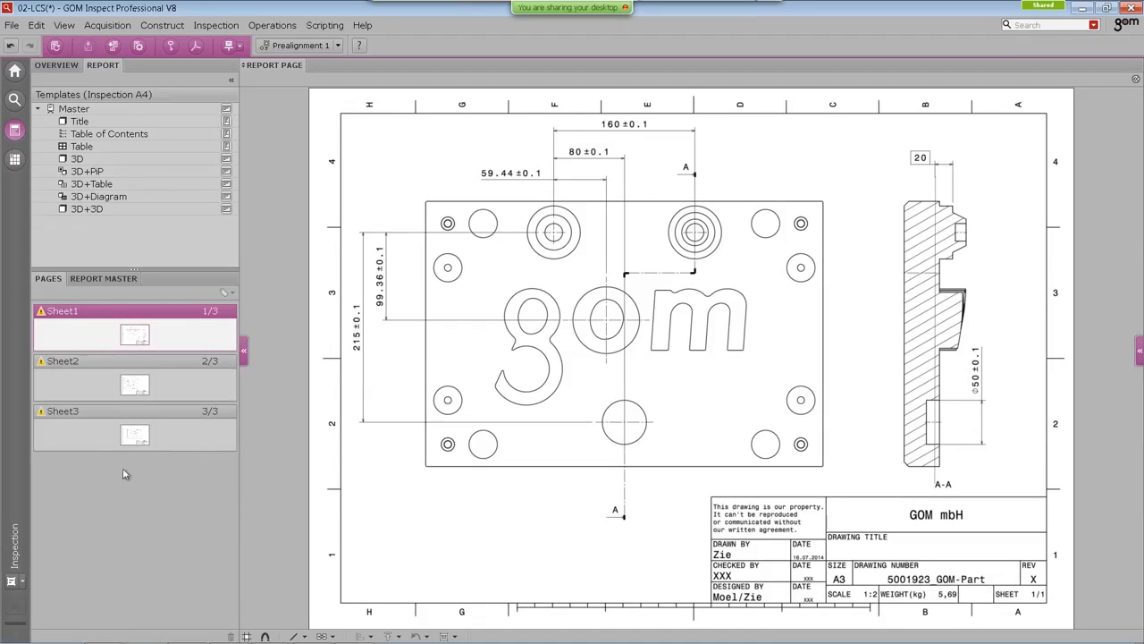
{"action": "left_click", "coordinate": [146, 391]}
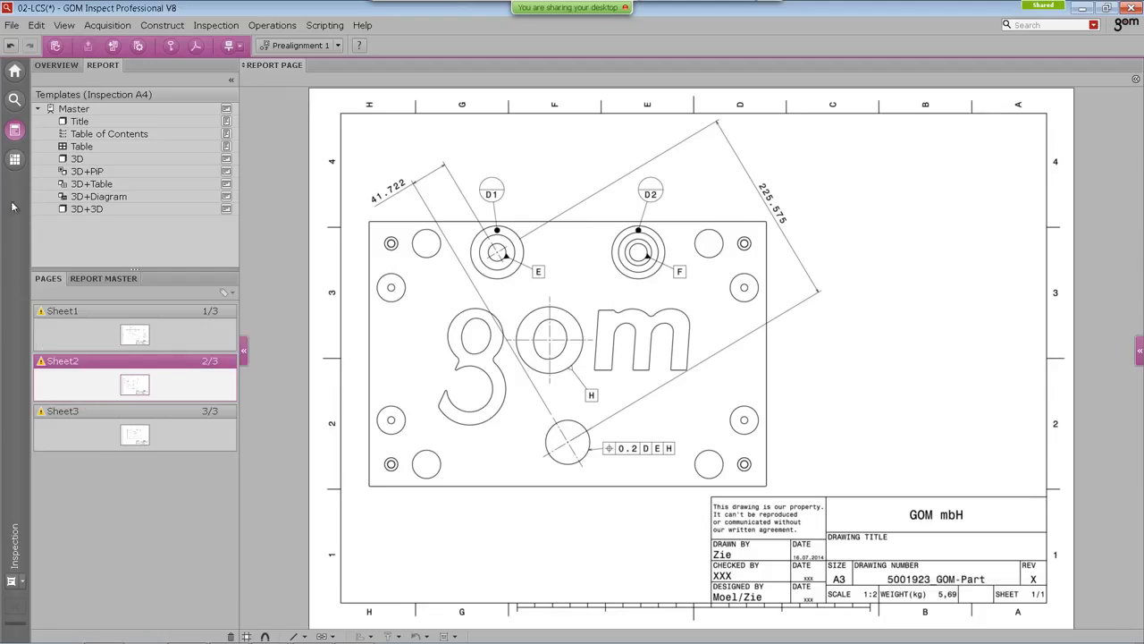
{"action": "left_click", "coordinate": [15, 99]}
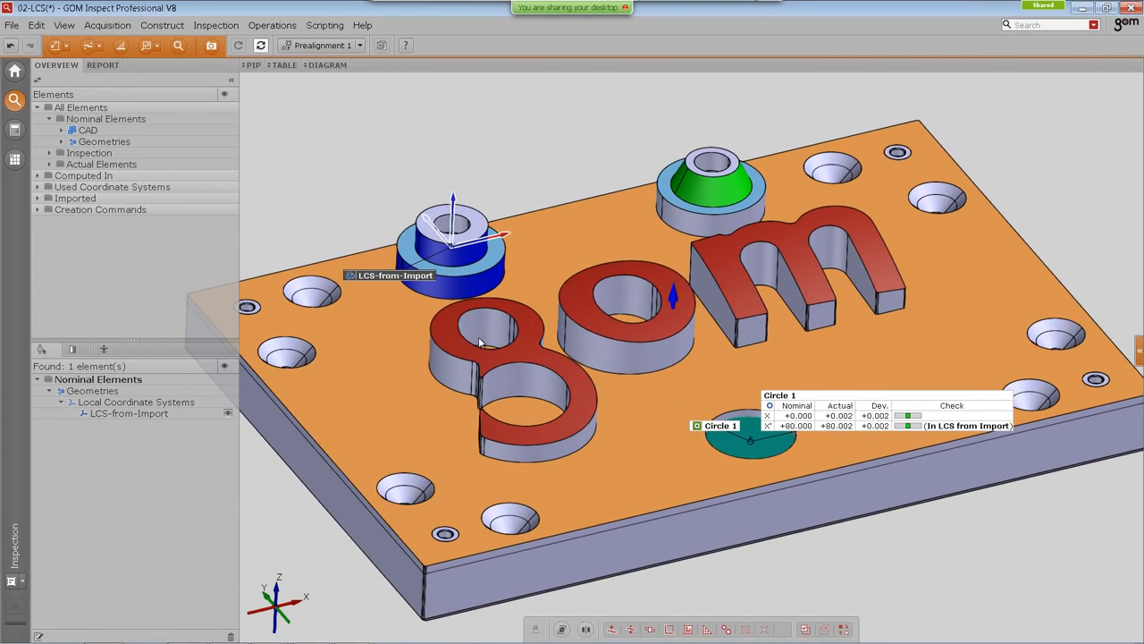
Step: Construct a nominal auto 3D cylinder named E in the bore of the blue boss
{"action": "left_click", "coordinate": [162, 25]}
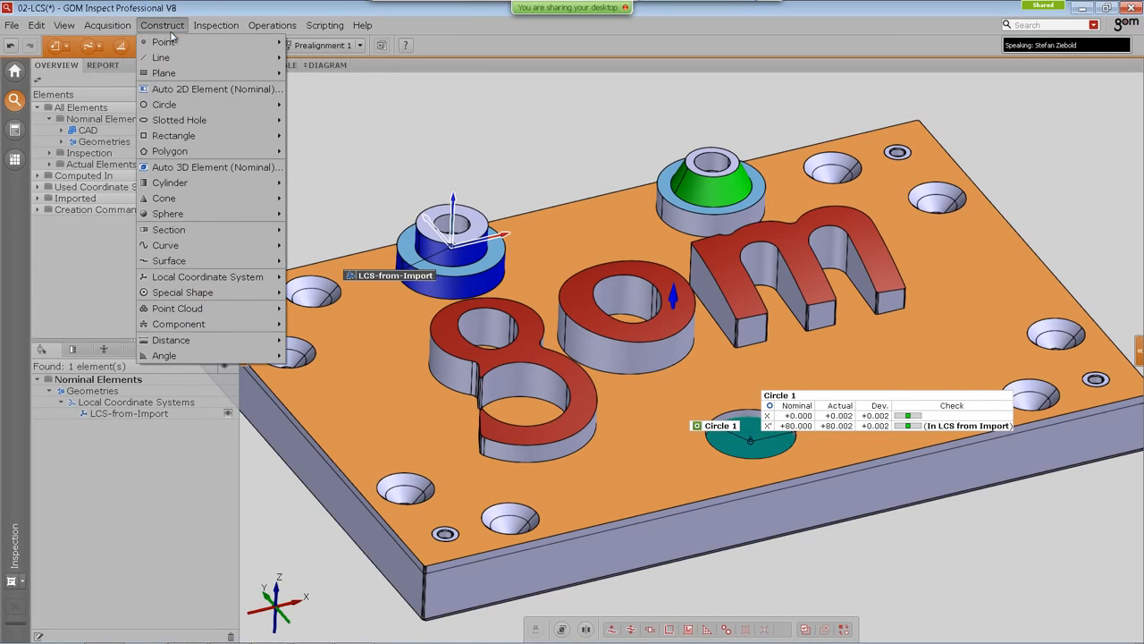
{"action": "left_click", "coordinate": [222, 170]}
{"action": "scroll", "coordinate": [427, 298], "scroll_direction": "up", "scroll_amount": 5}
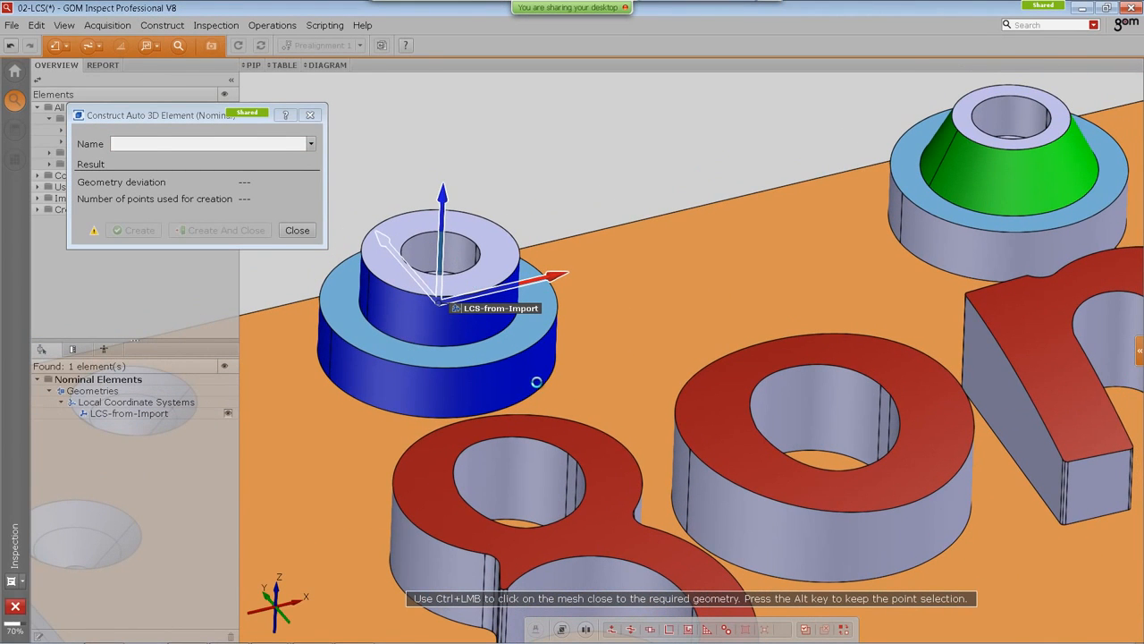
{"action": "left_click", "coordinate": [537, 386], "text": "ctrl"}
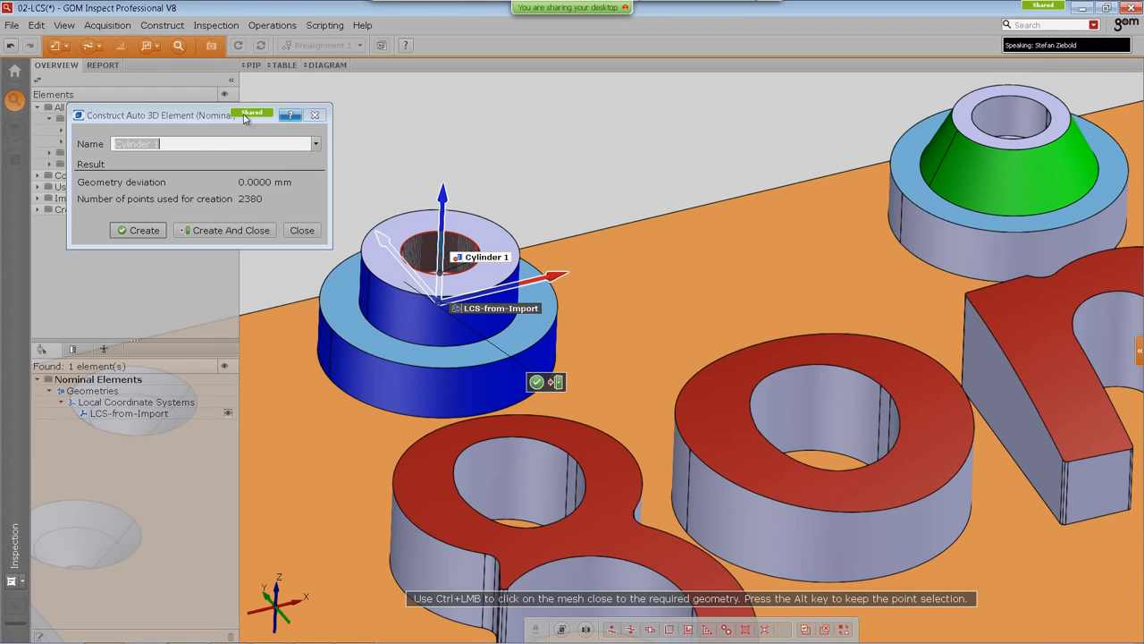
{"action": "left_click", "coordinate": [36, 142]}
{"action": "type", "text": "E"}
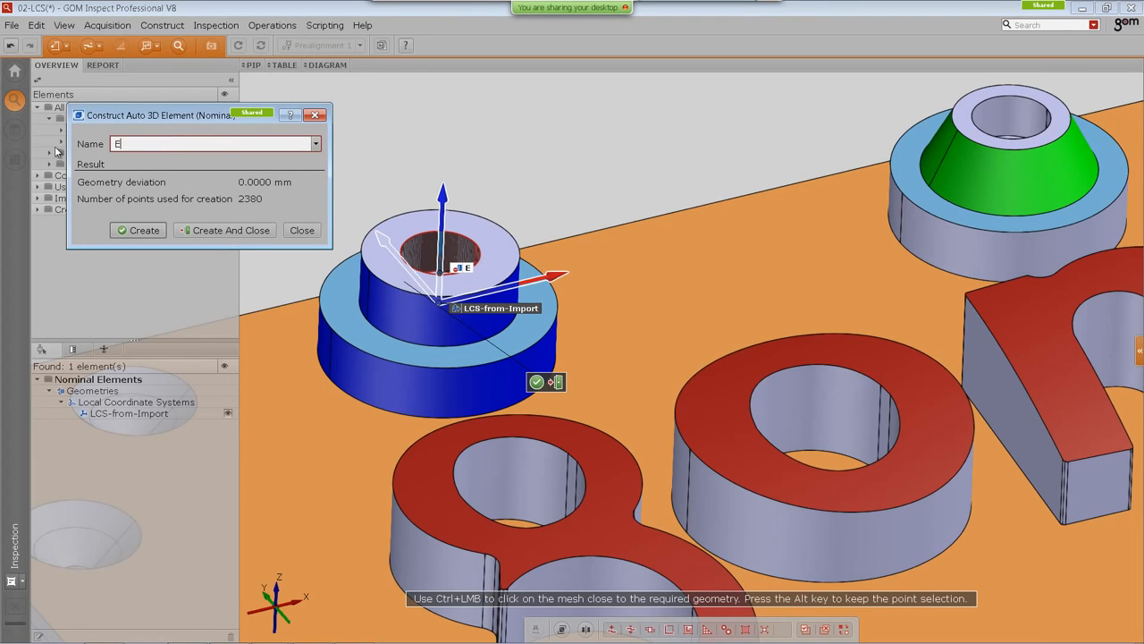
{"action": "left_click", "coordinate": [139, 230]}
Step: Construct a nominal auto 3D cylinder named F in the bore of the green cone boss
{"action": "middle_click_drag", "start_coordinate": [913, 230], "coordinate": [839, 273]}
{"action": "left_click", "coordinate": [906, 291], "text": "ctrl"}
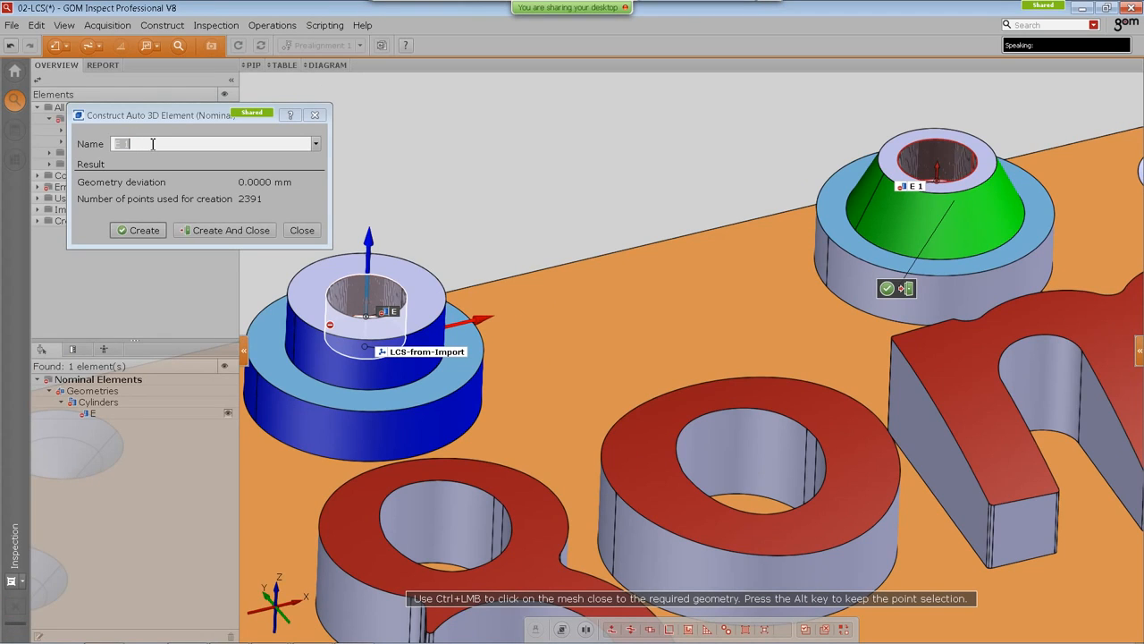
{"action": "left_click", "coordinate": [186, 217]}
{"action": "type", "text": "F"}
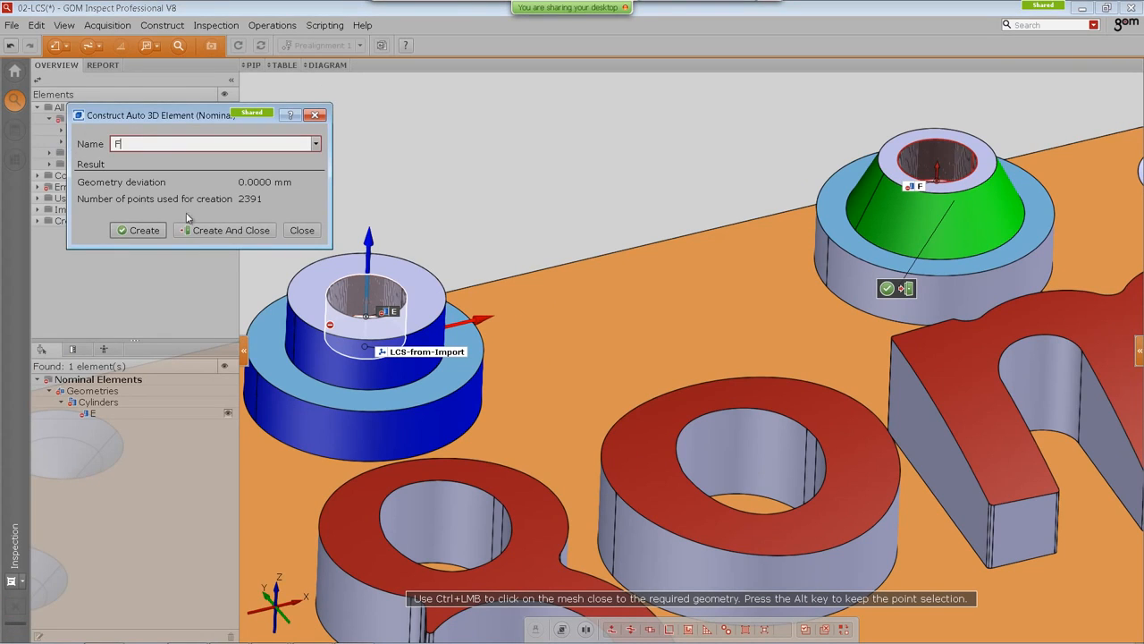
{"action": "left_click", "coordinate": [141, 230]}
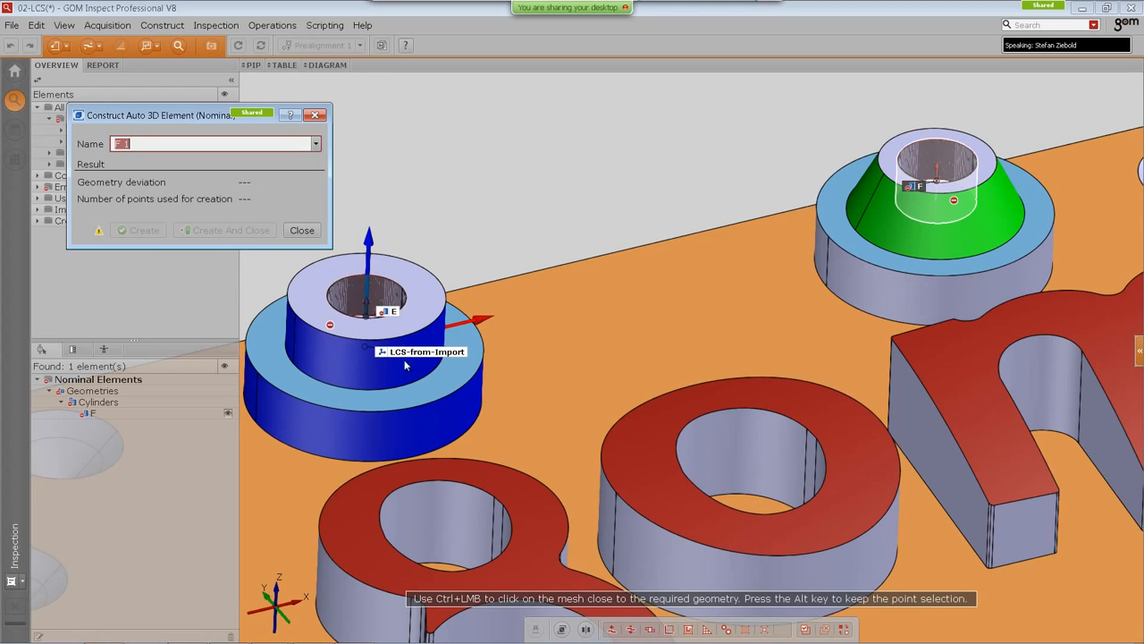
Step: Construct a nominal auto 3D plane named D on the shoulder faces of the blue and green bosses
{"action": "left_click", "coordinate": [454, 393], "text": "ctrl"}
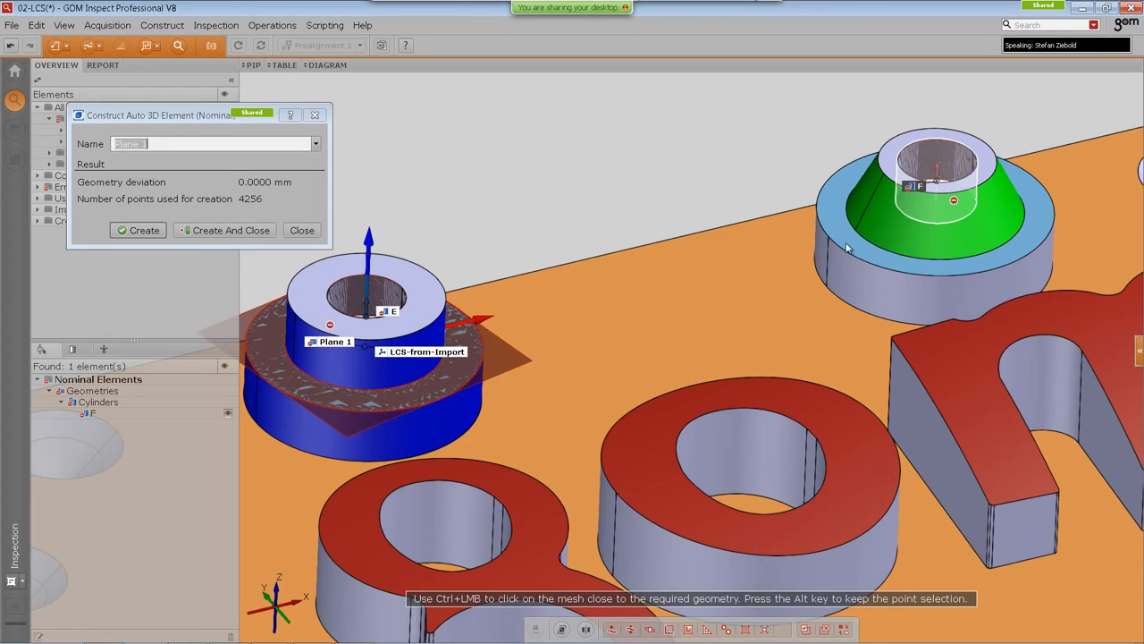
{"action": "left_click", "coordinate": [836, 216], "text": "ctrl"}
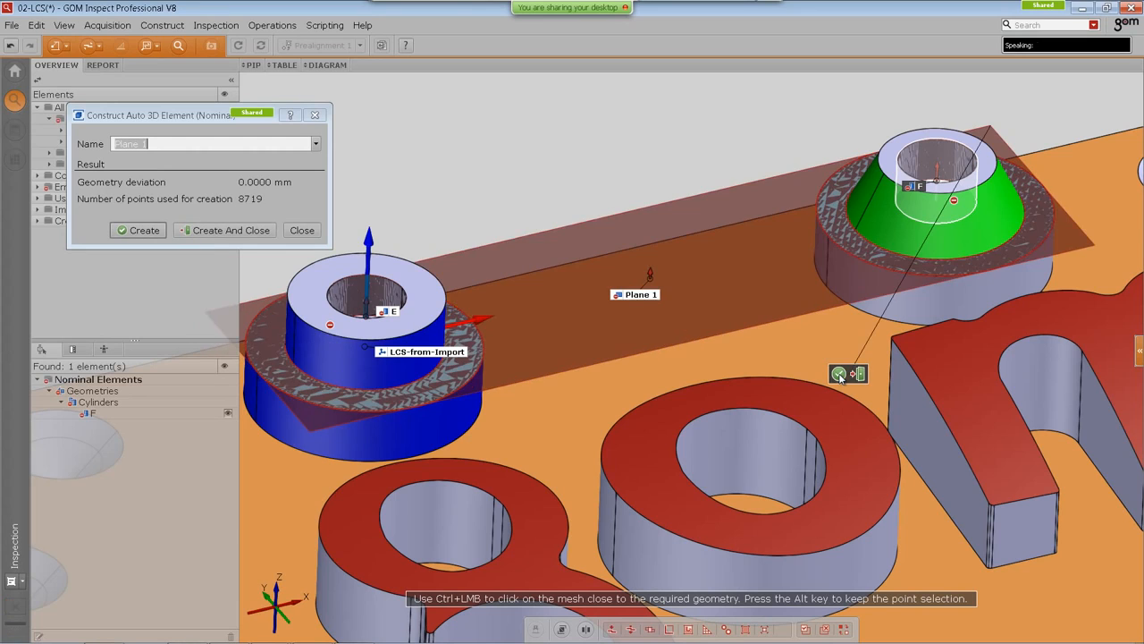
{"action": "right_click_drag", "start_coordinate": [774, 329], "coordinate": [783, 286]}
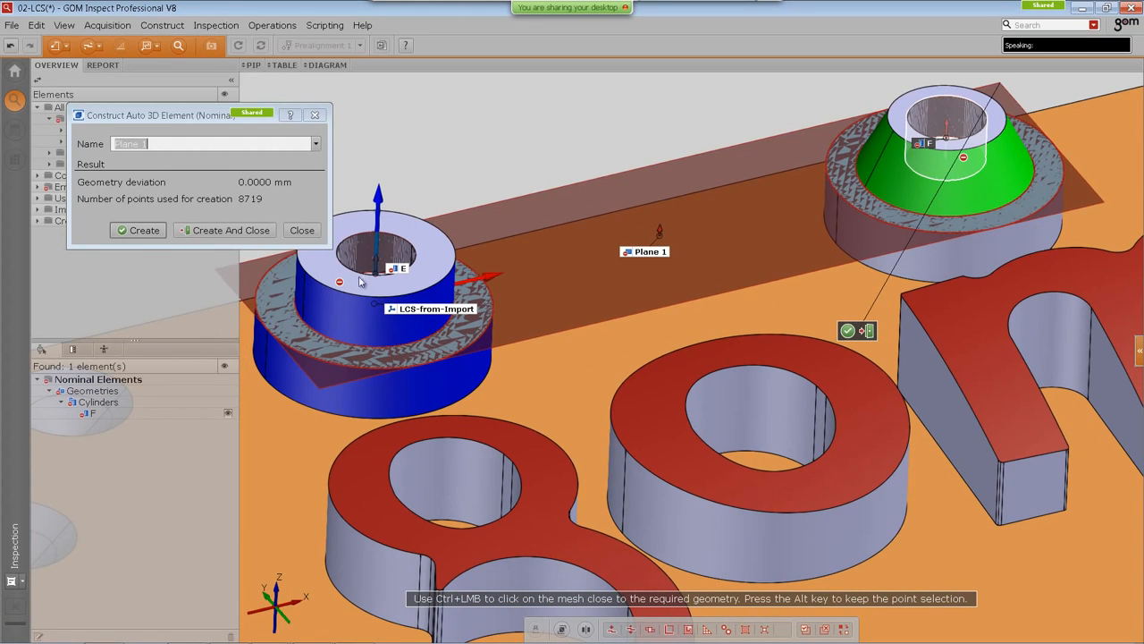
{"action": "left_click", "coordinate": [184, 136]}
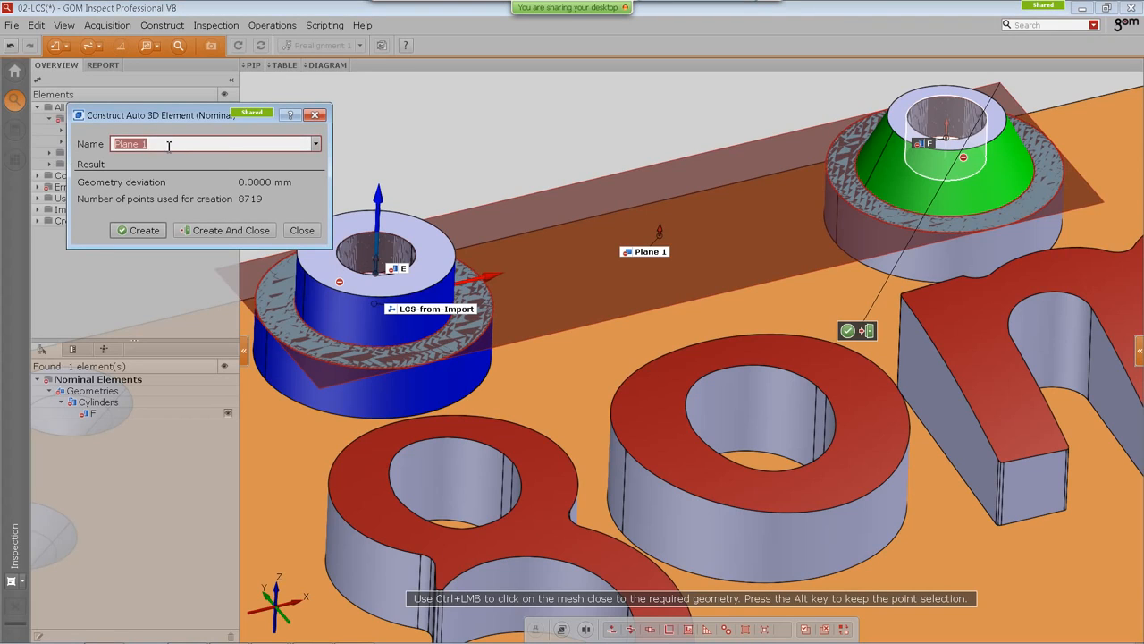
{"action": "type", "text": "D"}
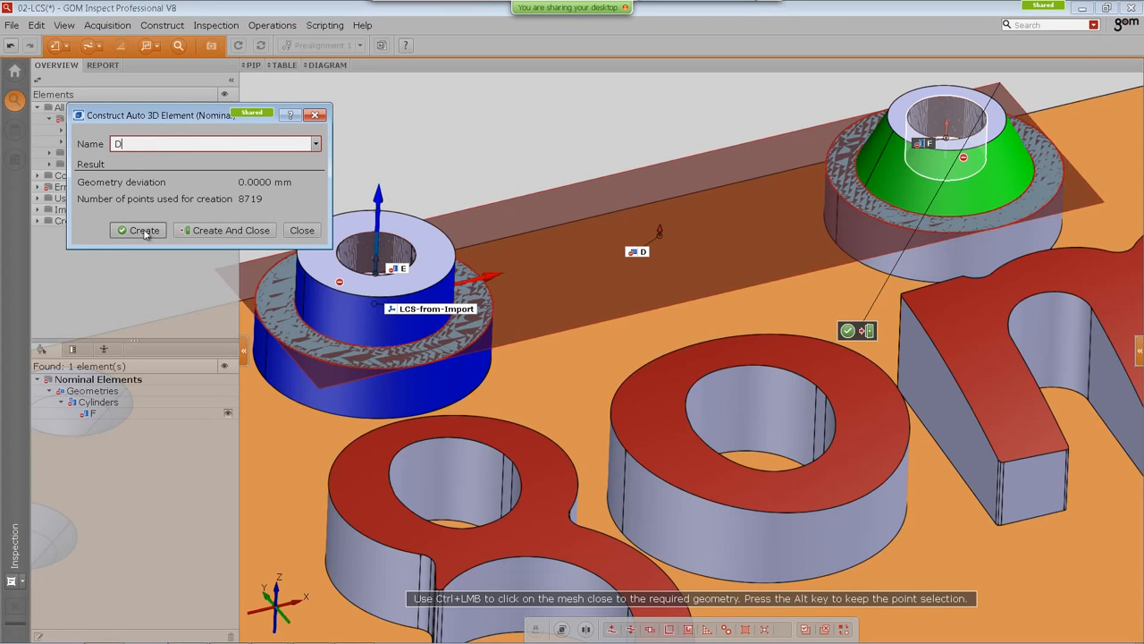
{"action": "left_click", "coordinate": [223, 229]}
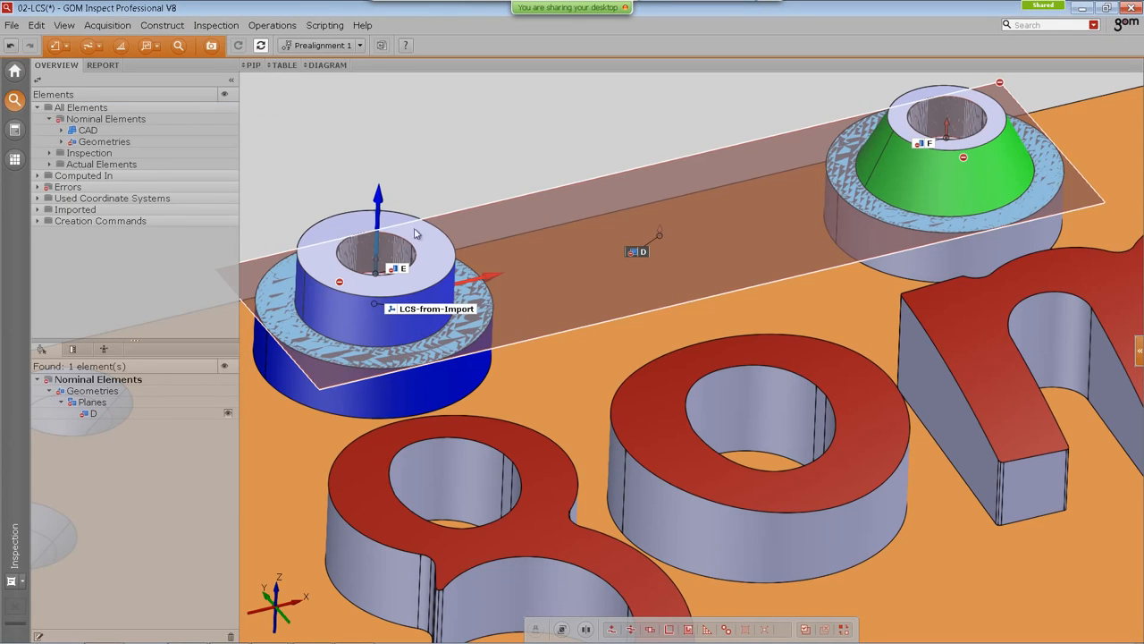
Step: Assign the Fitting Element measuring principle to D, E and F with Gaussian best-fit and 3 sigma
{"action": "left_click", "coordinate": [400, 271]}
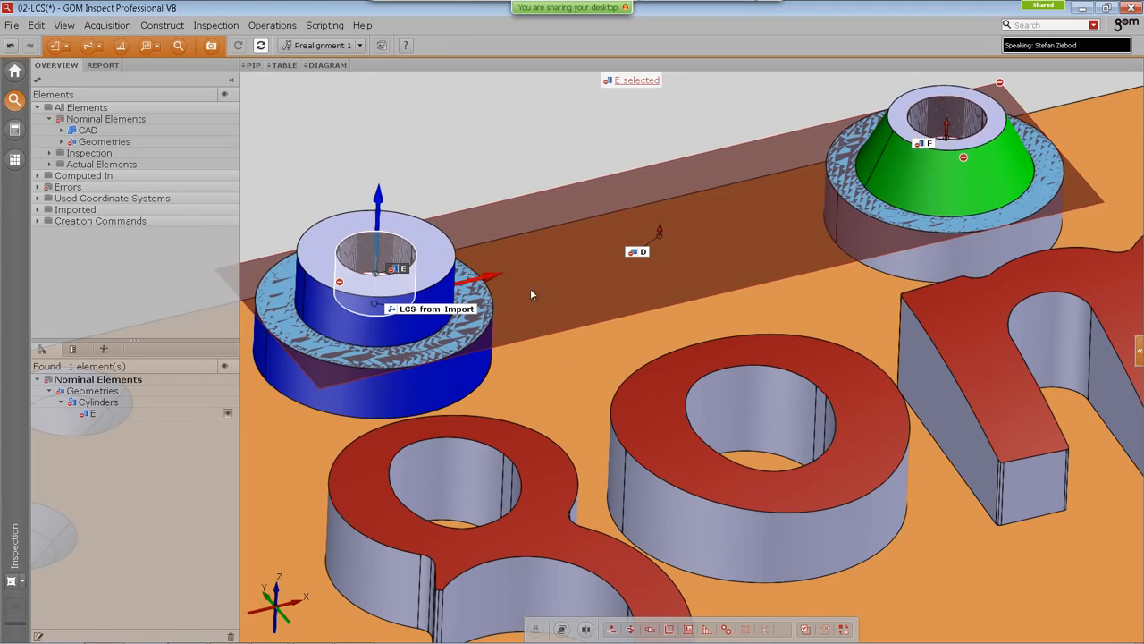
{"action": "left_click", "coordinate": [641, 253], "text": "ctrl"}
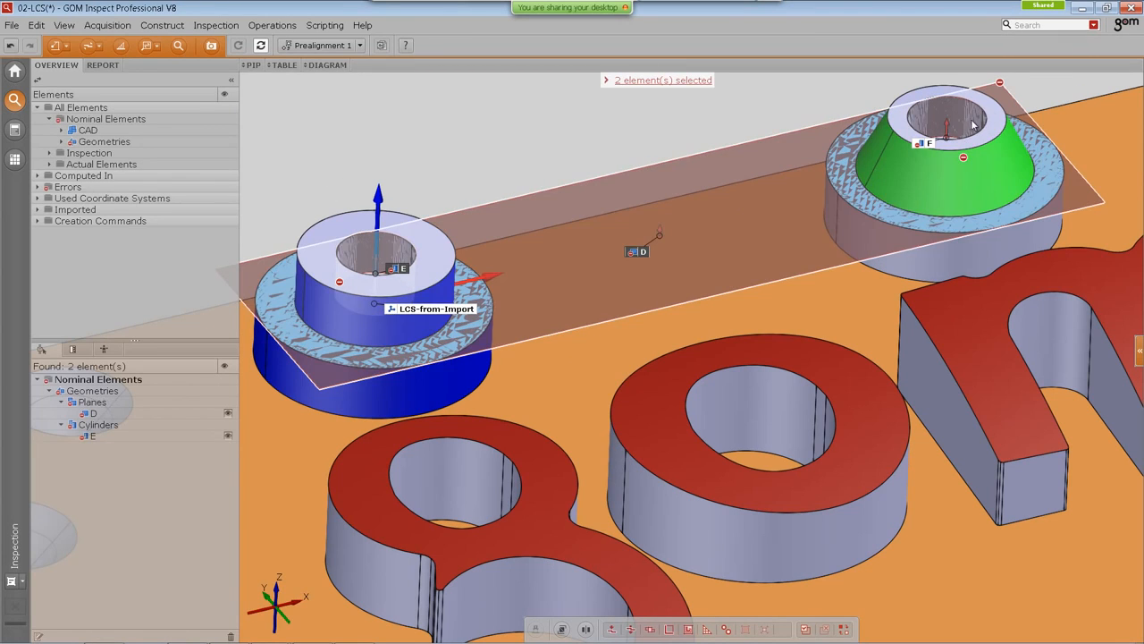
{"action": "left_click", "coordinate": [923, 143], "text": "ctrl"}
{"action": "right_click", "coordinate": [436, 141]}
{"action": "left_click", "coordinate": [450, 122]}
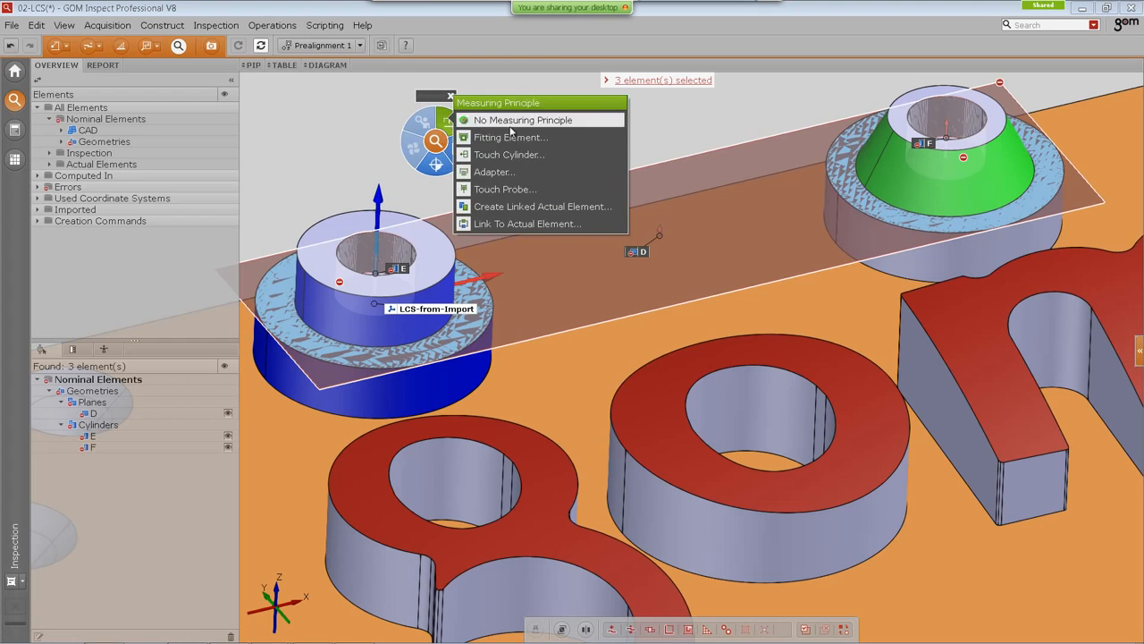
{"action": "left_click", "coordinate": [525, 138]}
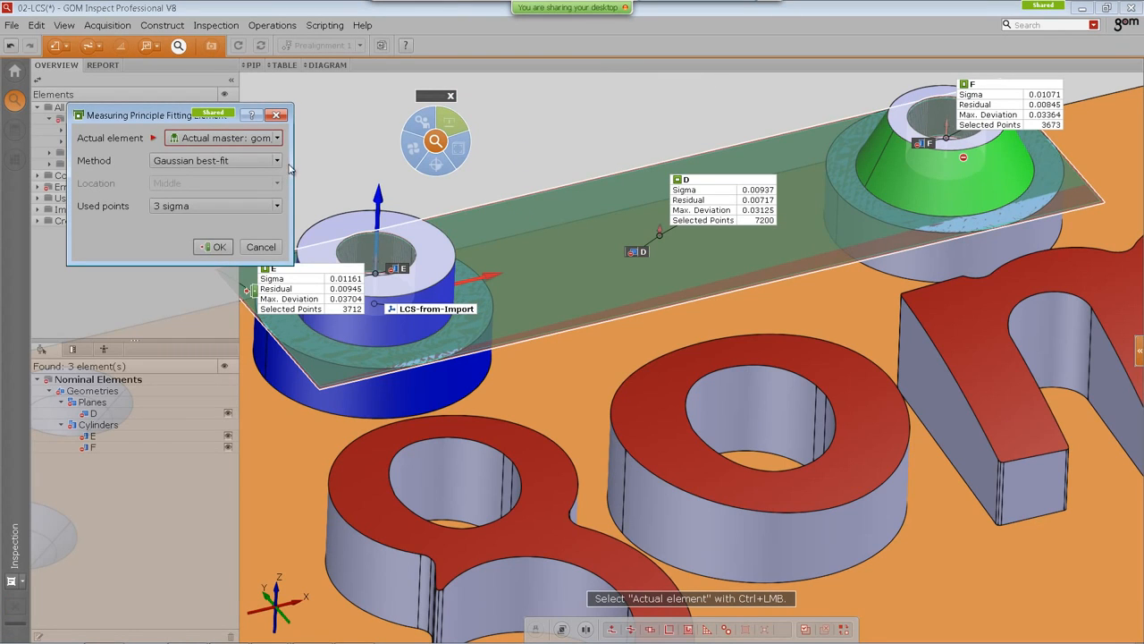
{"action": "left_click_drag", "start_coordinate": [293, 161], "coordinate": [317, 160]}
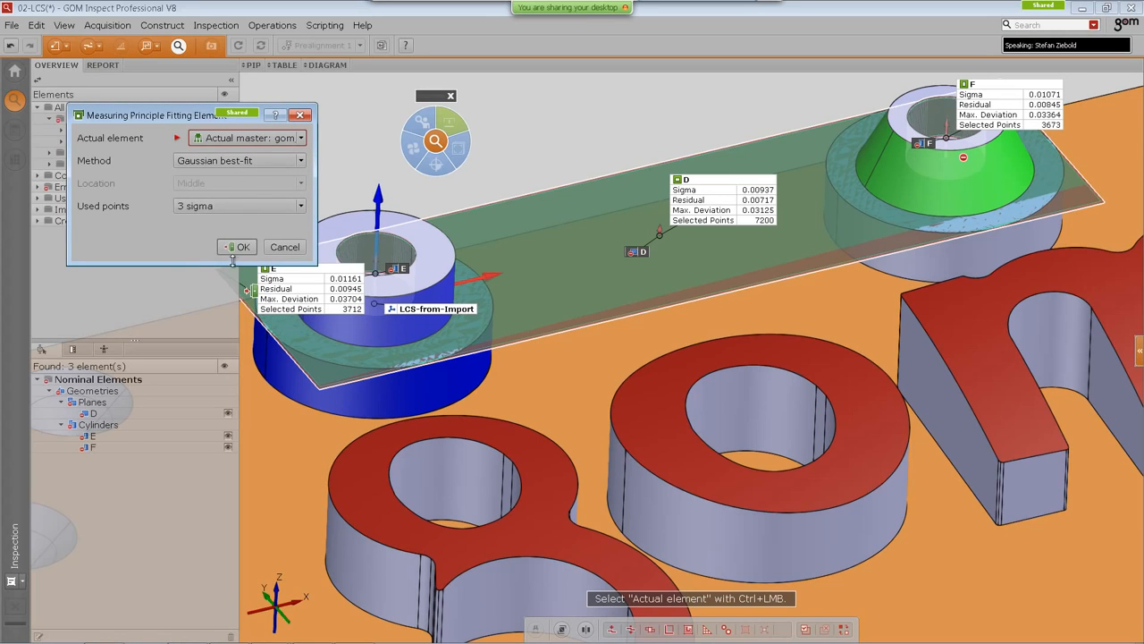
{"action": "key", "text": "Return"}
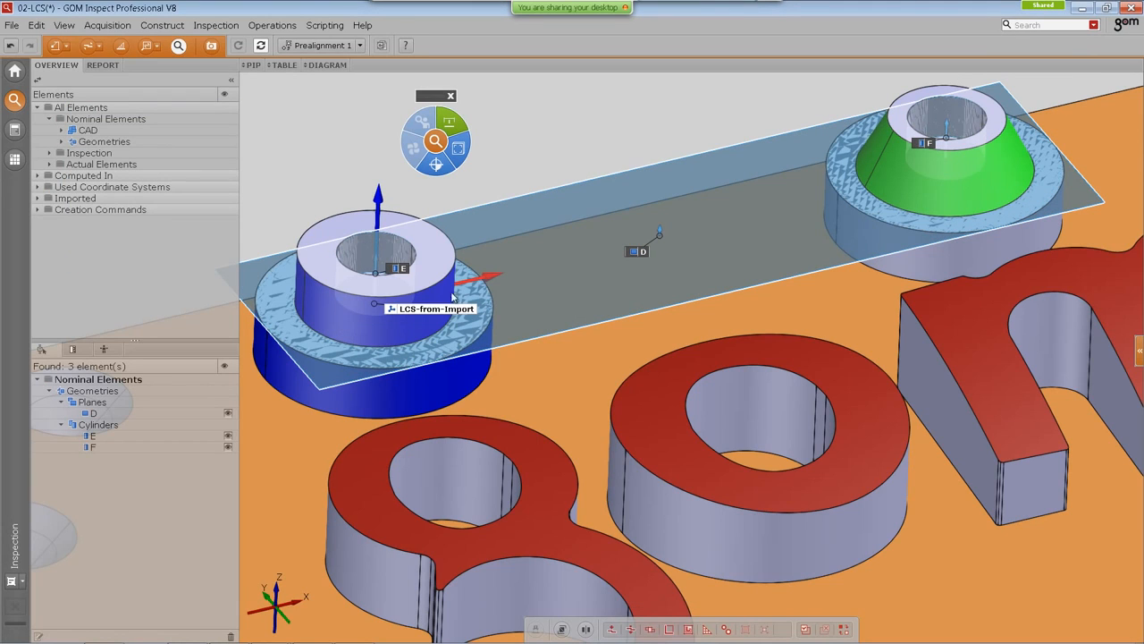
Step: Start a coordinate system by geometric elements using D, E and F as elements 1–3 with Automatic orientation mode
{"action": "left_click", "coordinate": [429, 309]}
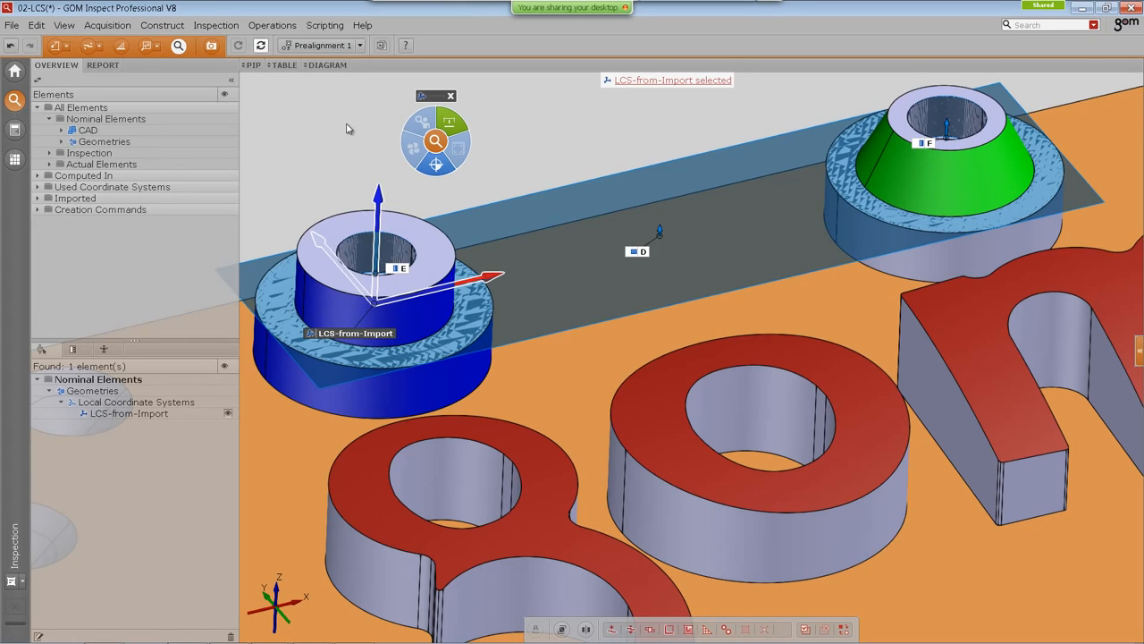
{"action": "left_click", "coordinate": [175, 27]}
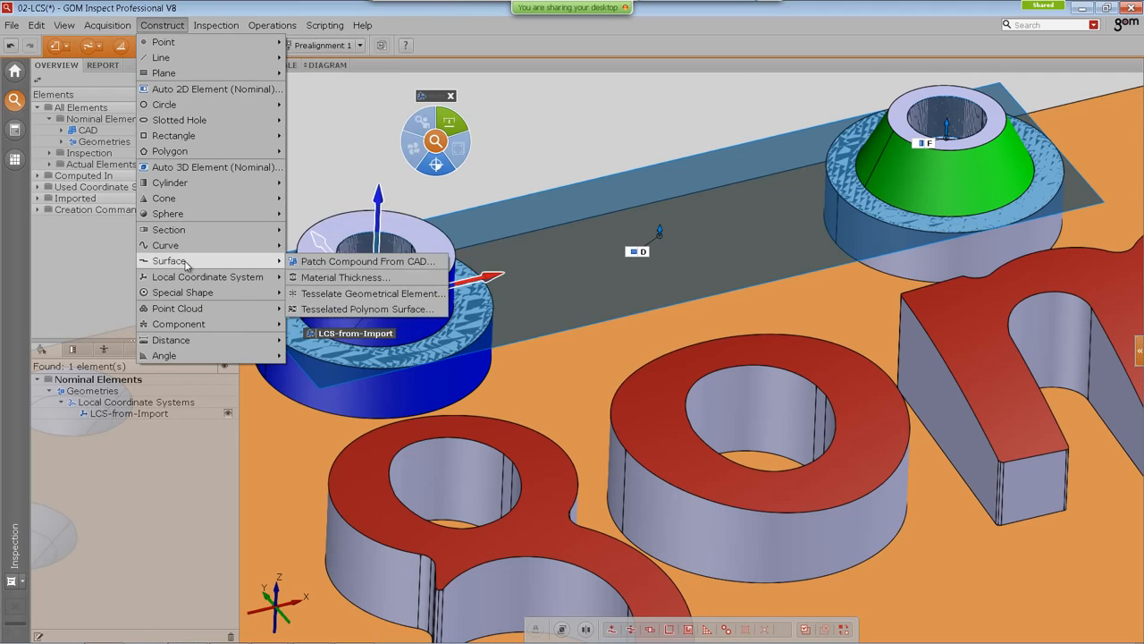
{"action": "mouse_move", "coordinate": [187, 277]}
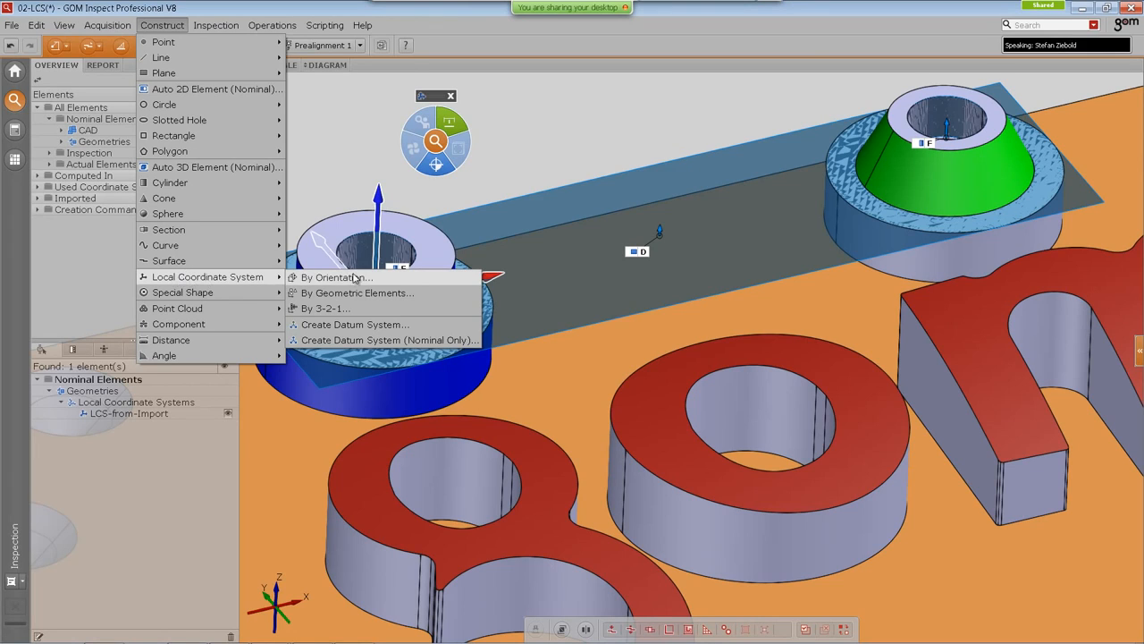
{"action": "mouse_move", "coordinate": [256, 280]}
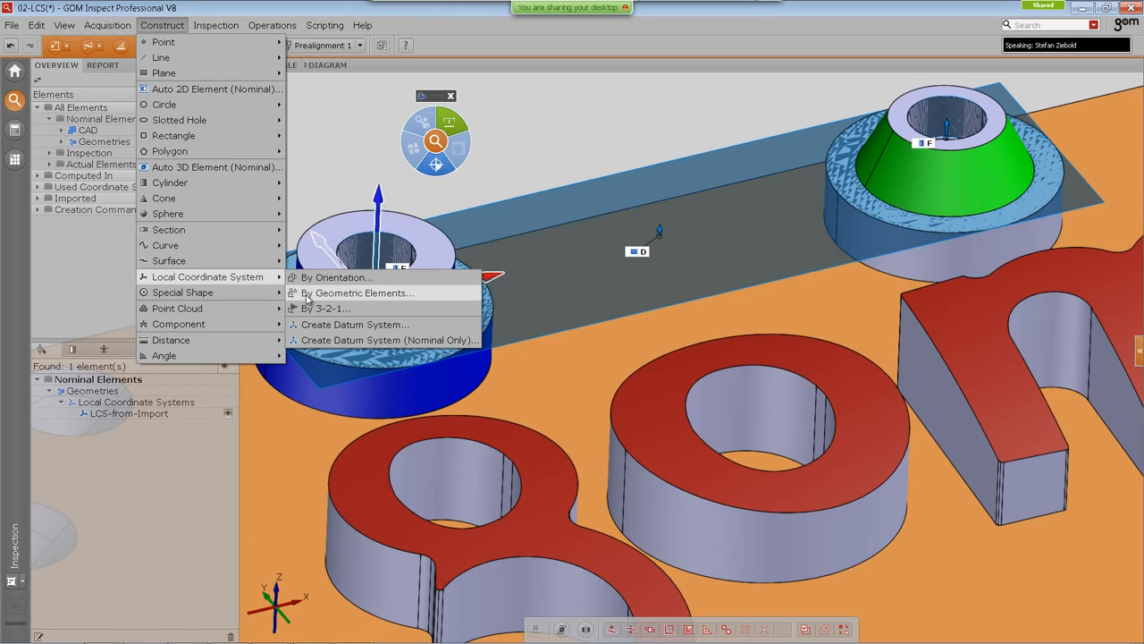
{"action": "left_click", "coordinate": [326, 295]}
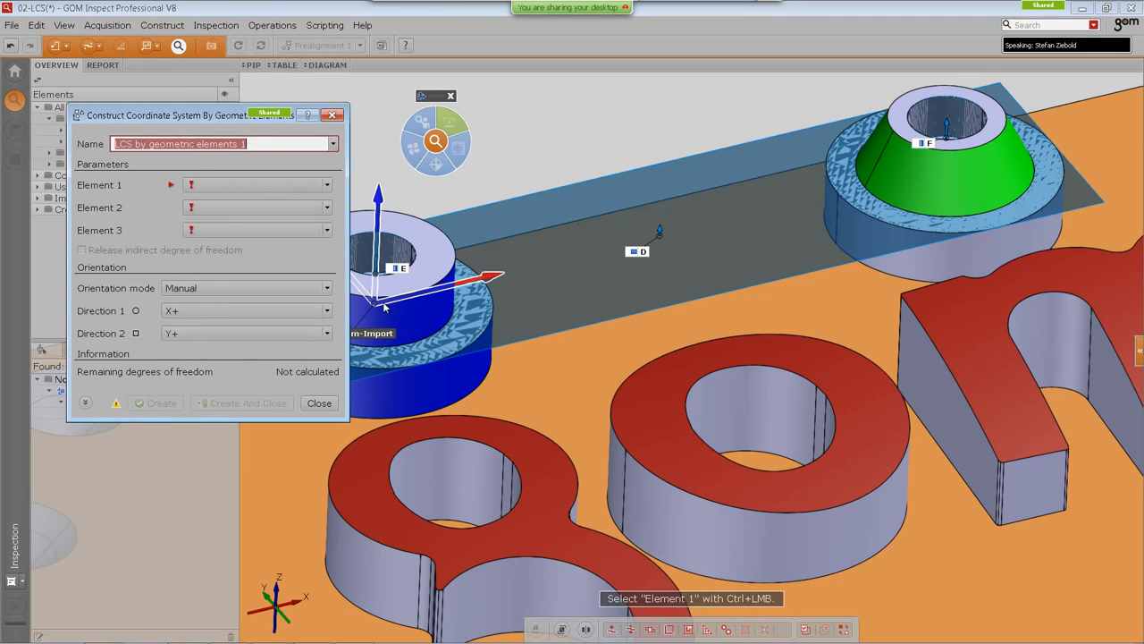
{"action": "left_click_drag", "start_coordinate": [171, 115], "coordinate": [145, 112]}
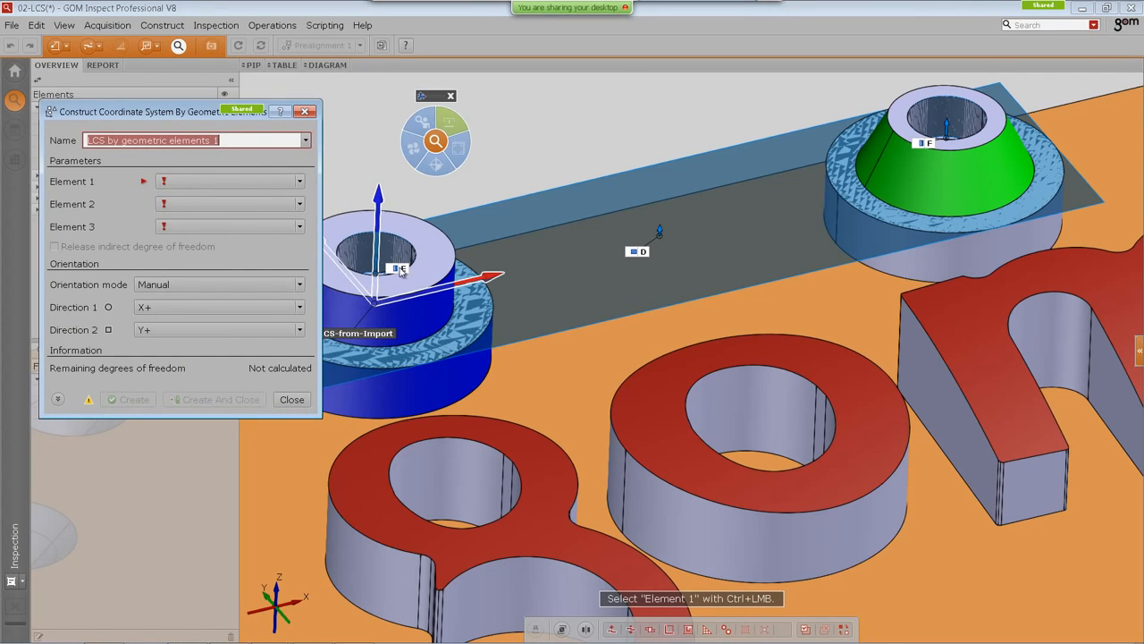
{"action": "left_click", "coordinate": [641, 257], "text": "ctrl"}
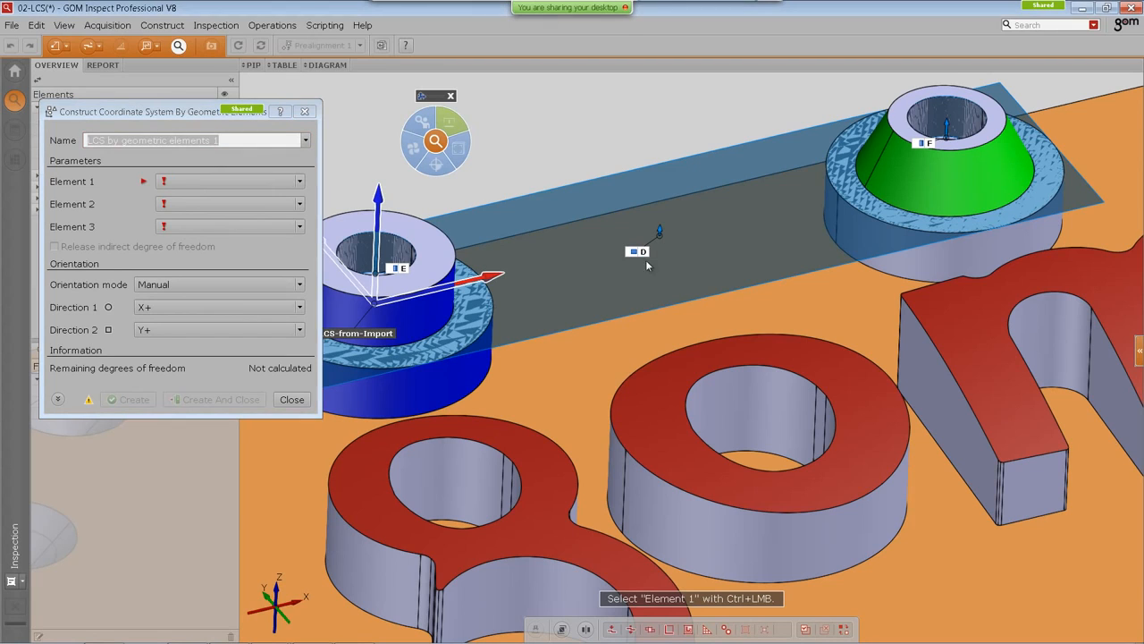
{"action": "left_click", "coordinate": [268, 284]}
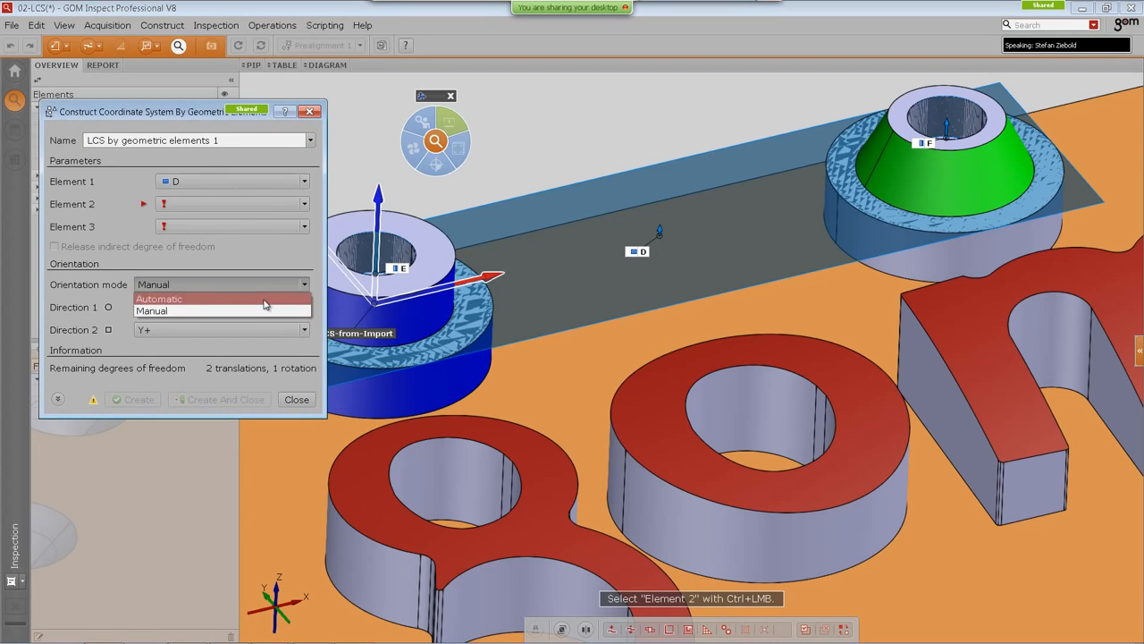
{"action": "left_click", "coordinate": [259, 297]}
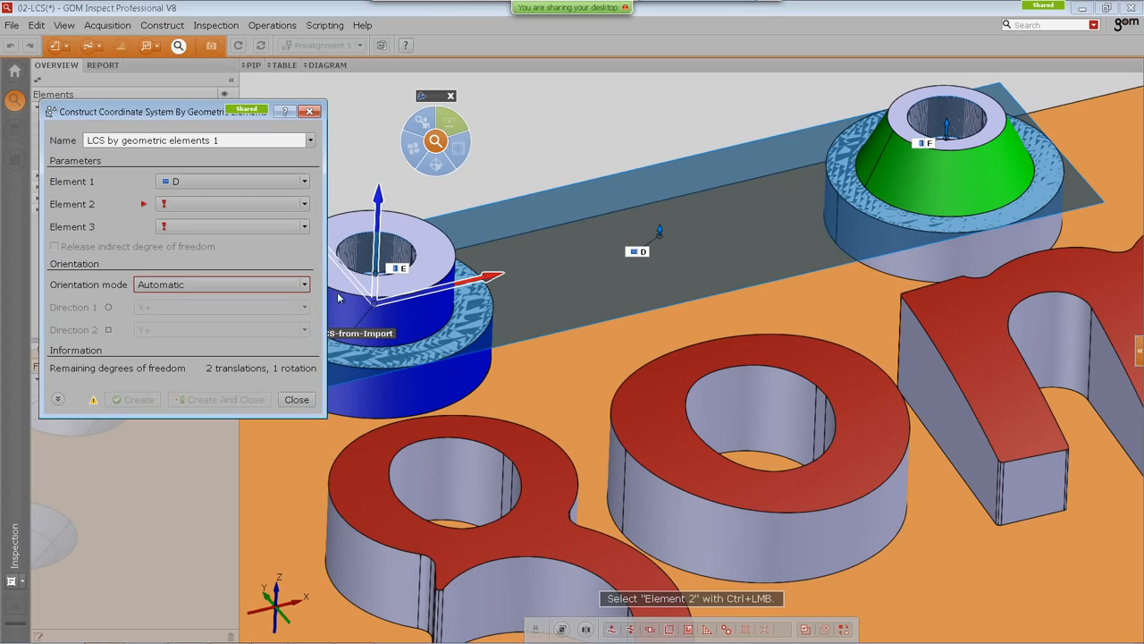
{"action": "left_click", "coordinate": [401, 272], "text": "ctrl"}
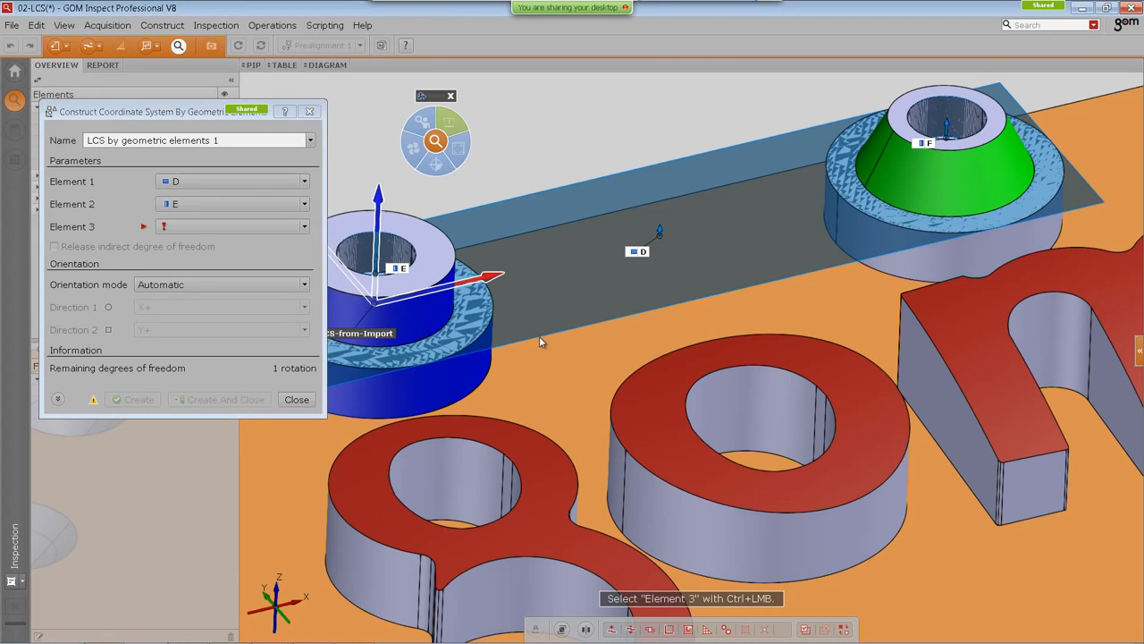
{"action": "left_click", "coordinate": [923, 143], "text": "ctrl"}
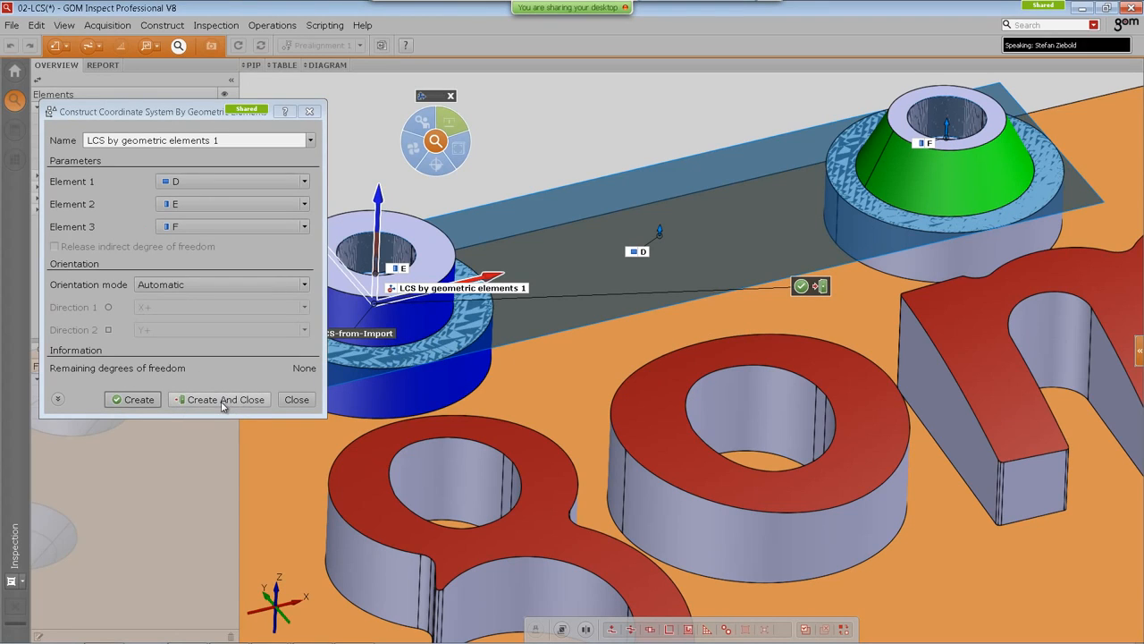
Step: Name the coordinate system 'LCS by geometric elements' and create it
{"action": "left_click", "coordinate": [228, 137]}
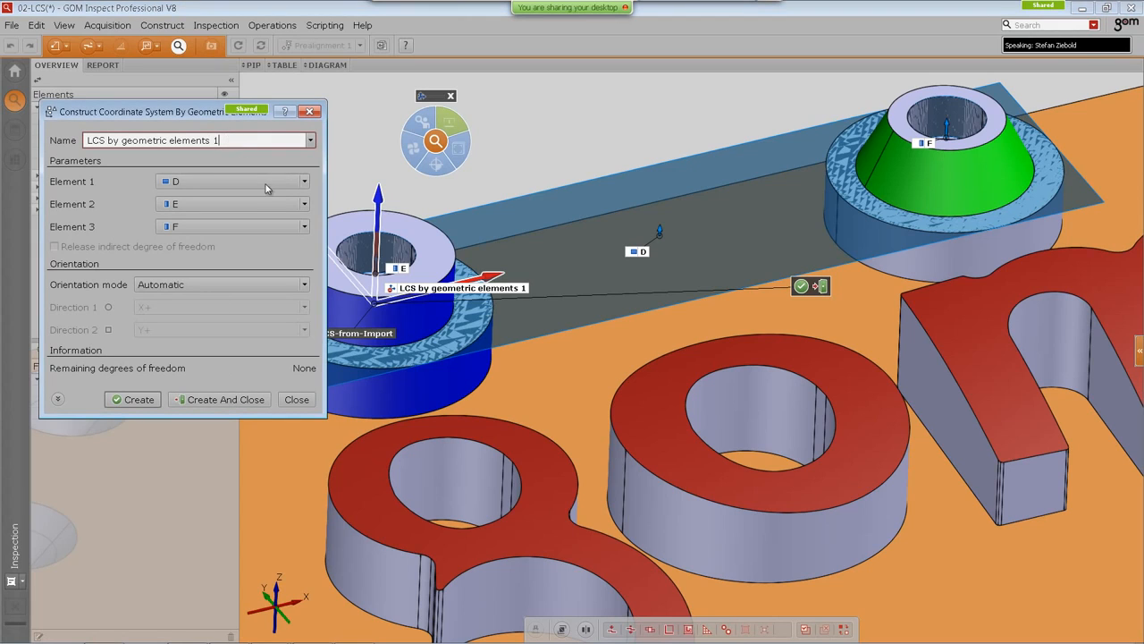
{"action": "key", "text": "BackSpace"}
{"action": "key", "text": "BackSpace"}
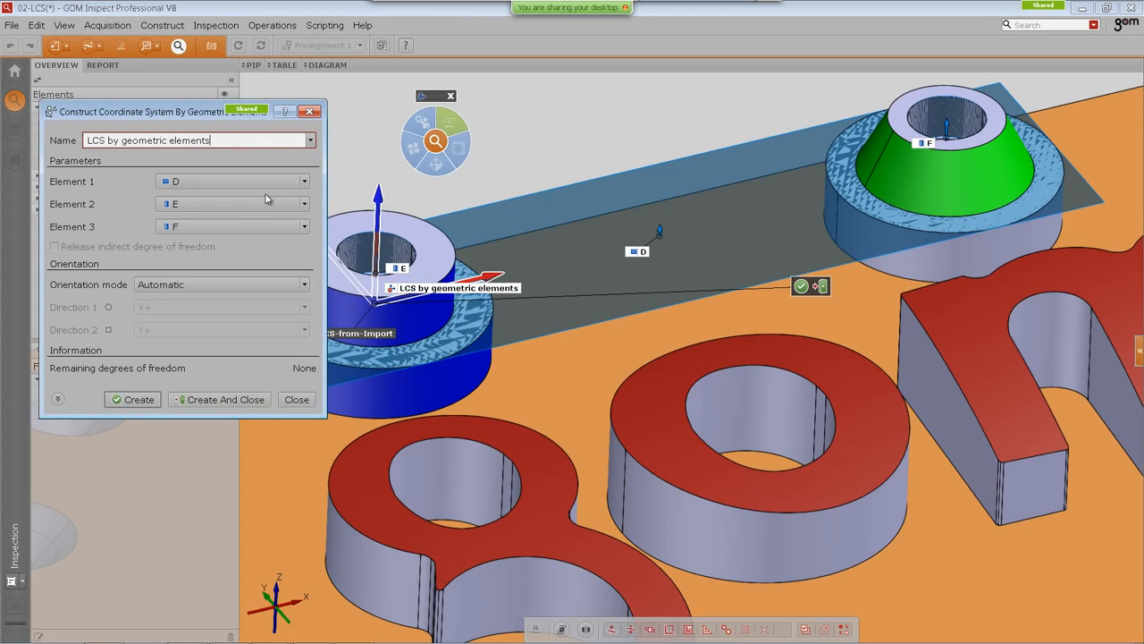
{"action": "left_click", "coordinate": [208, 399]}
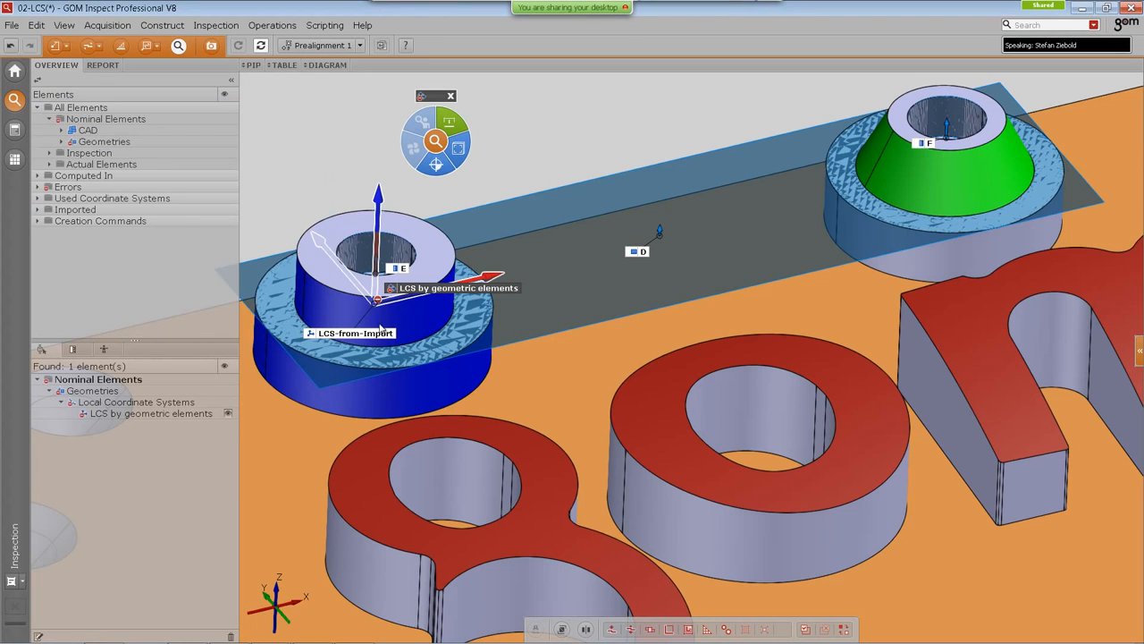
Step: Move the LCS-from-Import and LCS by geometric elements labels apart around the blue boss
{"action": "middle_click_drag", "start_coordinate": [388, 323], "coordinate": [471, 337]}
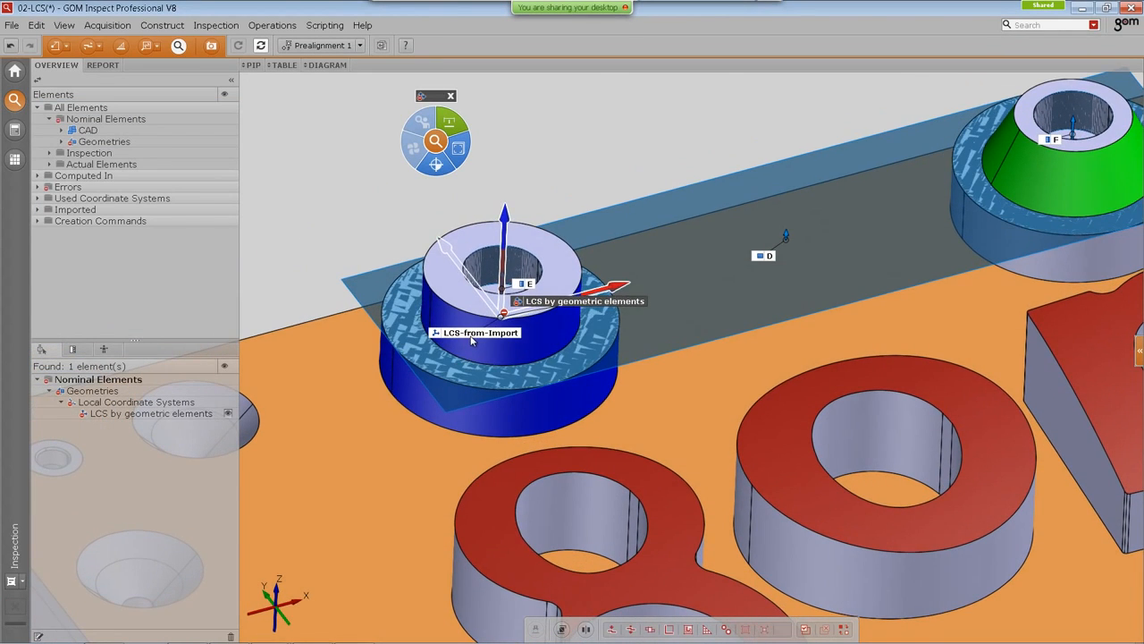
{"action": "left_click_drag", "start_coordinate": [471, 337], "coordinate": [371, 279]}
{"action": "left_click_drag", "start_coordinate": [571, 301], "coordinate": [503, 343]}
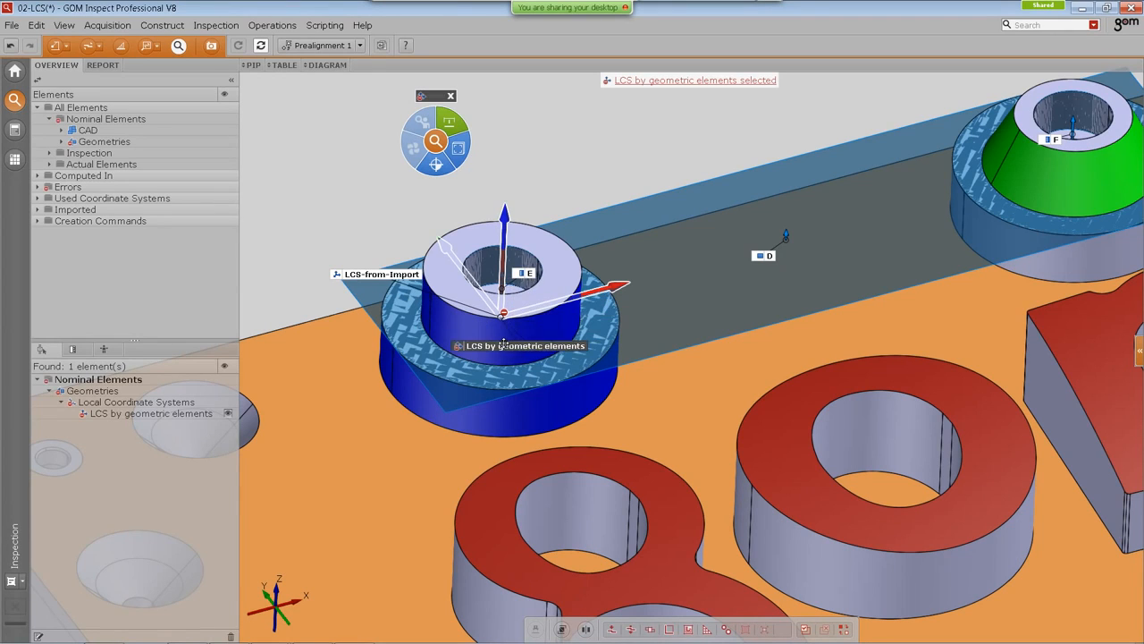
{"action": "left_click", "coordinate": [403, 279]}
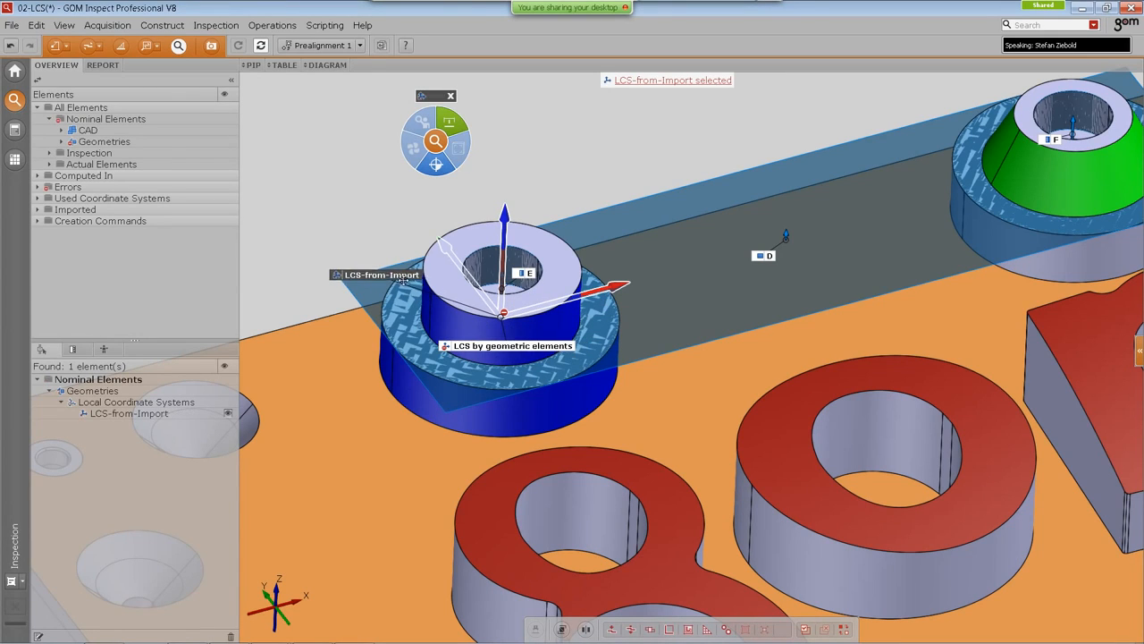
{"action": "left_click_drag", "start_coordinate": [403, 279], "coordinate": [413, 287]}
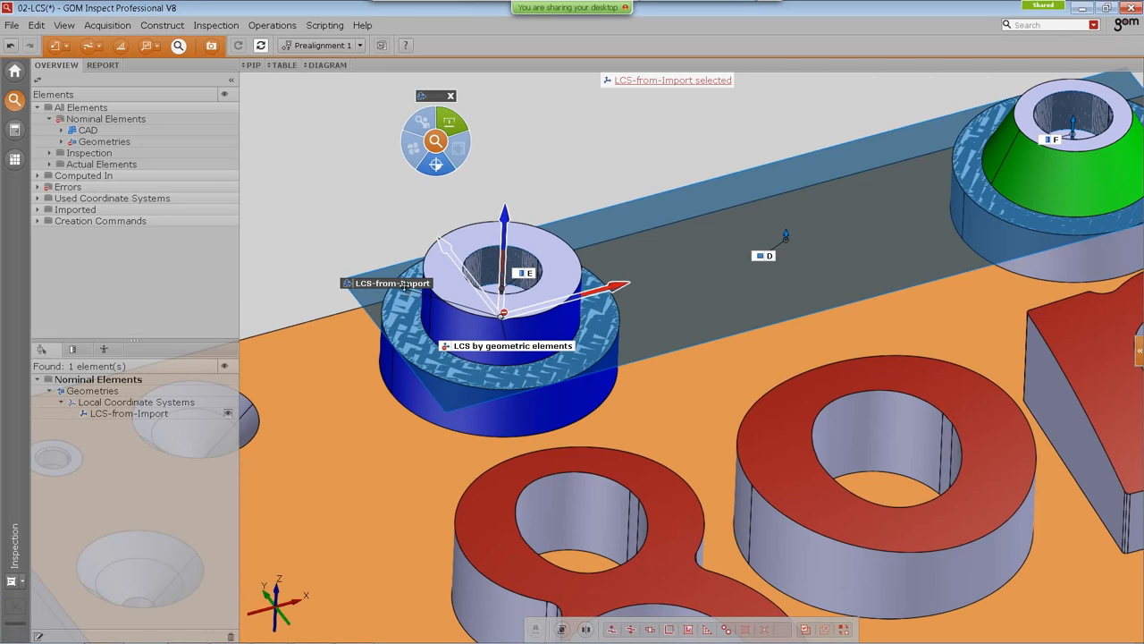
{"action": "left_click_drag", "start_coordinate": [404, 284], "coordinate": [367, 246]}
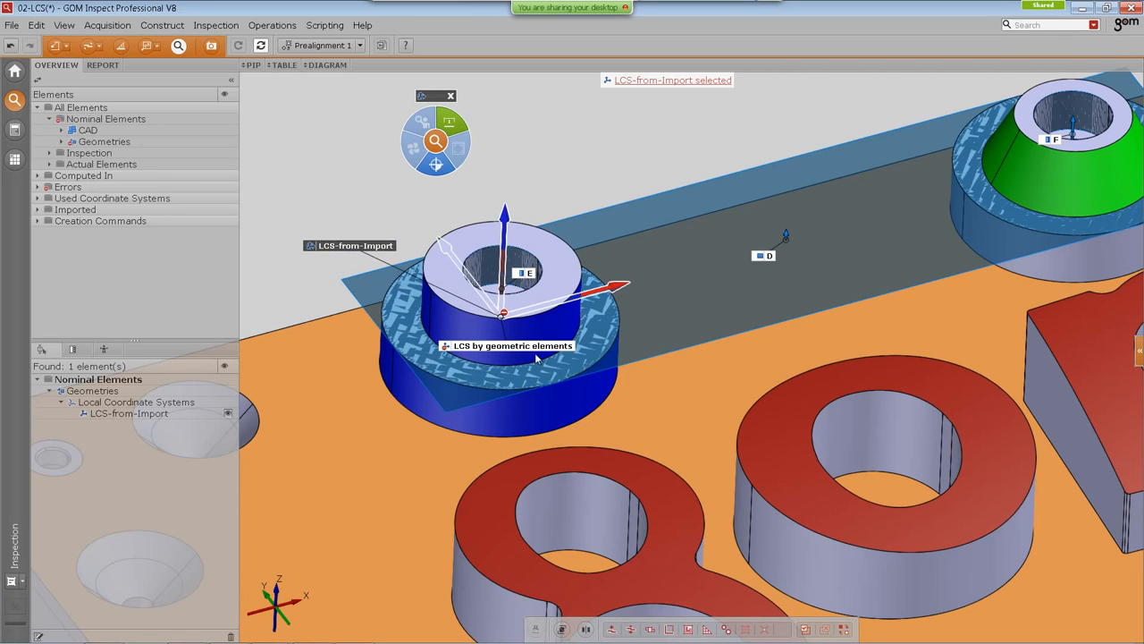
Step: Move the LCS by geometric elements label above the blue boss
{"action": "left_click_drag", "start_coordinate": [536, 358], "coordinate": [504, 370]}
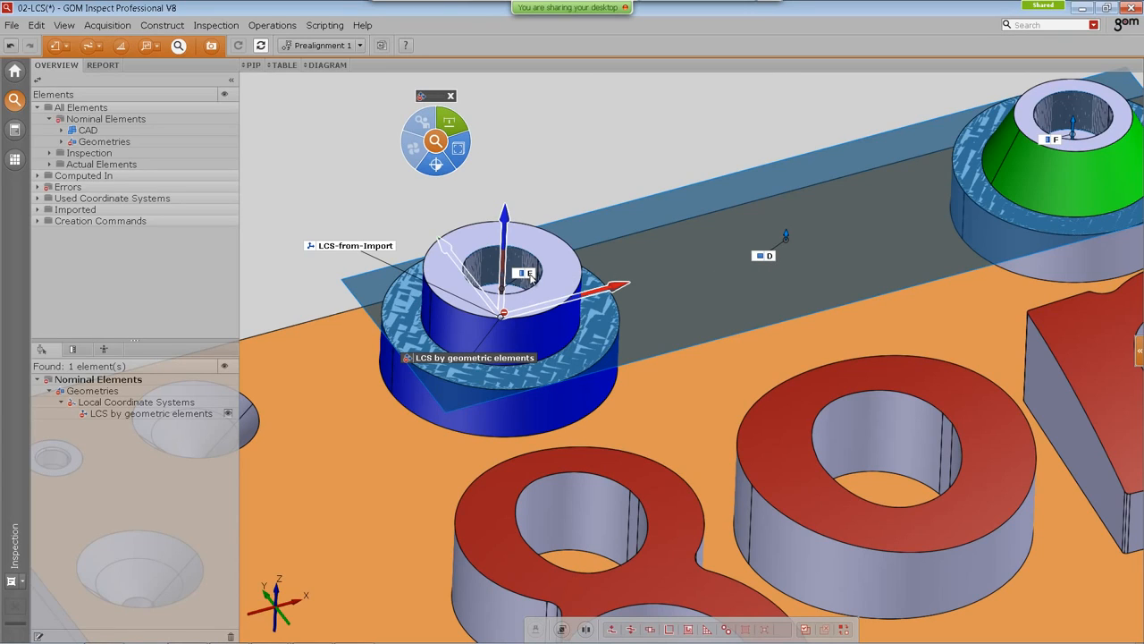
{"action": "left_click_drag", "start_coordinate": [493, 358], "coordinate": [578, 139]}
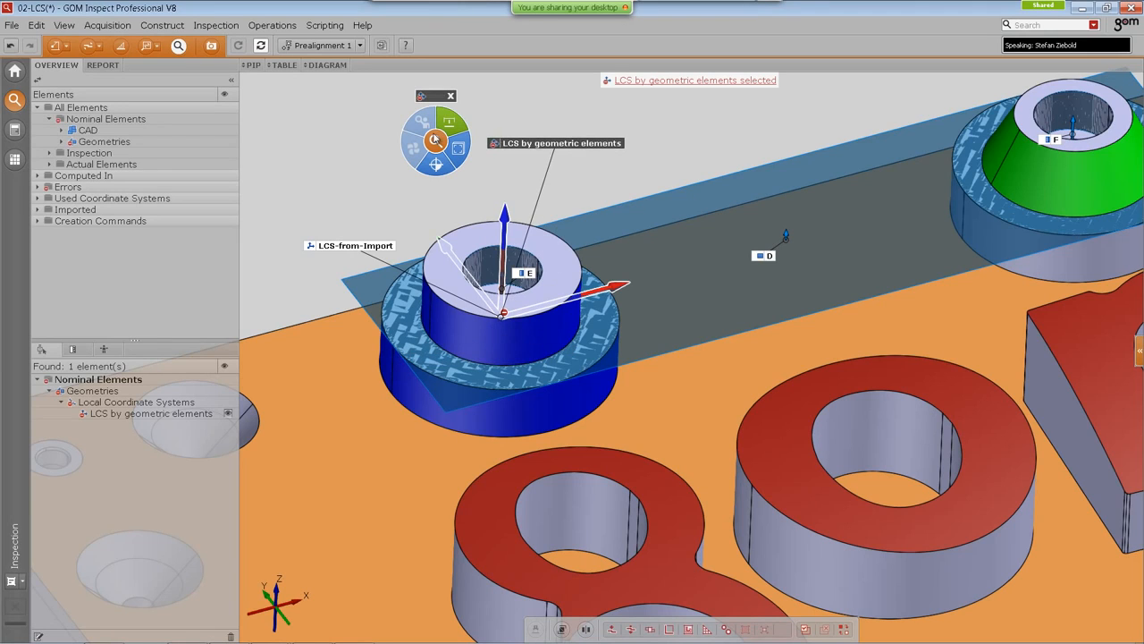
{"action": "left_click", "coordinate": [449, 121]}
{"action": "left_click", "coordinate": [513, 159]}
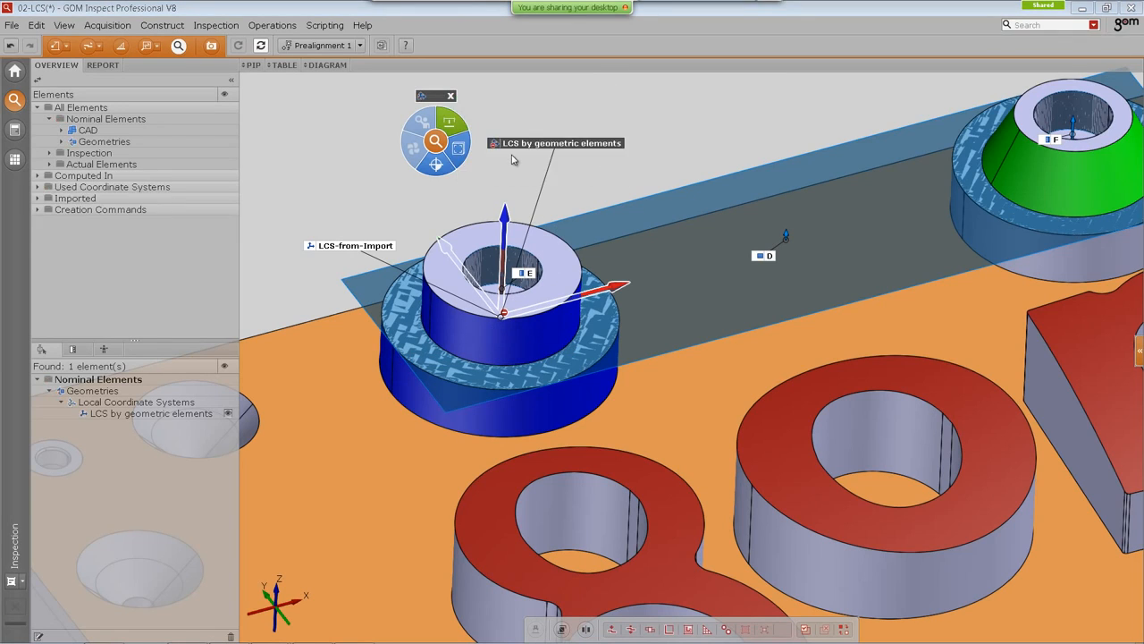
{"action": "left_click_drag", "start_coordinate": [554, 141], "coordinate": [553, 160]}
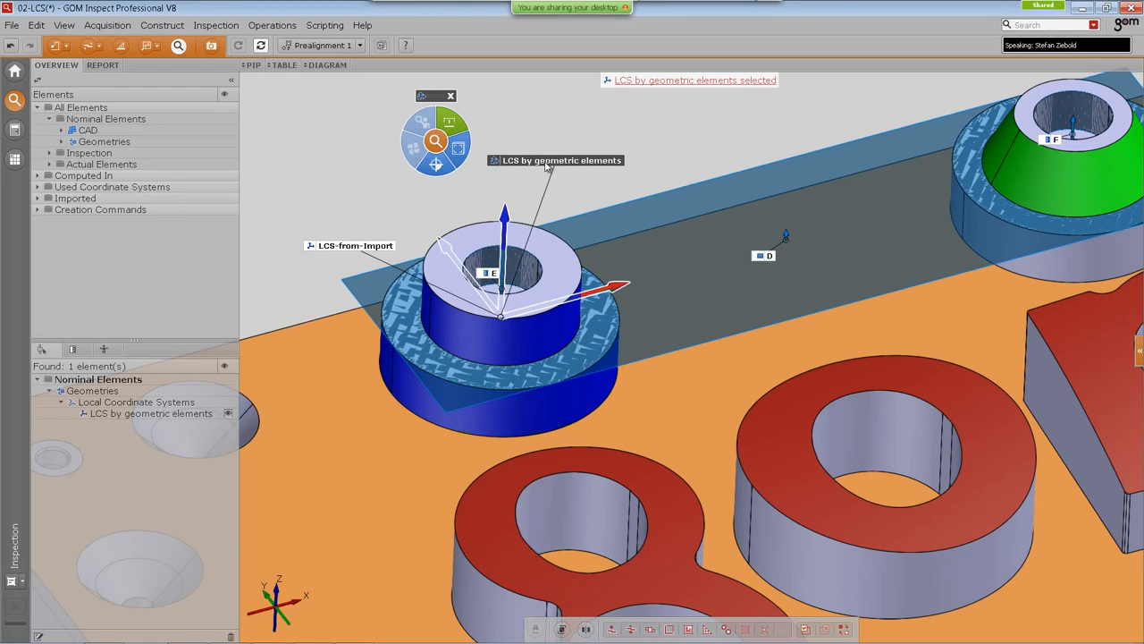
Step: Switch to the actual LCS by geometric elements and set its visualization to show its name label
{"action": "left_click", "coordinate": [436, 142]}
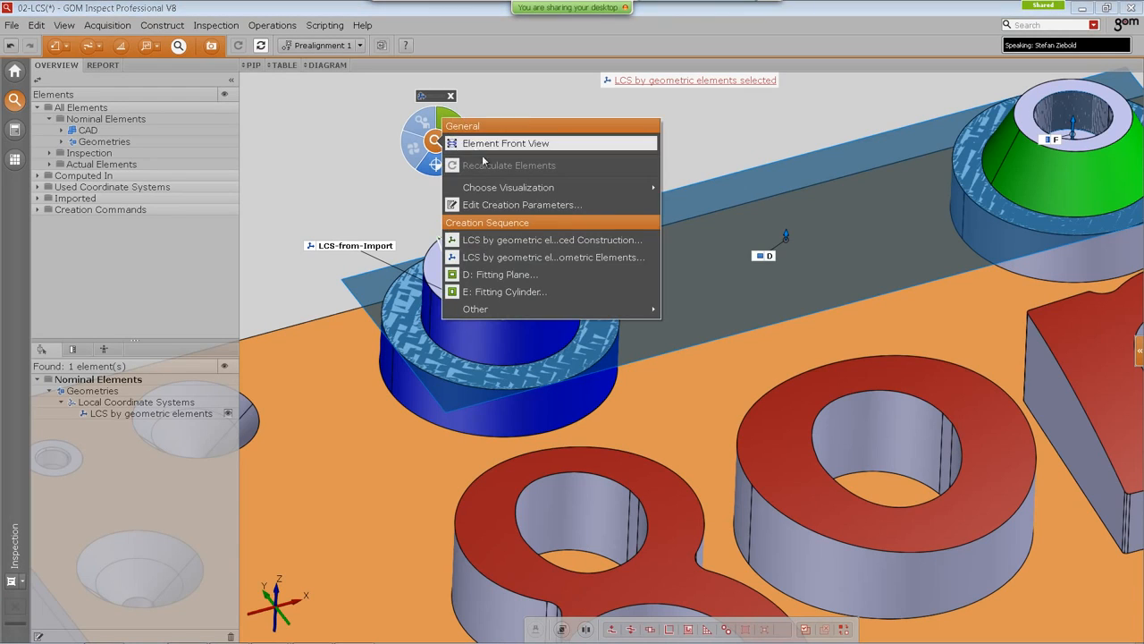
{"action": "left_click", "coordinate": [512, 243]}
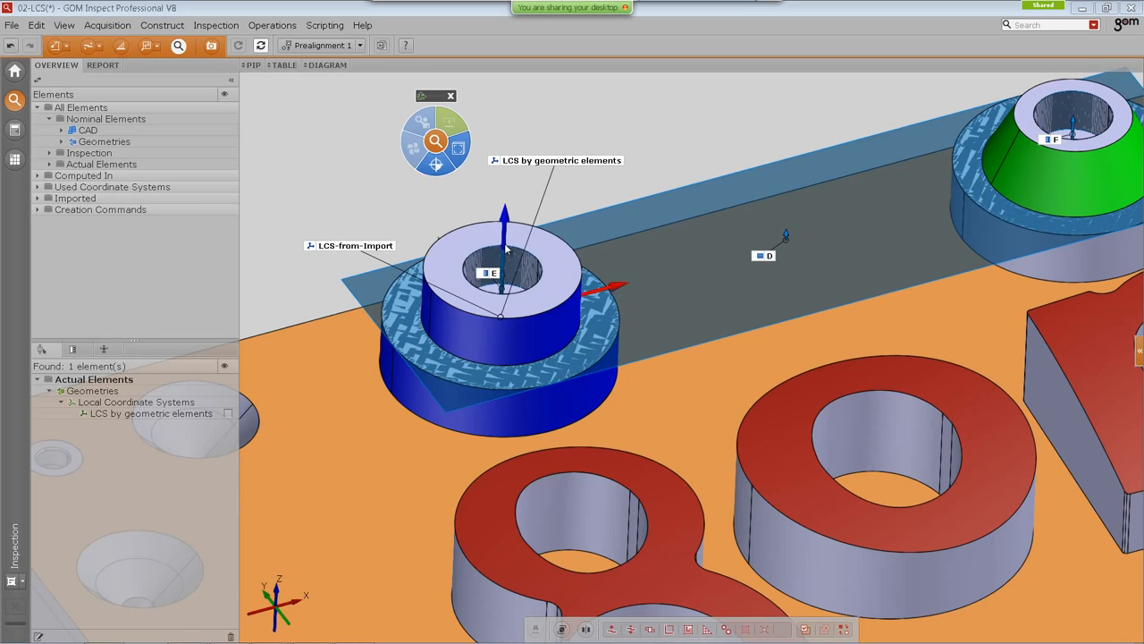
{"action": "left_click", "coordinate": [438, 144]}
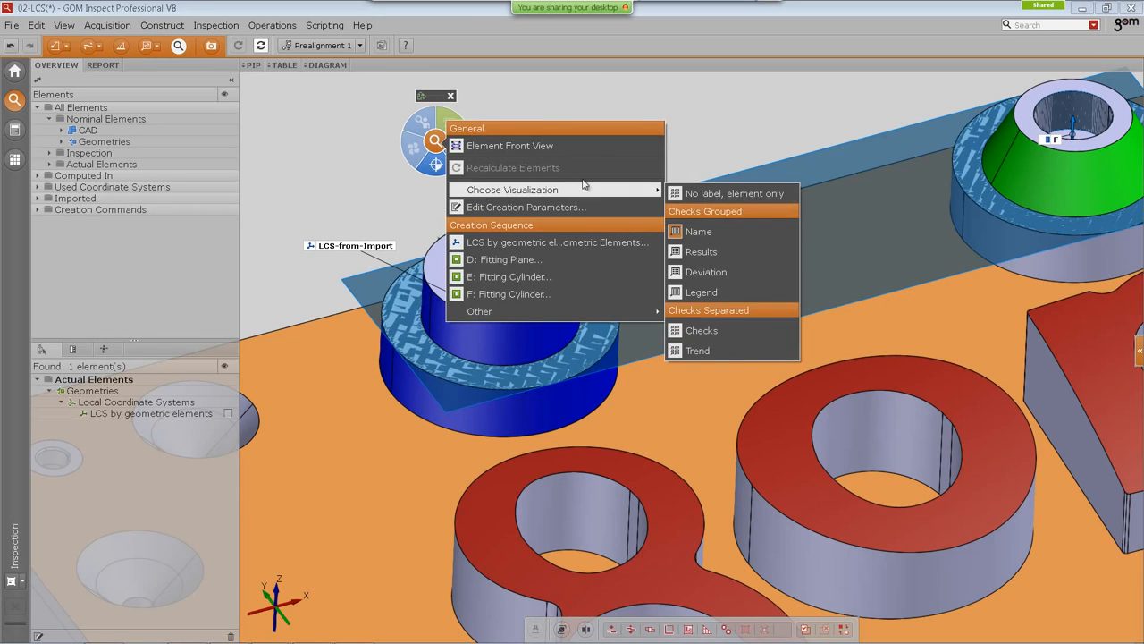
{"action": "mouse_move", "coordinate": [651, 191]}
{"action": "left_click", "coordinate": [689, 232]}
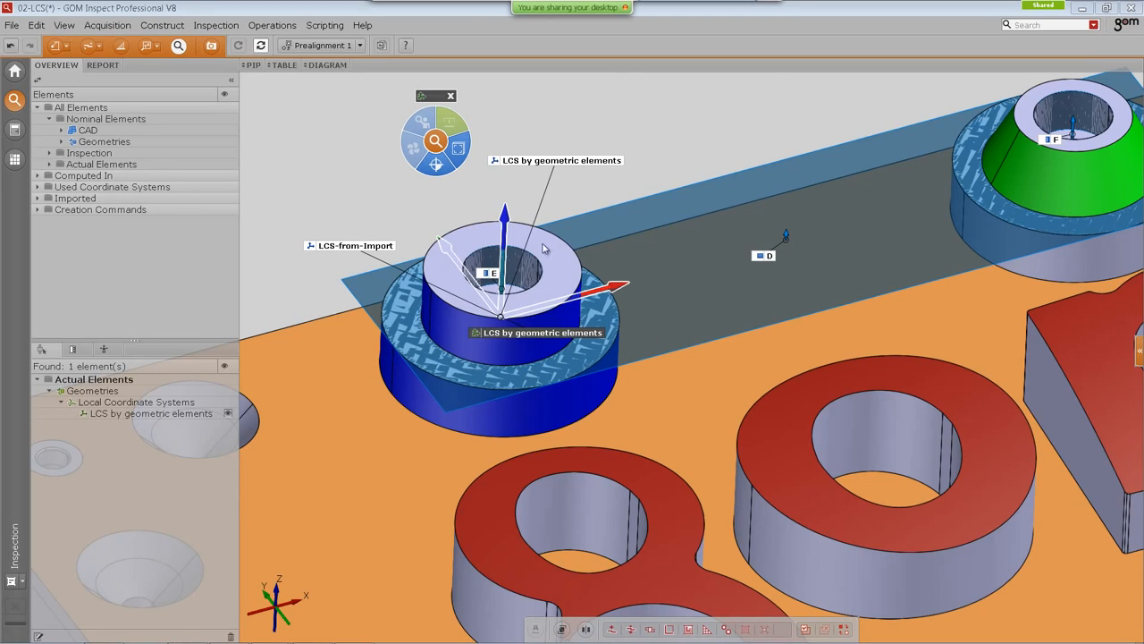
Step: Arrange the LCS by geometric elements and LCS-from-Import labels above the blue boss and move the view wheel aside
{"action": "left_click_drag", "start_coordinate": [548, 332], "coordinate": [568, 177]}
{"action": "left_click_drag", "start_coordinate": [434, 97], "coordinate": [232, 85]}
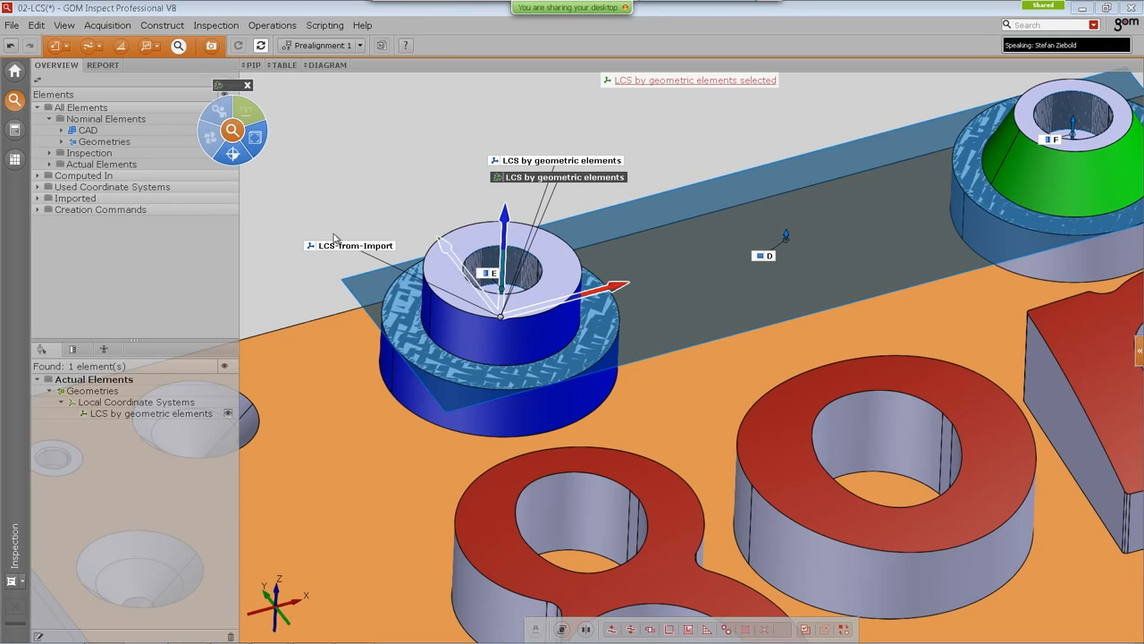
{"action": "left_click_drag", "start_coordinate": [347, 252], "coordinate": [349, 160]}
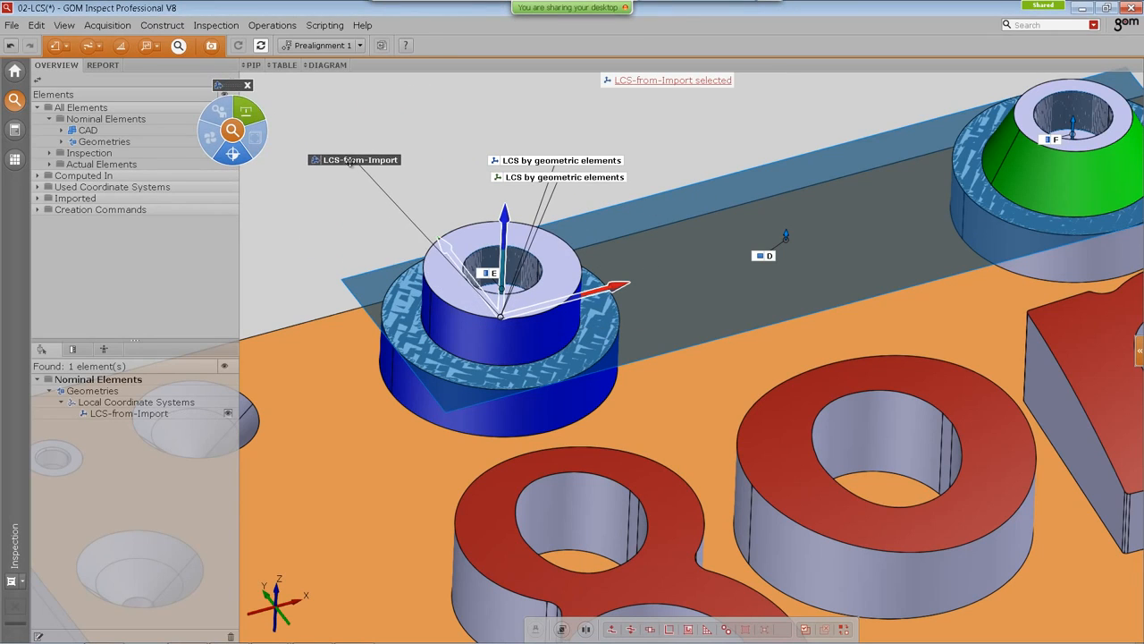
{"action": "left_click", "coordinate": [527, 163]}
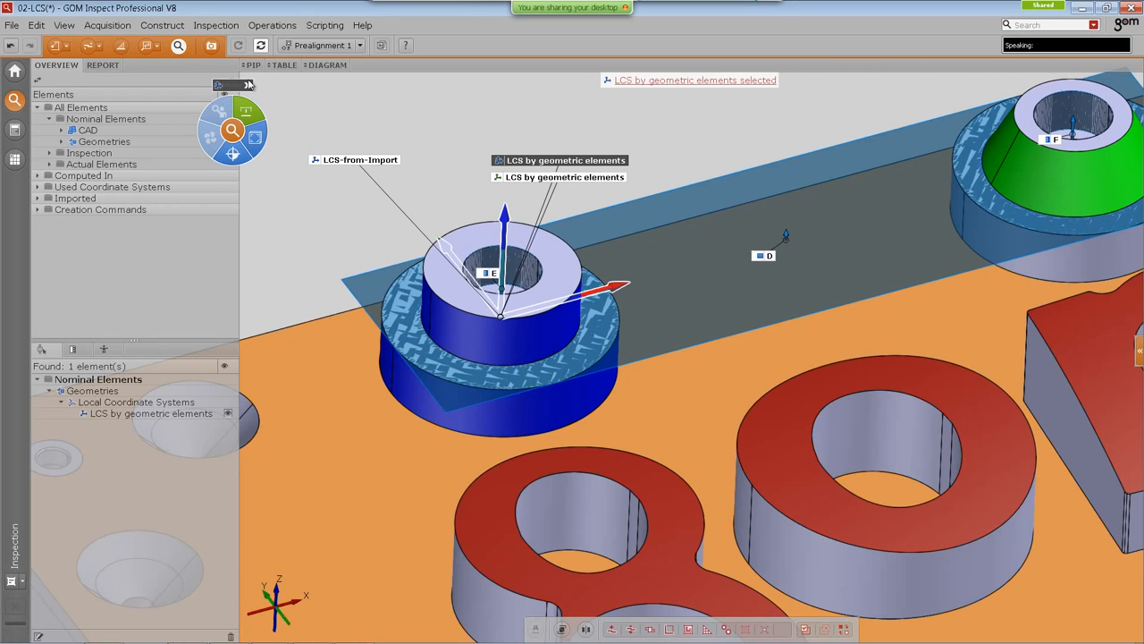
Step: Move the Circle 1 check label closer to the circle on the plate
{"action": "left_click_drag", "start_coordinate": [235, 86], "coordinate": [216, 132]}
{"action": "scroll", "coordinate": [532, 368], "scroll_direction": "down", "scroll_amount": 3}
{"action": "scroll", "coordinate": [539, 374], "scroll_direction": "down", "scroll_amount": 5}
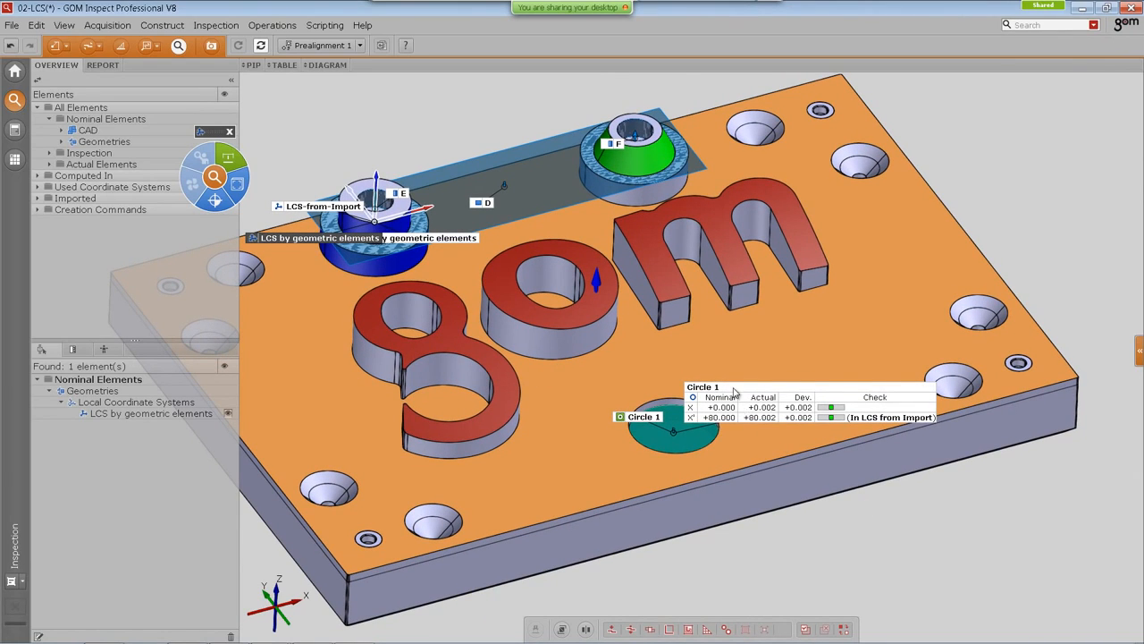
{"action": "left_click_drag", "start_coordinate": [733, 386], "coordinate": [654, 353]}
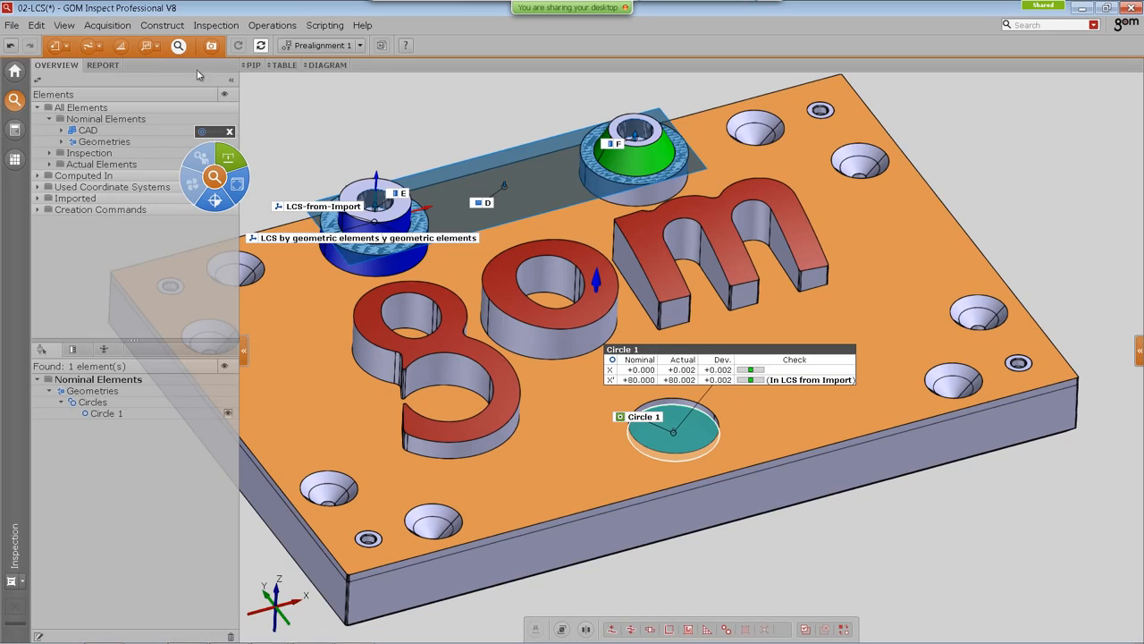
Step: Collapse the explorer panel and view the Circle 1 position checks in the table
{"action": "left_click", "coordinate": [231, 80]}
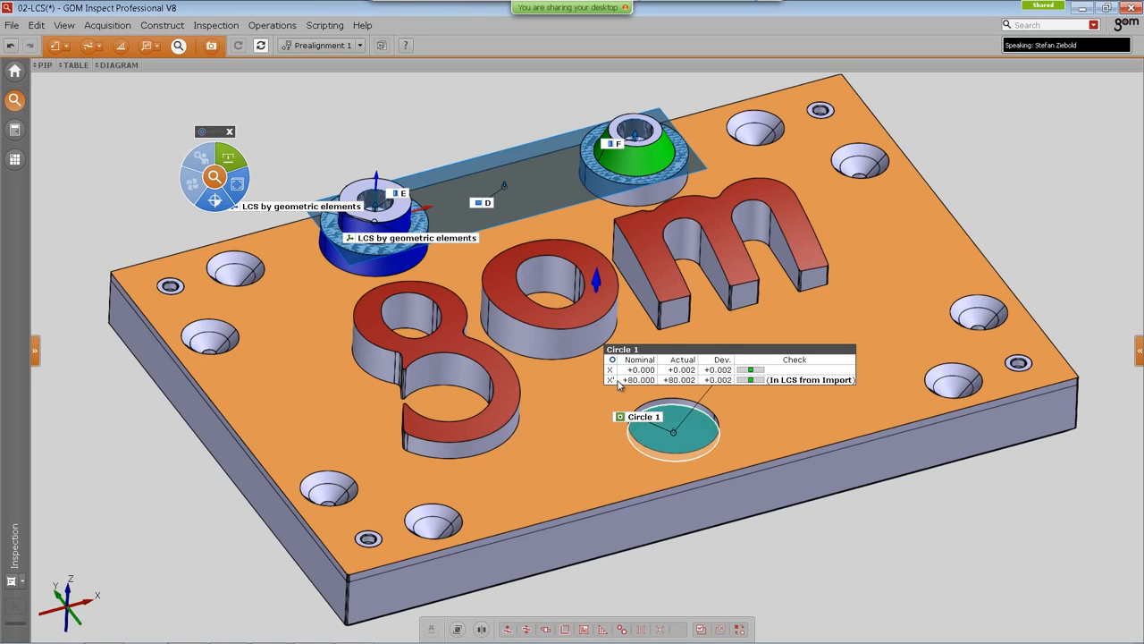
{"action": "left_click", "coordinate": [75, 66]}
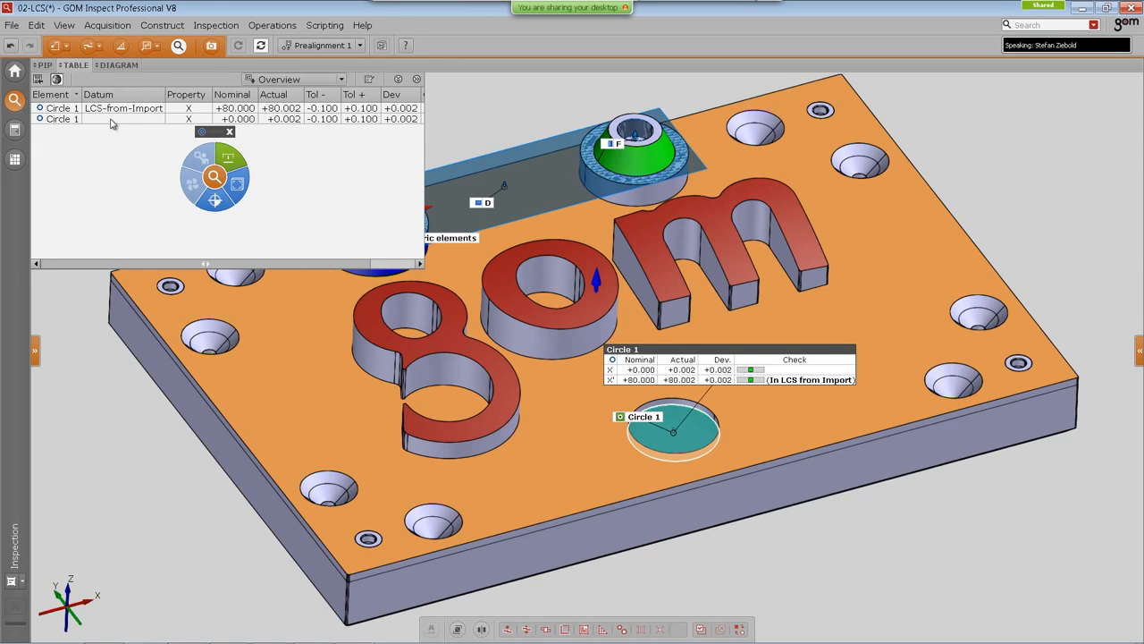
{"action": "left_click", "coordinate": [76, 67]}
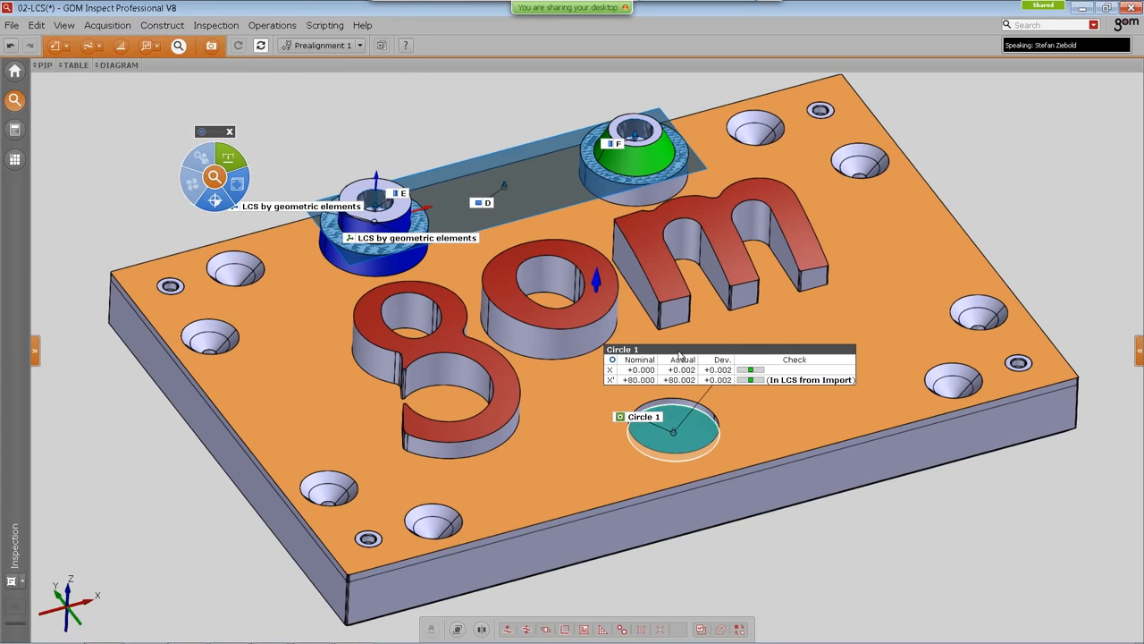
{"action": "left_click_drag", "start_coordinate": [679, 354], "coordinate": [672, 344]}
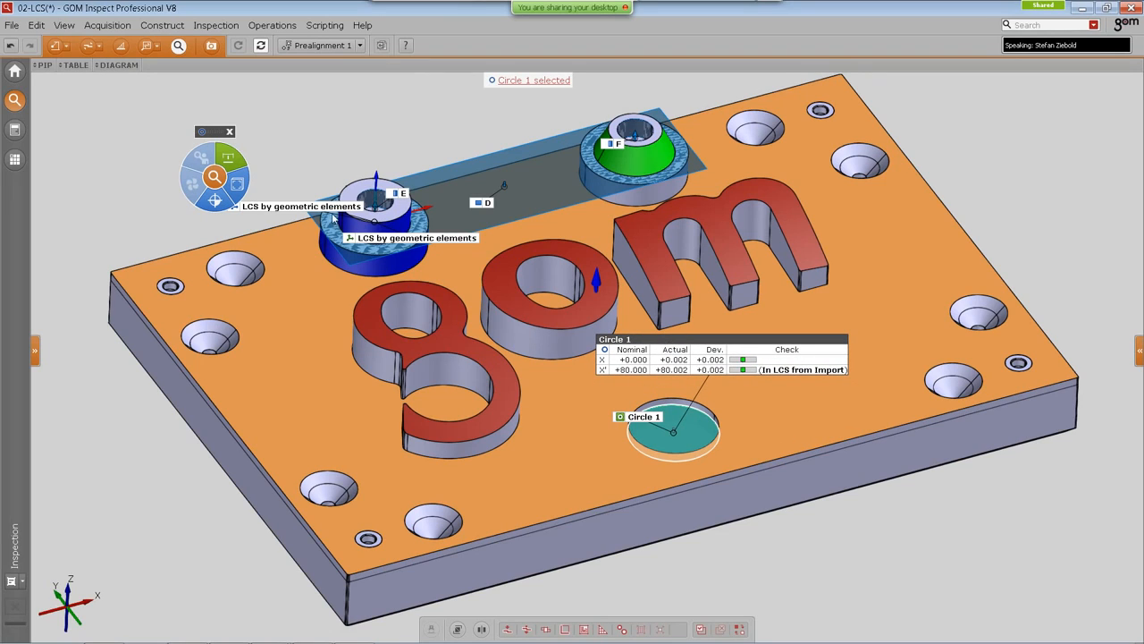
{"action": "left_click", "coordinate": [75, 65]}
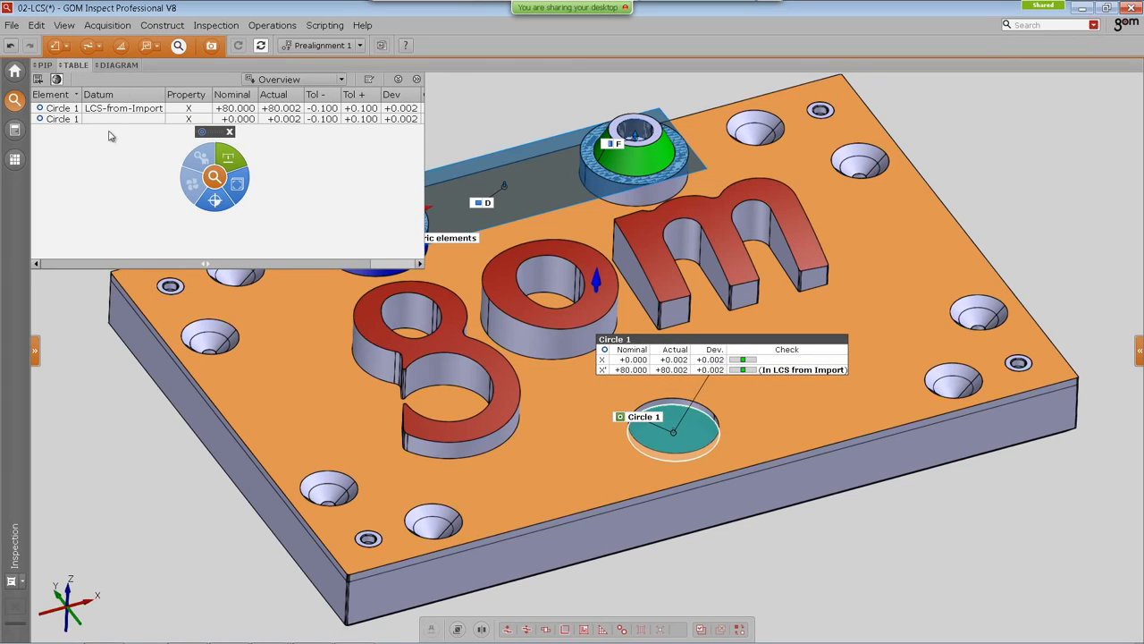
{"action": "left_click", "coordinate": [74, 66]}
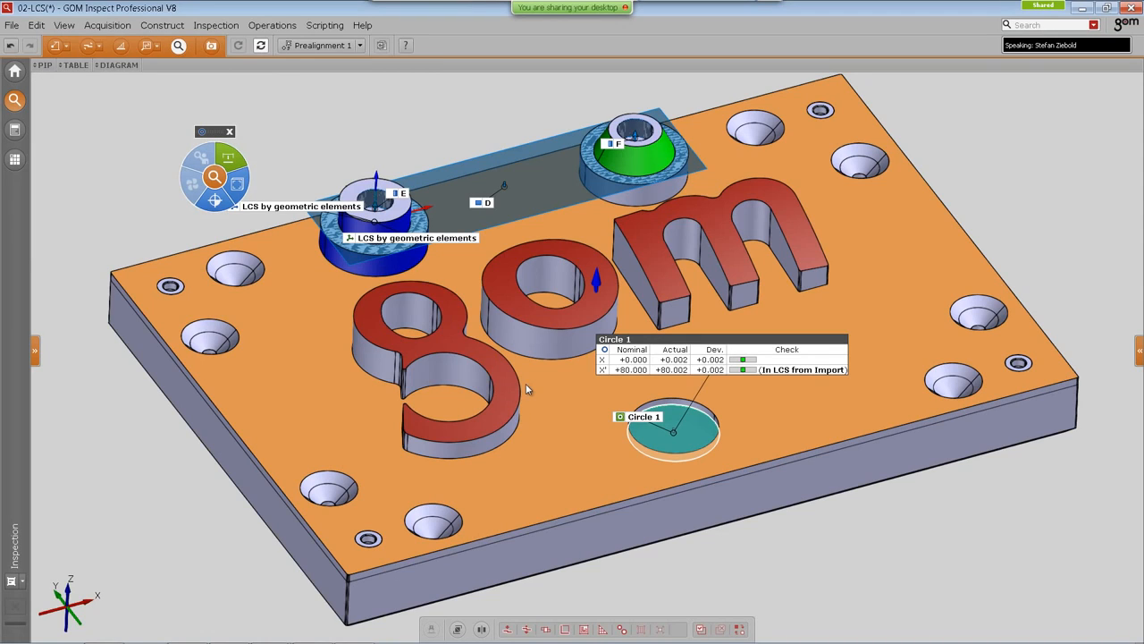
{"action": "left_click_drag", "start_coordinate": [216, 133], "coordinate": [182, 129]}
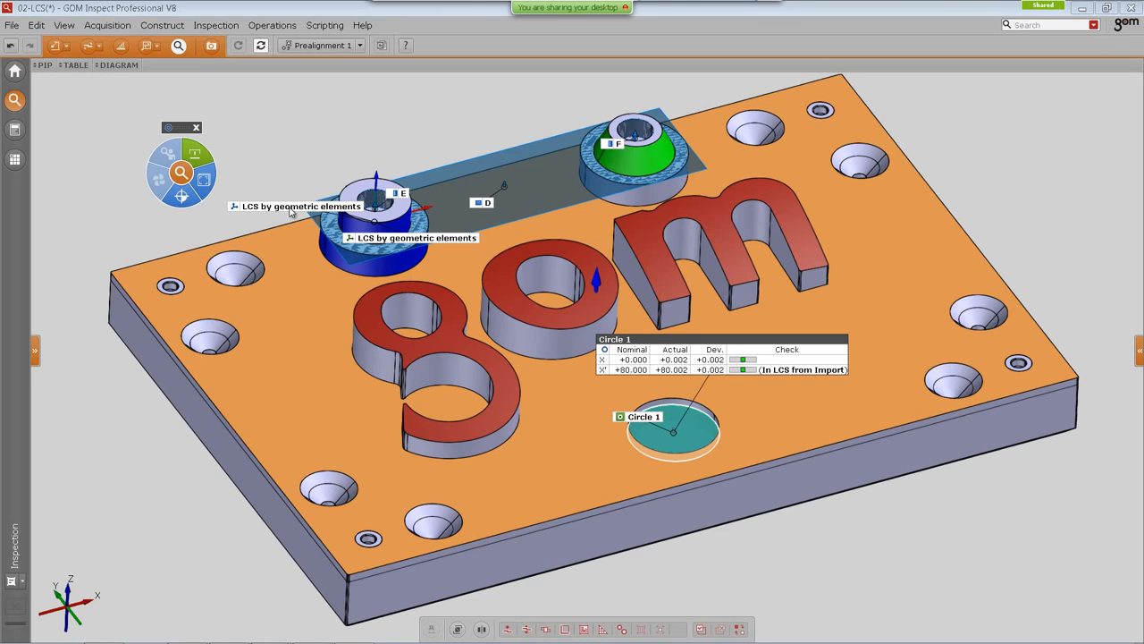
Step: Create an X position check on Circle 1 in the LCS by geometric elements coordinate system
{"action": "left_click", "coordinate": [720, 350]}
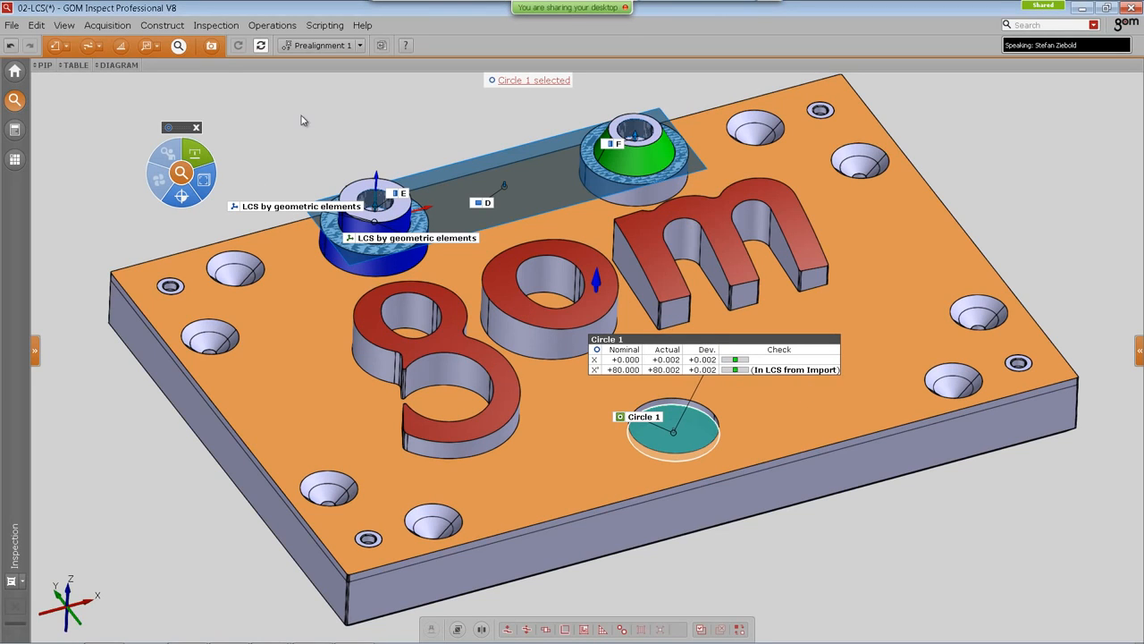
{"action": "left_click", "coordinate": [272, 25]}
{"action": "mouse_move", "coordinate": [216, 25]}
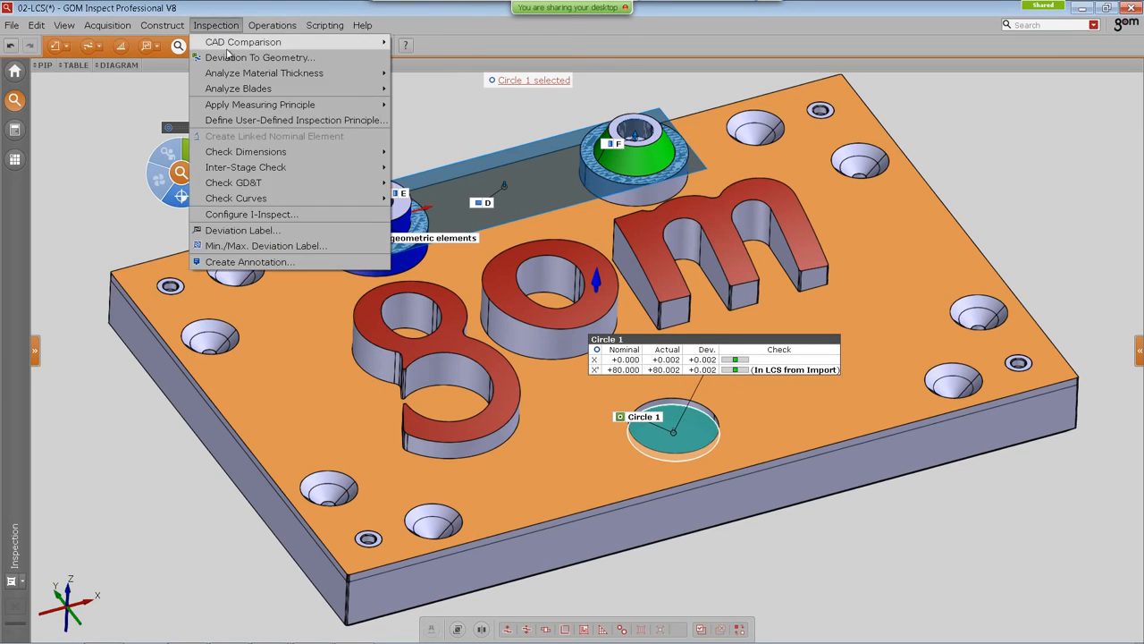
{"action": "mouse_move", "coordinate": [374, 154]}
{"action": "mouse_move", "coordinate": [451, 154]}
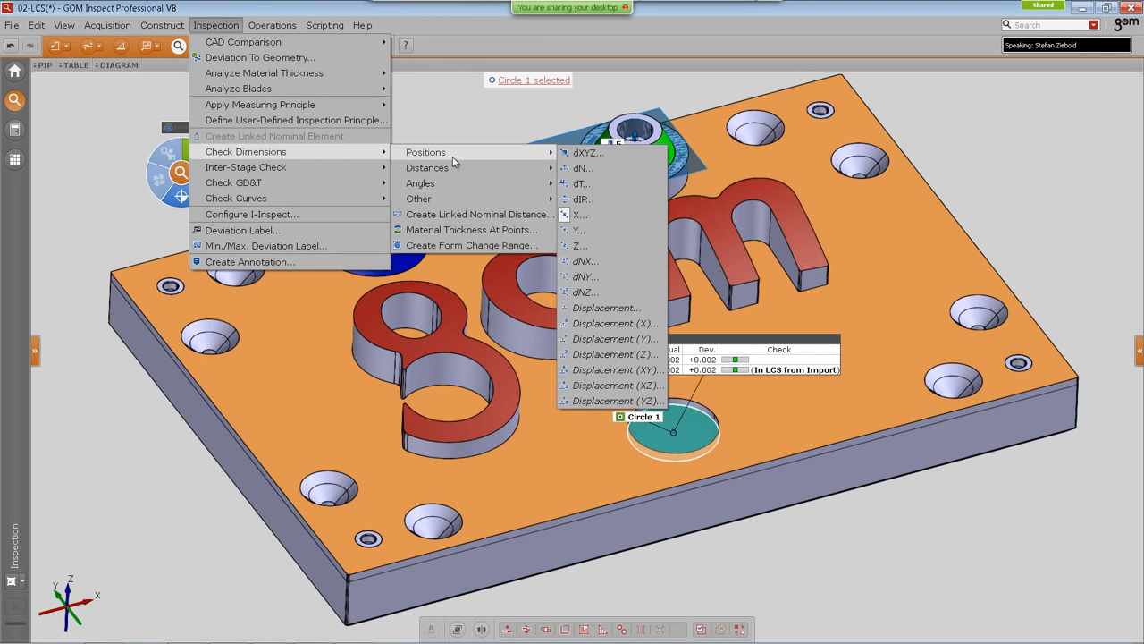
{"action": "left_click", "coordinate": [615, 220]}
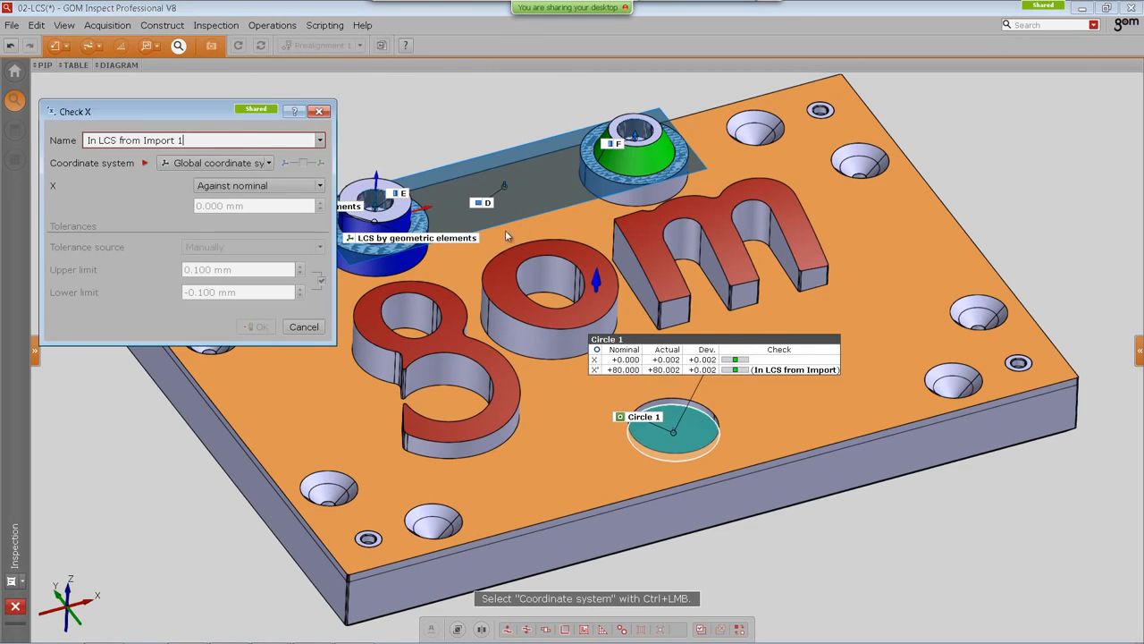
{"action": "left_click_drag", "start_coordinate": [214, 117], "coordinate": [214, 252]}
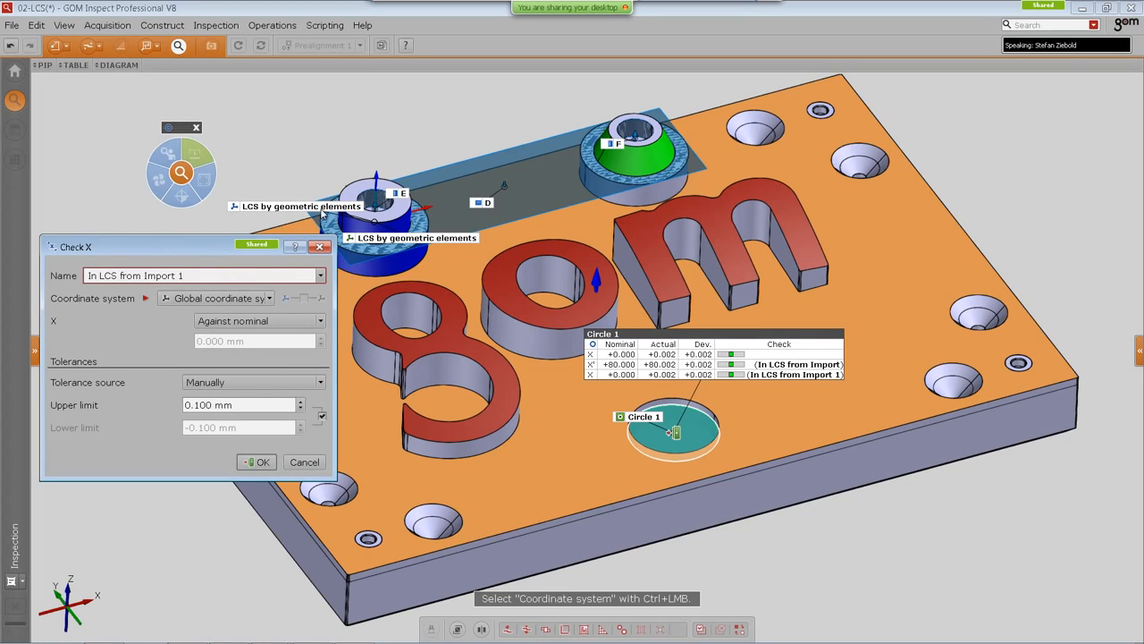
{"action": "left_click", "coordinate": [246, 299]}
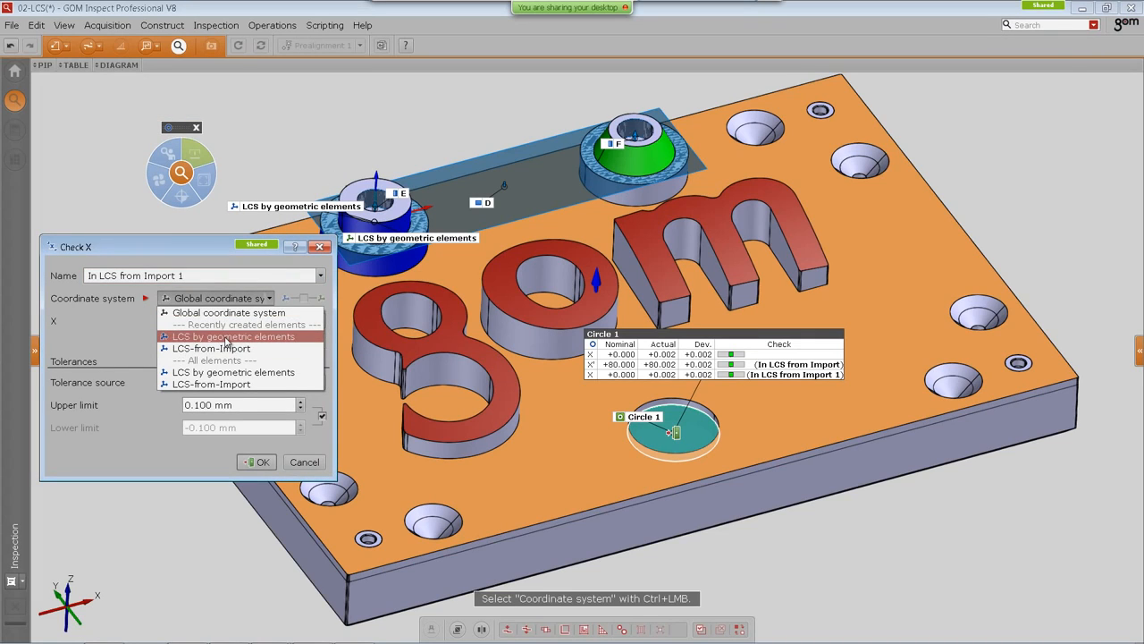
{"action": "left_click", "coordinate": [227, 337]}
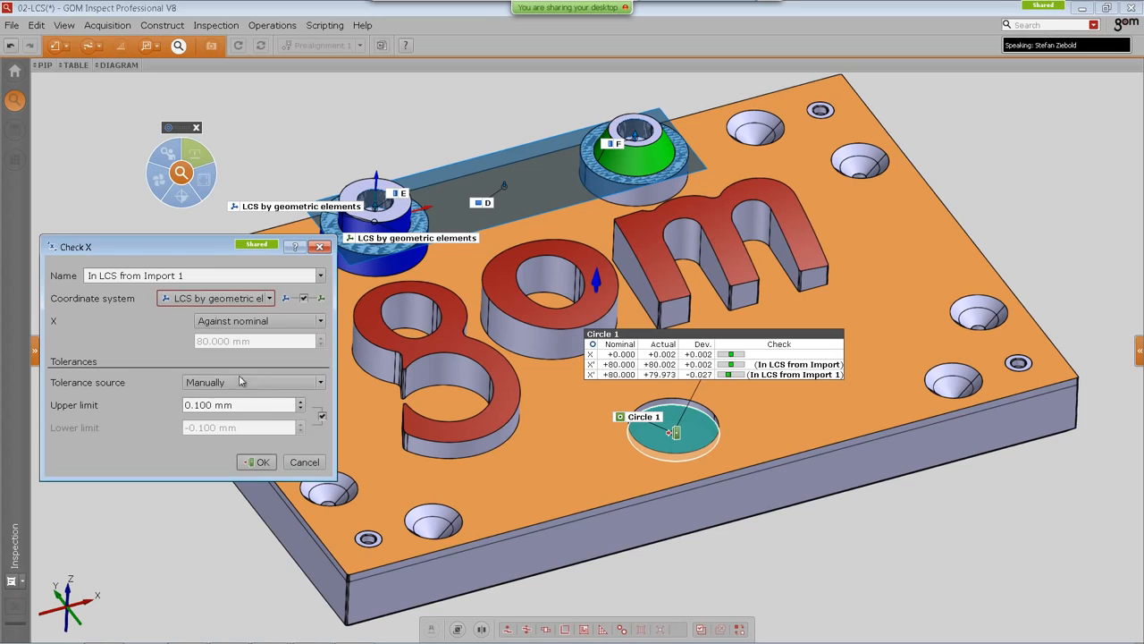
{"action": "left_click", "coordinate": [261, 469]}
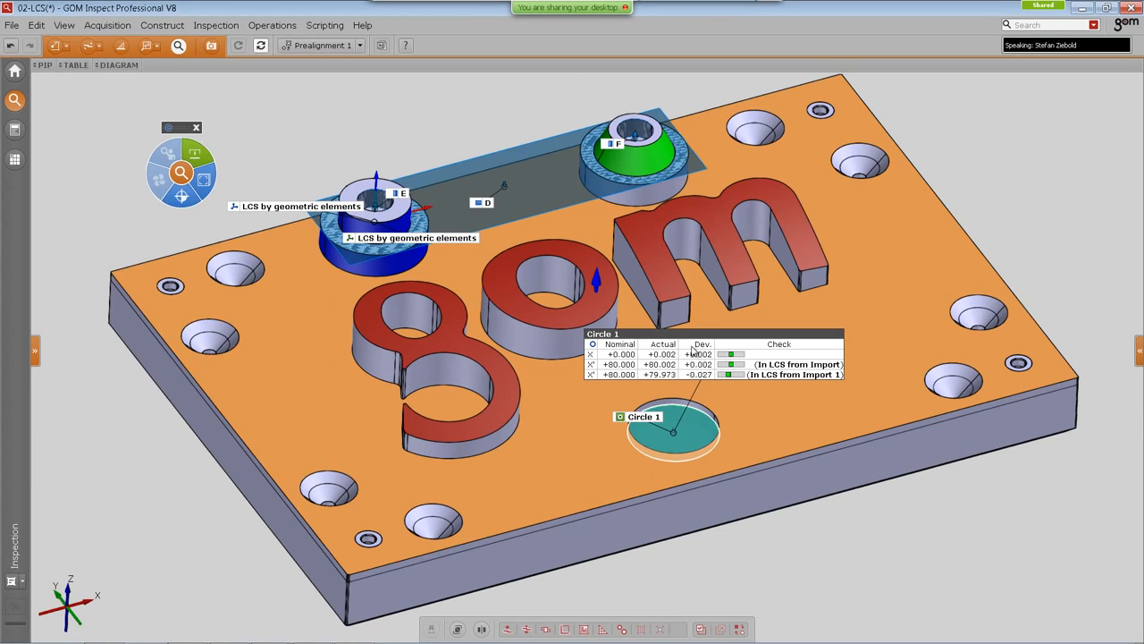
Step: Rename the new check as 'In LCS by geometric elements'
{"action": "left_click_drag", "start_coordinate": [689, 332], "coordinate": [656, 321]}
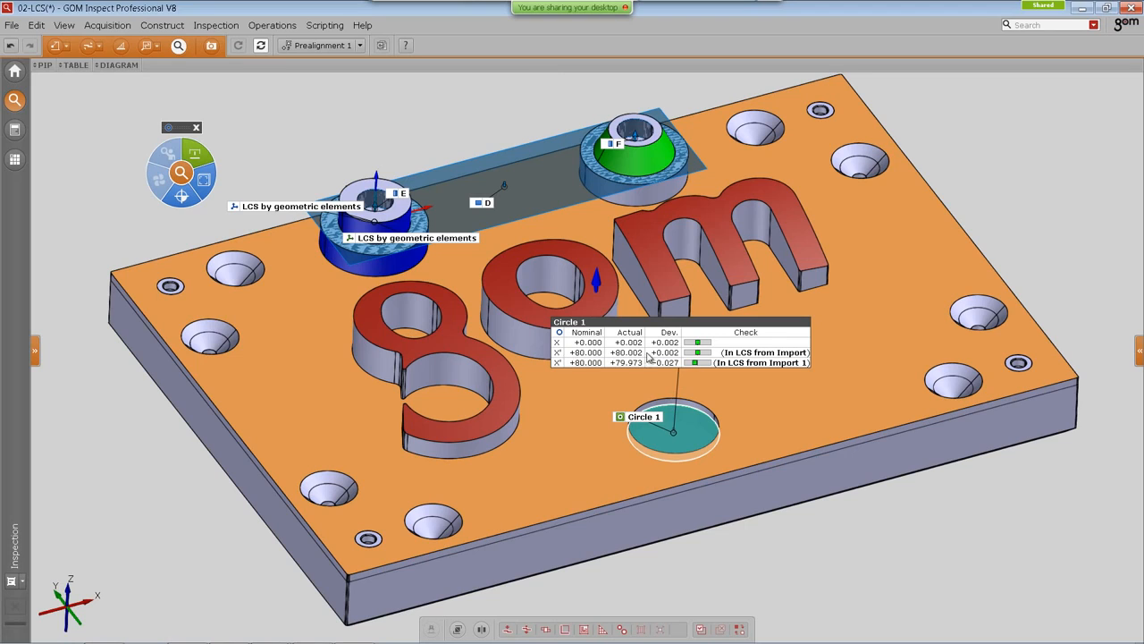
{"action": "left_click", "coordinate": [742, 364]}
{"action": "key", "text": "F2"}
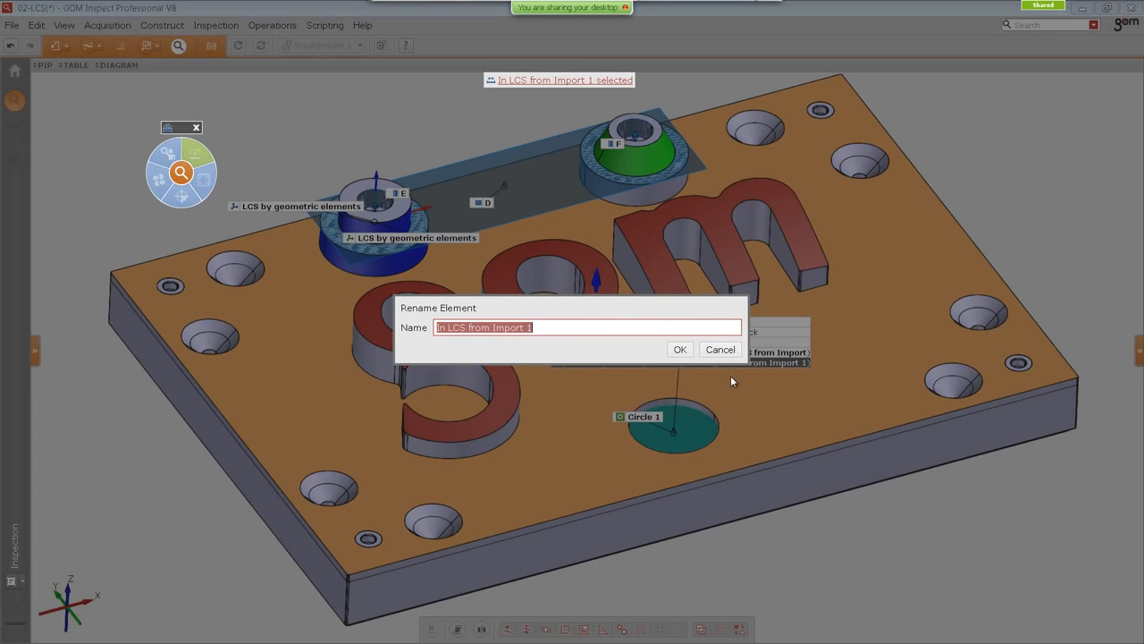
{"action": "key", "text": "End"}
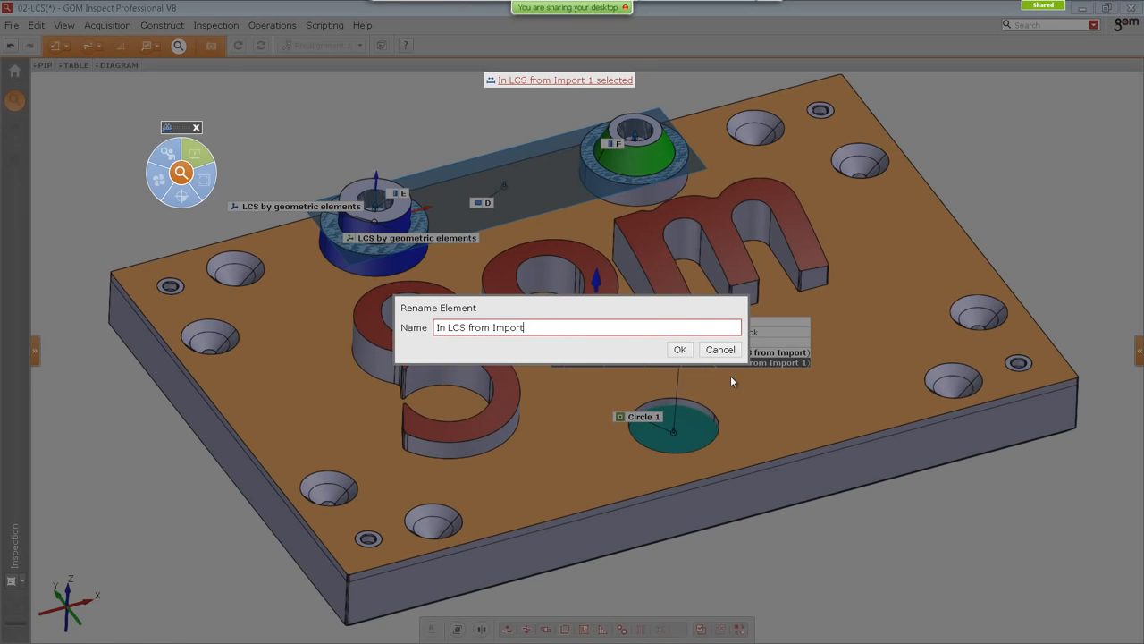
{"action": "key", "text": "BackSpace"}
{"action": "key", "text": "BackSpace"}
{"action": "key", "text": "BackSpace"}
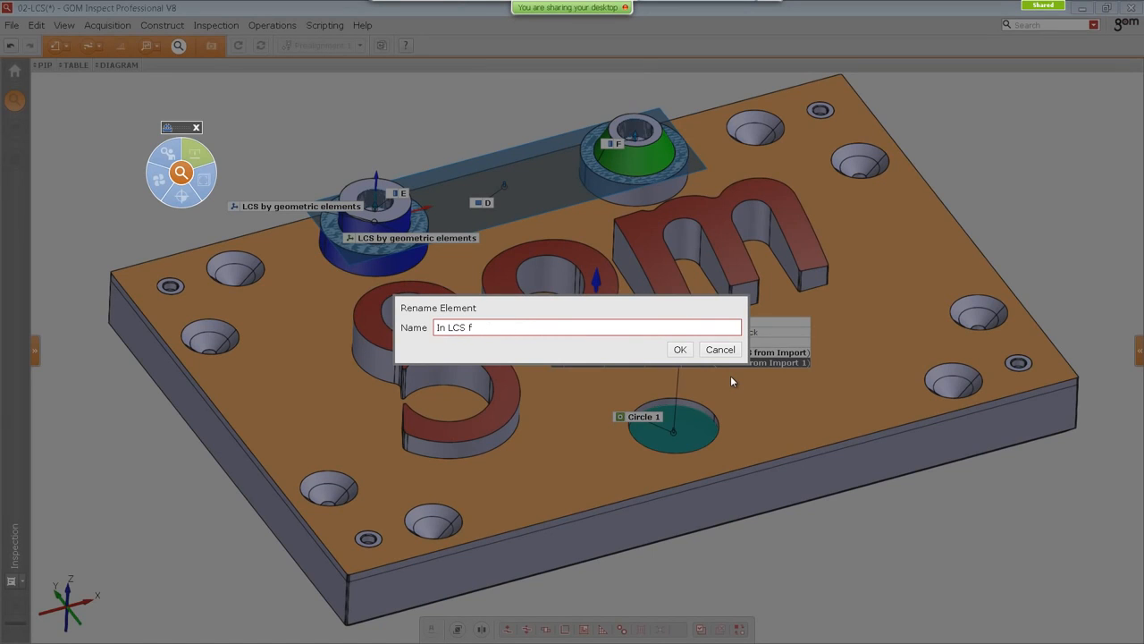
{"action": "type", "text": "by gem"}
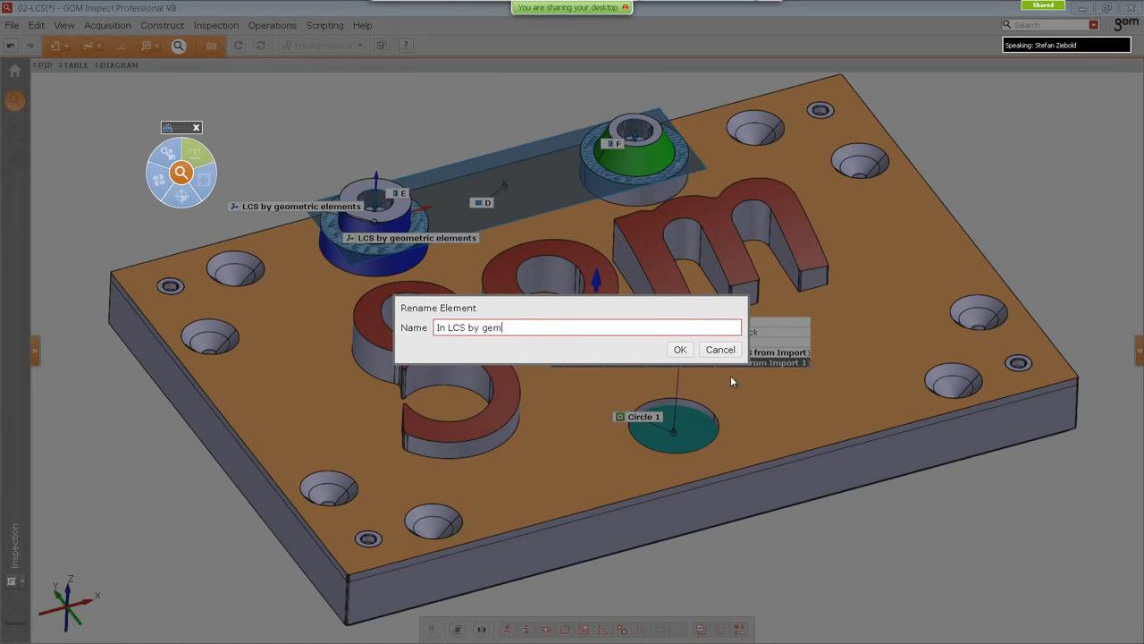
{"action": "type", "text": "etri"}
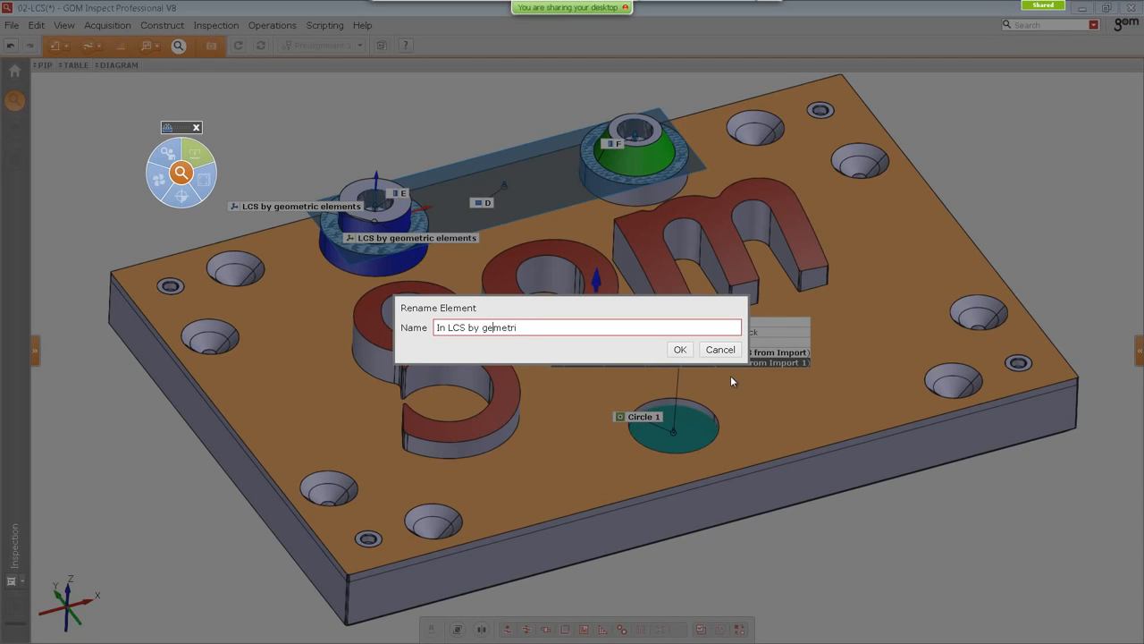
{"action": "type", "text": "co"}
{"action": "type", "text": " elements"}
{"action": "left_click", "coordinate": [680, 349]}
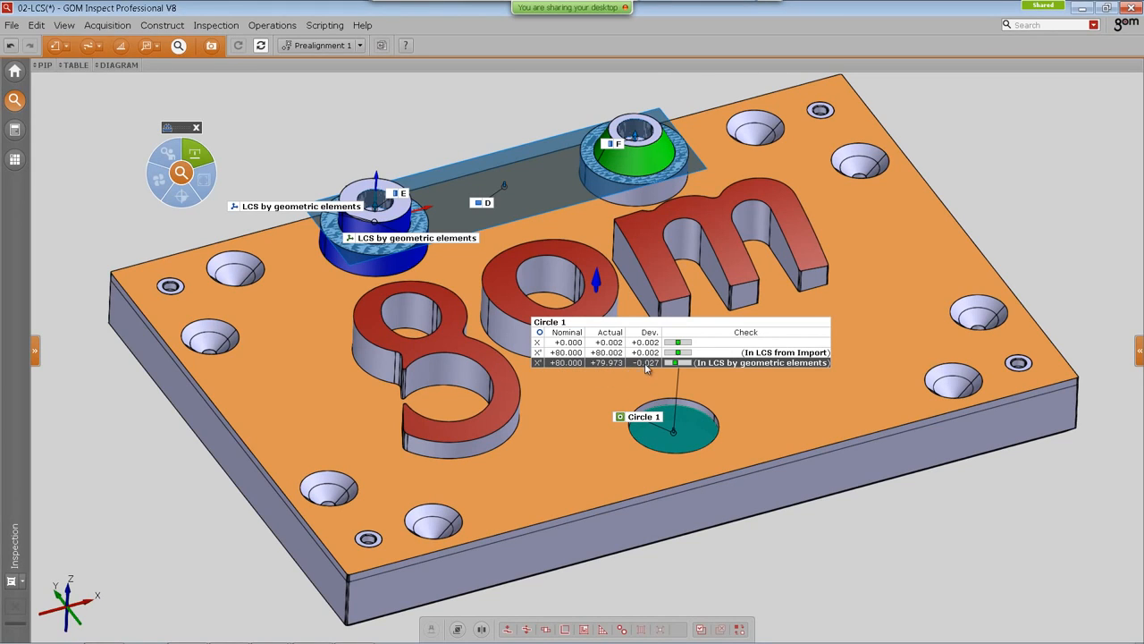
Step: Switch the active alignment to Alignment 1 and move the Circle 1 check label
{"action": "left_click_drag", "start_coordinate": [596, 415], "coordinate": [521, 409]}
{"action": "left_click", "coordinate": [326, 46]}
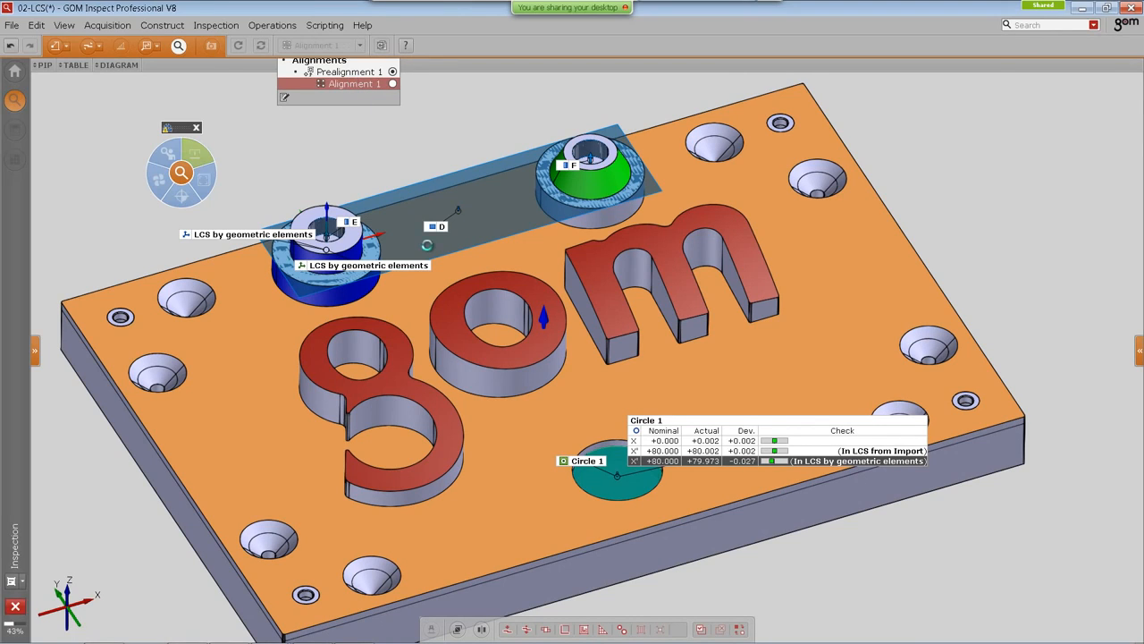
{"action": "left_click", "coordinate": [355, 84]}
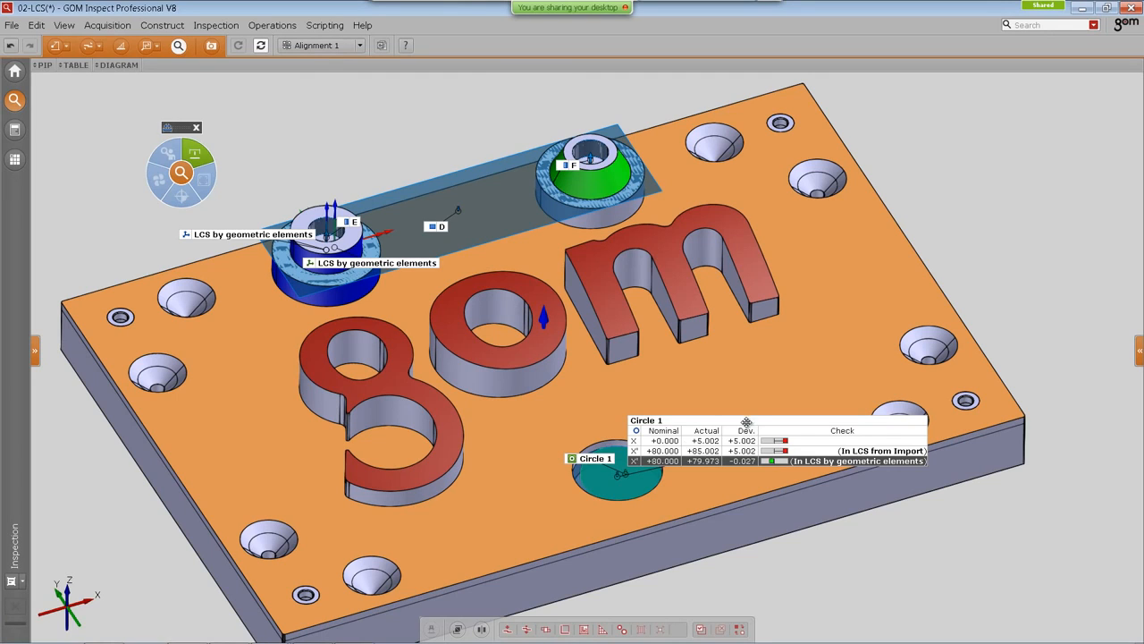
{"action": "left_click_drag", "start_coordinate": [743, 419], "coordinate": [708, 363]}
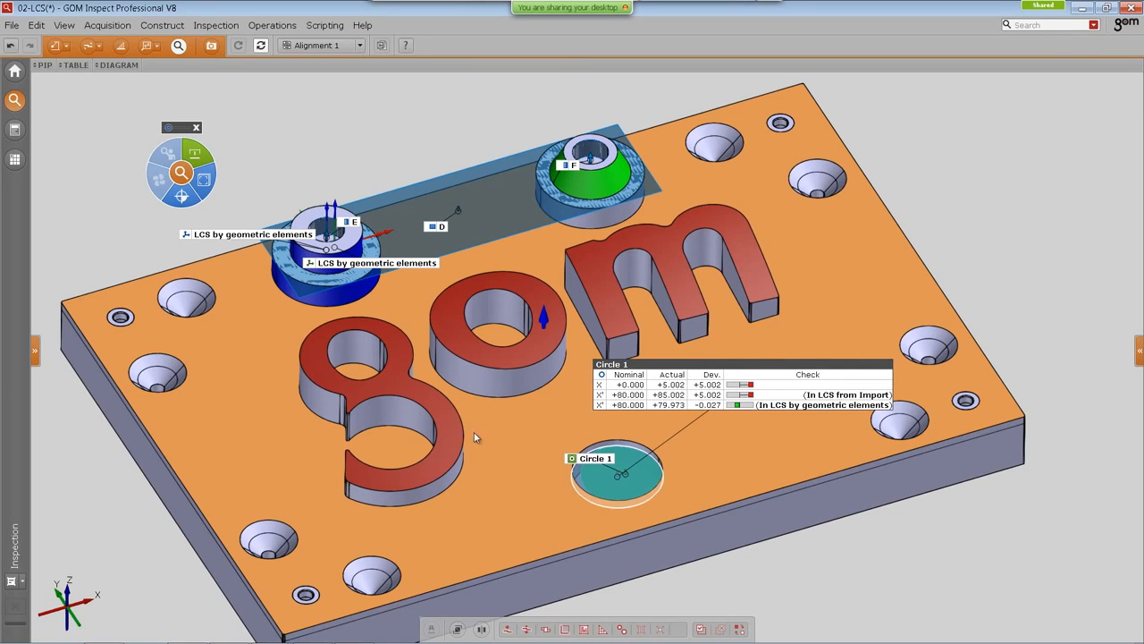
{"action": "left_click", "coordinate": [65, 599]}
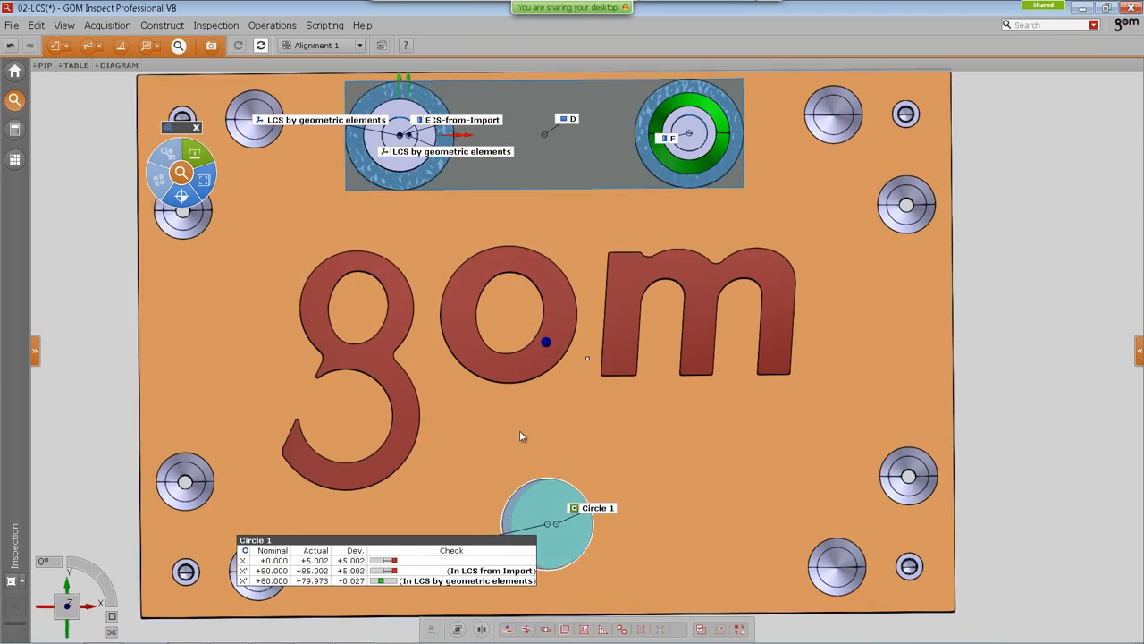
Step: Hide the CAD body and move the Circle 1 check label up into the view
{"action": "left_click", "coordinate": [520, 422]}
{"action": "key", "text": "ctrl+h"}
{"action": "right_click_drag", "start_coordinate": [496, 293], "coordinate": [502, 293]}
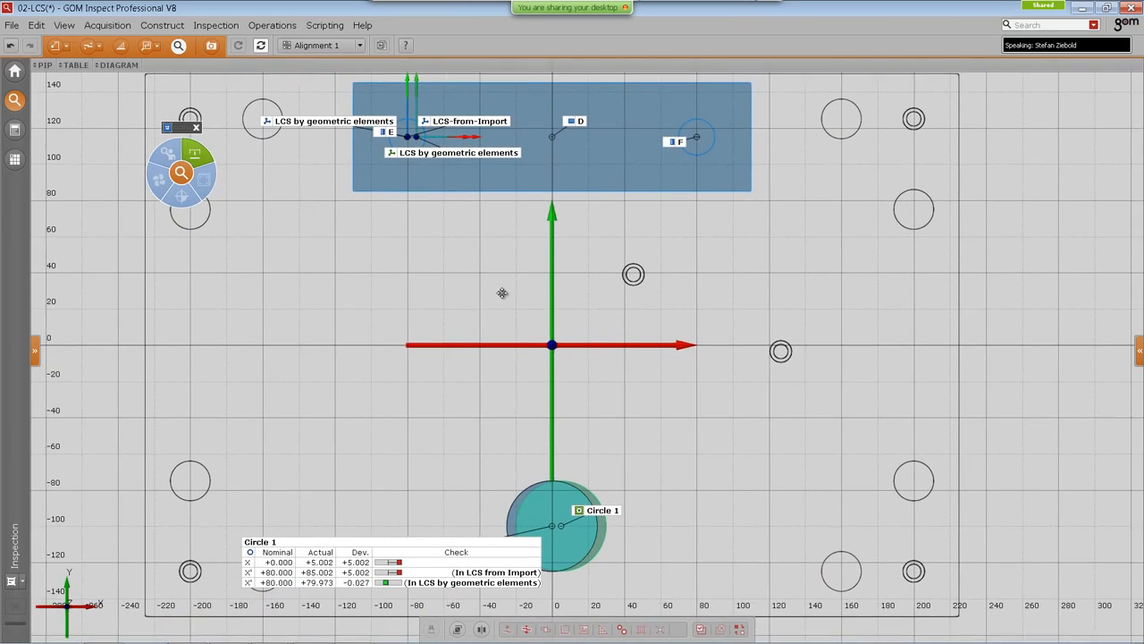
{"action": "left_click_drag", "start_coordinate": [476, 547], "coordinate": [467, 434]}
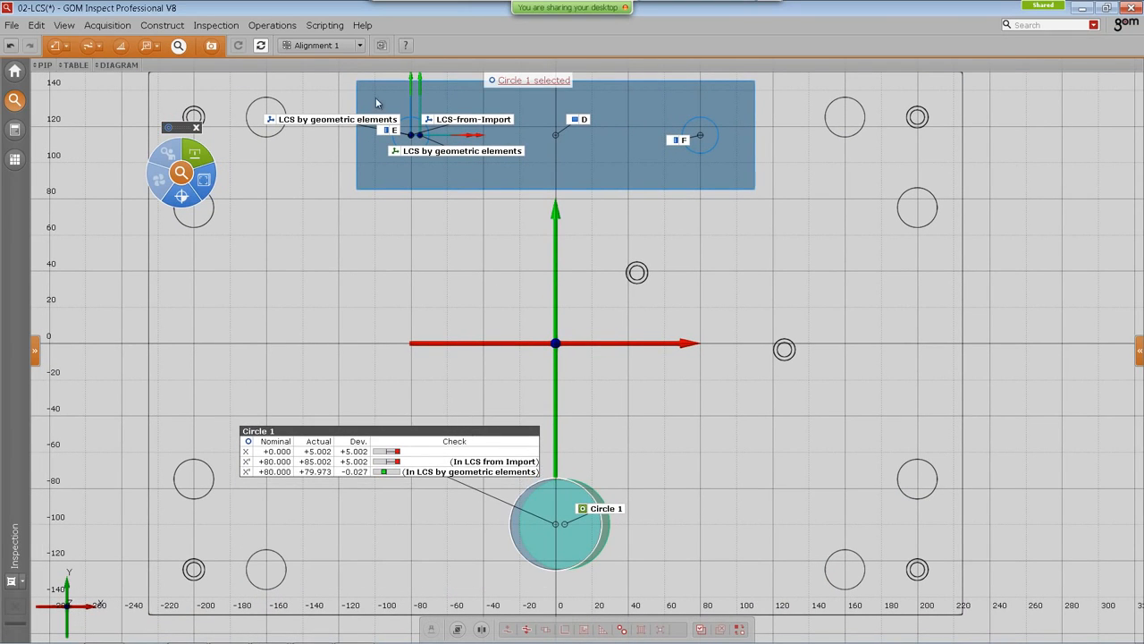
Step: Create a Set Matrix manual alignment, Alignment 2, in LCS-from-Import with a Z-axis rotation of 6.000°
{"action": "left_click", "coordinate": [272, 25]}
{"action": "mouse_move", "coordinate": [286, 43]}
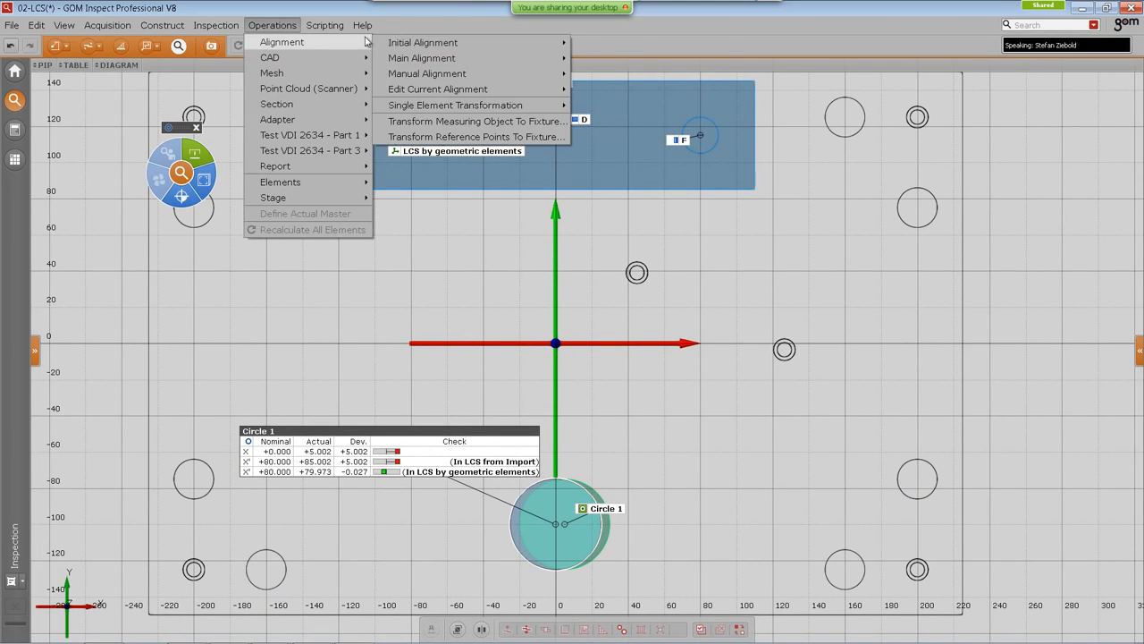
{"action": "mouse_move", "coordinate": [452, 90]}
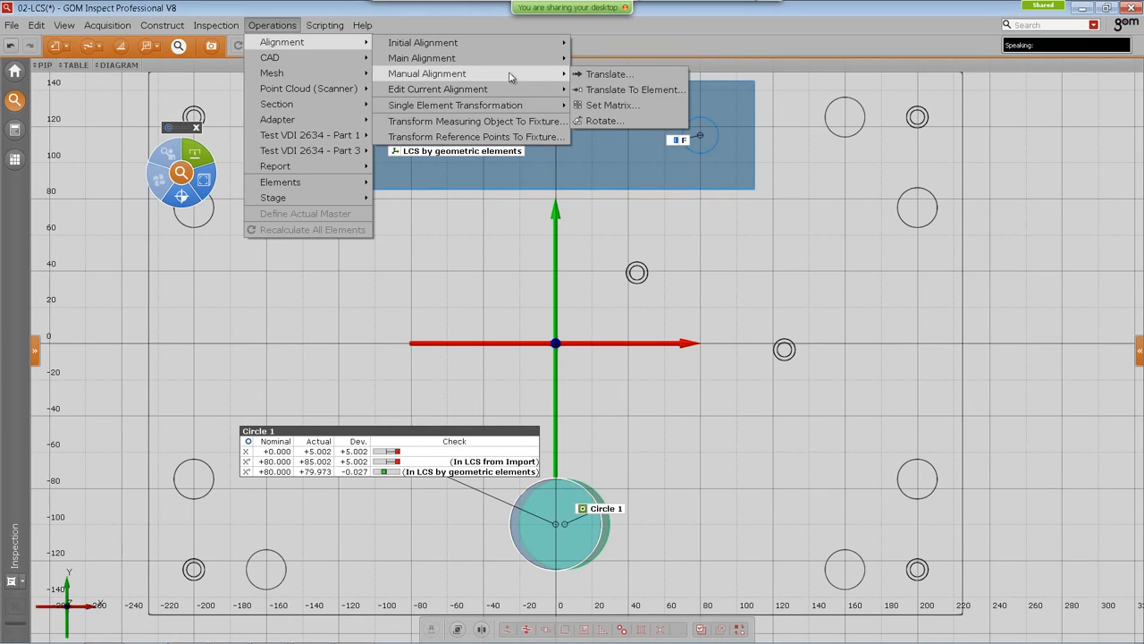
{"action": "left_click", "coordinate": [591, 105]}
{"action": "left_click", "coordinate": [215, 318]}
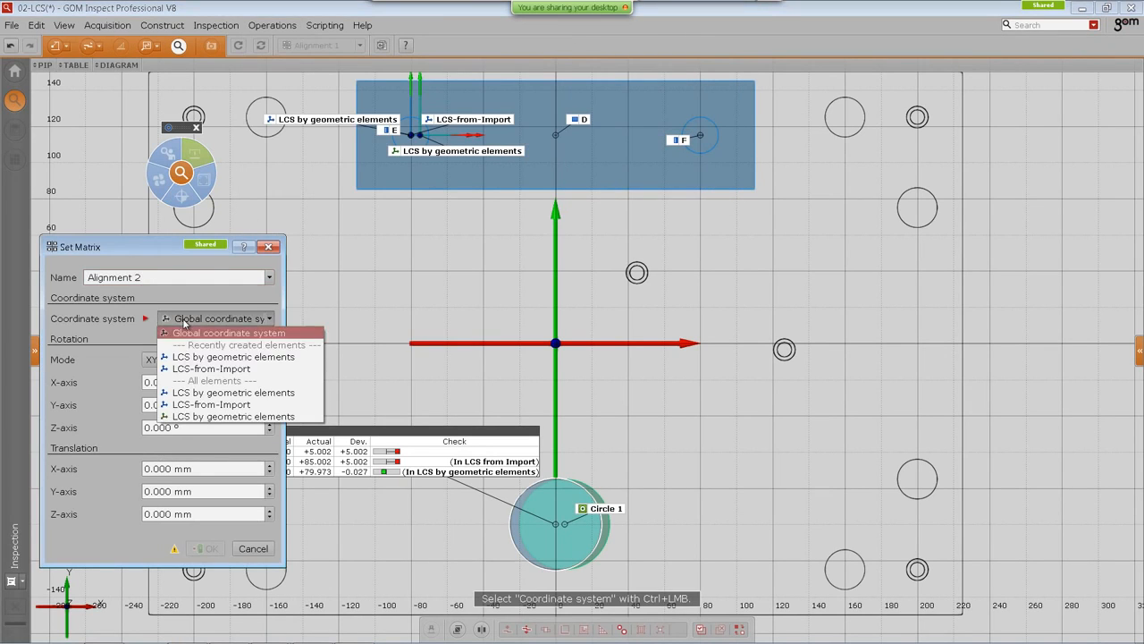
{"action": "left_click", "coordinate": [192, 373]}
{"action": "left_click", "coordinate": [190, 427]}
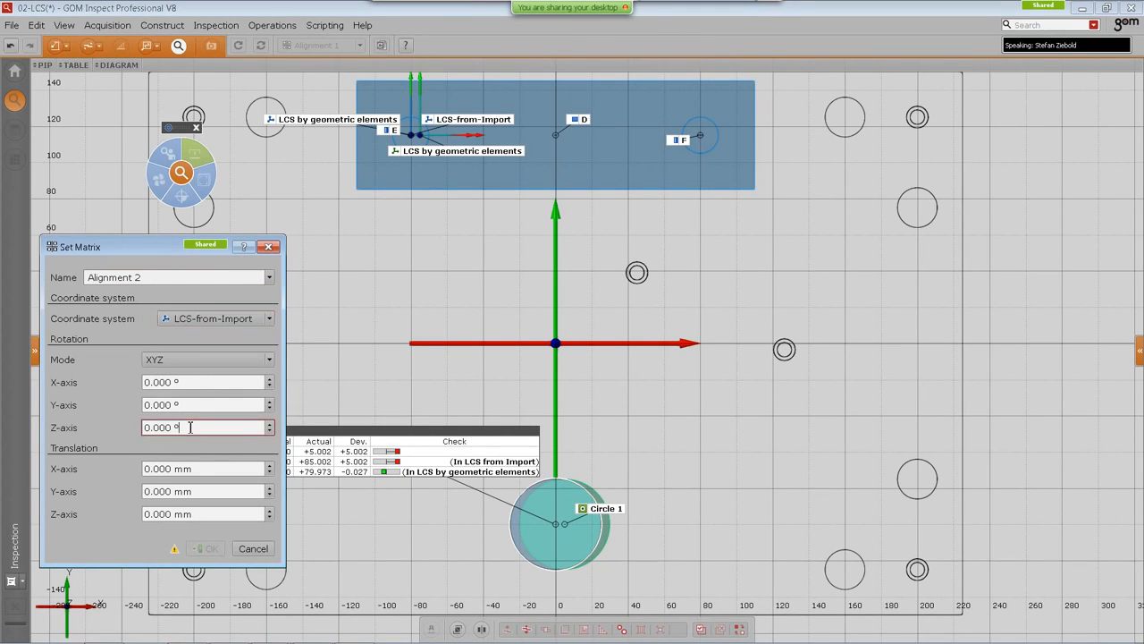
{"action": "scroll", "coordinate": [189, 427], "scroll_direction": "up", "scroll_amount": 6}
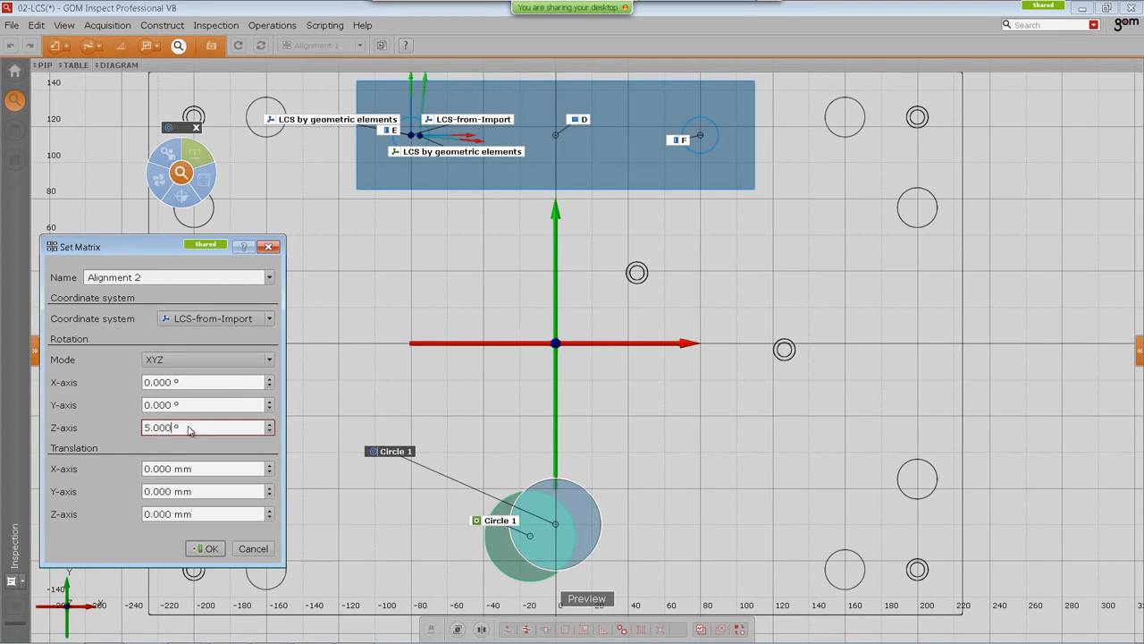
{"action": "left_click", "coordinate": [209, 551]}
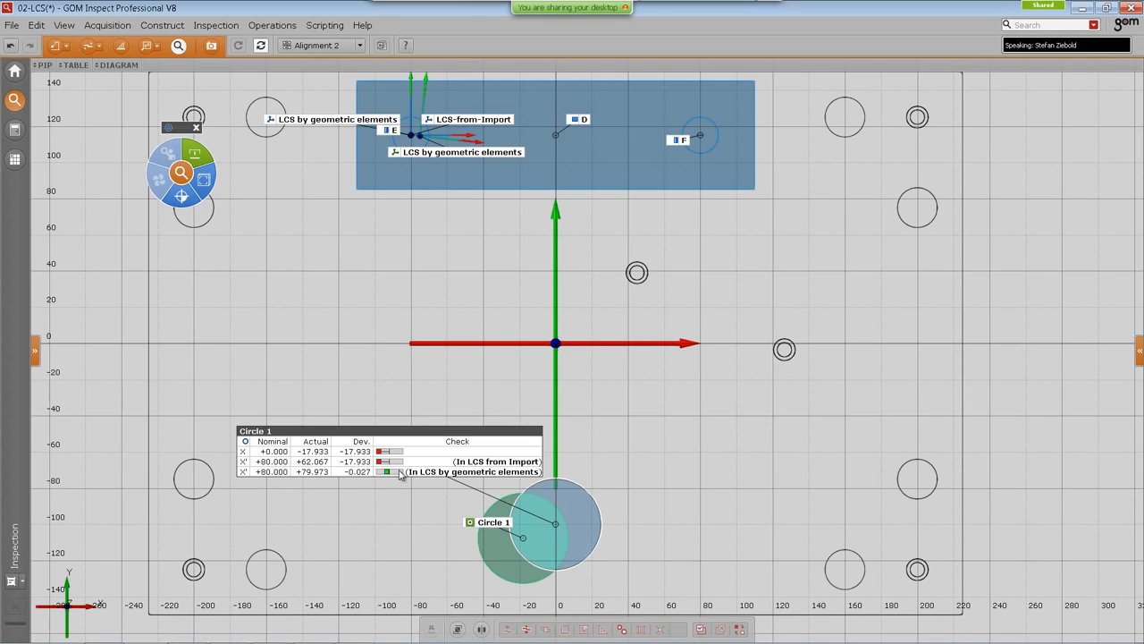
Step: Switch the active alignment to Prealignment 1
{"action": "left_click_drag", "start_coordinate": [185, 128], "coordinate": [171, 154]}
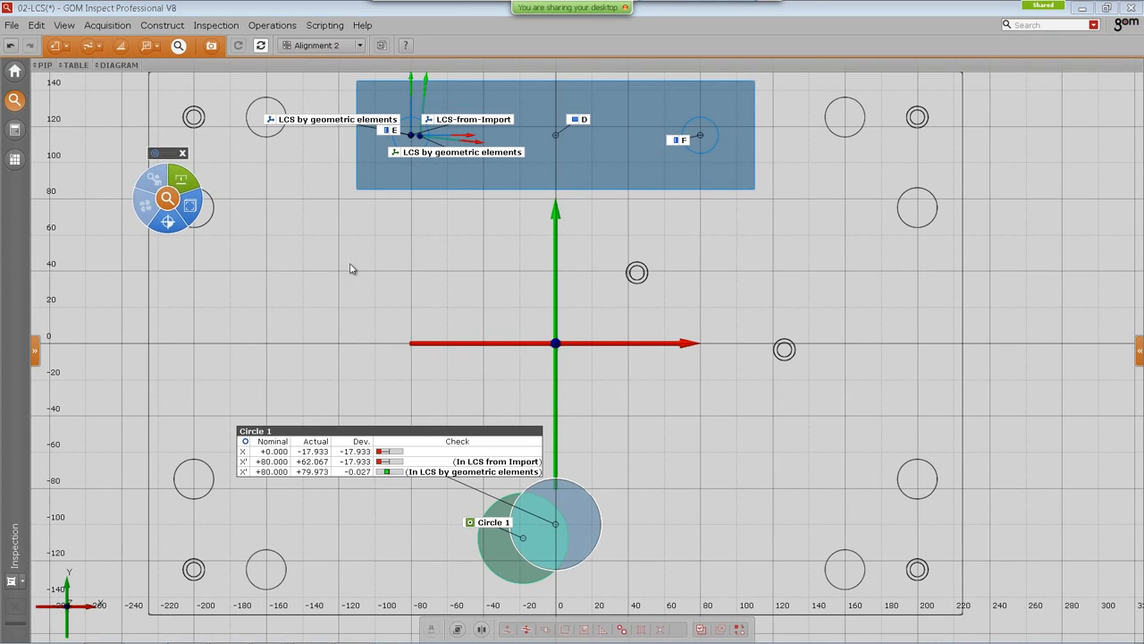
{"action": "scroll", "coordinate": [425, 264], "scroll_direction": "down", "scroll_amount": 2}
{"action": "scroll", "coordinate": [425, 264], "scroll_direction": "up", "scroll_amount": 2}
{"action": "mouse_move", "coordinate": [425, 263]}
{"action": "middle_mouse_down"}
{"action": "mouse_move", "coordinate": [416, 255]}
{"action": "mouse_move", "coordinate": [413, 275]}
{"action": "middle_mouse_up"}
{"action": "left_click", "coordinate": [322, 45]}
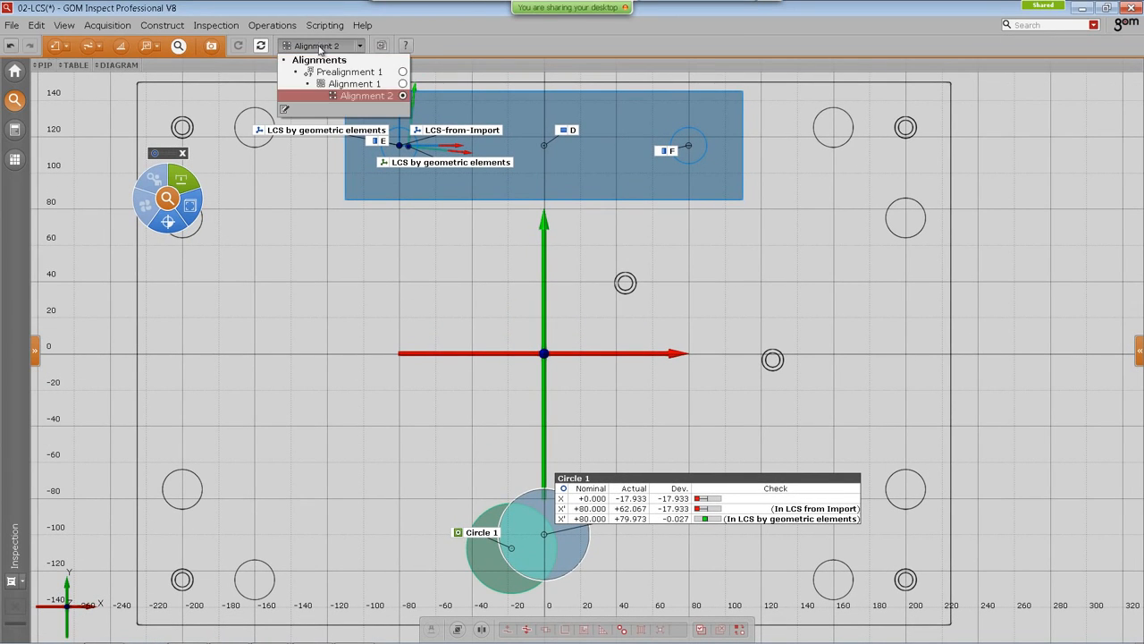
{"action": "left_click", "coordinate": [335, 72]}
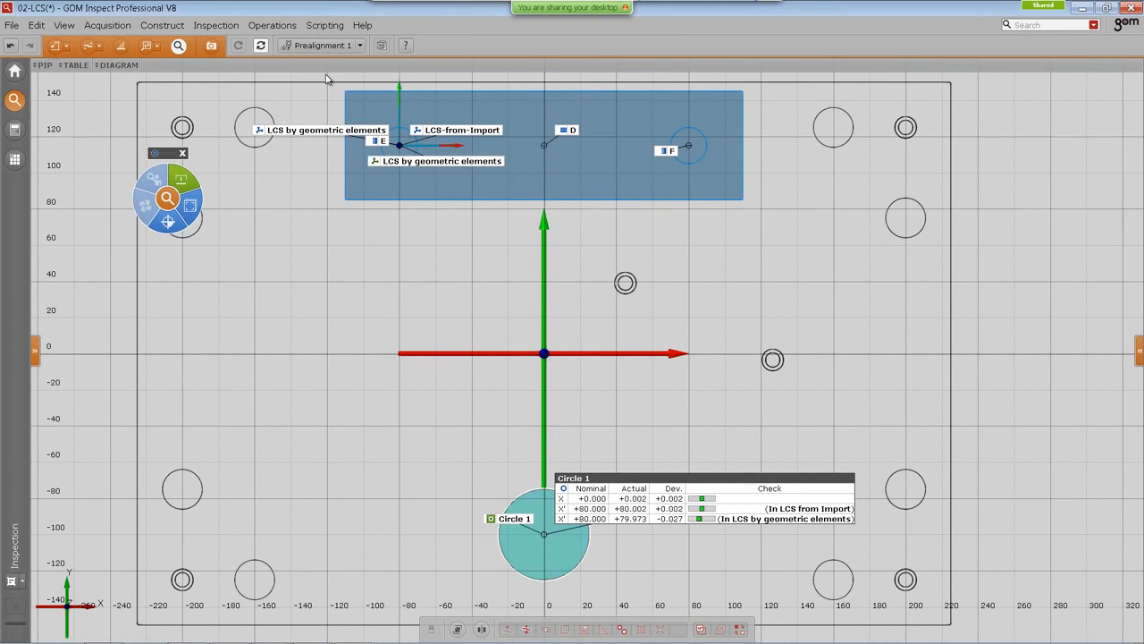
Step: Open the 'In LCS by geometric elements' check, try LCS-from-Import as its coordinate system, switch back, and cancel
{"action": "left_click", "coordinate": [662, 518]}
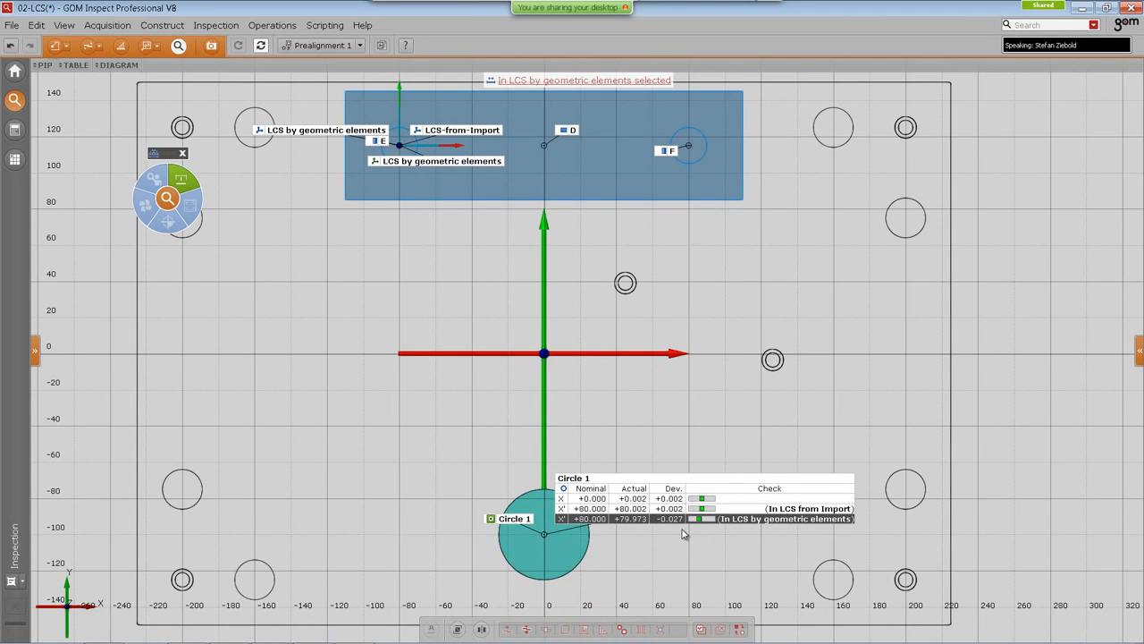
{"action": "key", "text": "F4"}
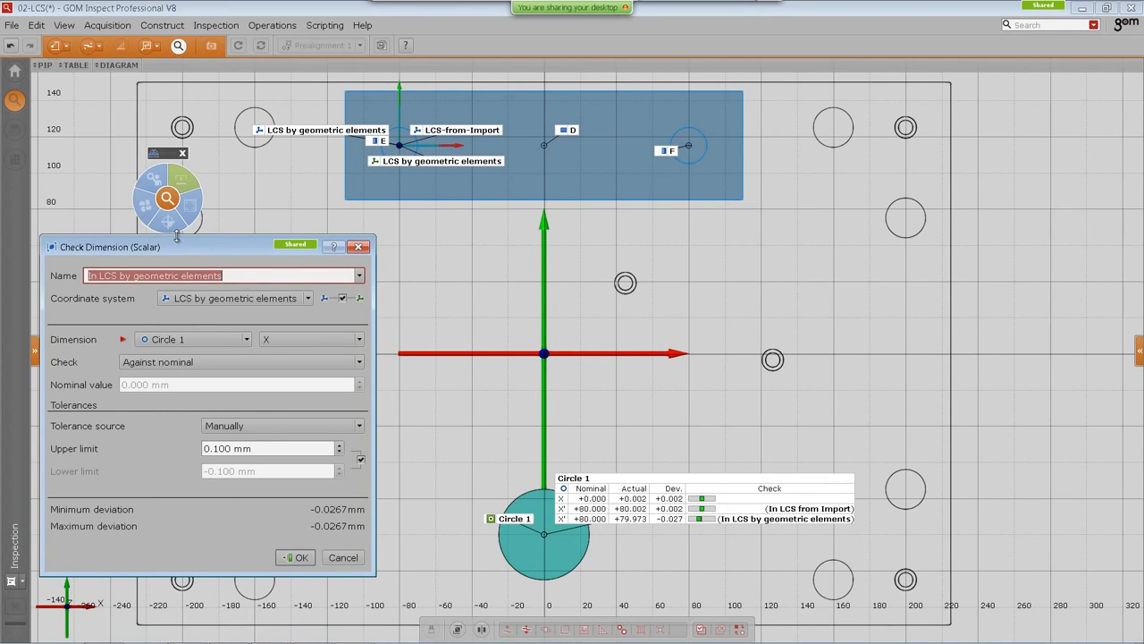
{"action": "left_click_drag", "start_coordinate": [190, 249], "coordinate": [219, 239]}
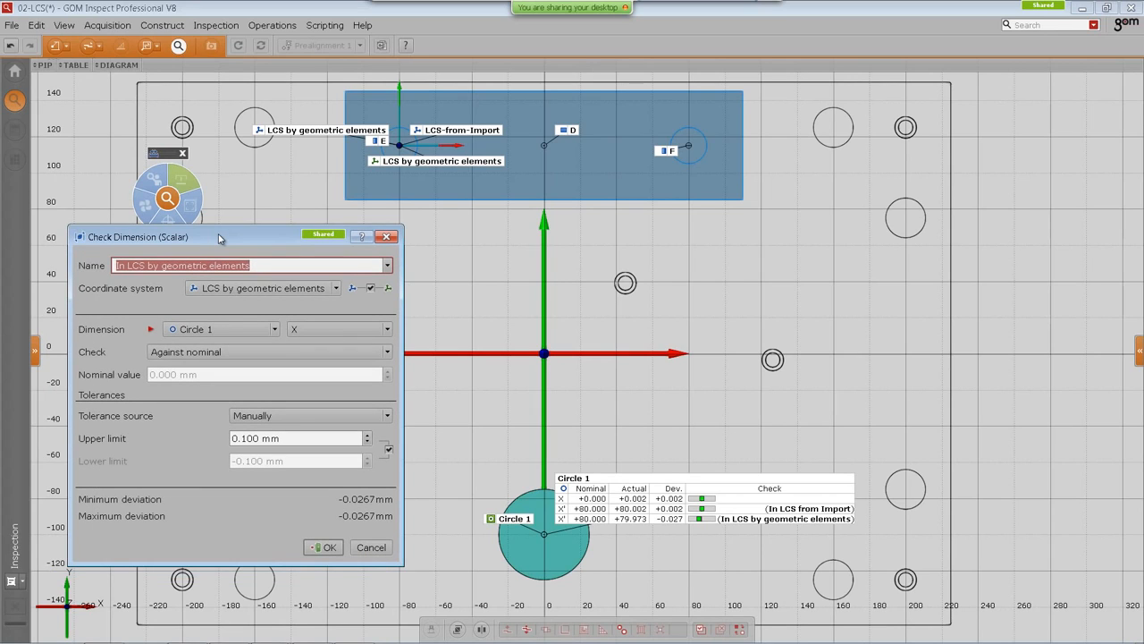
{"action": "left_click", "coordinate": [351, 287]}
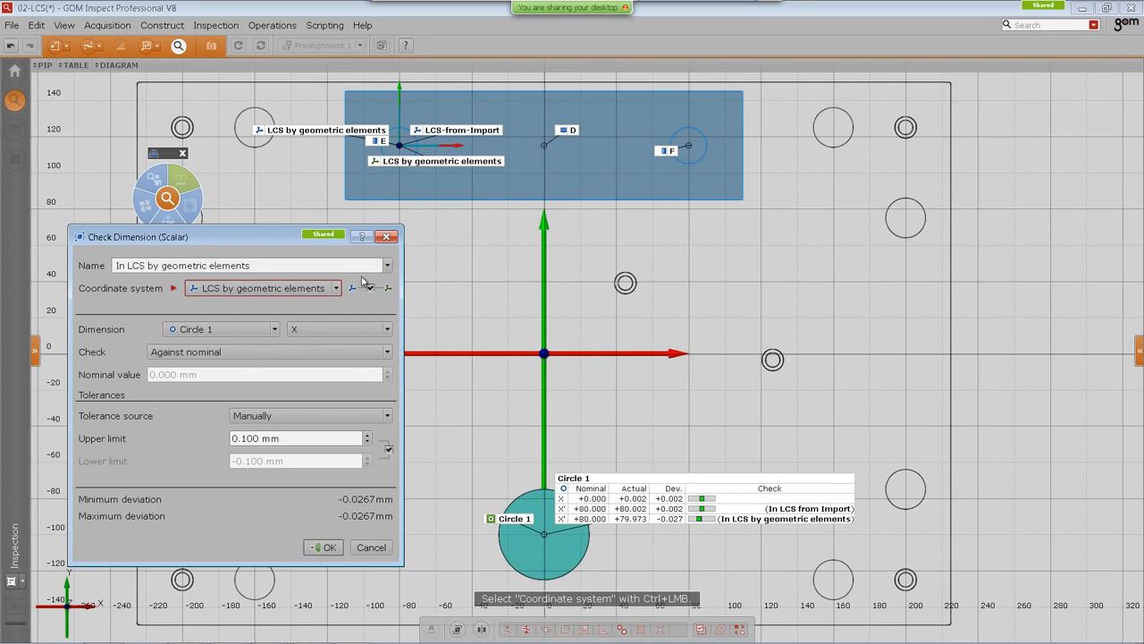
{"action": "left_click", "coordinate": [329, 285]}
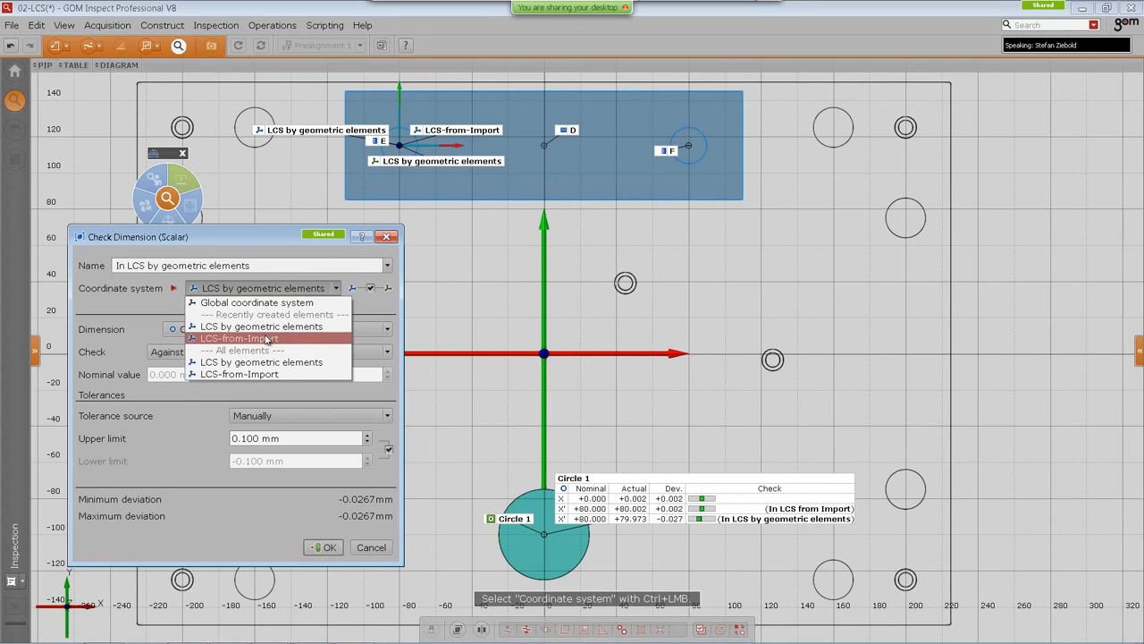
{"action": "left_click", "coordinate": [208, 344]}
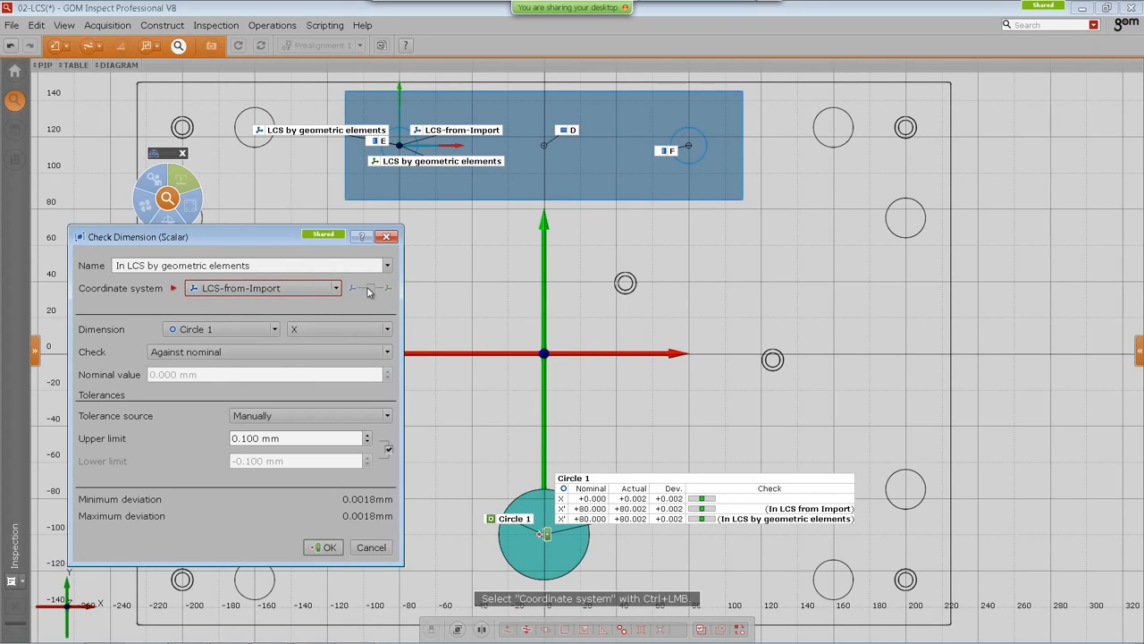
{"action": "left_click", "coordinate": [313, 291]}
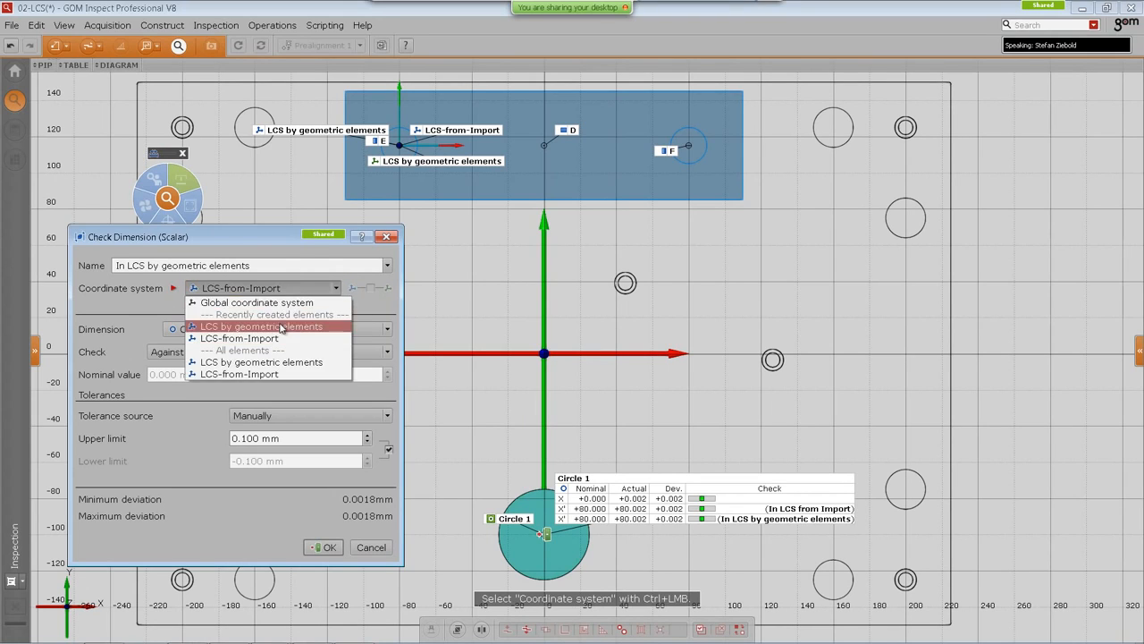
{"action": "left_click", "coordinate": [285, 327]}
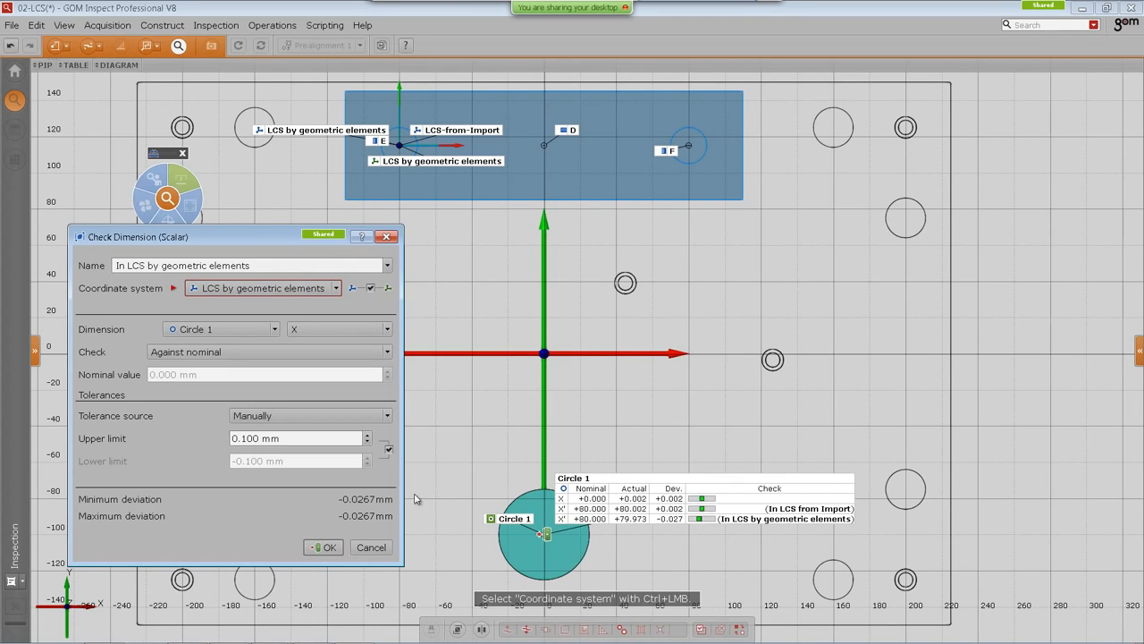
{"action": "left_click", "coordinate": [371, 547]}
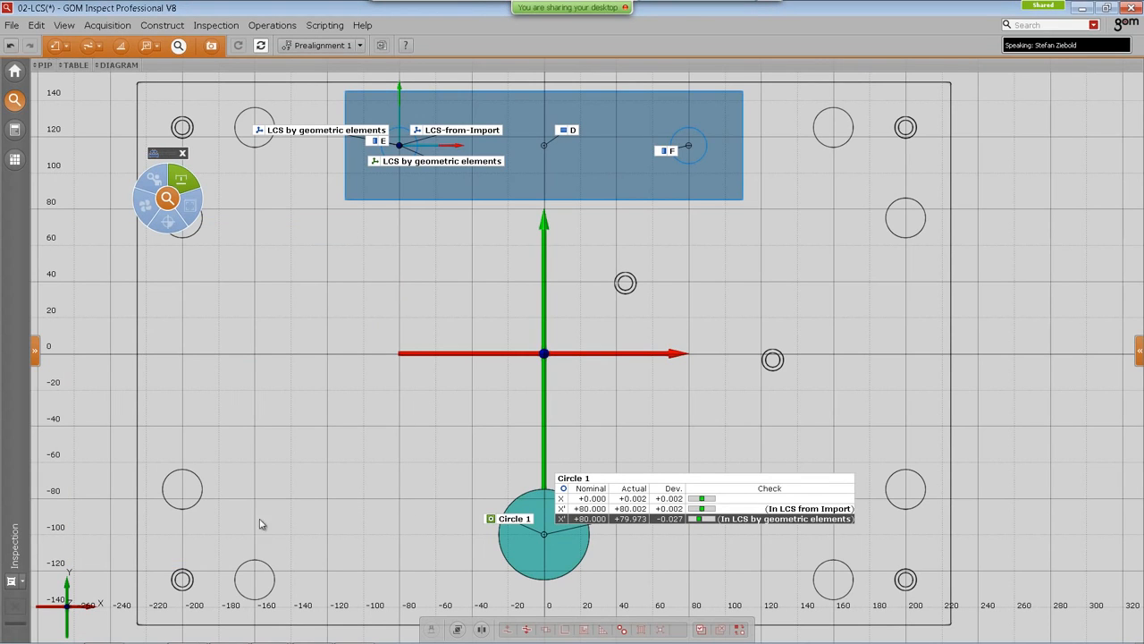
Step: Open the video film_3_without_linking-alignment_dependent from the 02-LCS-Dimensions folder and play it
{"action": "mouse_move", "coordinate": [229, 641]}
{"action": "left_click", "coordinate": [105, 630]}
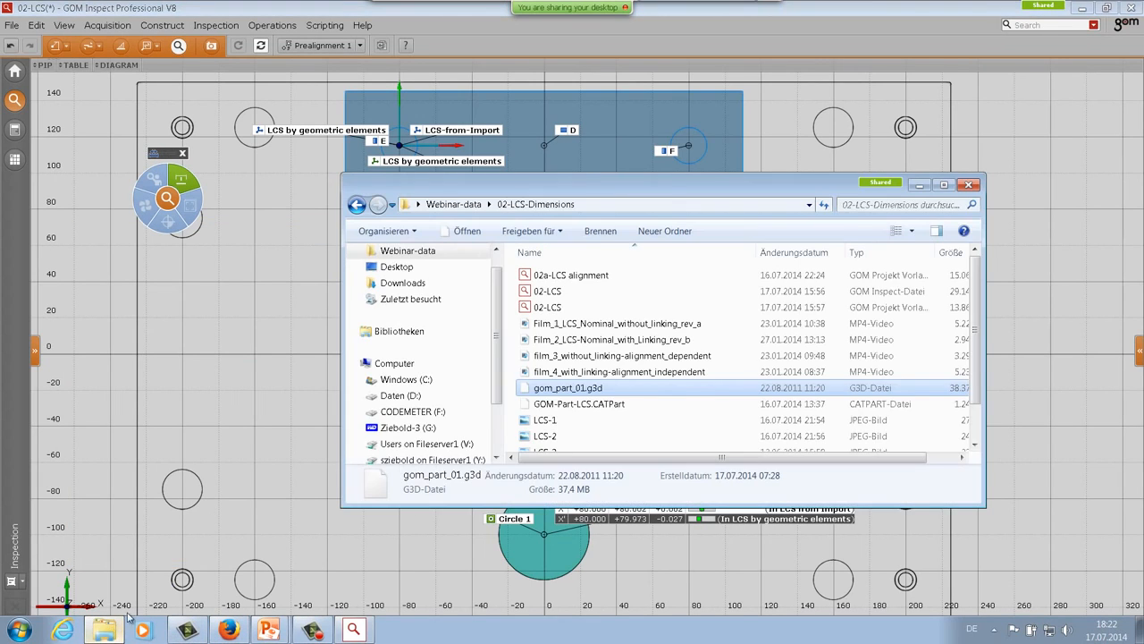
{"action": "double_click", "coordinate": [616, 355]}
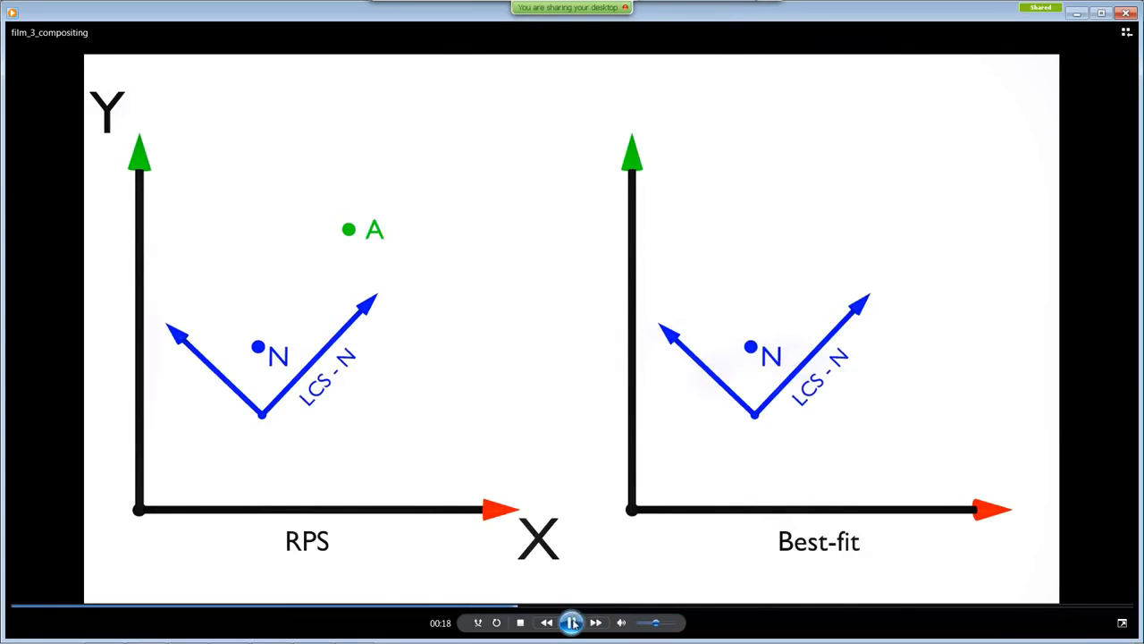
{"action": "left_click", "coordinate": [572, 622]}
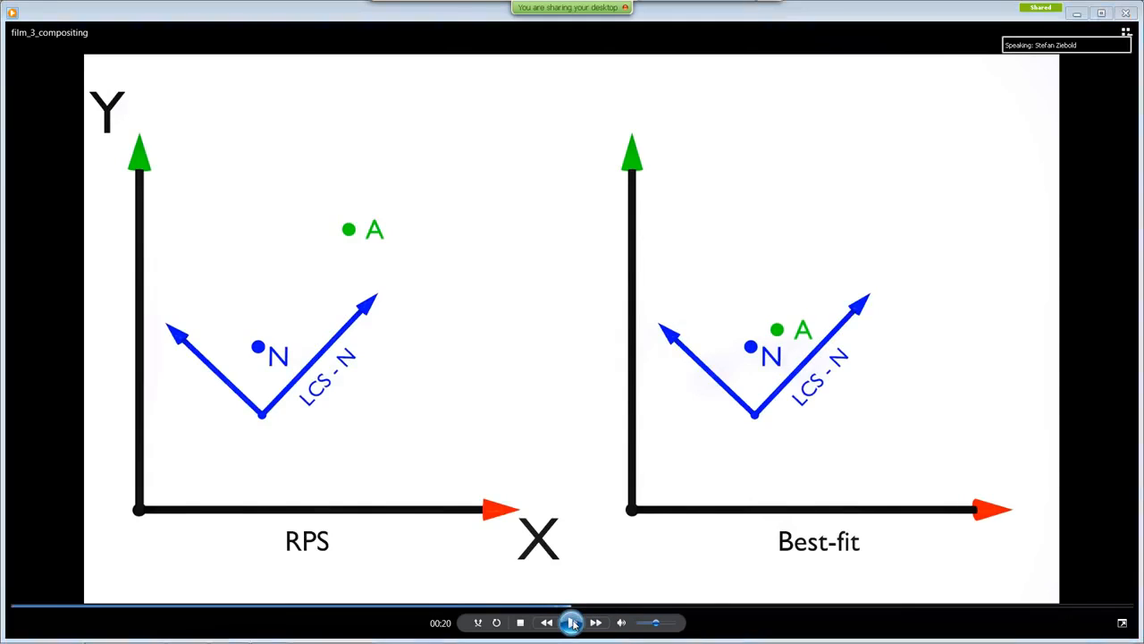
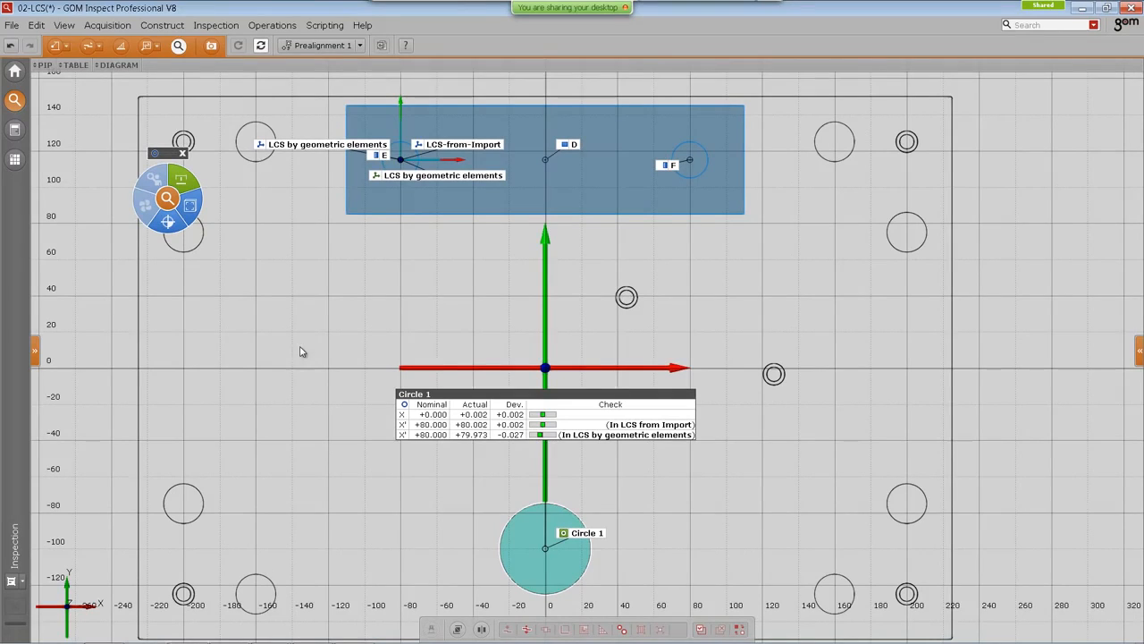
Step: Remove the labels of datums E, D and F from the 3D view
{"action": "left_click", "coordinate": [390, 161]}
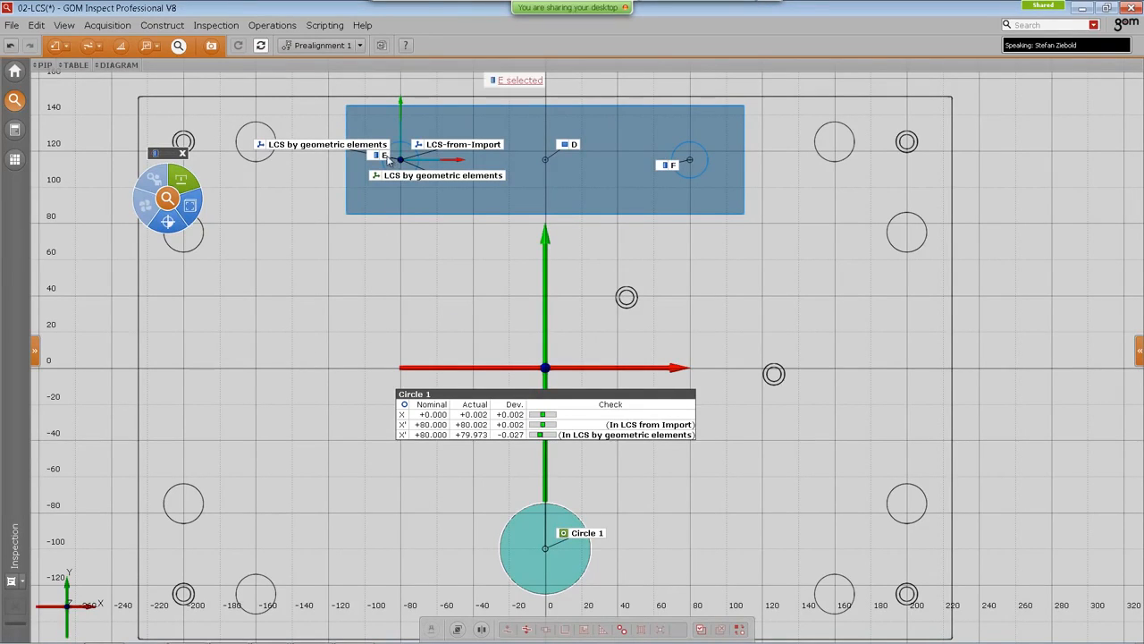
{"action": "left_click", "coordinate": [569, 144], "text": "ctrl"}
{"action": "left_click", "coordinate": [669, 165], "text": "ctrl"}
{"action": "key", "text": "Delete"}
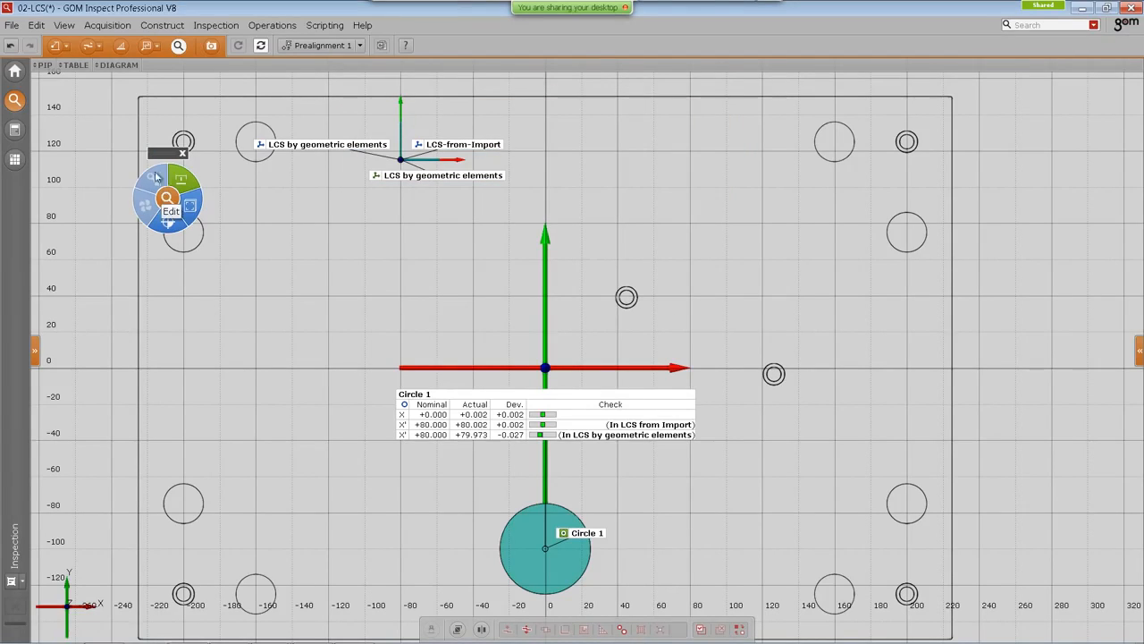
Step: Consult the datum drawing on the report page, then return to the inspection workspace
{"action": "left_click", "coordinate": [15, 130]}
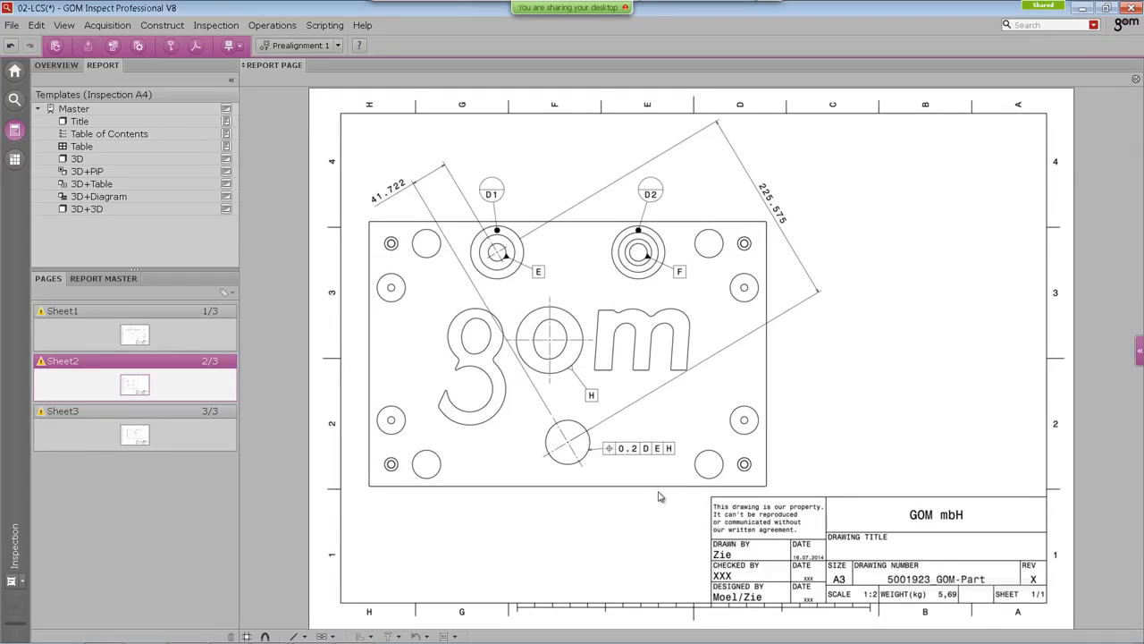
{"action": "left_click", "coordinate": [14, 101]}
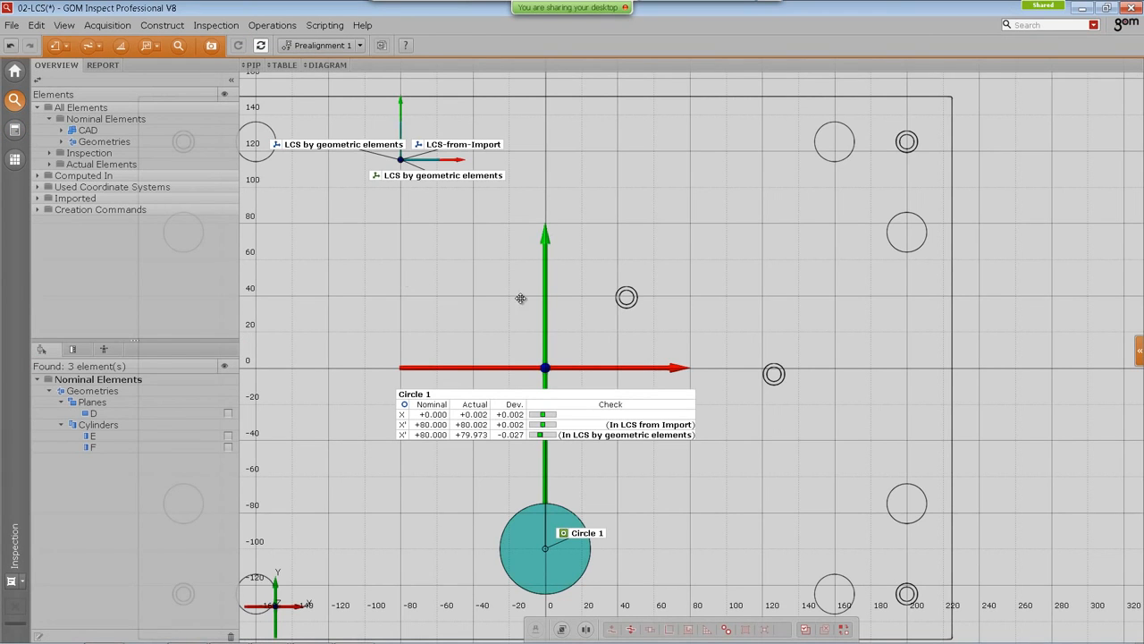
Step: Show datum plane D and datum cylinder E in the 3D view from the nominal geometries in the element tree
{"action": "left_click", "coordinate": [64, 141]}
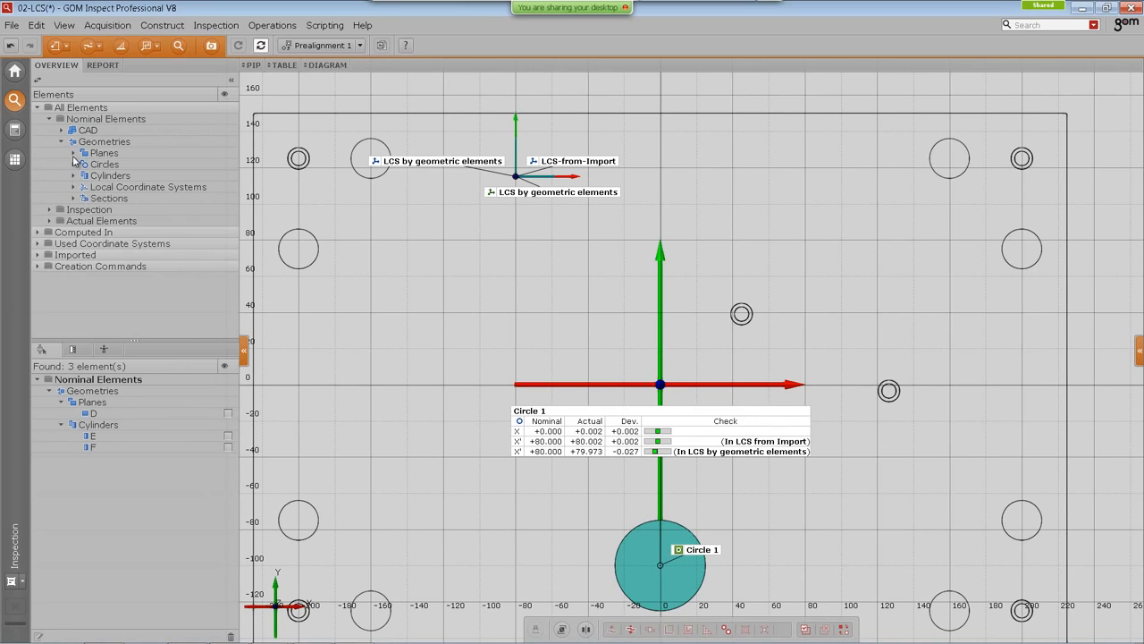
{"action": "left_click", "coordinate": [73, 153]}
{"action": "left_click", "coordinate": [73, 186]}
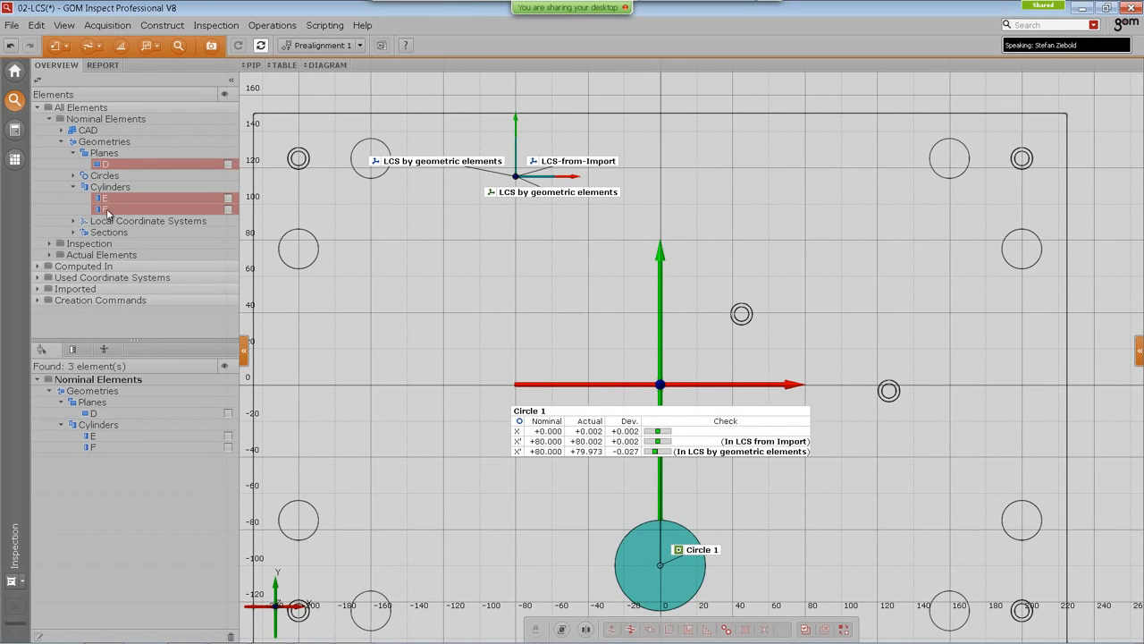
{"action": "left_click", "coordinate": [109, 166]}
{"action": "left_click_drag", "start_coordinate": [103, 166], "coordinate": [416, 231]}
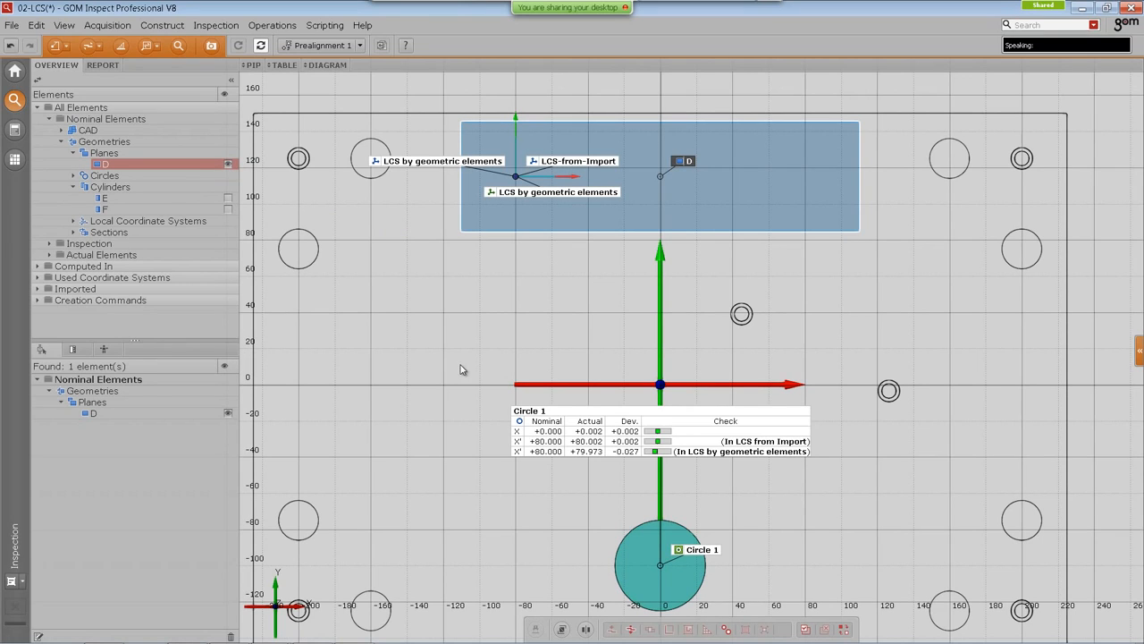
{"action": "left_click_drag", "start_coordinate": [102, 198], "coordinate": [474, 249]}
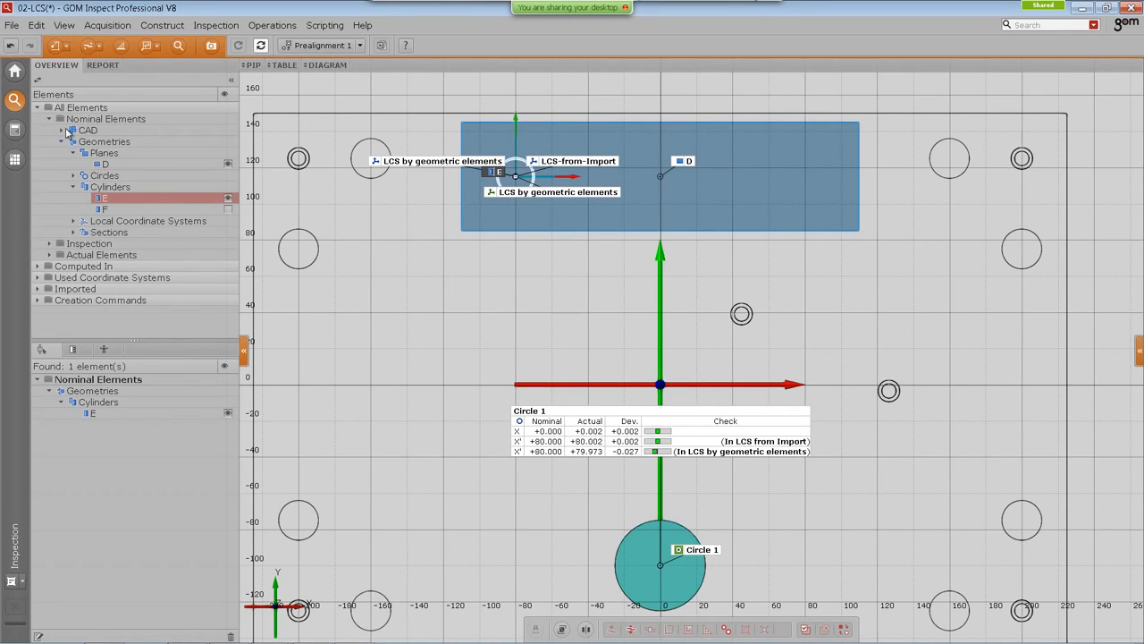
Step: Show the CAD part GOM-Part-LCS in the 3D view and orbit it to a perspective view
{"action": "left_click", "coordinate": [61, 130]}
{"action": "left_click_drag", "start_coordinate": [120, 141], "coordinate": [631, 471]}
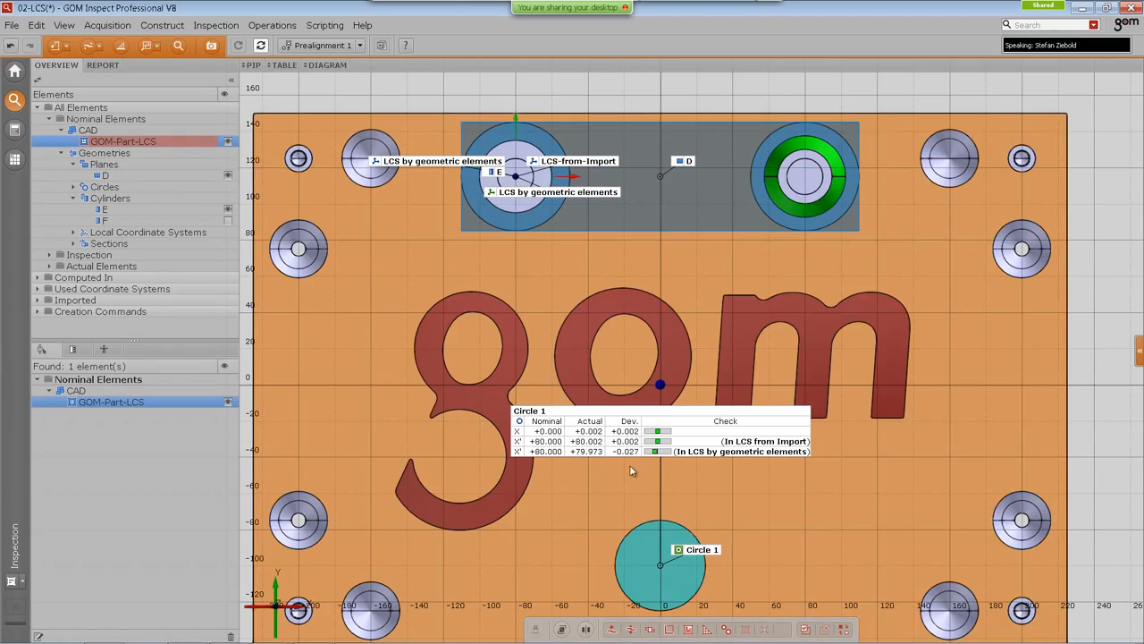
{"action": "left_click_drag", "start_coordinate": [648, 315], "coordinate": [636, 255]}
{"action": "left_click_drag", "start_coordinate": [613, 374], "coordinate": [638, 357]}
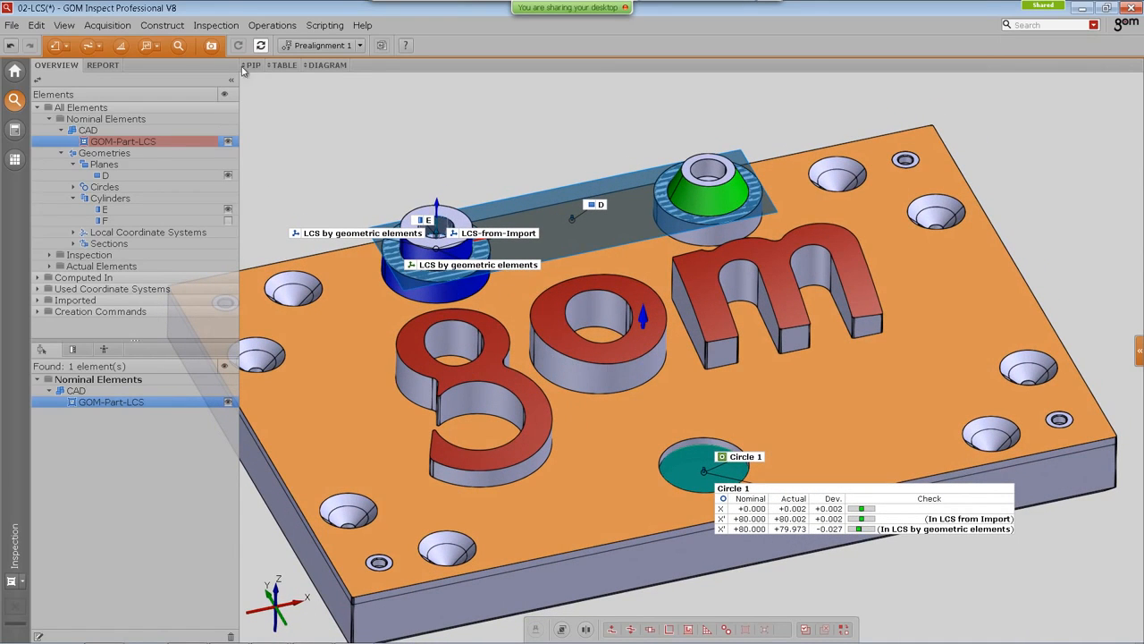
Step: Construct an auto 3D nominal cylinder on the inner bore of the 'o' letter and rename it H
{"action": "left_click", "coordinate": [161, 25]}
{"action": "mouse_move", "coordinate": [259, 182]}
{"action": "left_click", "coordinate": [358, 183]}
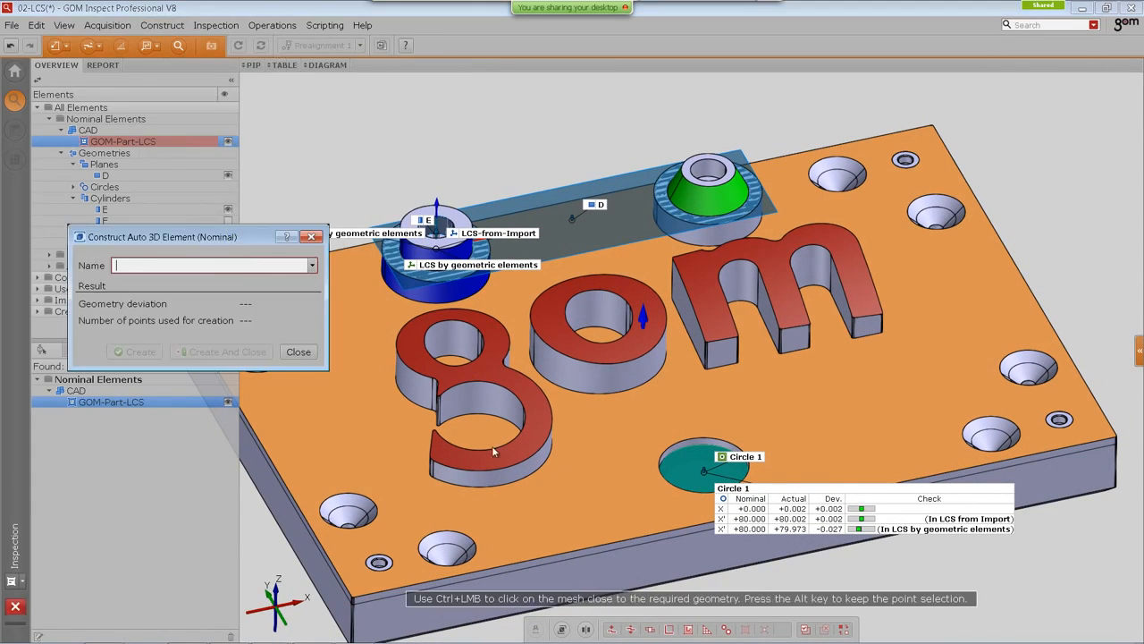
{"action": "left_click", "coordinate": [570, 382], "text": "ctrl"}
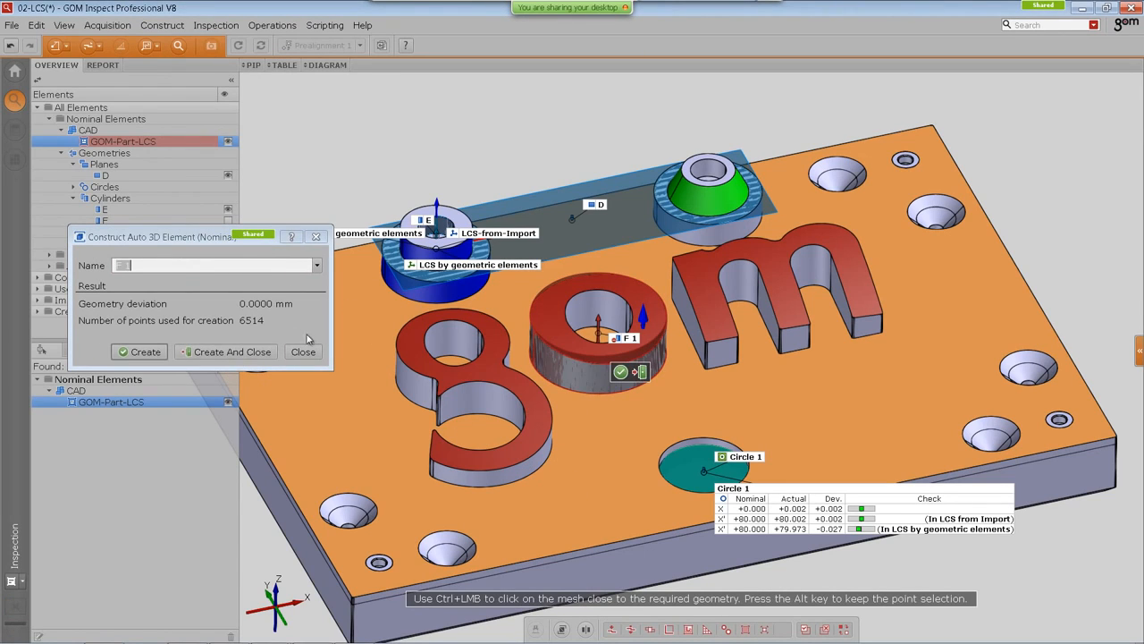
{"action": "left_click", "coordinate": [201, 351]}
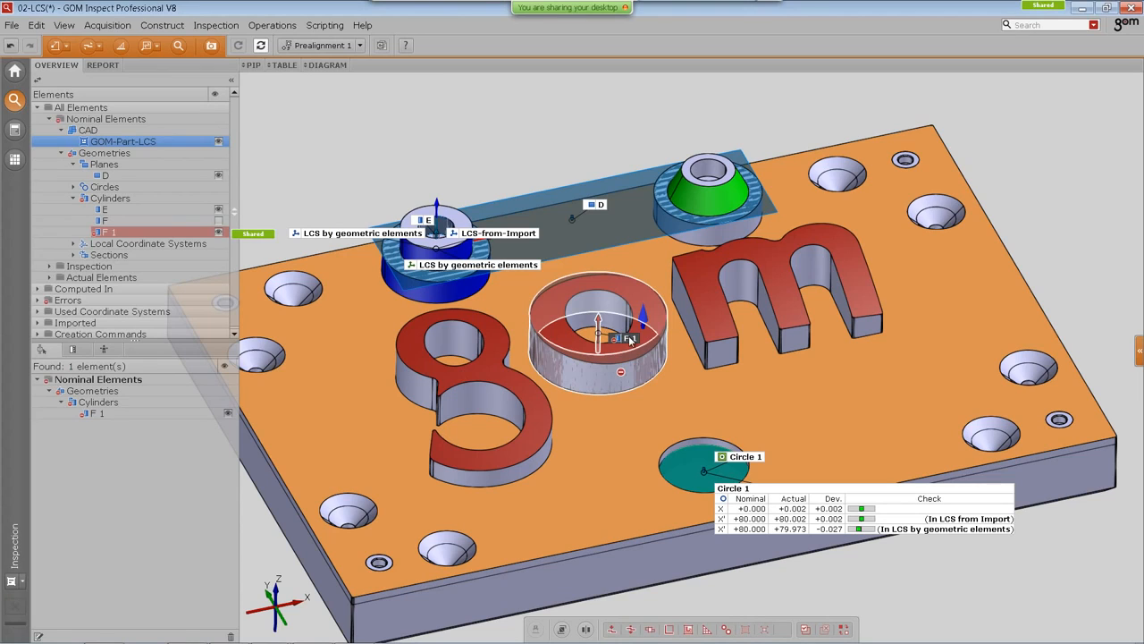
{"action": "key", "text": "F2"}
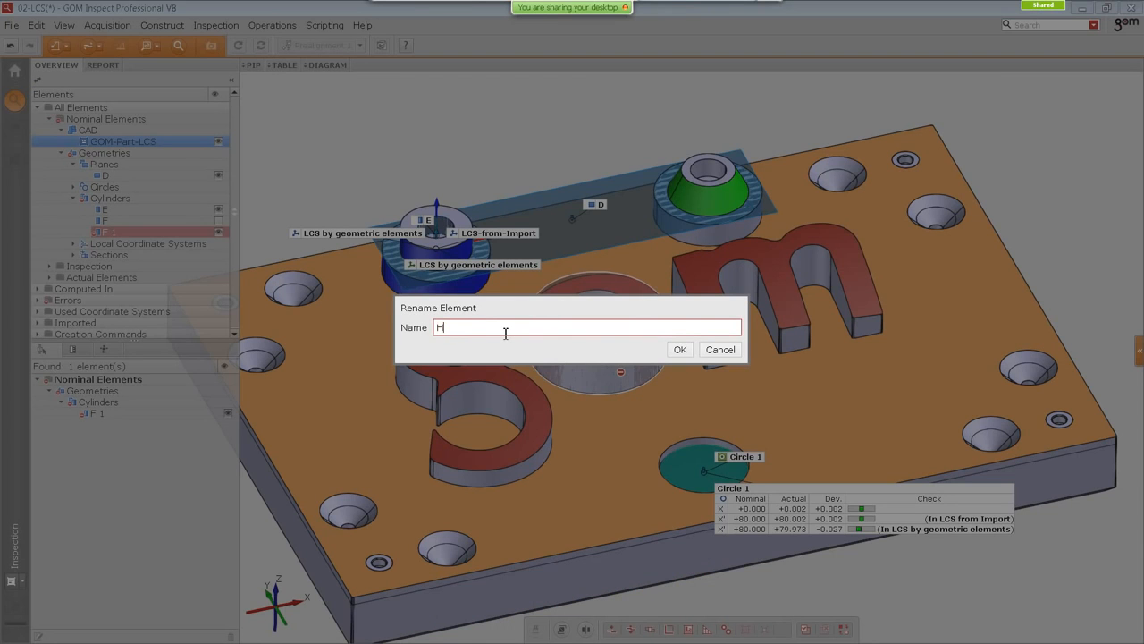
{"action": "type", "text": "H"}
{"action": "key", "text": "Return"}
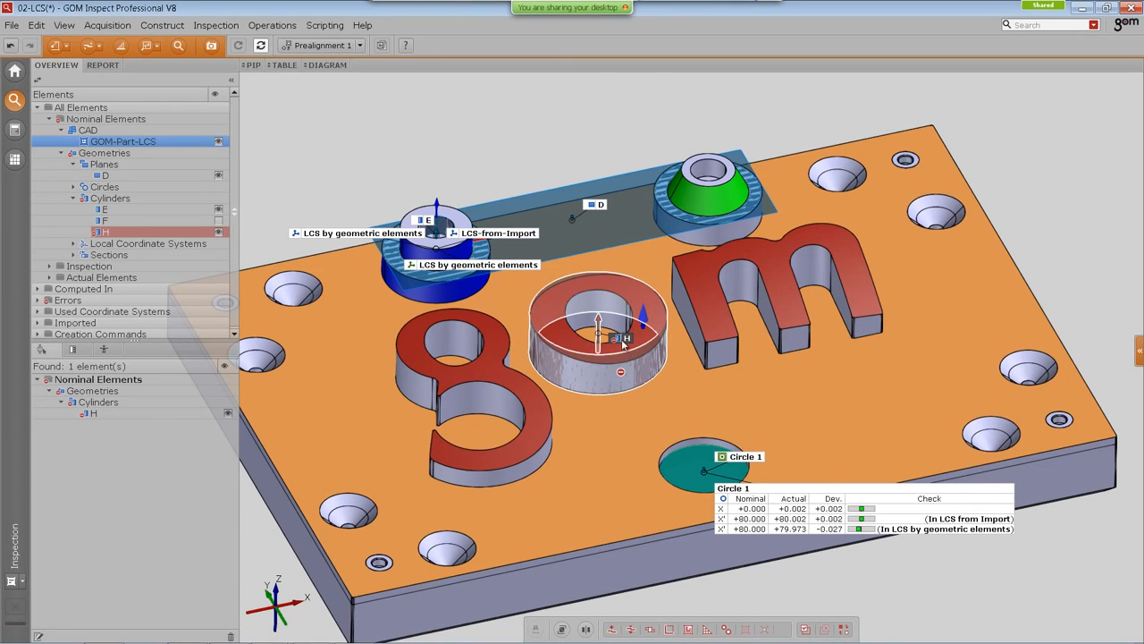
Step: Set cylinder H's measuring principle to Fitting Element with Gaussian best-fit and 3 sigma
{"action": "left_click_drag", "start_coordinate": [623, 344], "coordinate": [606, 296]}
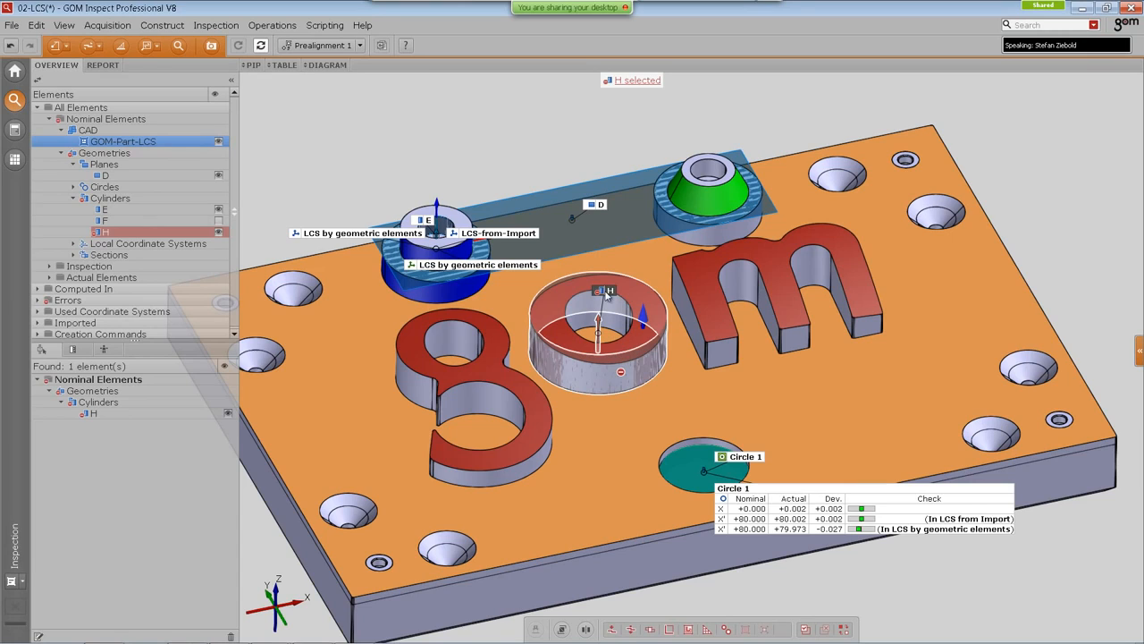
{"action": "right_click", "coordinate": [642, 256]}
{"action": "mouse_move", "coordinate": [657, 242]}
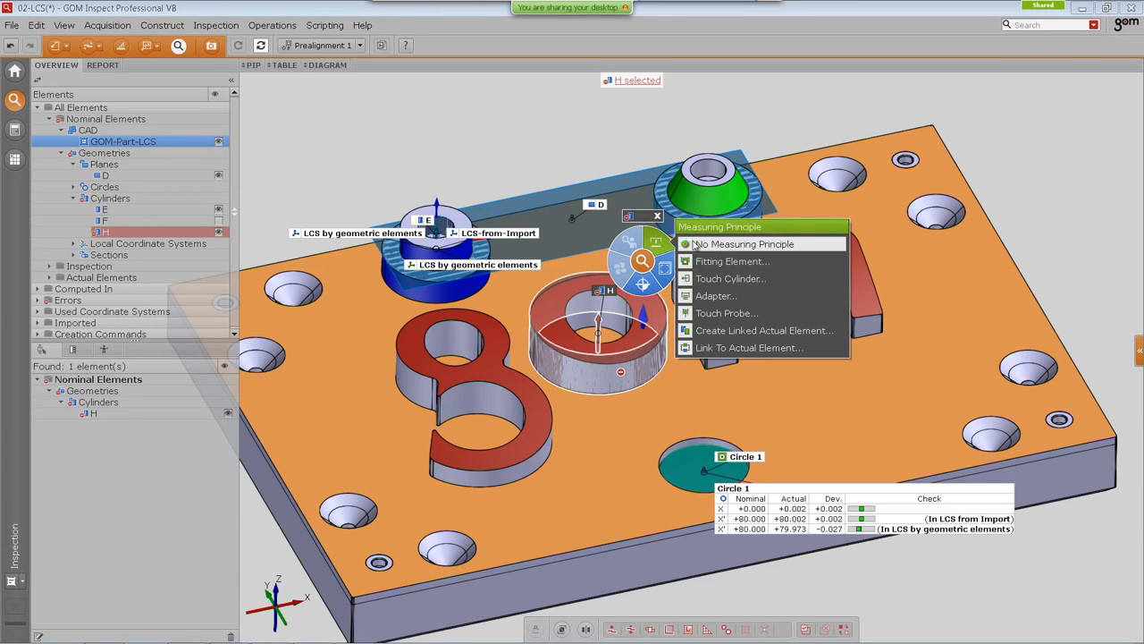
{"action": "left_click", "coordinate": [733, 261]}
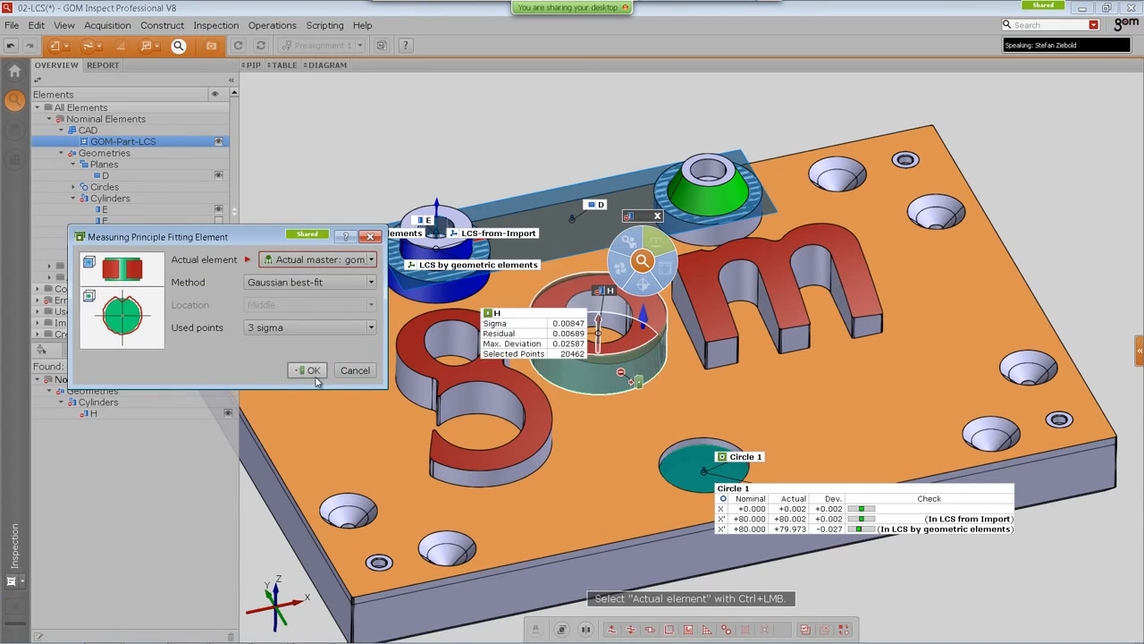
{"action": "left_click", "coordinate": [311, 370]}
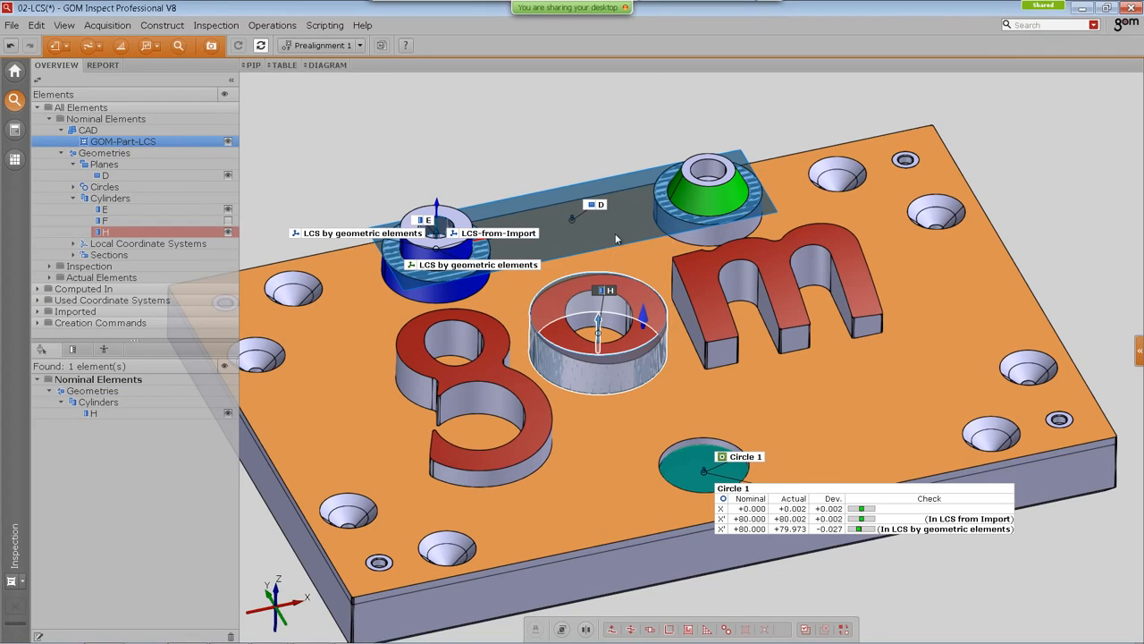
Step: Hide the existing local coordinate system labels and axes from the 3D view
{"action": "left_click", "coordinate": [456, 268]}
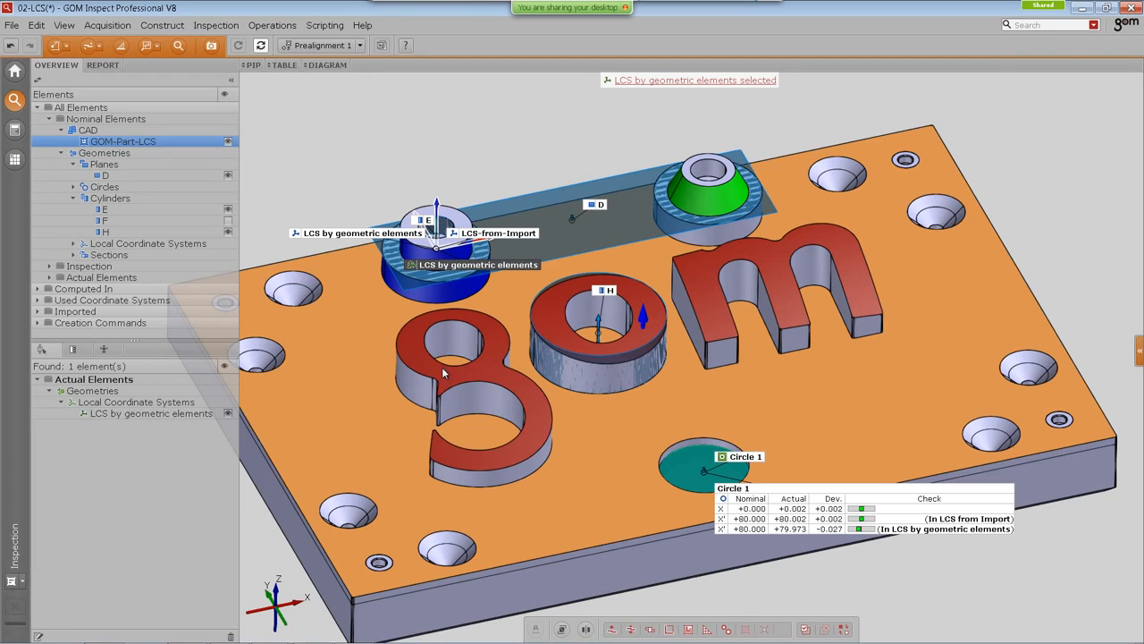
{"action": "left_click", "coordinate": [483, 234]}
{"action": "left_click", "coordinate": [376, 234]}
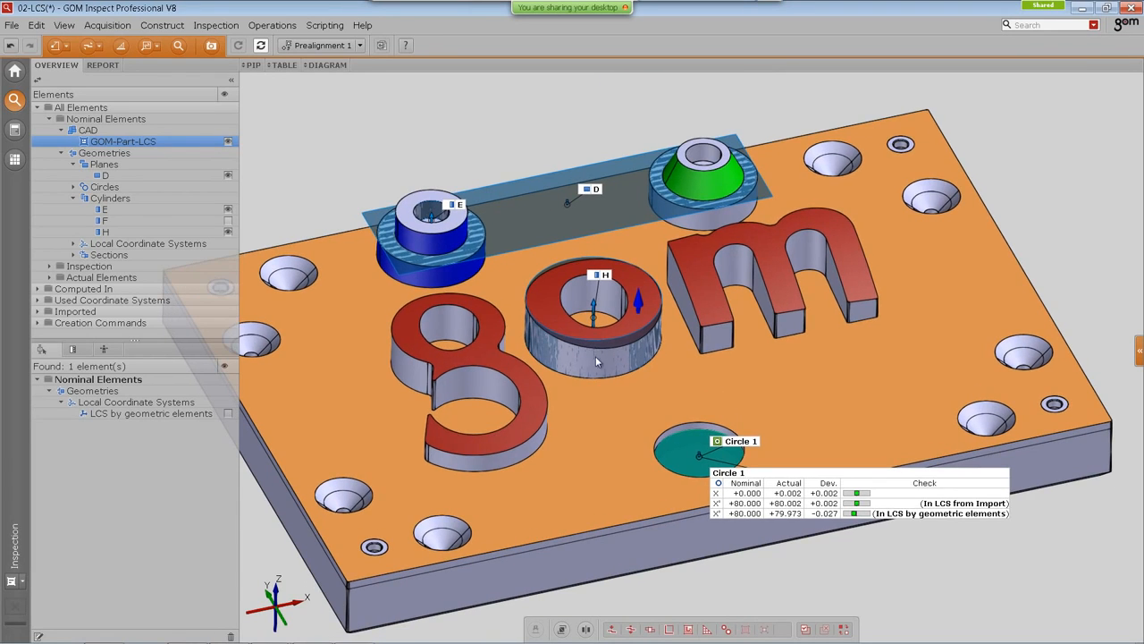
Step: Start a coordinate system by geometric elements, picking D as element 1, E as element 2 and H as element 3
{"action": "left_click", "coordinate": [162, 25]}
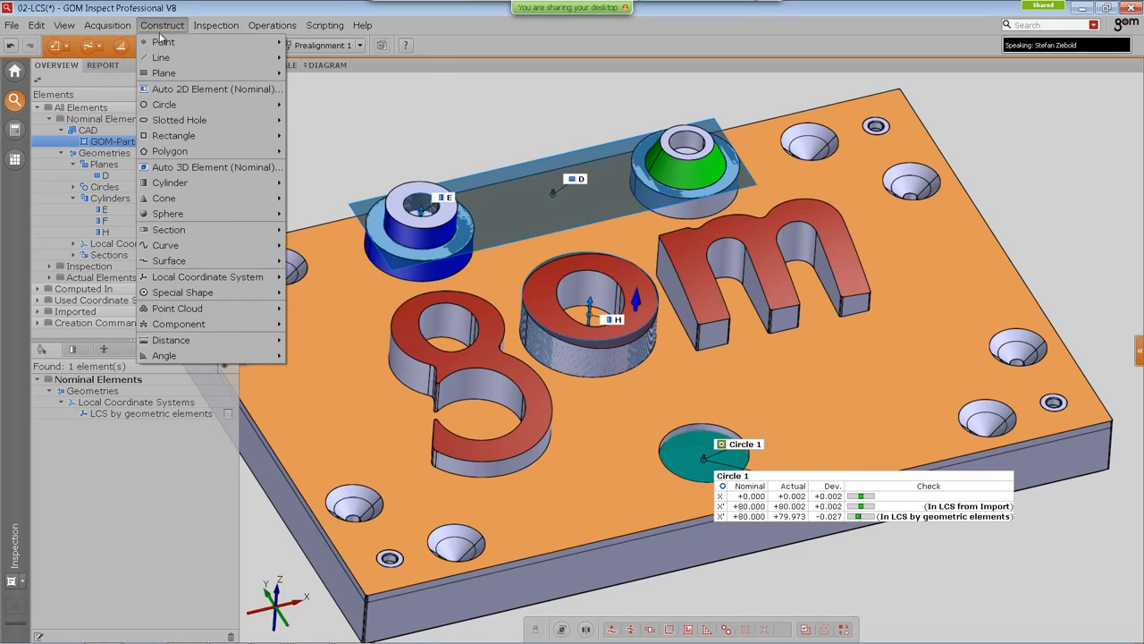
{"action": "mouse_move", "coordinate": [197, 282]}
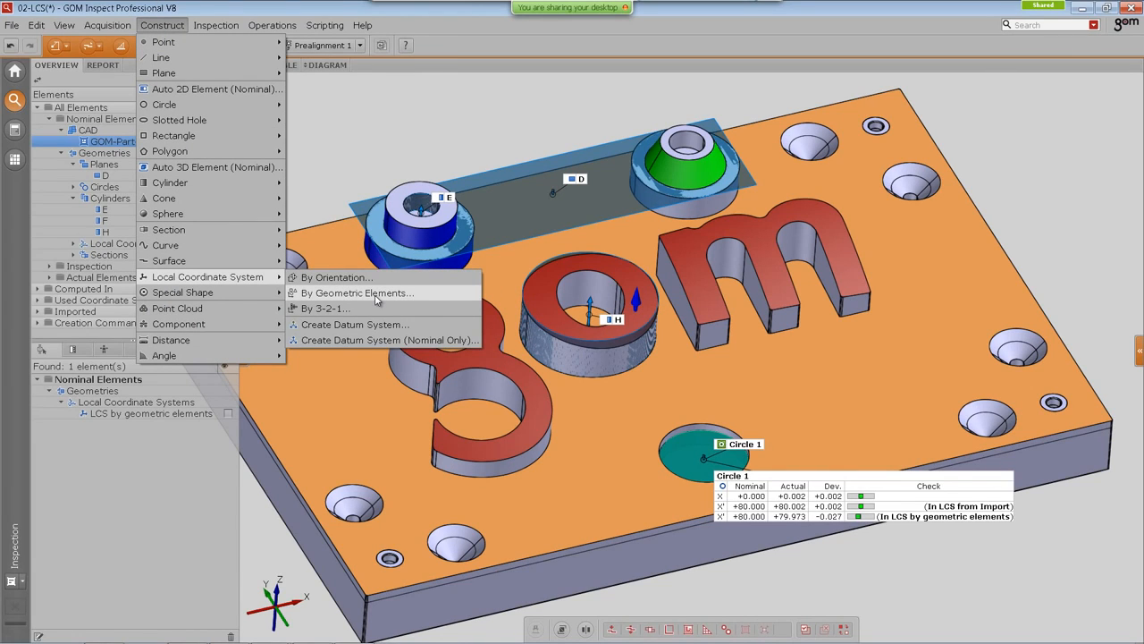
{"action": "left_click", "coordinate": [376, 293]}
{"action": "left_click_drag", "start_coordinate": [225, 241], "coordinate": [207, 232]}
{"action": "left_click", "coordinate": [579, 182], "text": "ctrl"}
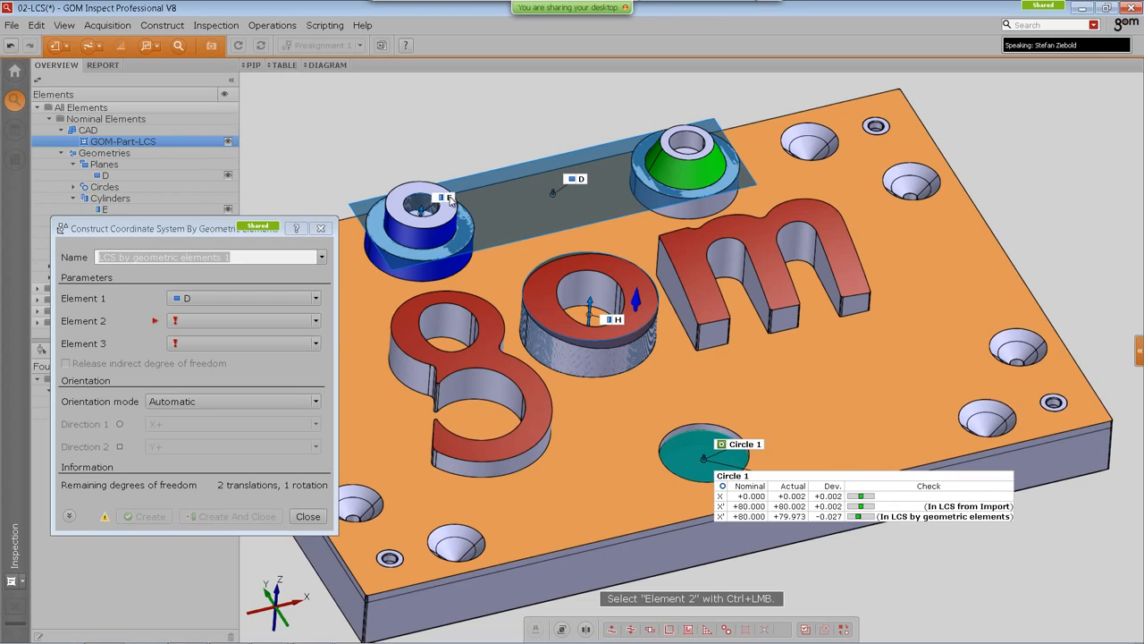
{"action": "left_click", "coordinate": [450, 200], "text": "ctrl"}
{"action": "left_click", "coordinate": [626, 325], "text": "ctrl"}
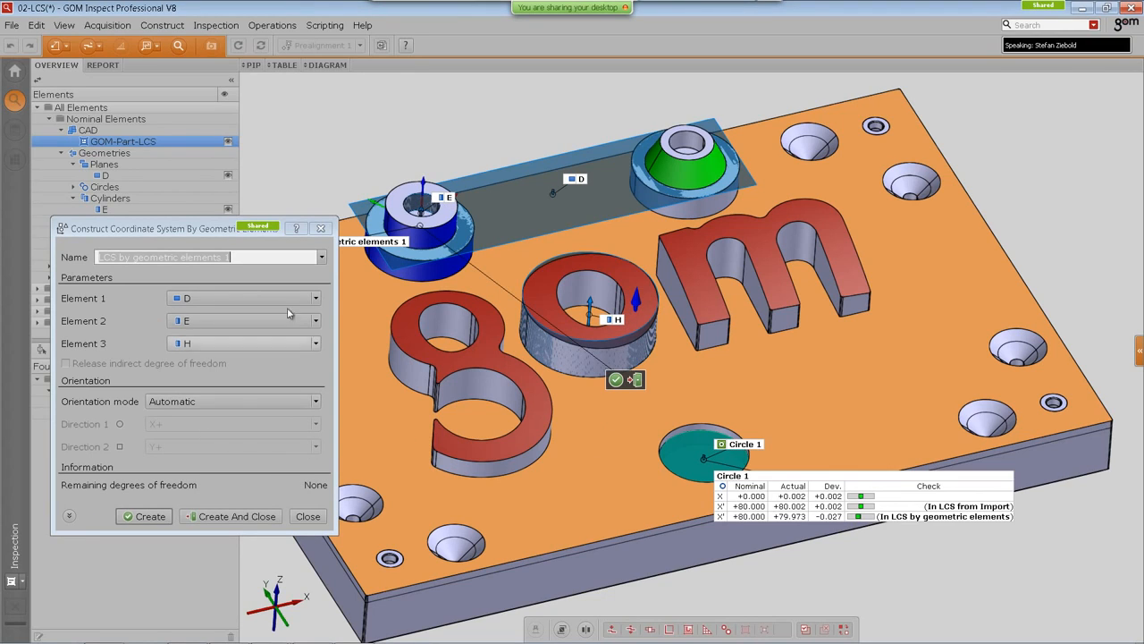
Step: Inspect the previewed coordinate system's axes from above with the CAD part hidden
{"action": "left_click_drag", "start_coordinate": [206, 229], "coordinate": [190, 208]}
{"action": "middle_click_drag", "start_coordinate": [498, 350], "coordinate": [535, 372]}
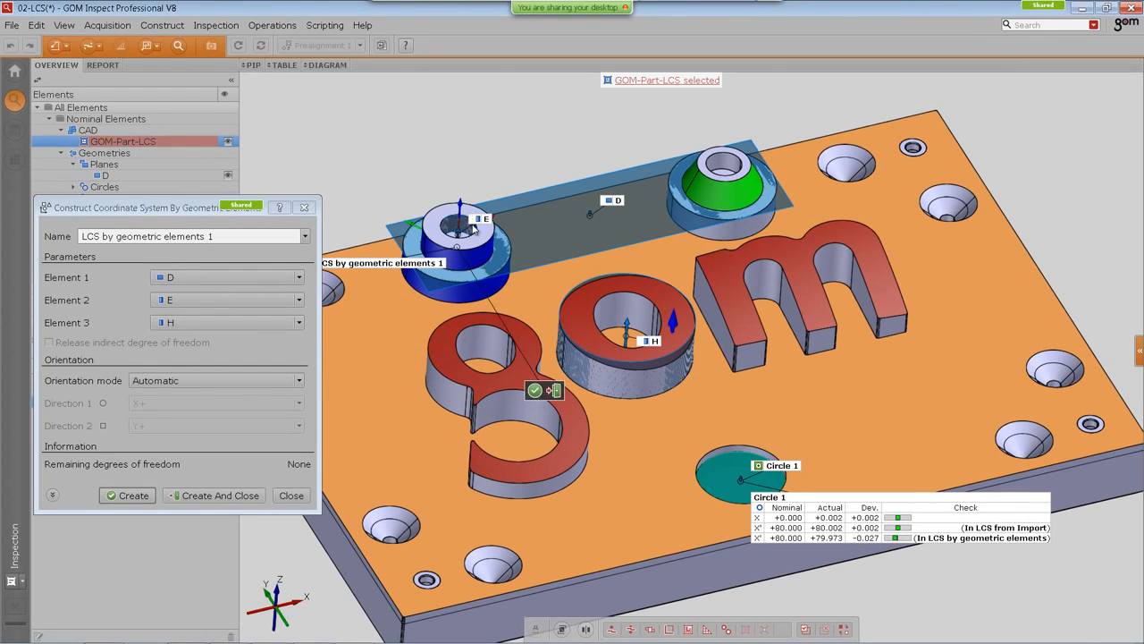
{"action": "scroll", "coordinate": [473, 228], "scroll_direction": "up", "scroll_amount": 10}
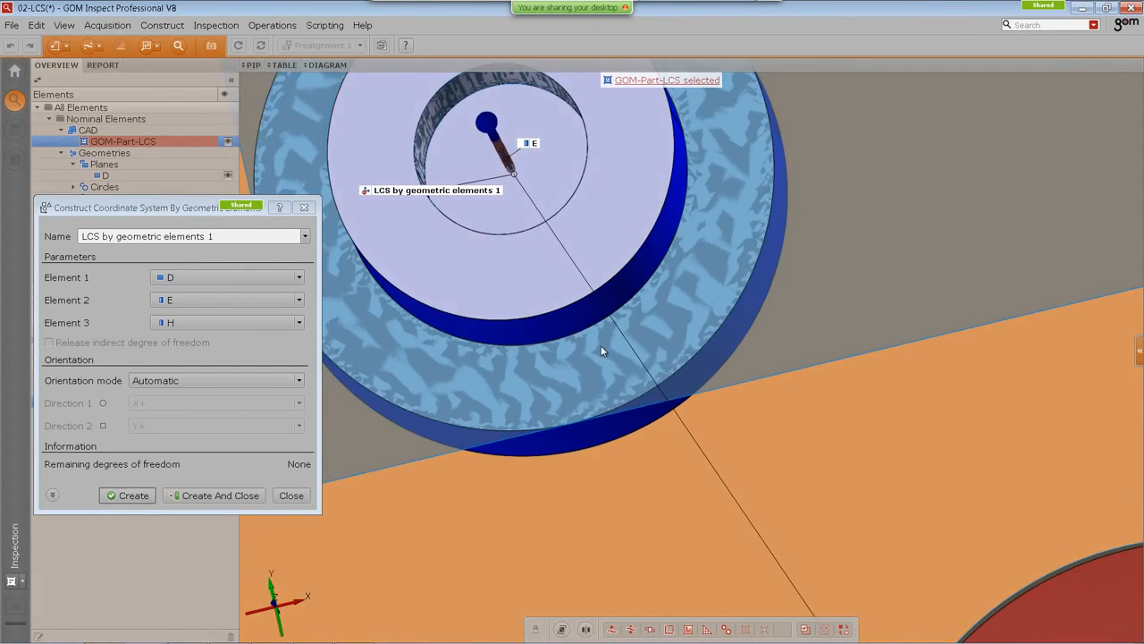
{"action": "scroll", "coordinate": [600, 350], "scroll_direction": "down", "scroll_amount": 4}
{"action": "key", "text": "ctrl+h"}
{"action": "scroll", "coordinate": [650, 450], "scroll_direction": "down", "scroll_amount": 2}
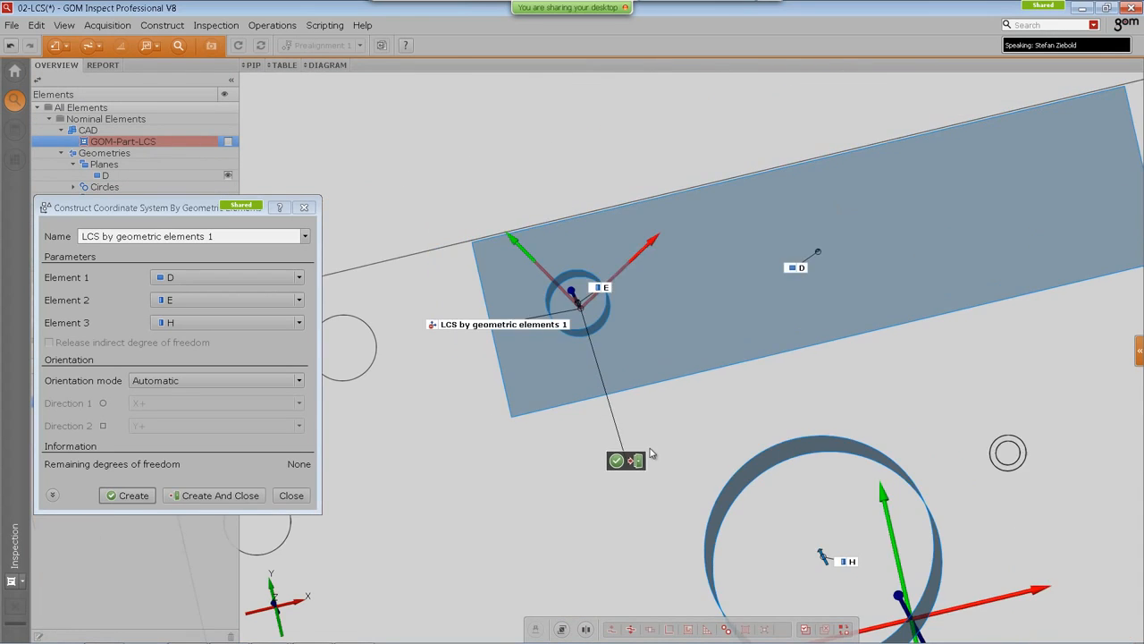
{"action": "right_click_drag", "start_coordinate": [746, 485], "coordinate": [646, 350]}
{"action": "left_click", "coordinate": [645, 348]}
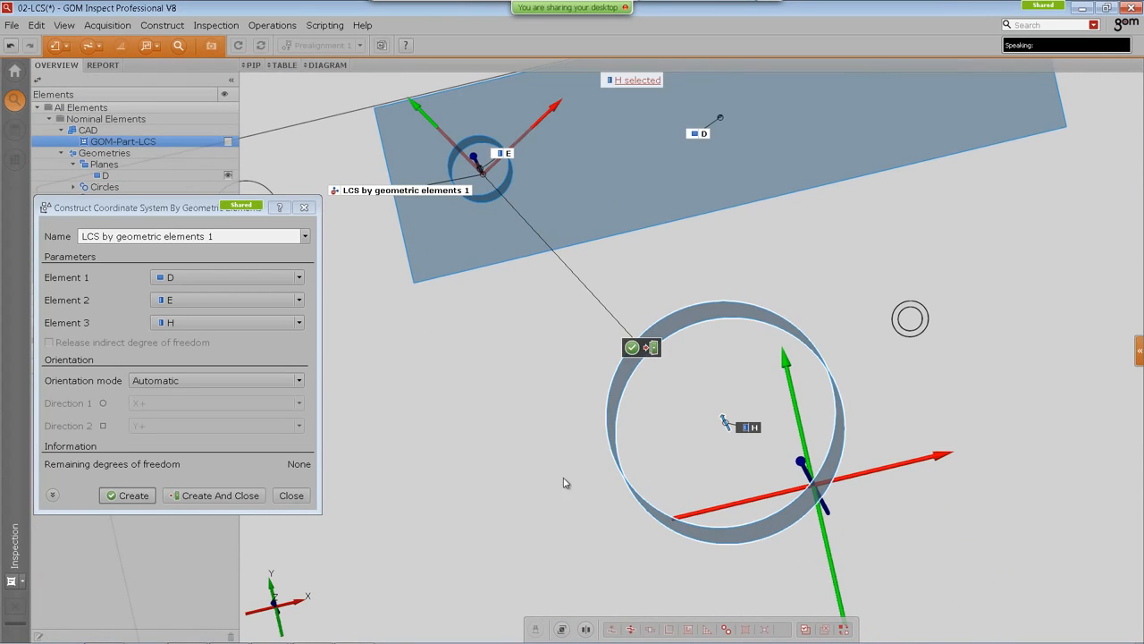
{"action": "left_click", "coordinate": [279, 600]}
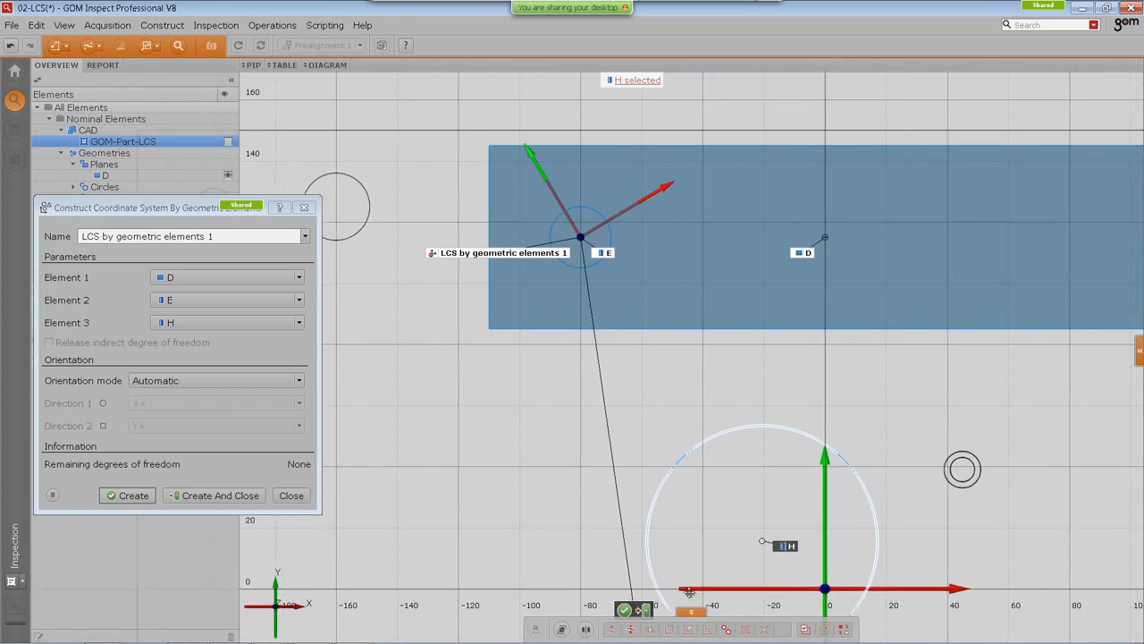
{"action": "left_click", "coordinate": [584, 208]}
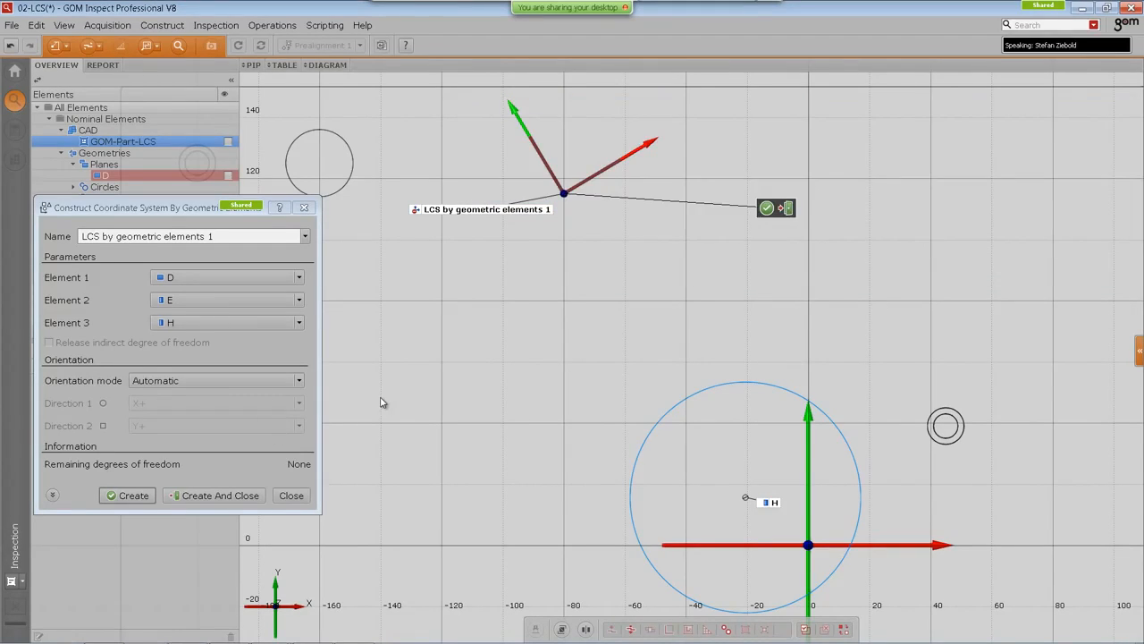
{"action": "right_click_drag", "start_coordinate": [726, 514], "coordinate": [658, 492]}
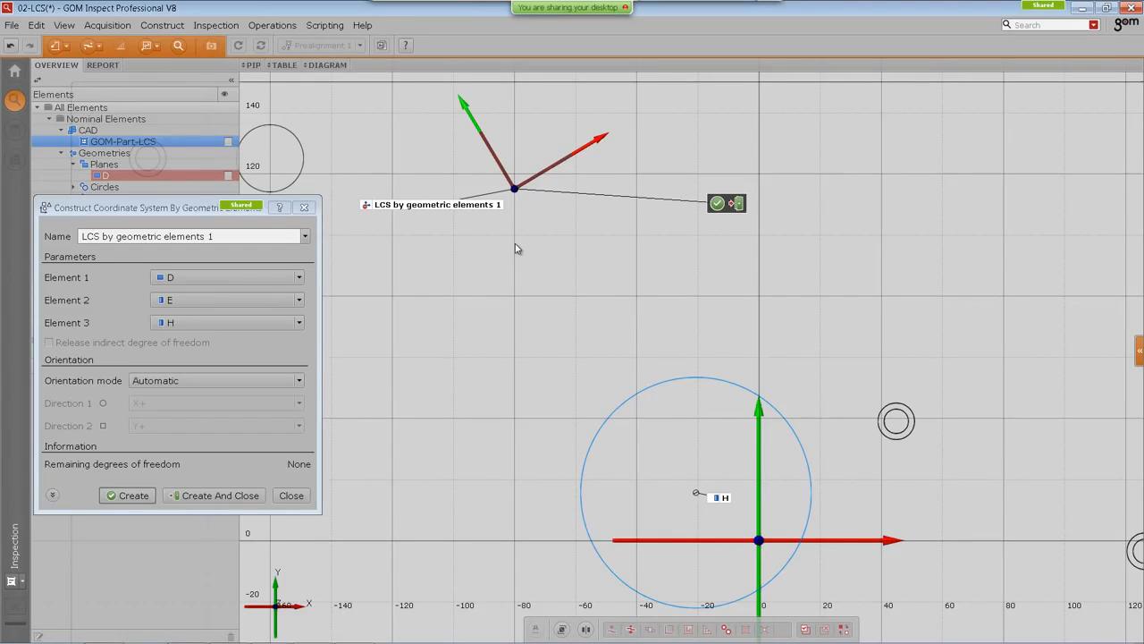
Step: Switch the coordinate system's orientation mode to Manual and orbit to view the previewed axes
{"action": "left_click", "coordinate": [241, 384]}
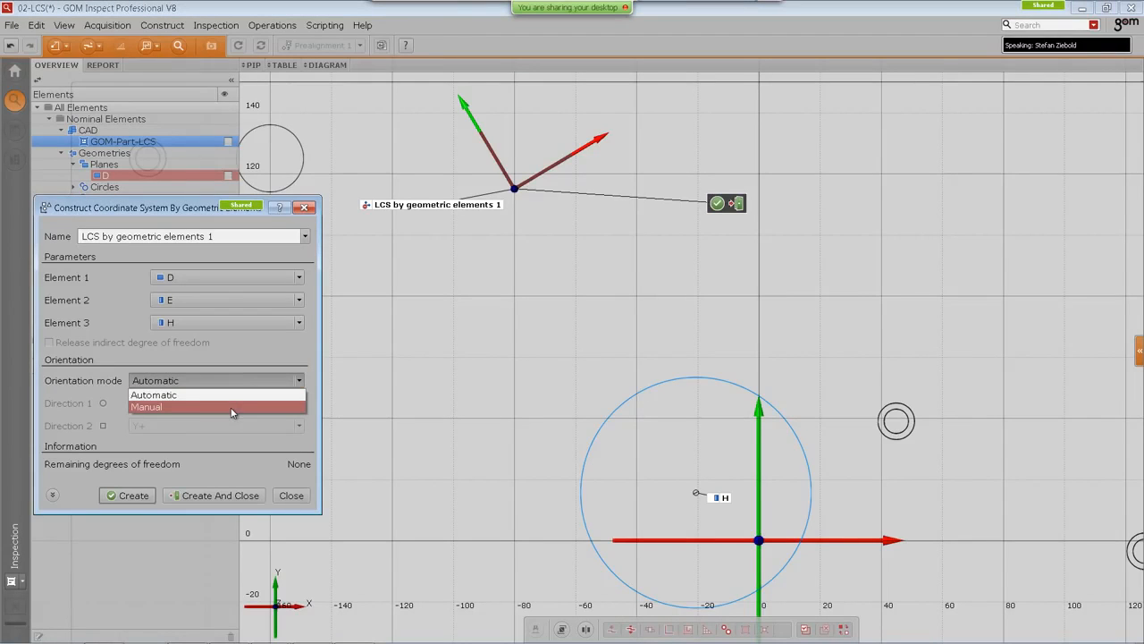
{"action": "left_click", "coordinate": [169, 408]}
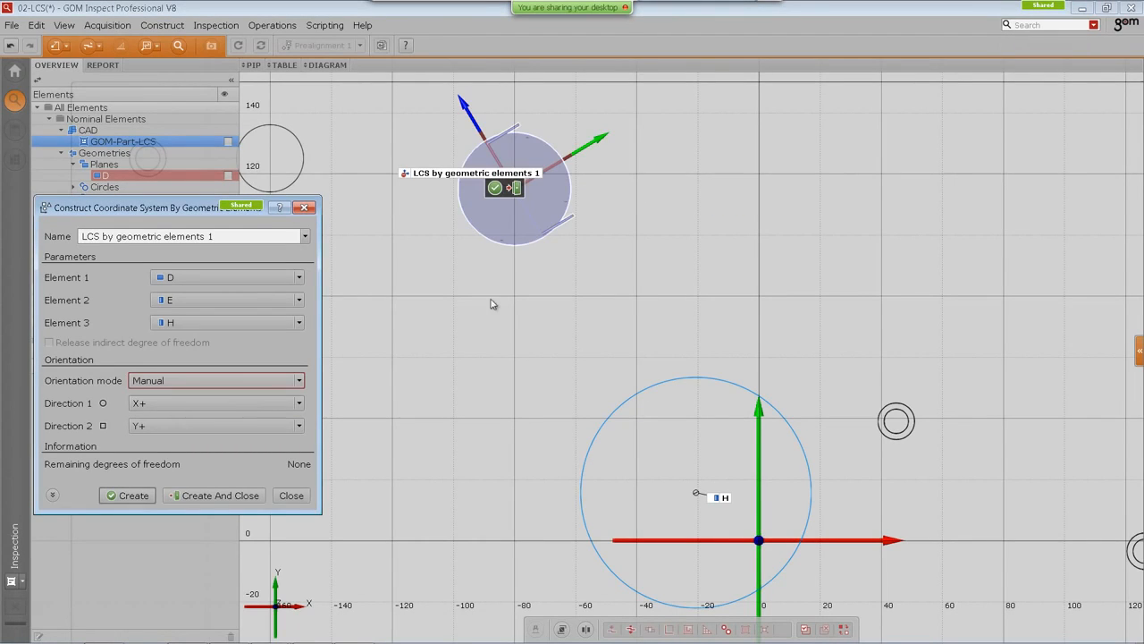
{"action": "left_click_drag", "start_coordinate": [500, 257], "coordinate": [557, 319]}
{"action": "scroll", "coordinate": [582, 394], "scroll_direction": "up", "scroll_amount": 5}
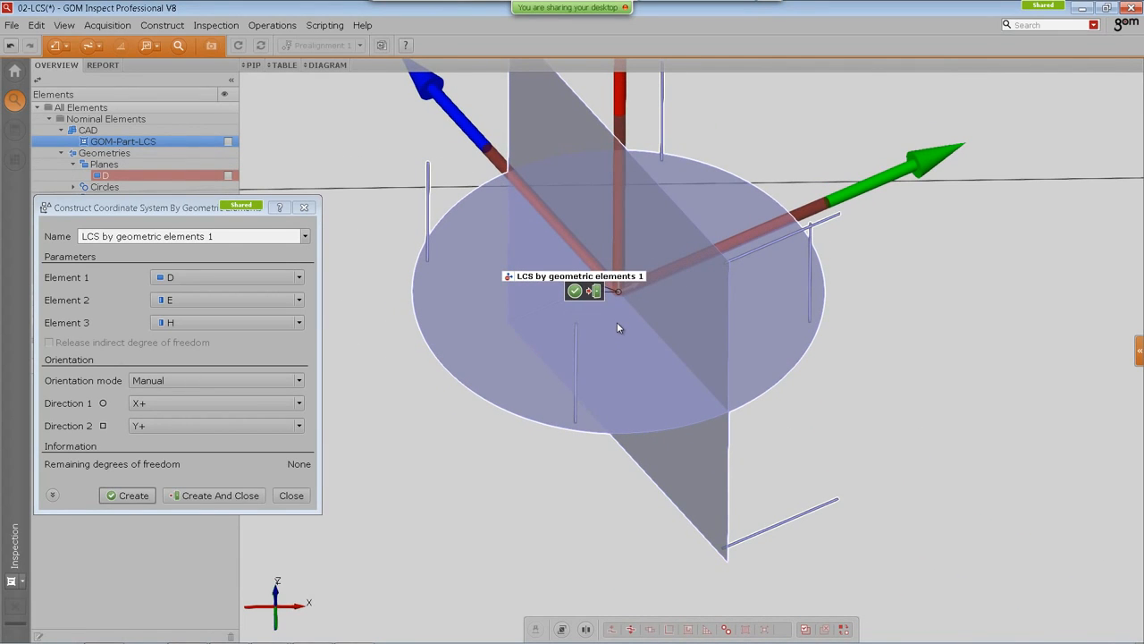
{"action": "right_click_drag", "start_coordinate": [475, 295], "coordinate": [479, 393]}
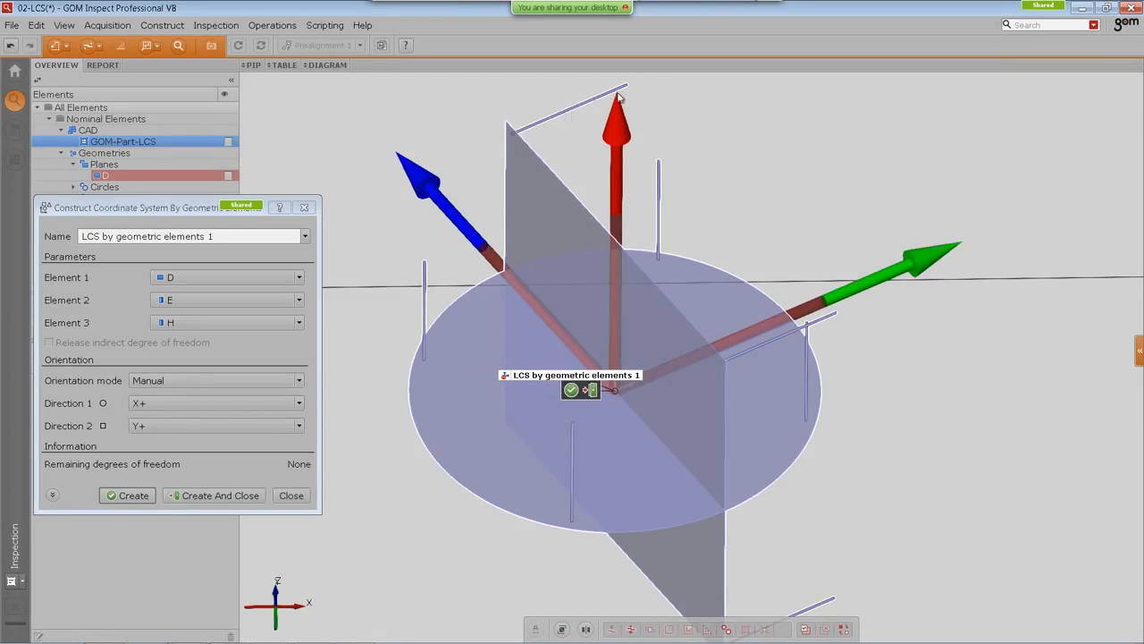
Step: Try Direction 1 as Y- with Direction 2 as Z+ and then Z-
{"action": "left_click", "coordinate": [180, 403]}
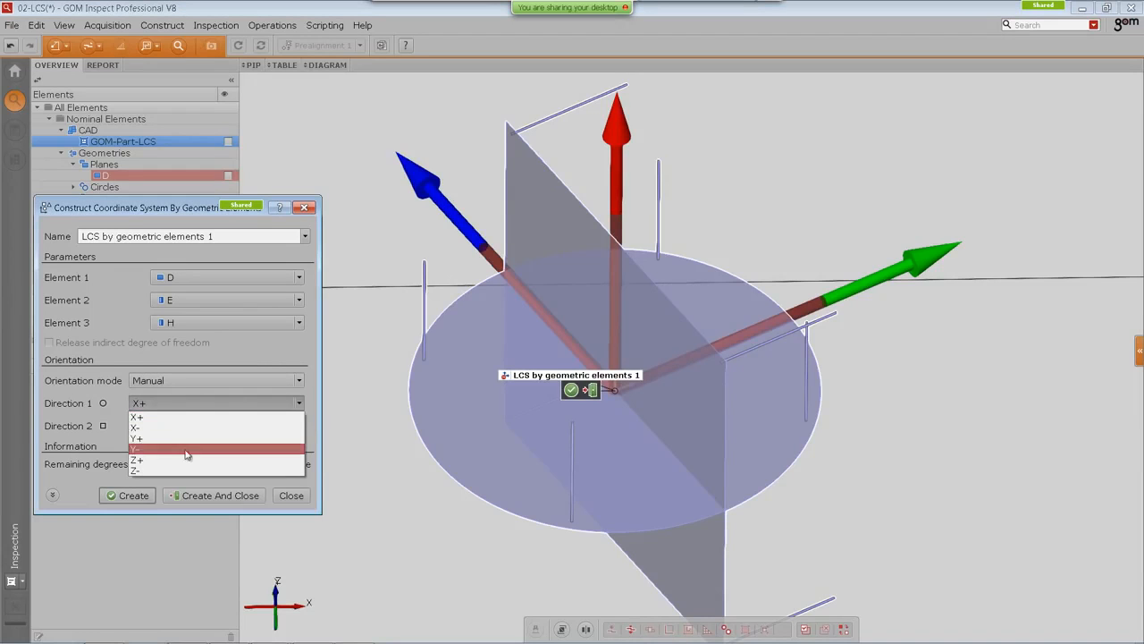
{"action": "left_click", "coordinate": [191, 445]}
{"action": "scroll", "coordinate": [195, 403], "scroll_direction": "down", "scroll_amount": 1}
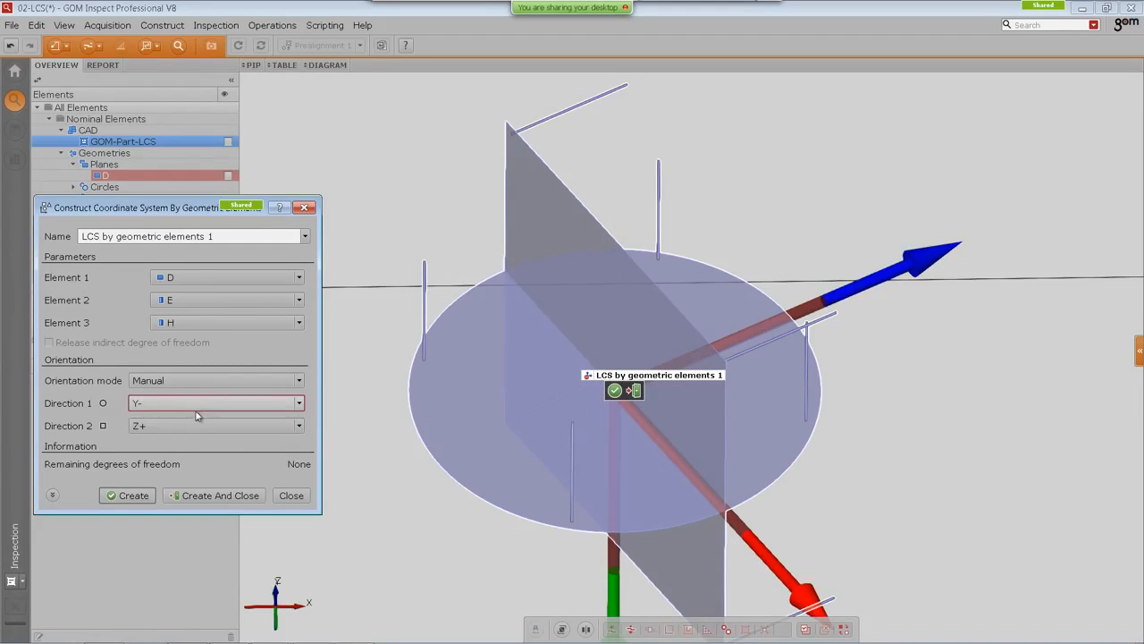
{"action": "scroll", "coordinate": [197, 425], "scroll_direction": "down", "scroll_amount": 1}
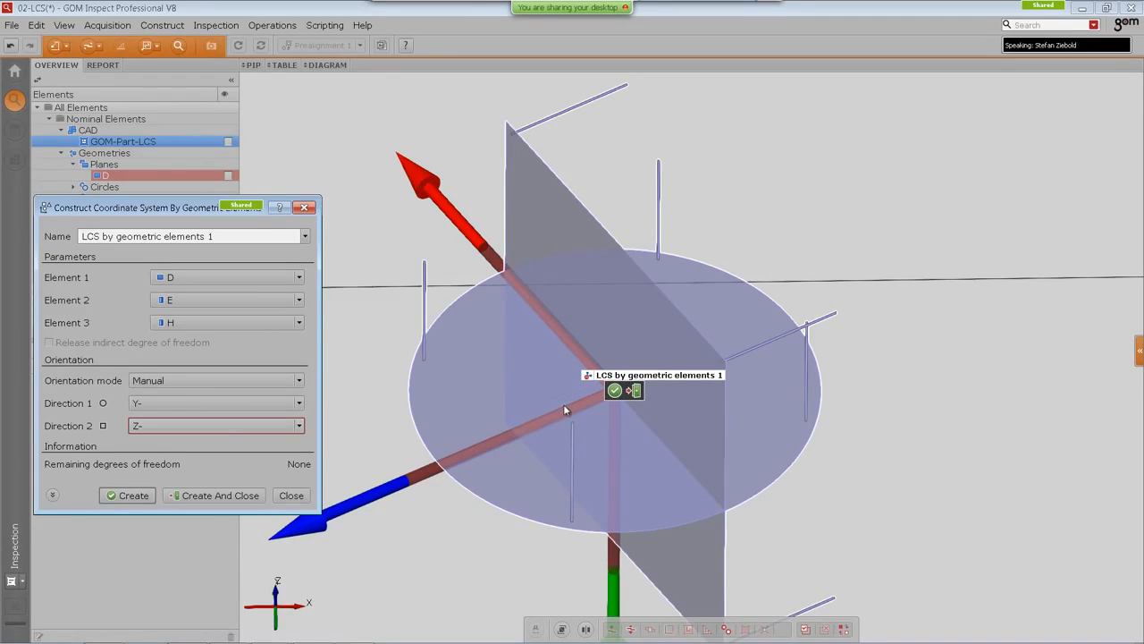
Step: Try other Direction 1 options Z+, Z- and Y+ with Direction 2 as X+ and X-
{"action": "scroll", "coordinate": [563, 404], "scroll_direction": "down", "scroll_amount": 2}
{"action": "middle_click_drag", "start_coordinate": [563, 404], "coordinate": [545, 339]}
{"action": "scroll", "coordinate": [550, 306], "scroll_direction": "down", "scroll_amount": 2}
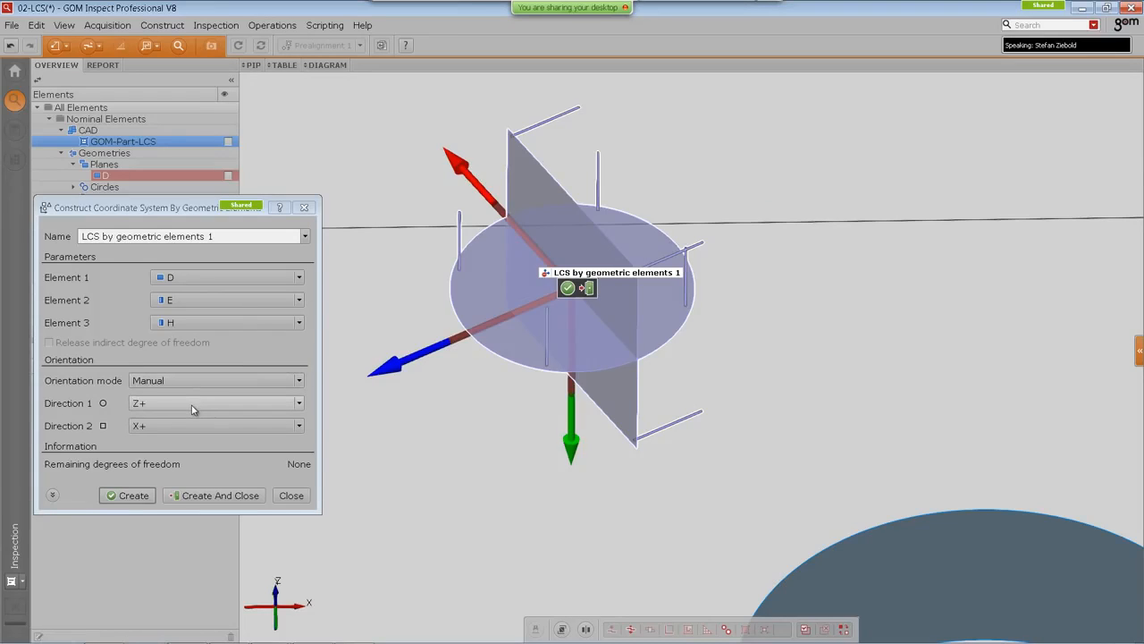
{"action": "scroll", "coordinate": [197, 427], "scroll_direction": "down", "scroll_amount": 1}
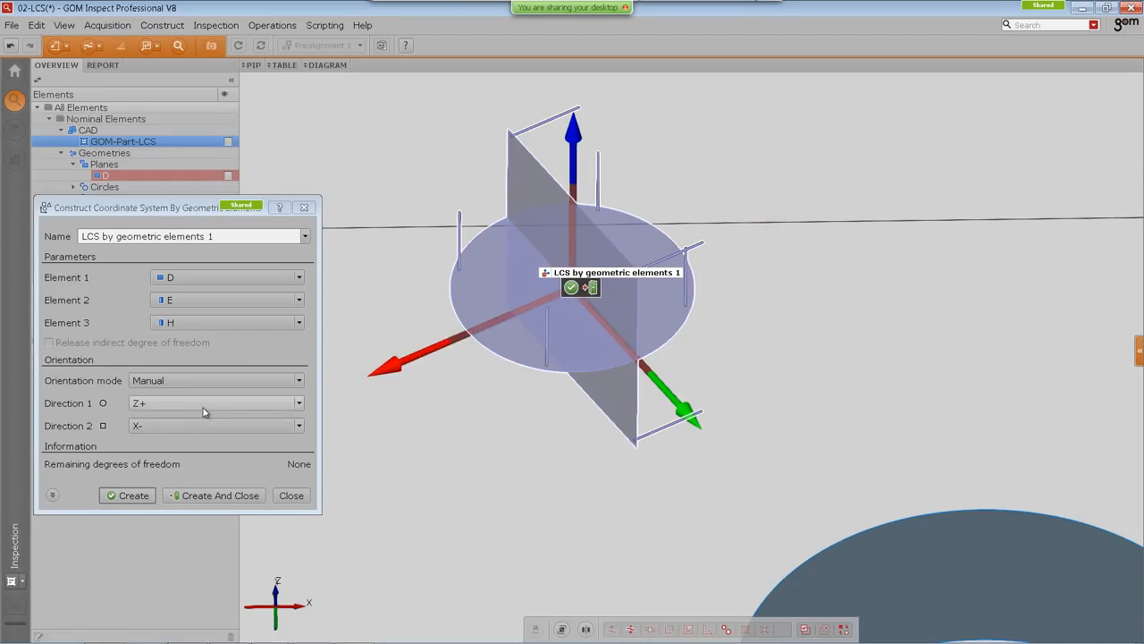
{"action": "scroll", "coordinate": [205, 409], "scroll_direction": "down", "scroll_amount": 1}
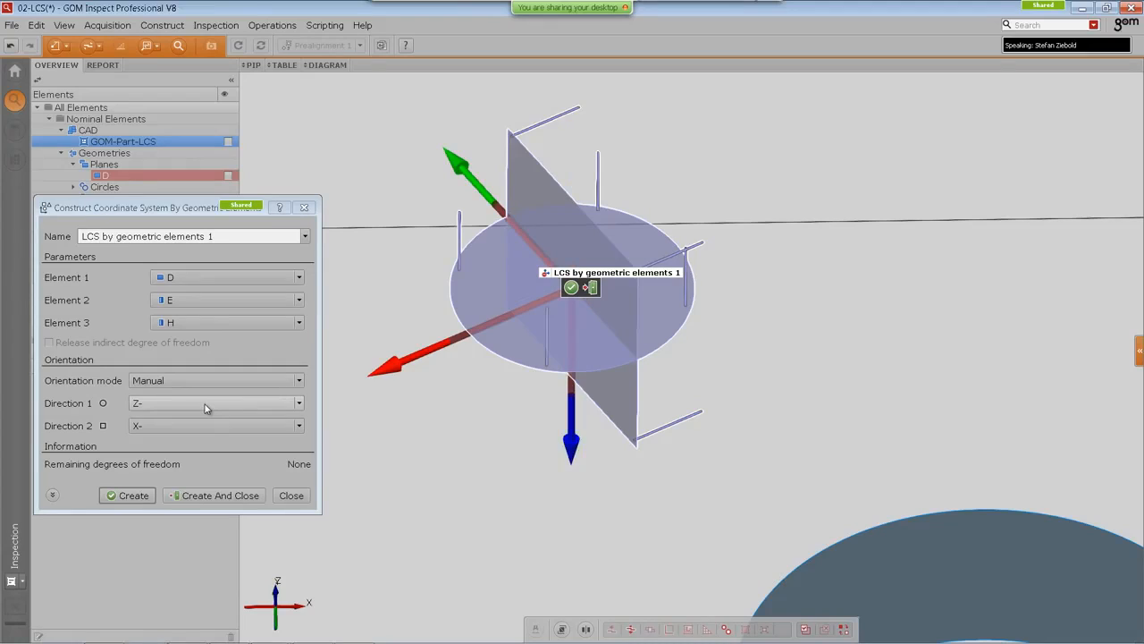
{"action": "scroll", "coordinate": [205, 409], "scroll_direction": "up", "scroll_amount": 3}
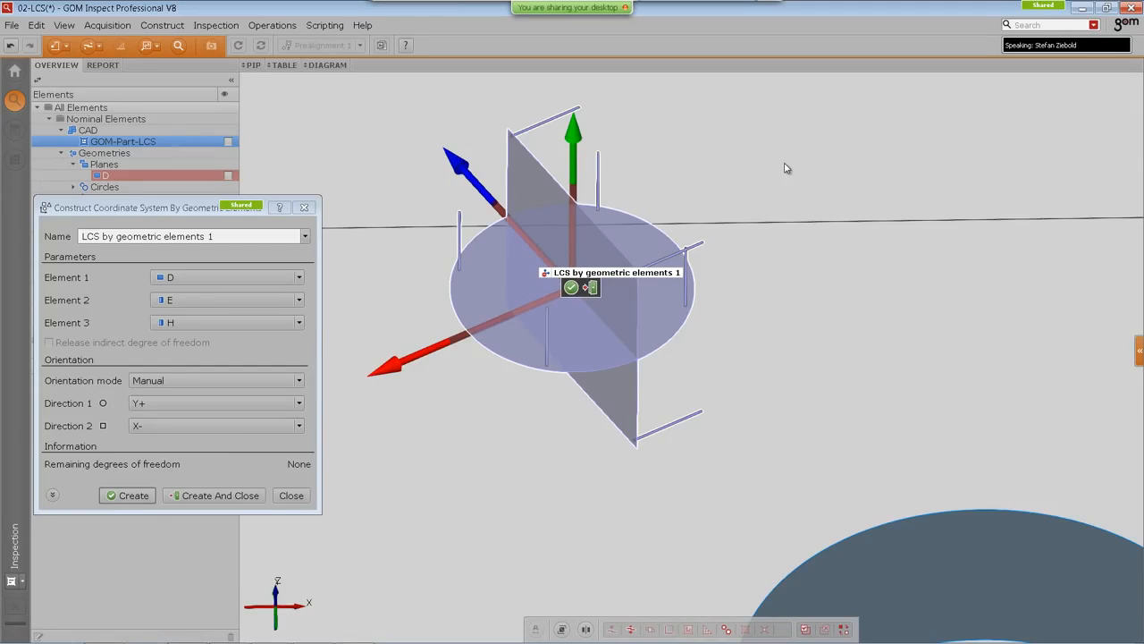
Step: Set Direction 2 to Y+ so Direction 1 becomes Z+, and review the resulting axes against H
{"action": "left_click", "coordinate": [232, 425]}
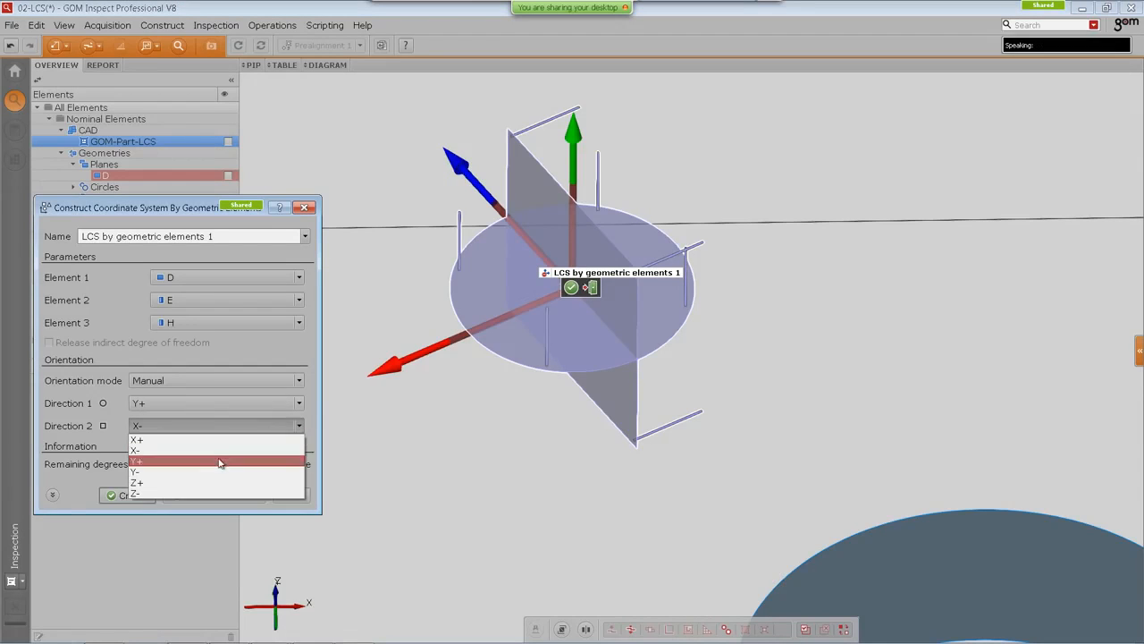
{"action": "left_click", "coordinate": [218, 463]}
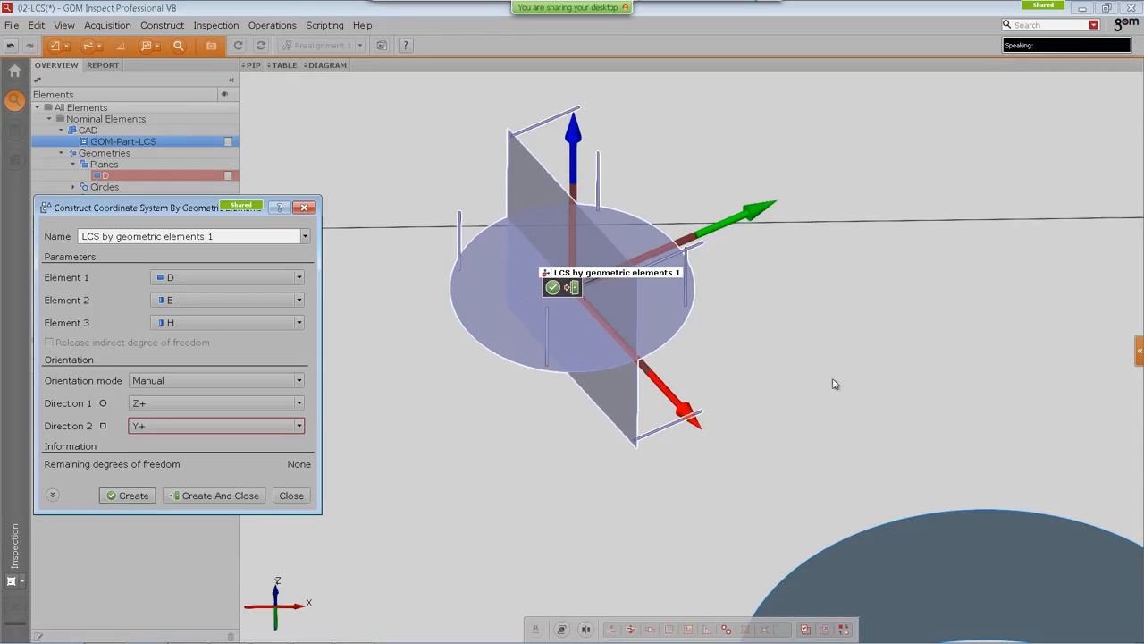
{"action": "scroll", "coordinate": [803, 328], "scroll_direction": "down", "scroll_amount": 3}
{"action": "right_click_drag", "start_coordinate": [833, 381], "coordinate": [745, 288]}
{"action": "left_click_drag", "start_coordinate": [746, 289], "coordinate": [751, 347]}
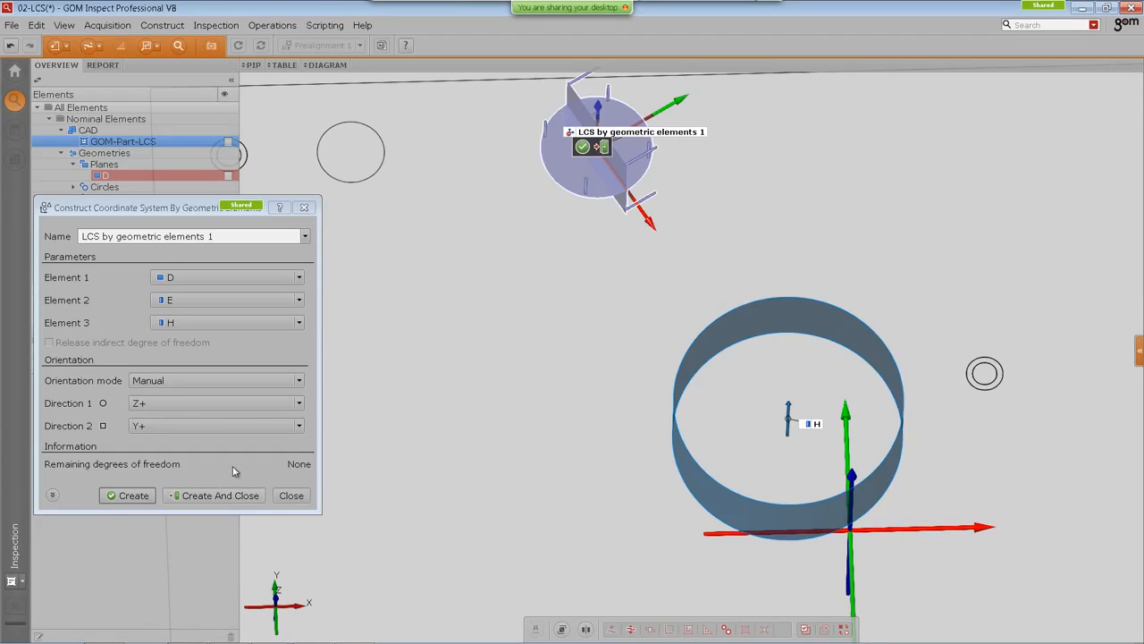
{"action": "right_click_drag", "start_coordinate": [651, 286], "coordinate": [655, 395]}
{"action": "left_click_drag", "start_coordinate": [637, 252], "coordinate": [498, 185]}
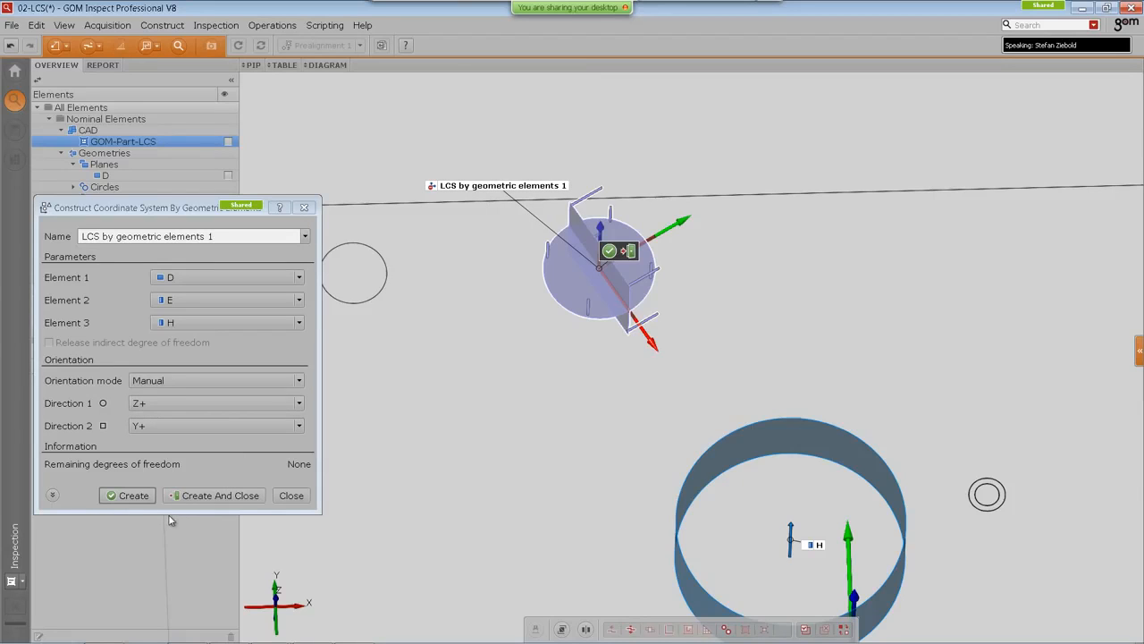
Step: Expand the dialog options, set Computation mode to GD&T, and create the coordinate system
{"action": "left_click_drag", "start_coordinate": [181, 207], "coordinate": [216, 155]}
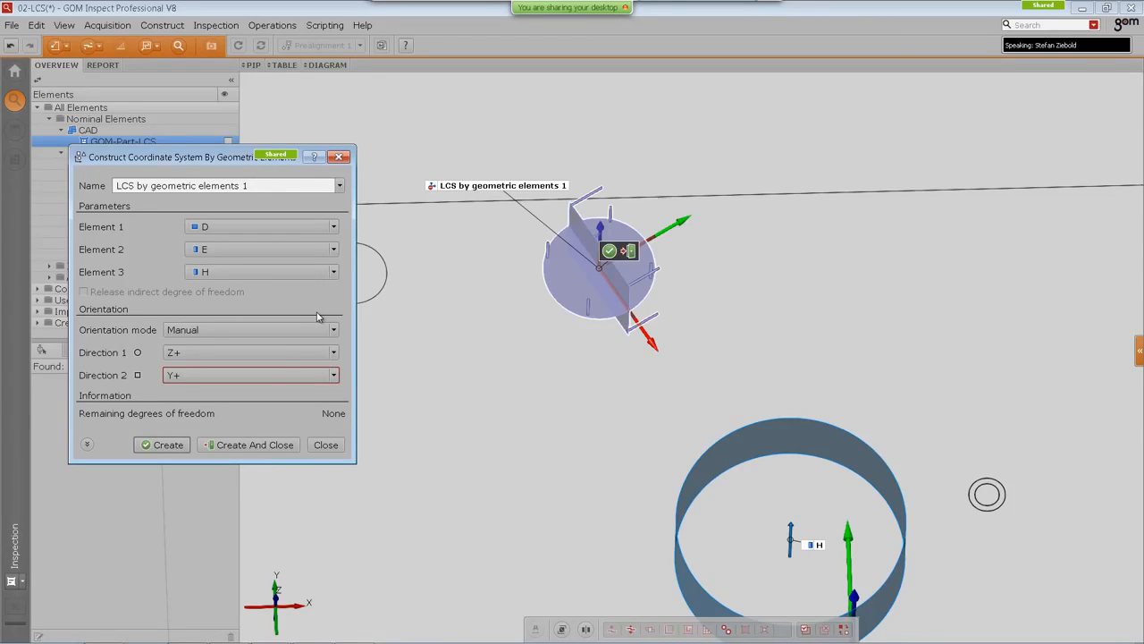
{"action": "left_click", "coordinate": [87, 444]}
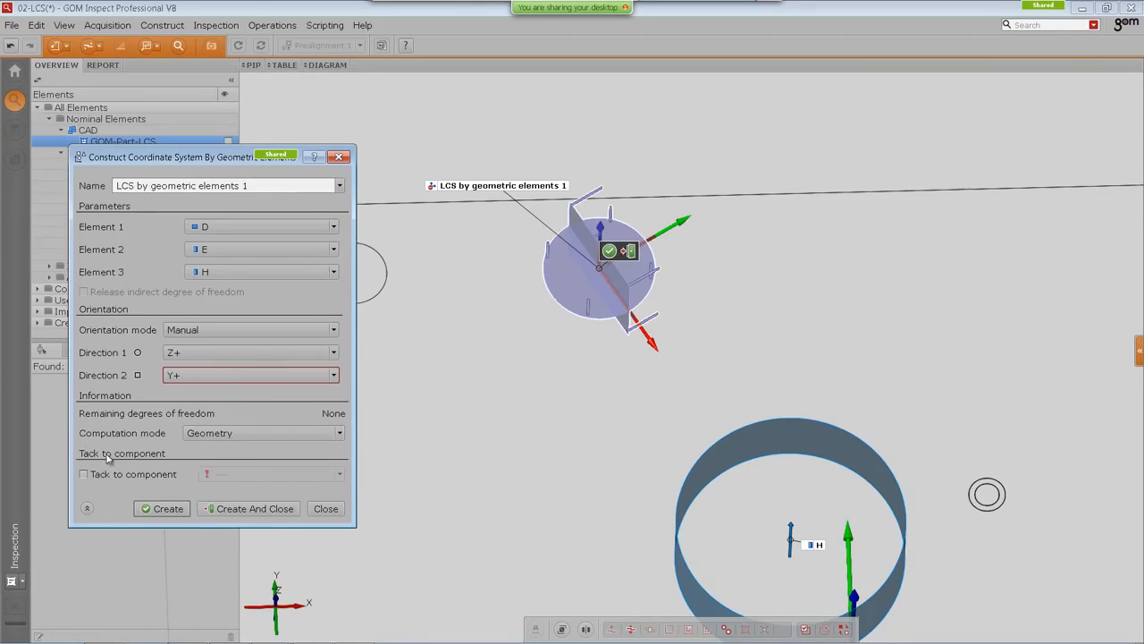
{"action": "left_click", "coordinate": [222, 439]}
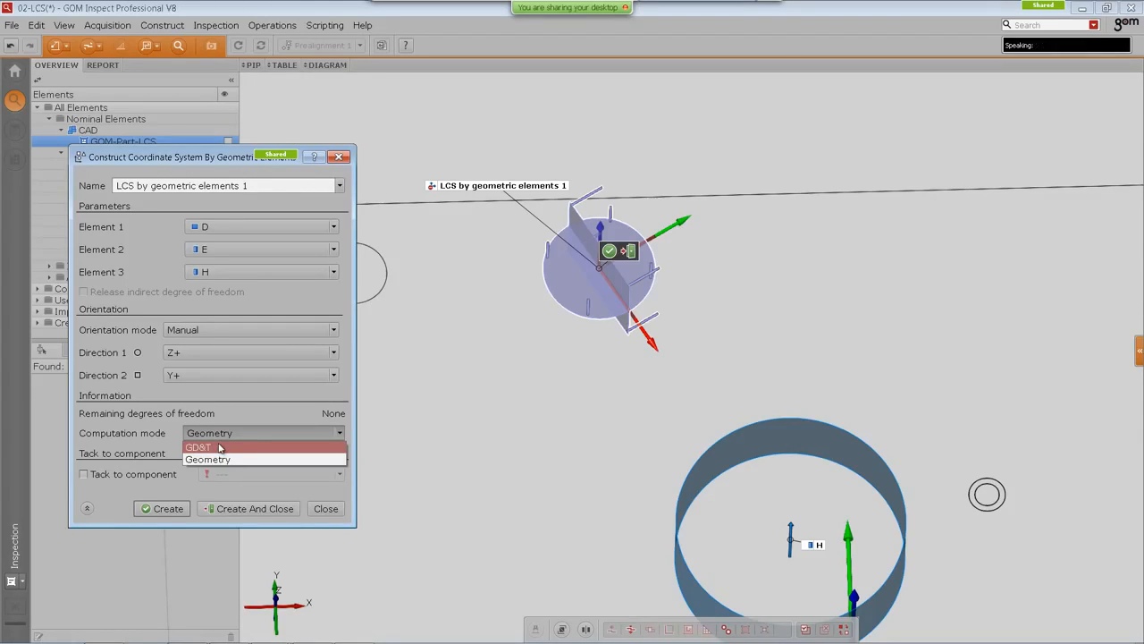
{"action": "left_click", "coordinate": [213, 448]}
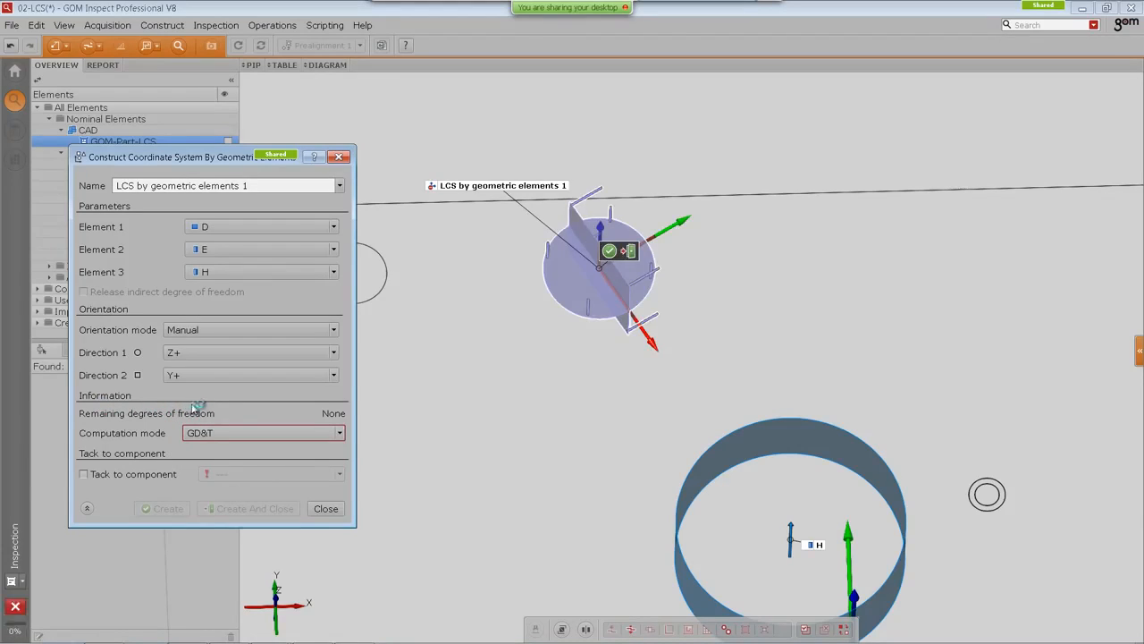
{"action": "left_click", "coordinate": [248, 509]}
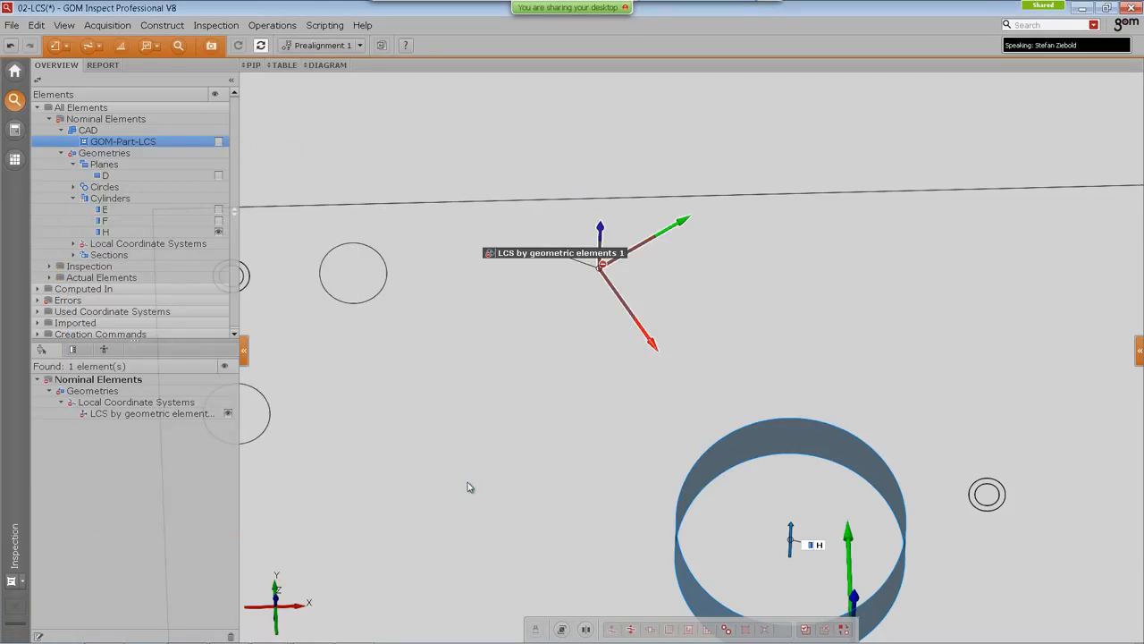
Step: Set the new LCS by geometric elements 1 measuring principle to Referenced Construction
{"action": "scroll", "coordinate": [687, 284], "scroll_direction": "down", "scroll_amount": 3}
{"action": "right_click_drag", "start_coordinate": [670, 348], "coordinate": [631, 294]}
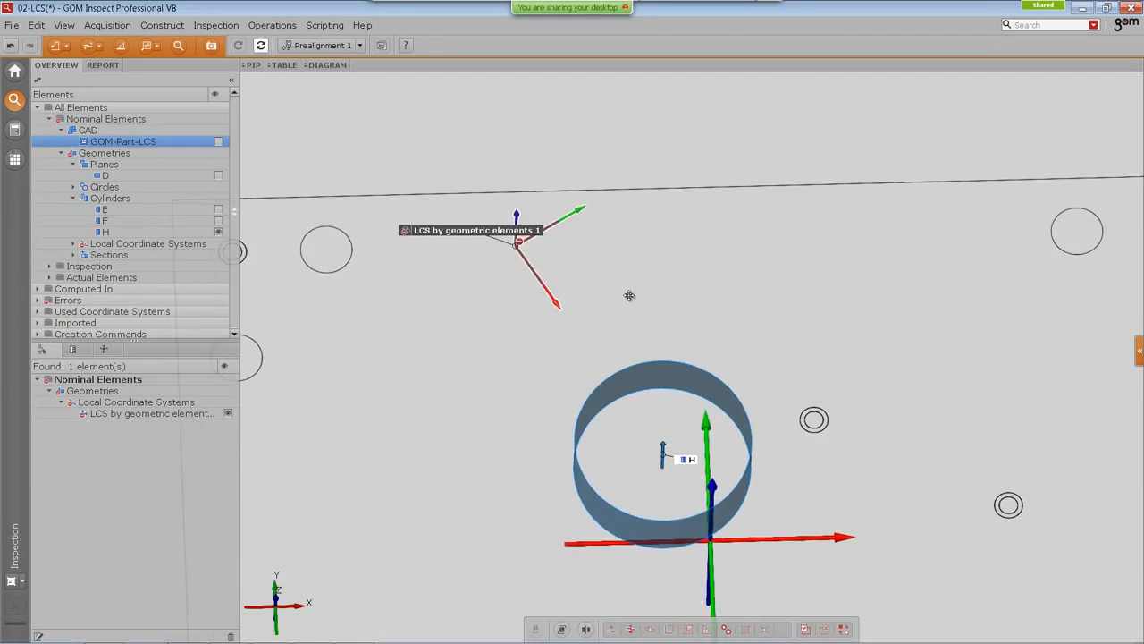
{"action": "left_click", "coordinate": [475, 228]}
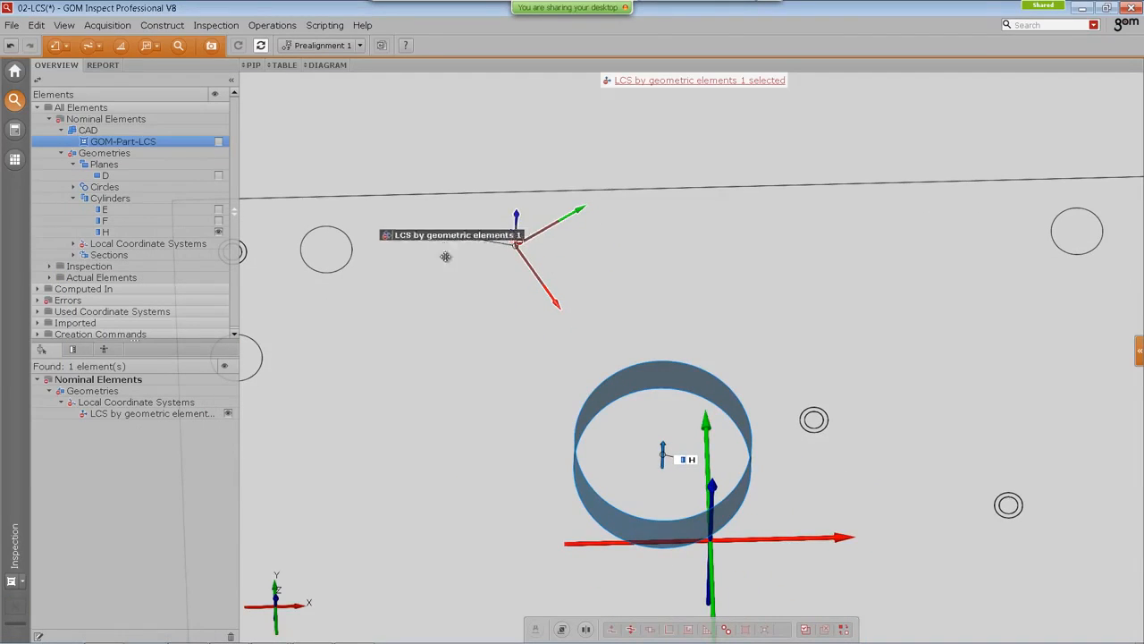
{"action": "middle_click", "coordinate": [434, 117]}
{"action": "left_click", "coordinate": [445, 99]}
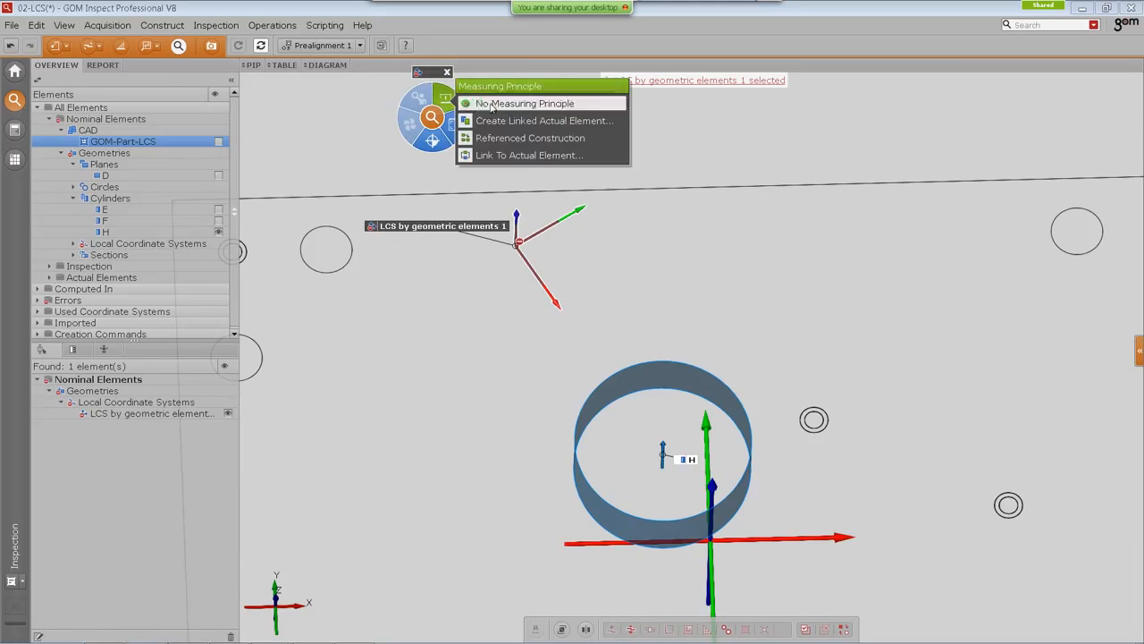
{"action": "left_click", "coordinate": [518, 141]}
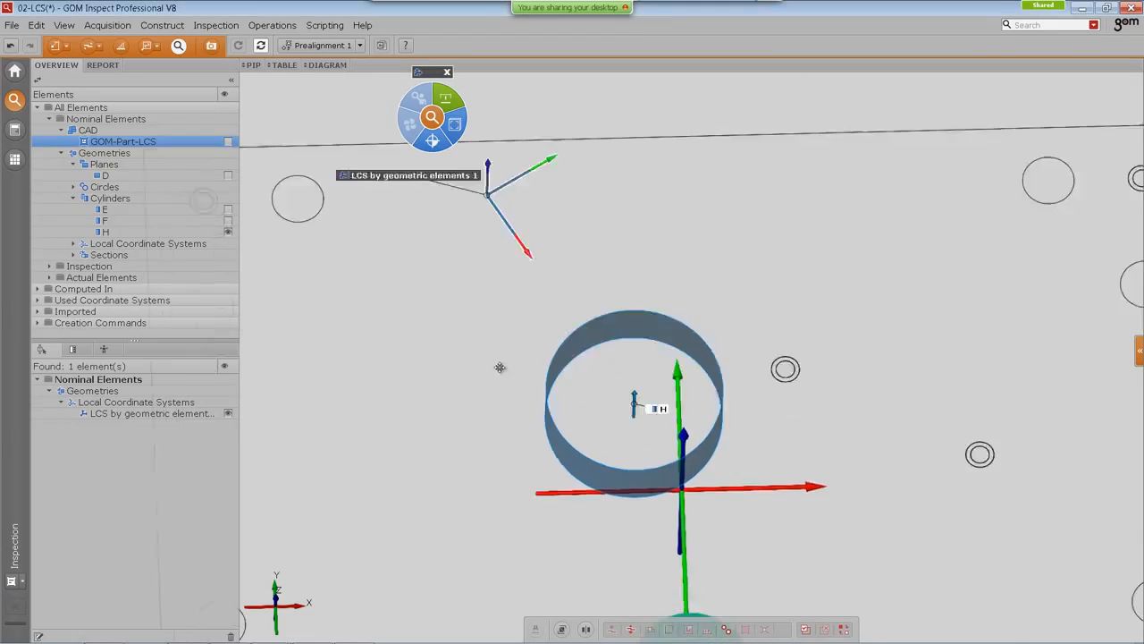
Step: Delete Circle 1's X check and its X' check in LCS from Import, keeping the LCS by geometric elements check
{"action": "left_click_drag", "start_coordinate": [505, 441], "coordinate": [634, 397]}
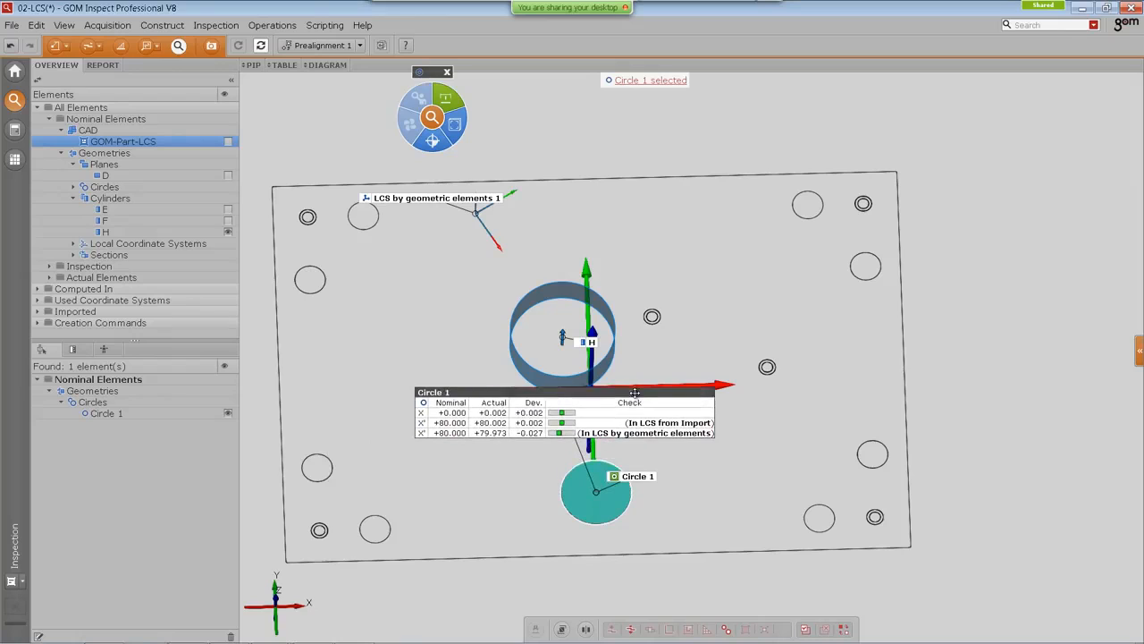
{"action": "left_click", "coordinate": [230, 79]}
{"action": "left_click", "coordinate": [508, 415]}
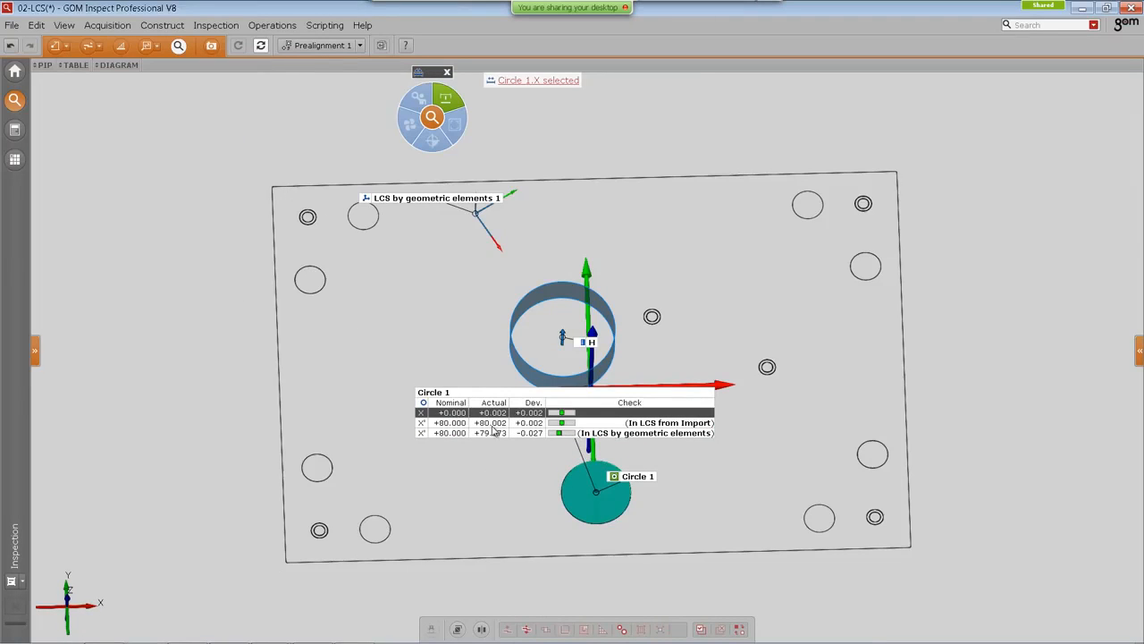
{"action": "left_click", "coordinate": [487, 424], "text": "ctrl"}
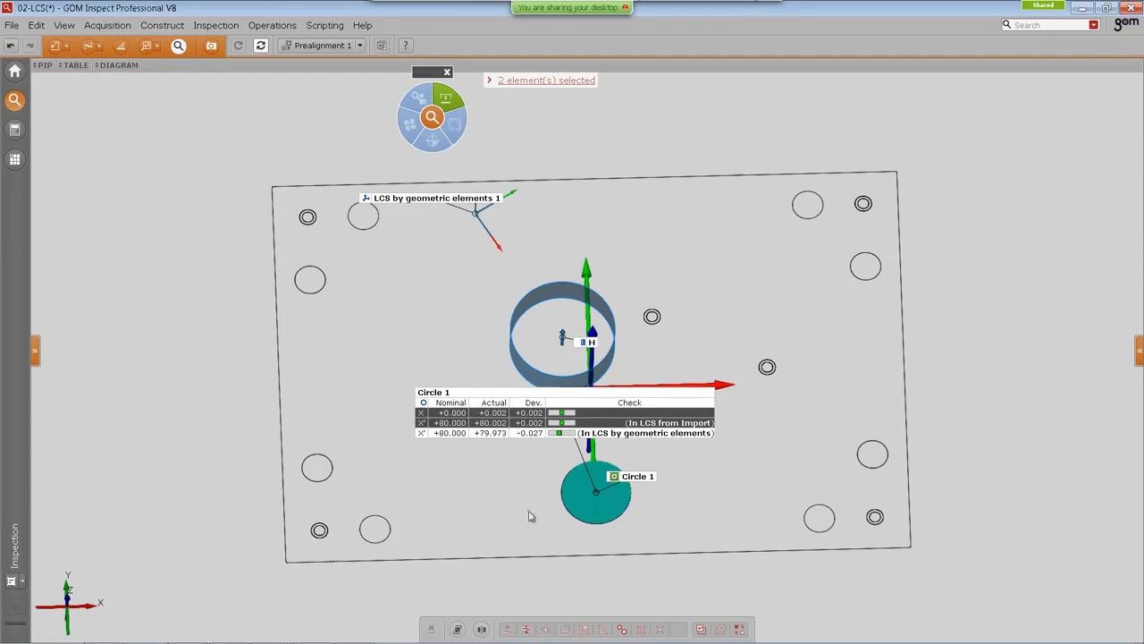
{"action": "key", "text": "Delete"}
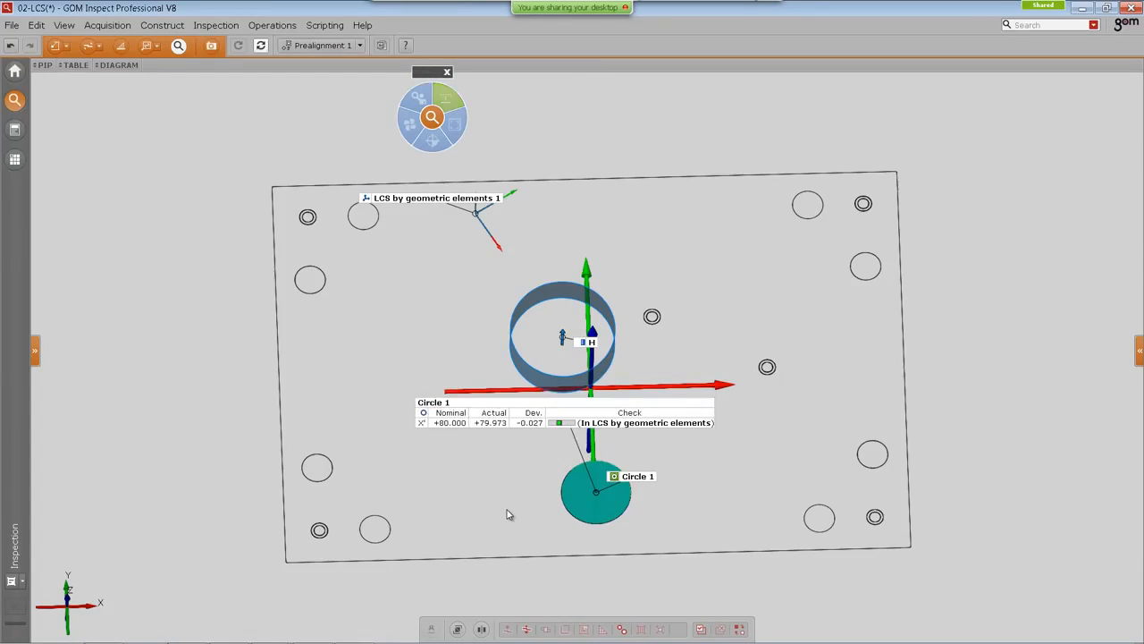
Step: Reposition Circle 1's check label next to the part's centre axes
{"action": "left_click", "coordinate": [495, 408]}
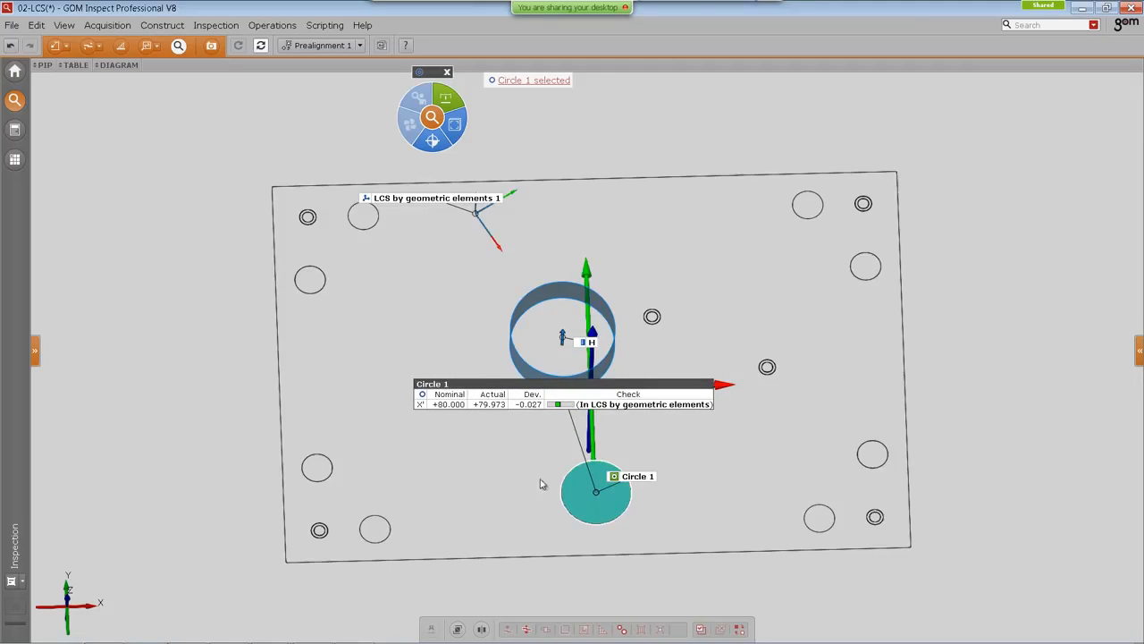
{"action": "left_click_drag", "start_coordinate": [522, 499], "coordinate": [597, 430]}
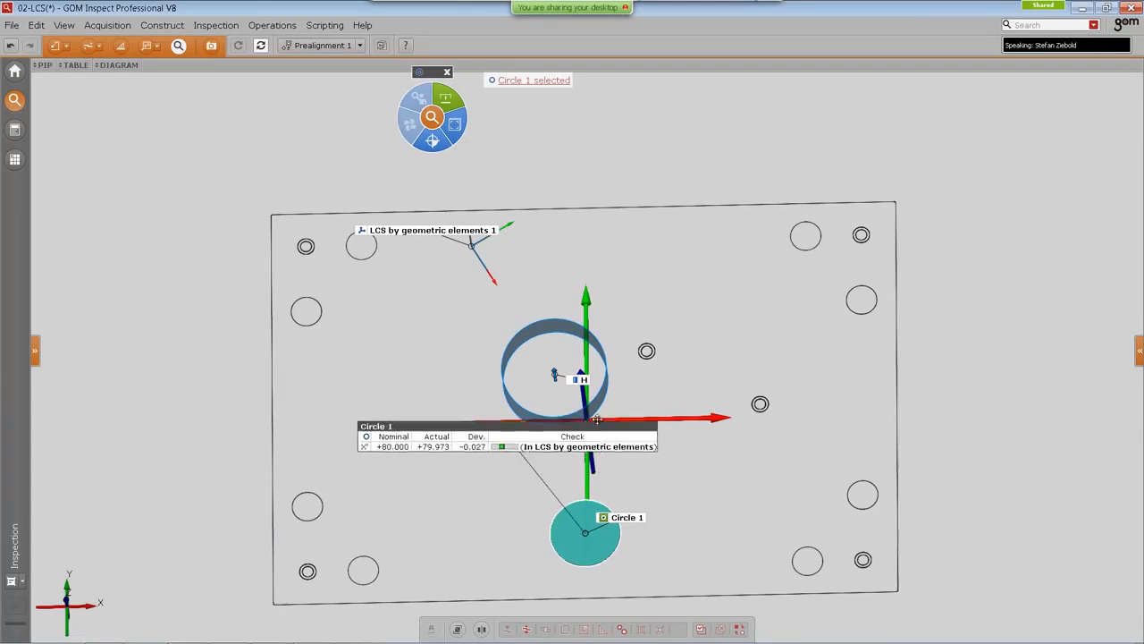
{"action": "left_click_drag", "start_coordinate": [665, 397], "coordinate": [670, 400]}
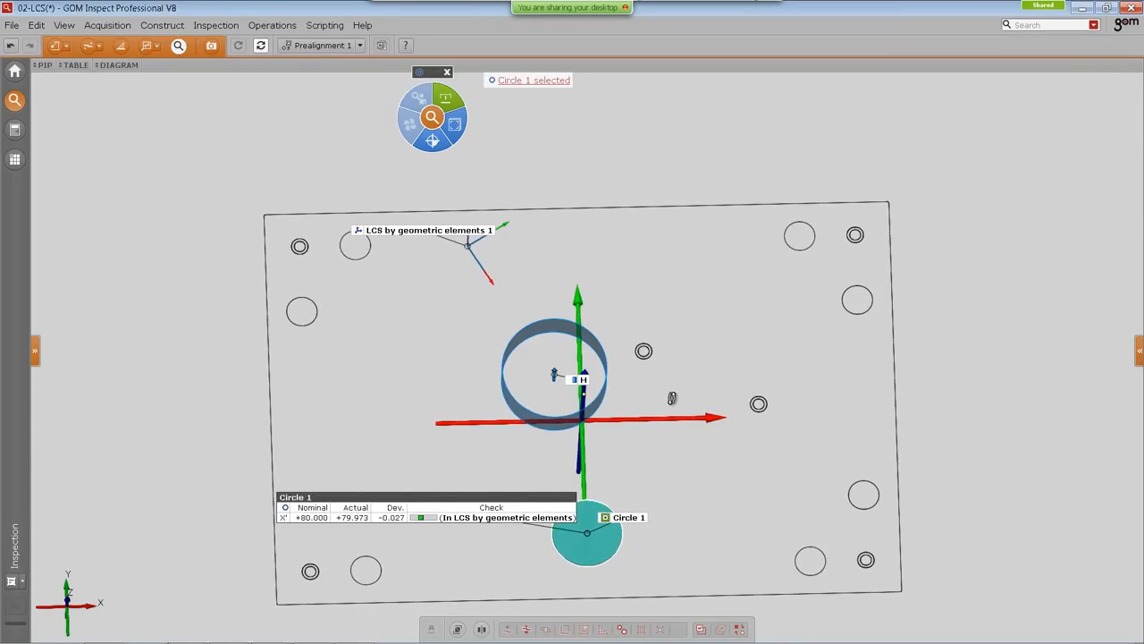
{"action": "left_click", "coordinate": [664, 404]}
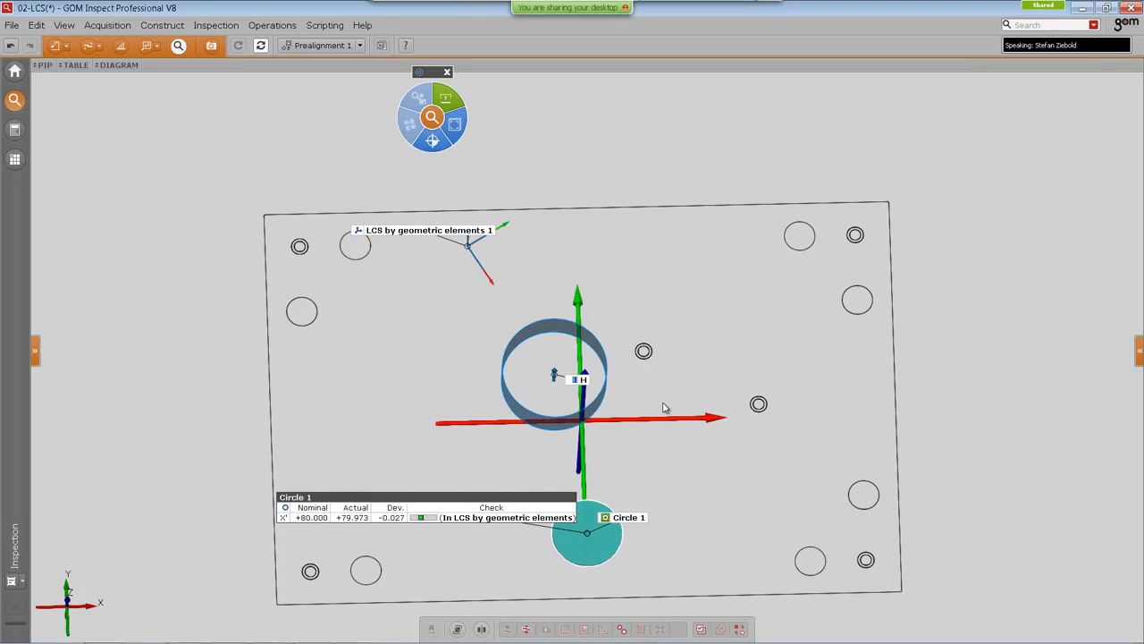
{"action": "left_click_drag", "start_coordinate": [514, 493], "coordinate": [579, 447]}
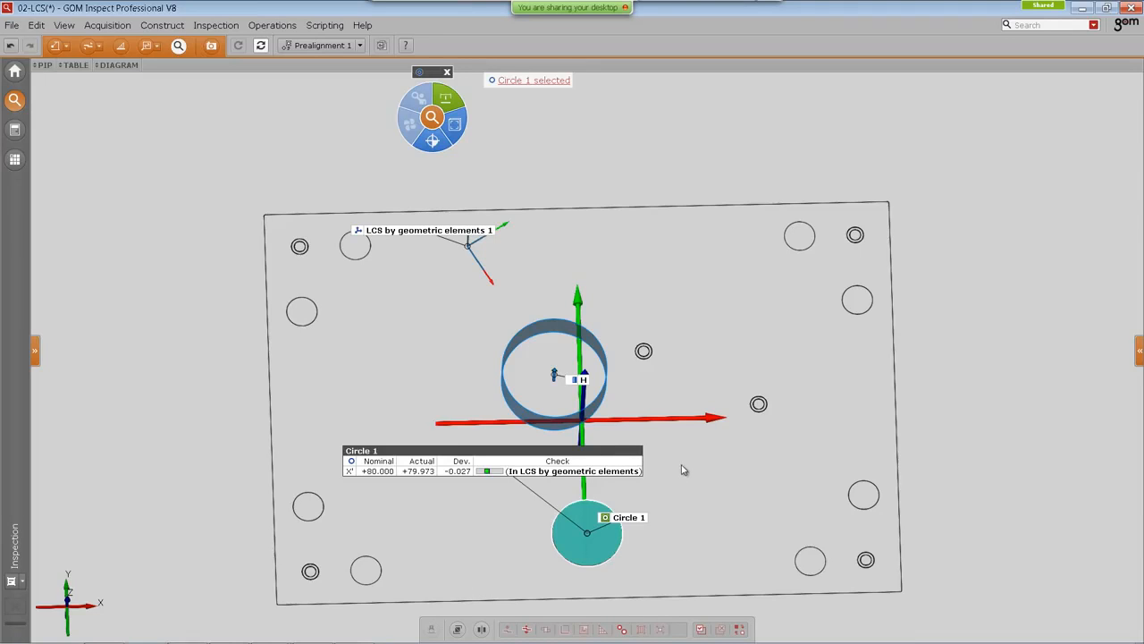
{"action": "right_click_drag", "start_coordinate": [682, 470], "coordinate": [672, 447]}
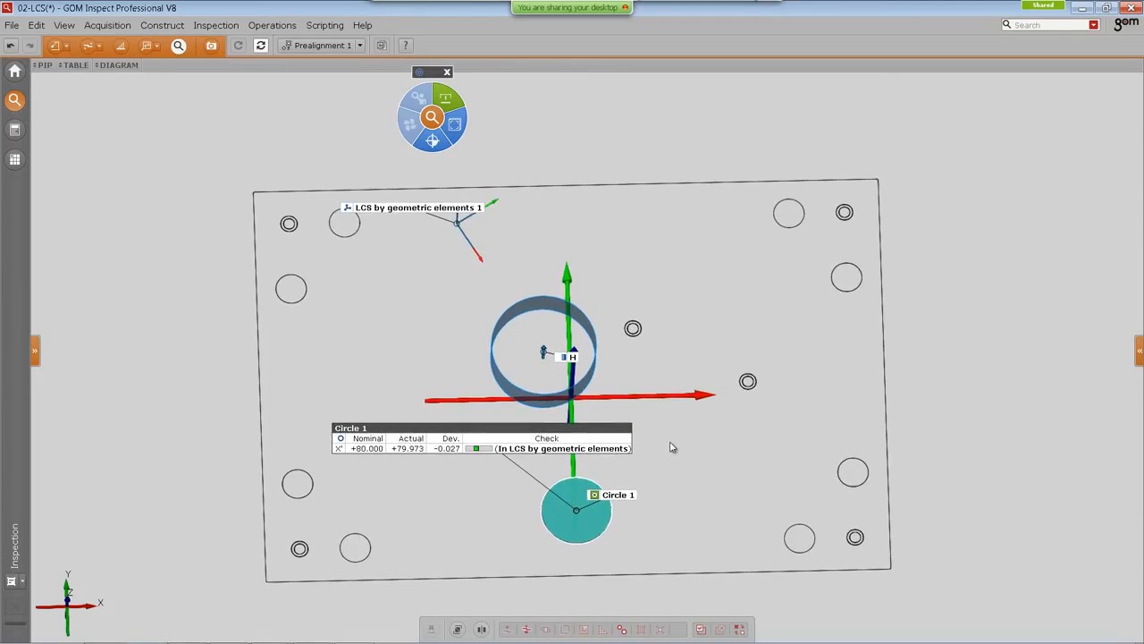
Step: Select Circle 1's X check and review it in the table
{"action": "left_click", "coordinate": [382, 449]}
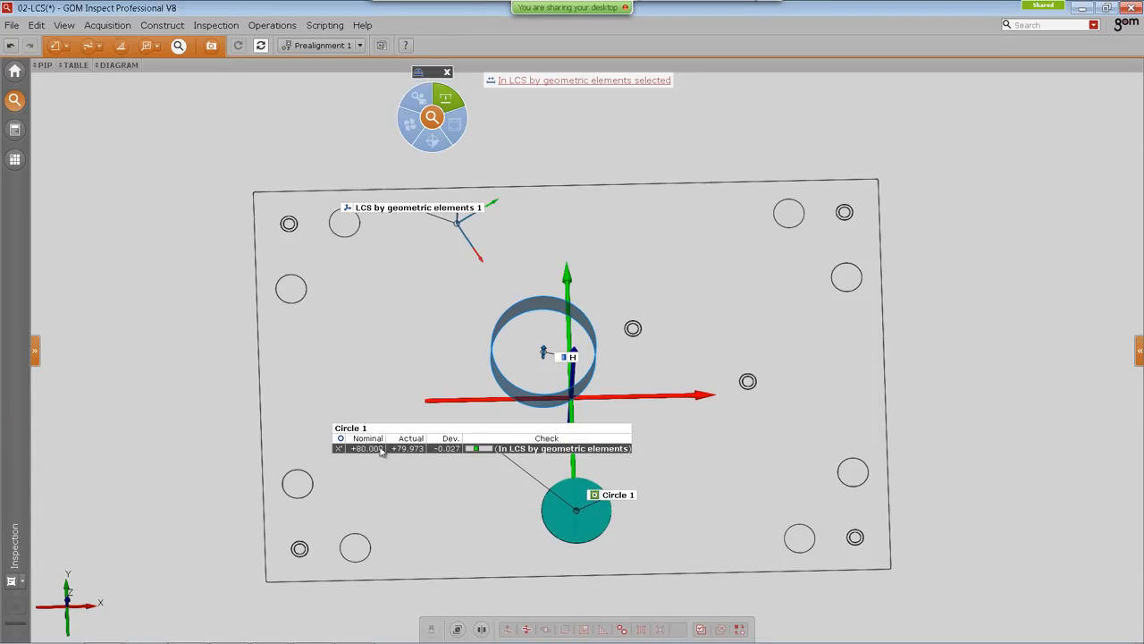
{"action": "left_click", "coordinate": [76, 65]}
{"action": "left_click", "coordinate": [120, 139]}
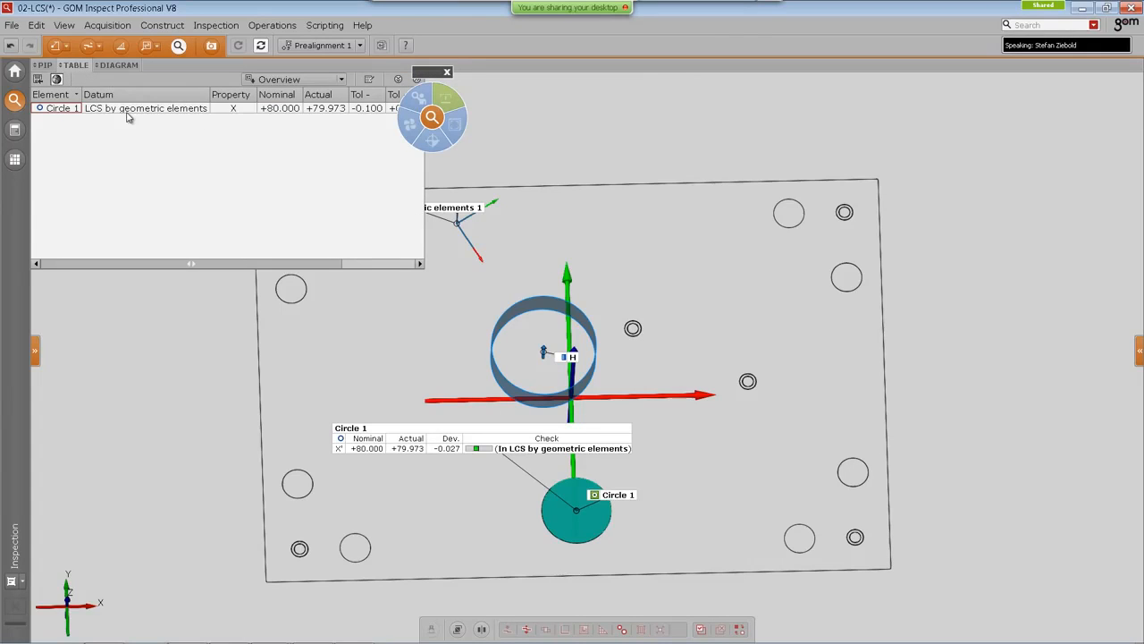
{"action": "left_click", "coordinate": [74, 70]}
Step: Add a Y check to Circle 1 and place its label beside the X check
{"action": "left_click_drag", "start_coordinate": [422, 72], "coordinate": [266, 257]}
{"action": "left_click", "coordinate": [416, 436]}
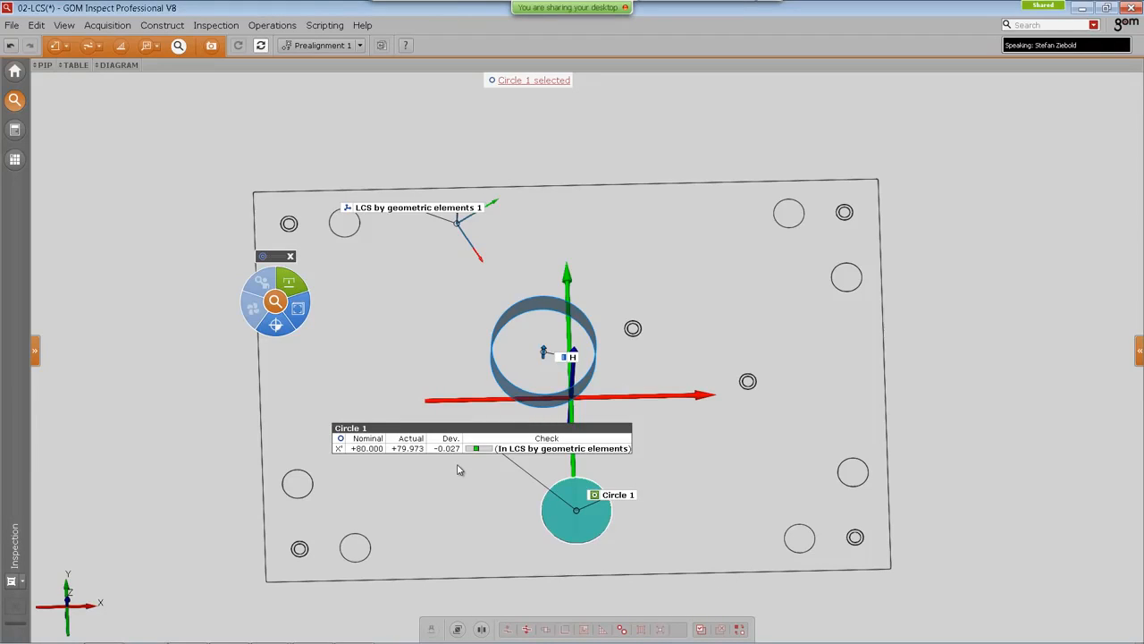
{"action": "left_click", "coordinate": [310, 305]}
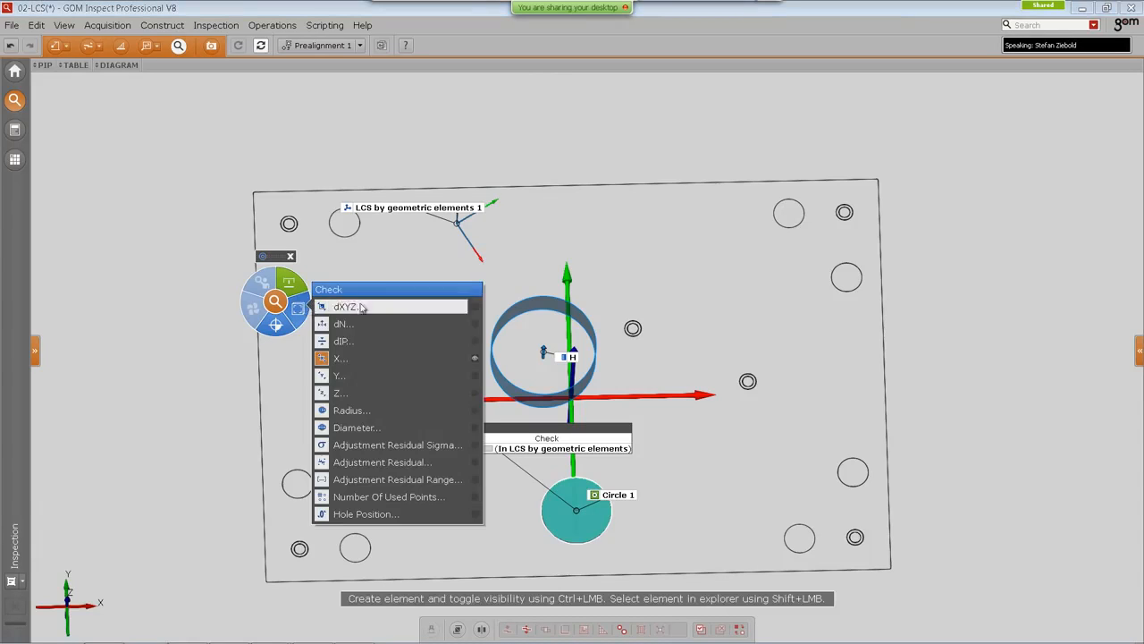
{"action": "left_click", "coordinate": [348, 379], "text": "ctrl"}
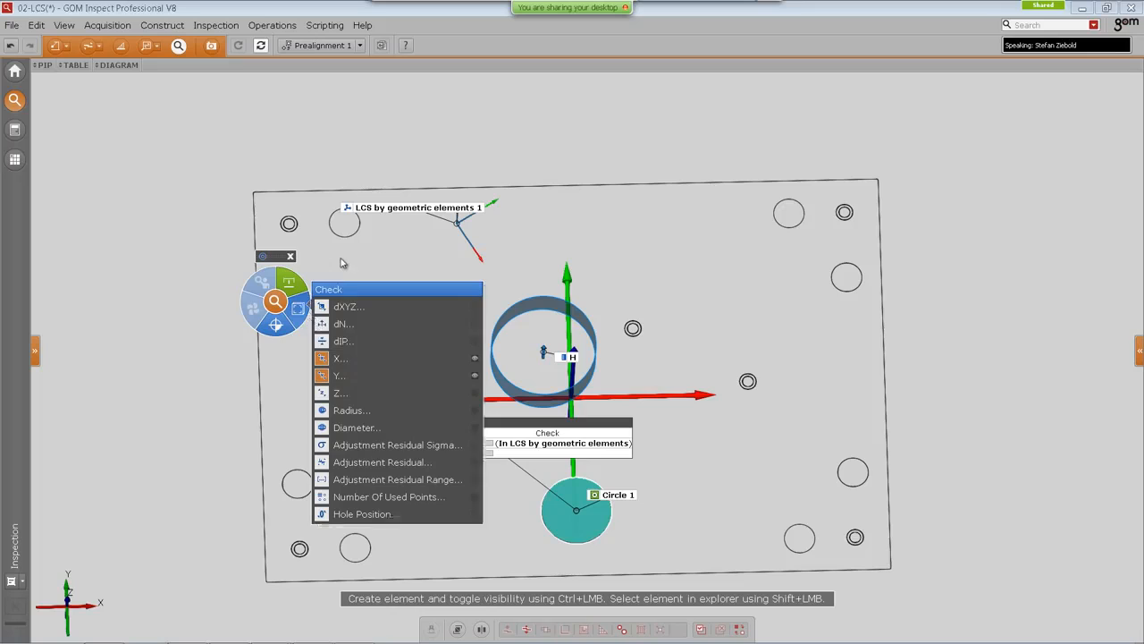
{"action": "left_click_drag", "start_coordinate": [381, 422], "coordinate": [389, 407]}
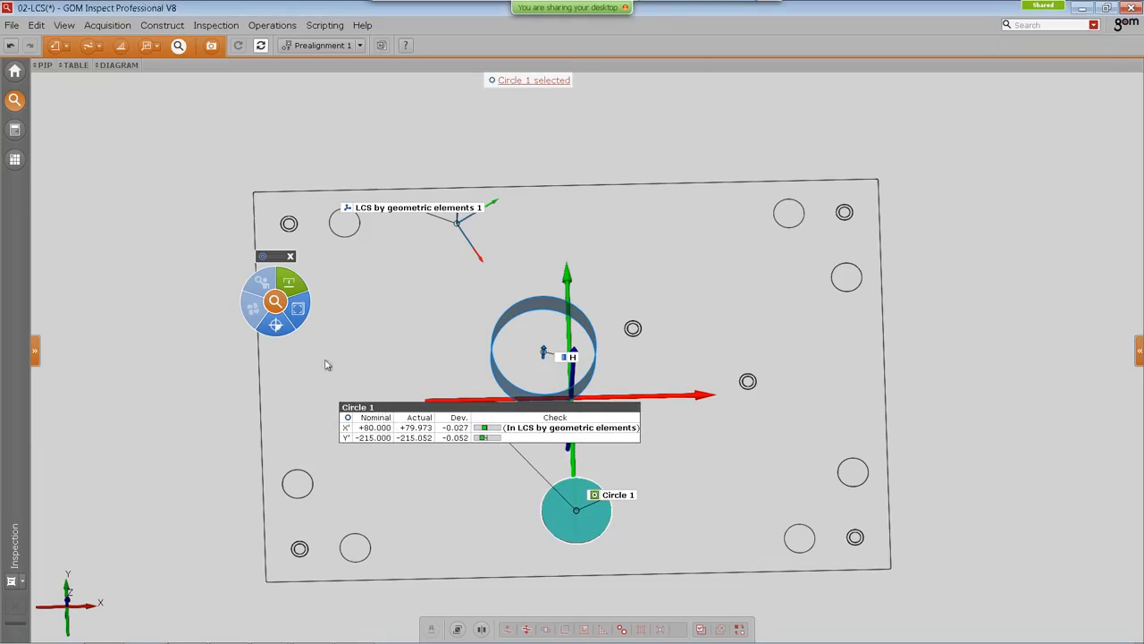
Step: Select both of Circle 1's X and Y checks and review them in the table
{"action": "mouse_move", "coordinate": [302, 314]}
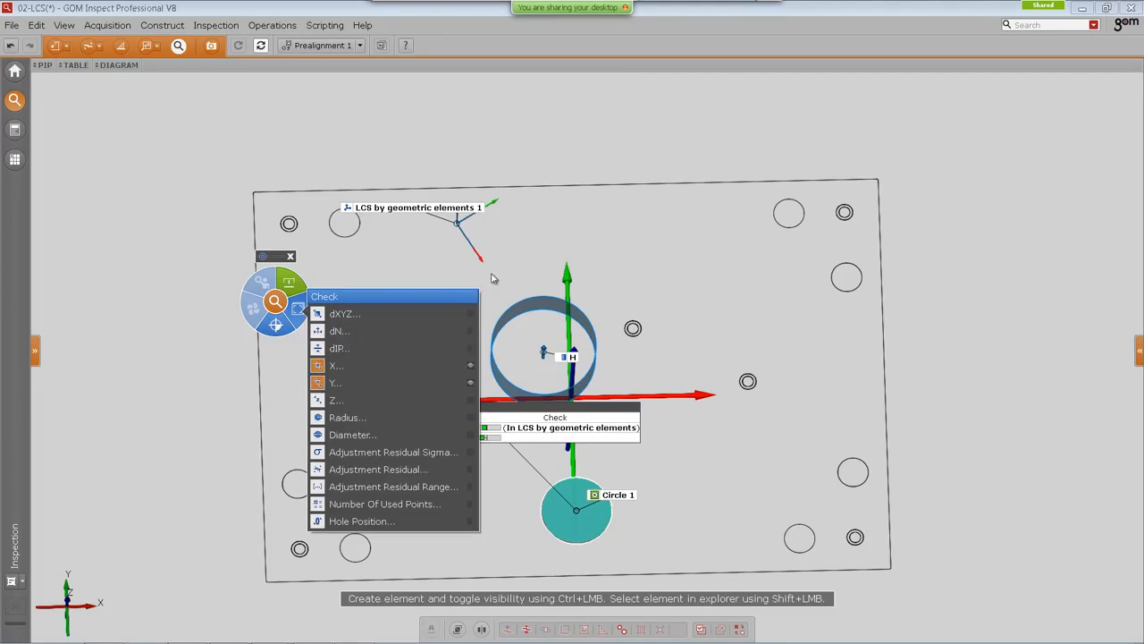
{"action": "left_click", "coordinate": [371, 428]}
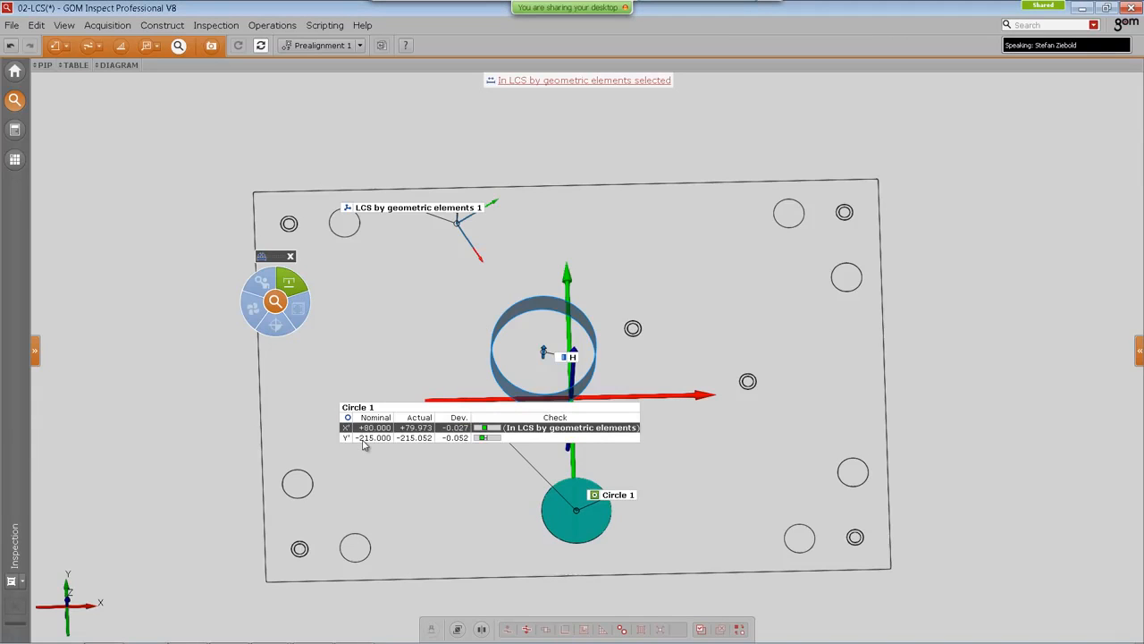
{"action": "left_click", "coordinate": [365, 438], "text": "ctrl"}
{"action": "left_click", "coordinate": [66, 66]}
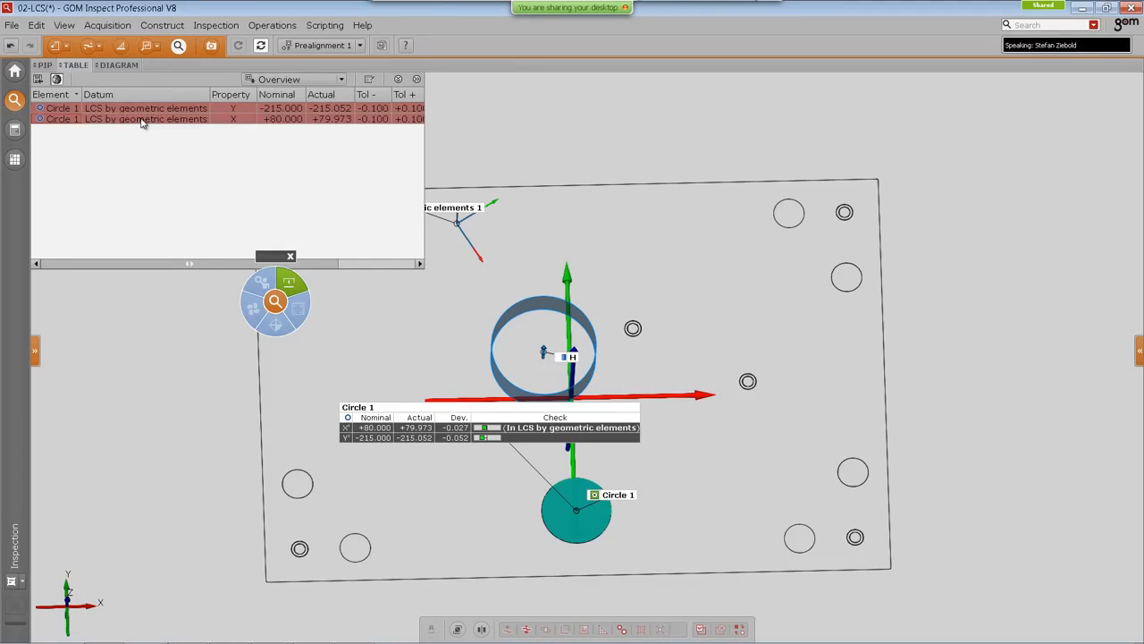
{"action": "left_click", "coordinate": [153, 153]}
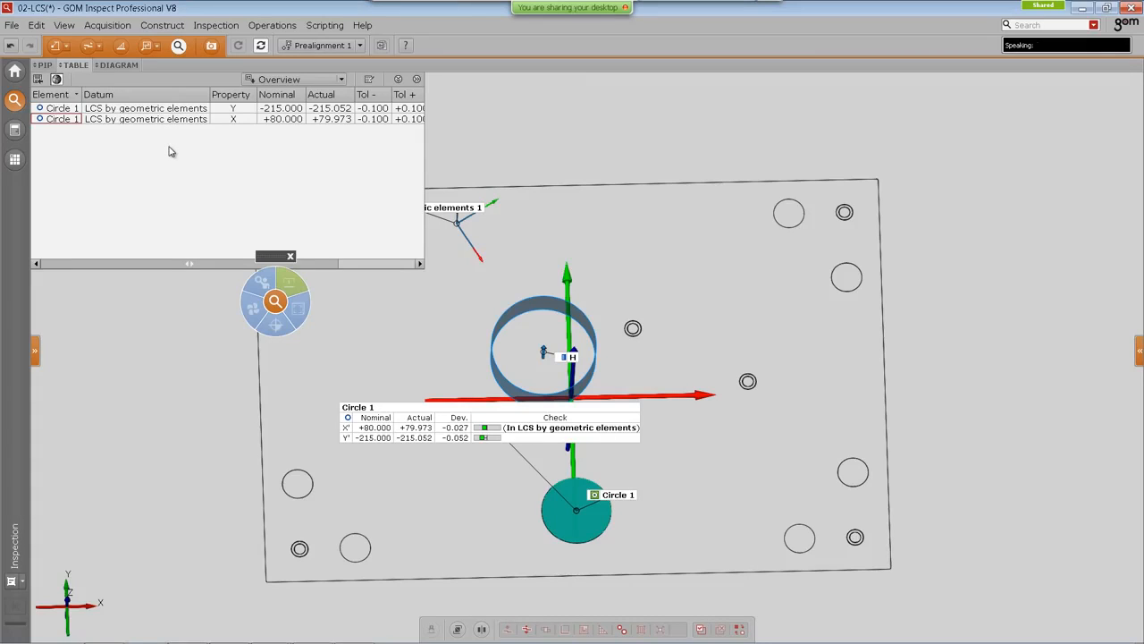
{"action": "left_click", "coordinate": [76, 67]}
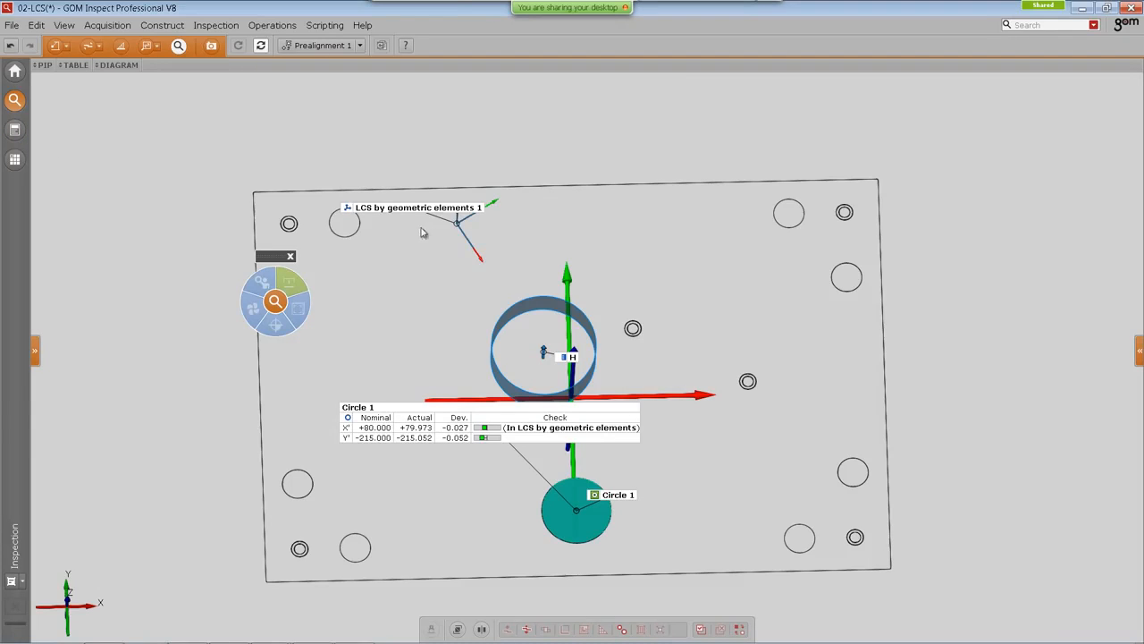
Step: Switch the coordinate system of Circle 1's X and Y checks to LCS by geometric elements 1
{"action": "left_click_drag", "start_coordinate": [432, 211], "coordinate": [391, 262]}
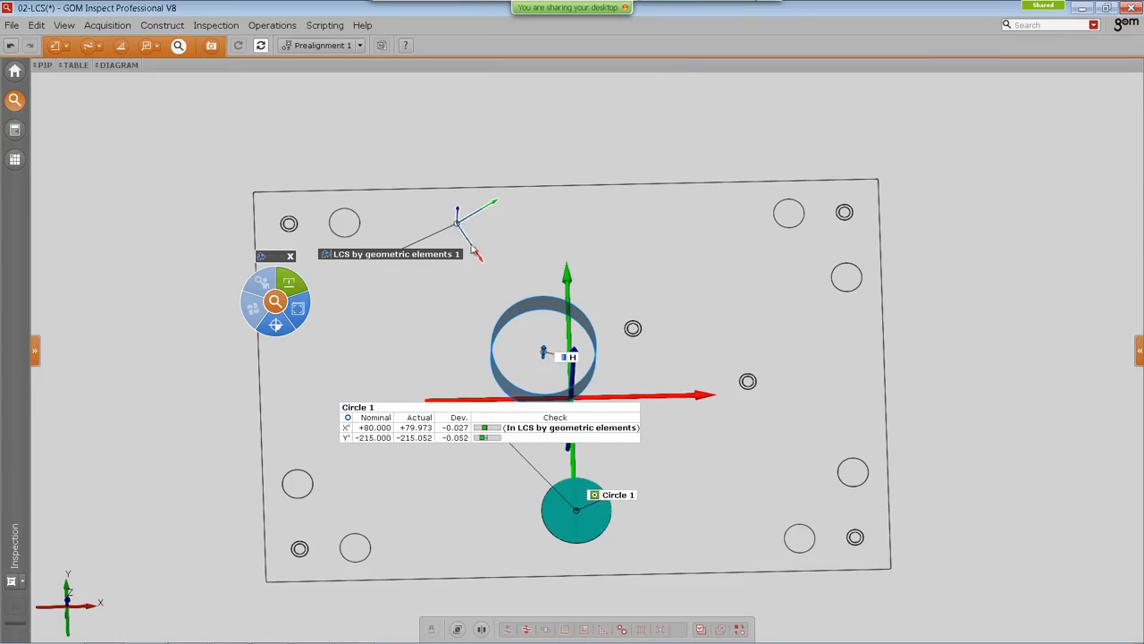
{"action": "left_click", "coordinate": [421, 430]}
{"action": "left_click", "coordinate": [418, 438], "text": "ctrl"}
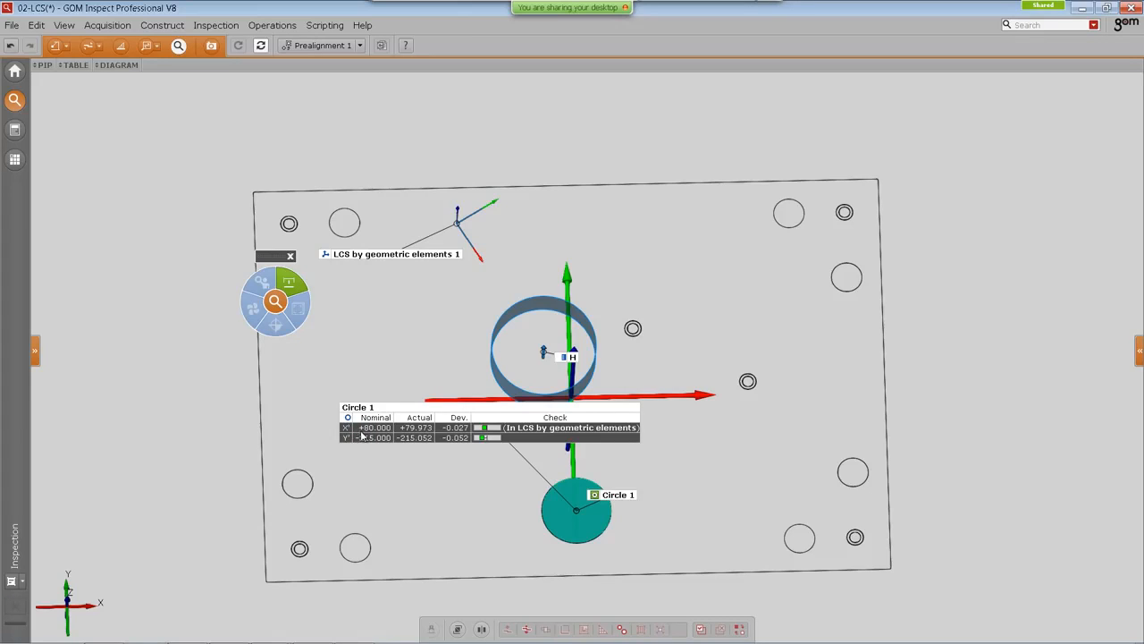
{"action": "left_click", "coordinate": [1139, 352]}
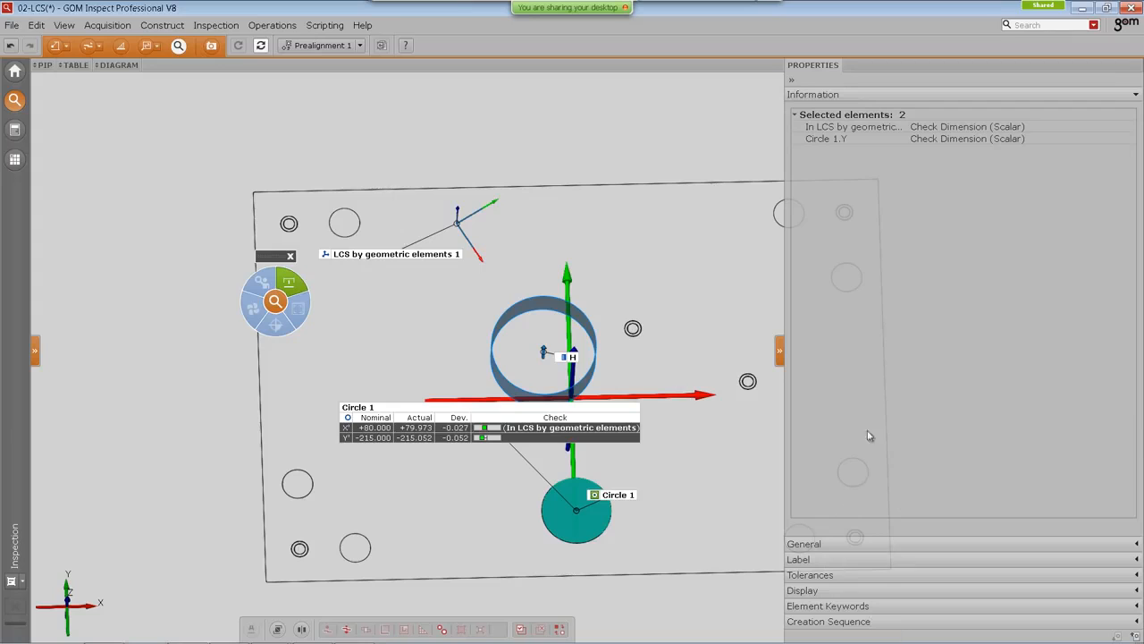
{"action": "left_click", "coordinate": [849, 543]}
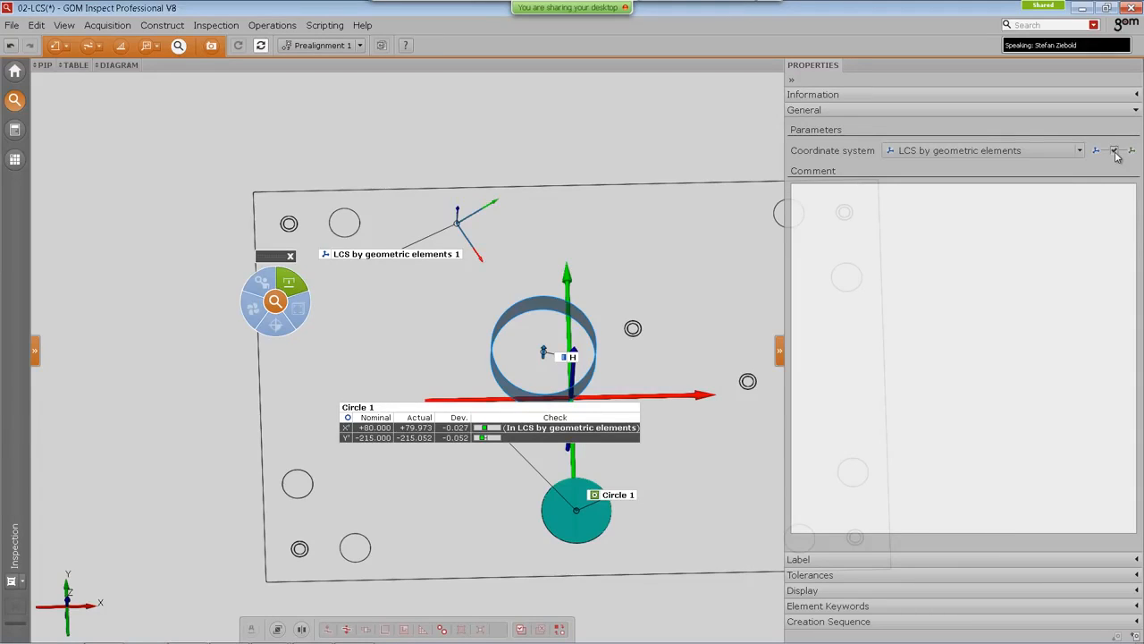
{"action": "left_click", "coordinate": [1006, 152]}
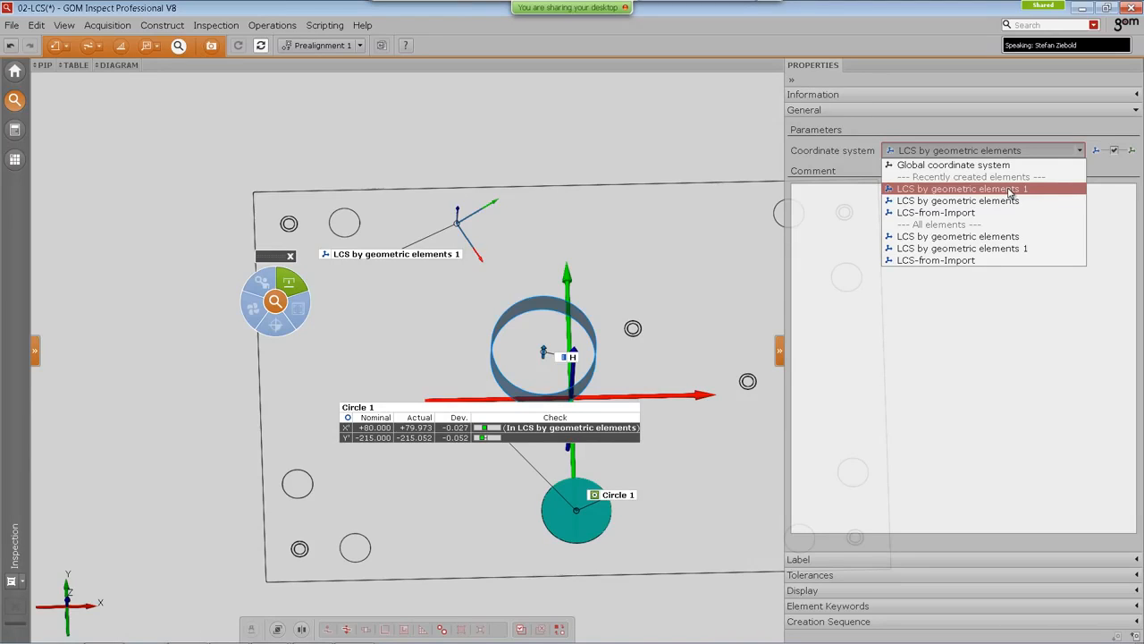
{"action": "left_click", "coordinate": [1010, 190]}
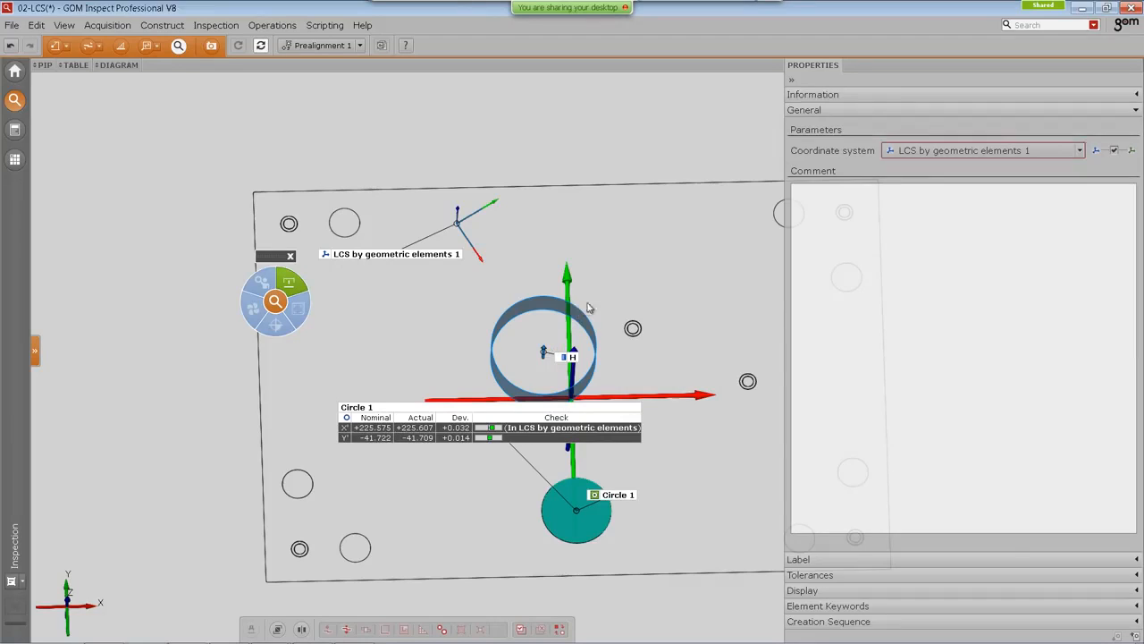
{"action": "left_click", "coordinate": [740, 136]}
{"action": "left_click", "coordinate": [792, 84]}
Step: Compare the check values with the dimensions on the report page drawing
{"action": "left_click_drag", "start_coordinate": [693, 369], "coordinate": [676, 398]}
{"action": "middle_click_drag", "start_coordinate": [677, 398], "coordinate": [702, 358]}
{"action": "middle_click_drag", "start_coordinate": [689, 403], "coordinate": [672, 429]}
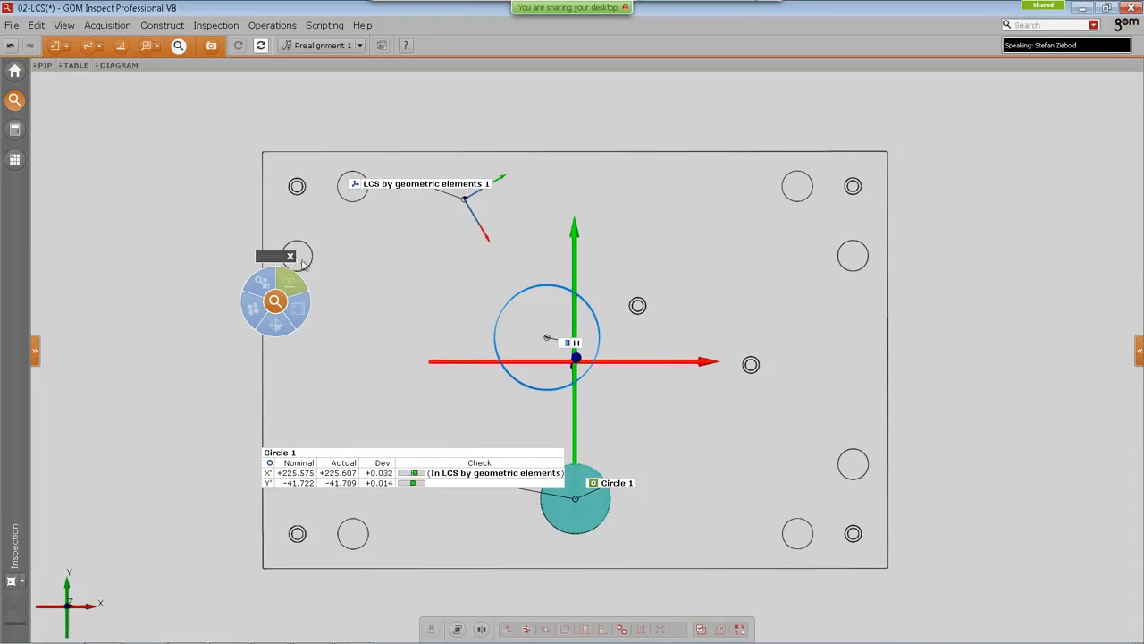
{"action": "left_click", "coordinate": [15, 132]}
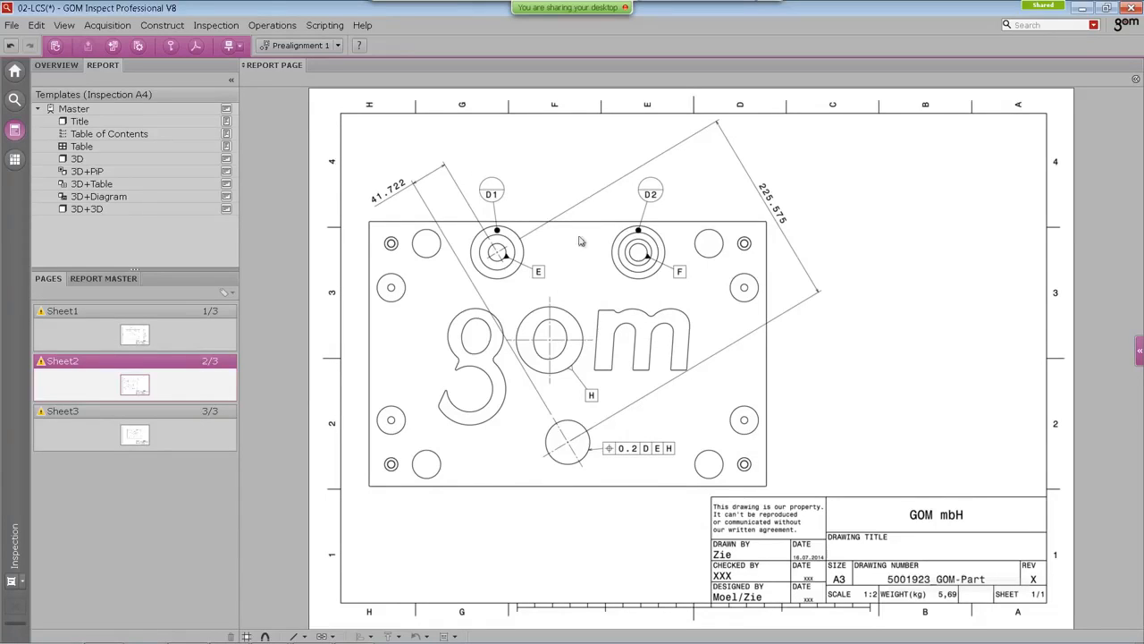
{"action": "left_click", "coordinate": [14, 101]}
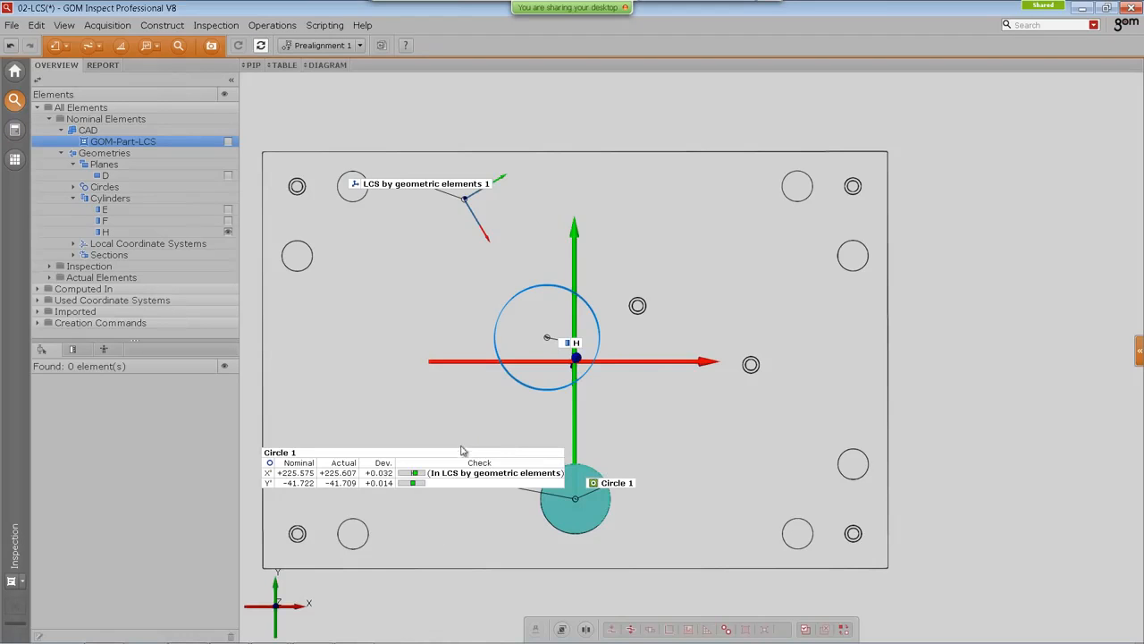
Step: Open the LCS by geometric elements 1 definition to review its settings without changing it
{"action": "left_click", "coordinate": [435, 186]}
{"action": "left_click_drag", "start_coordinate": [435, 186], "coordinate": [389, 230]}
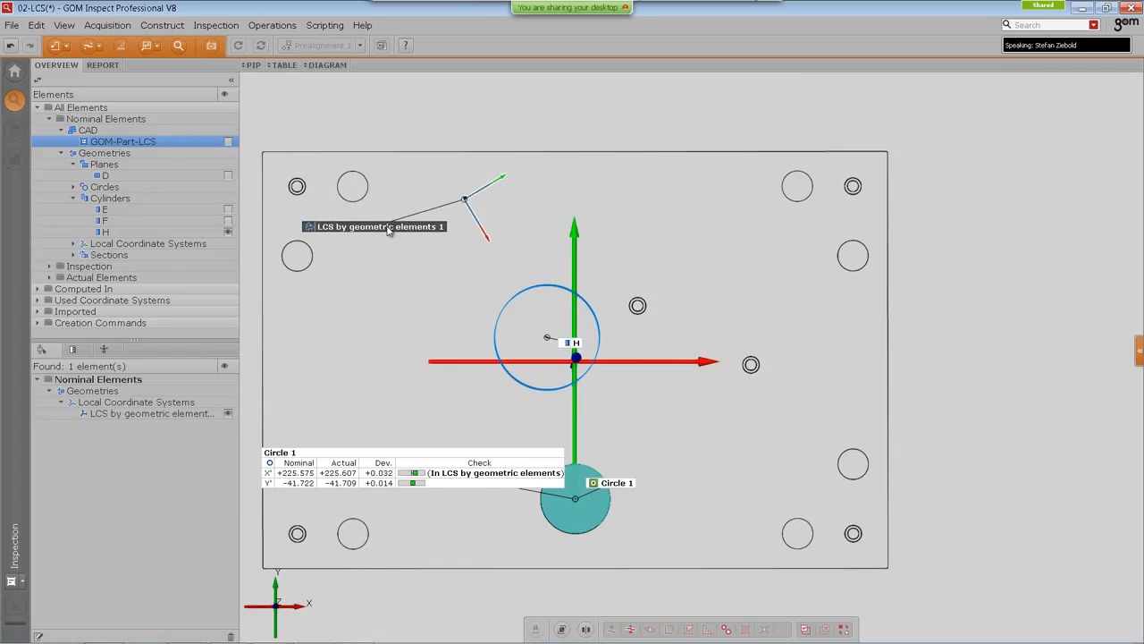
{"action": "double_click", "coordinate": [388, 228]}
{"action": "left_click", "coordinate": [87, 445]}
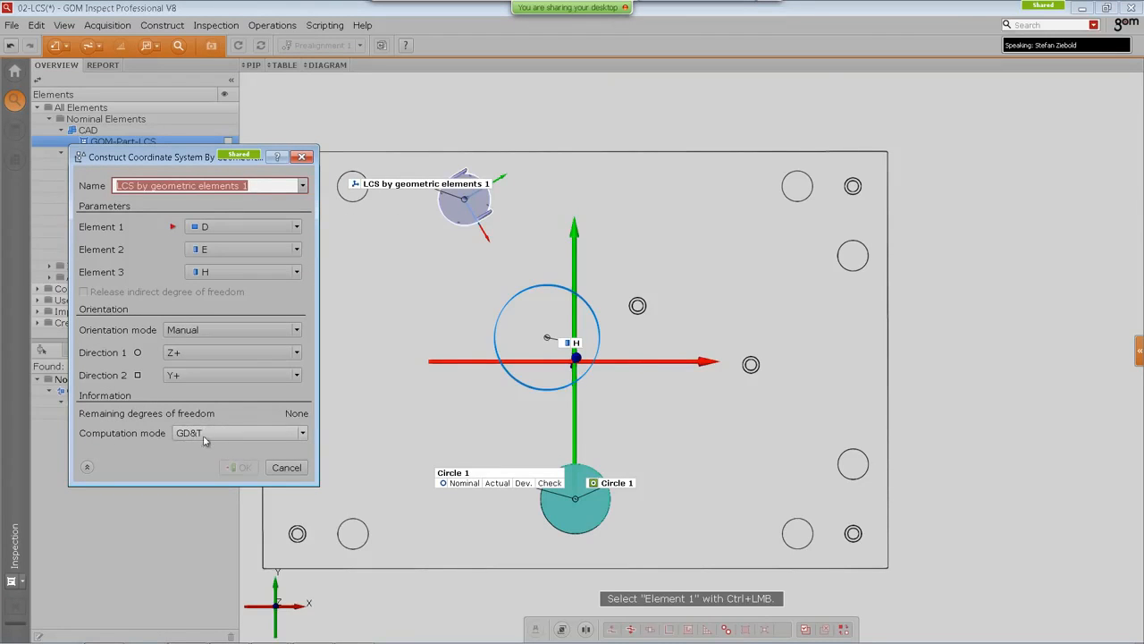
{"action": "left_click", "coordinate": [286, 467]}
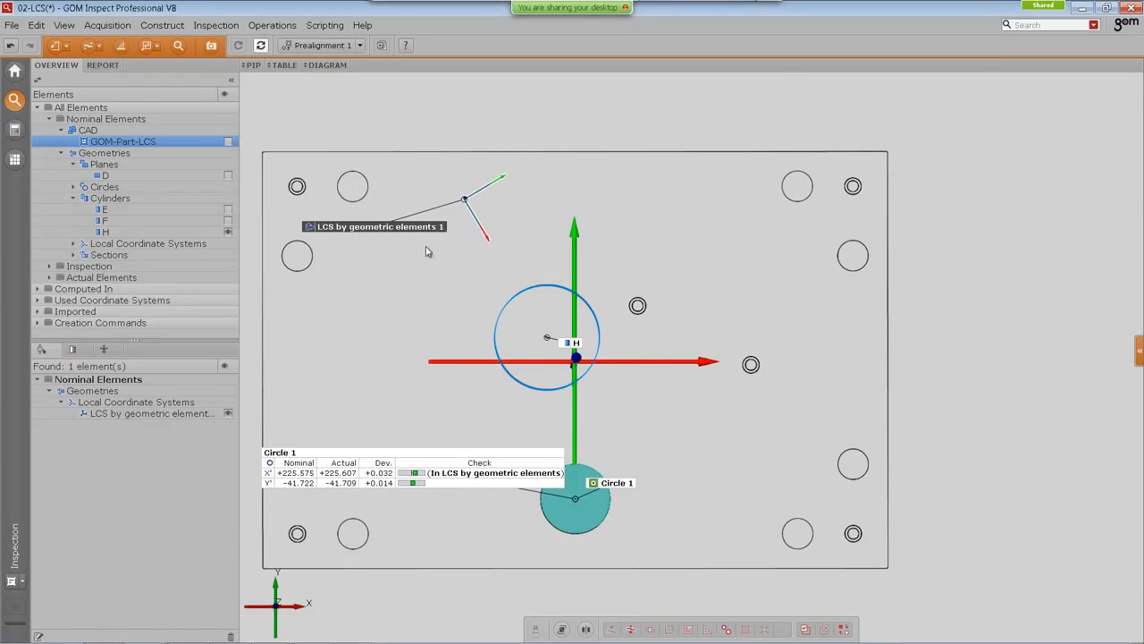
Step: Reposition the labels of LCS by geometric elements 1 and Circle 1's check table in the view
{"action": "left_click_drag", "start_coordinate": [413, 229], "coordinate": [459, 179]}
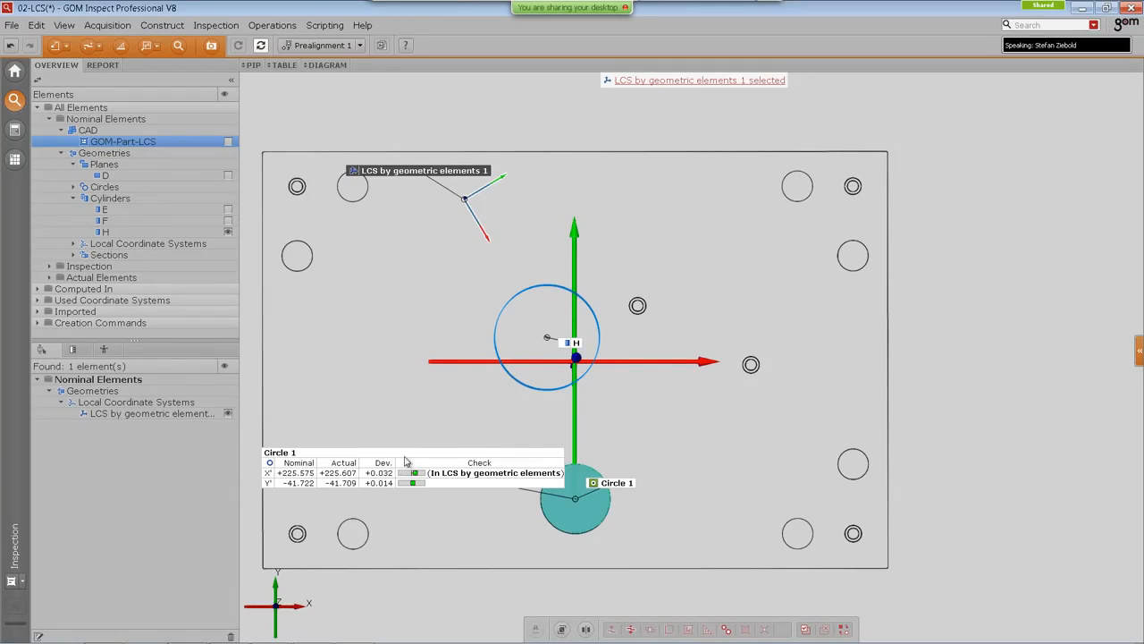
{"action": "left_click_drag", "start_coordinate": [409, 459], "coordinate": [426, 432]}
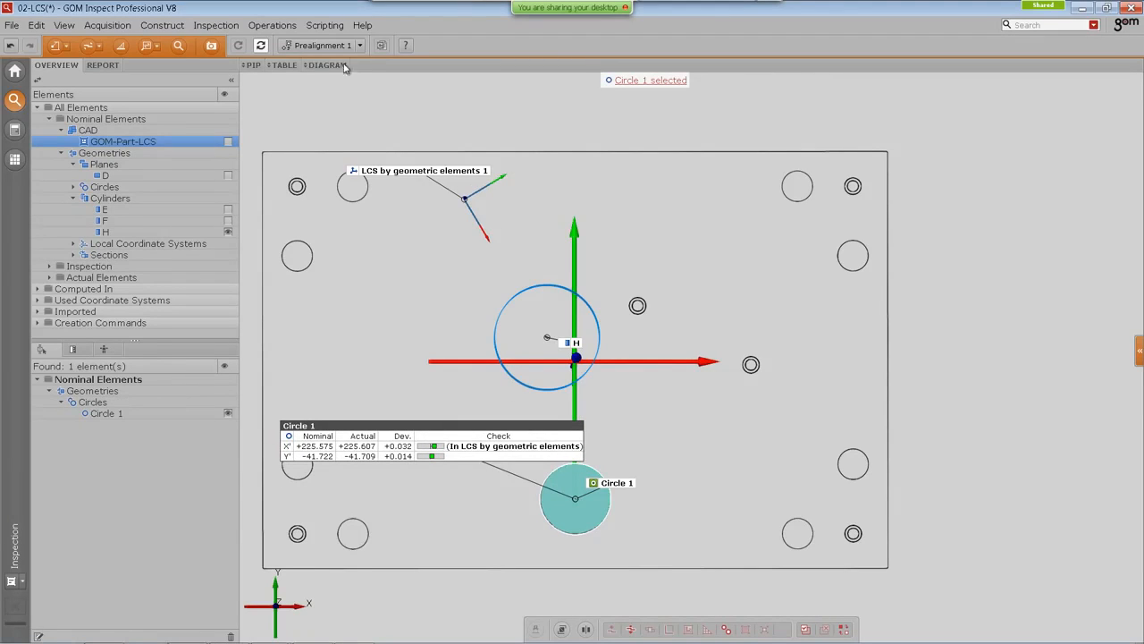
Step: Start a GD&T Position check on Circle 1 and choose LCS by geometric elements 1 as its datum system
{"action": "left_click", "coordinate": [180, 49]}
{"action": "left_click", "coordinate": [311, 315]}
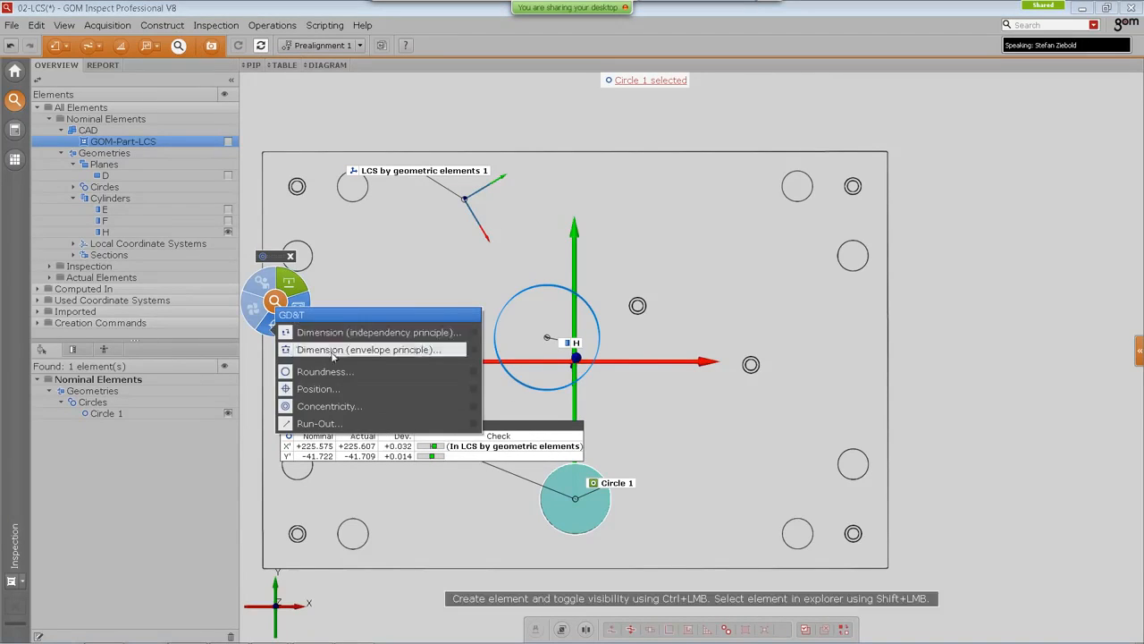
{"action": "left_click", "coordinate": [351, 390]}
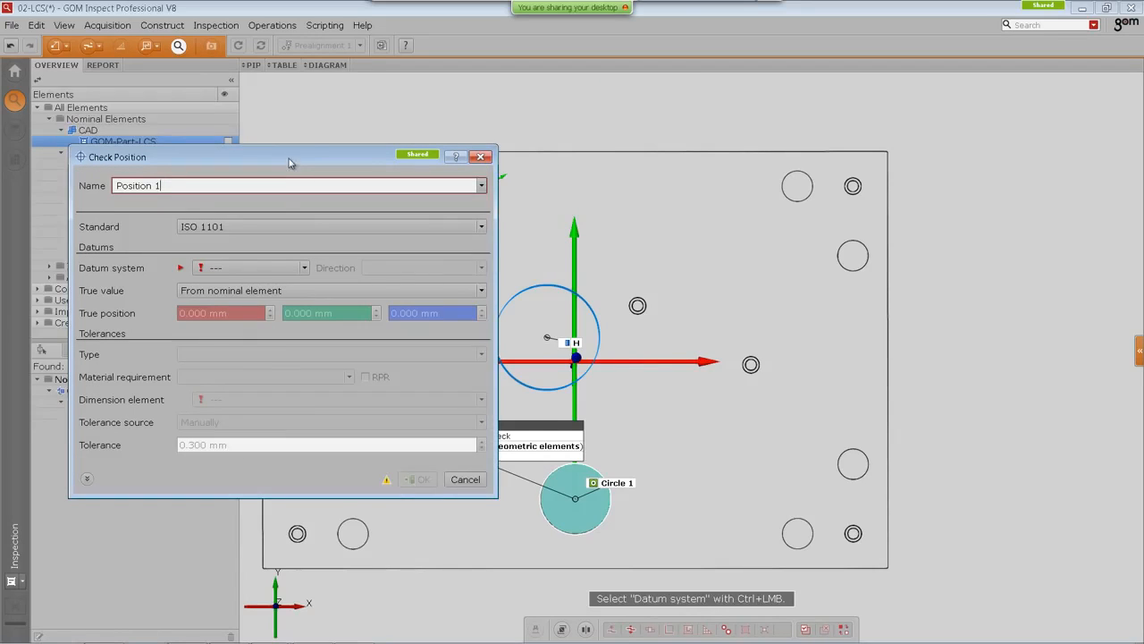
{"action": "left_click_drag", "start_coordinate": [289, 158], "coordinate": [261, 94]}
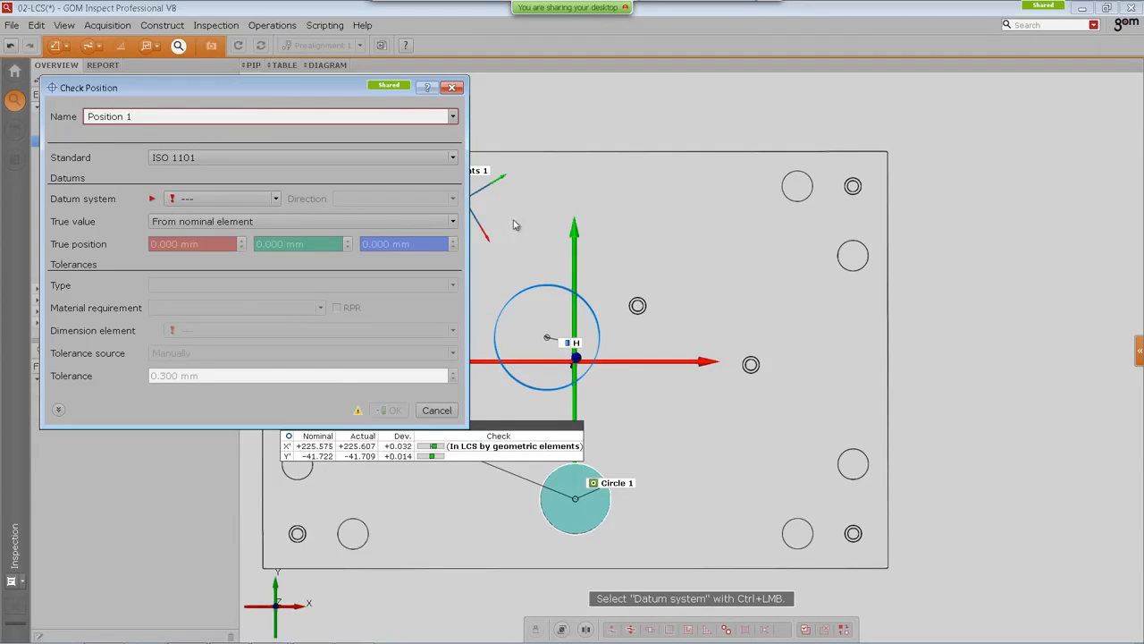
{"action": "right_click_drag", "start_coordinate": [575, 225], "coordinate": [710, 242]}
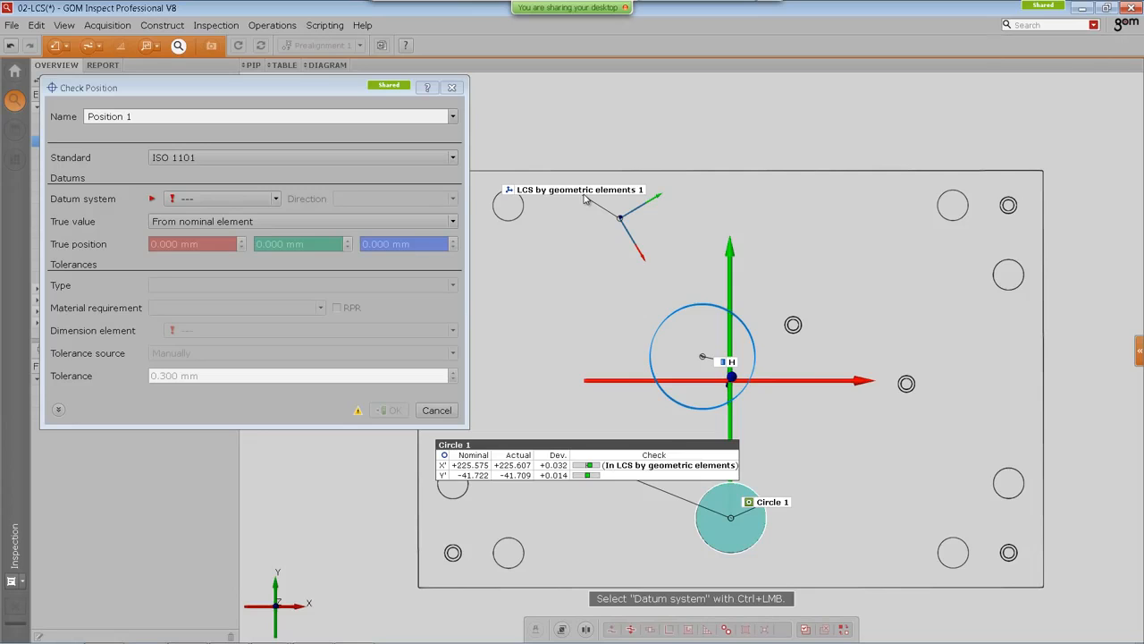
{"action": "left_click", "coordinate": [218, 199]}
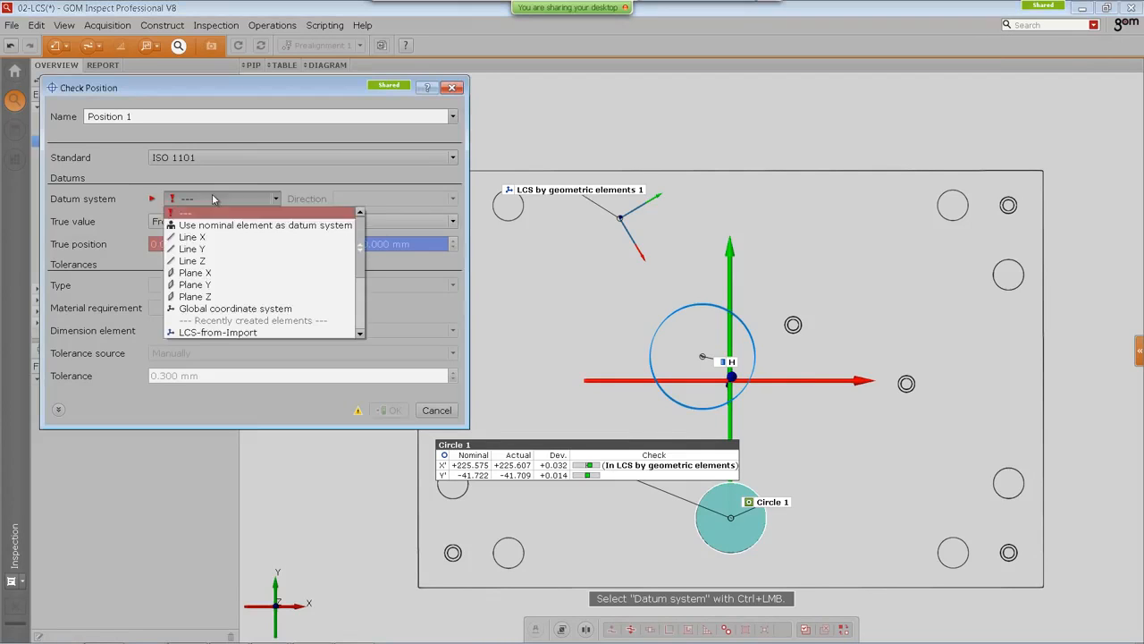
{"action": "scroll", "coordinate": [237, 331], "scroll_direction": "down", "scroll_amount": 2}
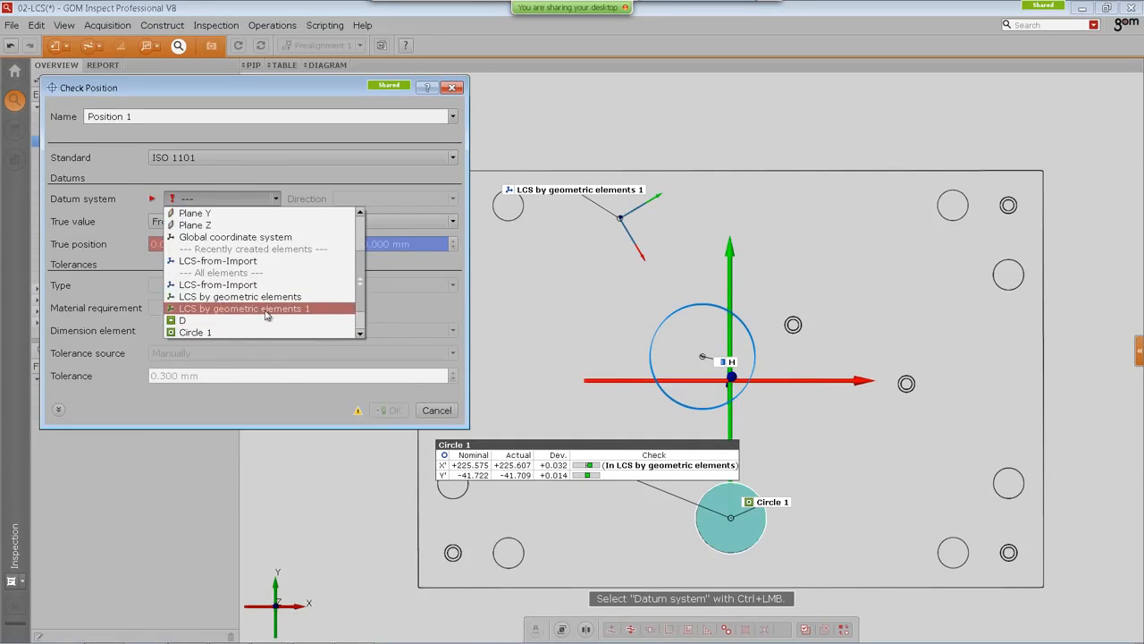
{"action": "left_click", "coordinate": [243, 308]}
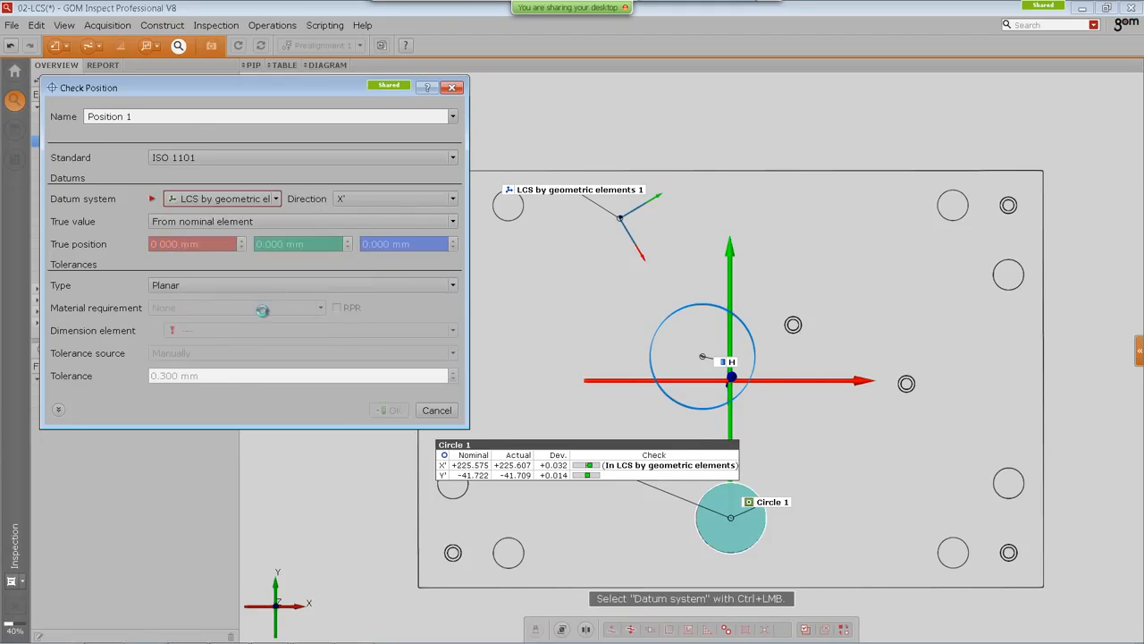
Step: Set the position check's tolerance type to Circular with direction XY' and confirm the check
{"action": "left_click_drag", "start_coordinate": [547, 437], "coordinate": [659, 319]}
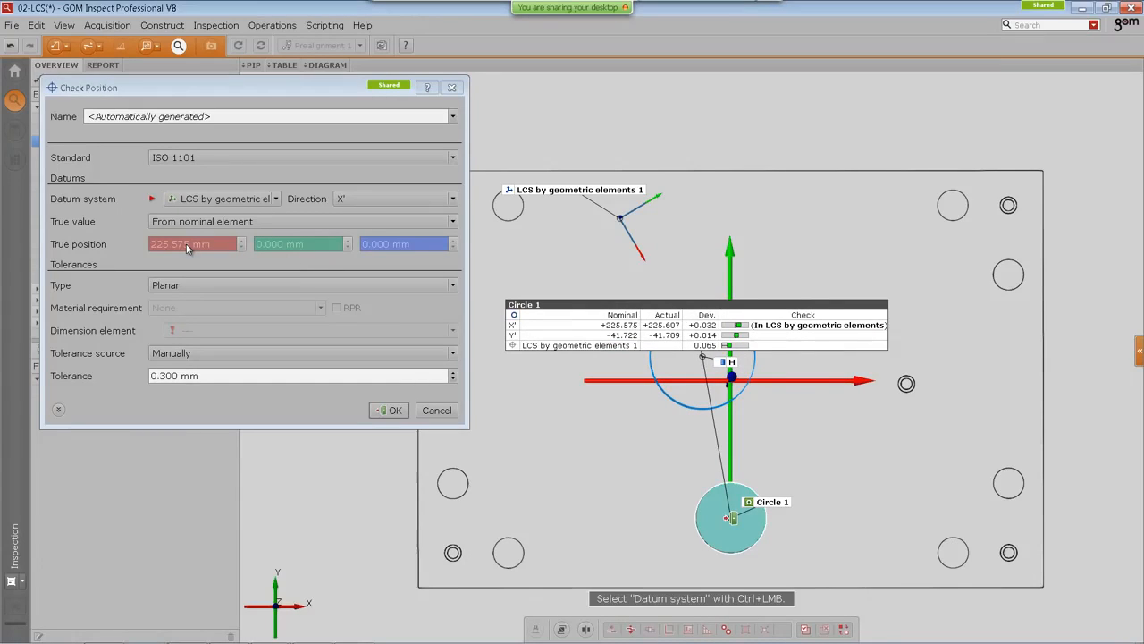
{"action": "left_click", "coordinate": [370, 200]}
{"action": "left_click", "coordinate": [372, 211]}
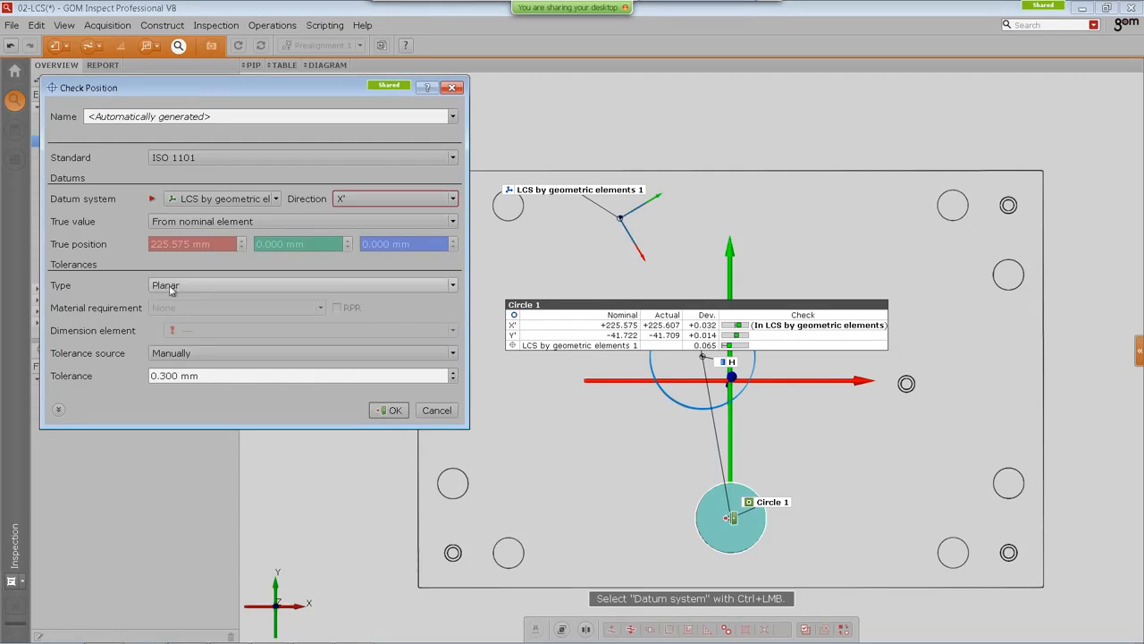
{"action": "left_click", "coordinate": [181, 285]}
{"action": "left_click", "coordinate": [172, 312]}
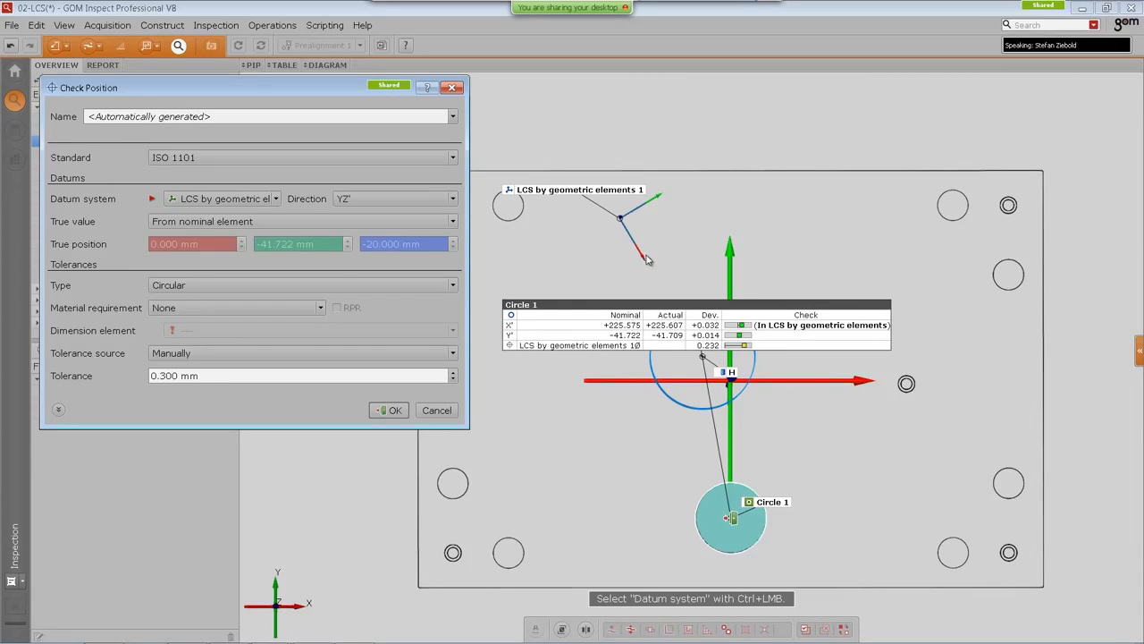
{"action": "left_click", "coordinate": [366, 198]}
{"action": "left_click", "coordinate": [372, 236]}
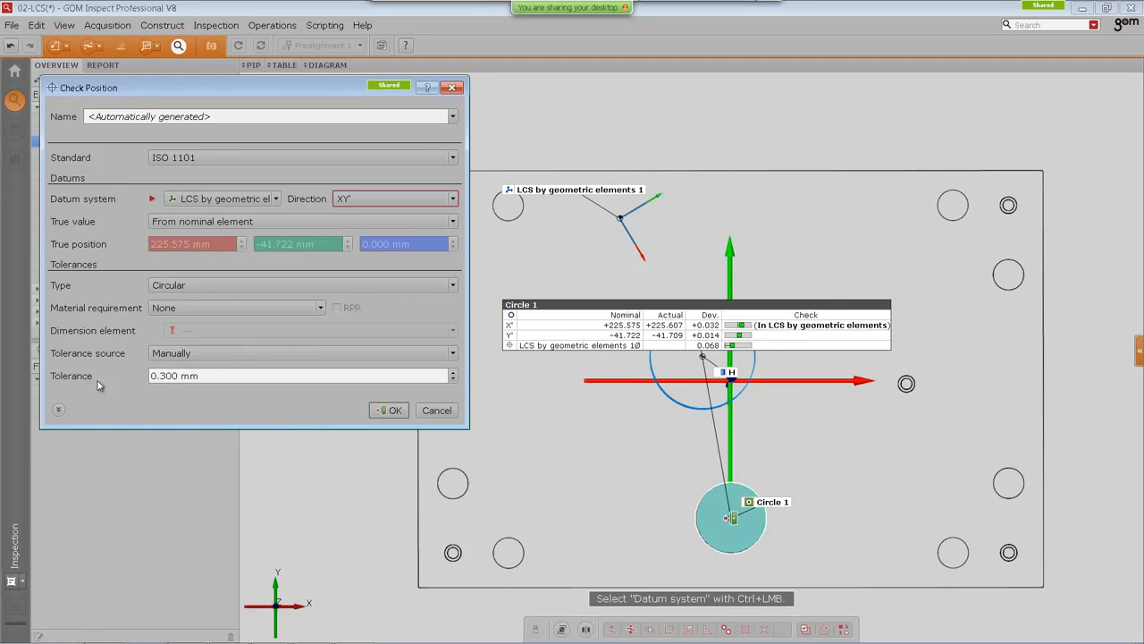
{"action": "left_click", "coordinate": [393, 410]}
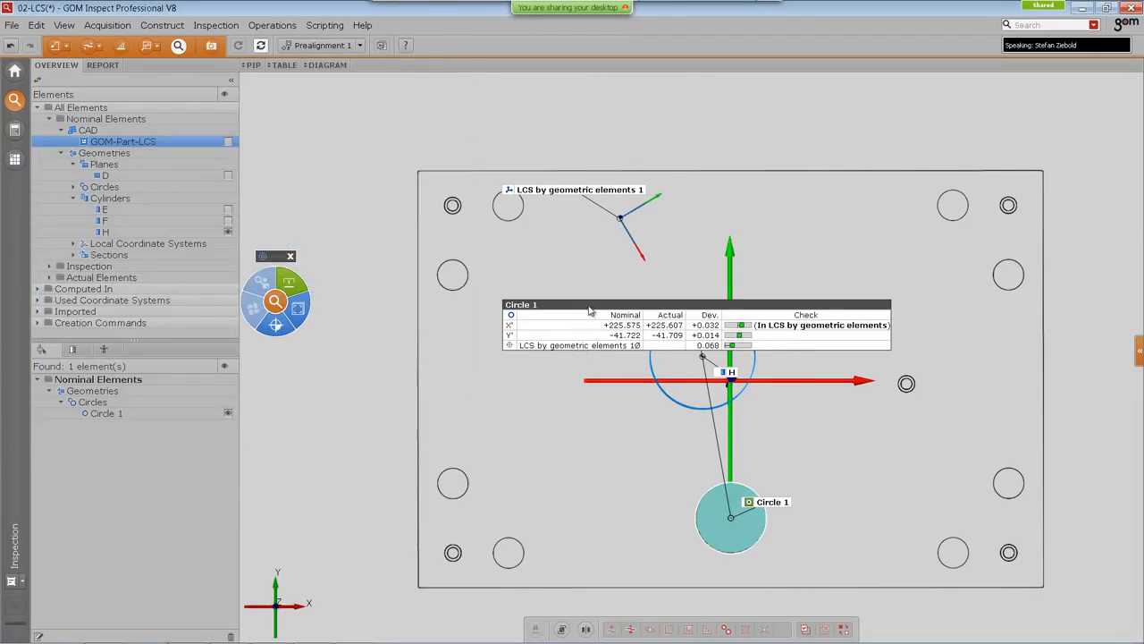
Step: Collapse the explorer panel and rearrange Circle 1's check label and the pie menu in the view
{"action": "left_click", "coordinate": [231, 80]}
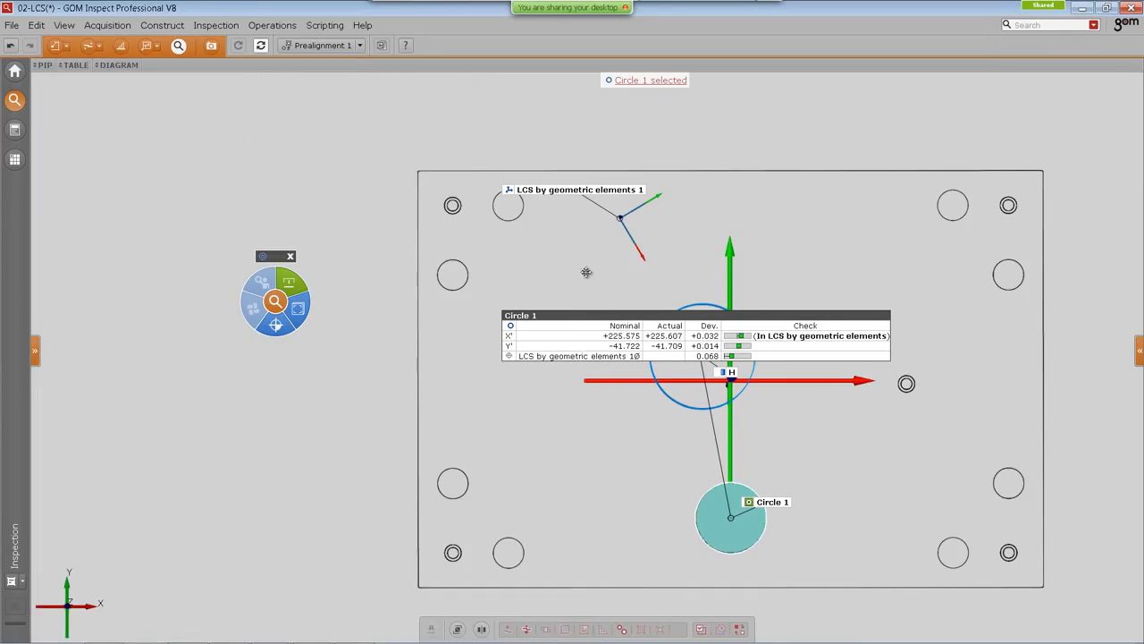
{"action": "right_click_drag", "start_coordinate": [584, 271], "coordinate": [462, 231]}
{"action": "scroll", "coordinate": [464, 244], "scroll_direction": "up", "scroll_amount": 1}
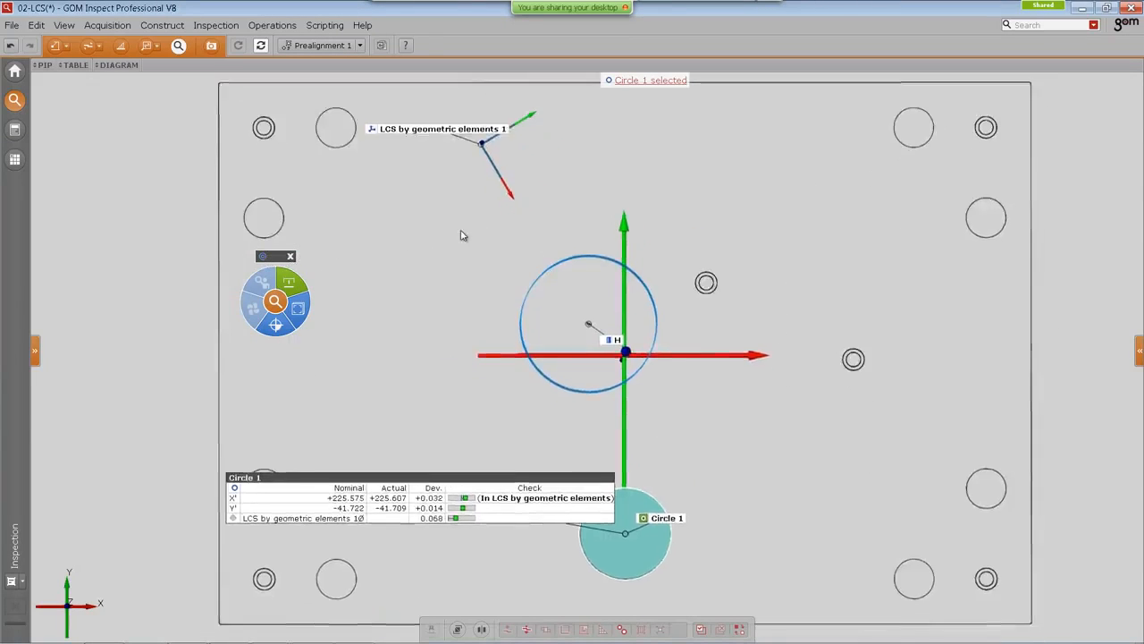
{"action": "scroll", "coordinate": [461, 231], "scroll_direction": "down", "scroll_amount": 1}
{"action": "left_click_drag", "start_coordinate": [419, 406], "coordinate": [564, 203]}
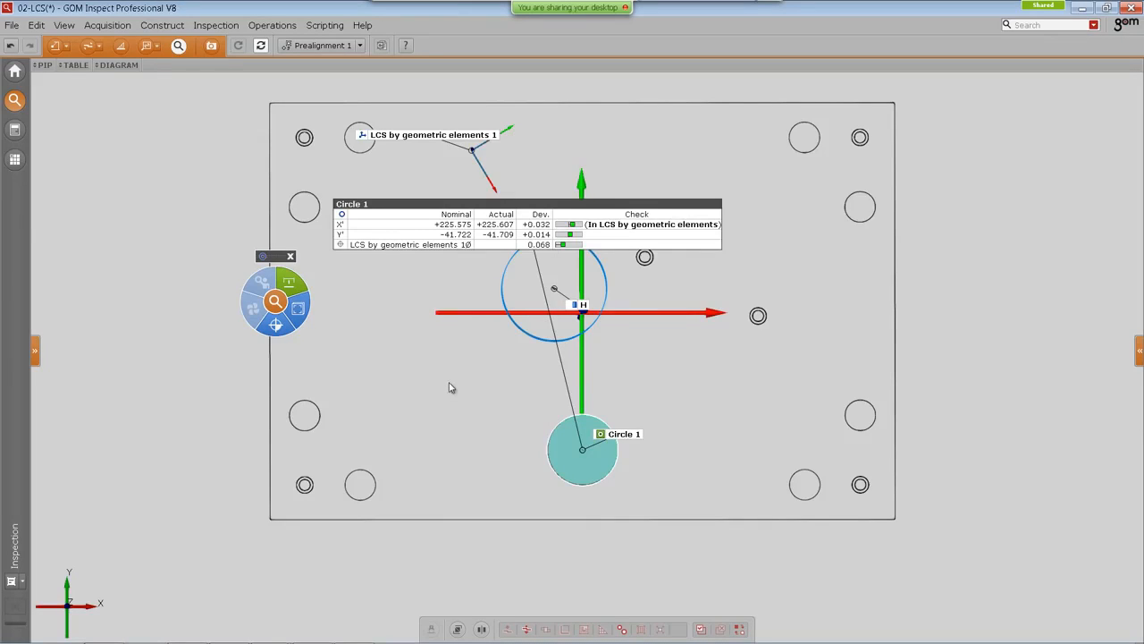
{"action": "middle_click_drag", "start_coordinate": [451, 383], "coordinate": [439, 412]}
{"action": "left_click_drag", "start_coordinate": [477, 232], "coordinate": [512, 393]}
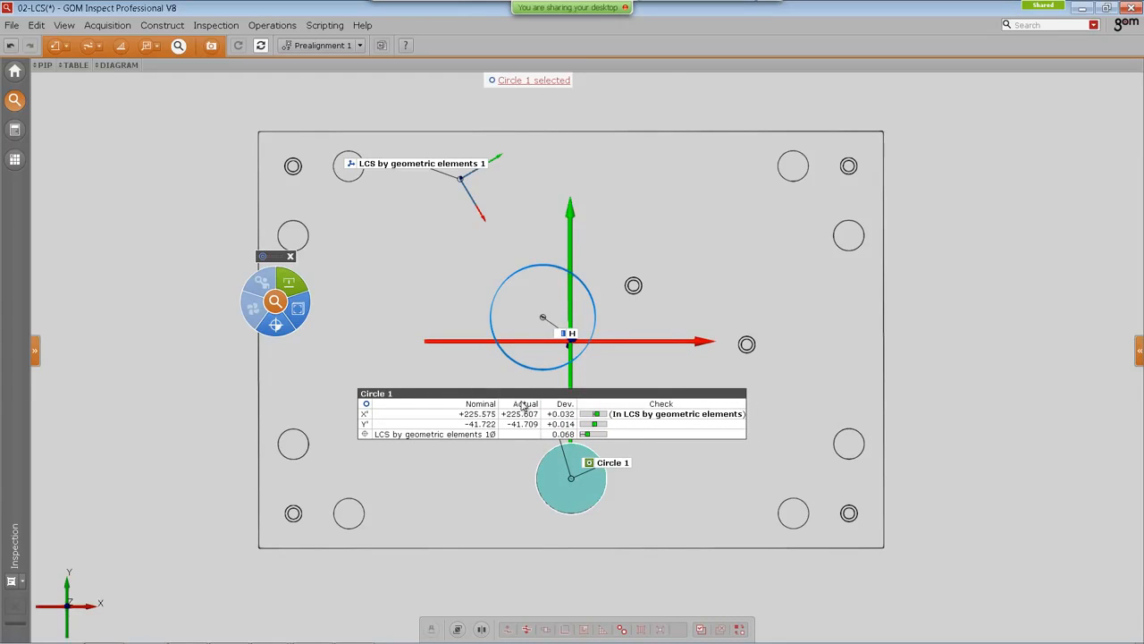
{"action": "left_click_drag", "start_coordinate": [427, 165], "coordinate": [412, 159]}
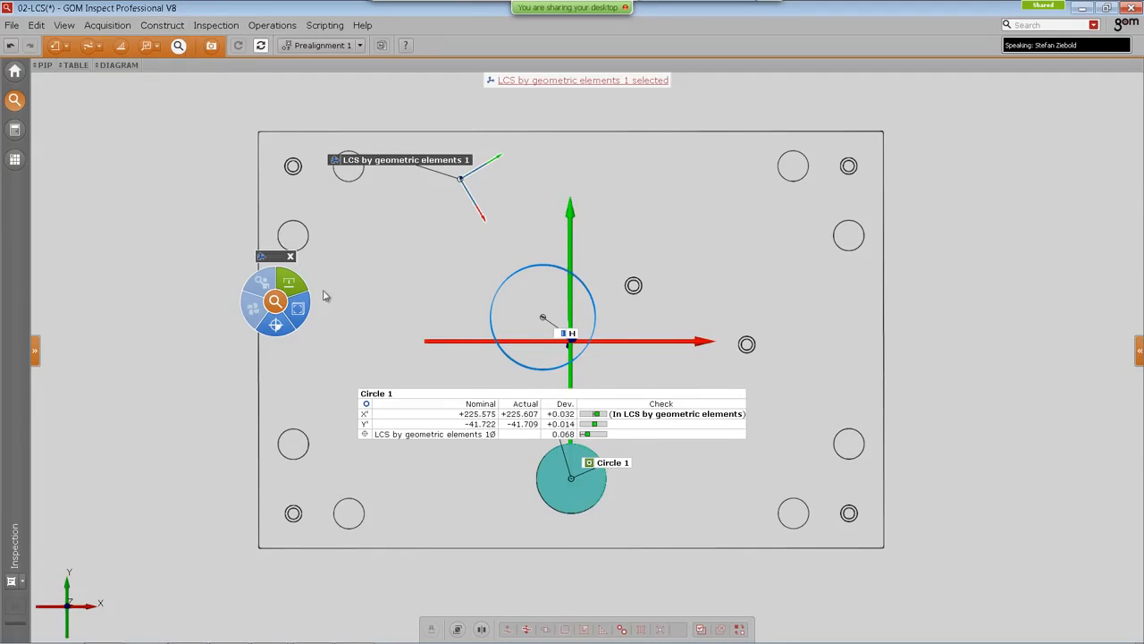
{"action": "left_click_drag", "start_coordinate": [516, 395], "coordinate": [534, 408]}
{"action": "left_click_drag", "start_coordinate": [304, 262], "coordinate": [182, 277]}
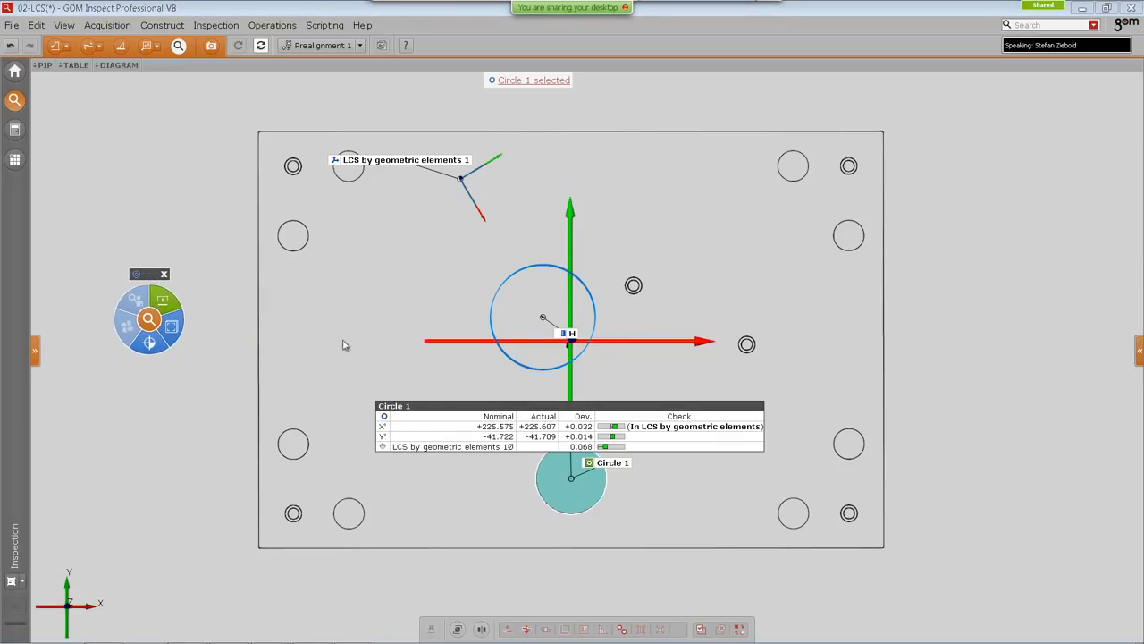
Step: Construct a 2-point distance from the LCS by geometric elements 1 origin to Circle 1's center
{"action": "mouse_move", "coordinate": [69, 605]}
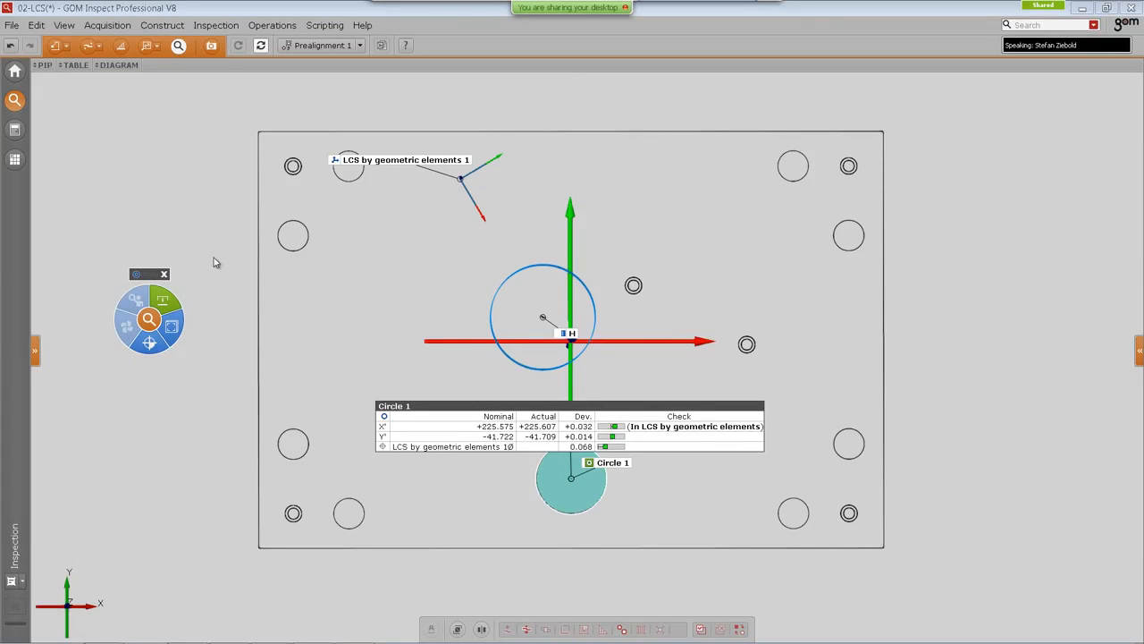
{"action": "left_click", "coordinate": [165, 27]}
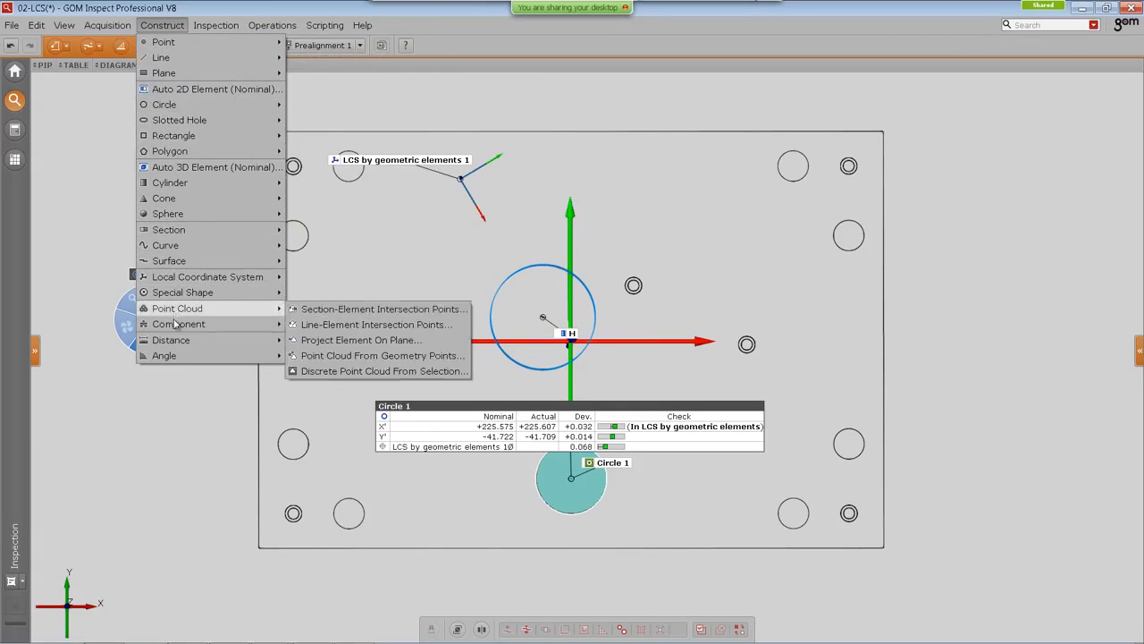
{"action": "mouse_move", "coordinate": [237, 341]}
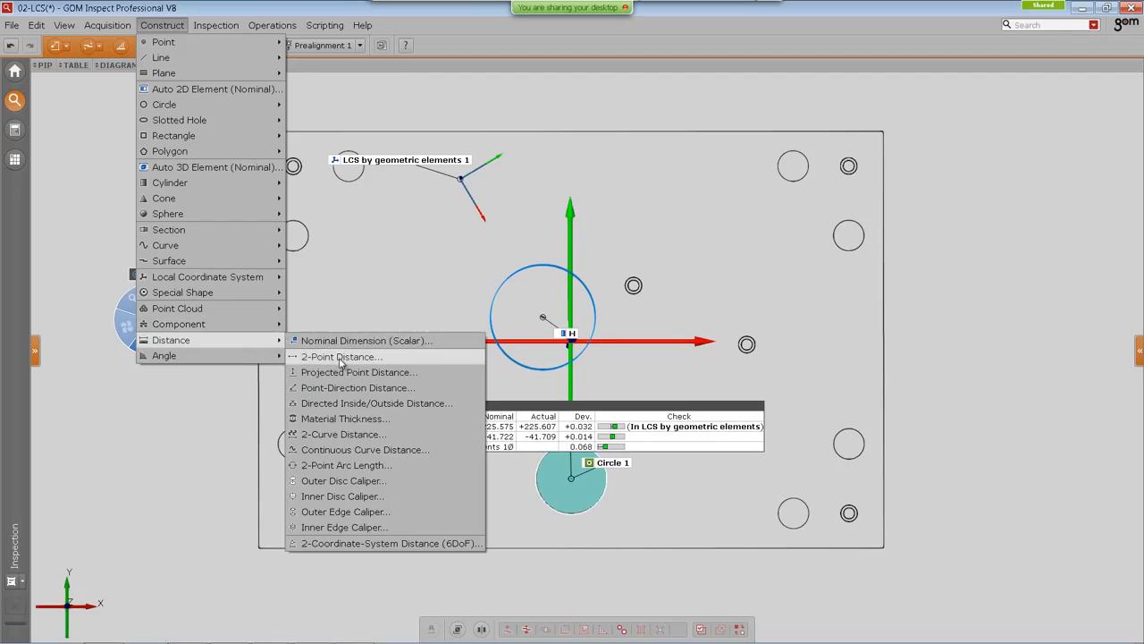
{"action": "left_click", "coordinate": [341, 357]}
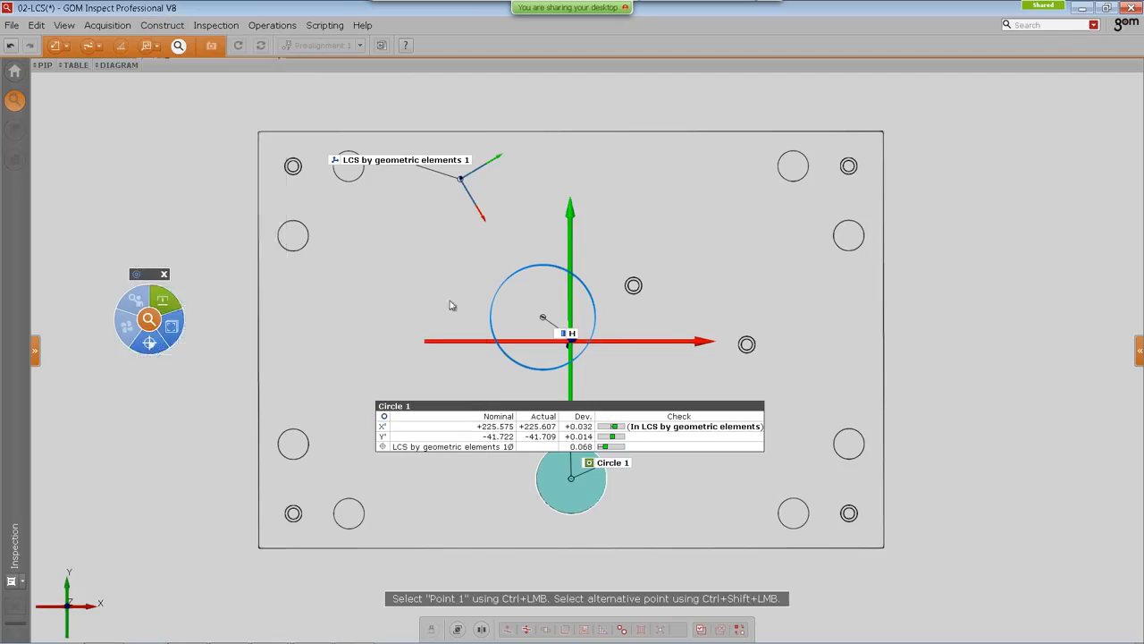
{"action": "left_click", "coordinate": [411, 163], "text": "ctrl"}
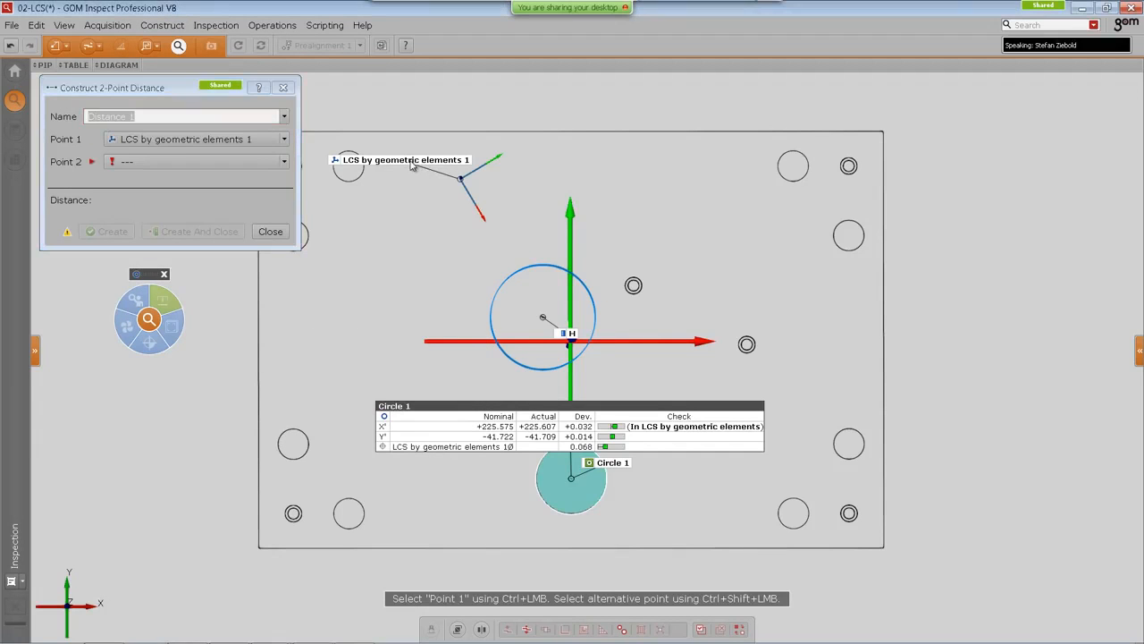
{"action": "left_click", "coordinate": [579, 408], "text": "ctrl"}
{"action": "left_click", "coordinate": [198, 231]}
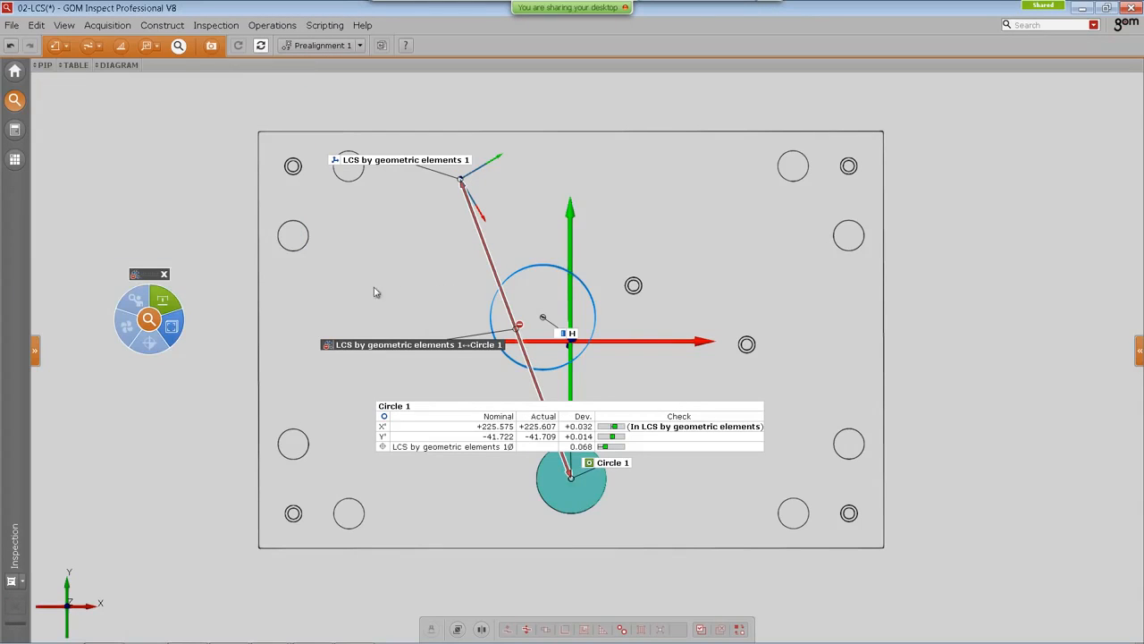
Step: Reposition the pie menu and the new distance element's label in the view
{"action": "key", "text": "w"}
{"action": "left_click", "coordinate": [369, 267]}
{"action": "left_click", "coordinate": [418, 276]}
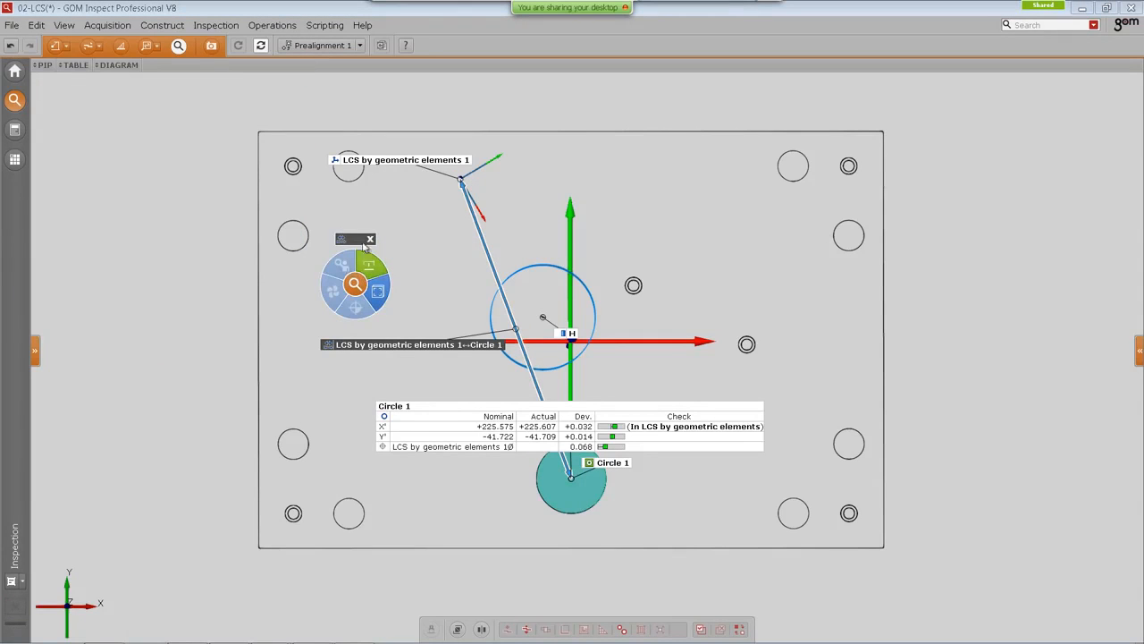
{"action": "left_click_drag", "start_coordinate": [363, 243], "coordinate": [252, 232]}
{"action": "left_click_drag", "start_coordinate": [320, 344], "coordinate": [319, 284]}
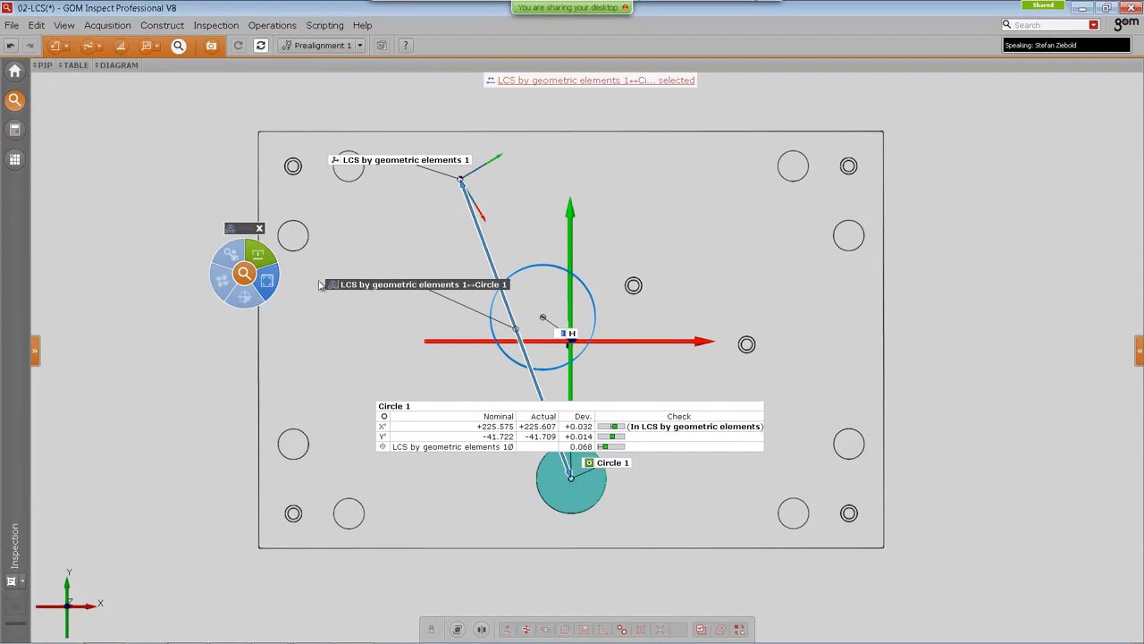
Step: Add an X distance check to the distance using coordinate system LCS by geometric elements 1 and confirm
{"action": "left_click", "coordinate": [266, 281]}
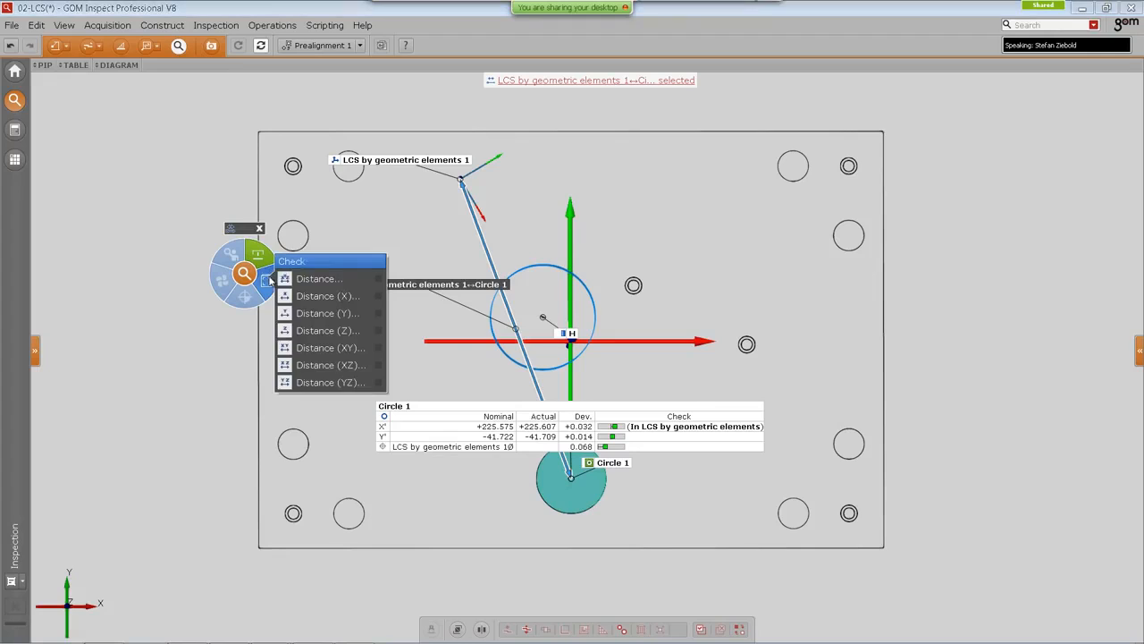
{"action": "left_click", "coordinate": [322, 296]}
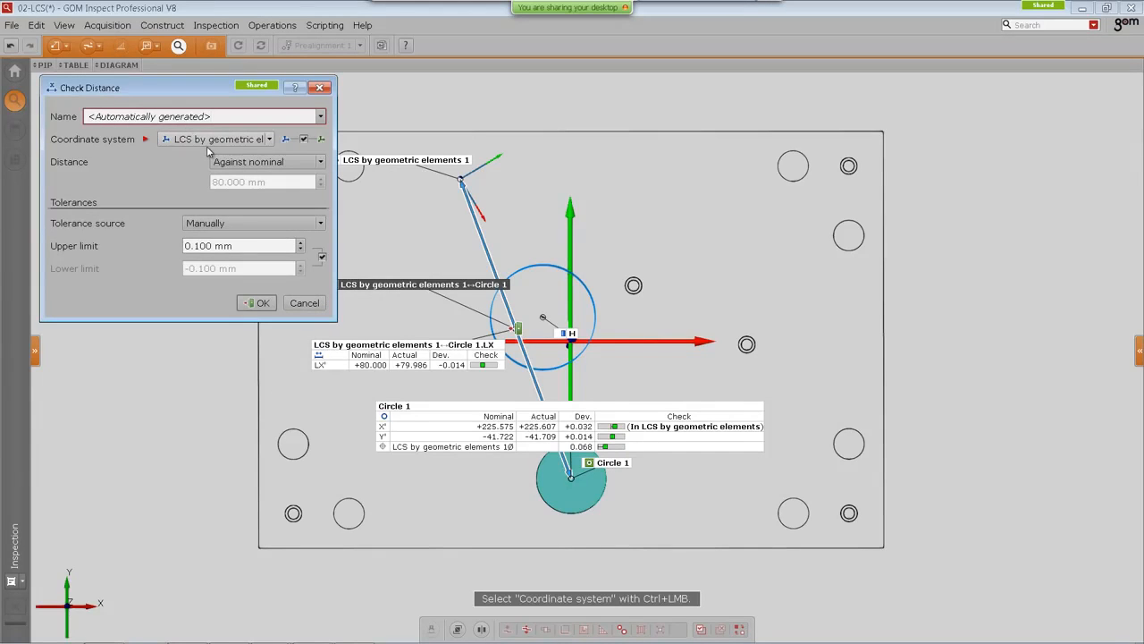
{"action": "left_click", "coordinate": [220, 141]}
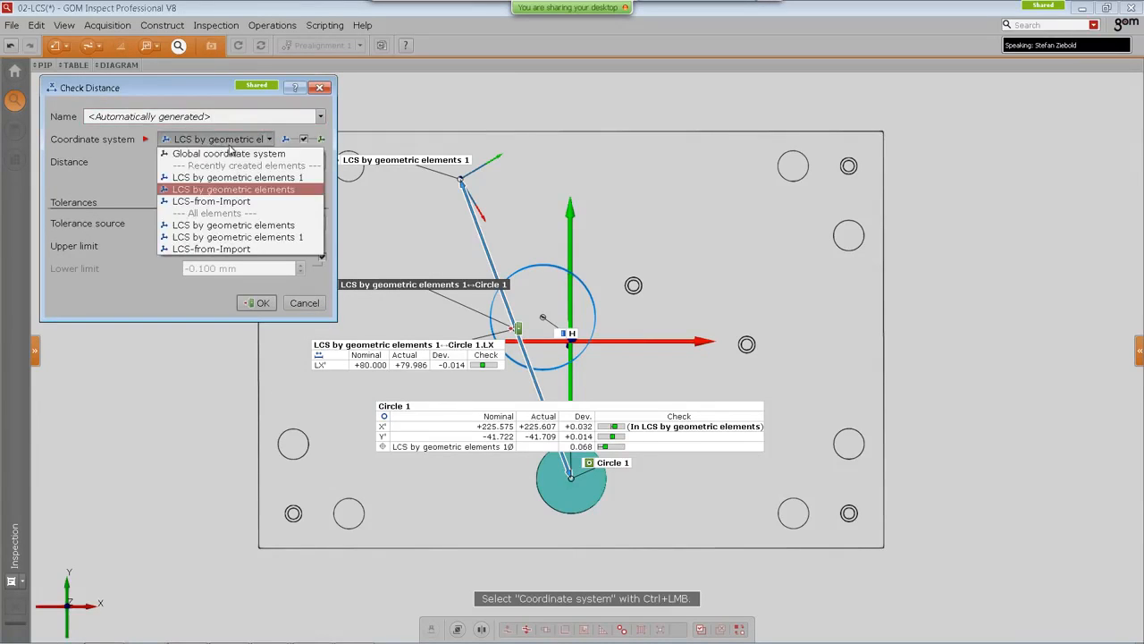
{"action": "left_click", "coordinate": [238, 179]}
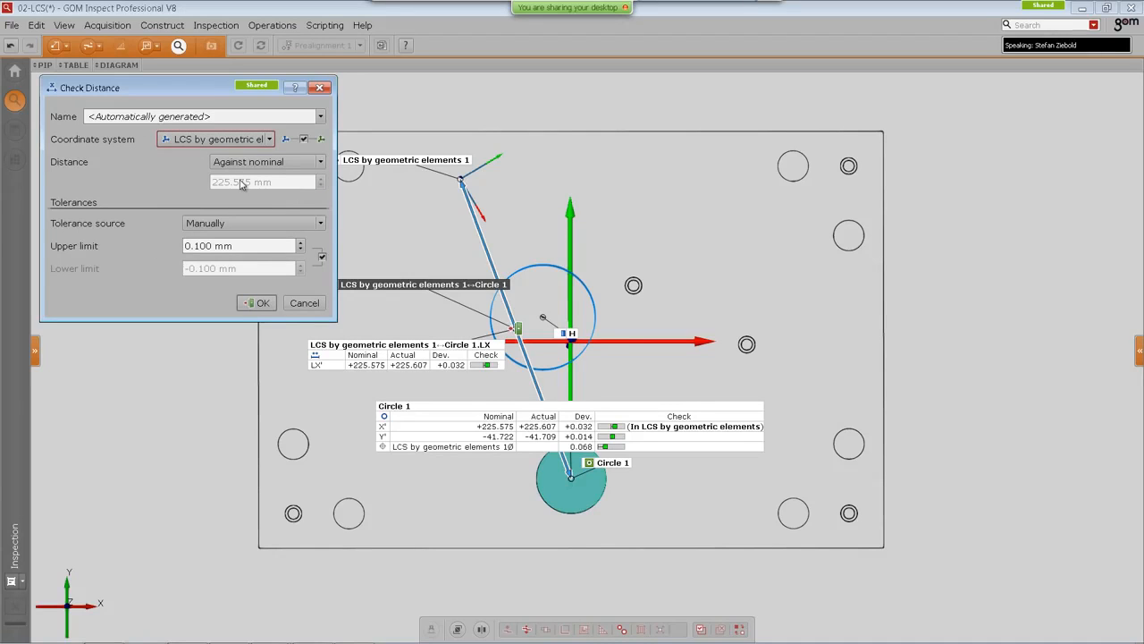
{"action": "left_click", "coordinate": [197, 140]}
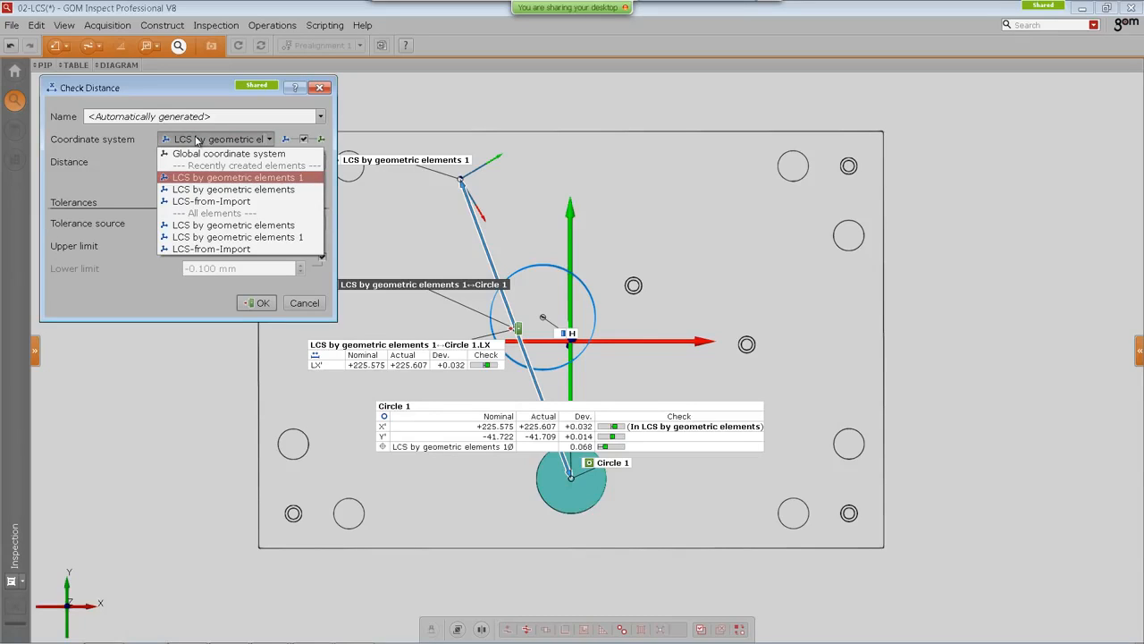
{"action": "left_click", "coordinate": [215, 177]}
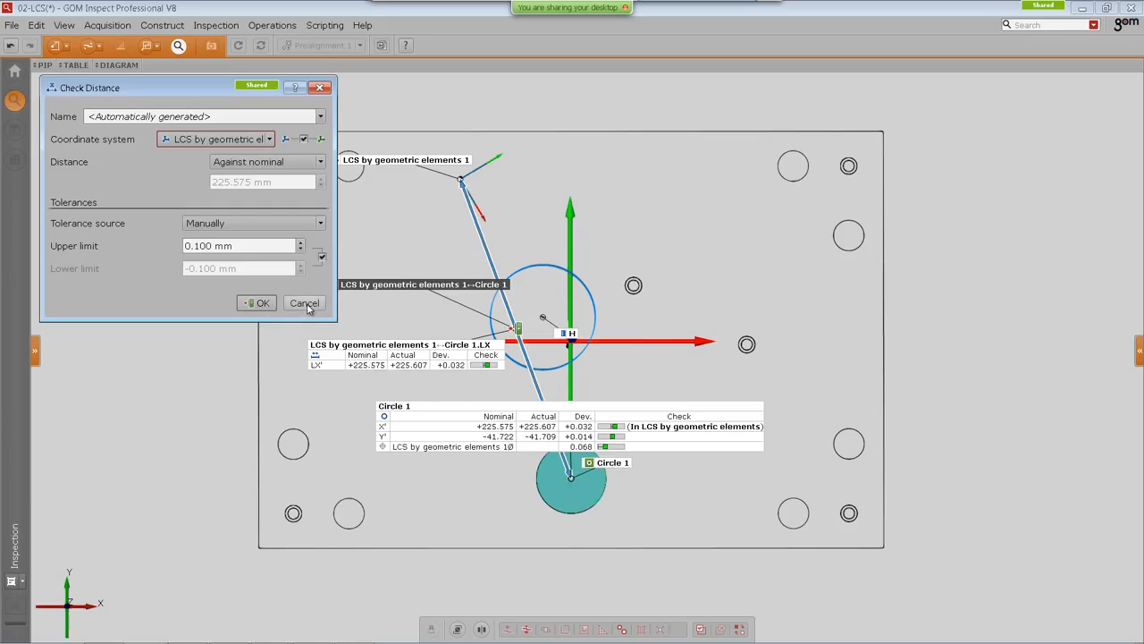
{"action": "left_click", "coordinate": [257, 303]}
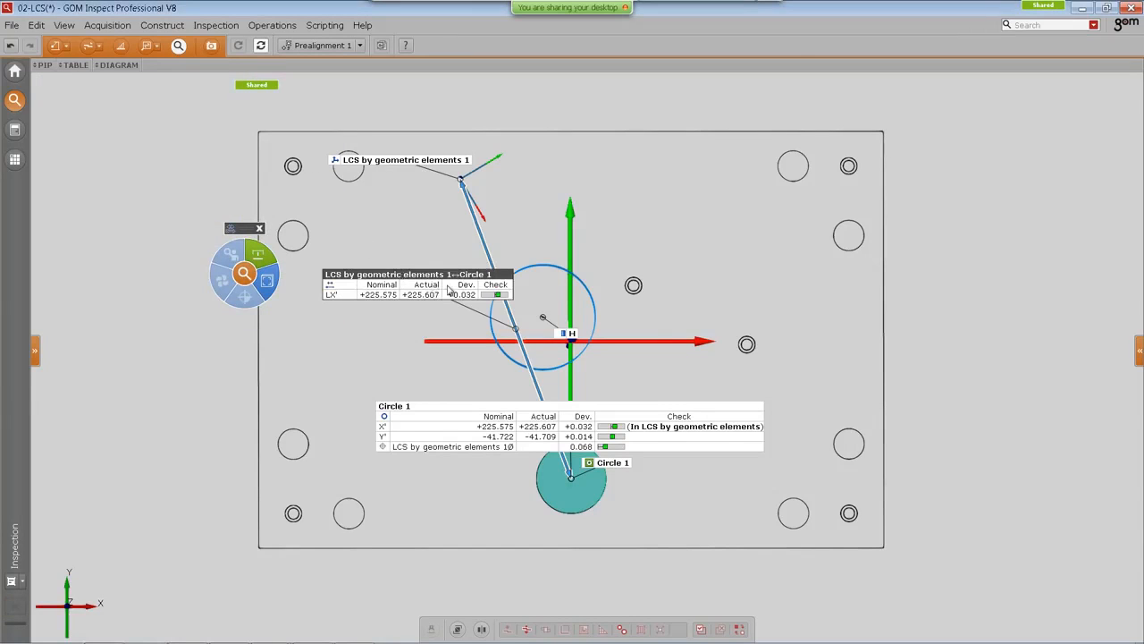
Step: Add a Y distance check to the LCS-to-Circle 1 distance
{"action": "left_click_drag", "start_coordinate": [409, 281], "coordinate": [422, 256]}
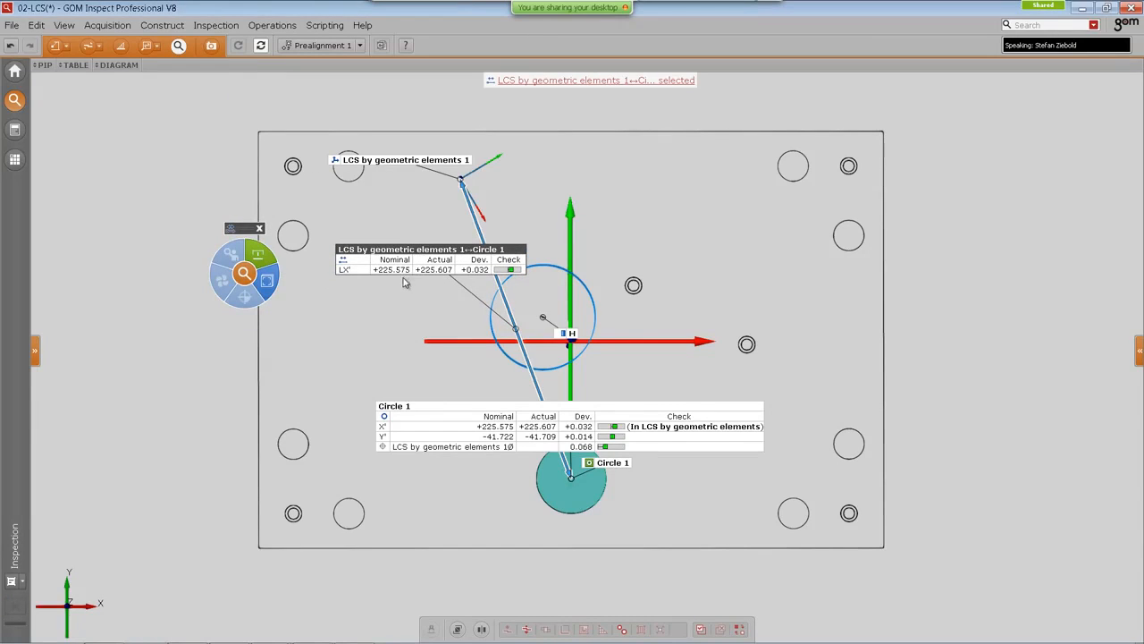
{"action": "left_click", "coordinate": [268, 279]}
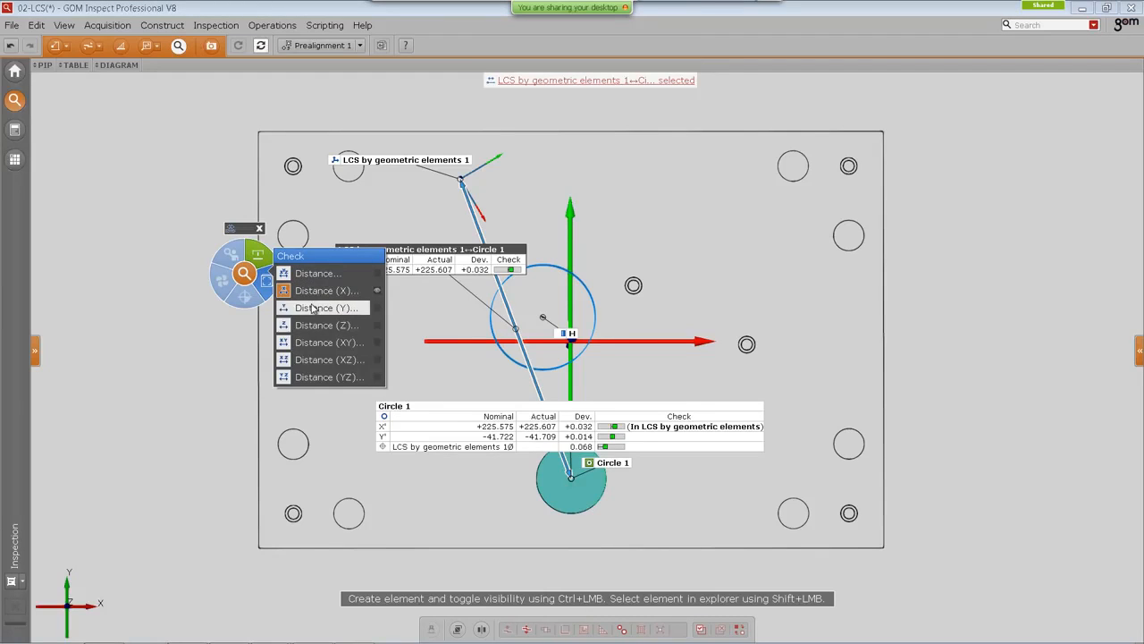
{"action": "left_click", "coordinate": [313, 309]}
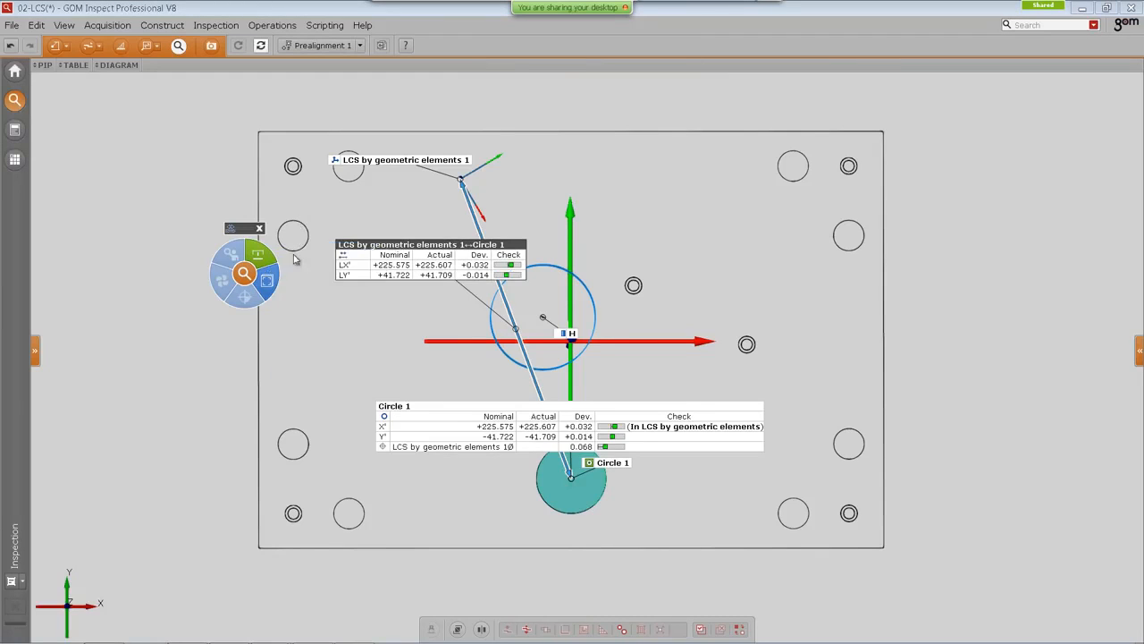
Step: Pull the LX and LY checks out of the distance label as separate dimension labels and place them around the part
{"action": "left_click", "coordinate": [390, 267]}
{"action": "left_click_drag", "start_coordinate": [409, 245], "coordinate": [353, 226]}
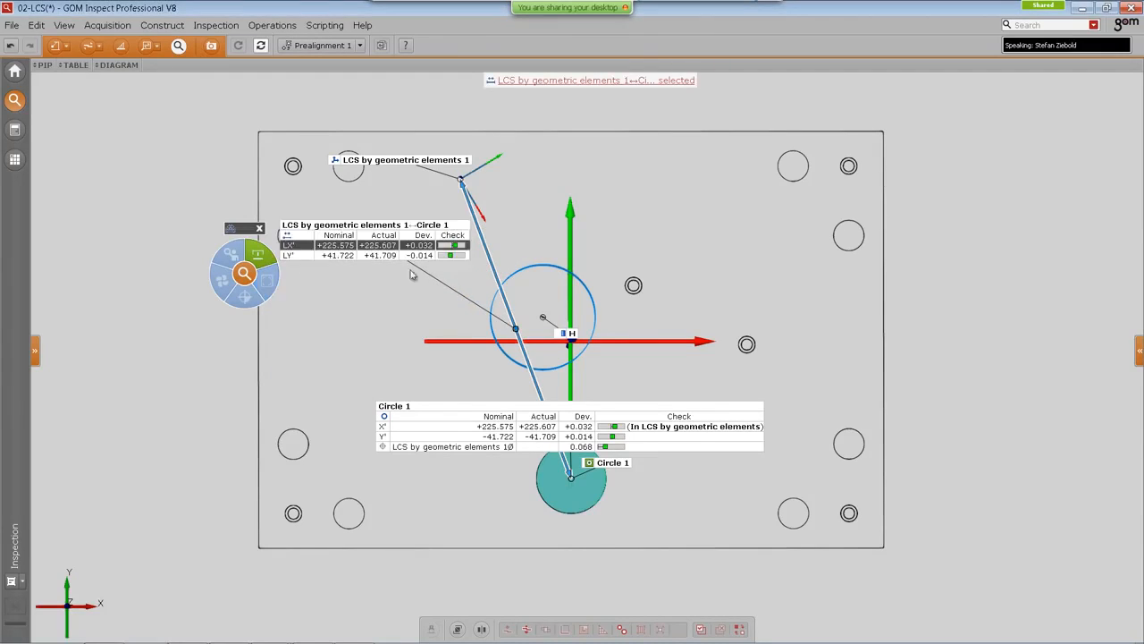
{"action": "left_click_drag", "start_coordinate": [516, 329], "coordinate": [801, 240]}
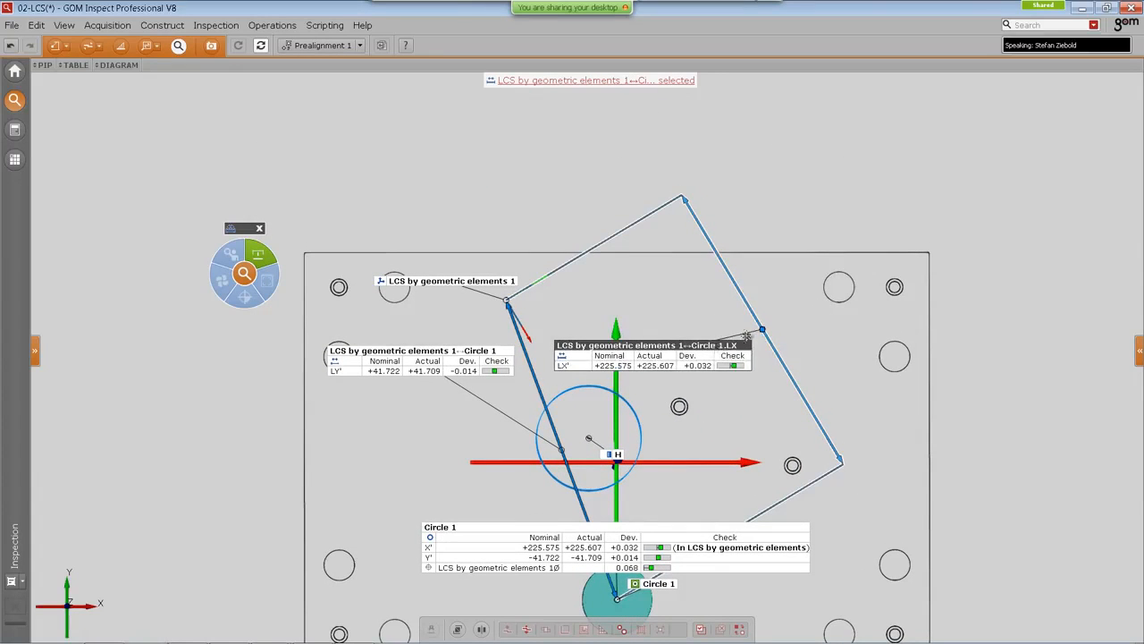
{"action": "left_click_drag", "start_coordinate": [719, 347], "coordinate": [908, 223]}
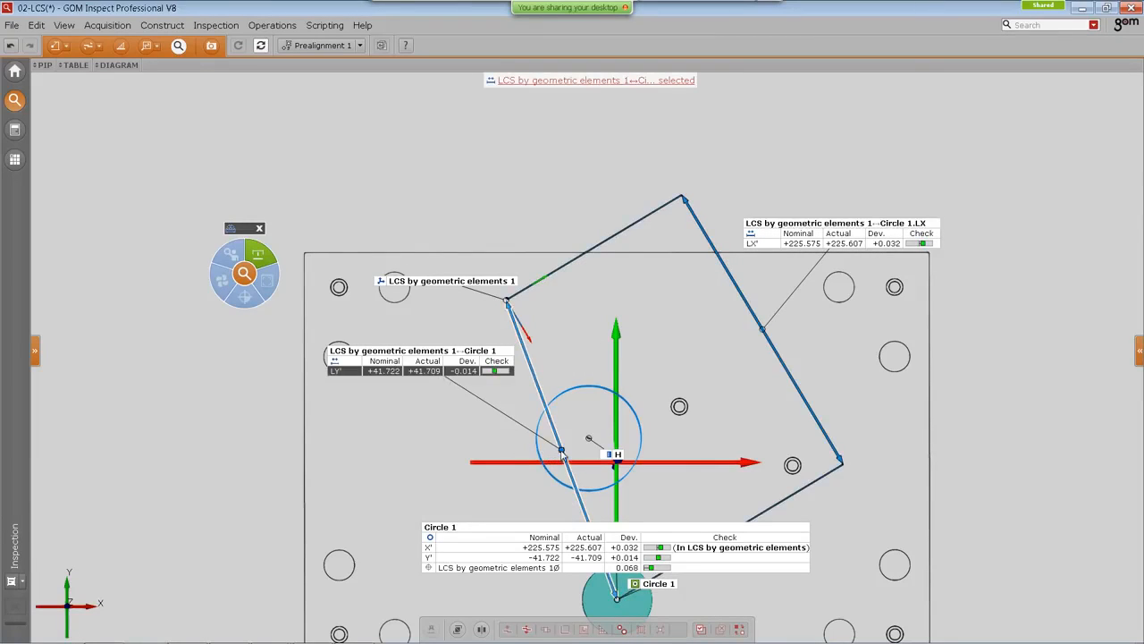
{"action": "left_click_drag", "start_coordinate": [563, 456], "coordinate": [280, 152]}
{"action": "middle_click_drag", "start_coordinate": [540, 323], "coordinate": [498, 276]}
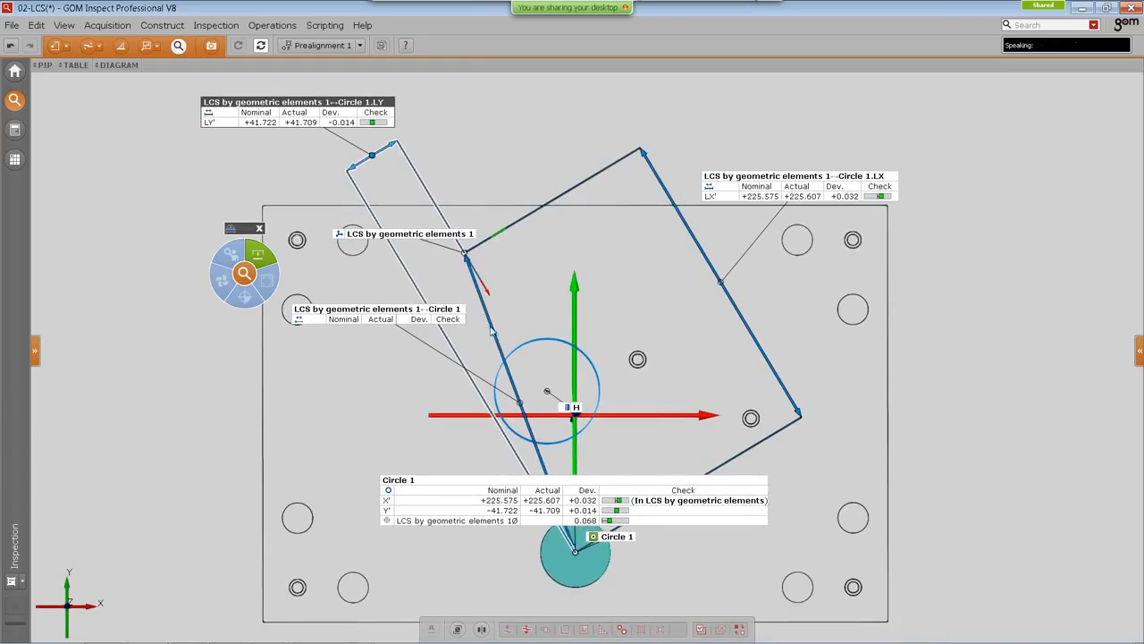
Step: Hide the 2-point distance element between the LCS origin and Circle 1
{"action": "left_click", "coordinate": [520, 402]}
{"action": "key", "text": "ctrl+h"}
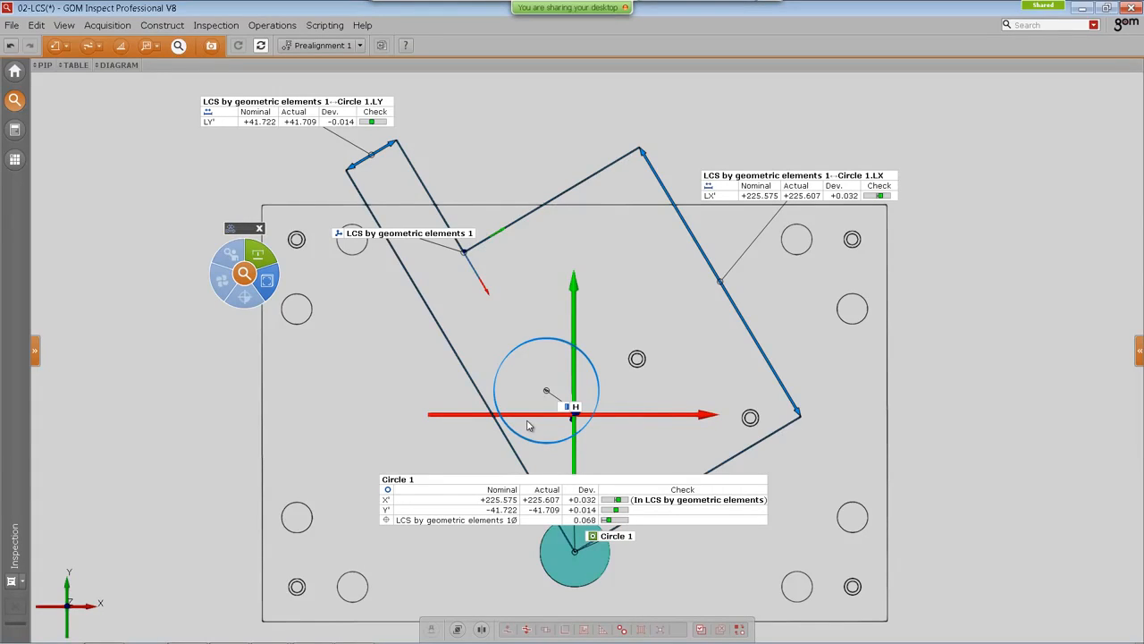
{"action": "mouse_move", "coordinate": [677, 403]}
{"action": "middle_mouse_down"}
{"action": "mouse_move", "coordinate": [674, 375]}
{"action": "mouse_move", "coordinate": [673, 404]}
{"action": "middle_mouse_up"}
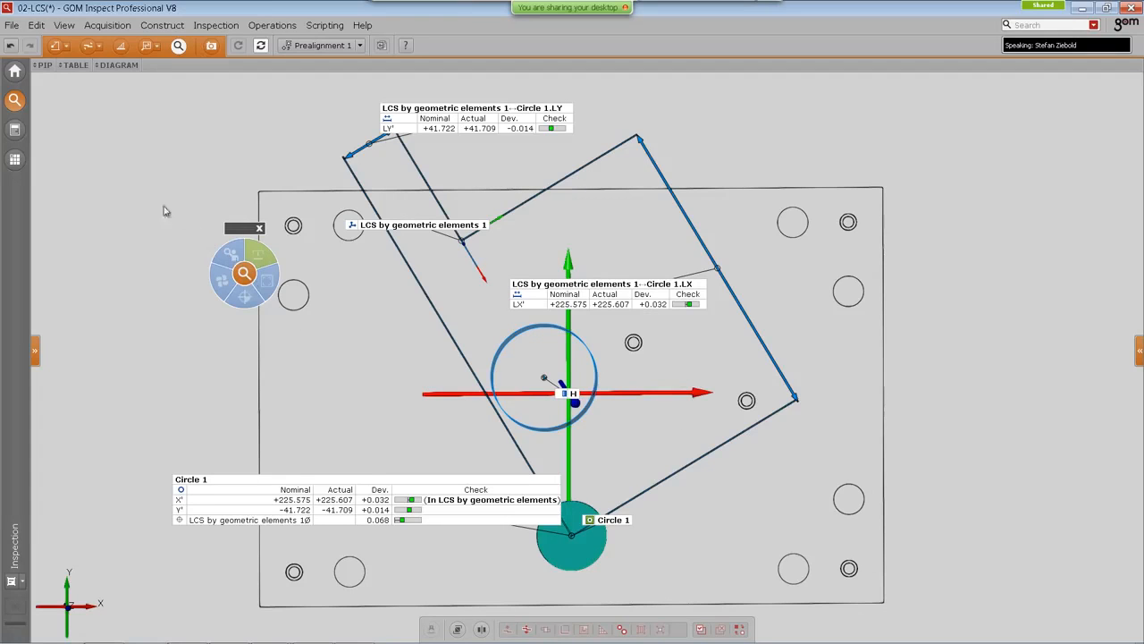
Step: Open the report workspace, view Sheet3's drawing, and return to the inspection workspace
{"action": "left_click", "coordinate": [15, 130]}
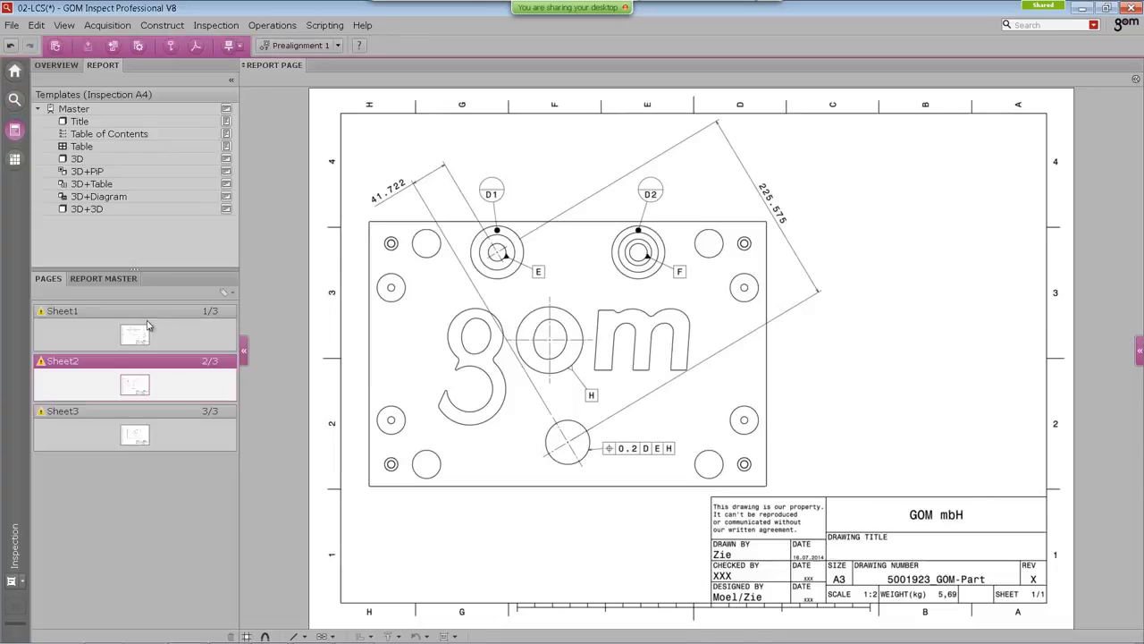
{"action": "left_click", "coordinate": [161, 444]}
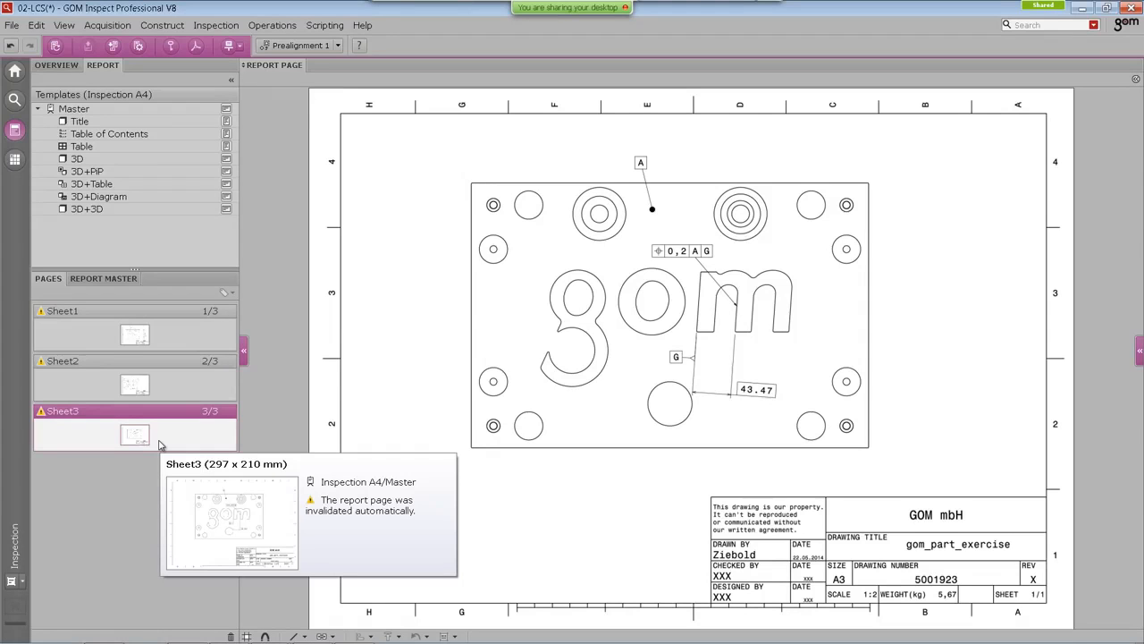
{"action": "left_click", "coordinate": [14, 99]}
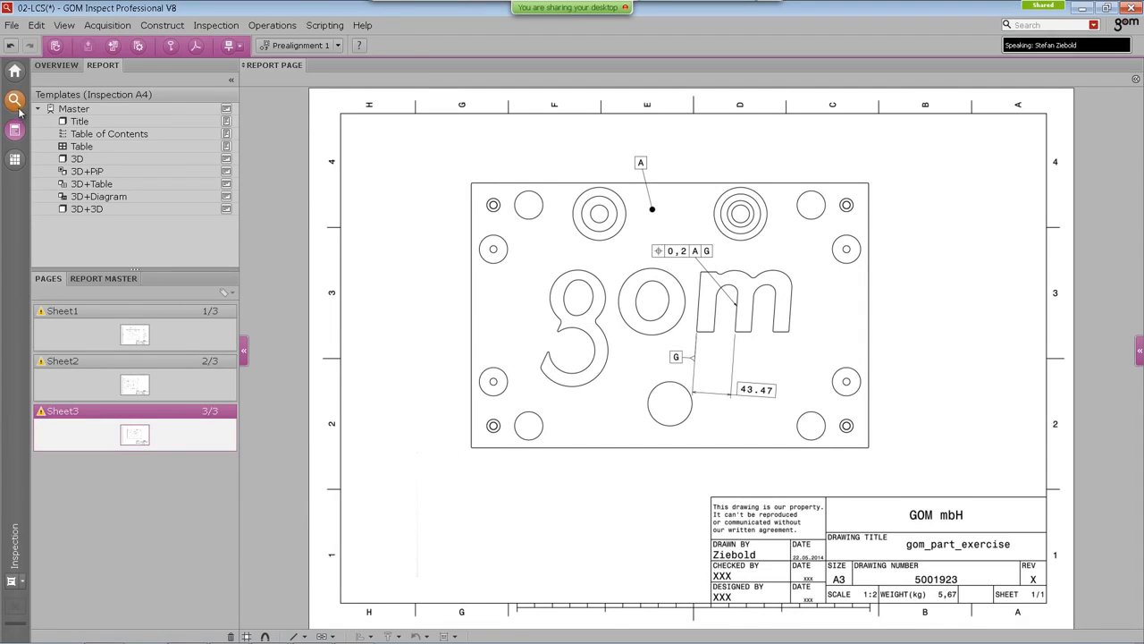
Step: Collapse the explorer panel
{"action": "middle_click_drag", "start_coordinate": [492, 424], "coordinate": [521, 397]}
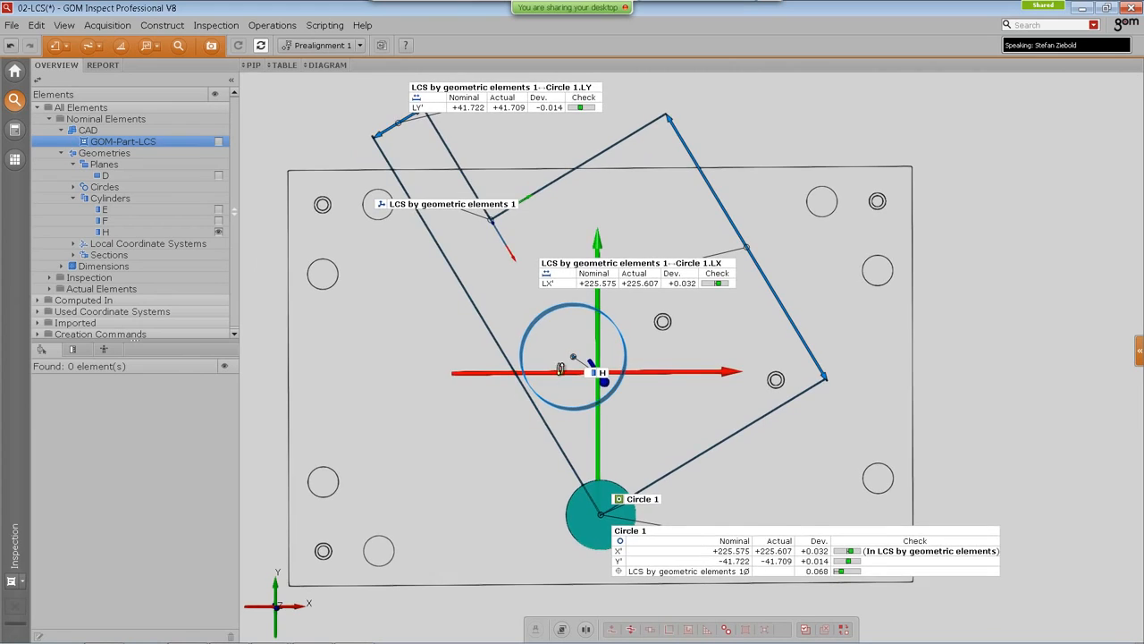
{"action": "left_click_drag", "start_coordinate": [556, 362], "coordinate": [544, 272]}
{"action": "mouse_move", "coordinate": [502, 424]}
{"action": "left_mouse_down"}
{"action": "mouse_move", "coordinate": [495, 401]}
{"action": "mouse_move", "coordinate": [518, 422]}
{"action": "mouse_move", "coordinate": [499, 411]}
{"action": "left_mouse_up"}
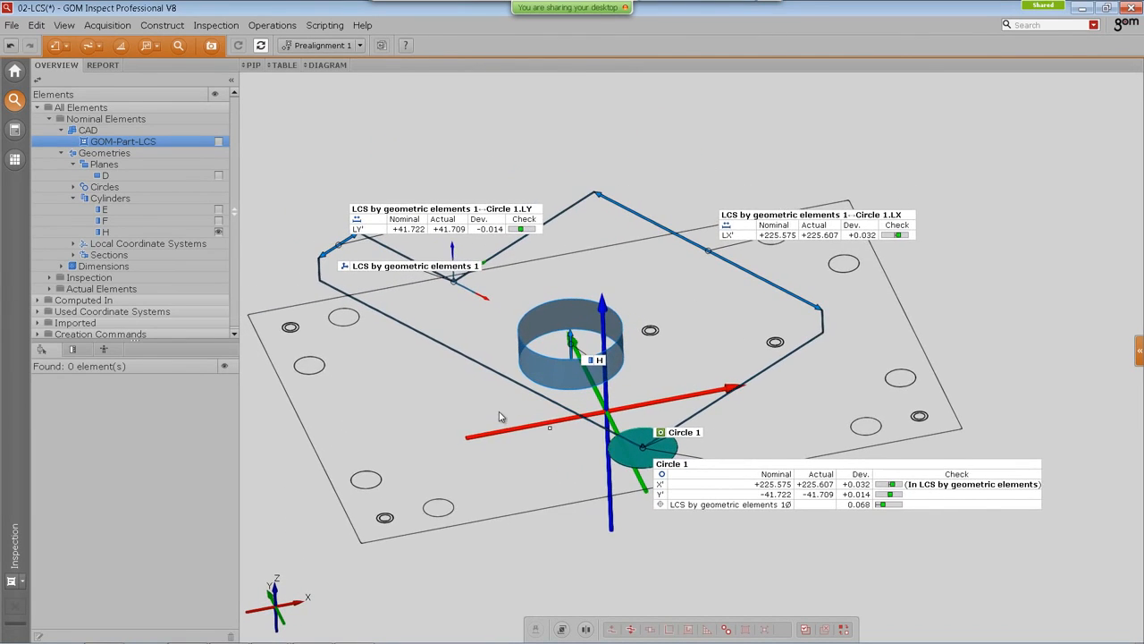
{"action": "left_click", "coordinate": [231, 80]}
{"action": "middle_click_drag", "start_coordinate": [444, 410], "coordinate": [438, 410]}
{"action": "left_click_drag", "start_coordinate": [437, 410], "coordinate": [454, 411]}
{"action": "middle_click_drag", "start_coordinate": [454, 411], "coordinate": [429, 406]}
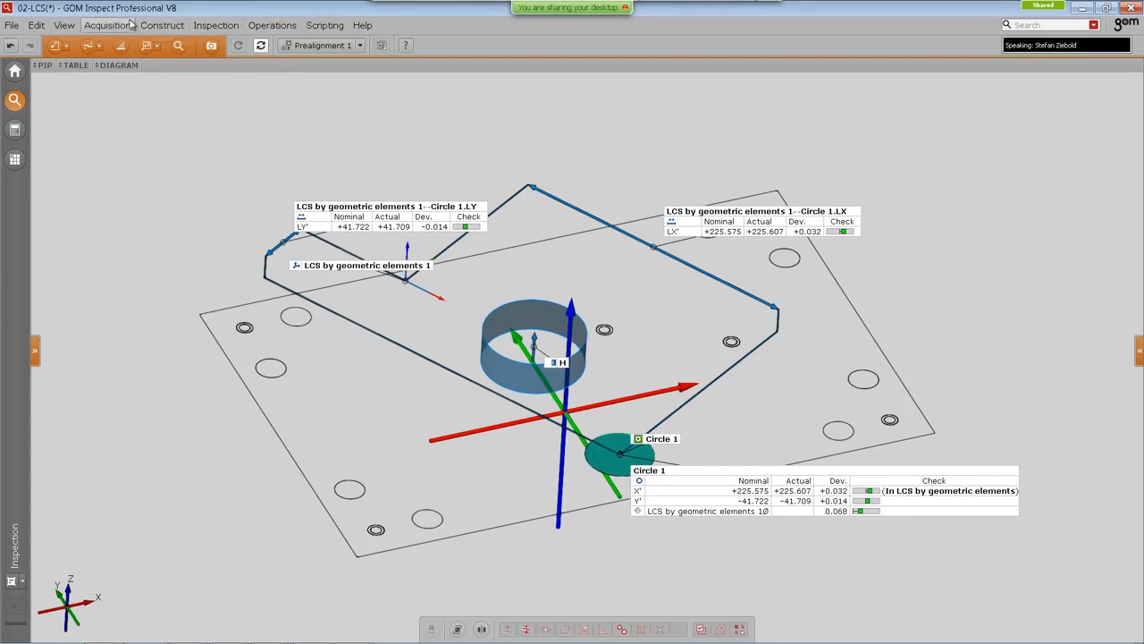
{"action": "left_click", "coordinate": [161, 25]}
{"action": "mouse_move", "coordinate": [171, 277]}
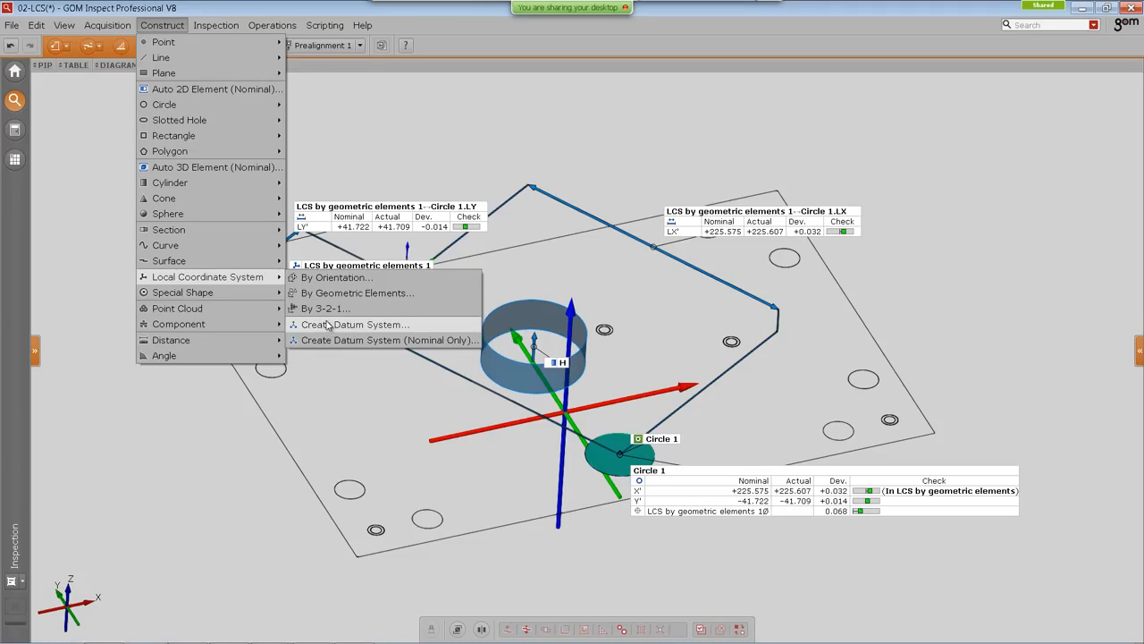
{"action": "left_click", "coordinate": [210, 454]}
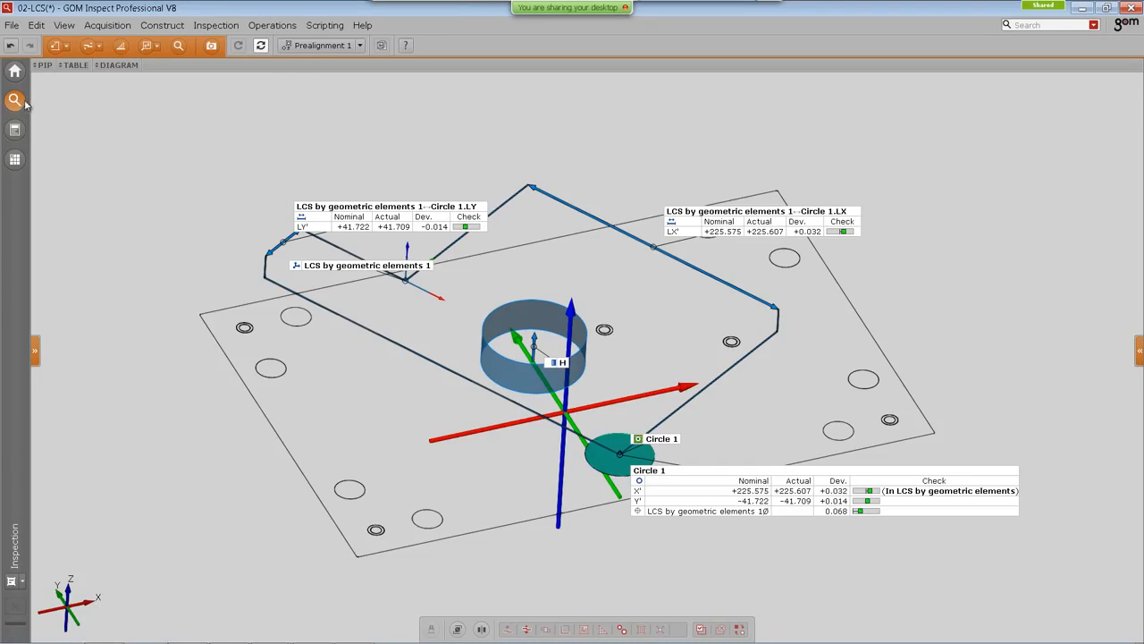
Step: Find the CAD elements by searching for "cad" and show them
{"action": "key", "text": "ctrl+f"}
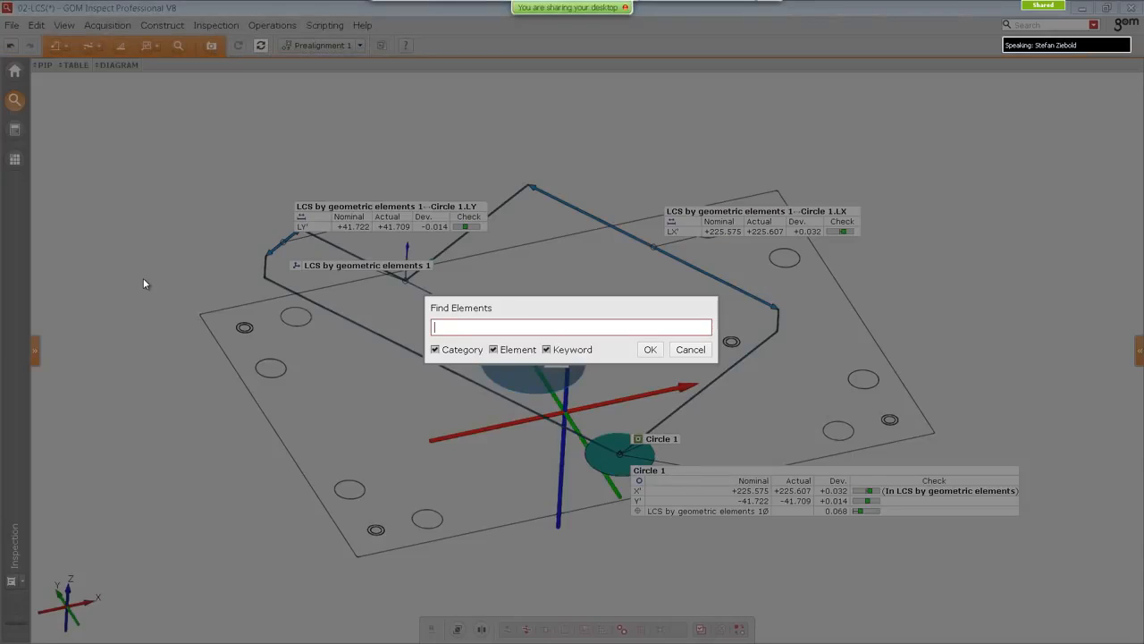
{"action": "type", "text": "cad"}
{"action": "key", "text": "Return"}
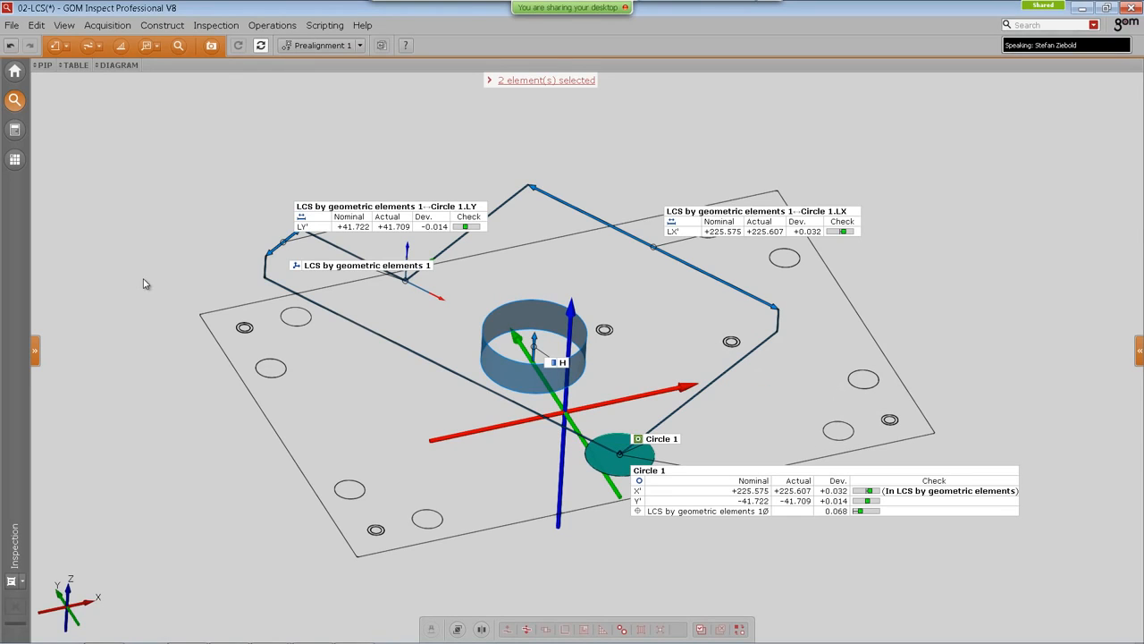
{"action": "key", "text": "ctrl+h"}
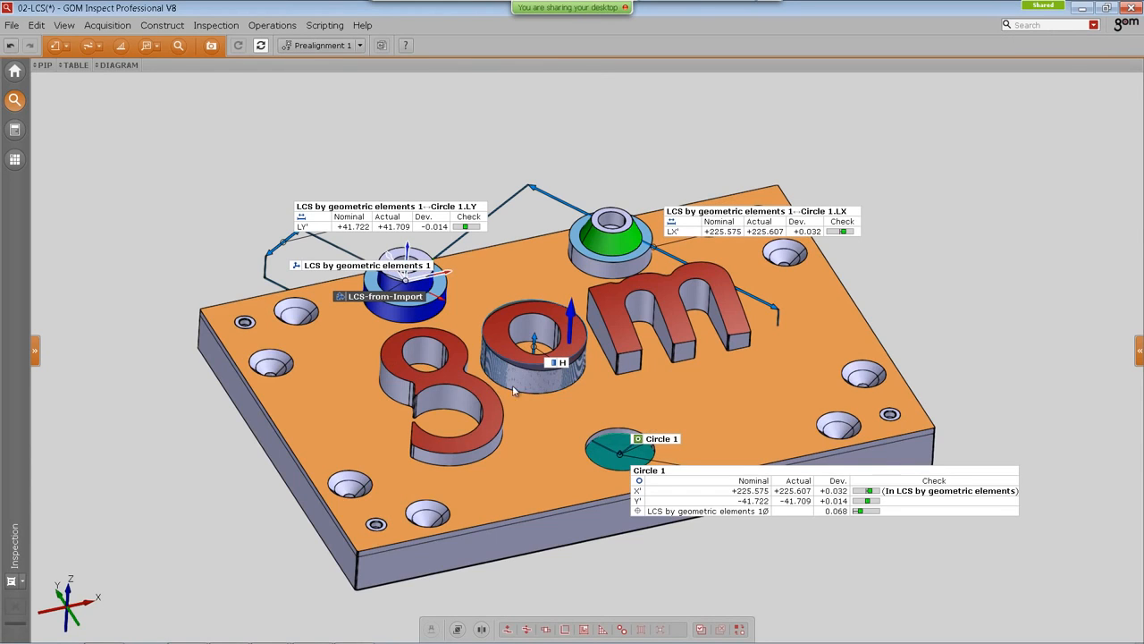
Step: Hide the inspection elements and labels so only the CAD part remains visible
{"action": "right_click_drag", "start_coordinate": [513, 416], "coordinate": [595, 433]}
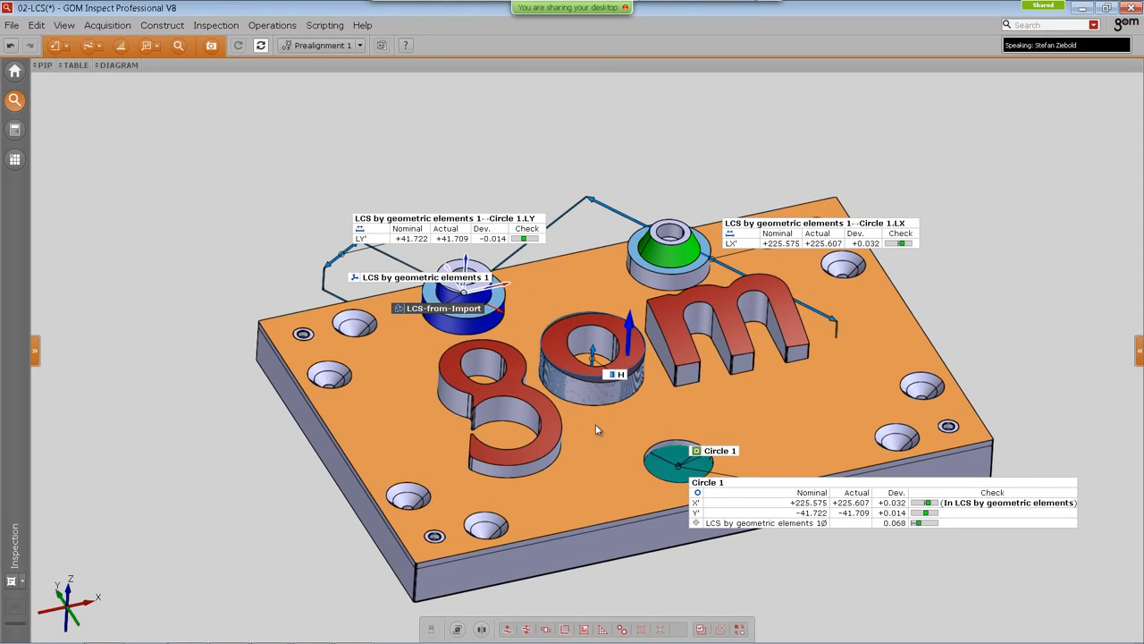
{"action": "left_click", "coordinate": [597, 423]}
{"action": "key", "text": "ctrl+h"}
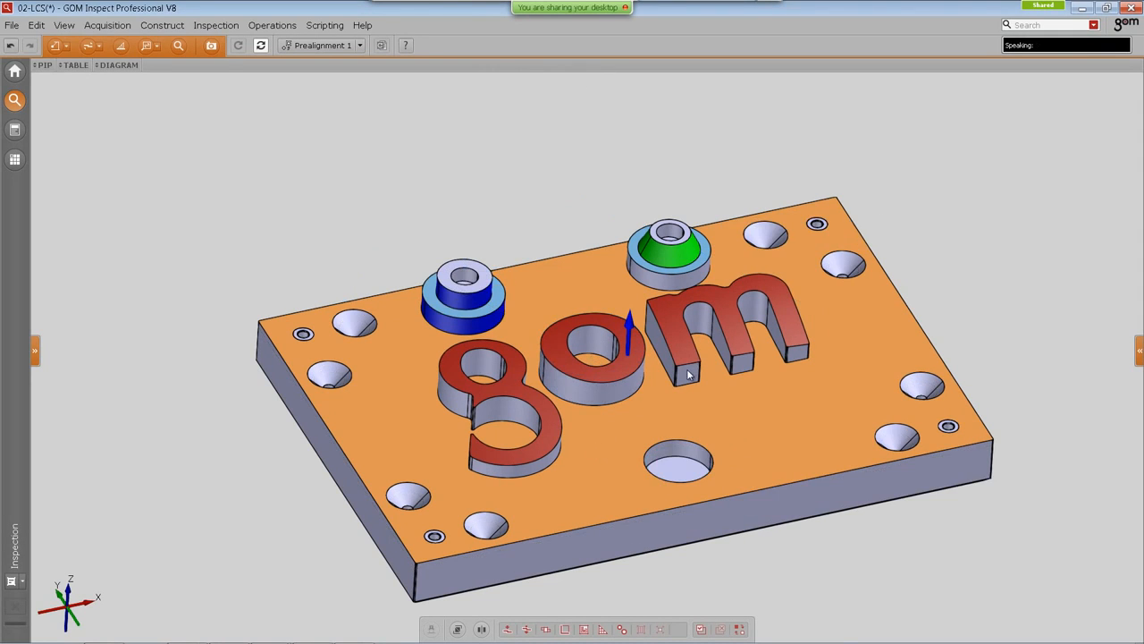
Step: Construct an auto 3D nominal element on the plate's top face
{"action": "scroll", "coordinate": [686, 373], "scroll_direction": "up", "scroll_amount": 4}
{"action": "middle_click_drag", "start_coordinate": [656, 378], "coordinate": [584, 306]}
{"action": "left_click", "coordinate": [132, 28]}
{"action": "mouse_move", "coordinate": [170, 27]}
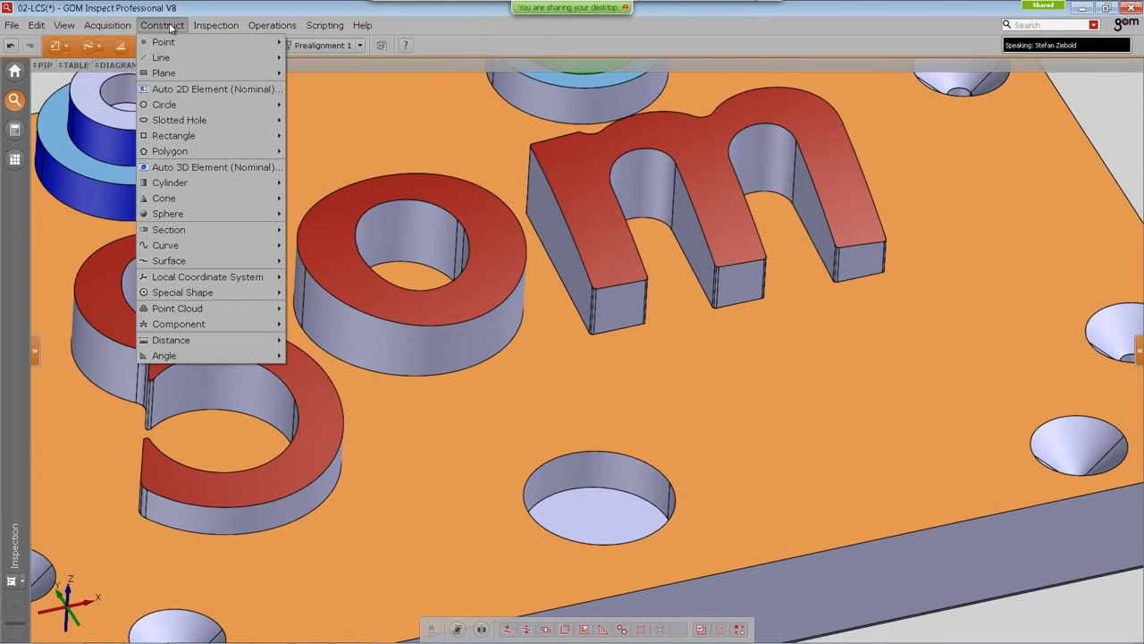
{"action": "mouse_move", "coordinate": [178, 124]}
{"action": "left_click", "coordinate": [179, 167]}
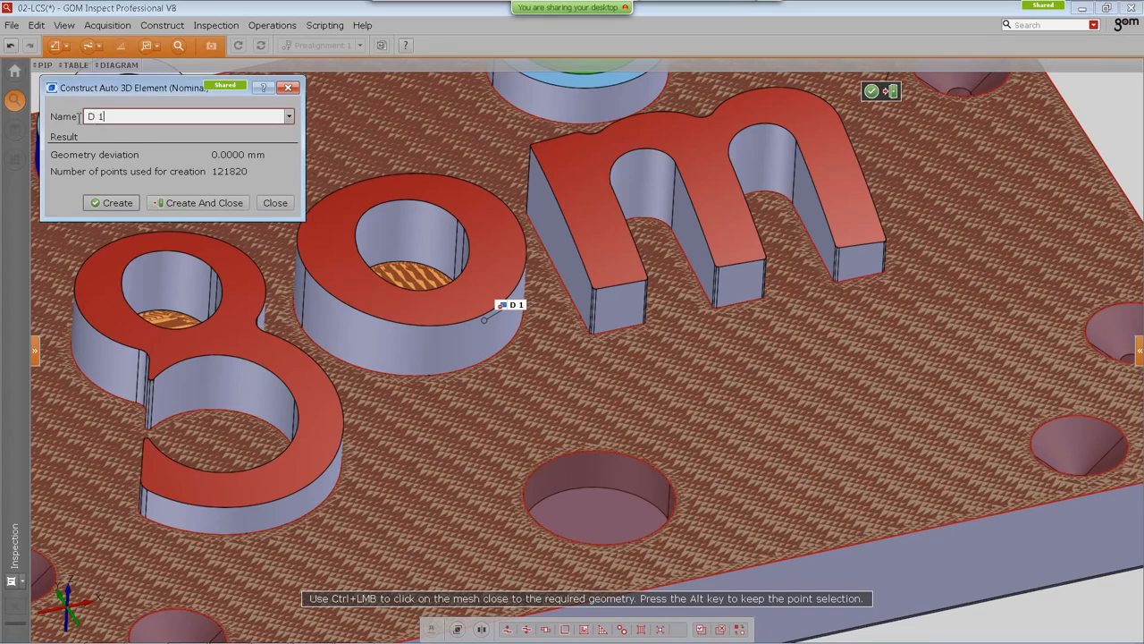
{"action": "left_click", "coordinate": [112, 202]}
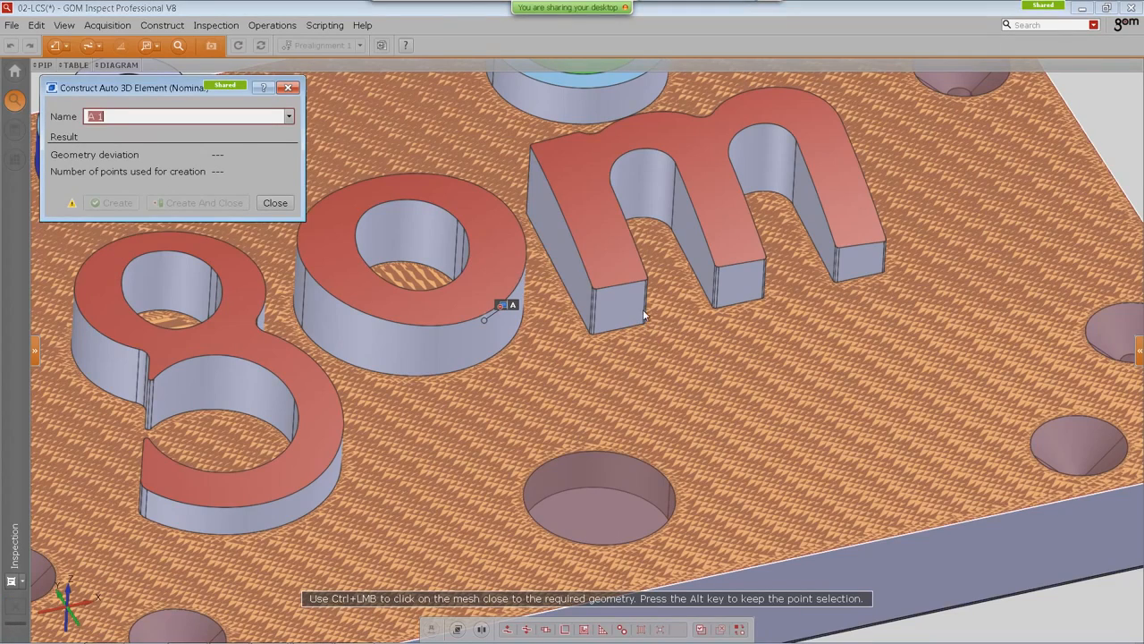
Step: Create another auto 3D element on the outer side face of the 'm' letter
{"action": "left_click", "coordinate": [555, 243], "text": "ctrl"}
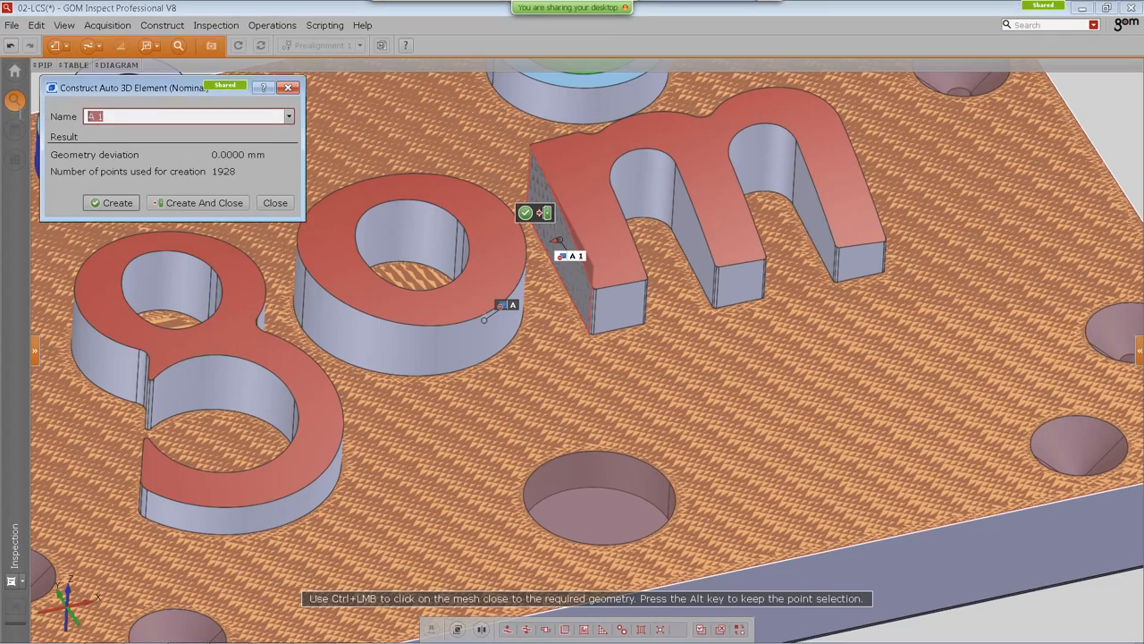
{"action": "left_click", "coordinate": [112, 202]}
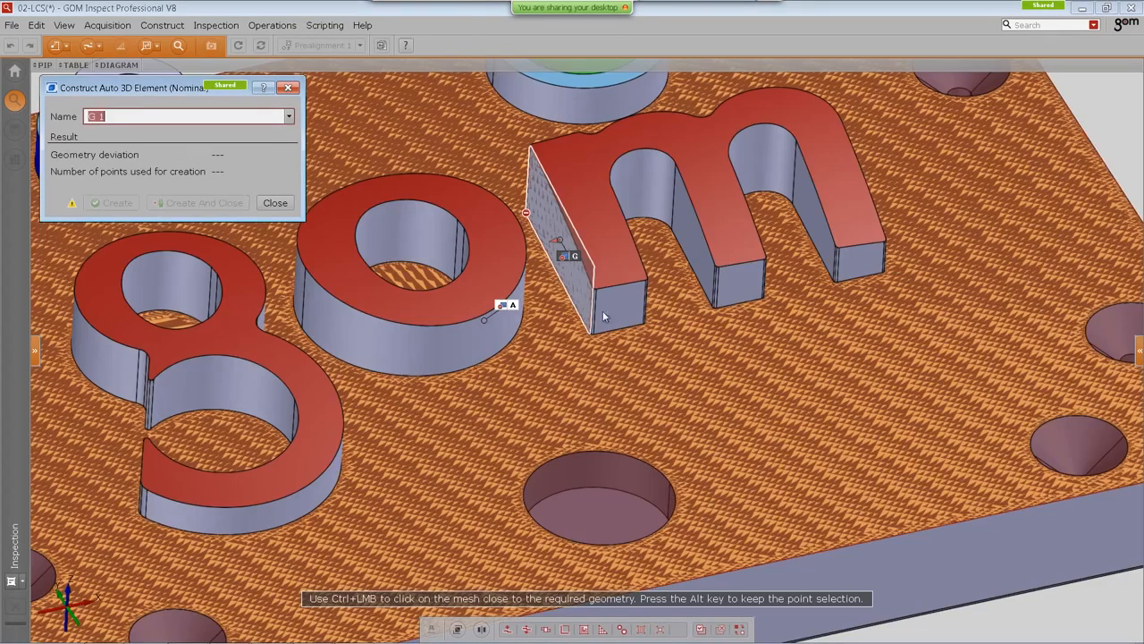
Step: Create a plane named Plane 1 on the inner side face of the 'm' and close the dialog
{"action": "left_click", "coordinate": [688, 237], "text": "ctrl"}
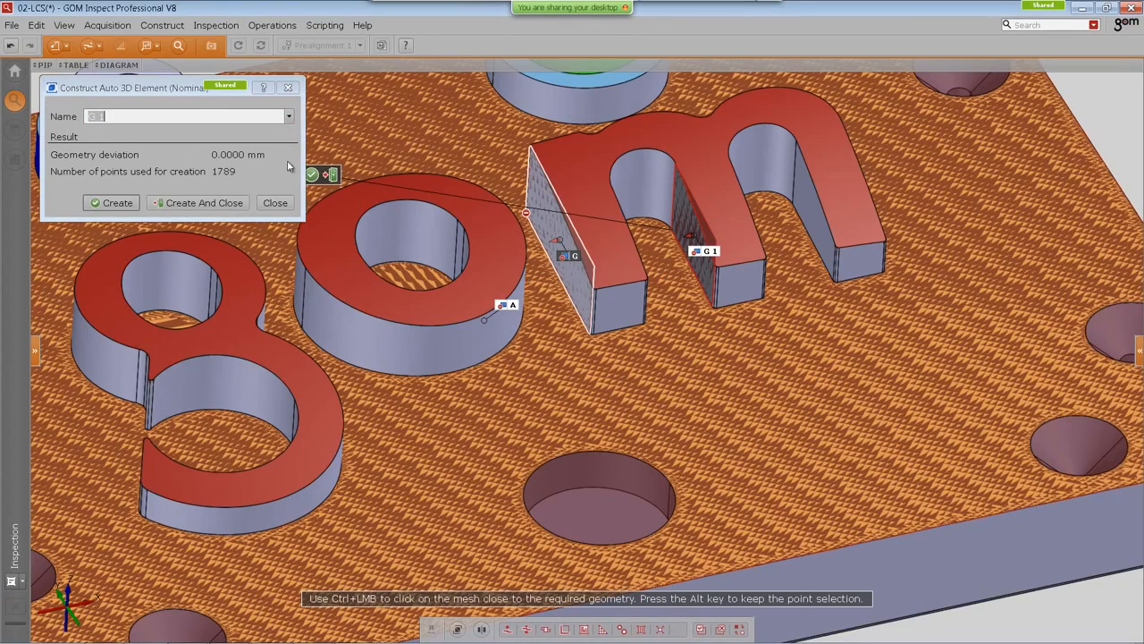
{"action": "left_click", "coordinate": [288, 116]}
{"action": "left_click", "coordinate": [259, 166]}
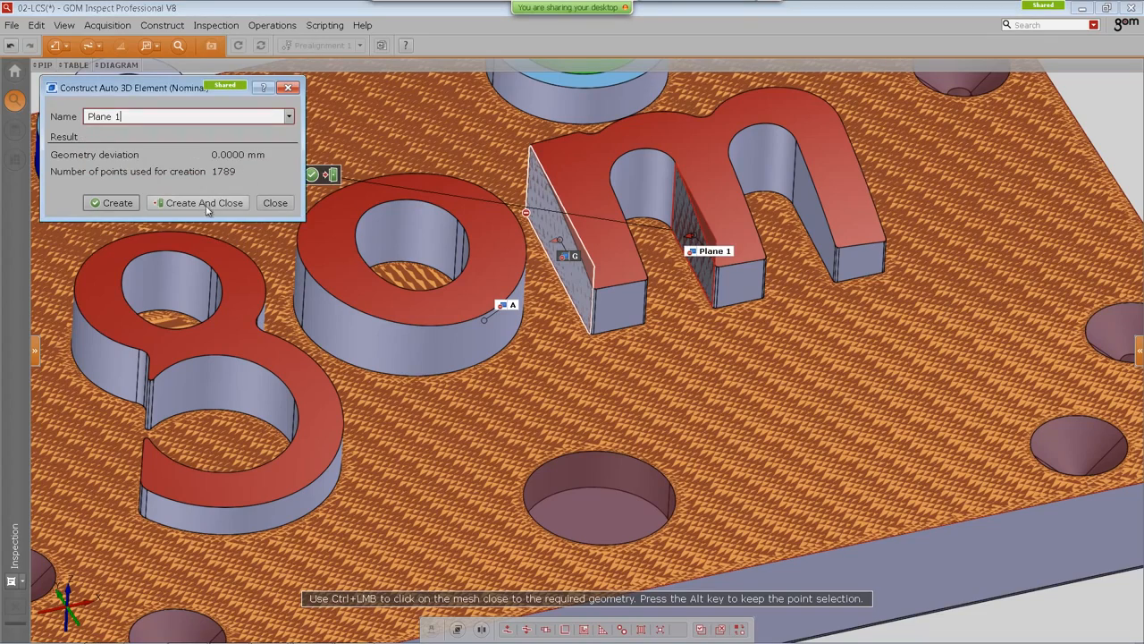
{"action": "left_click", "coordinate": [208, 204]}
Step: Assign the Fitting Element measuring principle to the three new elements with Gaussian best-fit and 3 sigma
{"action": "left_click_drag", "start_coordinate": [449, 190], "coordinate": [830, 505], "text": "ctrl"}
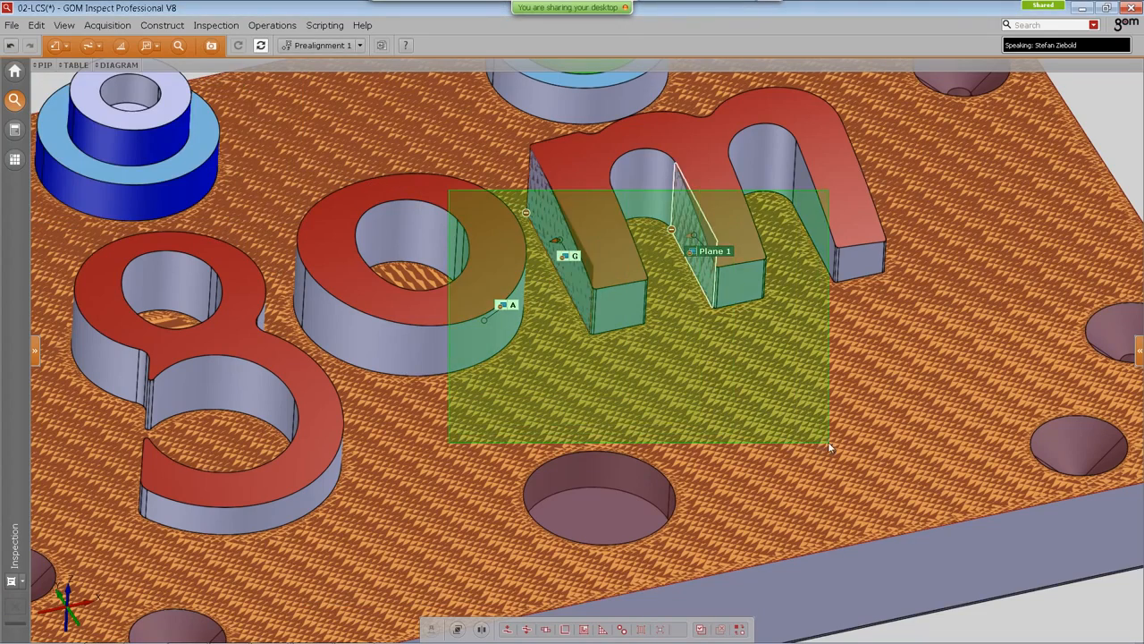
{"action": "right_click", "coordinate": [277, 123]}
{"action": "left_click", "coordinate": [289, 118]}
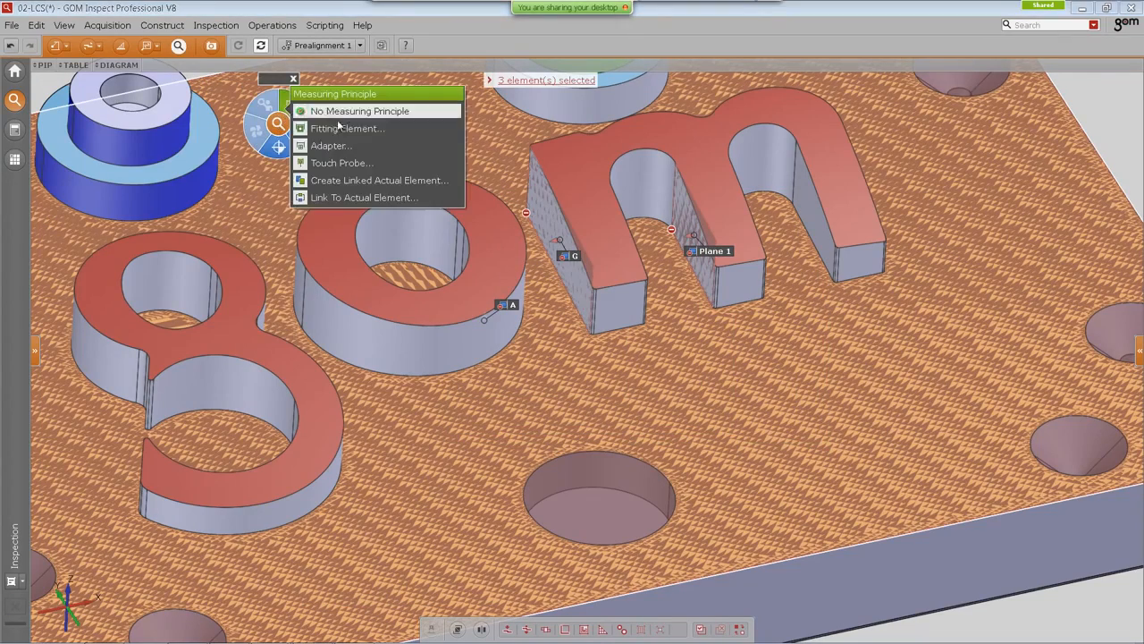
{"action": "left_click", "coordinate": [342, 126]}
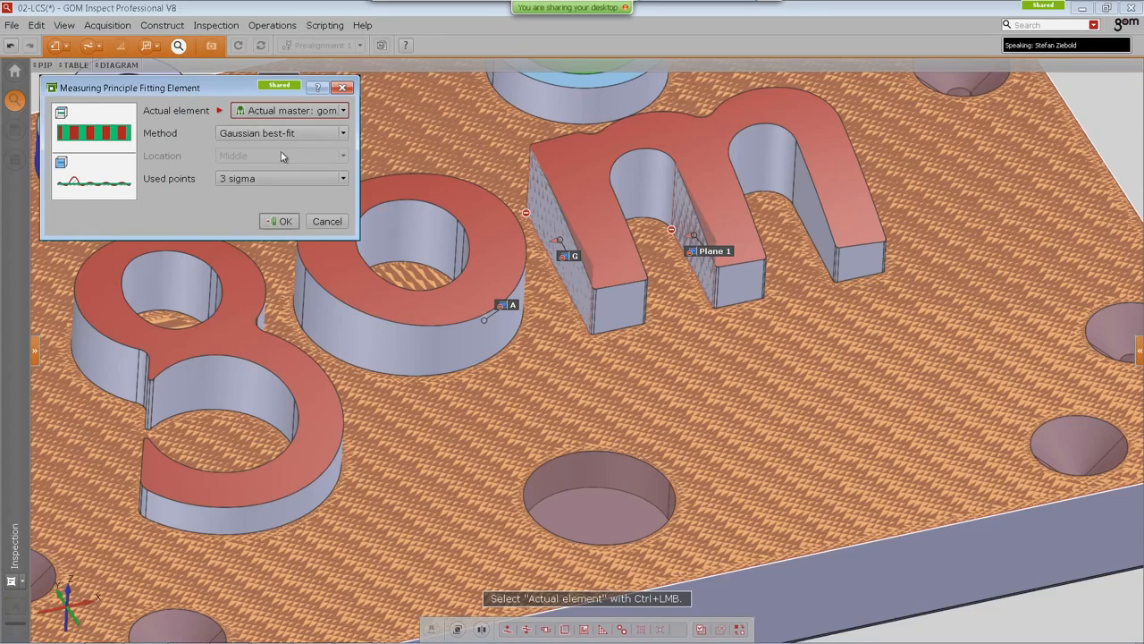
{"action": "scroll", "coordinate": [853, 411], "scroll_direction": "down", "scroll_amount": 3}
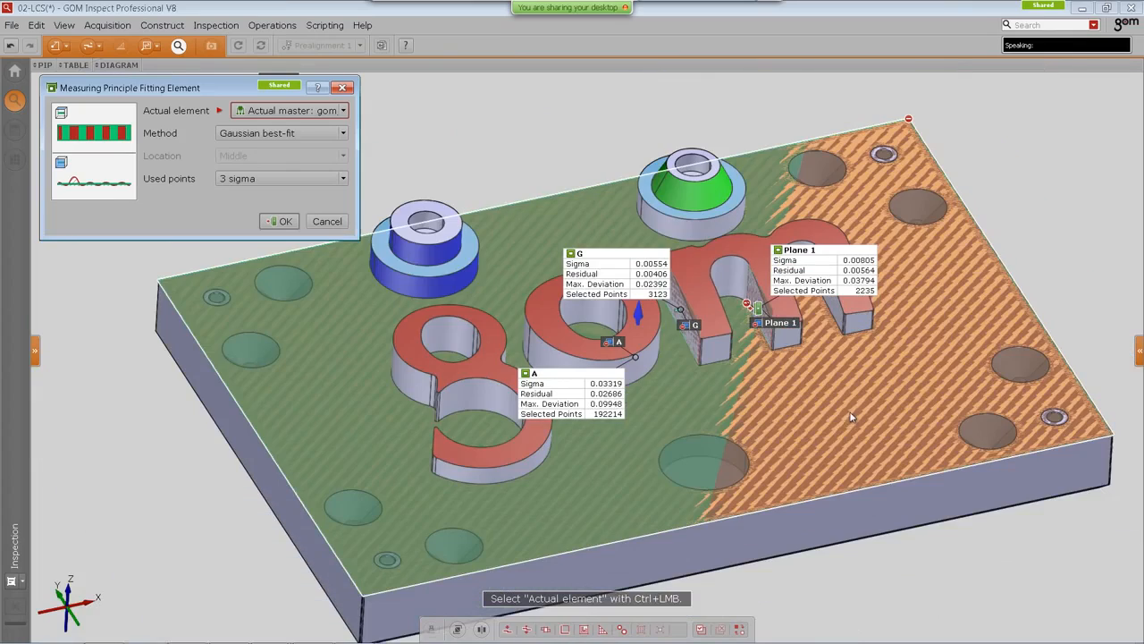
{"action": "middle_click_drag", "start_coordinate": [493, 256], "coordinate": [465, 281]}
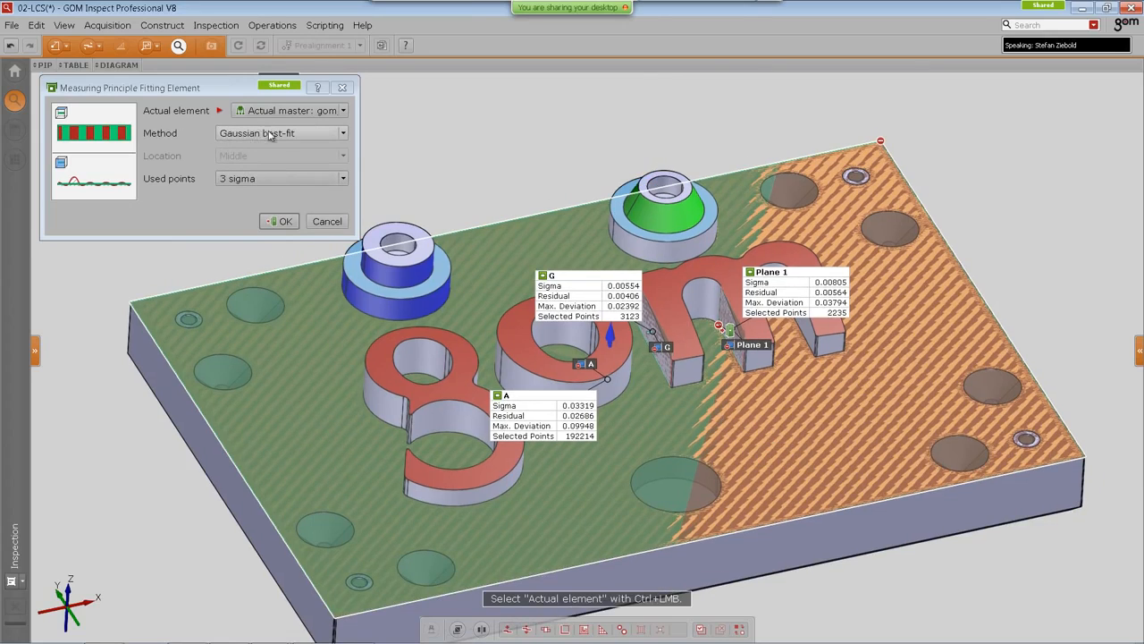
{"action": "left_click", "coordinate": [282, 221]}
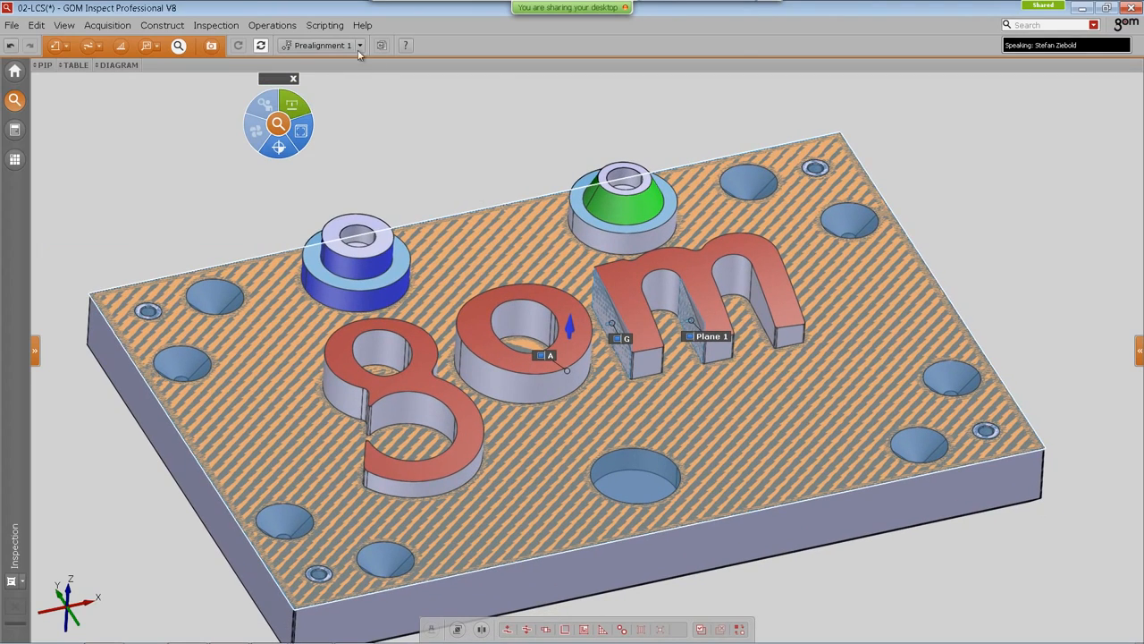
Step: Start creating a datum system with A as datum 1 and G as datum 2
{"action": "left_click", "coordinate": [272, 25]}
{"action": "mouse_move", "coordinate": [306, 199]}
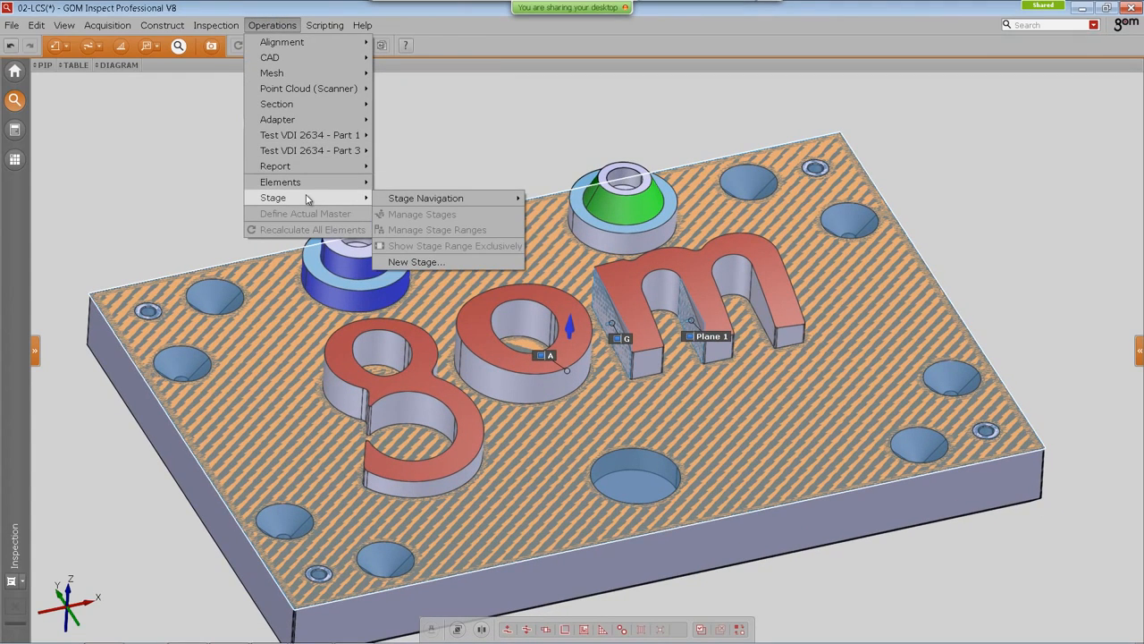
{"action": "mouse_move", "coordinate": [161, 25]}
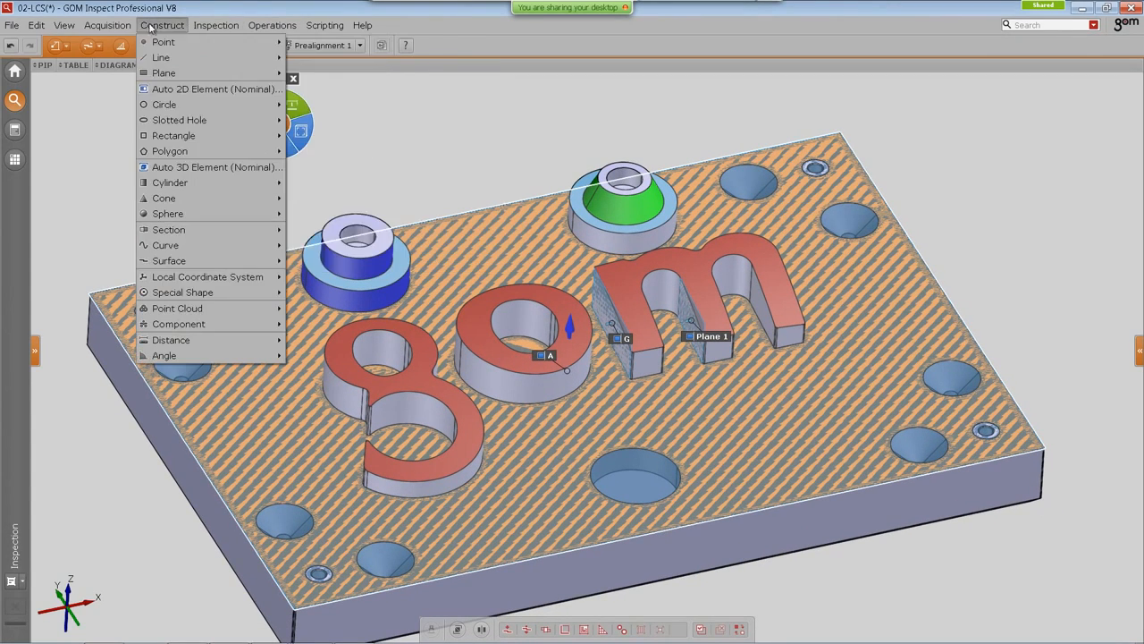
{"action": "mouse_move", "coordinate": [207, 277]}
{"action": "left_click", "coordinate": [354, 325]}
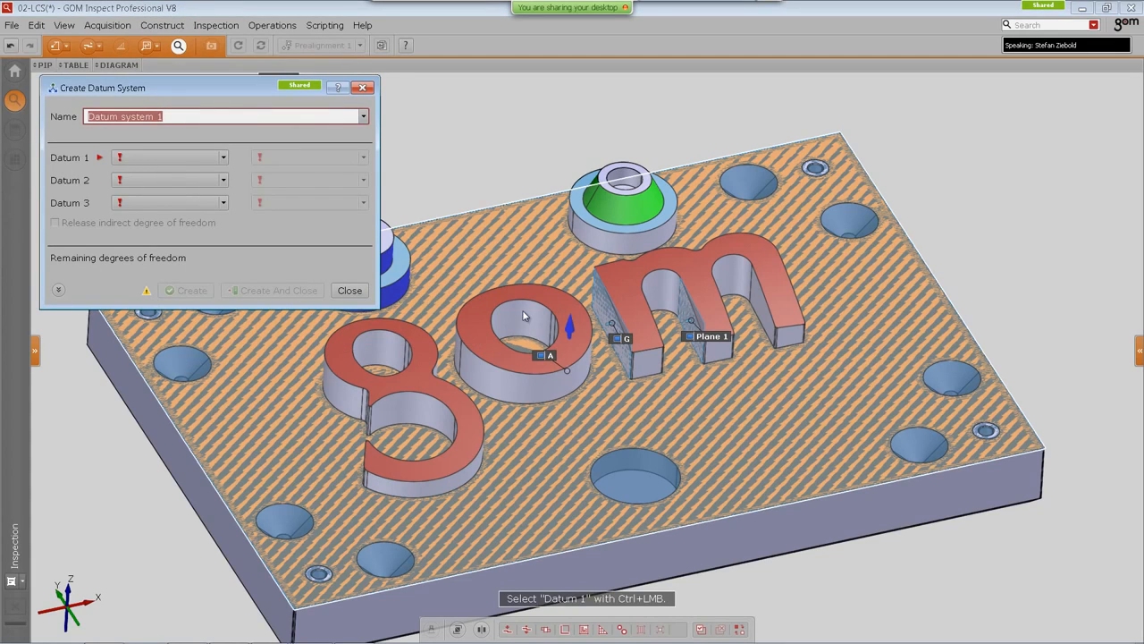
{"action": "left_click", "coordinate": [551, 356], "text": "ctrl"}
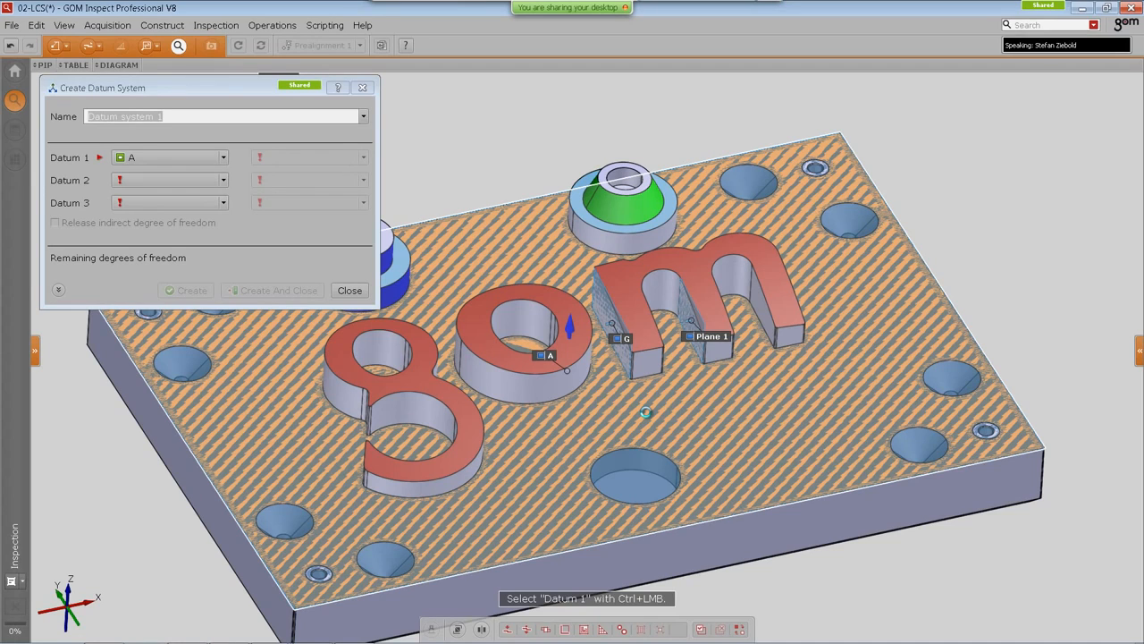
{"action": "left_click", "coordinate": [645, 412], "text": "ctrl"}
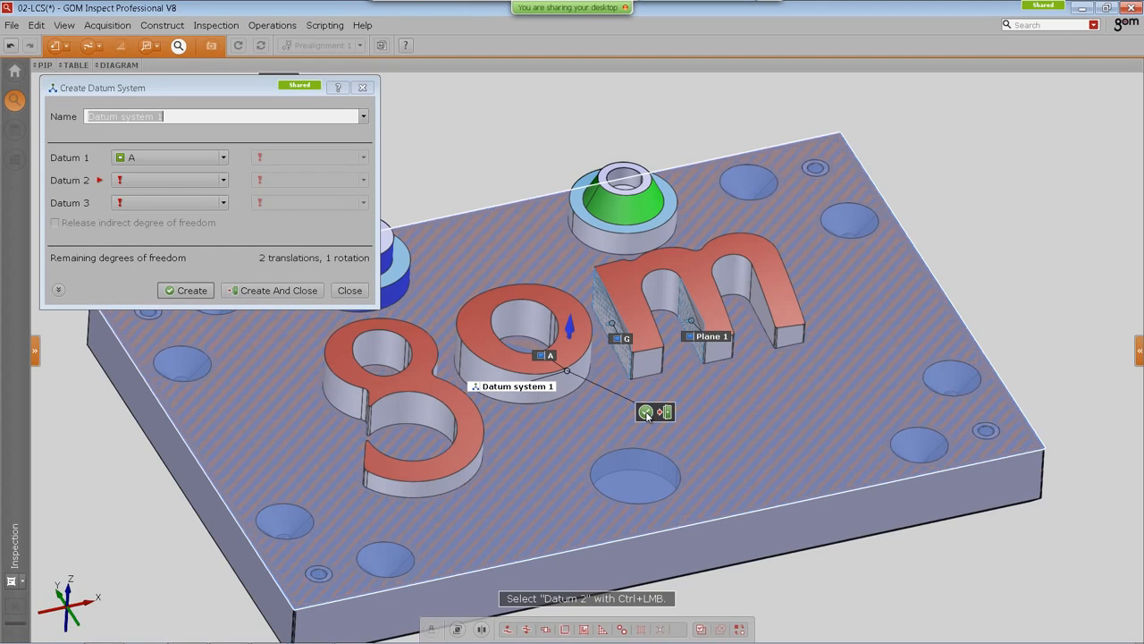
{"action": "left_click", "coordinate": [628, 340], "text": "ctrl"}
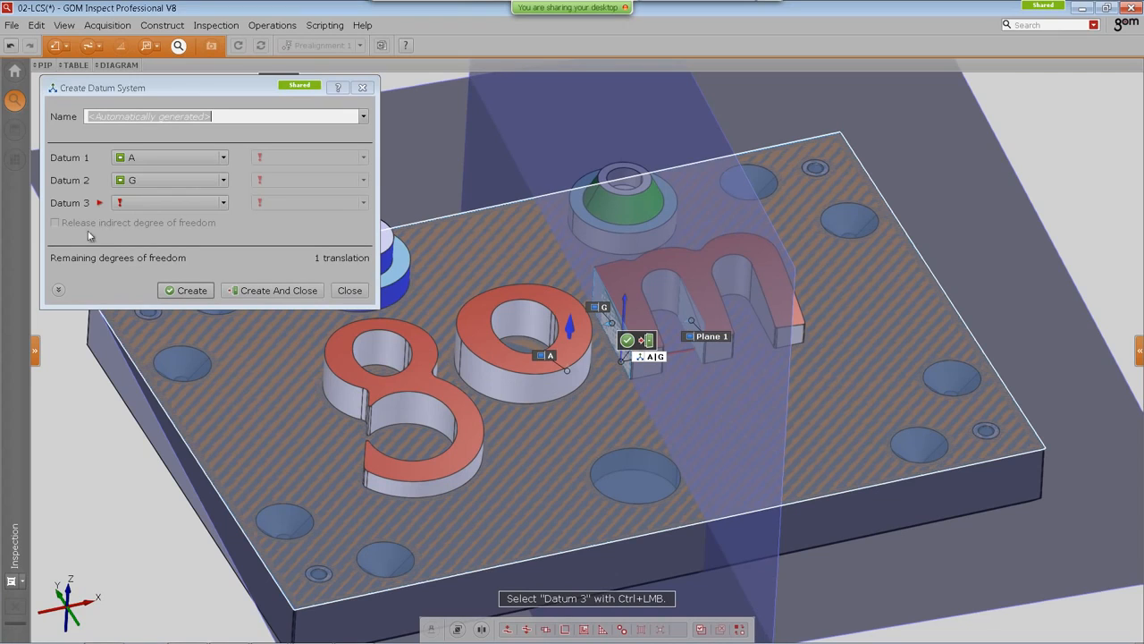
Step: Set the datum system's computation mode to GD&T and create it, closing the dialog
{"action": "left_click", "coordinate": [58, 288]}
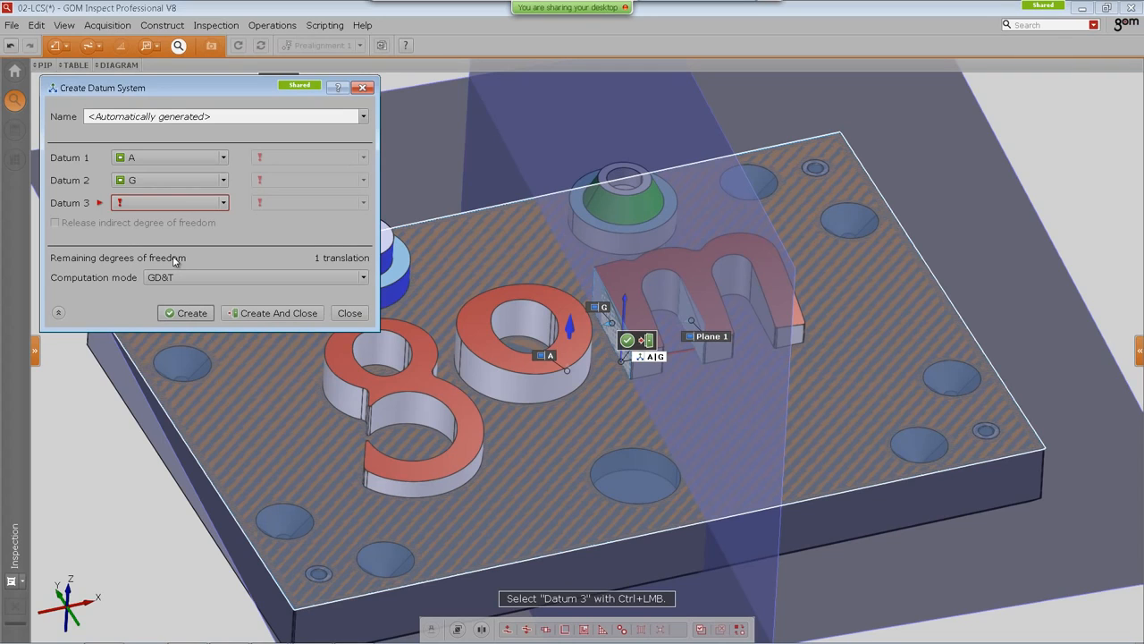
{"action": "left_click", "coordinate": [232, 279]}
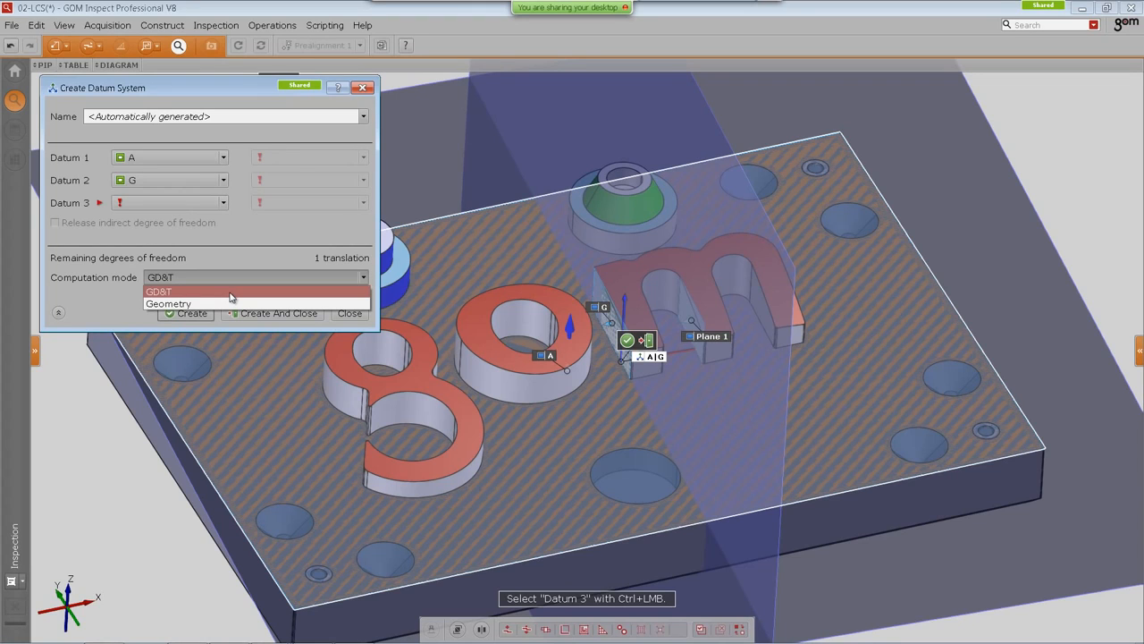
{"action": "left_click", "coordinate": [230, 292]}
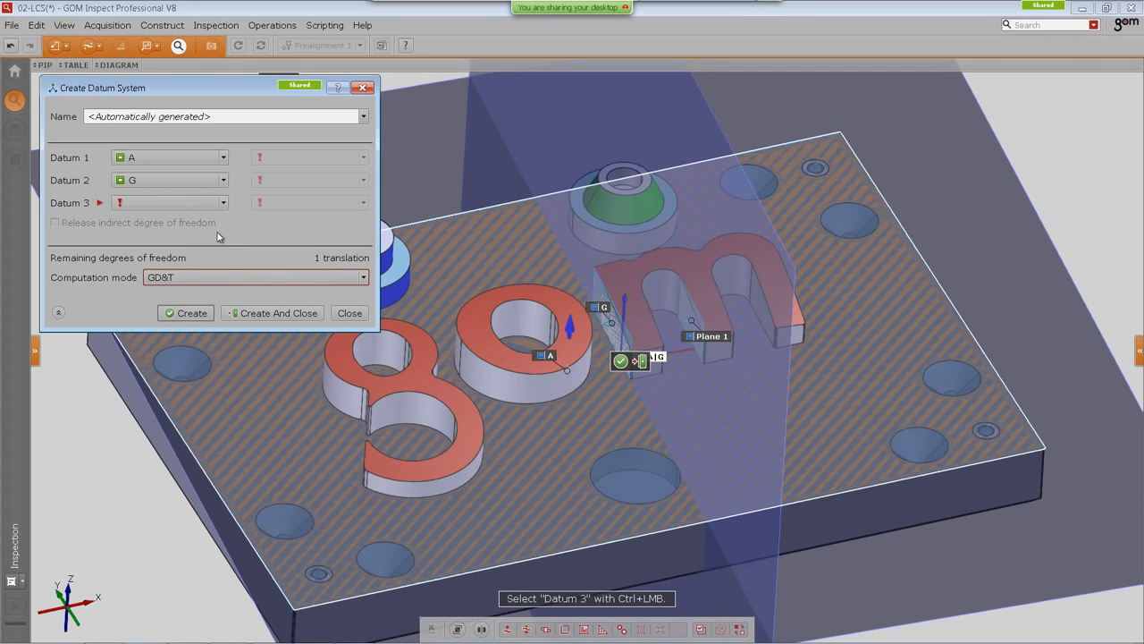
{"action": "left_click", "coordinate": [286, 316]}
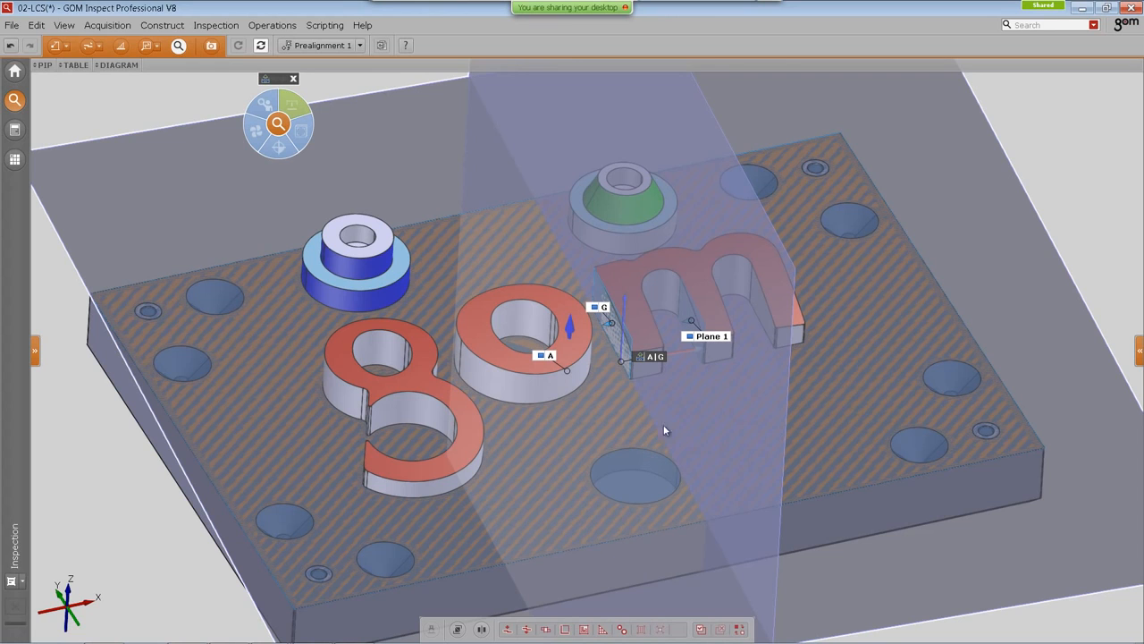
Step: Start a GD&T Position check on Plane 1 using the A|G datum system
{"action": "scroll", "coordinate": [590, 374], "scroll_direction": "up", "scroll_amount": 5}
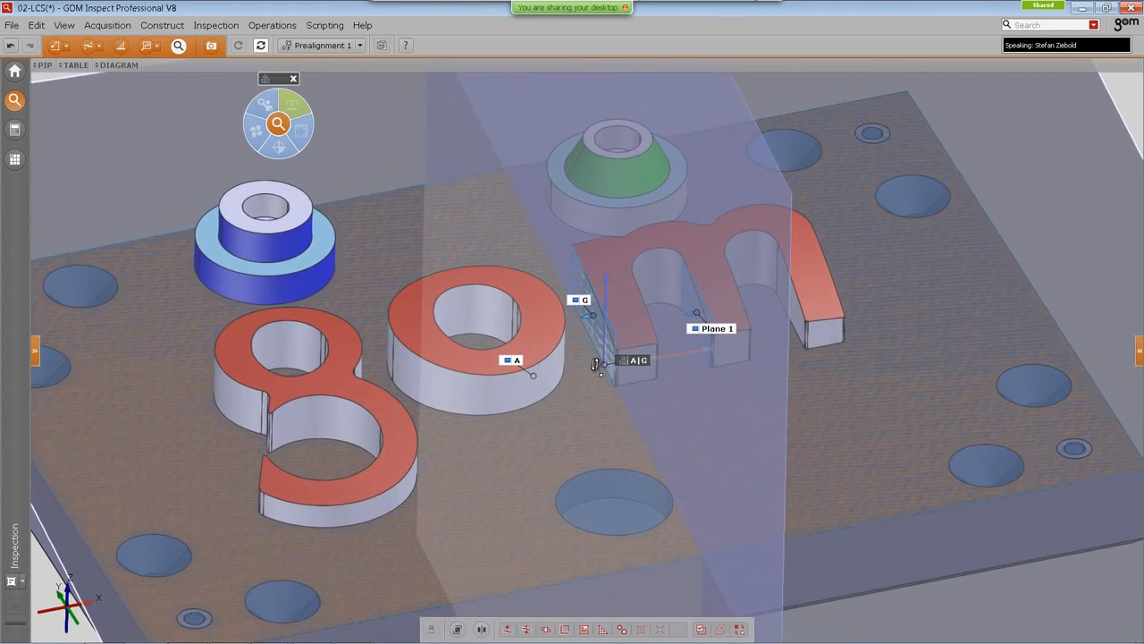
{"action": "left_click_drag", "start_coordinate": [594, 363], "coordinate": [592, 376]}
{"action": "right_click_drag", "start_coordinate": [587, 379], "coordinate": [570, 388]}
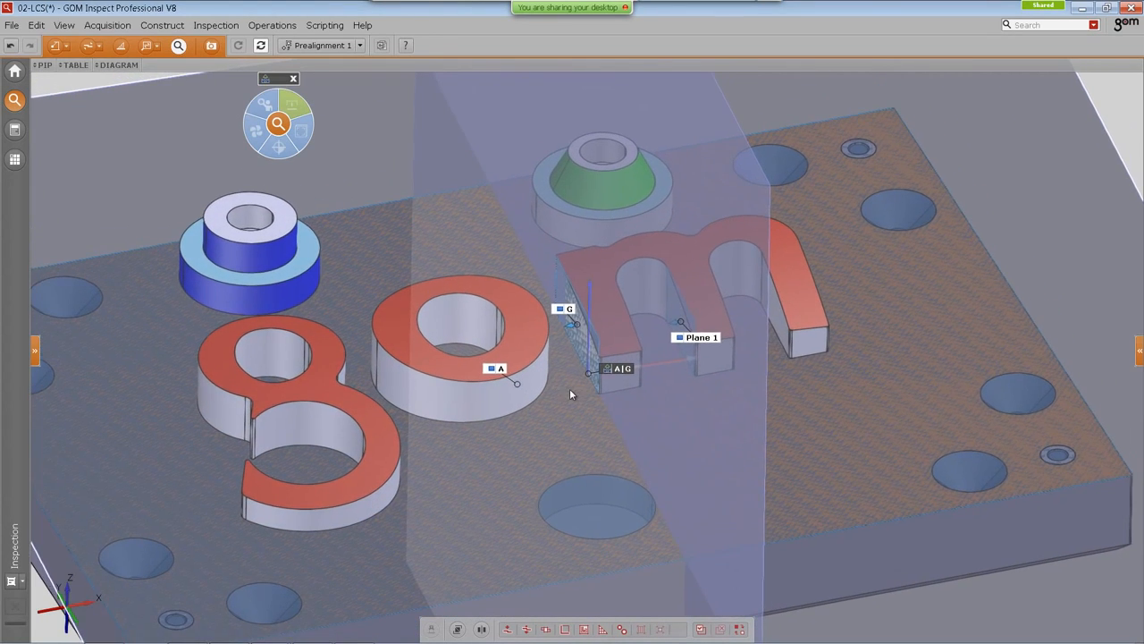
{"action": "left_click_drag", "start_coordinate": [617, 370], "coordinate": [531, 400]}
{"action": "left_click_drag", "start_coordinate": [565, 389], "coordinate": [569, 385]}
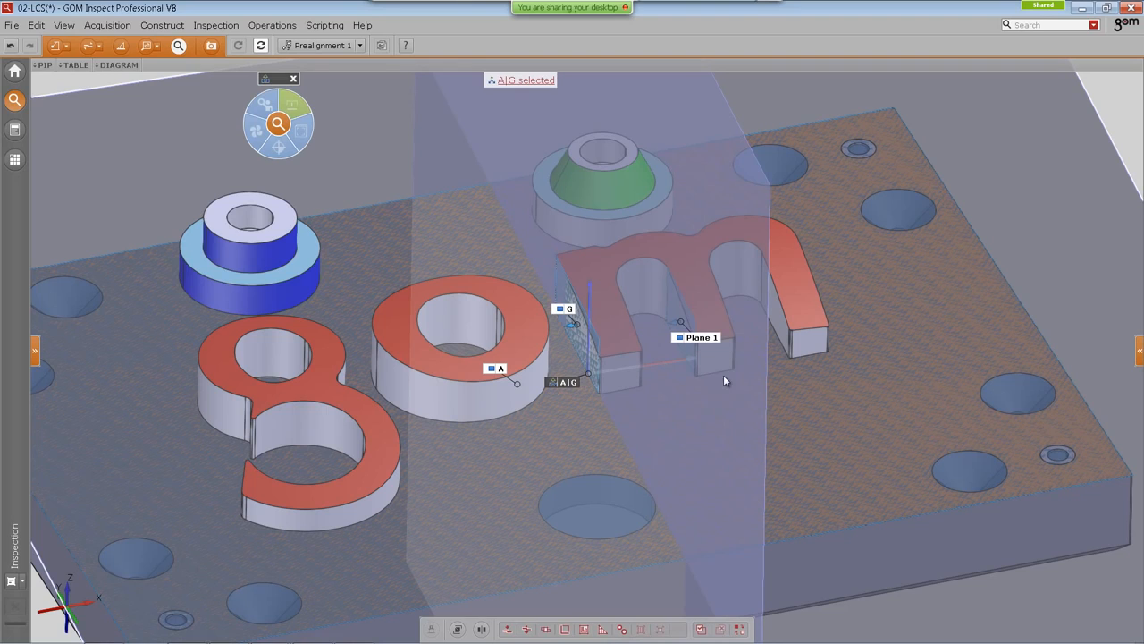
{"action": "left_click", "coordinate": [698, 342]}
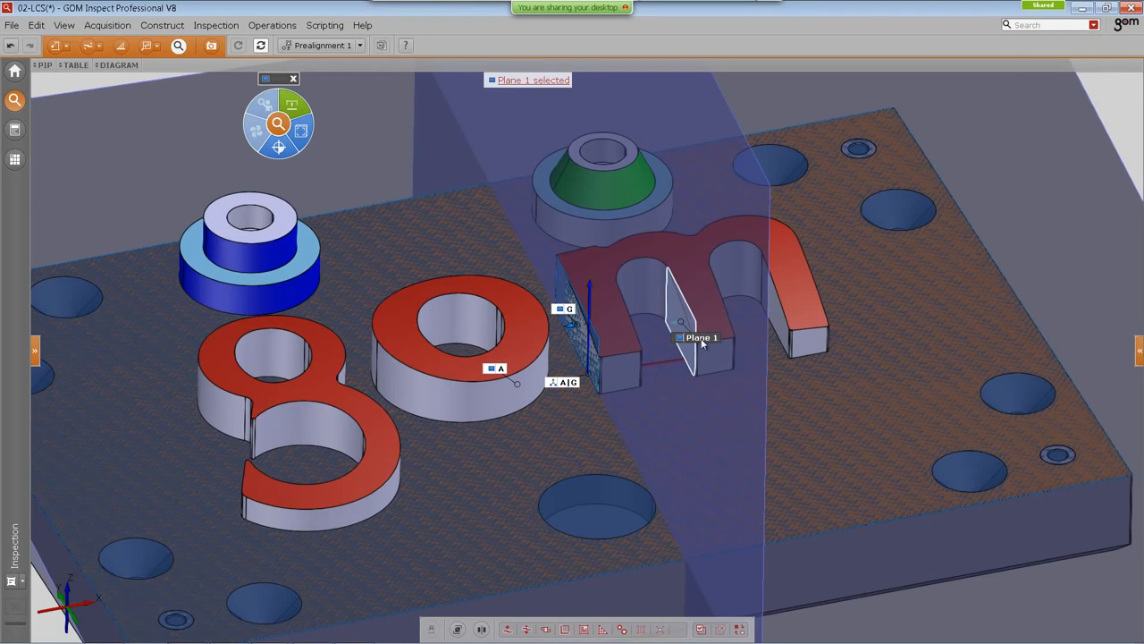
{"action": "left_click", "coordinate": [286, 131]}
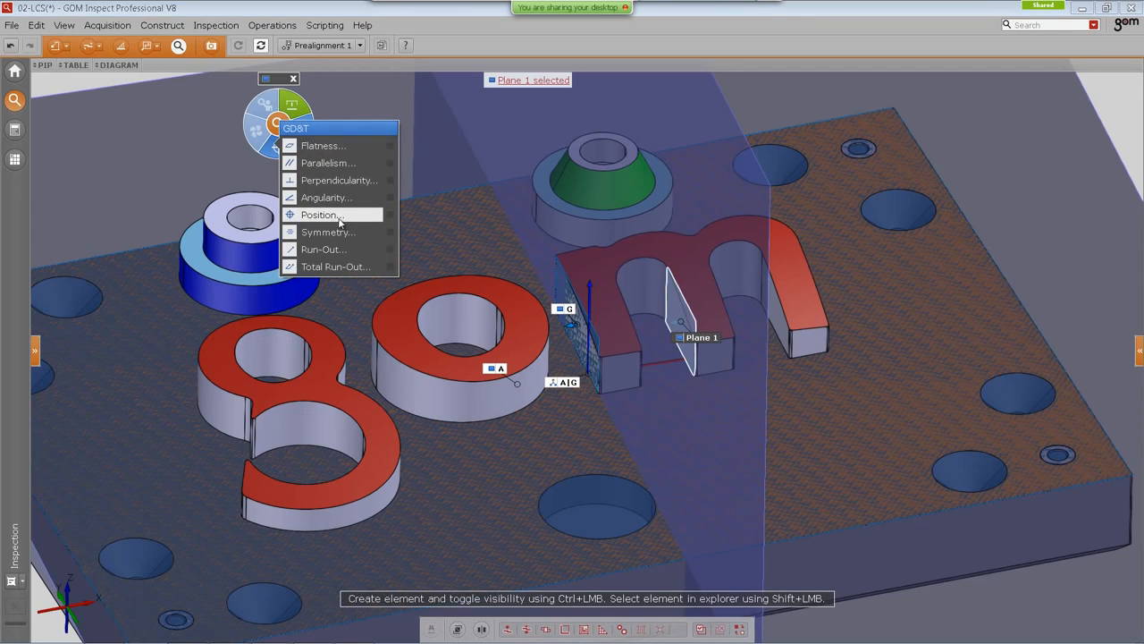
{"action": "left_click", "coordinate": [337, 218]}
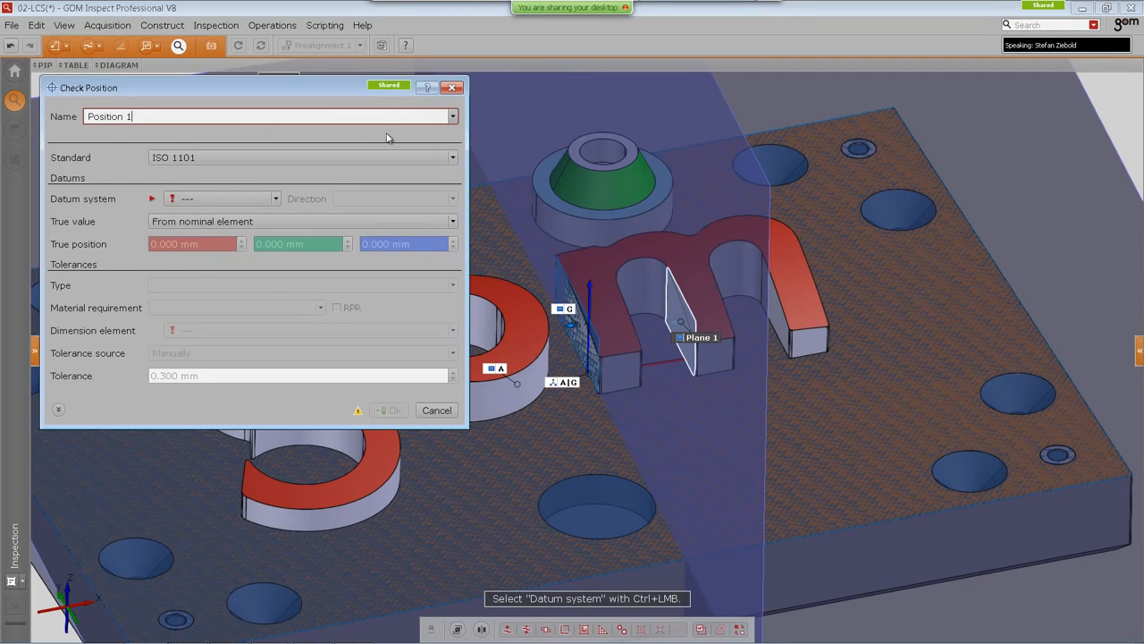
{"action": "left_click_drag", "start_coordinate": [323, 90], "coordinate": [307, 90]}
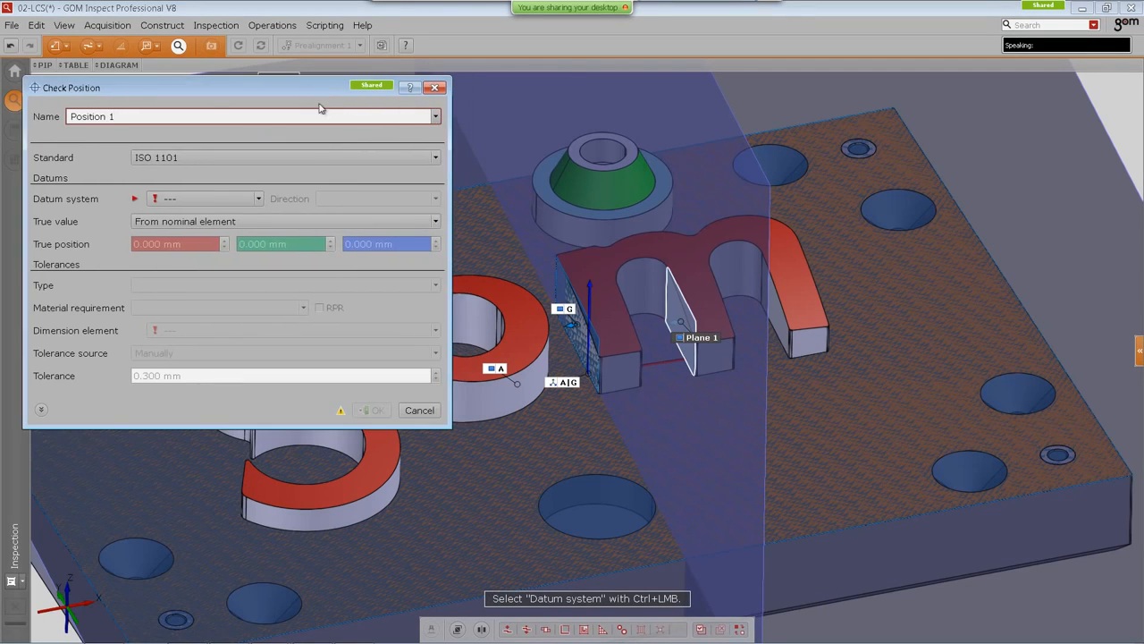
{"action": "left_click", "coordinate": [211, 199]}
{"action": "left_click", "coordinate": [168, 296]}
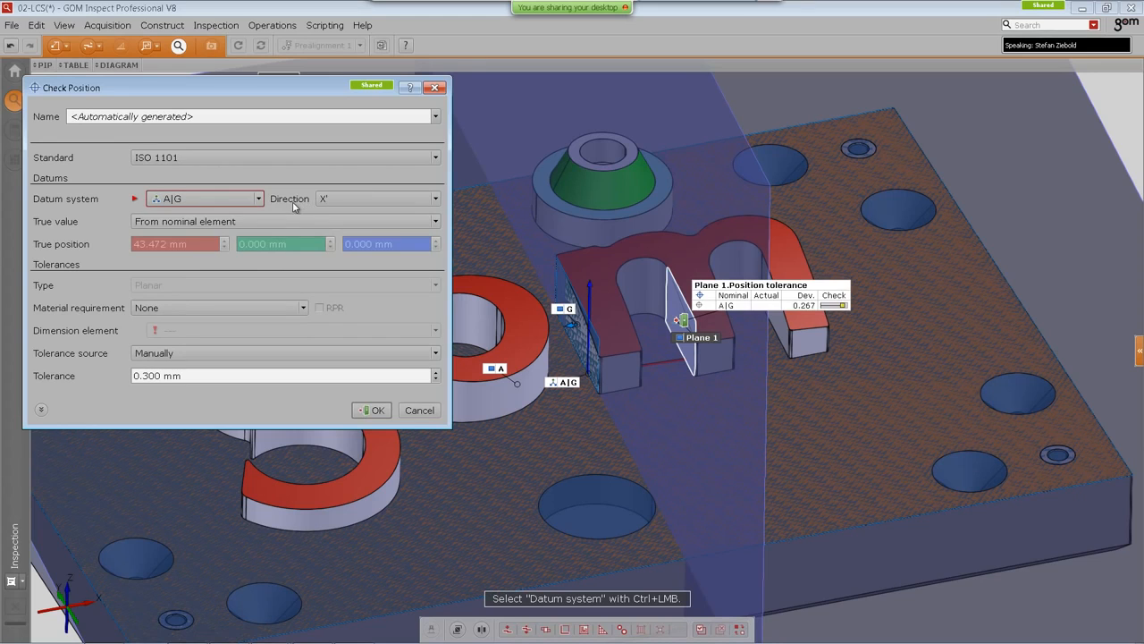
Step: Set the position check's direction to X' and confirm it
{"action": "scroll", "coordinate": [620, 380], "scroll_direction": "up", "scroll_amount": 5}
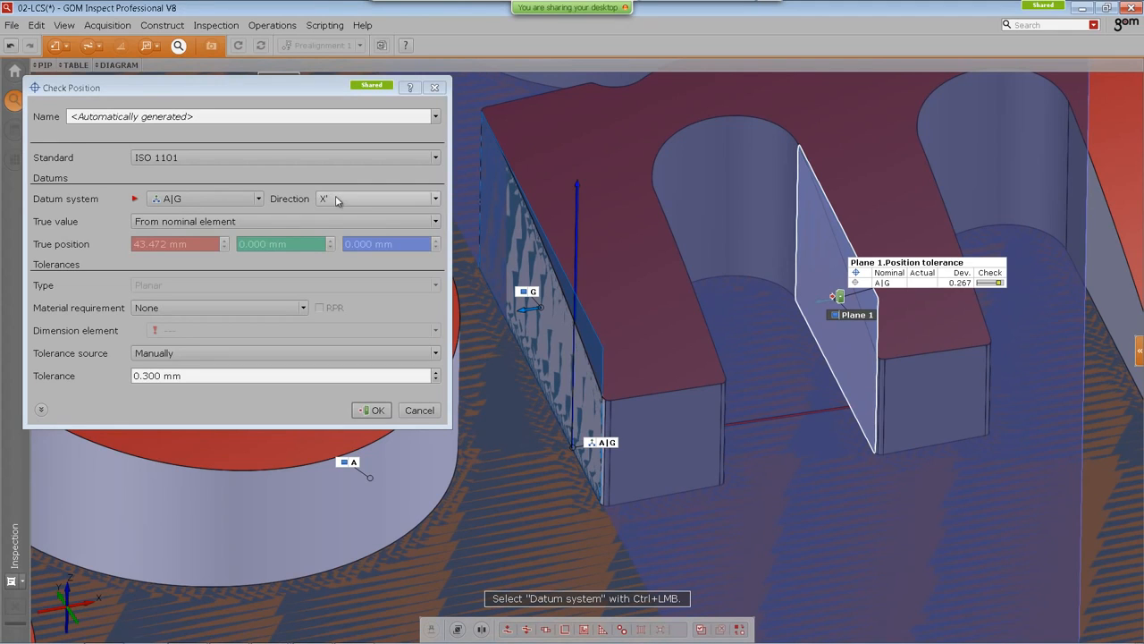
{"action": "left_click", "coordinate": [333, 199]}
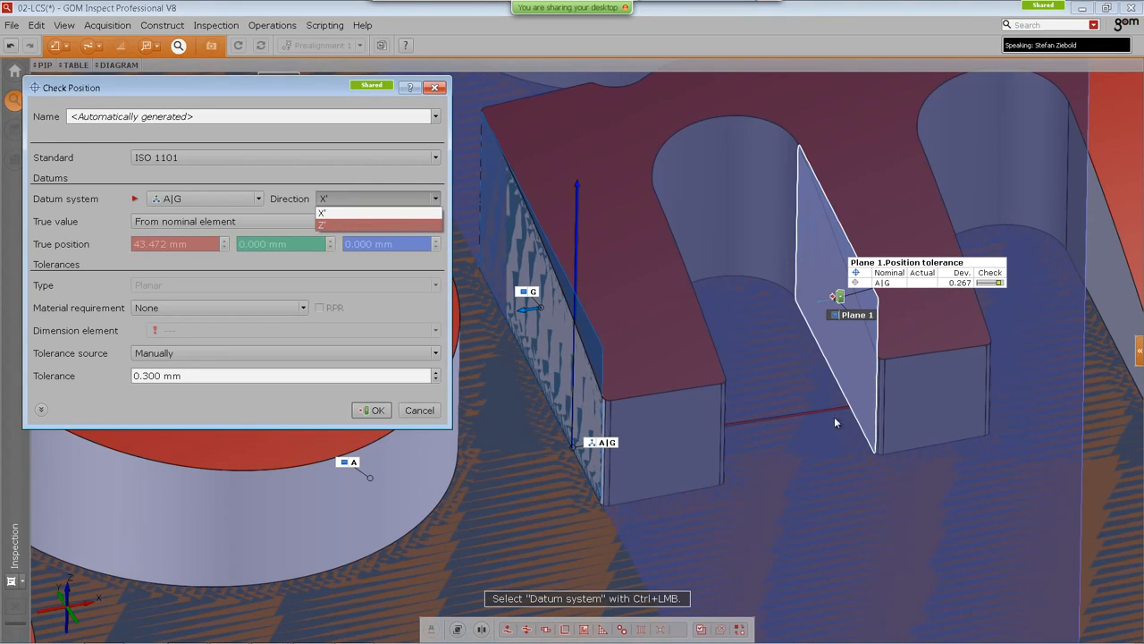
{"action": "left_click", "coordinate": [341, 214]}
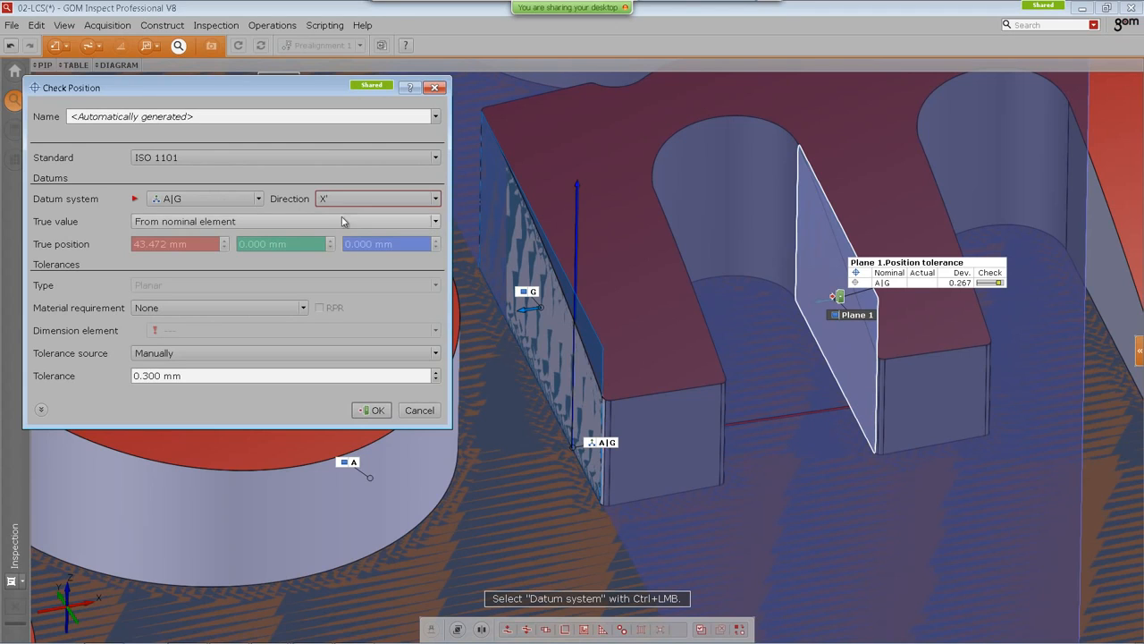
{"action": "left_click", "coordinate": [374, 411]}
{"action": "scroll", "coordinate": [388, 420], "scroll_direction": "down", "scroll_amount": 3}
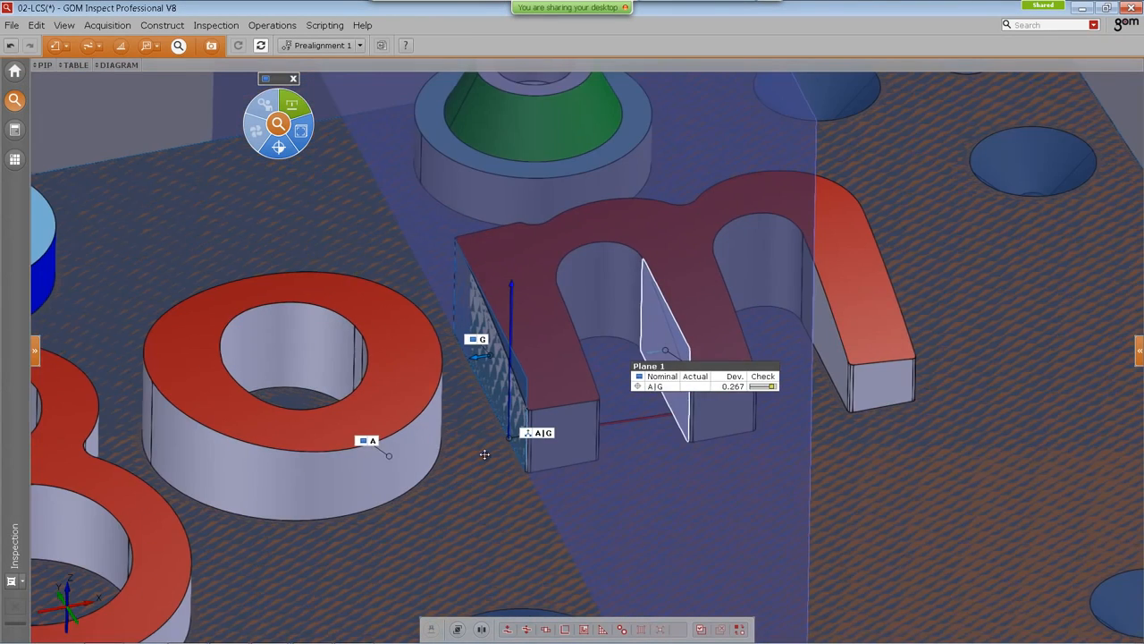
{"action": "scroll", "coordinate": [482, 454], "scroll_direction": "down", "scroll_amount": 3}
{"action": "middle_click_drag", "start_coordinate": [481, 486], "coordinate": [605, 454]}
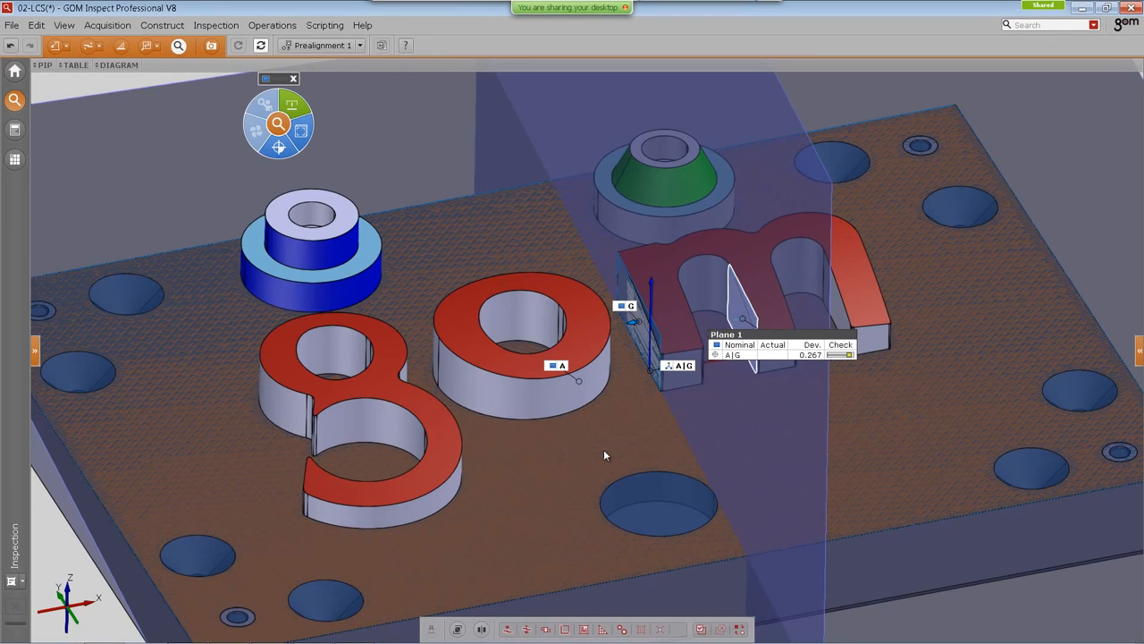
{"action": "right_click_drag", "start_coordinate": [472, 430], "coordinate": [462, 428]}
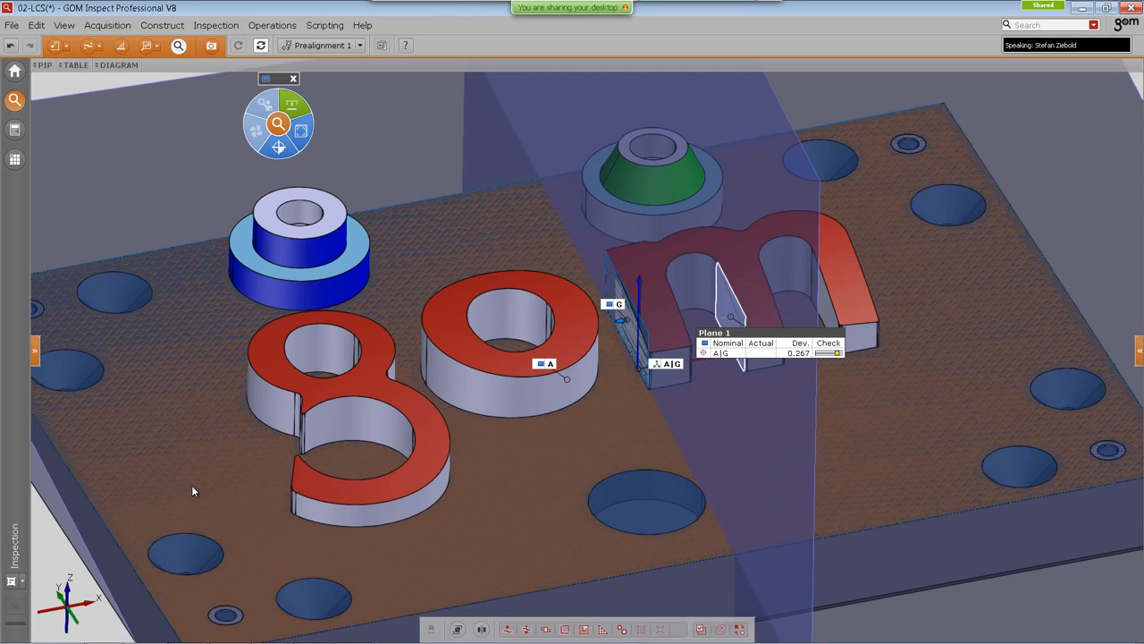
Step: Open the 02a-LCS alignment project template from the start page
{"action": "left_click", "coordinate": [15, 72]}
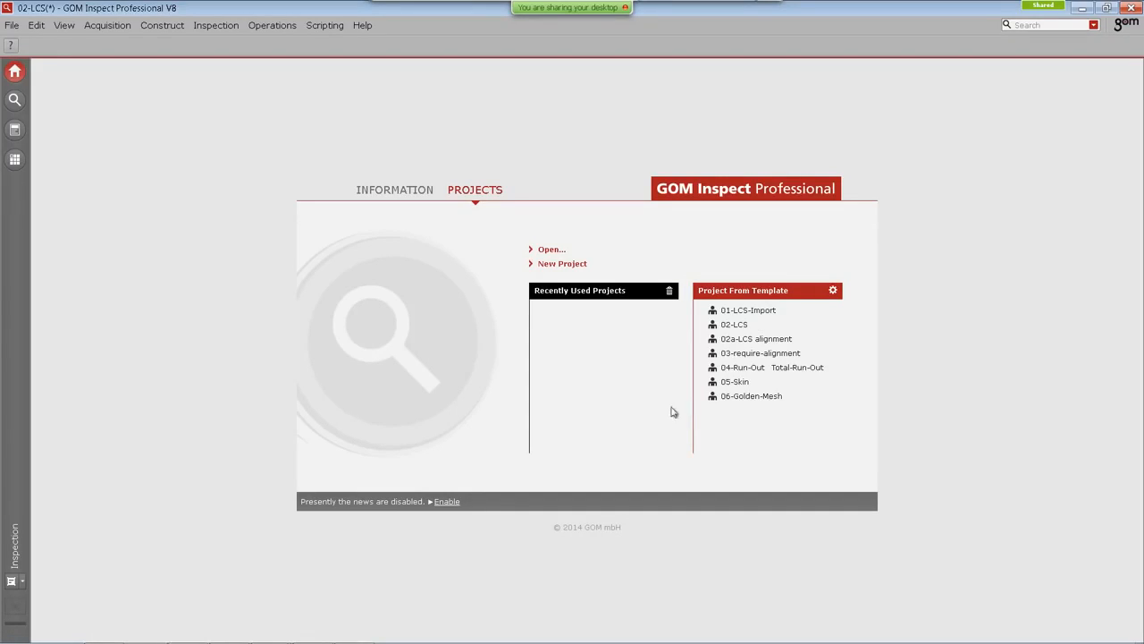
{"action": "left_click", "coordinate": [752, 344]}
{"action": "left_click", "coordinate": [760, 371]}
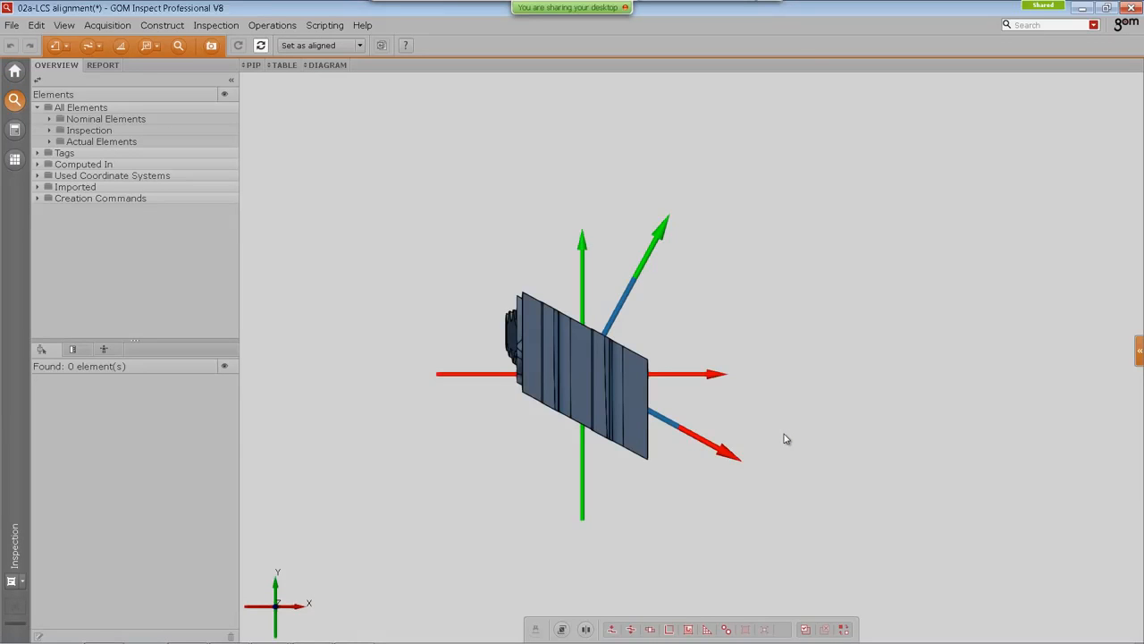
Step: Orbit around the blade and expand the Computed In, Used Coordinate Systems and Tags groups of the element tree
{"action": "left_click_drag", "start_coordinate": [720, 395], "coordinate": [597, 323]}
{"action": "right_click_drag", "start_coordinate": [597, 323], "coordinate": [609, 147]}
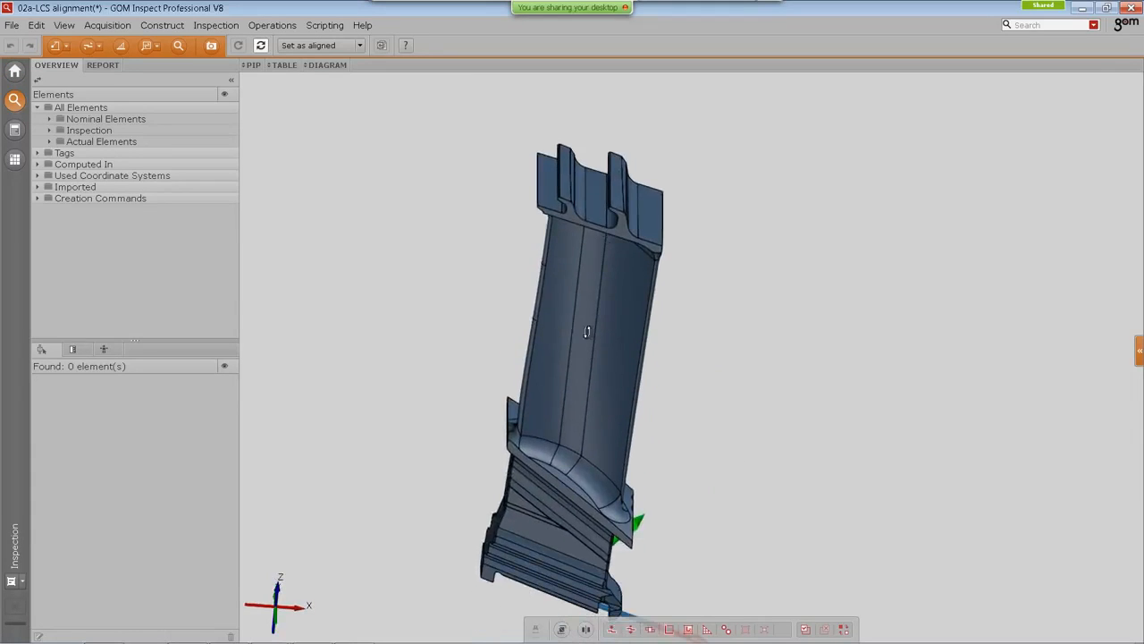
{"action": "left_click_drag", "start_coordinate": [588, 332], "coordinate": [582, 322]}
{"action": "right_click_drag", "start_coordinate": [598, 343], "coordinate": [585, 304]}
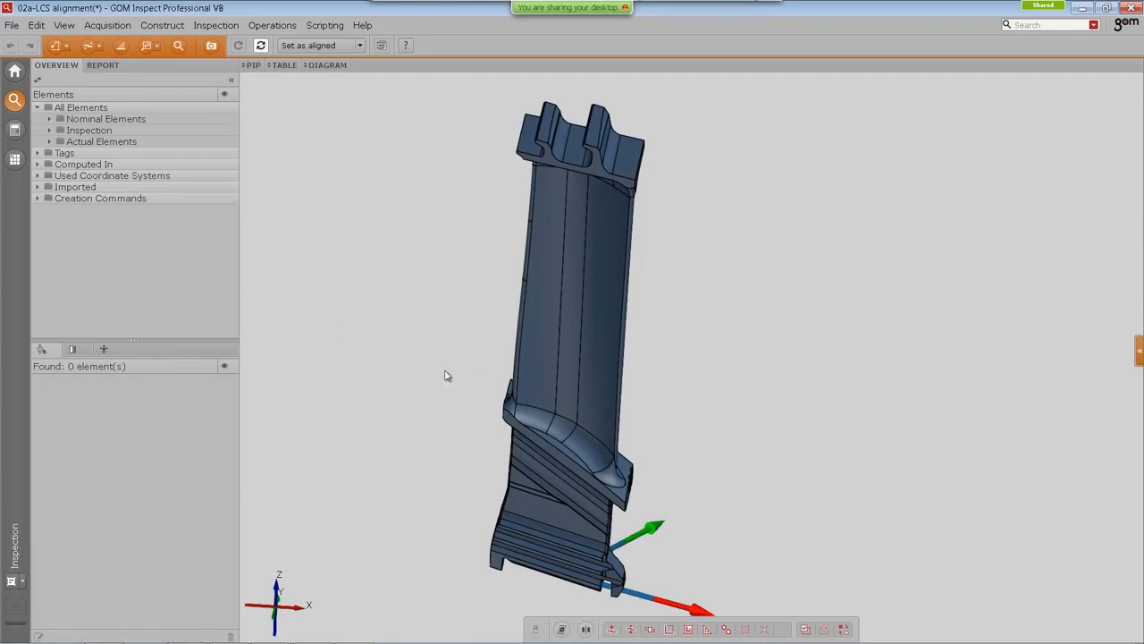
{"action": "left_click_drag", "start_coordinate": [573, 399], "coordinate": [573, 487]}
{"action": "left_click", "coordinate": [37, 166]}
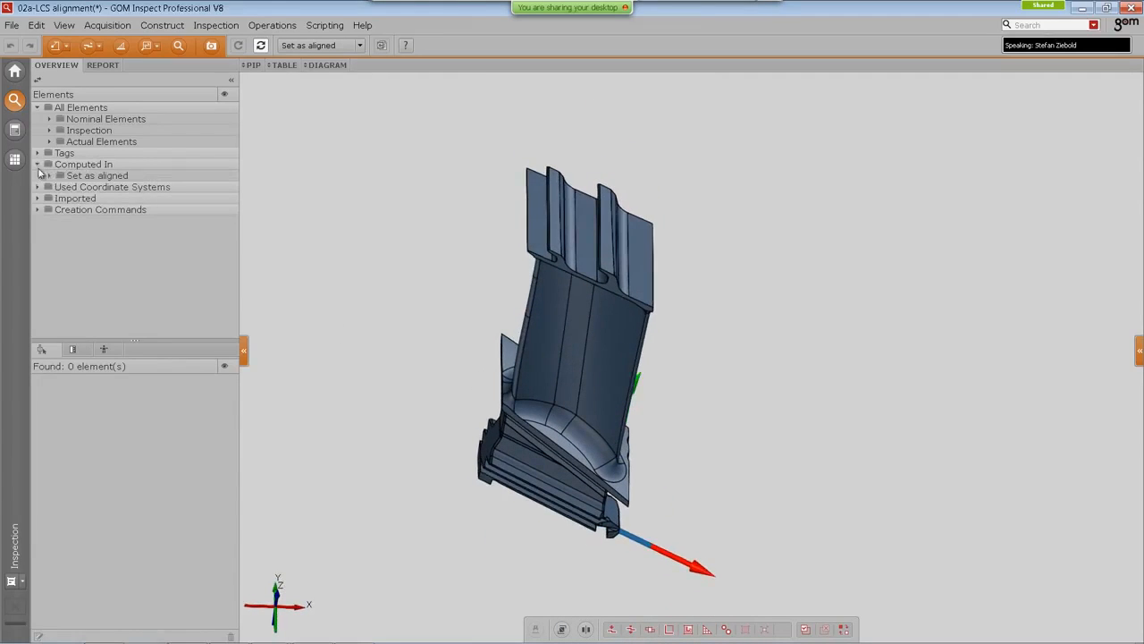
{"action": "left_click", "coordinate": [38, 187]}
{"action": "left_click", "coordinate": [38, 153]}
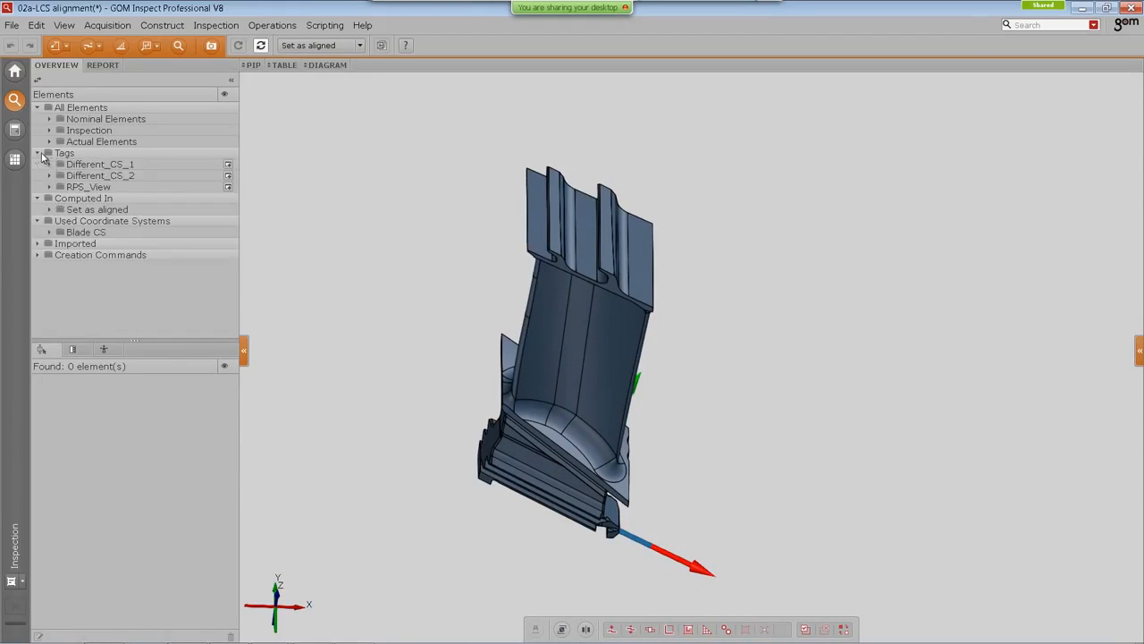
Step: Apply the Different_CS_2 tag view and then the RPS_View tag view to the 3D view
{"action": "left_click_drag", "start_coordinate": [92, 177], "coordinate": [602, 459]}
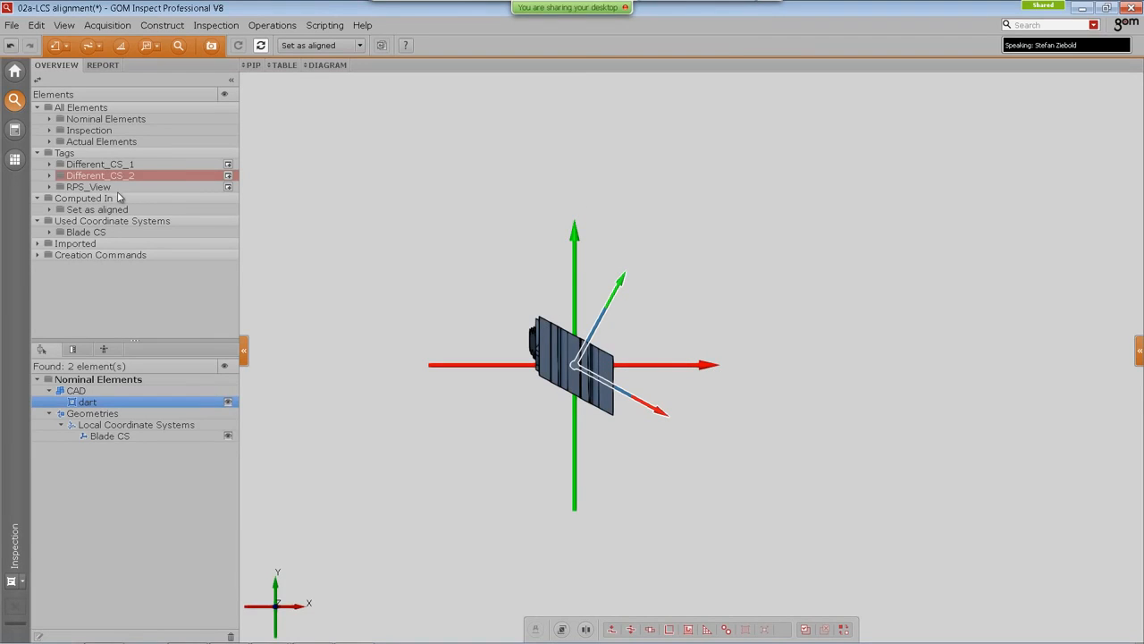
{"action": "left_click_drag", "start_coordinate": [90, 188], "coordinate": [448, 234]}
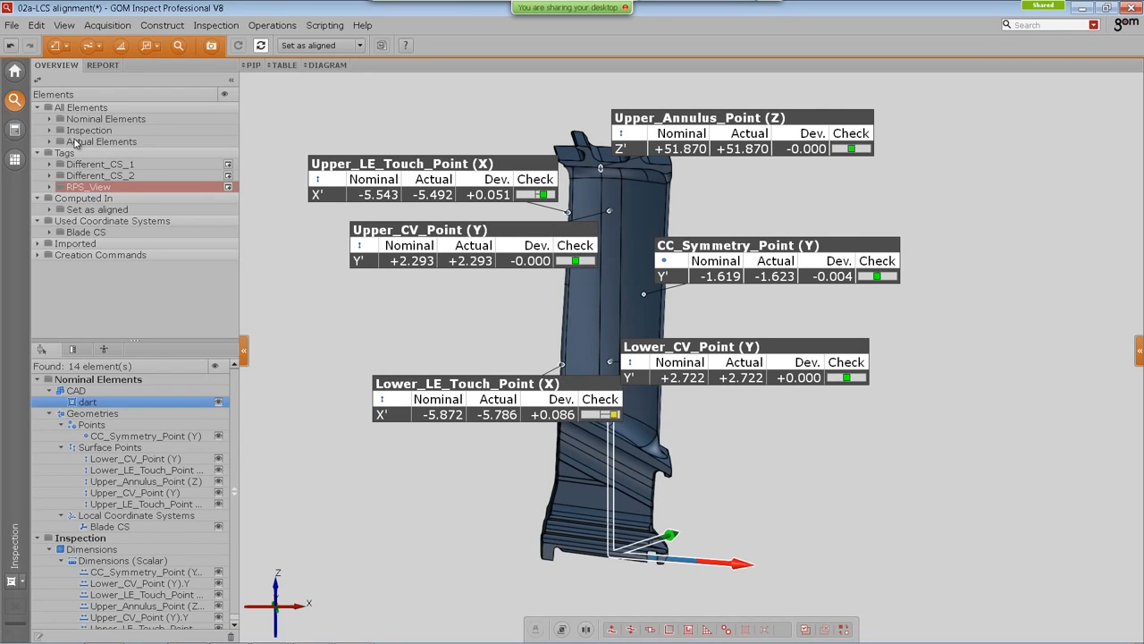
Step: Show the actual elements in the 3D view and zoom in on the blade's RPS point labels
{"action": "left_click_drag", "start_coordinate": [80, 141], "coordinate": [583, 273]}
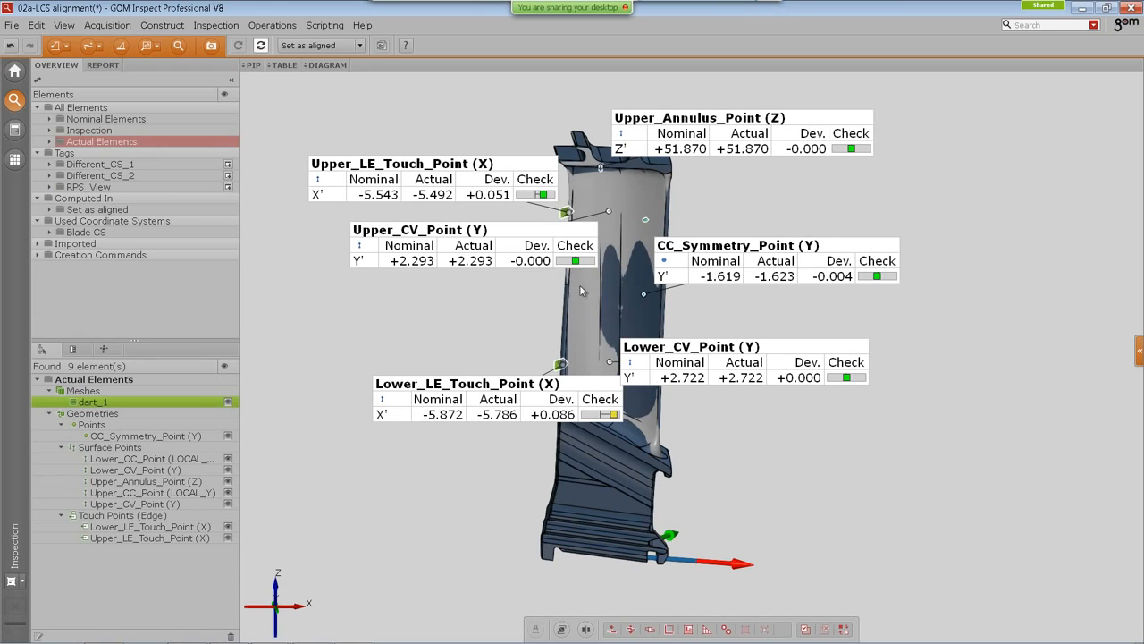
{"action": "scroll", "coordinate": [582, 306], "scroll_direction": "up", "scroll_amount": 5}
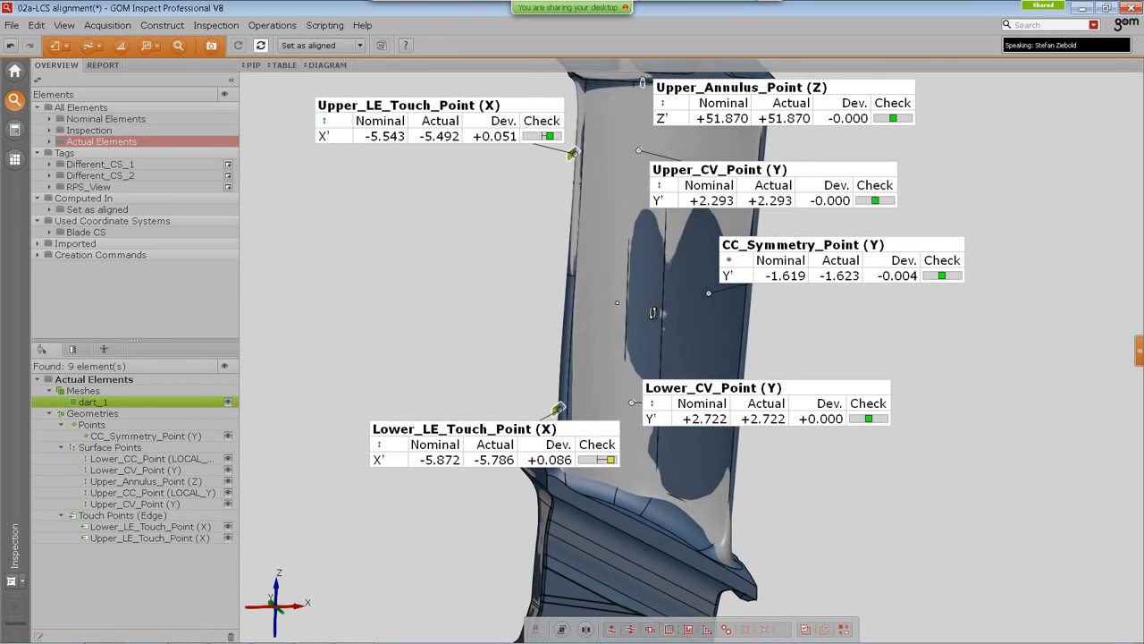
{"action": "left_click_drag", "start_coordinate": [682, 313], "coordinate": [671, 312]}
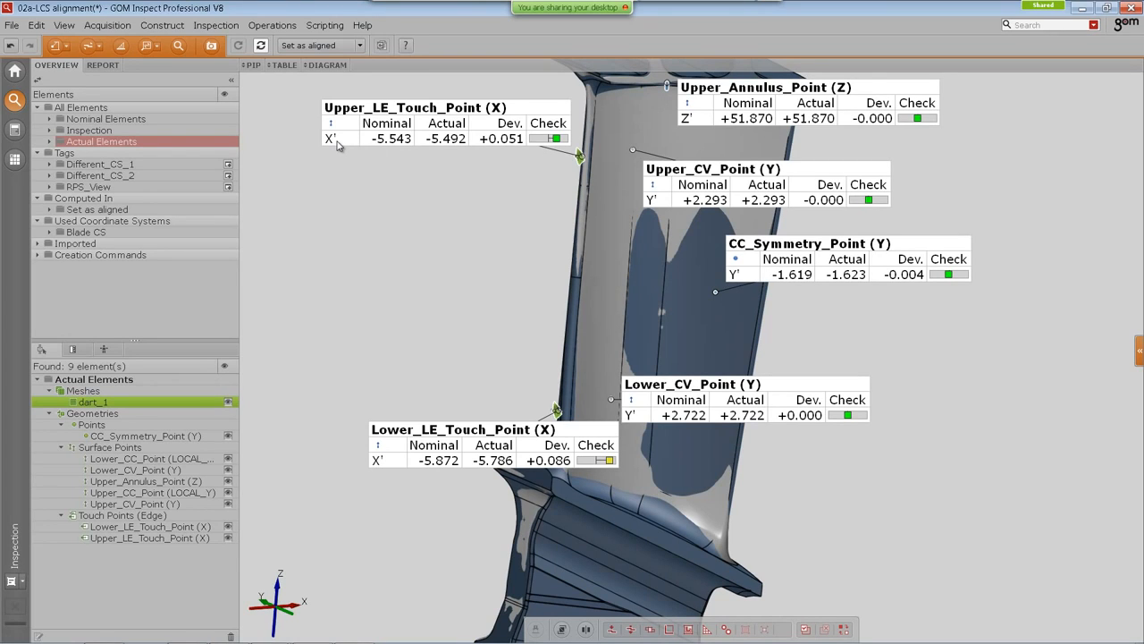
Step: Rearrange the deviation labels of the RPS points around the blade in the 3D view
{"action": "right_click_drag", "start_coordinate": [624, 268], "coordinate": [570, 271]}
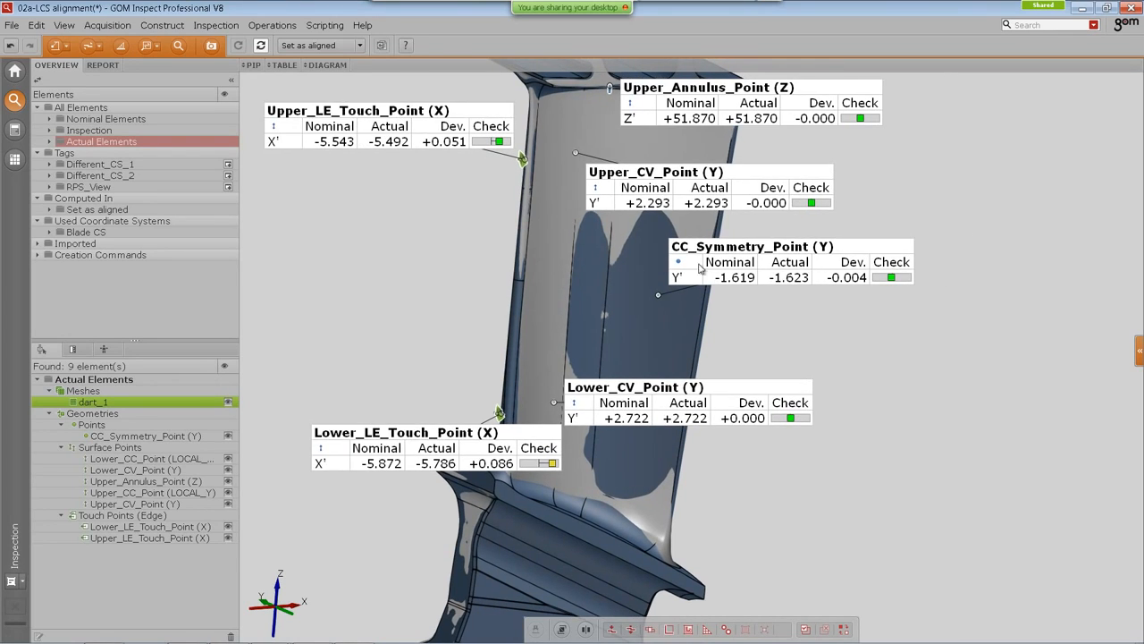
{"action": "left_click_drag", "start_coordinate": [758, 248], "coordinate": [813, 252]}
{"action": "left_click_drag", "start_coordinate": [668, 184], "coordinate": [481, 222]}
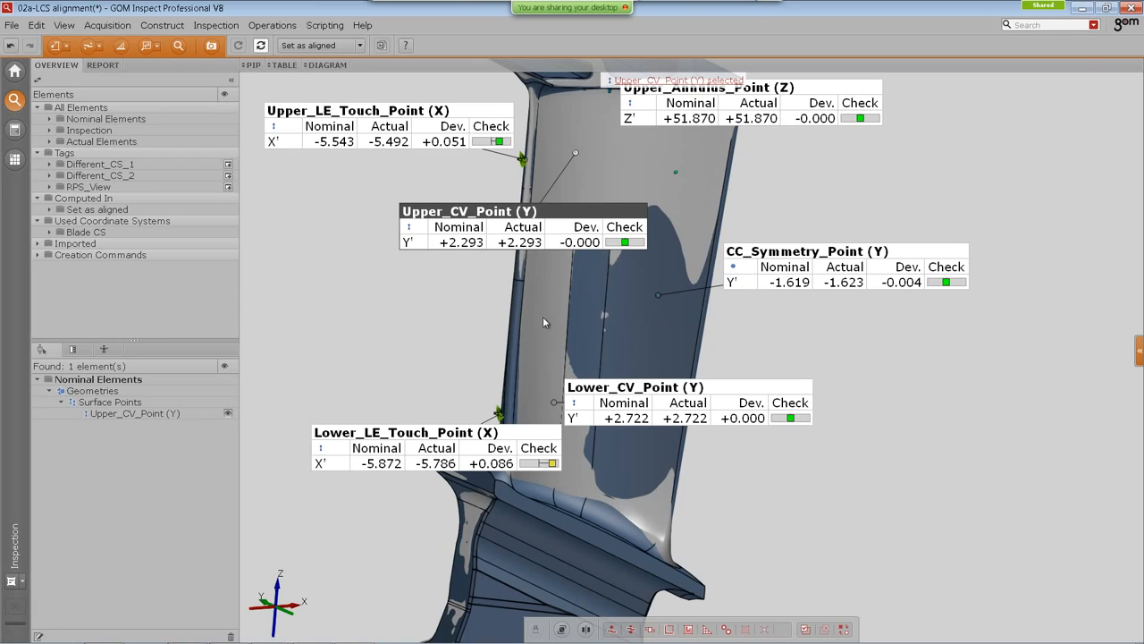
{"action": "left_click_drag", "start_coordinate": [524, 308], "coordinate": [564, 303]}
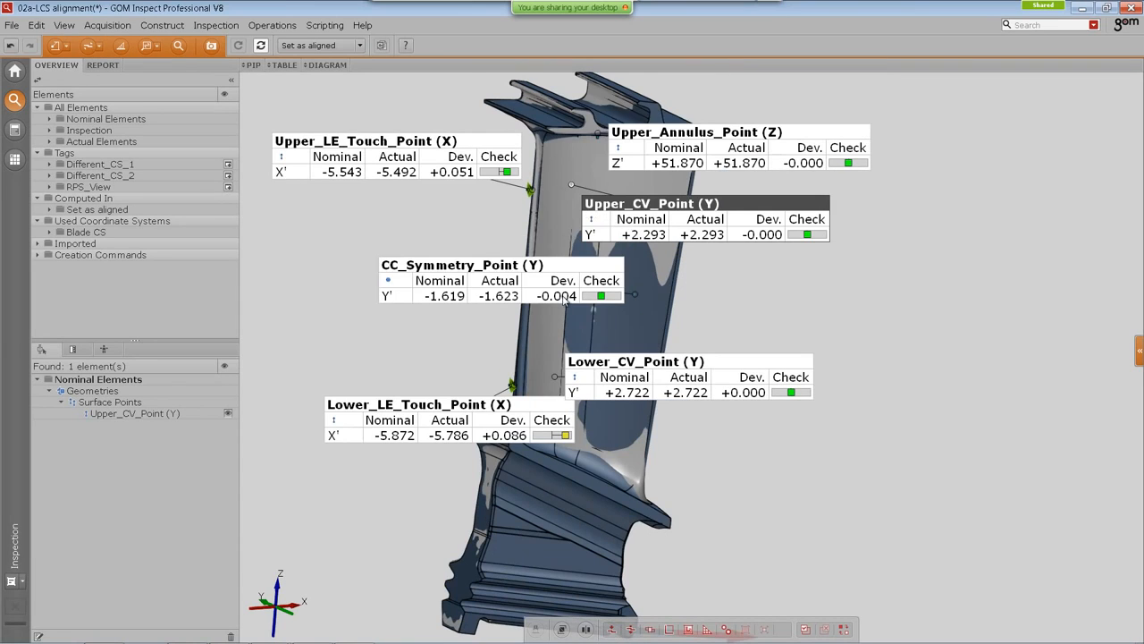
{"action": "middle_click_drag", "start_coordinate": [622, 312], "coordinate": [624, 310]}
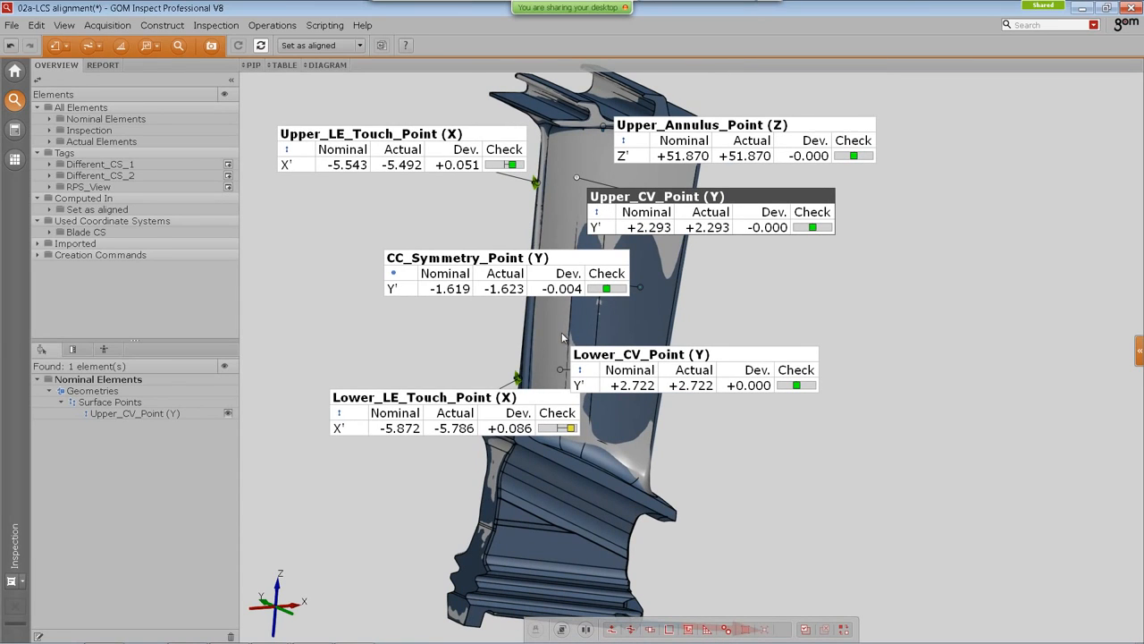
{"action": "left_click_drag", "start_coordinate": [543, 333], "coordinate": [527, 342]}
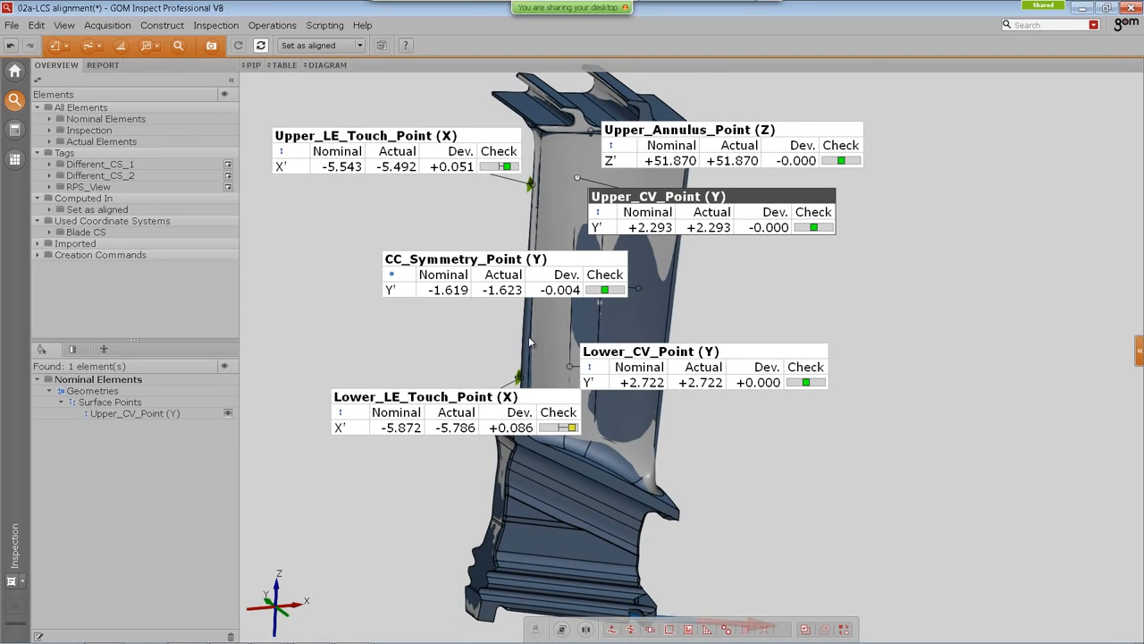
Step: Start a new RPS alignment and fill its rules with the elements of the RPS_View tag
{"action": "left_click", "coordinate": [56, 45]}
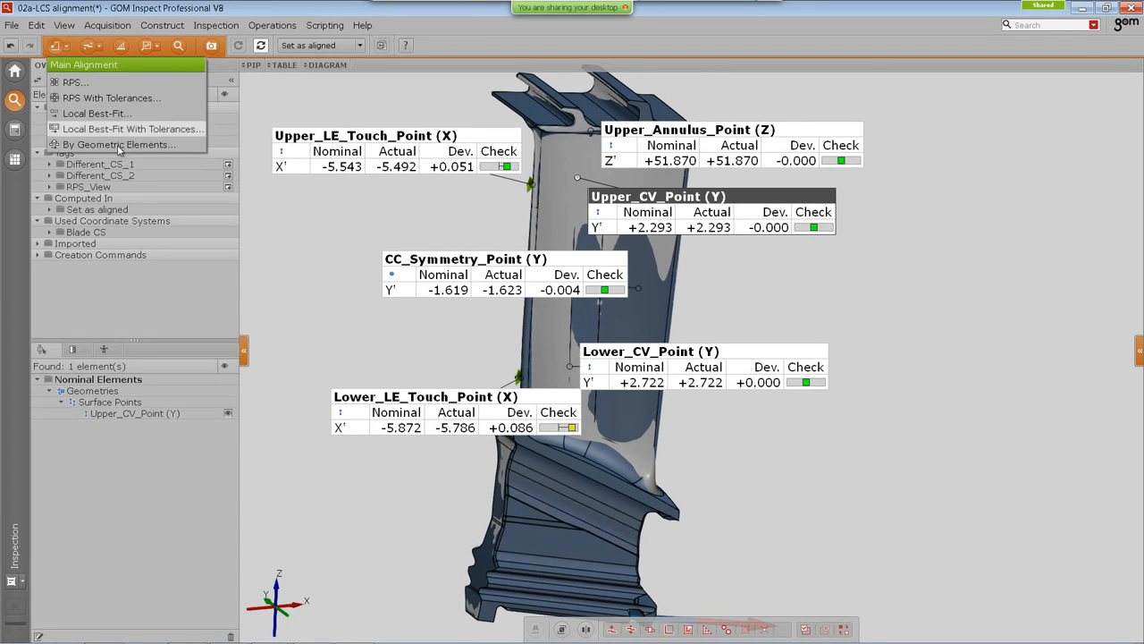
{"action": "left_click", "coordinate": [84, 195]}
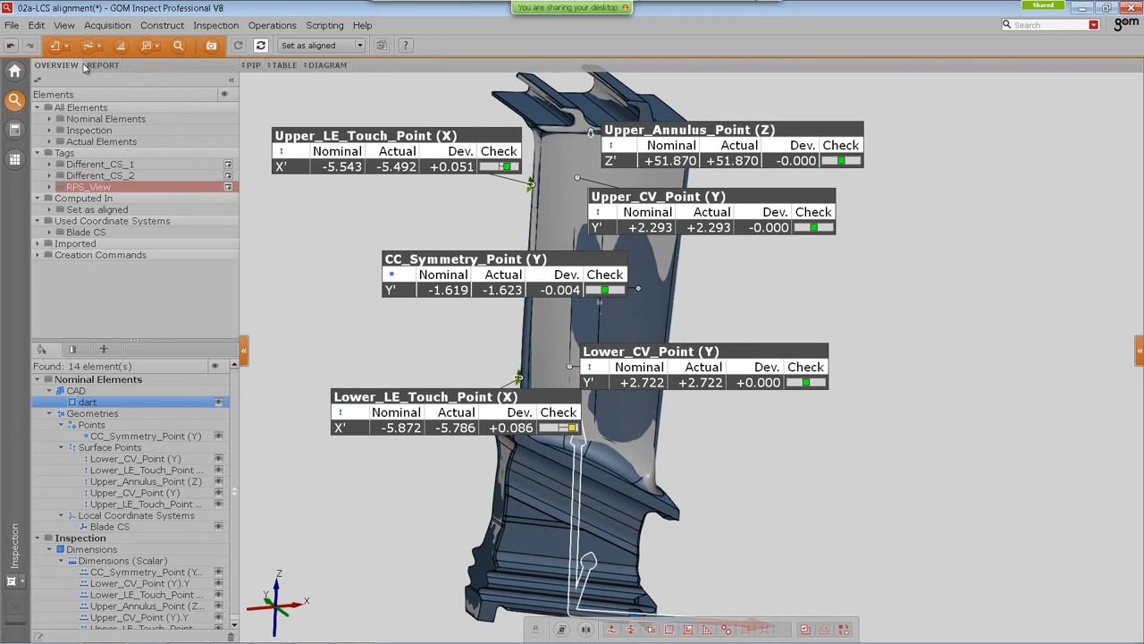
{"action": "left_click", "coordinate": [65, 48]}
{"action": "left_click", "coordinate": [75, 82]}
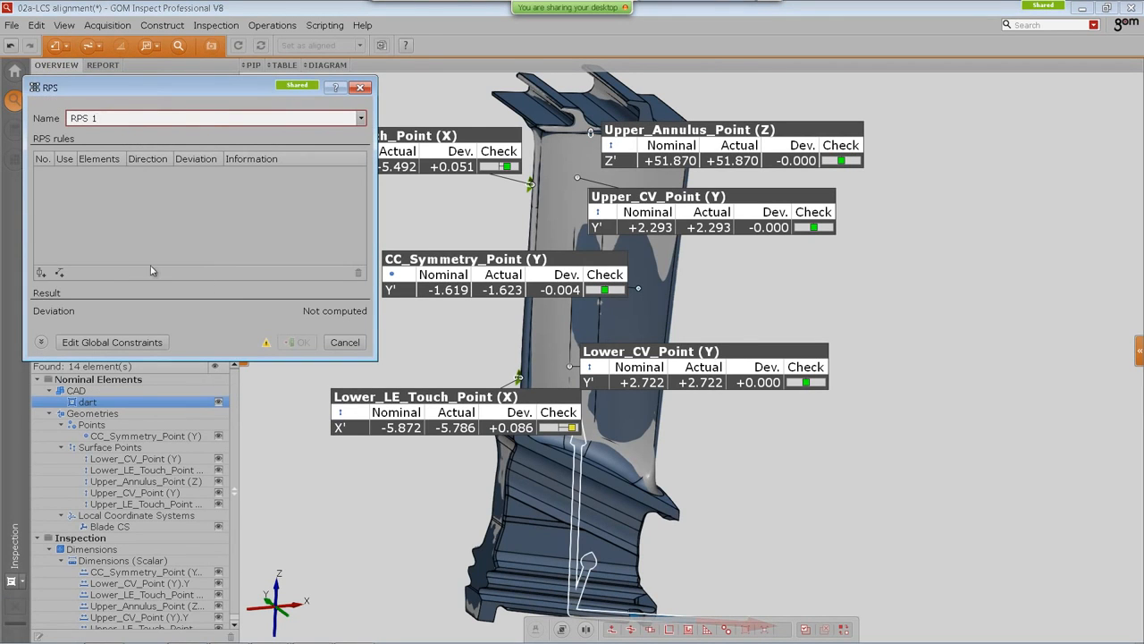
{"action": "left_click", "coordinate": [40, 273]}
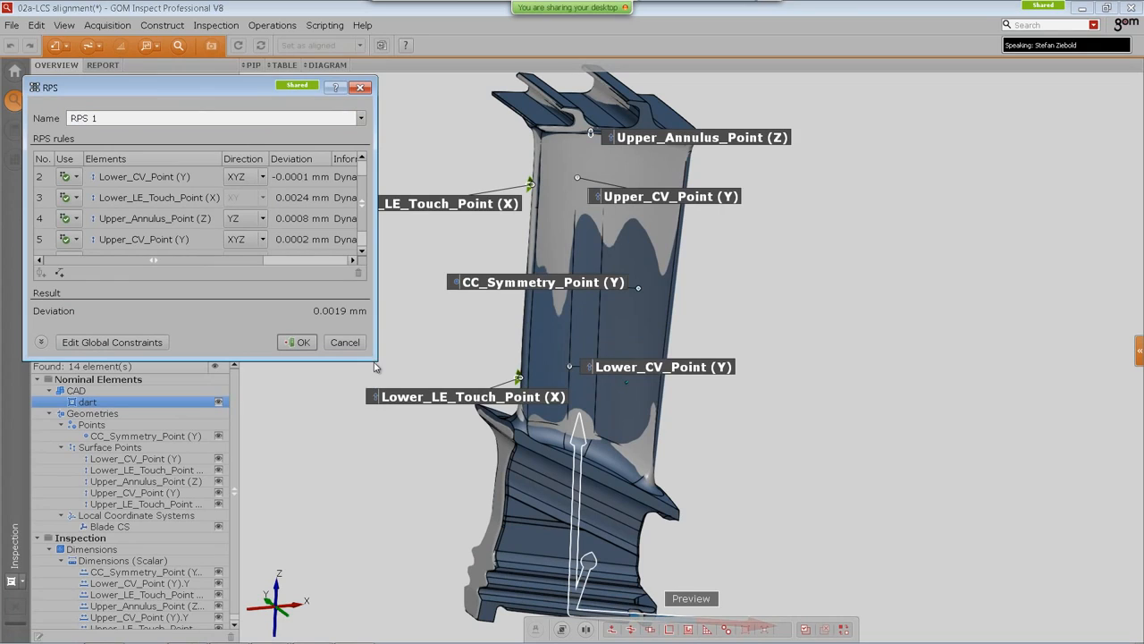
Step: Set rule directions to Y for CC_Symmetry_Point, Lower_CV_Point and Upper_CV_Point, Z for Upper_Annulus_Point, and apply RPS 1
{"action": "left_click_drag", "start_coordinate": [373, 357], "coordinate": [459, 508]}
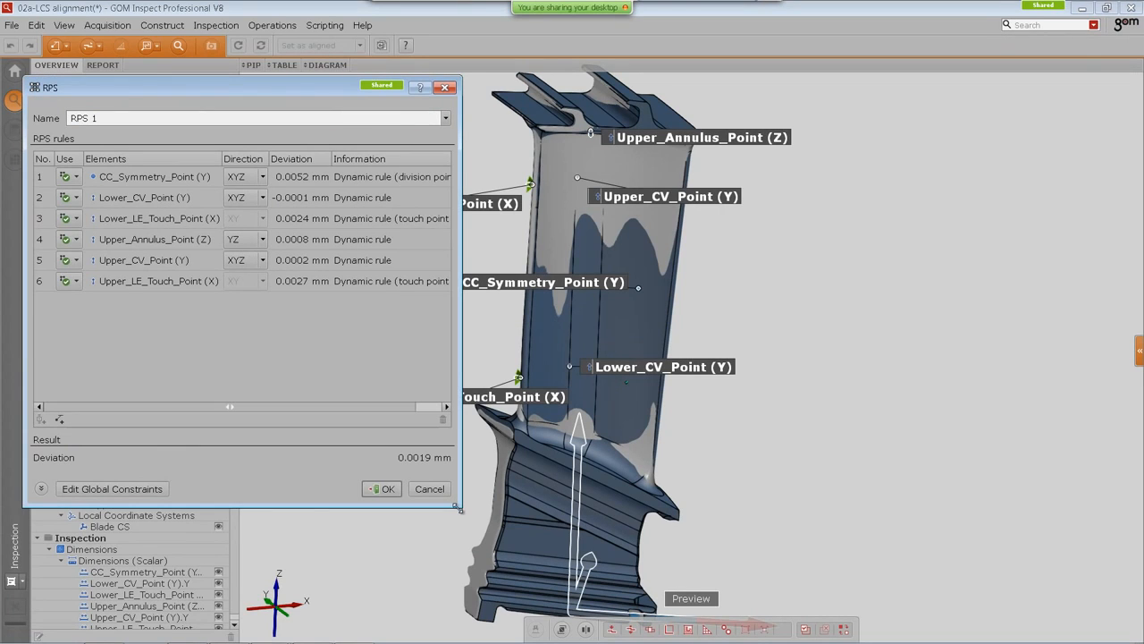
{"action": "left_click", "coordinate": [239, 178]}
{"action": "left_click", "coordinate": [242, 245]}
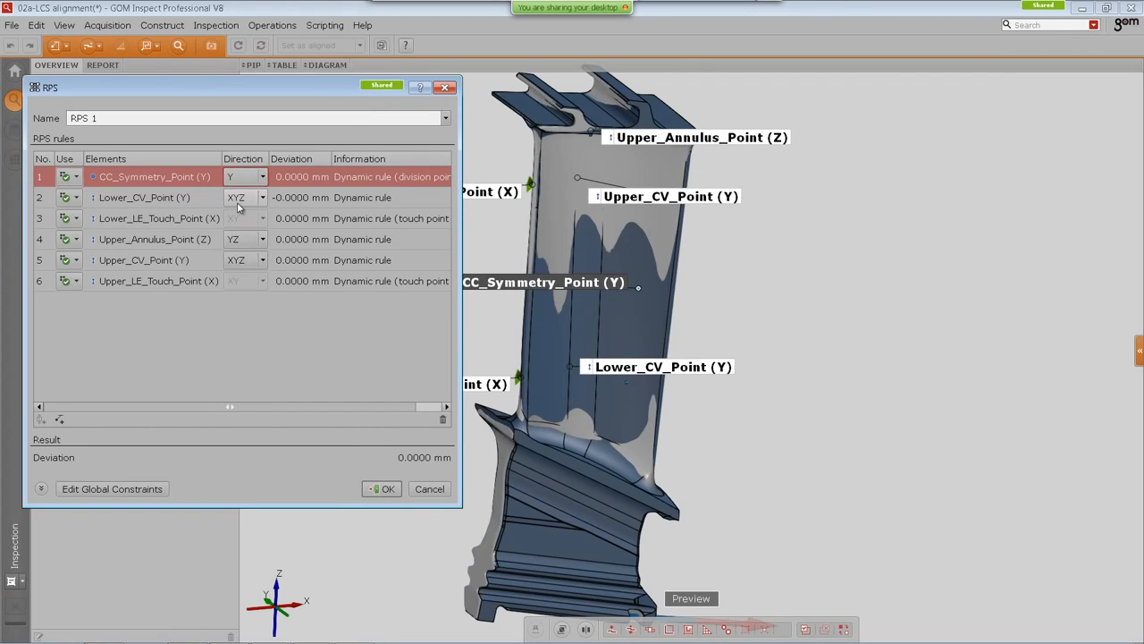
{"action": "left_click", "coordinate": [239, 198]}
{"action": "left_click", "coordinate": [245, 267]}
{"action": "left_click", "coordinate": [242, 240]}
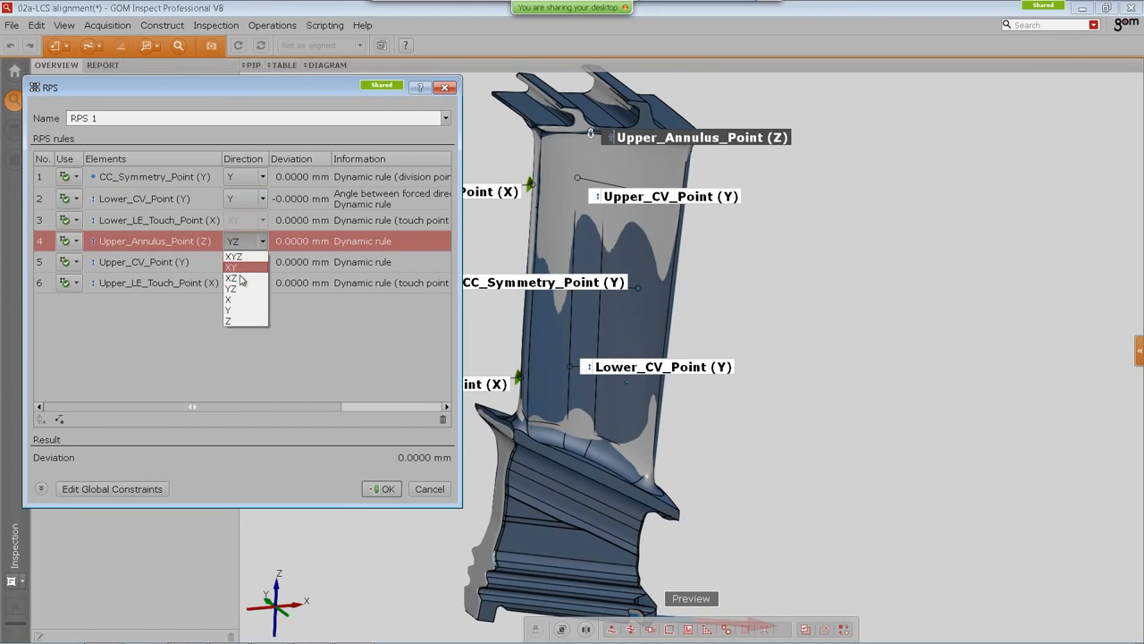
{"action": "left_click", "coordinate": [238, 322]}
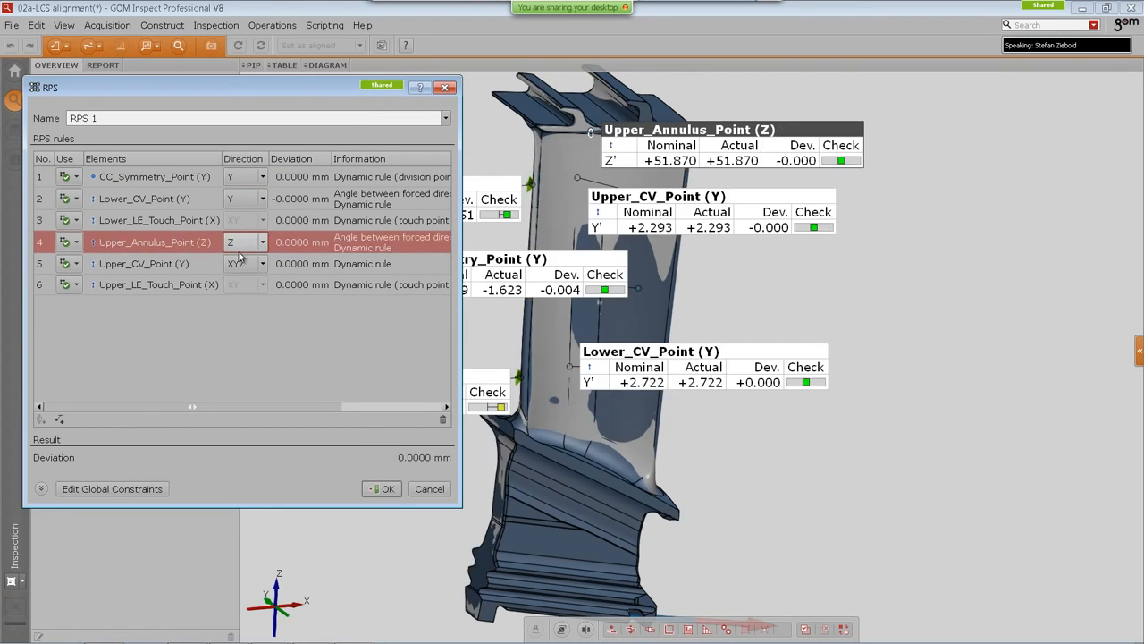
{"action": "left_click", "coordinate": [243, 263]}
{"action": "left_click", "coordinate": [234, 332]}
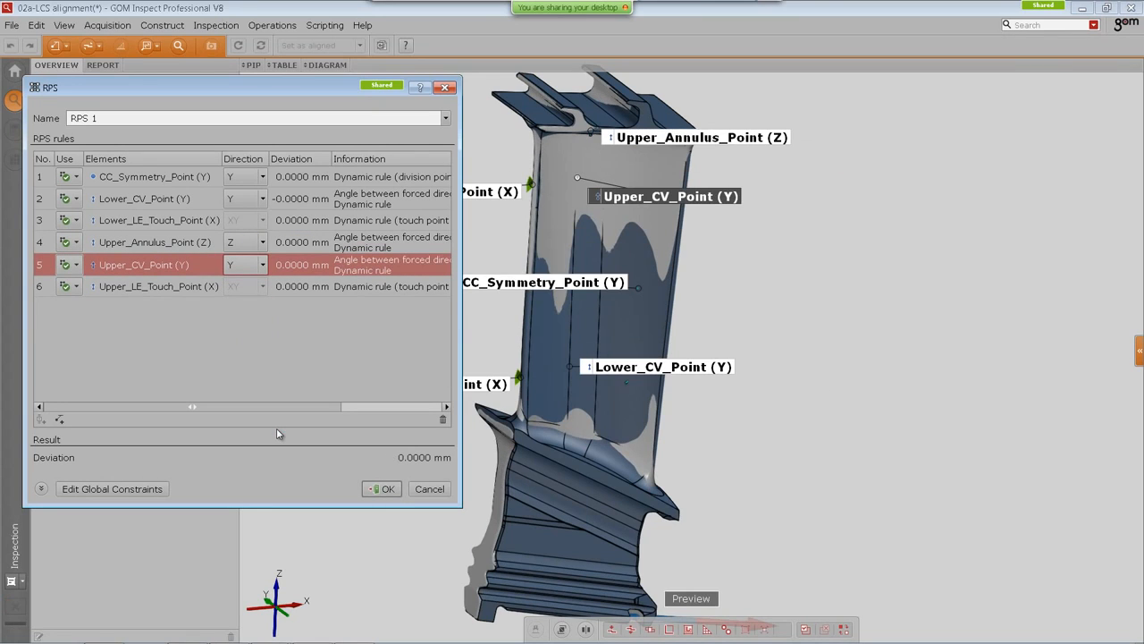
{"action": "middle_click_drag", "start_coordinate": [610, 333], "coordinate": [635, 332]}
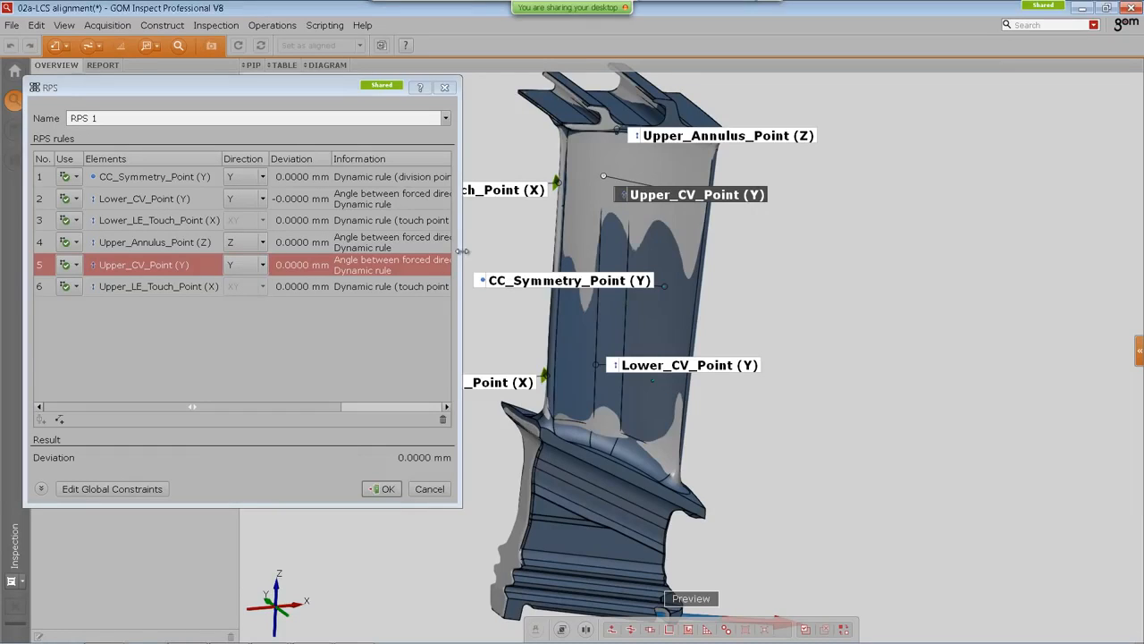
{"action": "left_click_drag", "start_coordinate": [463, 252], "coordinate": [666, 255]}
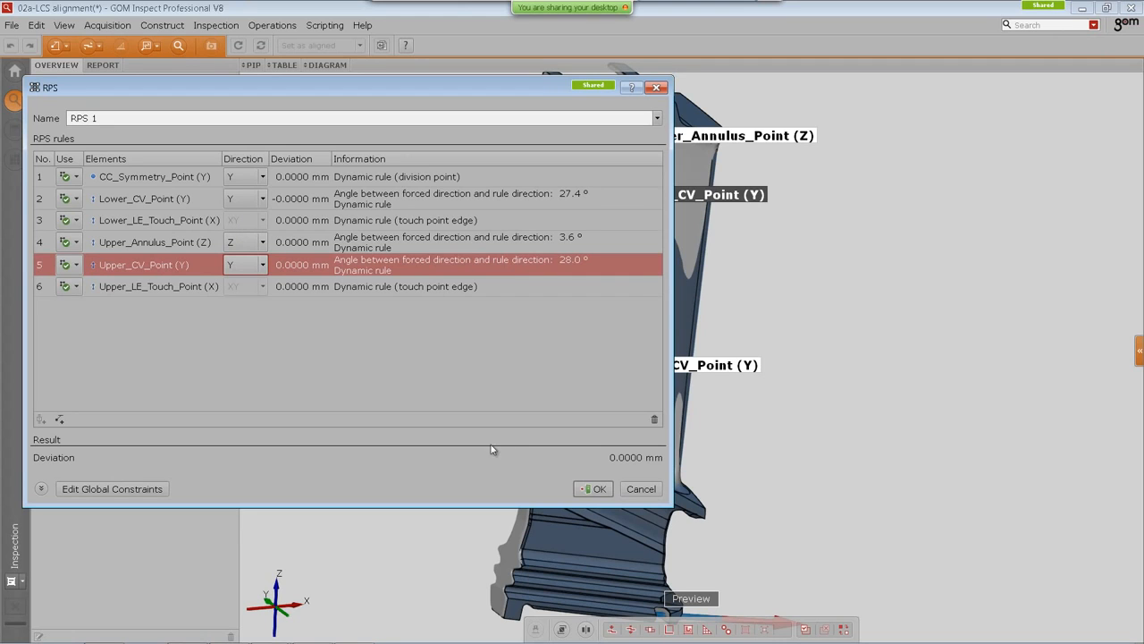
{"action": "left_click", "coordinate": [593, 489]}
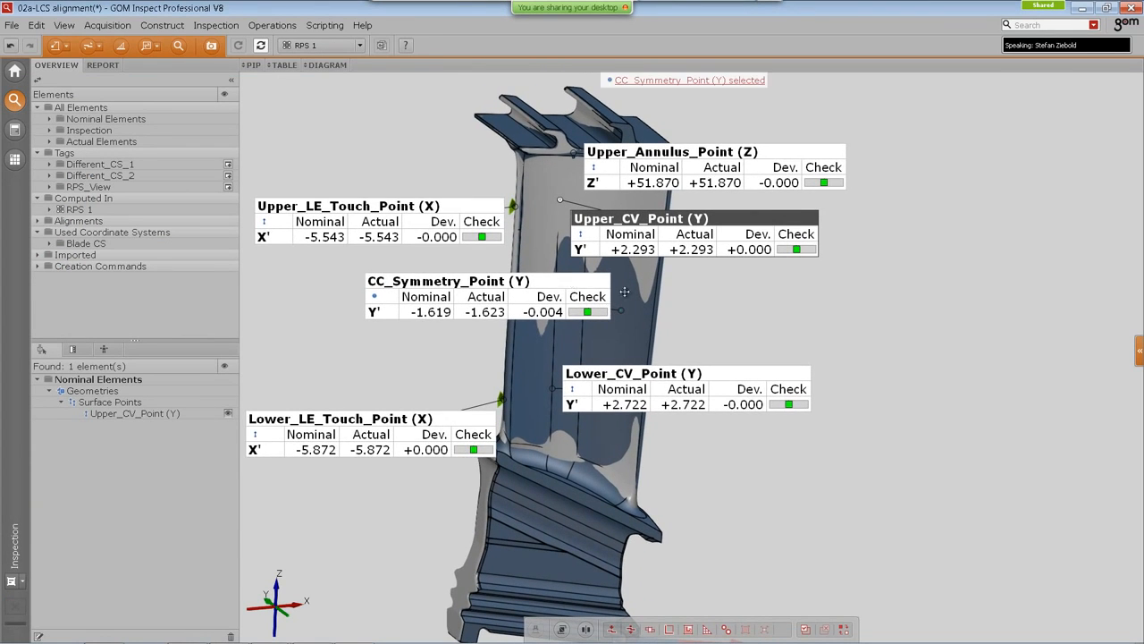
Step: Move the CC_Symmetry_Point label beside the blade
{"action": "left_click_drag", "start_coordinate": [624, 291], "coordinate": [945, 301]}
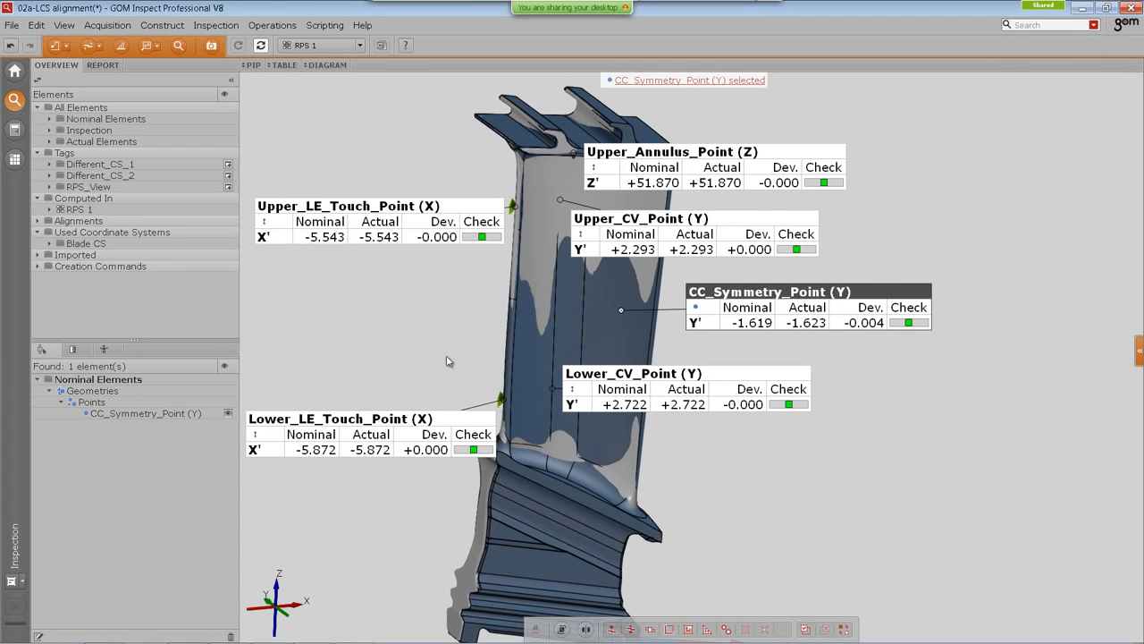
{"action": "mouse_move", "coordinate": [834, 293]}
{"action": "left_mouse_down"}
{"action": "mouse_move", "coordinate": [842, 287]}
{"action": "mouse_move", "coordinate": [828, 289]}
{"action": "left_mouse_up"}
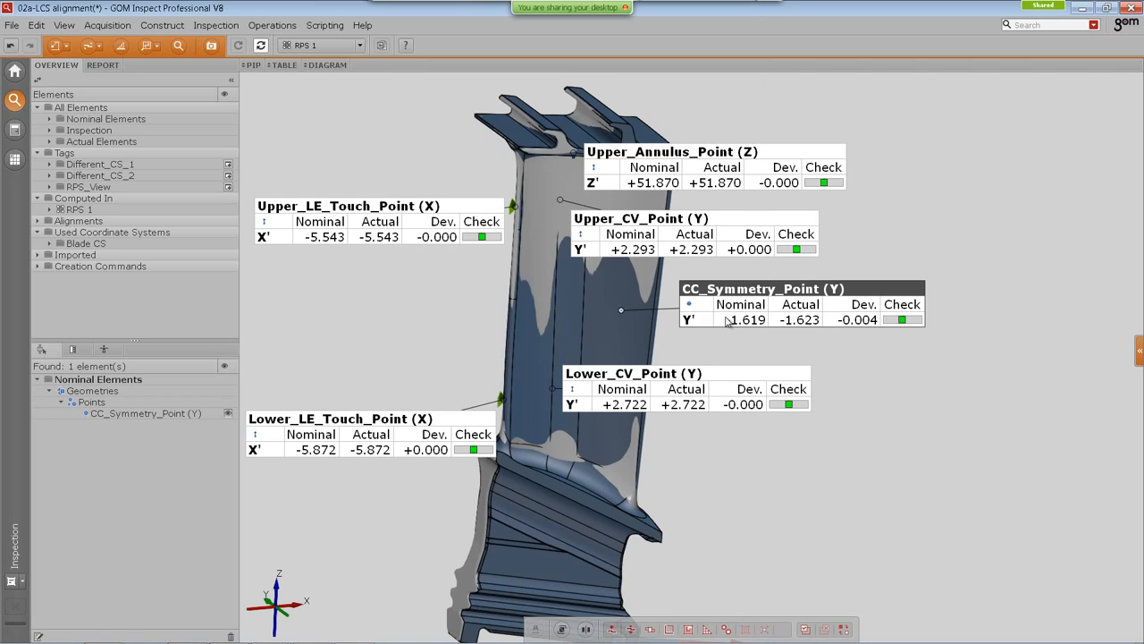
Step: Create a second RPS alignment, RPS 2, with a General global constraint in the Blade CS coordinate system and apply it
{"action": "left_click", "coordinate": [66, 47]}
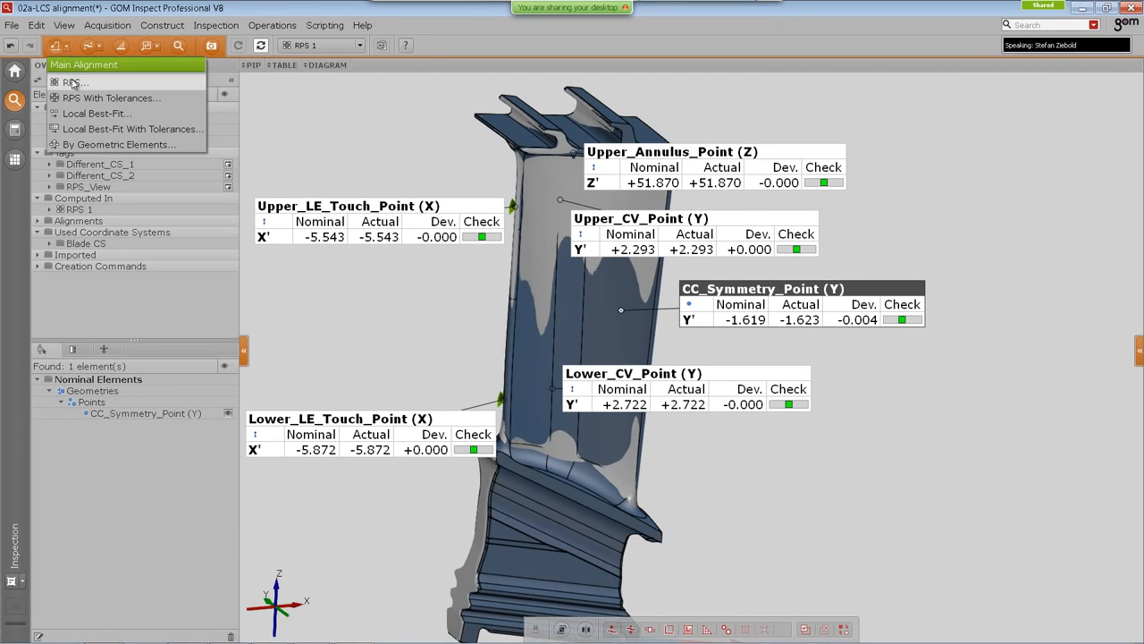
{"action": "left_click", "coordinate": [73, 83]}
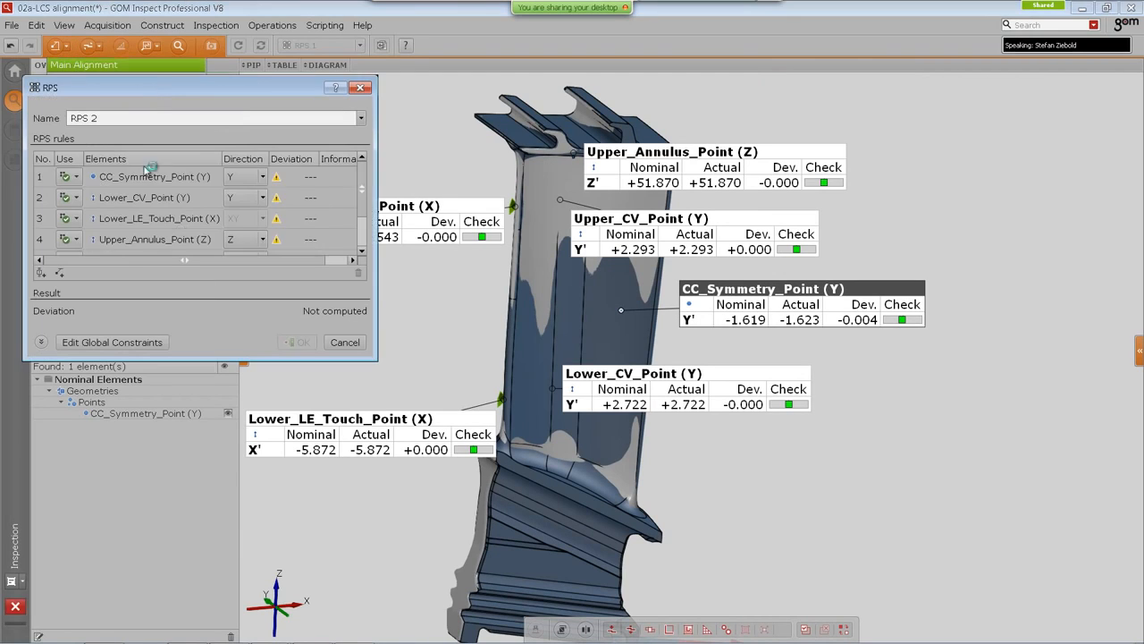
{"action": "left_click", "coordinate": [103, 343]}
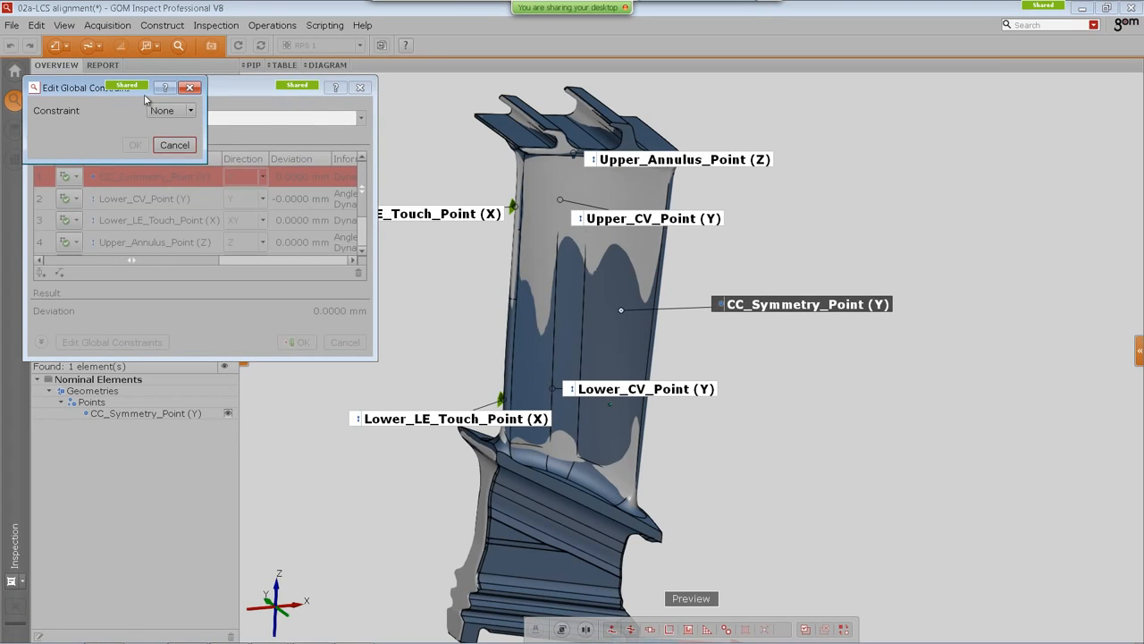
{"action": "left_click_drag", "start_coordinate": [91, 93], "coordinate": [110, 115]}
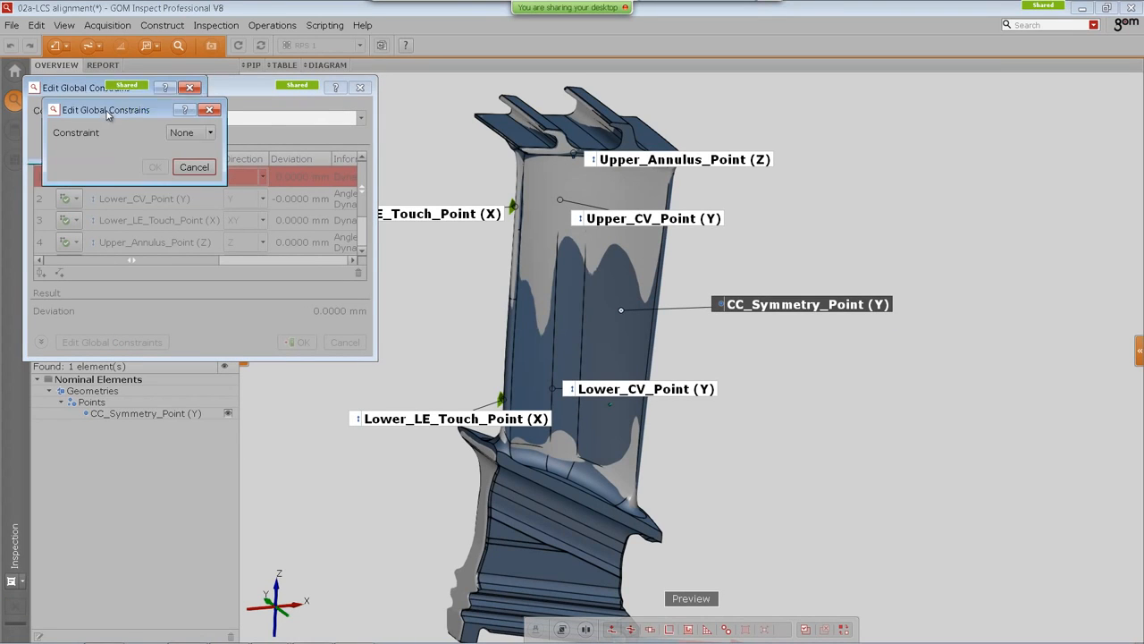
{"action": "left_click", "coordinate": [202, 134]}
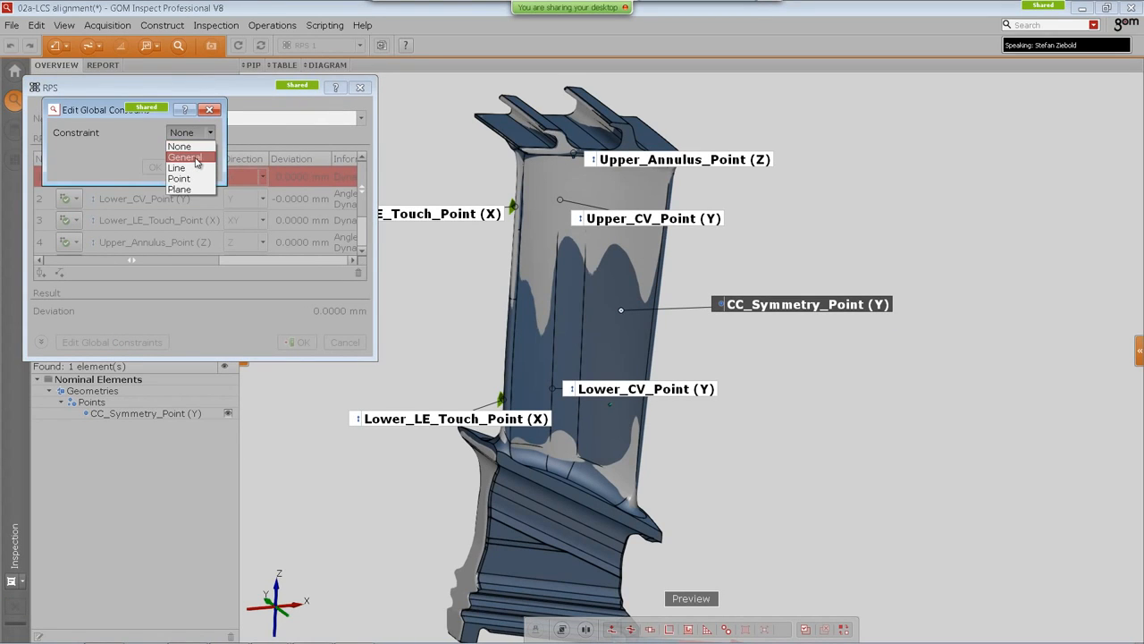
{"action": "left_click", "coordinate": [197, 158]}
{"action": "left_click", "coordinate": [221, 315]}
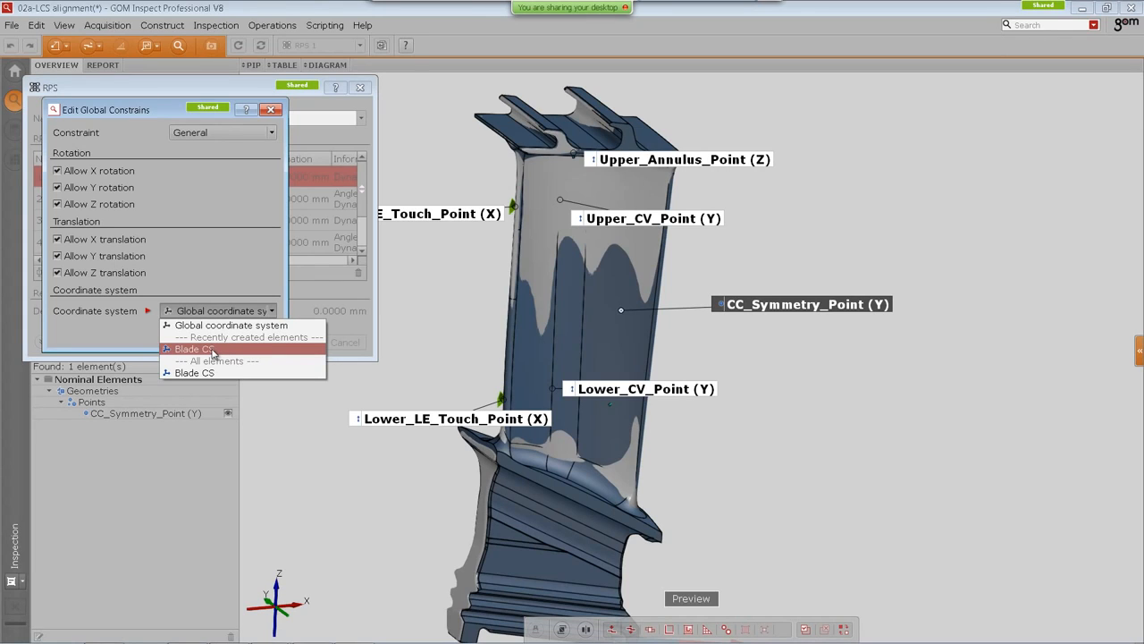
{"action": "left_click", "coordinate": [213, 350]}
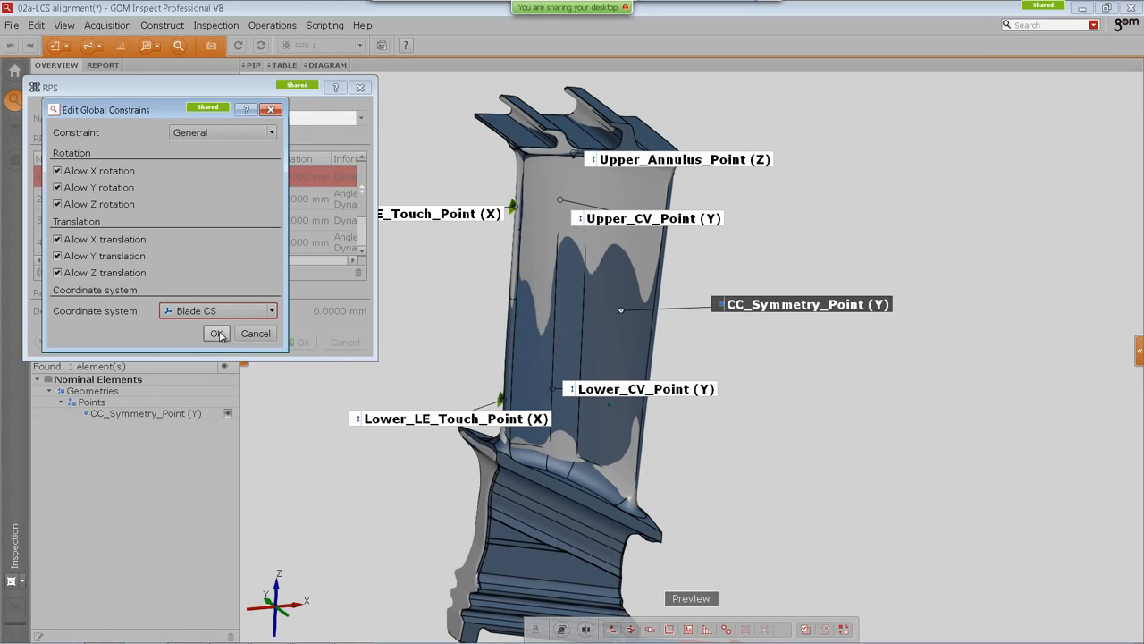
{"action": "left_click", "coordinate": [217, 333]}
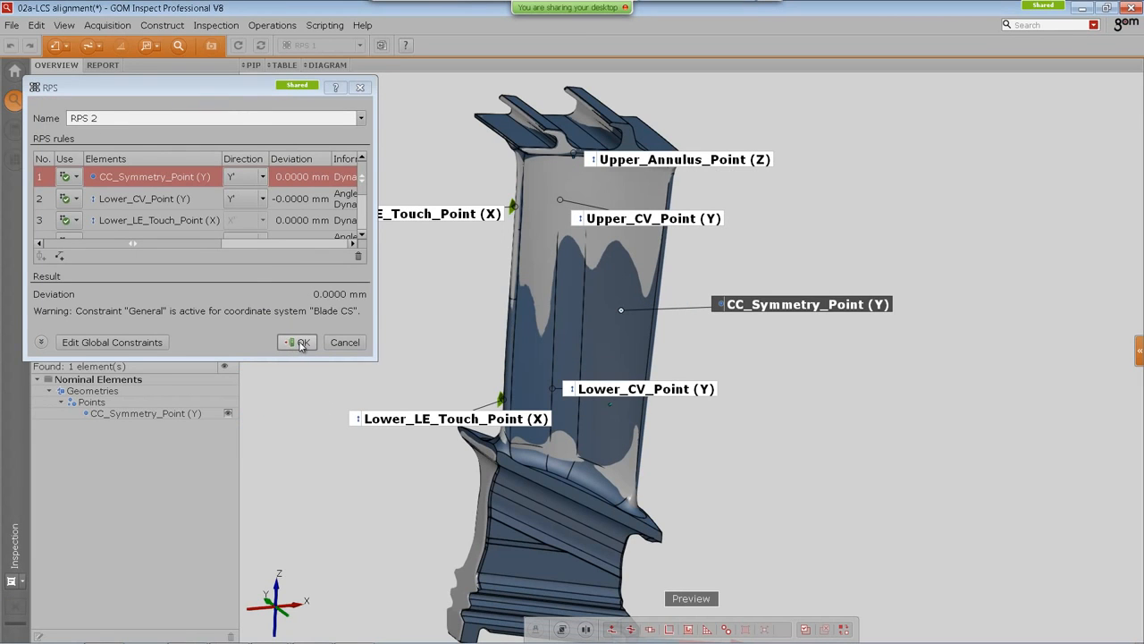
{"action": "left_click_drag", "start_coordinate": [377, 360], "coordinate": [483, 459]}
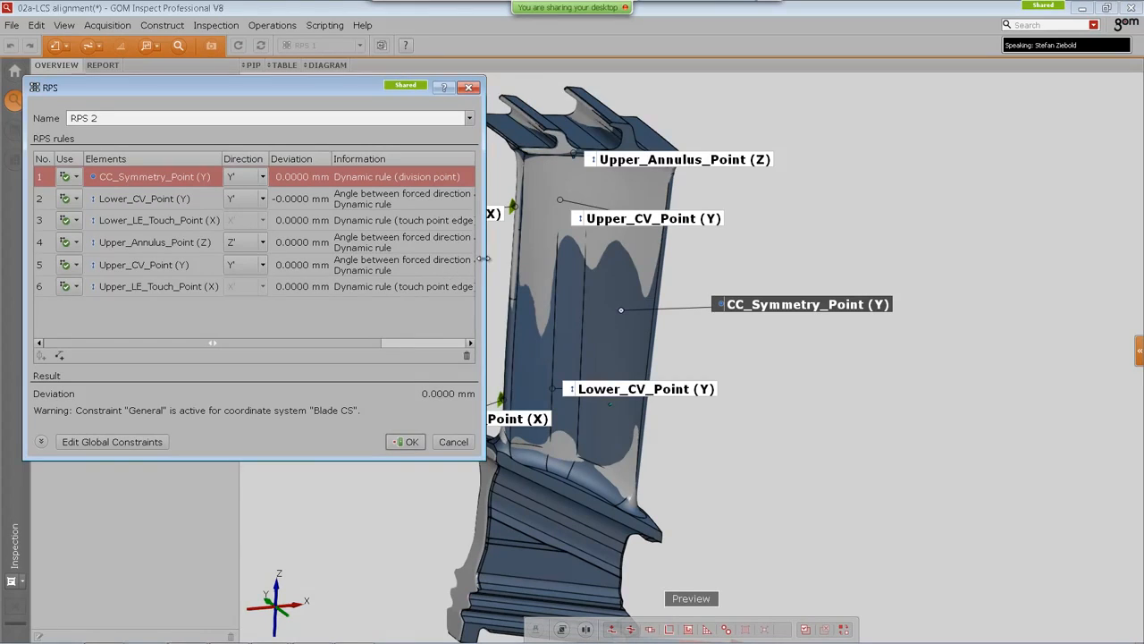
{"action": "left_click_drag", "start_coordinate": [485, 266], "coordinate": [713, 263]}
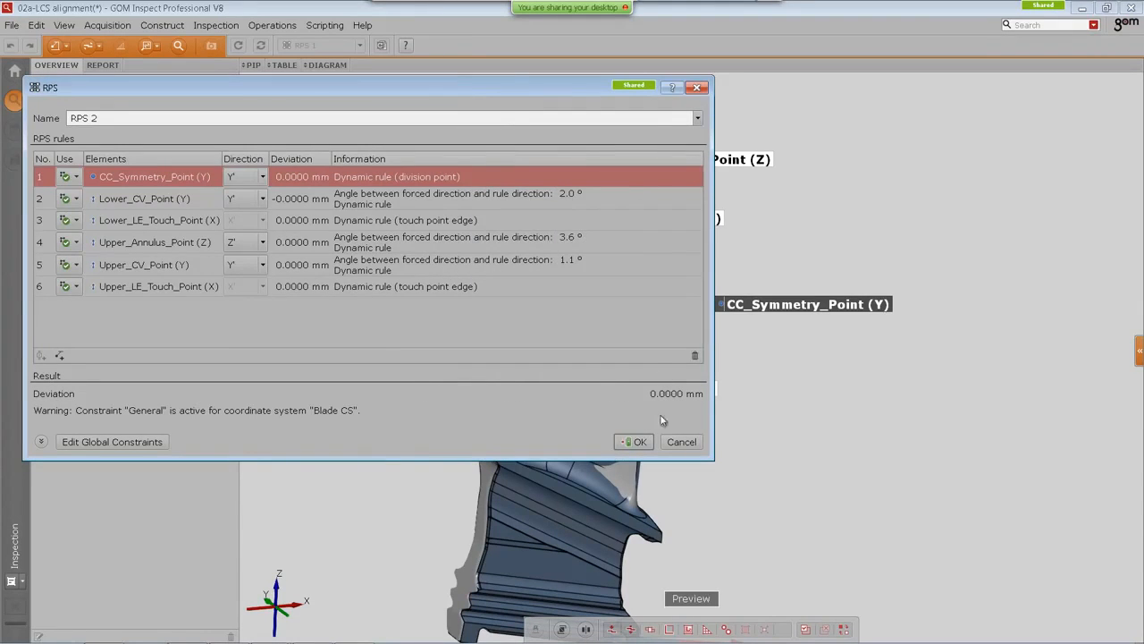
{"action": "left_click", "coordinate": [635, 442]}
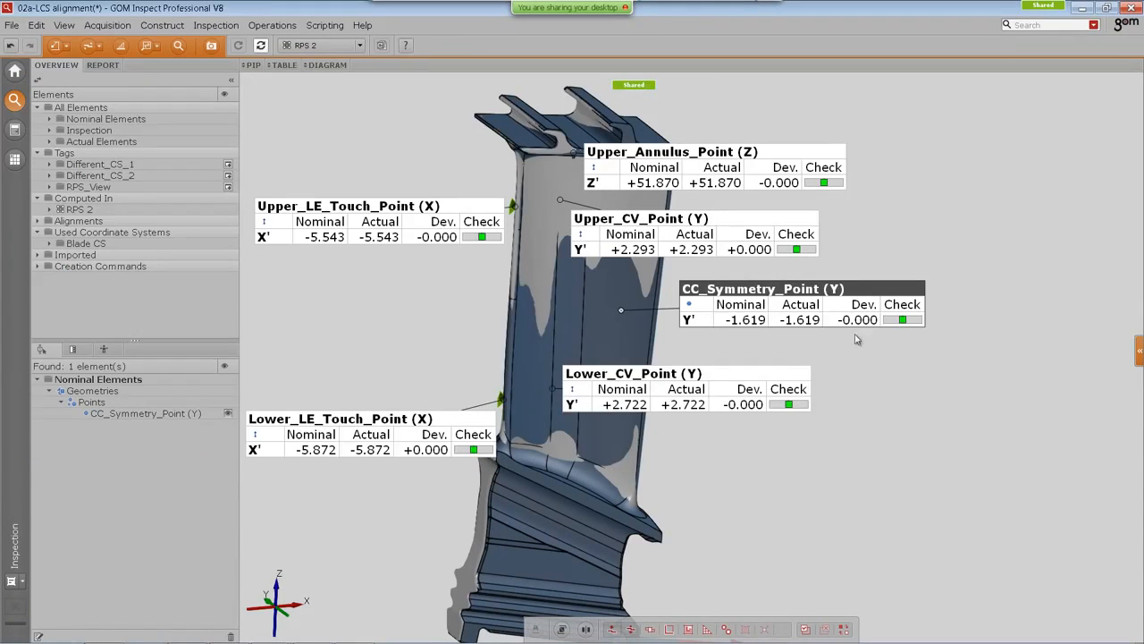
Step: Switch the active alignment to RPS 1 and back to RPS 2 to compare the point deviations
{"action": "middle_click_drag", "start_coordinate": [874, 359], "coordinate": [892, 357]}
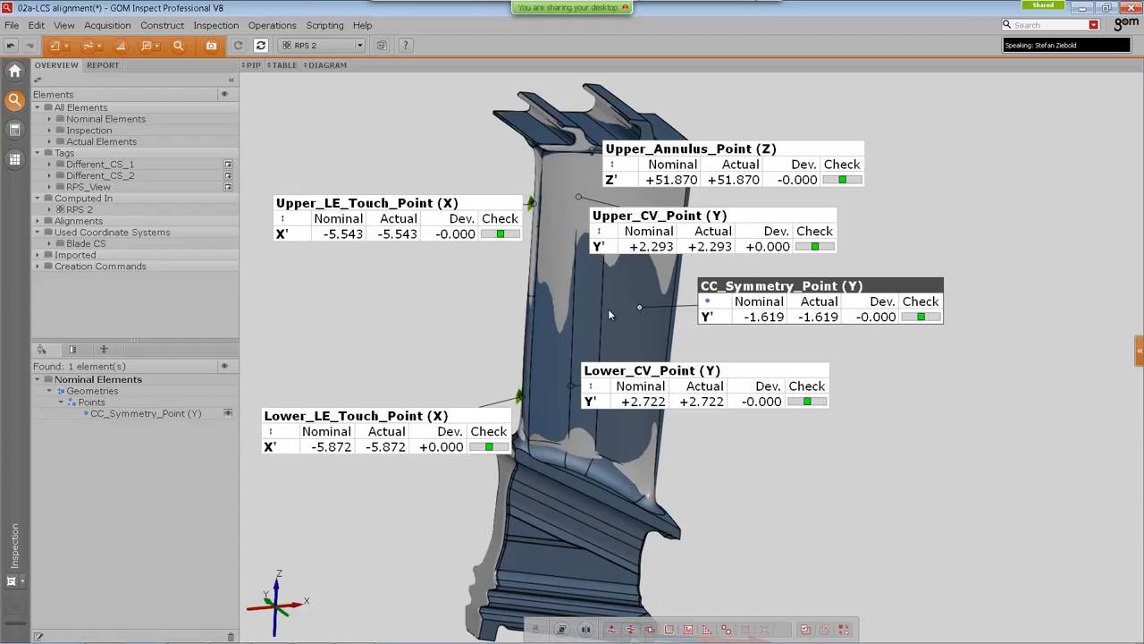
{"action": "left_click", "coordinate": [318, 46]}
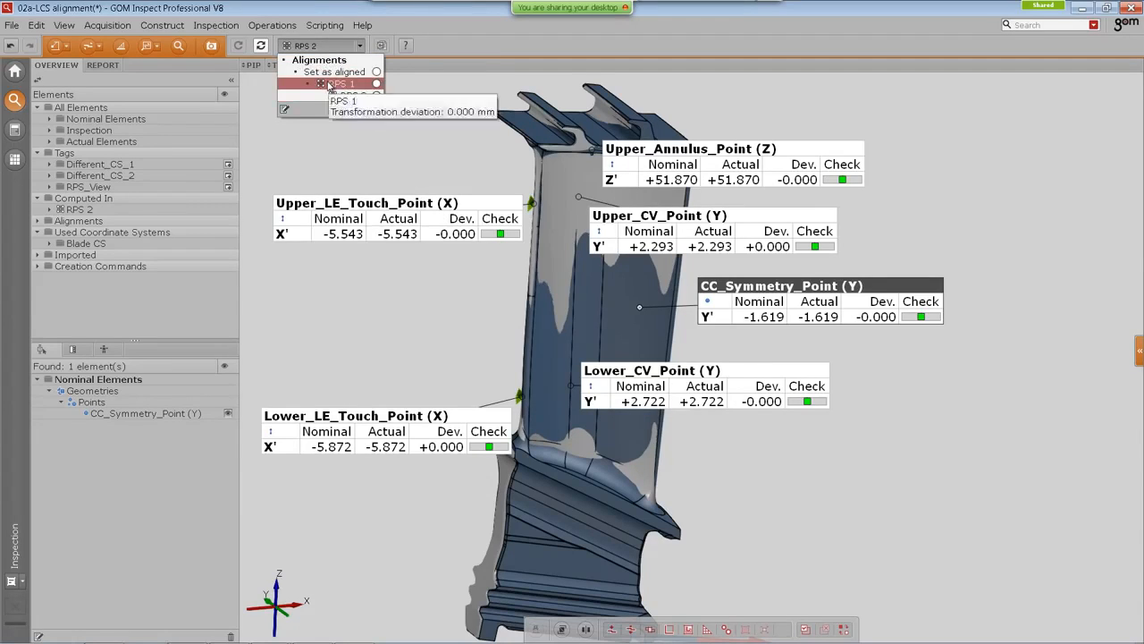
{"action": "left_click", "coordinate": [330, 83]}
{"action": "left_click", "coordinate": [324, 46]}
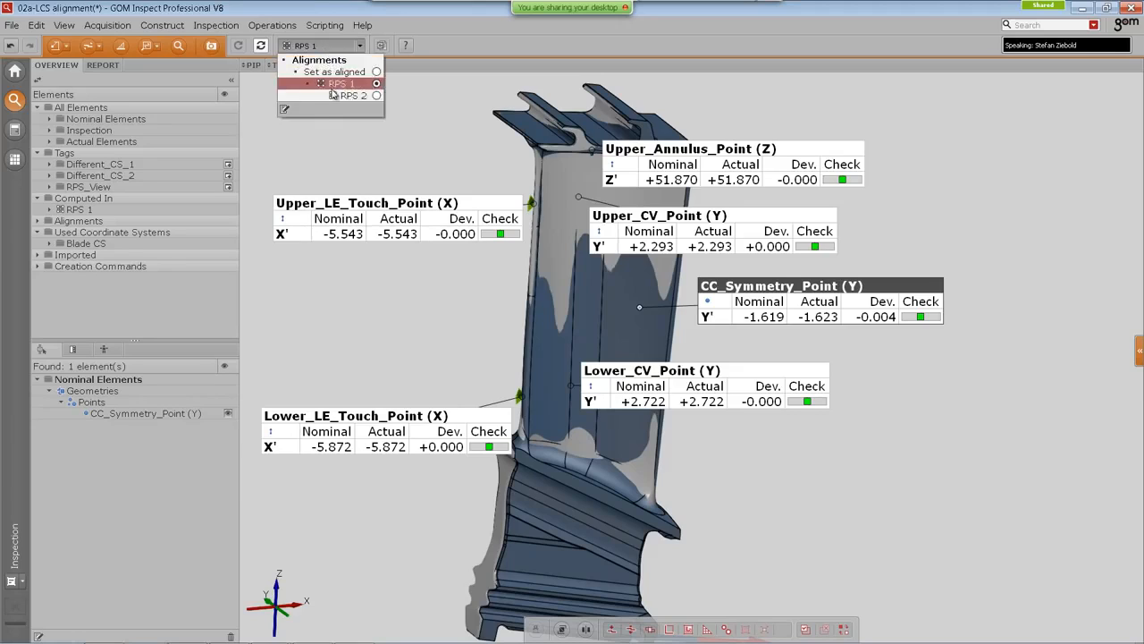
{"action": "left_click", "coordinate": [336, 95]}
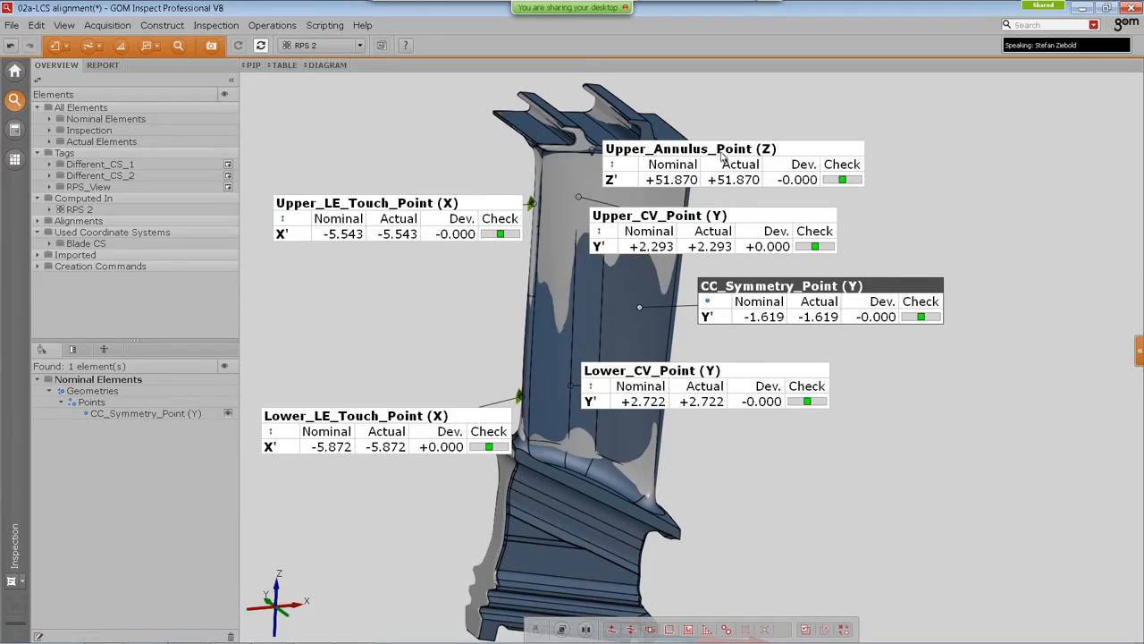
{"action": "left_click_drag", "start_coordinate": [724, 157], "coordinate": [733, 134]}
{"action": "left_click_drag", "start_coordinate": [713, 220], "coordinate": [691, 216]}
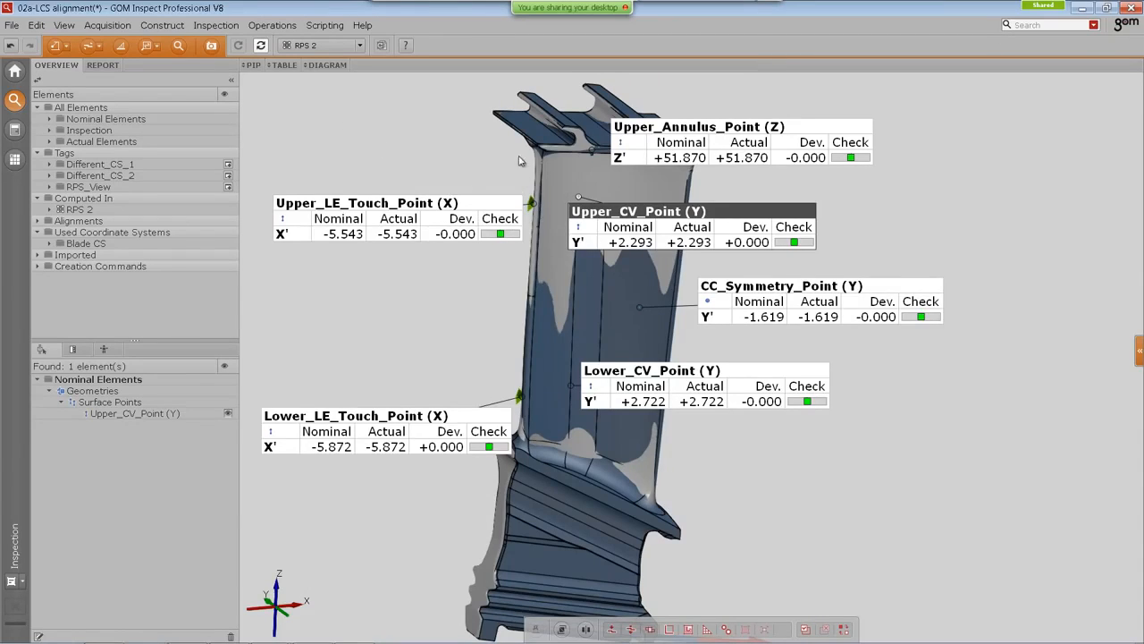
Step: Open the 03-require-alignment project template, discarding changes to the current project
{"action": "mouse_move", "coordinate": [520, 150]}
{"action": "middle_mouse_down"}
{"action": "mouse_move", "coordinate": [498, 163]}
{"action": "mouse_move", "coordinate": [505, 154]}
{"action": "middle_mouse_up"}
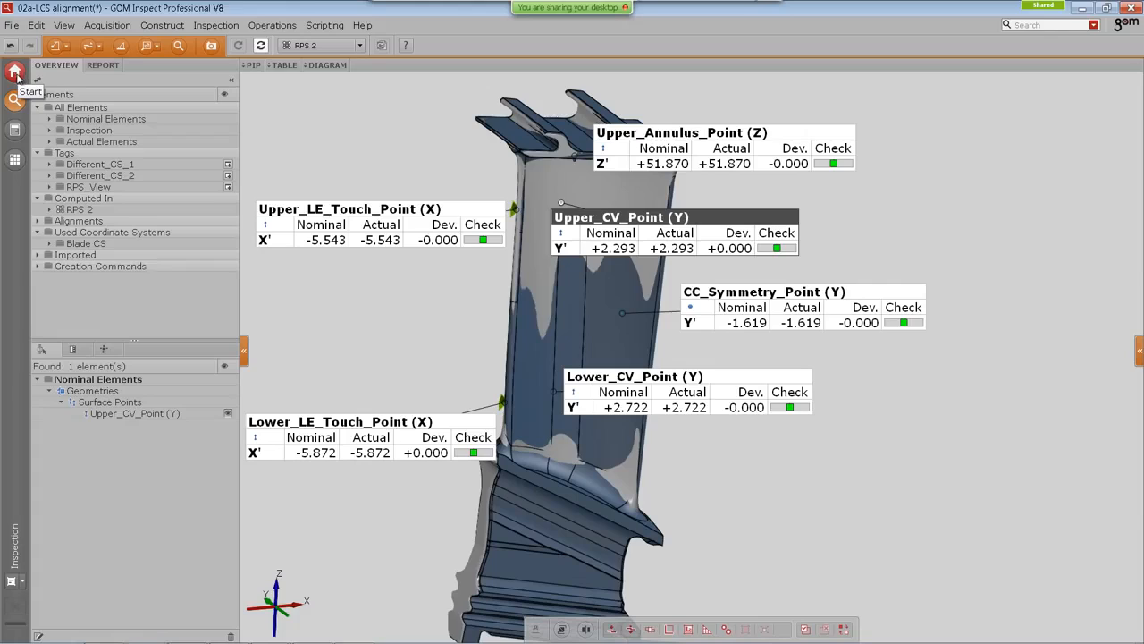
{"action": "left_click", "coordinate": [16, 75]}
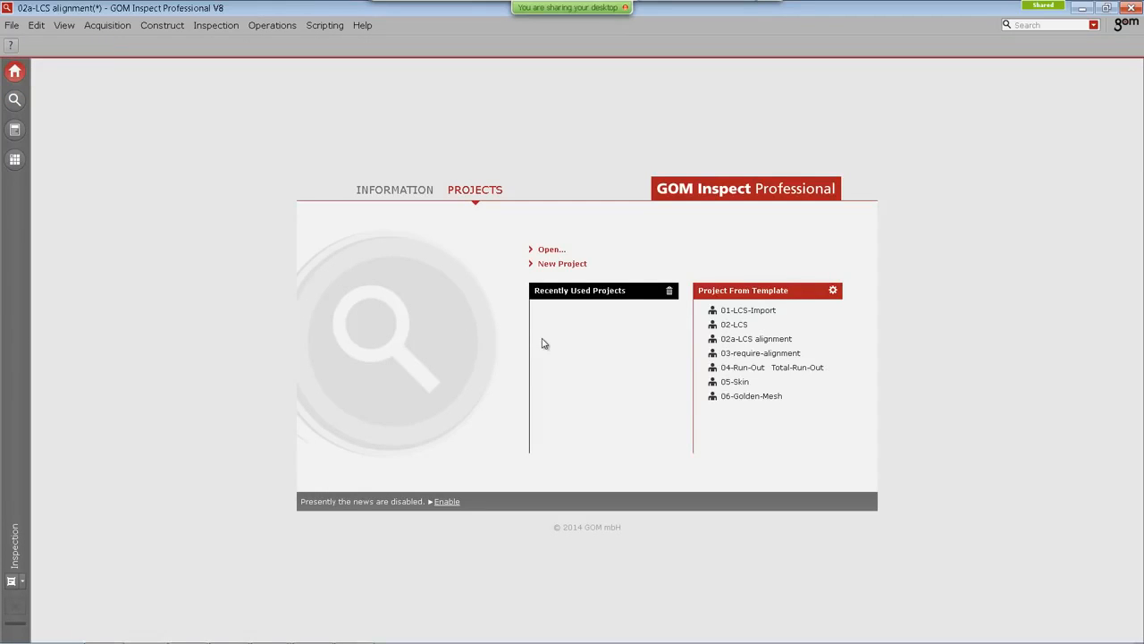
{"action": "left_click", "coordinate": [751, 361]}
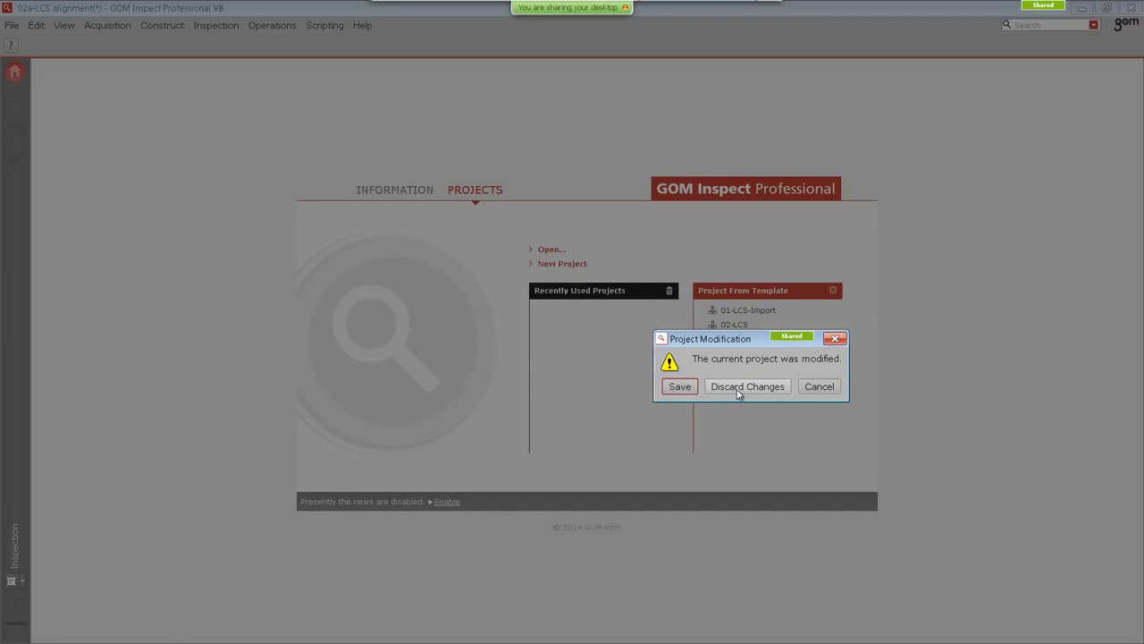
{"action": "left_click", "coordinate": [742, 386]}
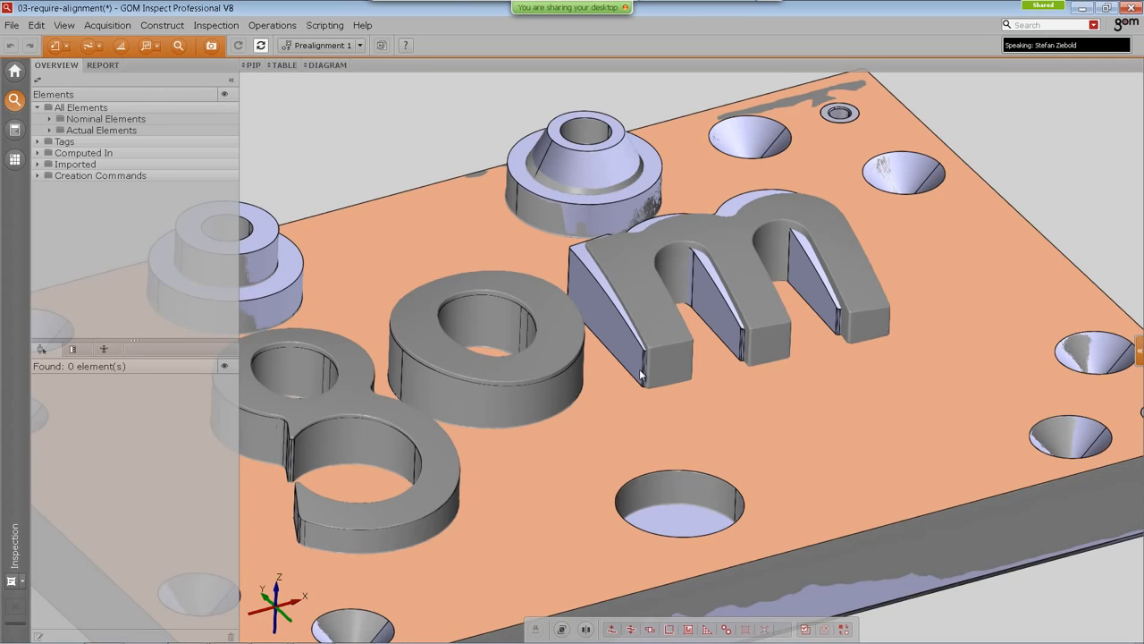
Step: Construct an Auto 3D nominal plane on the slanted side face of the letter m and create it
{"action": "middle_click_drag", "start_coordinate": [581, 344], "coordinate": [561, 336]}
{"action": "mouse_move", "coordinate": [592, 350]}
{"action": "left_mouse_down"}
{"action": "mouse_move", "coordinate": [588, 383]}
{"action": "mouse_move", "coordinate": [585, 306]}
{"action": "mouse_move", "coordinate": [575, 355]}
{"action": "left_mouse_up"}
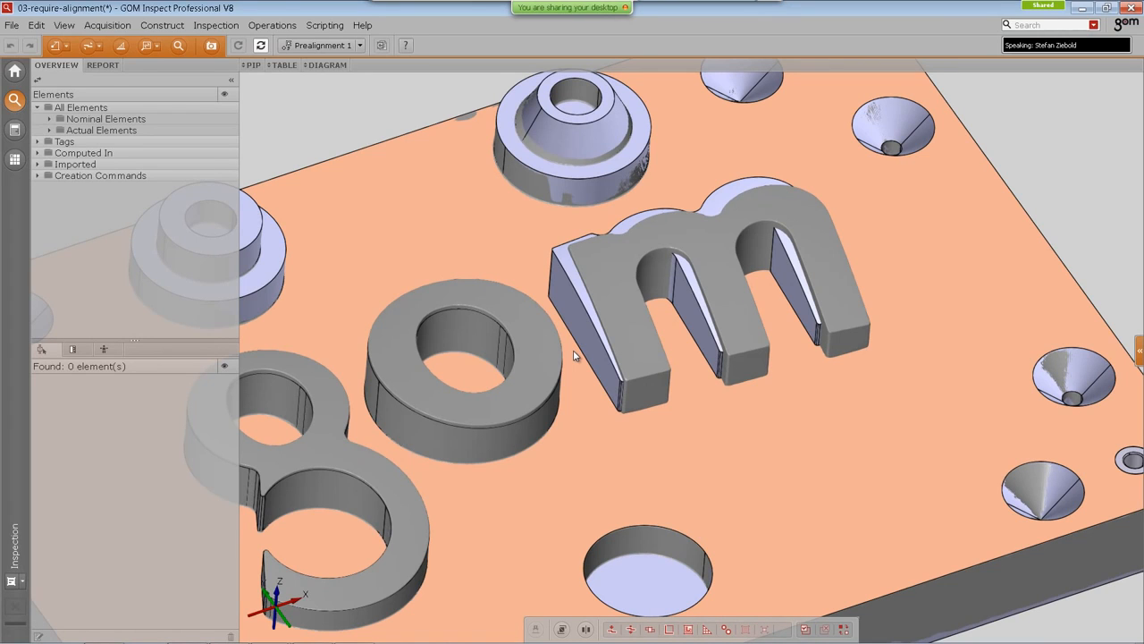
{"action": "middle_click_drag", "start_coordinate": [574, 355], "coordinate": [571, 372]}
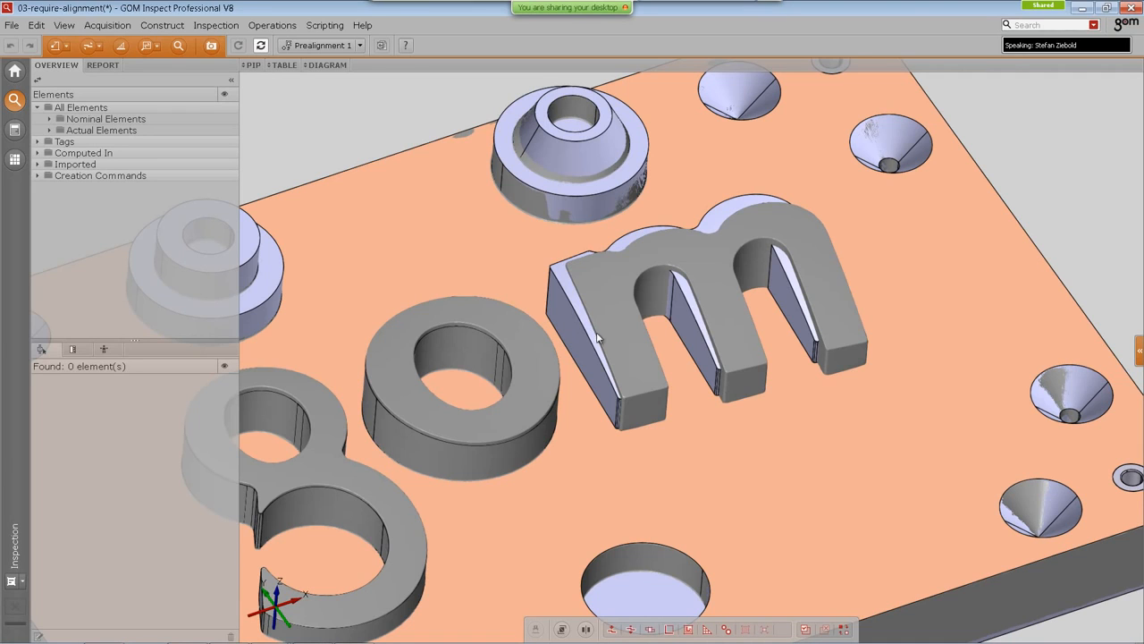
{"action": "left_click_drag", "start_coordinate": [588, 349], "coordinate": [625, 338]}
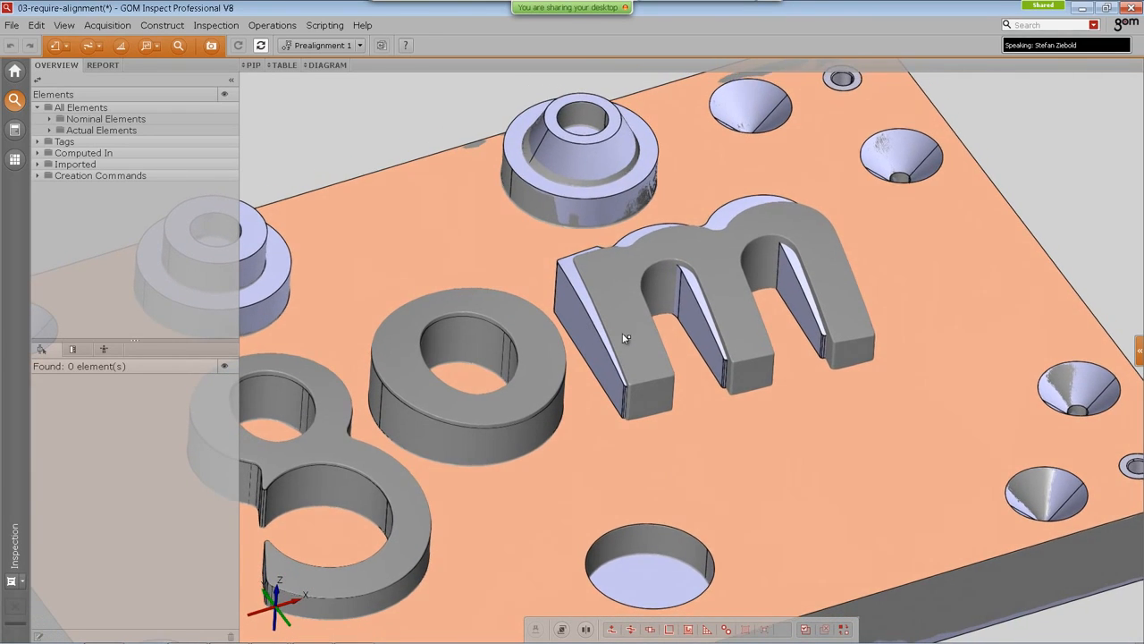
{"action": "scroll", "coordinate": [598, 334], "scroll_direction": "up", "scroll_amount": 3}
{"action": "middle_click_drag", "start_coordinate": [598, 334], "coordinate": [586, 355]}
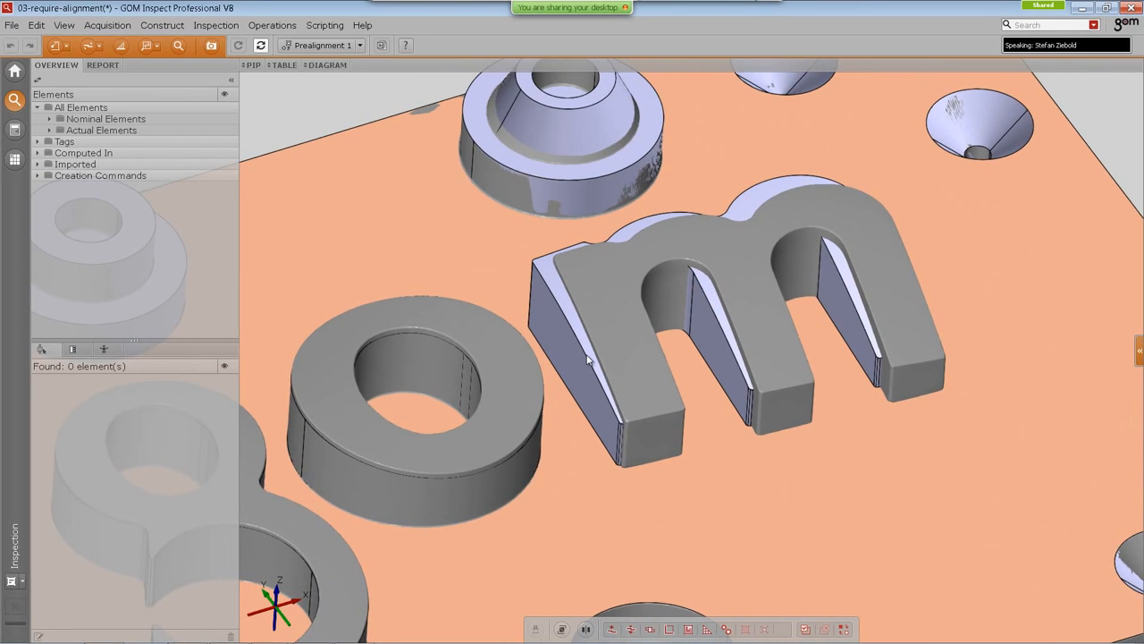
{"action": "middle_click_drag", "start_coordinate": [583, 301], "coordinate": [575, 302]}
{"action": "left_click", "coordinate": [162, 25]}
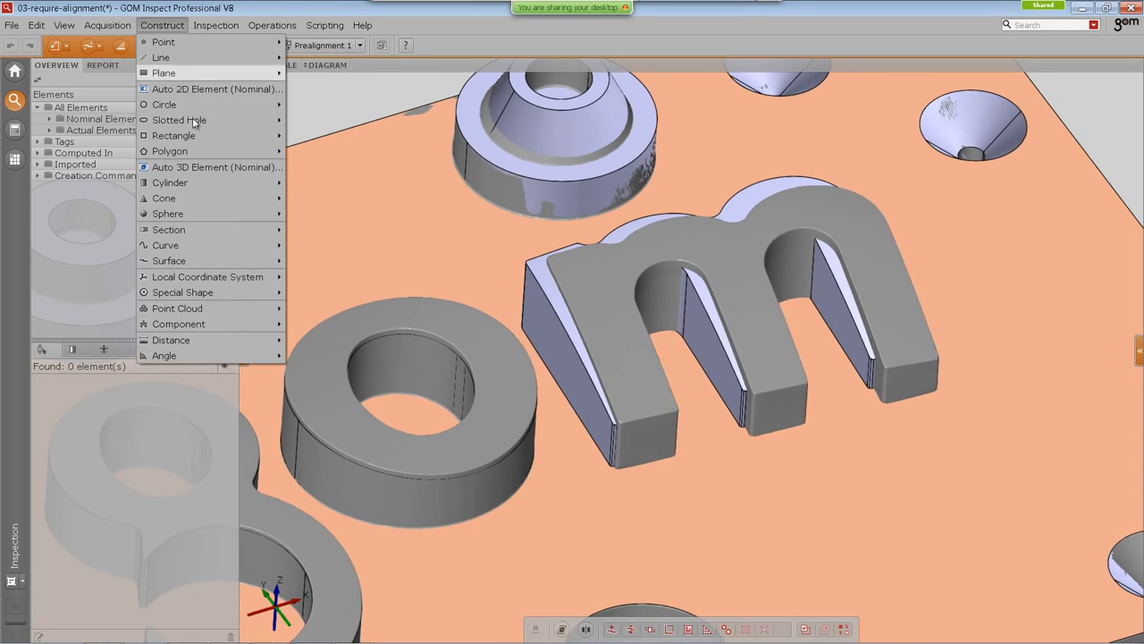
{"action": "mouse_move", "coordinate": [234, 289]}
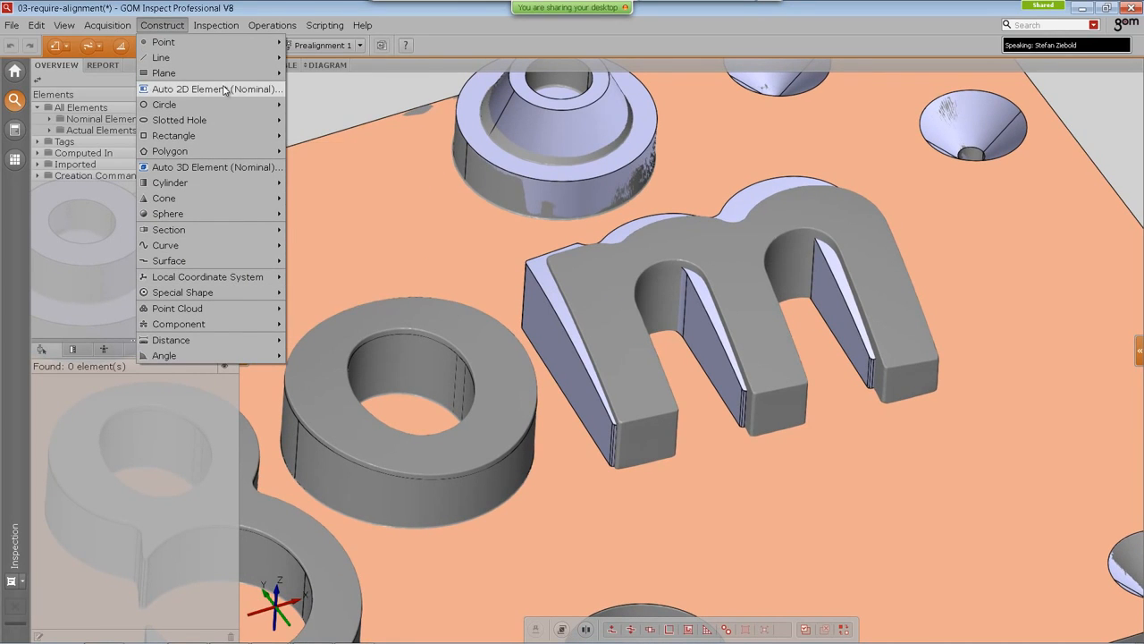
{"action": "left_click", "coordinate": [185, 167]}
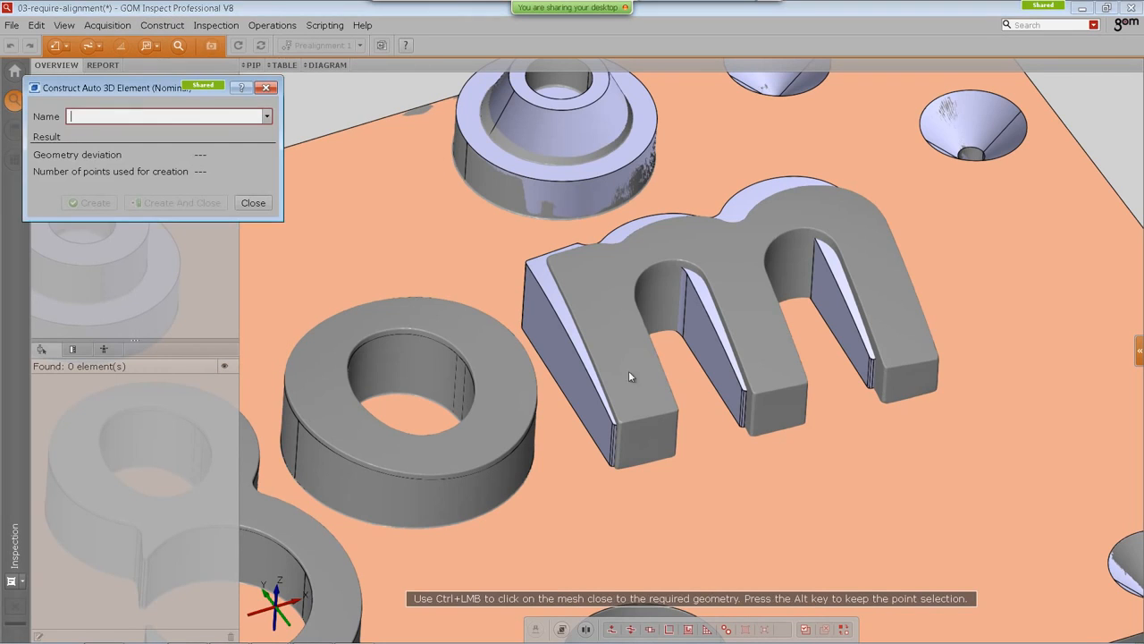
{"action": "left_click", "coordinate": [565, 377], "text": "ctrl"}
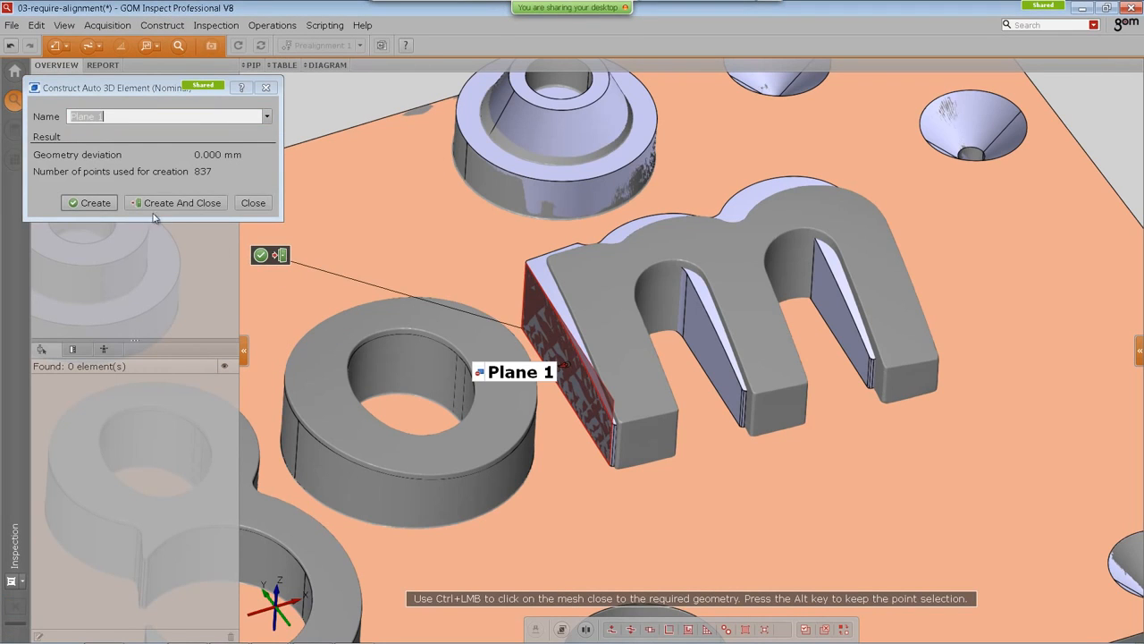
{"action": "left_click", "coordinate": [172, 203]}
Step: Create the actual fitting element for Plane 1 with Gaussian best-fit and 3 sigma points
{"action": "left_click_drag", "start_coordinate": [535, 380], "coordinate": [488, 352]}
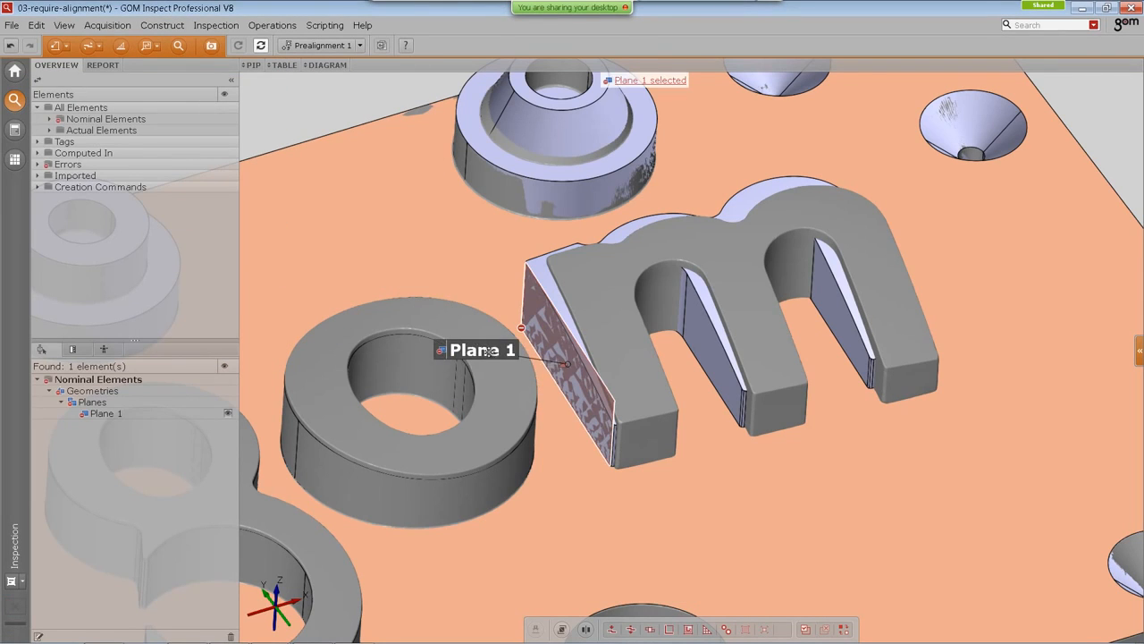
{"action": "right_click", "coordinate": [464, 237]}
{"action": "left_click", "coordinate": [537, 240]}
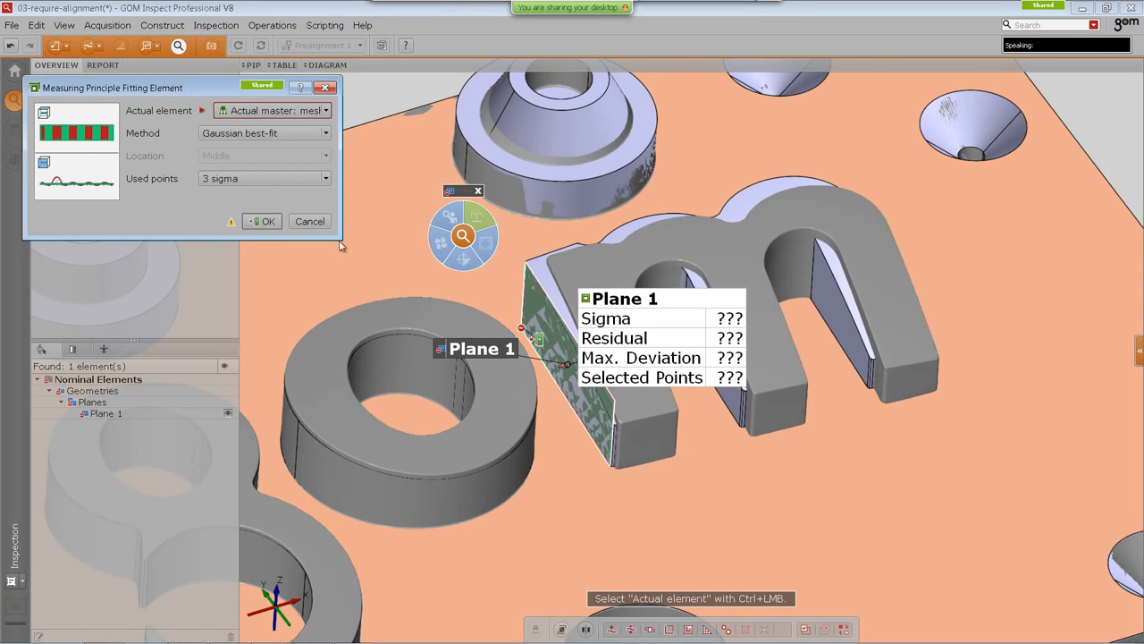
{"action": "left_click", "coordinate": [263, 221]}
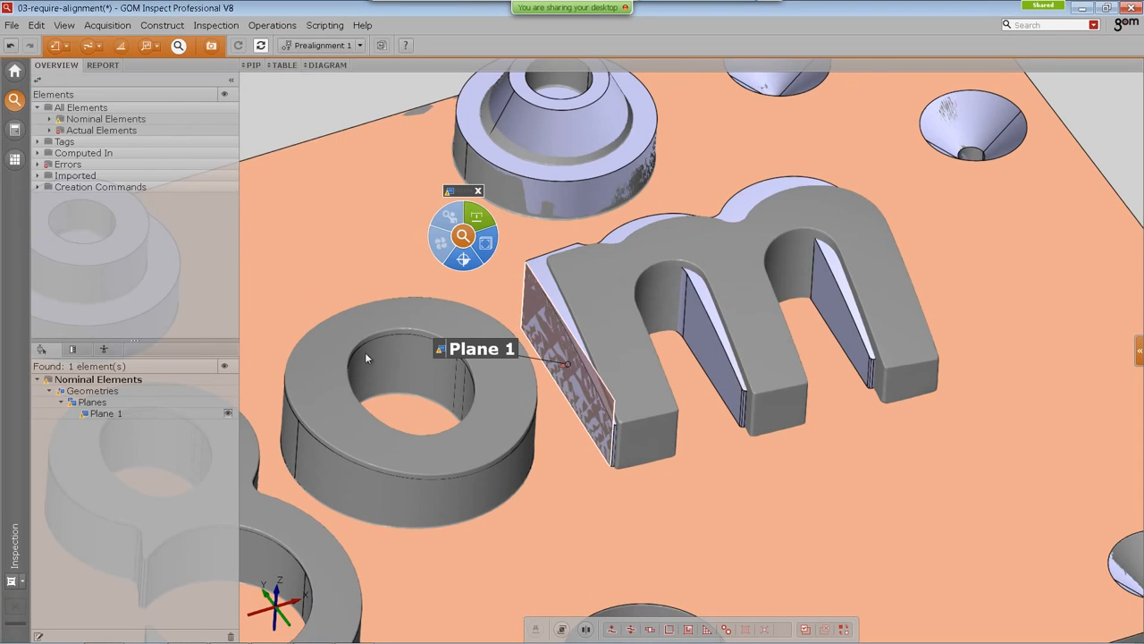
{"action": "right_click", "coordinate": [463, 239]}
{"action": "left_click", "coordinate": [514, 334]}
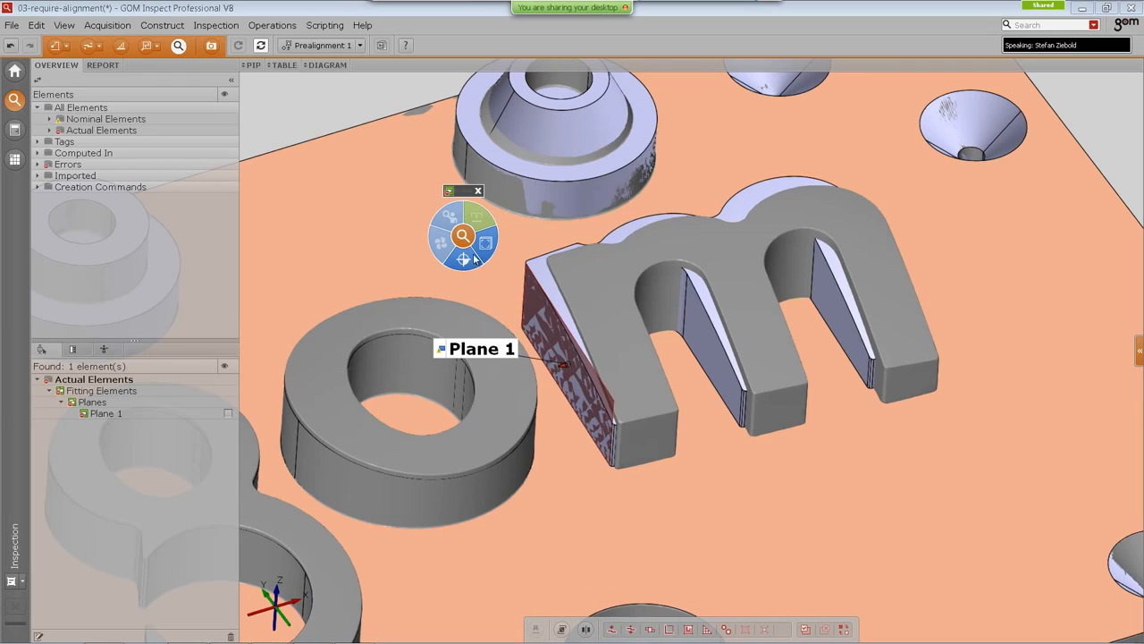
{"action": "right_click", "coordinate": [466, 242]}
{"action": "mouse_move", "coordinate": [547, 286]}
{"action": "left_click", "coordinate": [780, 347]}
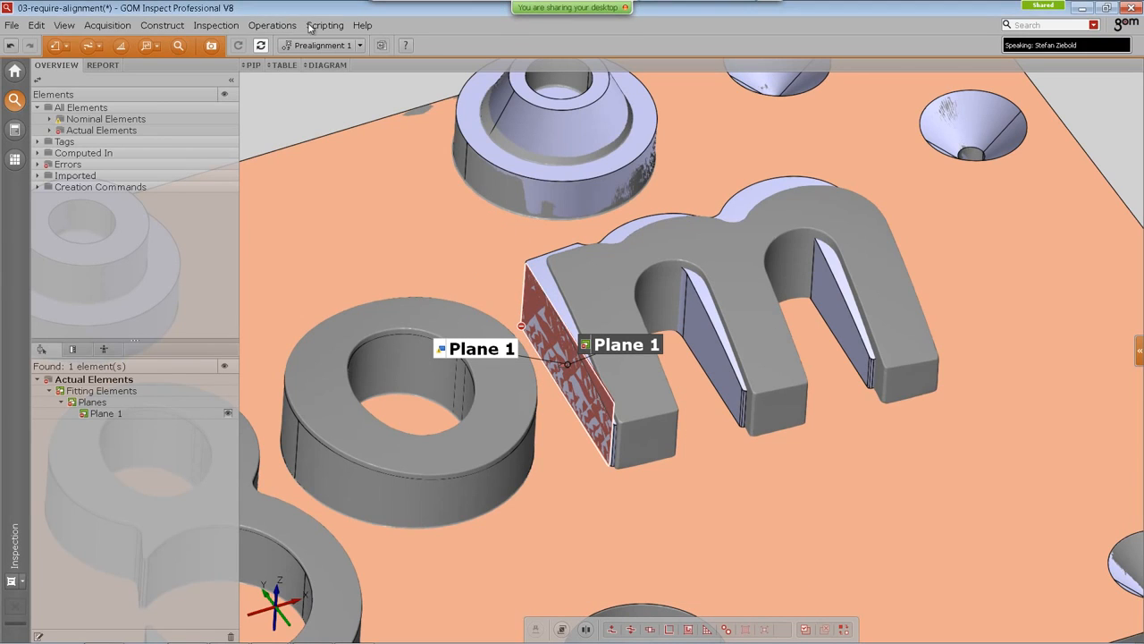
Step: Select the part surface beside Plane 1 and hide it to view the planes against the part
{"action": "left_click_drag", "start_coordinate": [643, 440], "coordinate": [700, 359]}
{"action": "left_click_drag", "start_coordinate": [649, 319], "coordinate": [536, 268]}
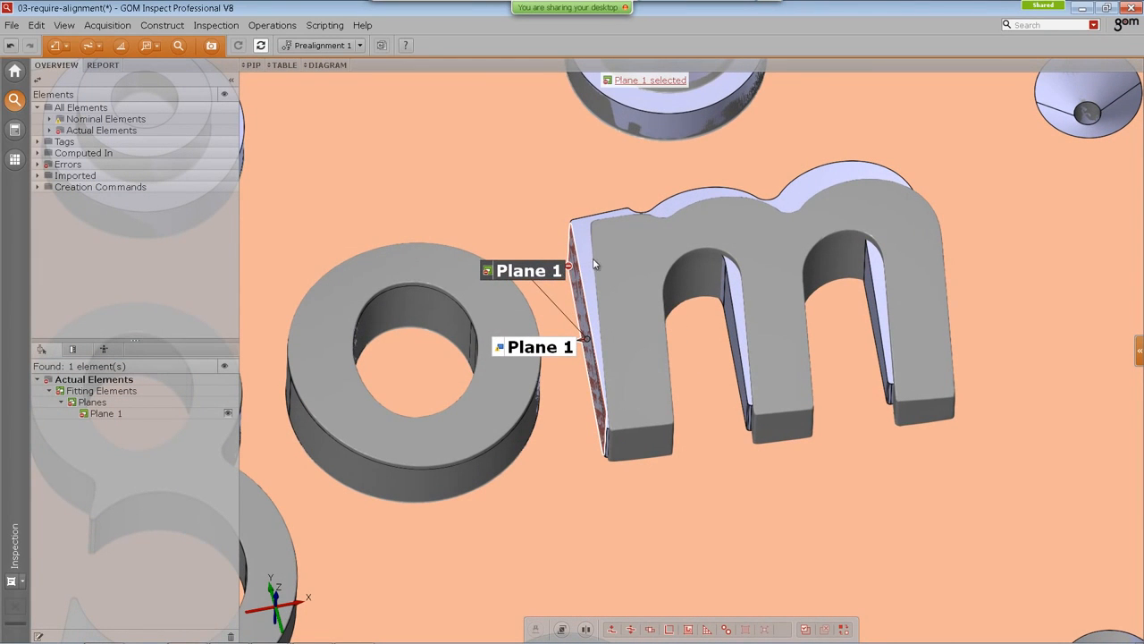
{"action": "left_click", "coordinate": [604, 341]}
{"action": "key", "text": "ctrl+h"}
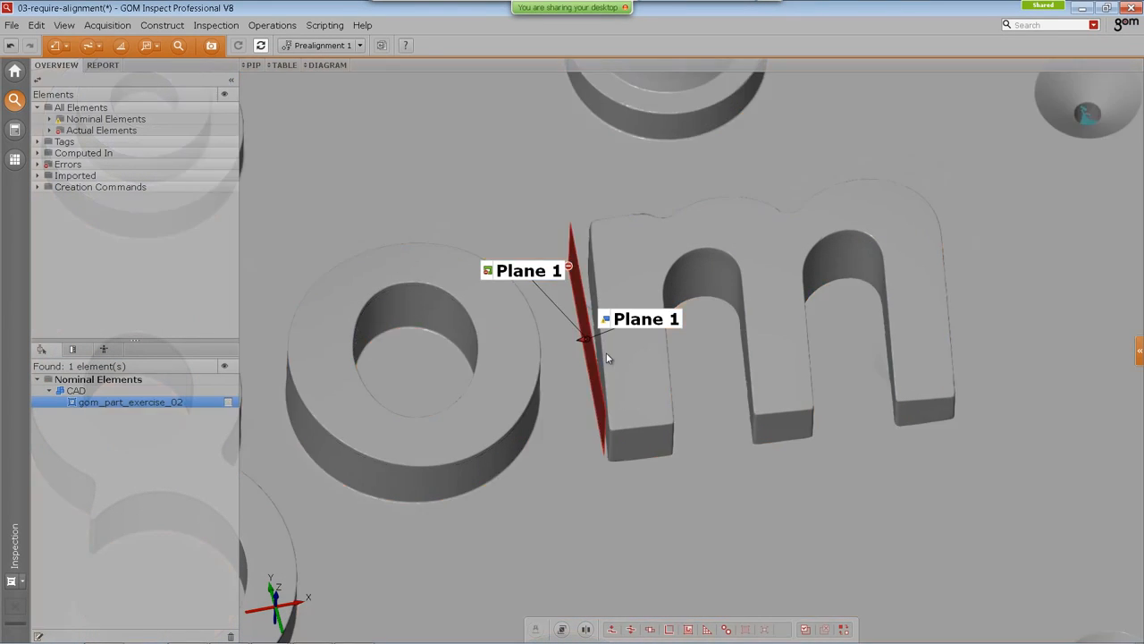
Step: Open the actual Plane 1 fitting plane for editing, inspect its point selection, and cancel
{"action": "left_click_drag", "start_coordinate": [638, 258], "coordinate": [614, 358]}
{"action": "double_click", "coordinate": [628, 319]}
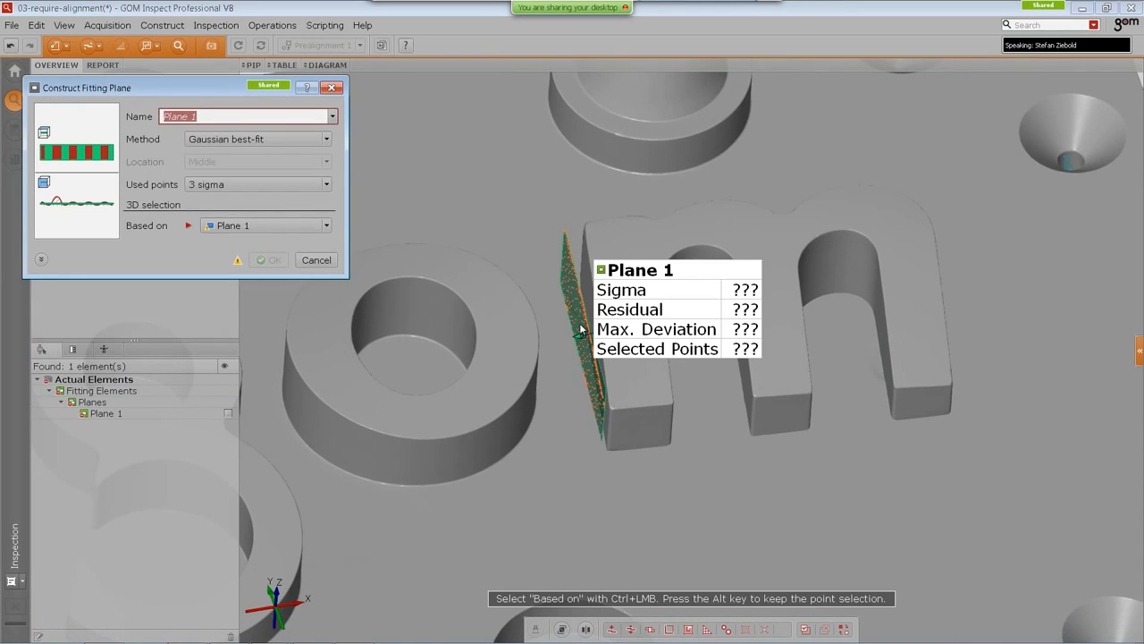
{"action": "scroll", "coordinate": [579, 329], "scroll_direction": "up", "scroll_amount": 3}
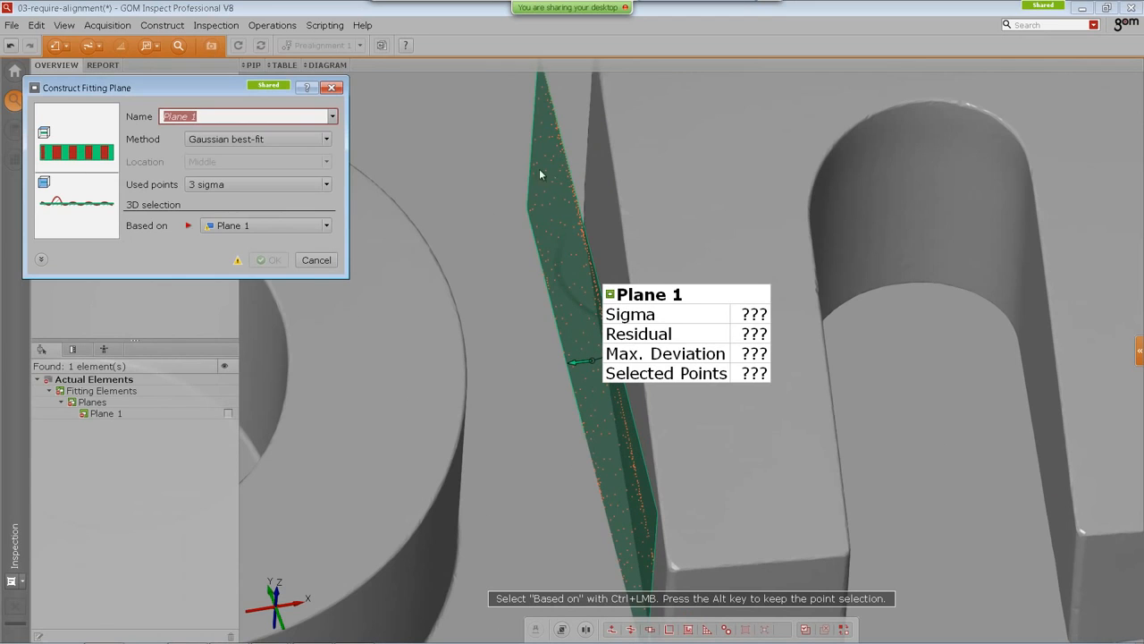
{"action": "left_click_drag", "start_coordinate": [694, 477], "coordinate": [698, 503]}
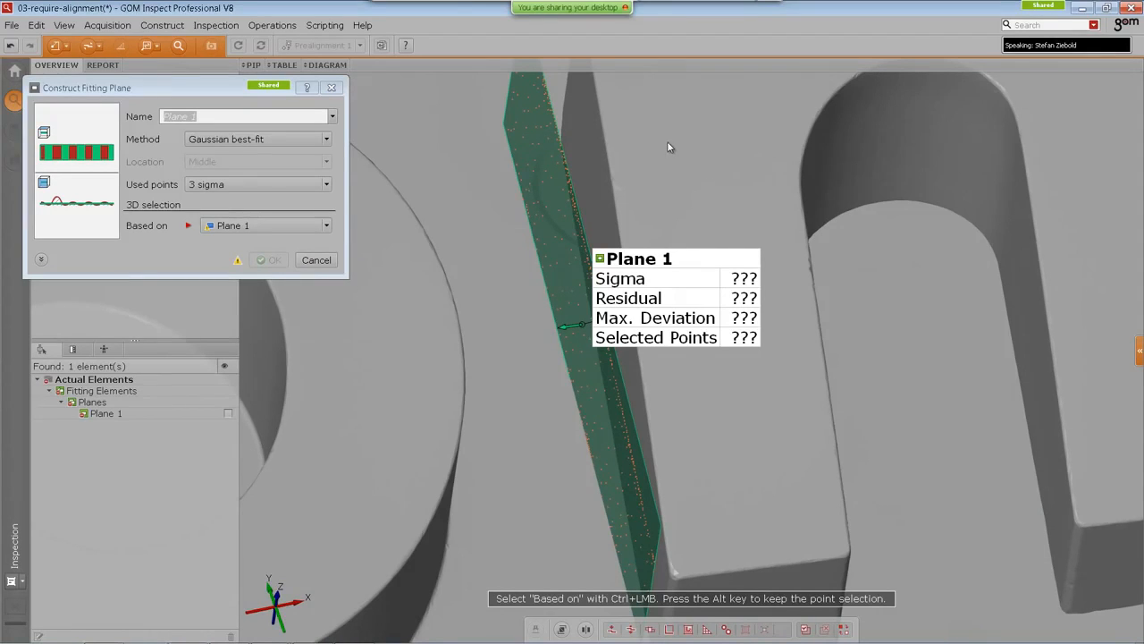
{"action": "left_click", "coordinate": [317, 261]}
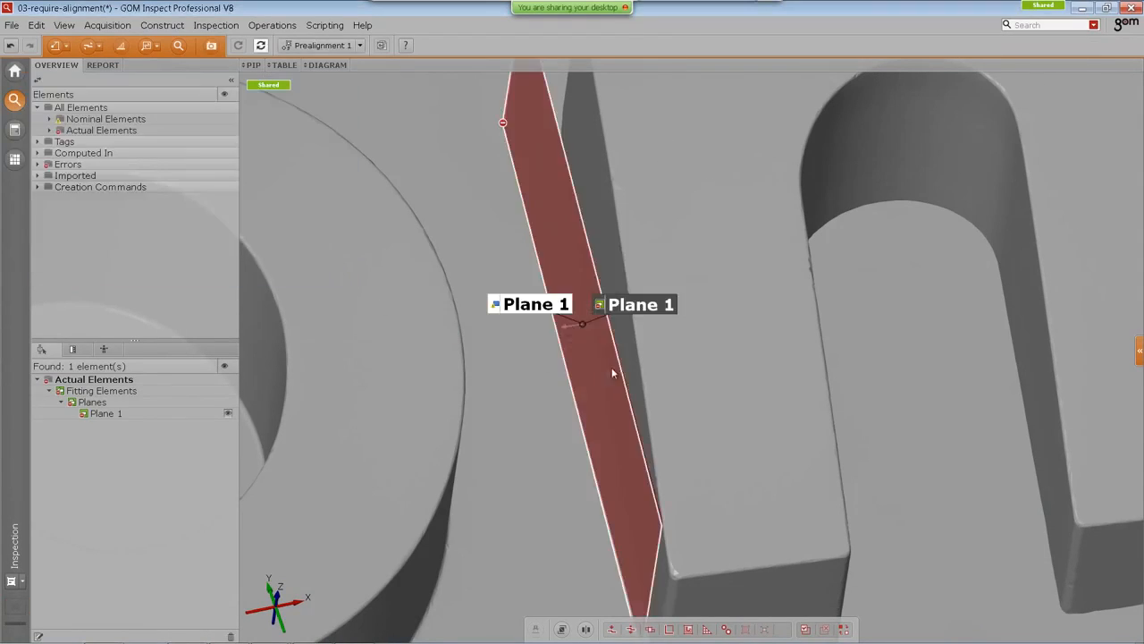
Step: Examine the actual Plane 1's properties, including its computation information and general parameters
{"action": "scroll", "coordinate": [670, 366], "scroll_direction": "down", "scroll_amount": 4}
{"action": "right_click_drag", "start_coordinate": [702, 386], "coordinate": [615, 394]}
{"action": "scroll", "coordinate": [669, 396], "scroll_direction": "down", "scroll_amount": 2}
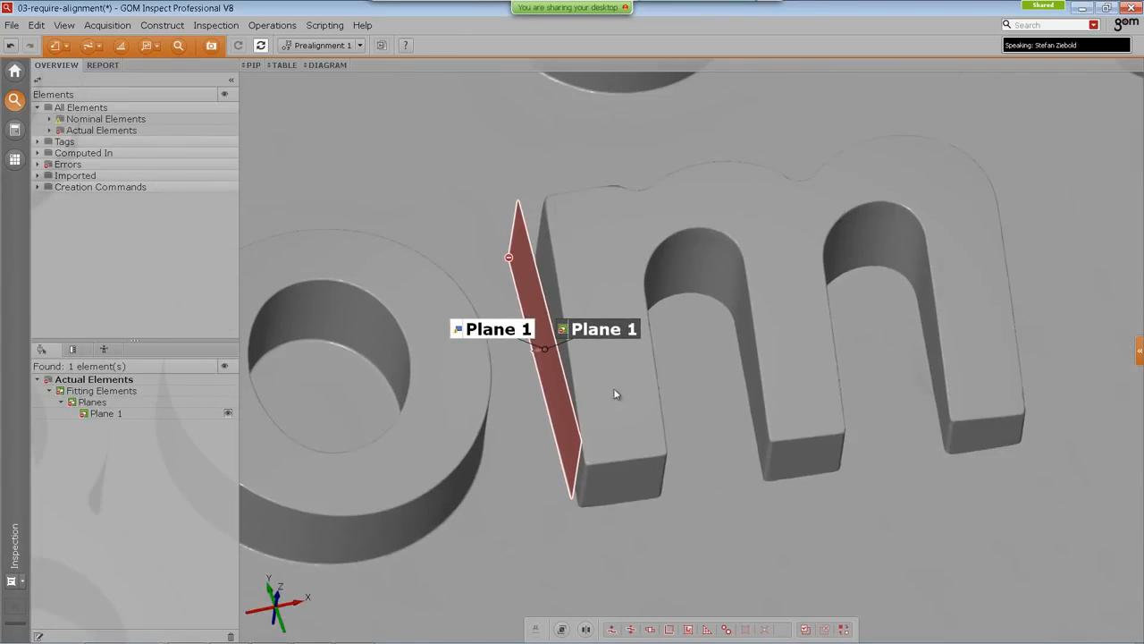
{"action": "right_click_drag", "start_coordinate": [996, 348], "coordinate": [973, 355]}
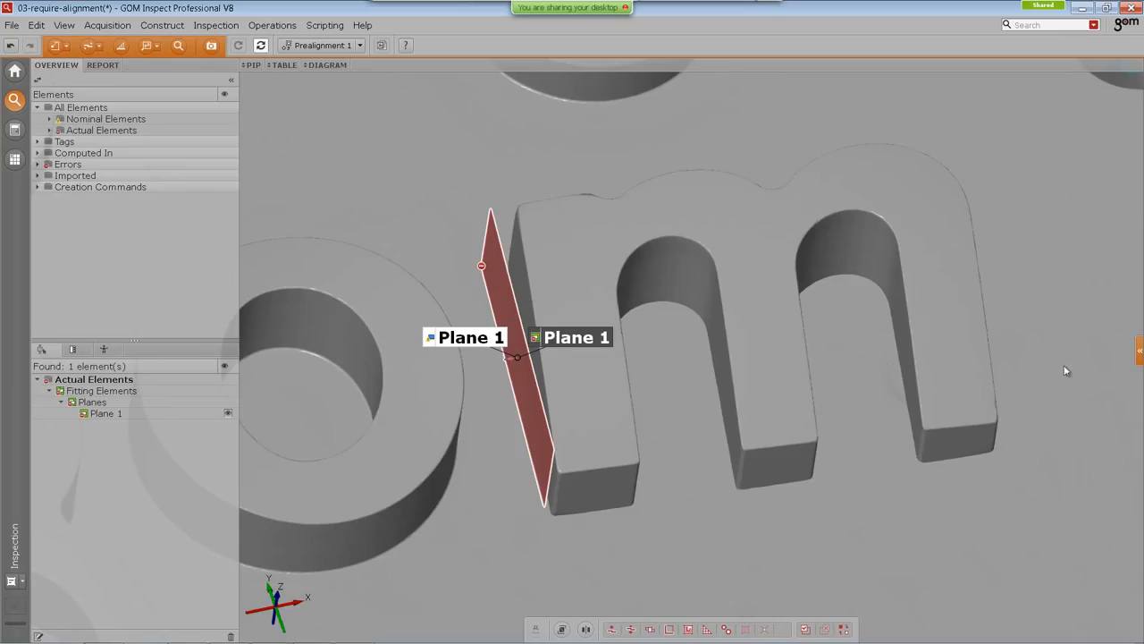
{"action": "left_click", "coordinate": [1140, 351]}
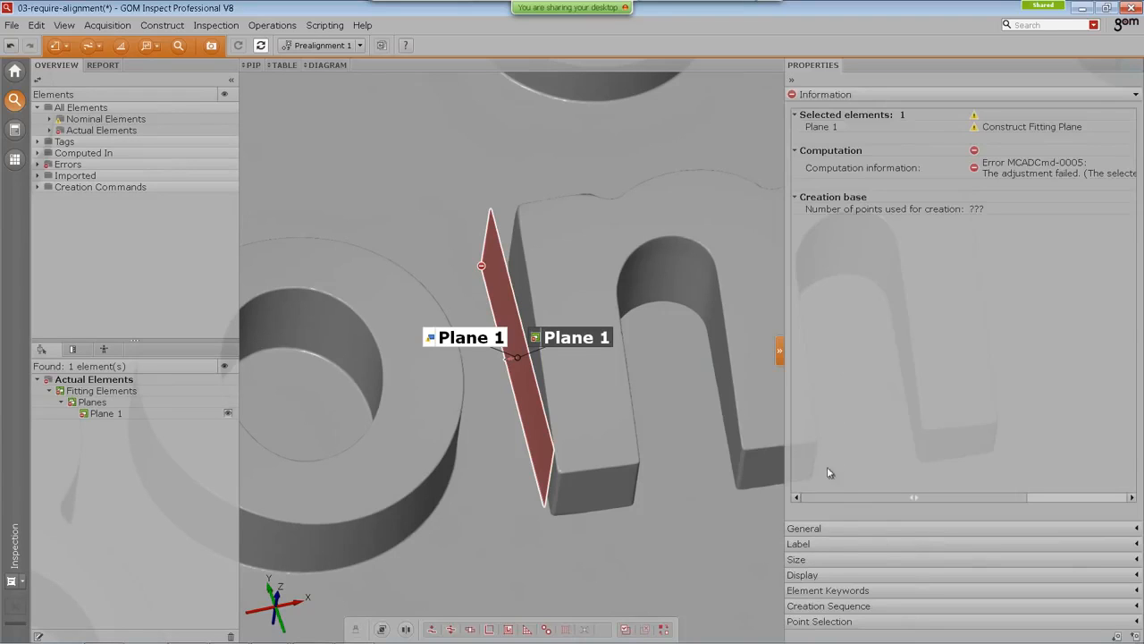
{"action": "left_click", "coordinate": [834, 531]}
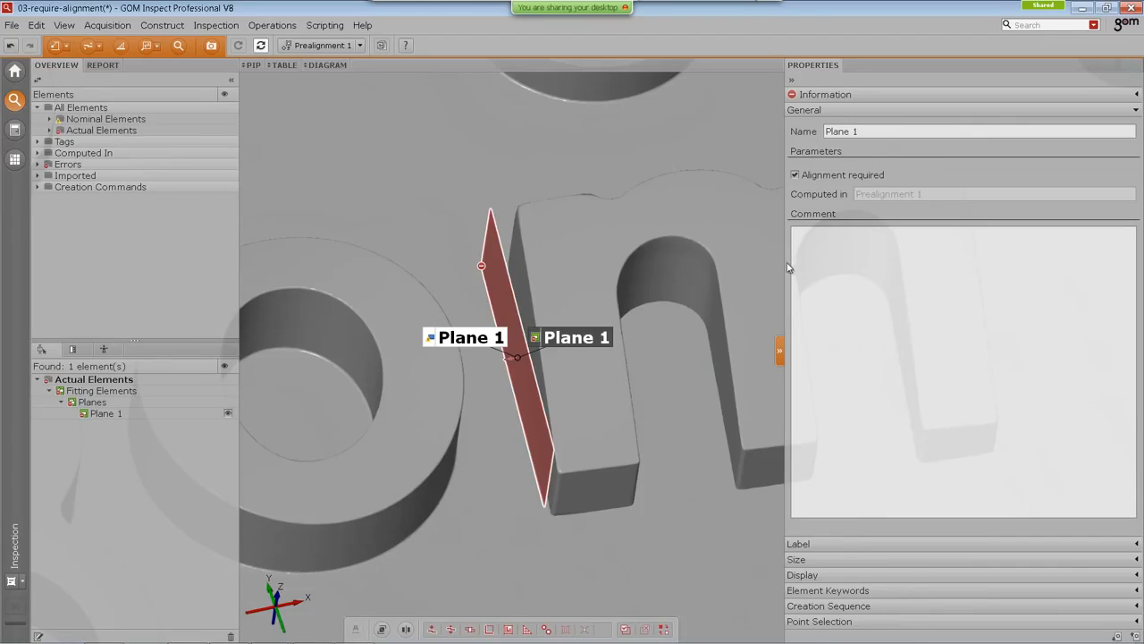
{"action": "left_click_drag", "start_coordinate": [784, 262], "coordinate": [821, 265]}
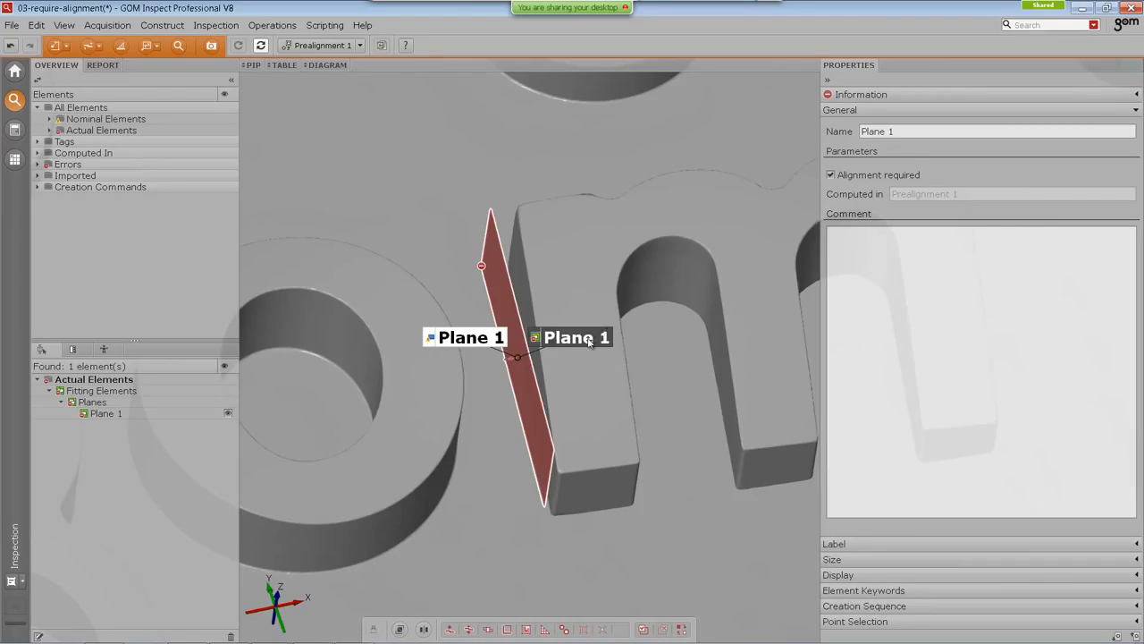
{"action": "left_click_drag", "start_coordinate": [614, 281], "coordinate": [596, 256]}
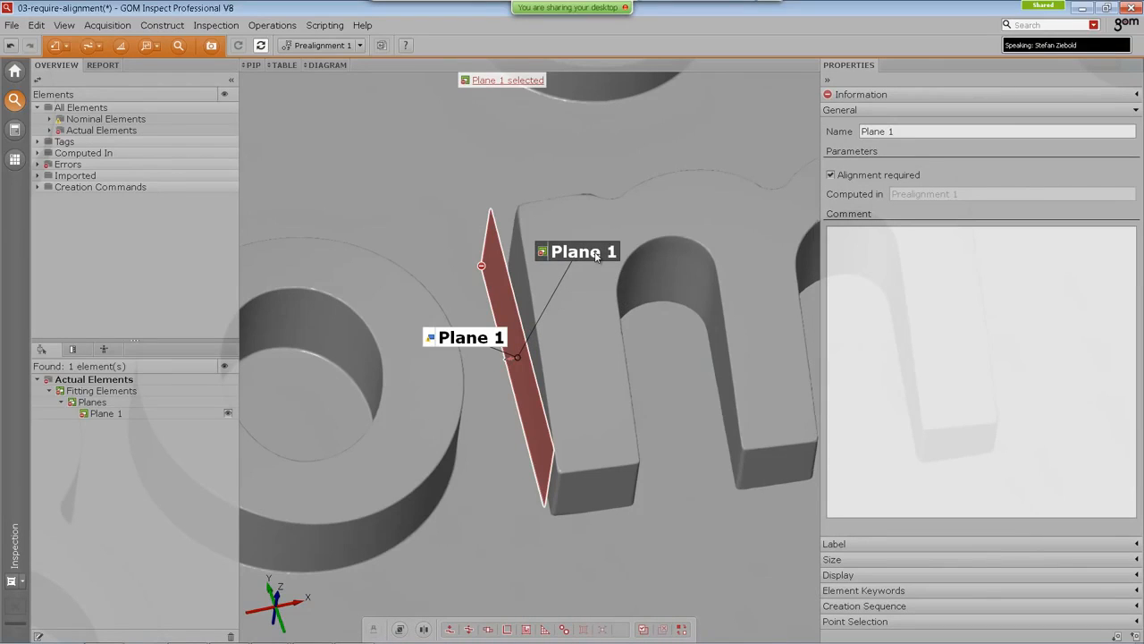
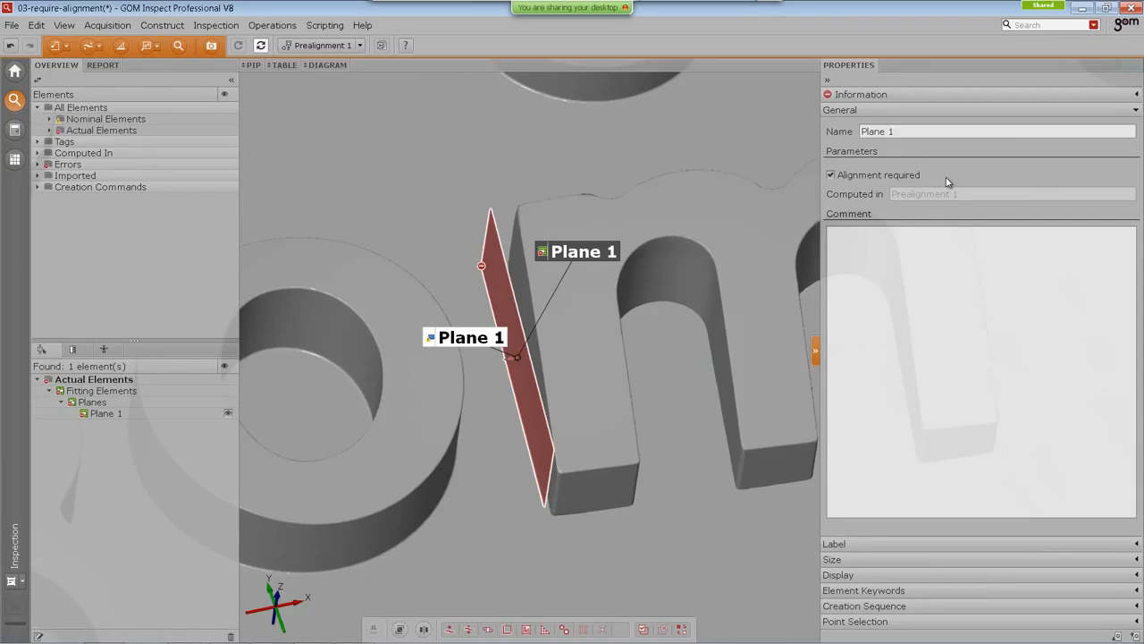
Step: Select a rectangular area of the scanned surface around the letter m and Plane 1 in a top view
{"action": "scroll", "coordinate": [733, 358], "scroll_direction": "down", "scroll_amount": 3}
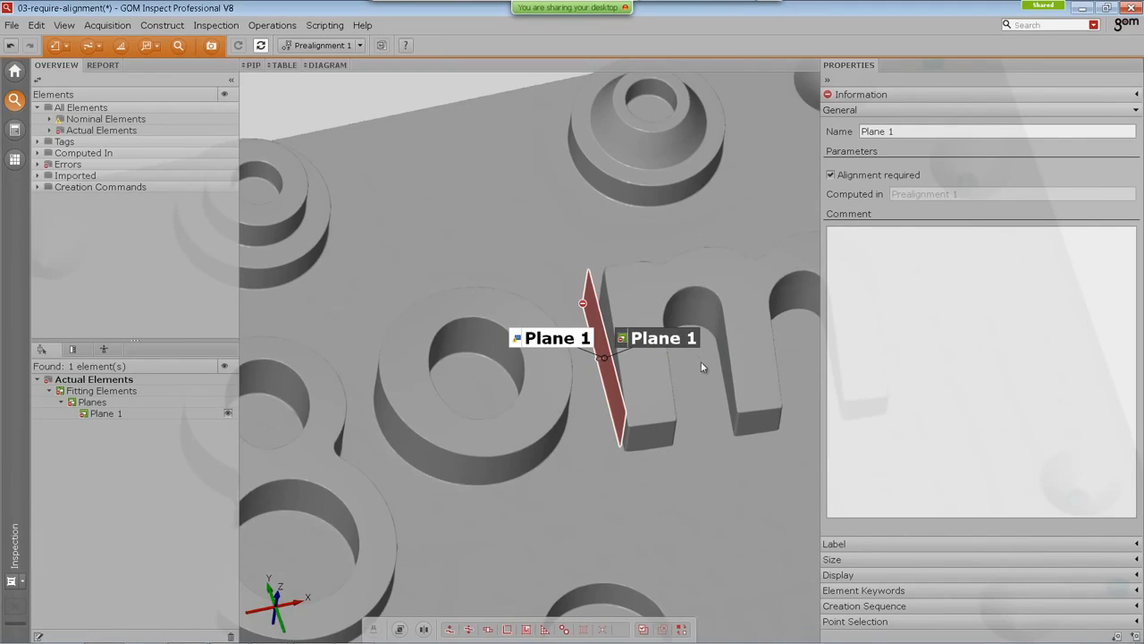
{"action": "middle_click_drag", "start_coordinate": [679, 354], "coordinate": [644, 318]}
{"action": "left_click", "coordinate": [827, 79]}
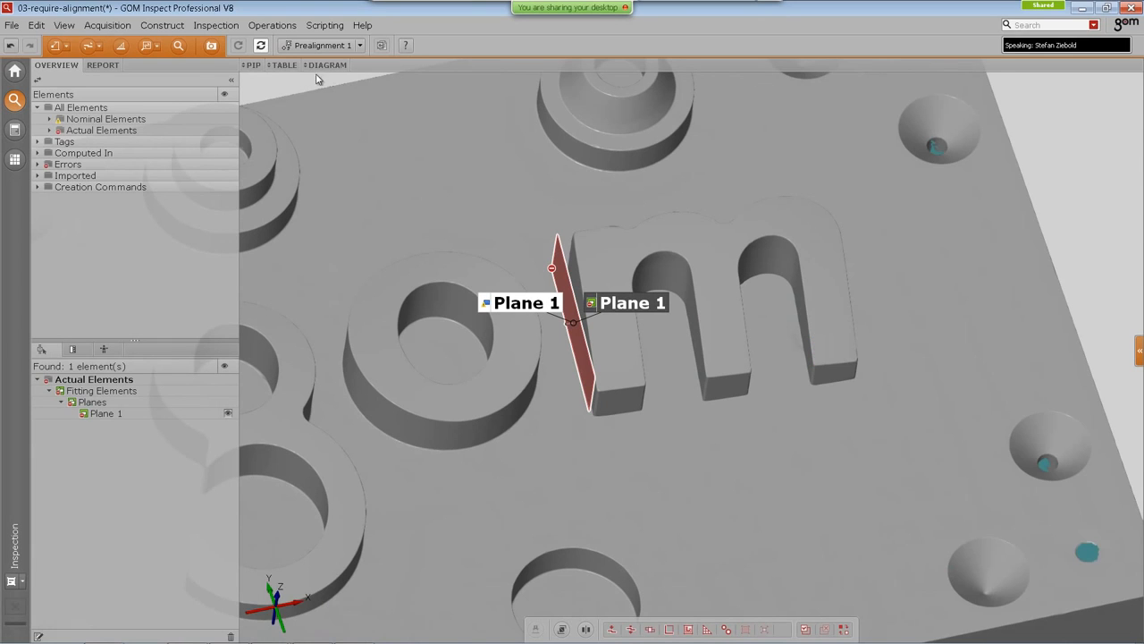
{"action": "left_click", "coordinate": [233, 82]}
{"action": "middle_click_drag", "start_coordinate": [702, 541], "coordinate": [656, 505]}
{"action": "left_click_drag", "start_coordinate": [656, 505], "coordinate": [713, 301]}
{"action": "right_click", "coordinate": [680, 421]}
{"action": "left_click", "coordinate": [716, 460]}
{"action": "left_click", "coordinate": [514, 144]}
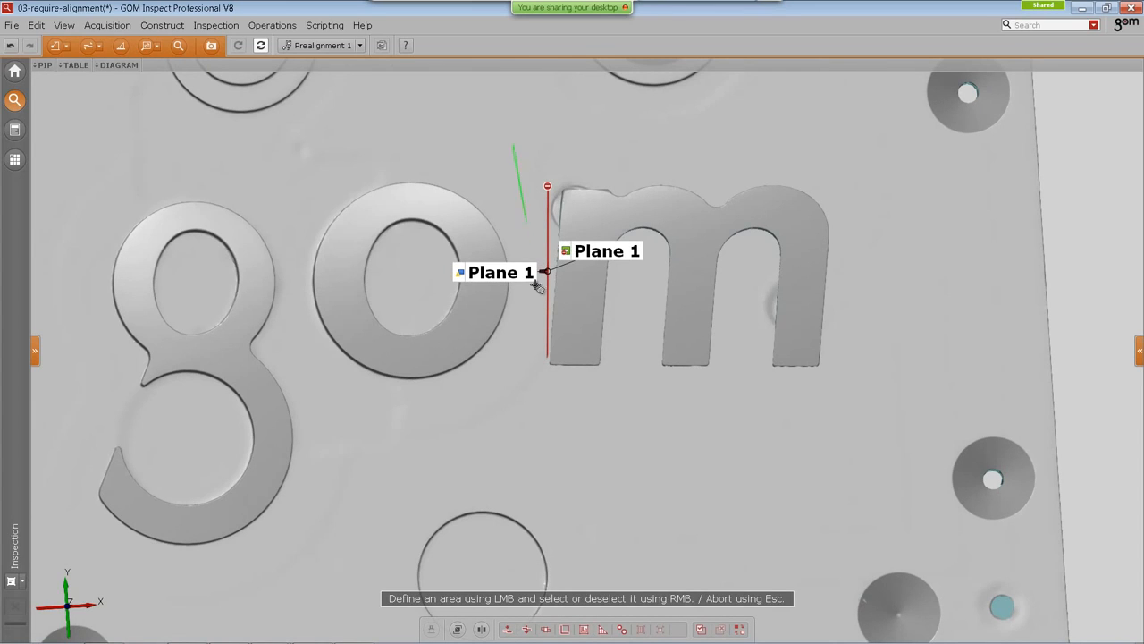
{"action": "left_click", "coordinate": [528, 426]}
{"action": "left_click", "coordinate": [853, 422]}
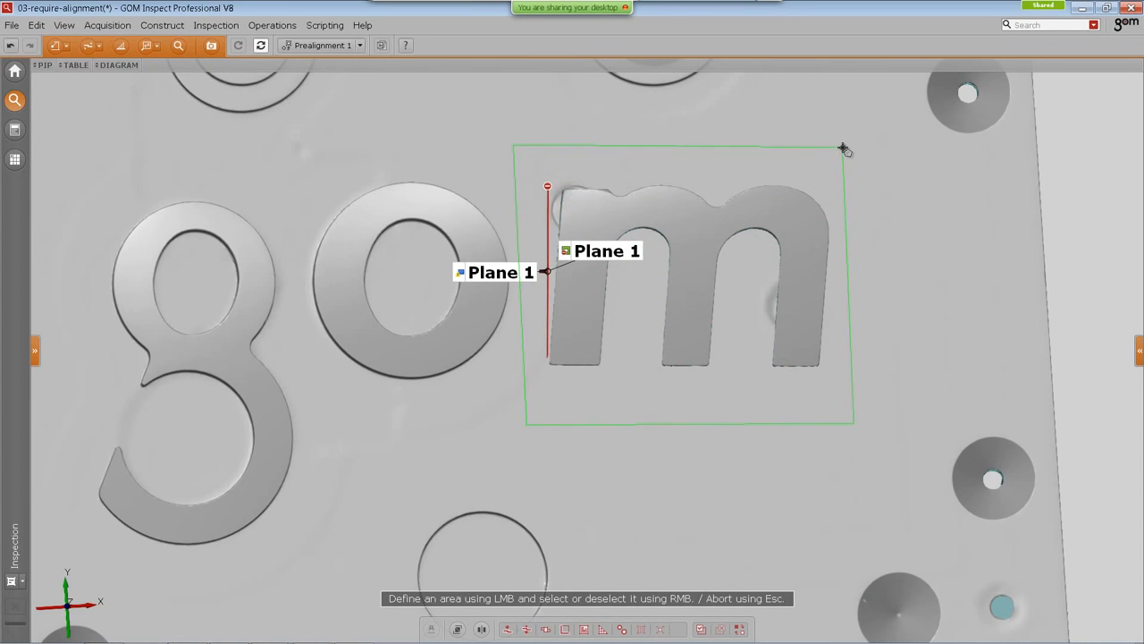
{"action": "right_click", "coordinate": [846, 143]}
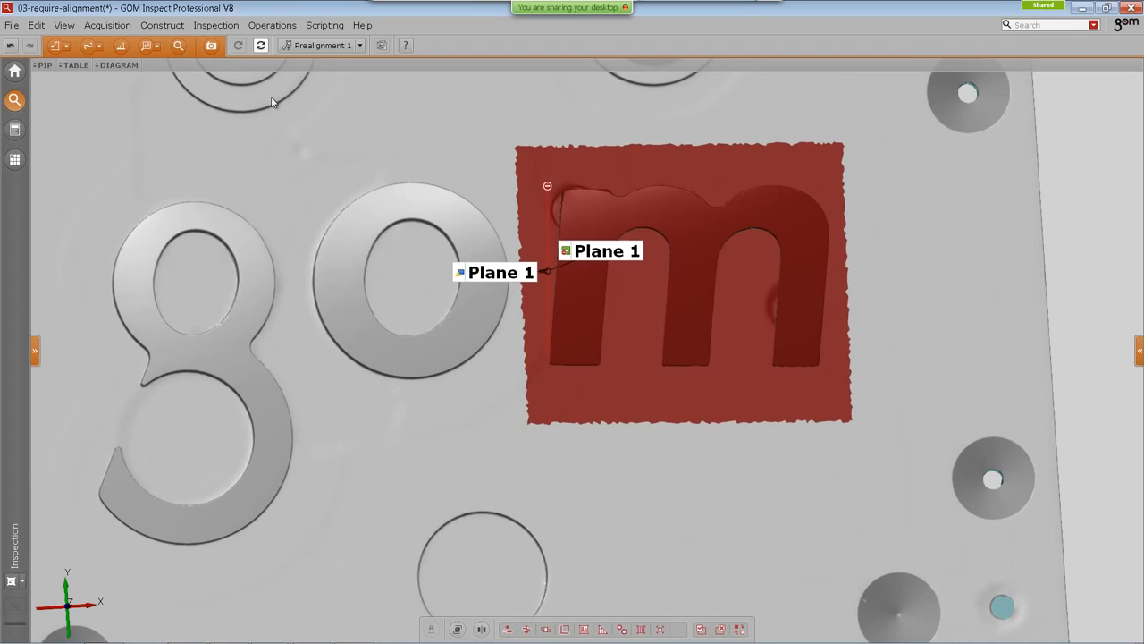
Step: Create a local best-fit alignment over all CAD groups with a 10.00 mm maximum distance
{"action": "left_click", "coordinate": [57, 46]}
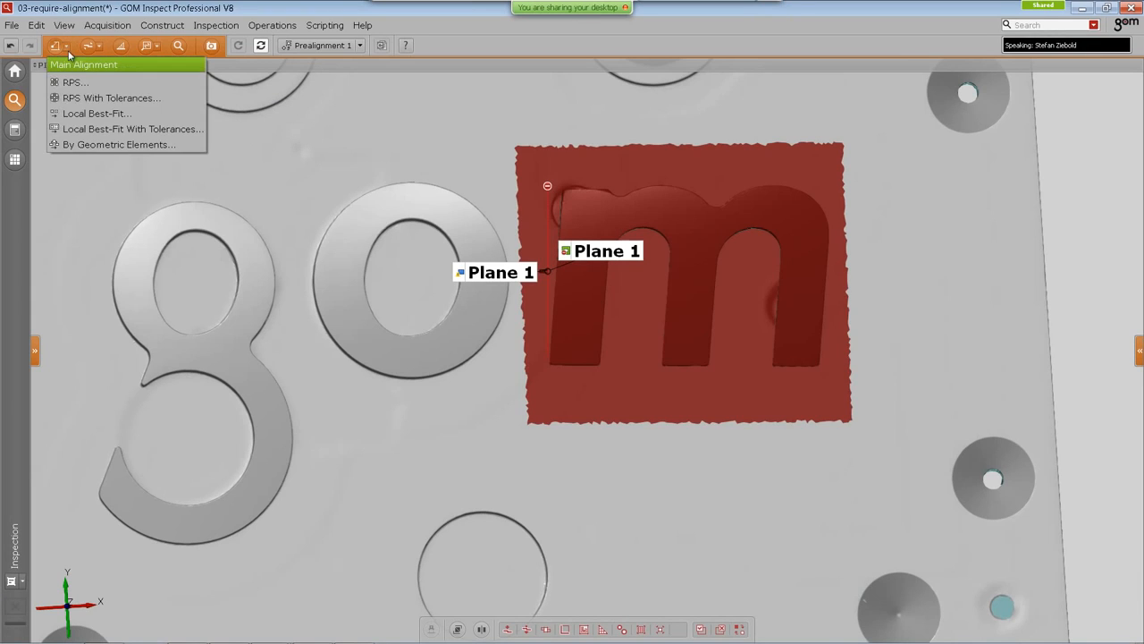
{"action": "left_click", "coordinate": [98, 120]}
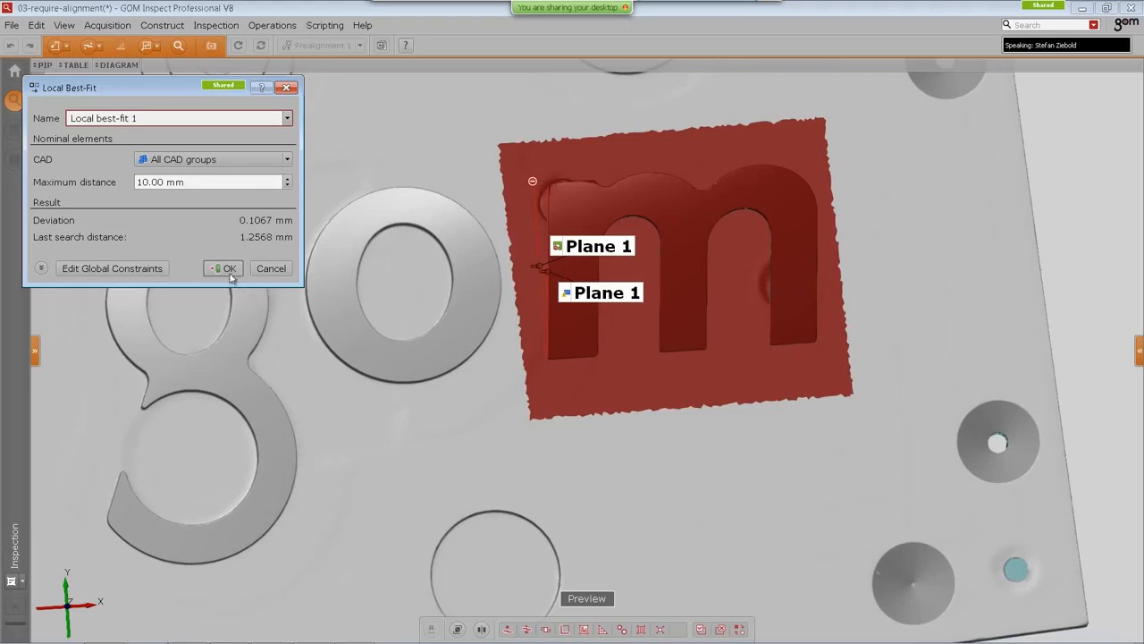
{"action": "left_click", "coordinate": [225, 268]}
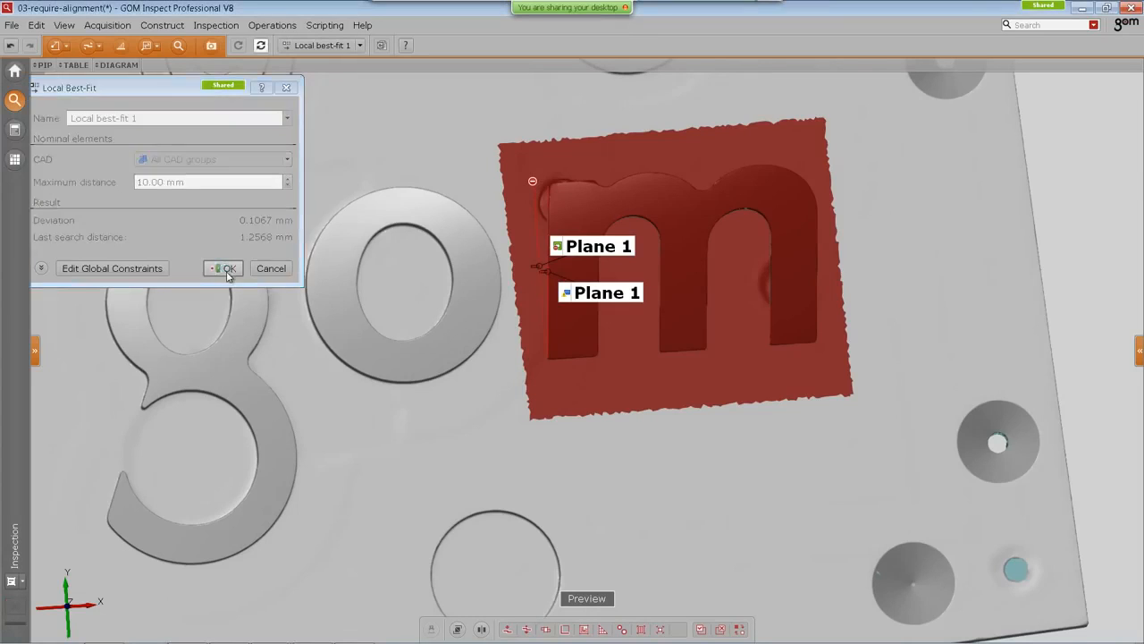
Step: Reopen the actual Plane 1 fitting plane and confirm it to recompute it in the local best-fit
{"action": "left_click", "coordinate": [606, 251]}
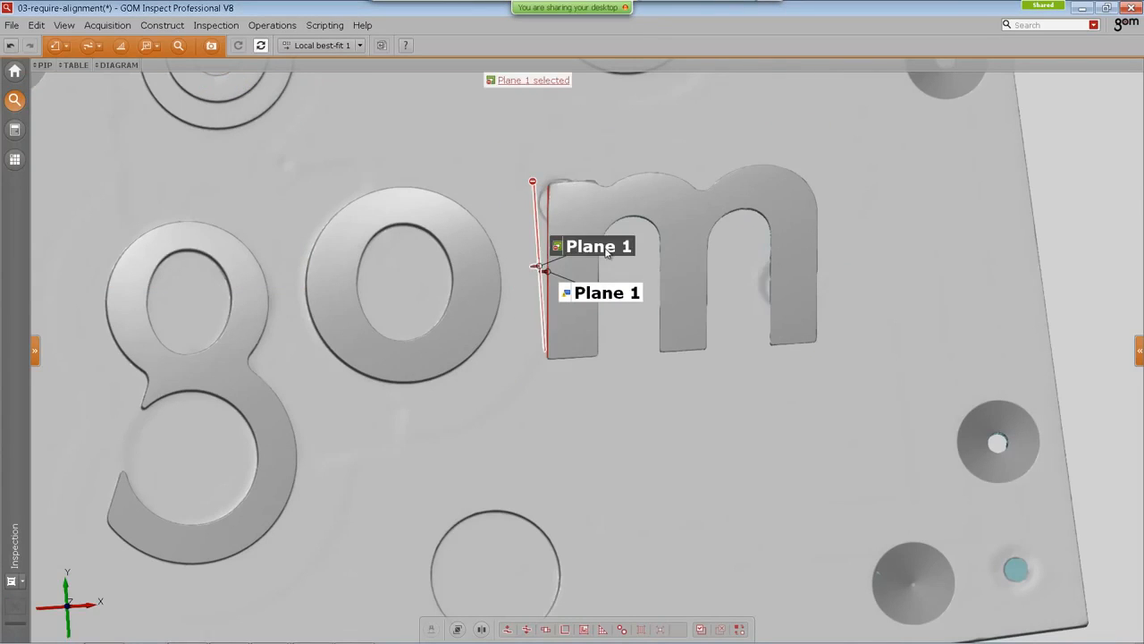
{"action": "double_click", "coordinate": [606, 252]}
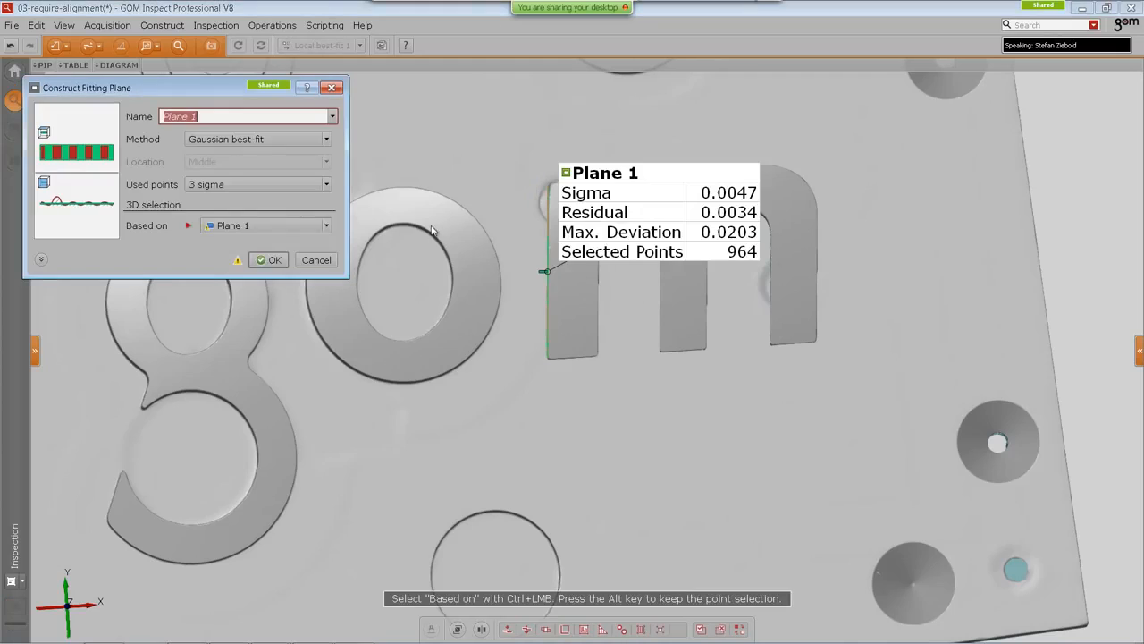
{"action": "left_click", "coordinate": [266, 260]}
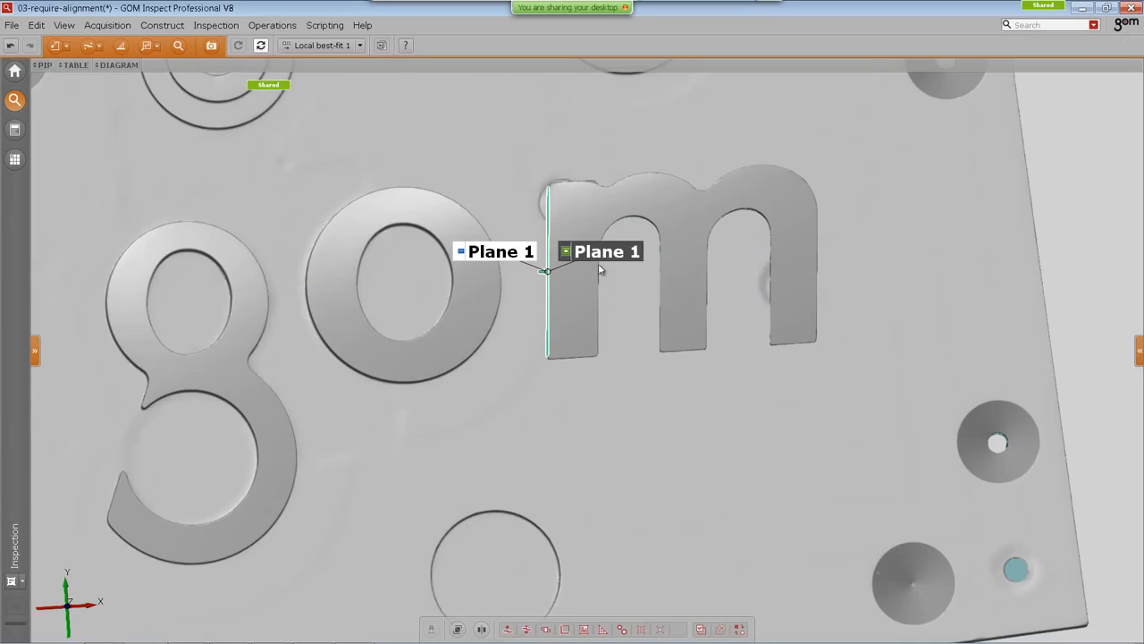
Step: Inspect the actual Plane 1's properties and switch the active alignment back to Prealignment 1
{"action": "left_click", "coordinate": [600, 252]}
{"action": "left_click", "coordinate": [1139, 350]}
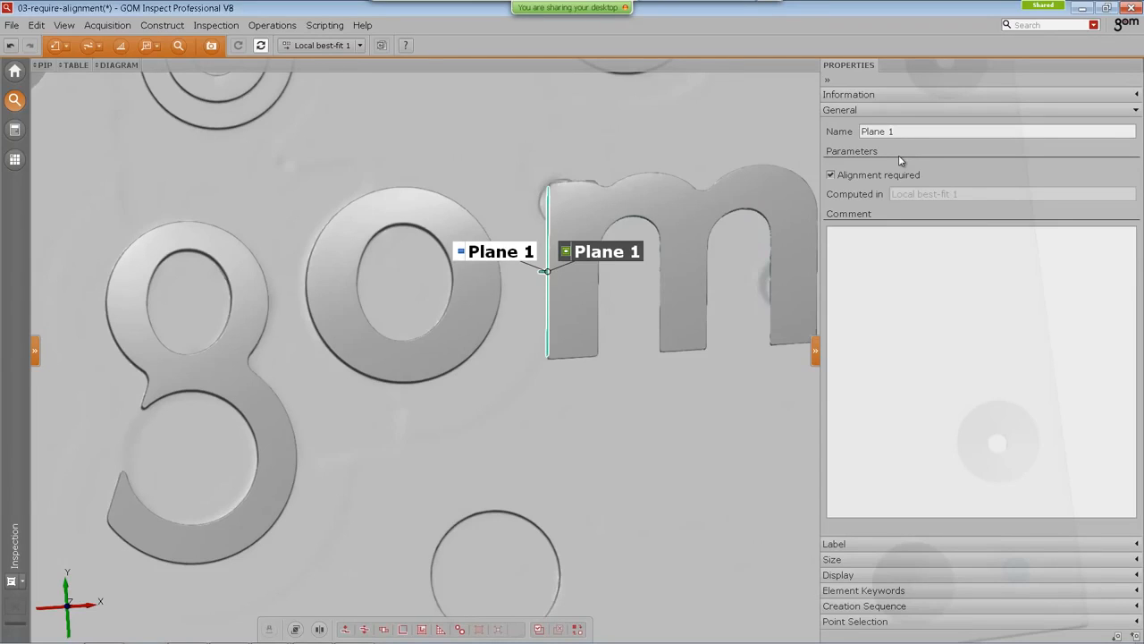
{"action": "left_click", "coordinate": [313, 44]}
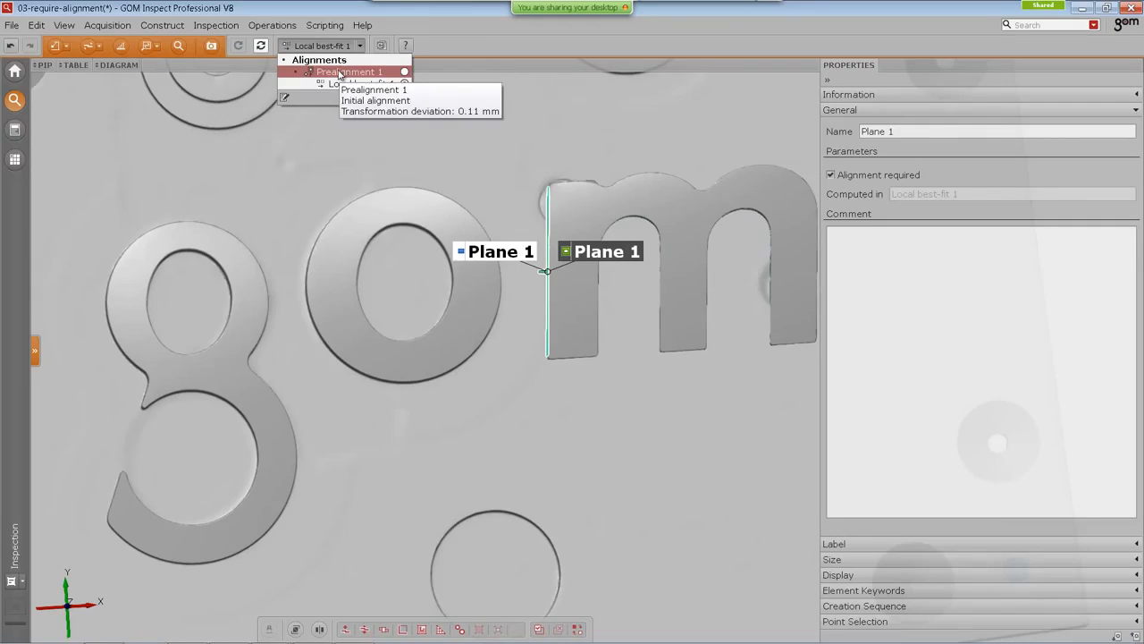
{"action": "left_click", "coordinate": [340, 71]}
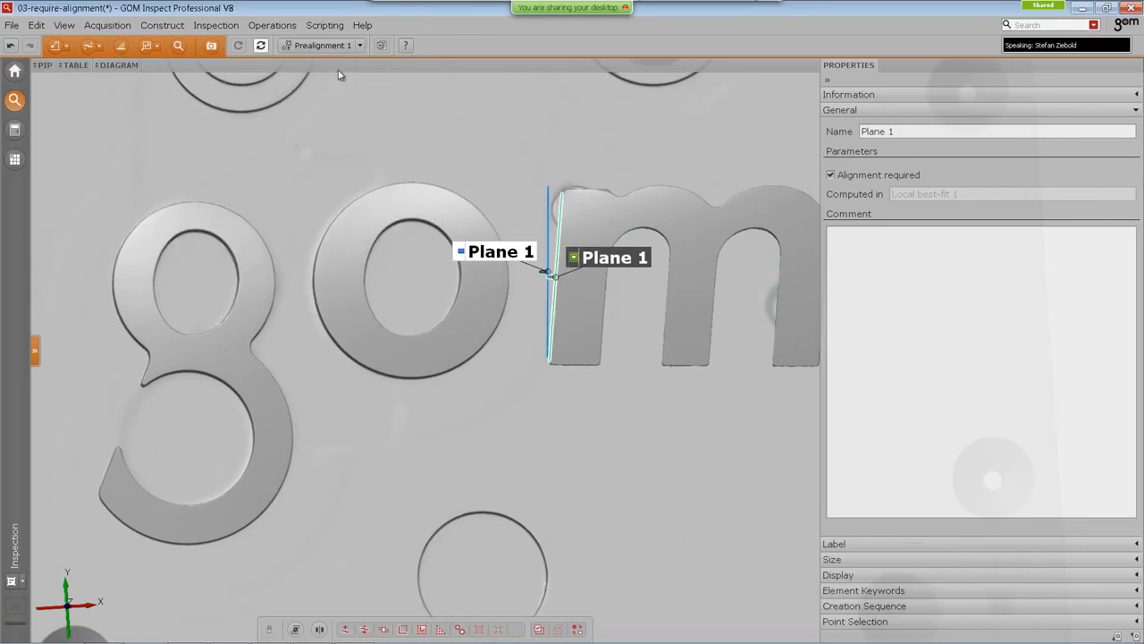
{"action": "left_click", "coordinate": [826, 79]}
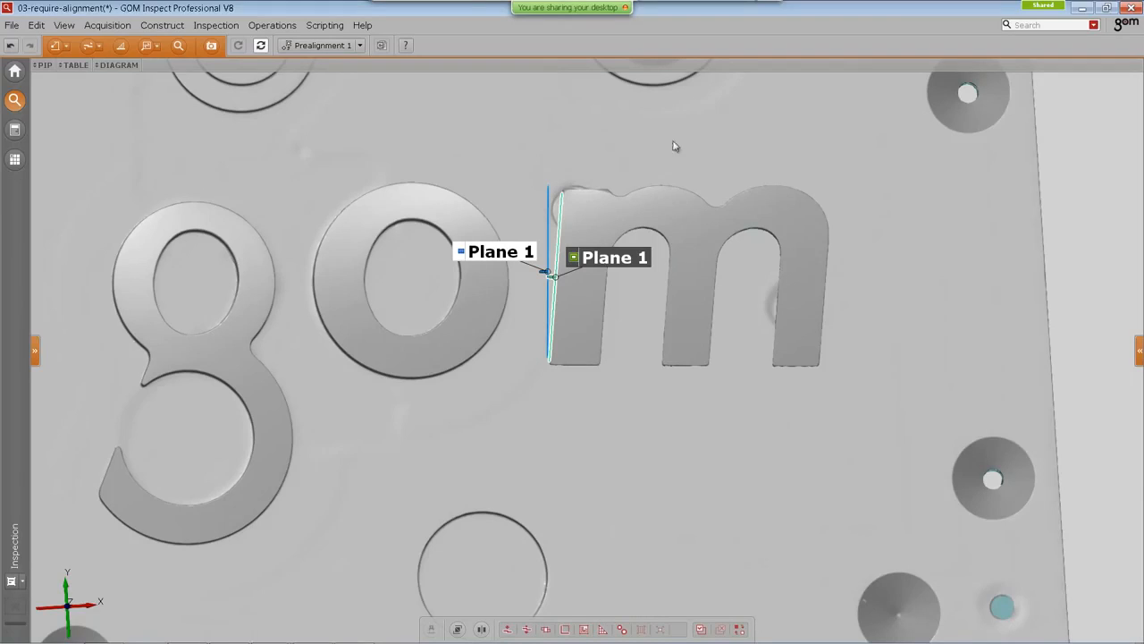
Step: Import a mesh from the 03-Require-alignment folder into the project as a new stage
{"action": "left_click", "coordinate": [68, 607]}
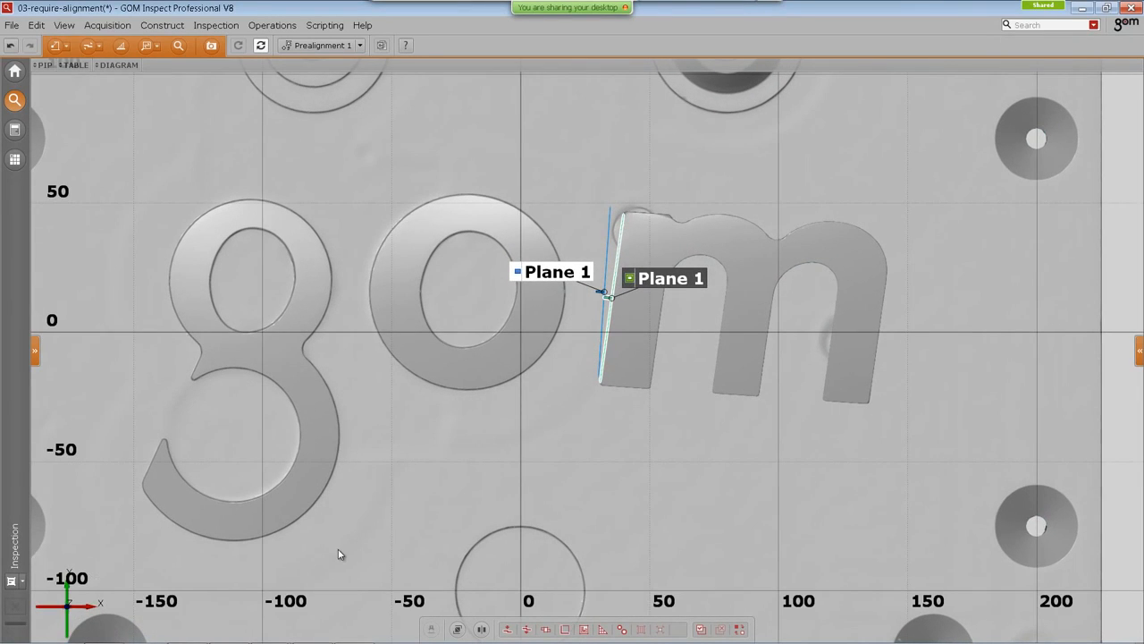
{"action": "left_click", "coordinate": [105, 634]}
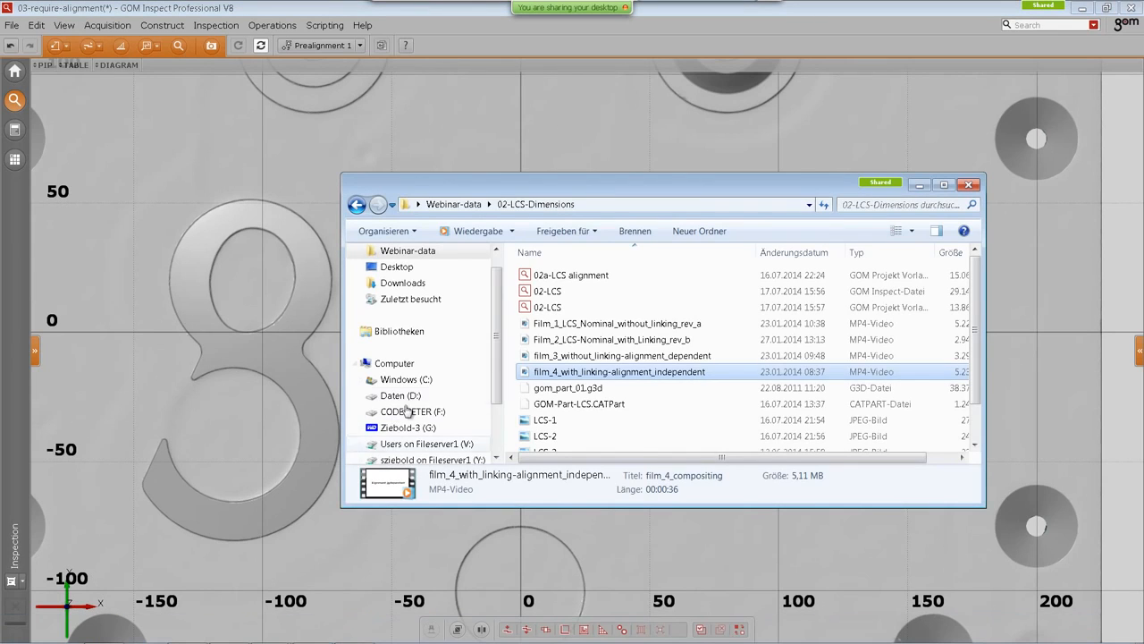
{"action": "left_click", "coordinate": [454, 205]}
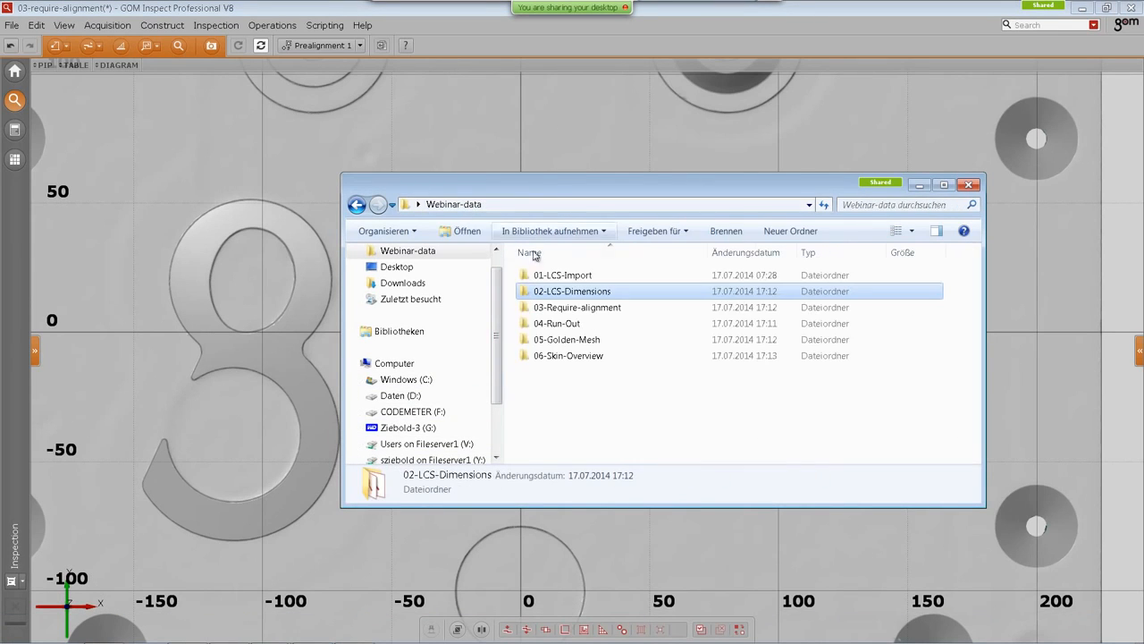
{"action": "double_click", "coordinate": [585, 308]}
{"action": "left_click_drag", "start_coordinate": [561, 309], "coordinate": [240, 179]}
{"action": "left_click_drag", "start_coordinate": [250, 303], "coordinate": [419, 411]}
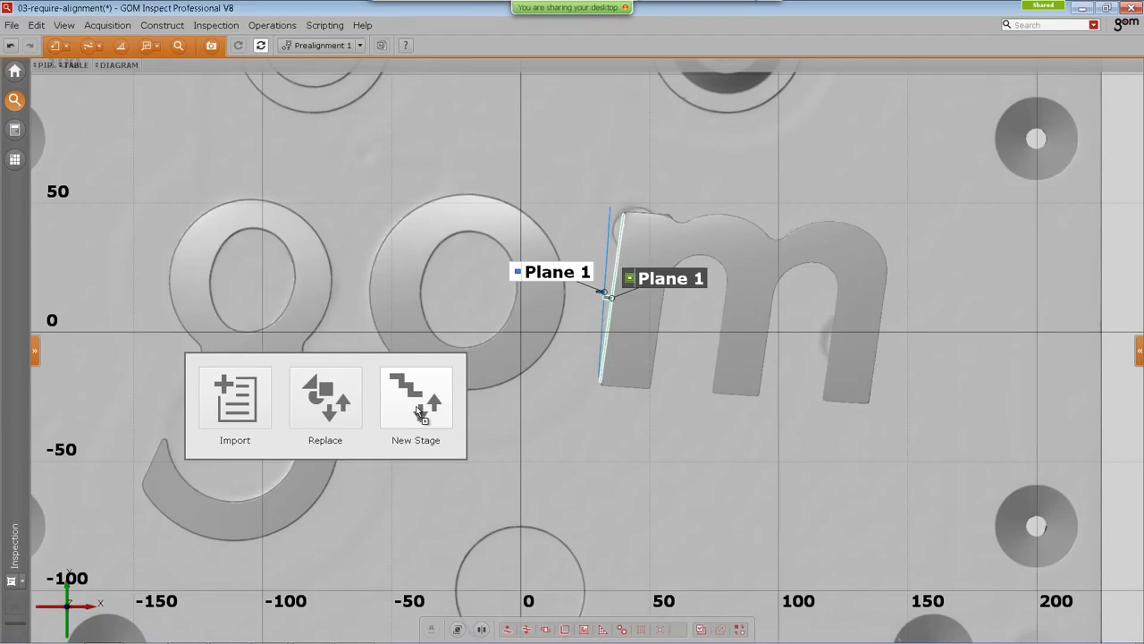
{"action": "left_click_drag", "start_coordinate": [417, 407], "coordinate": [416, 418]}
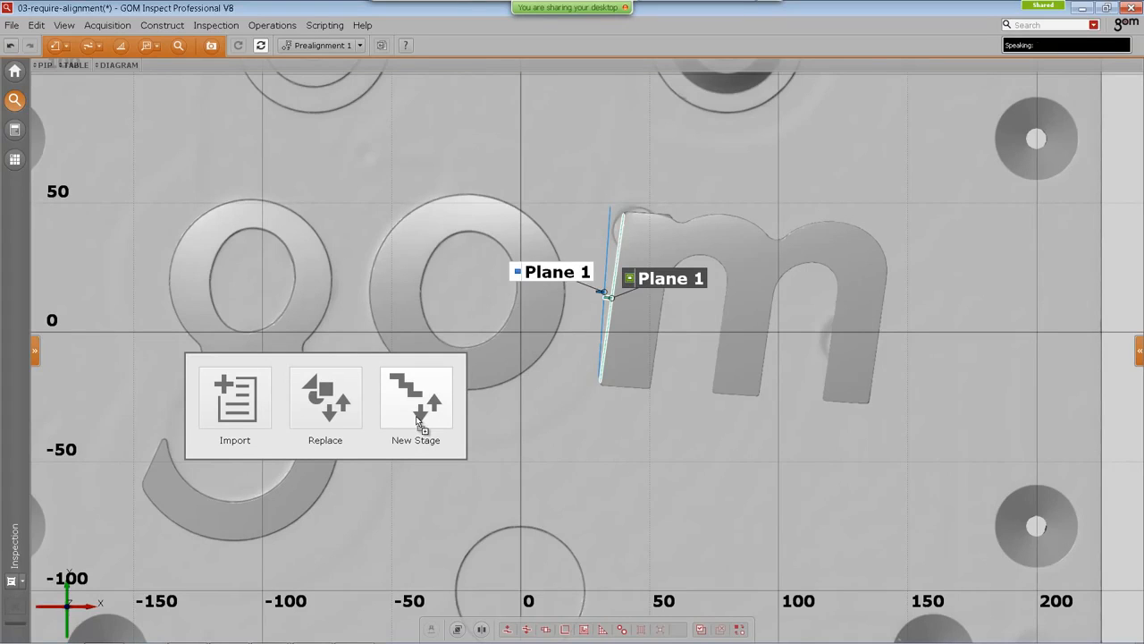
{"action": "left_click_drag", "start_coordinate": [416, 417], "coordinate": [423, 408]}
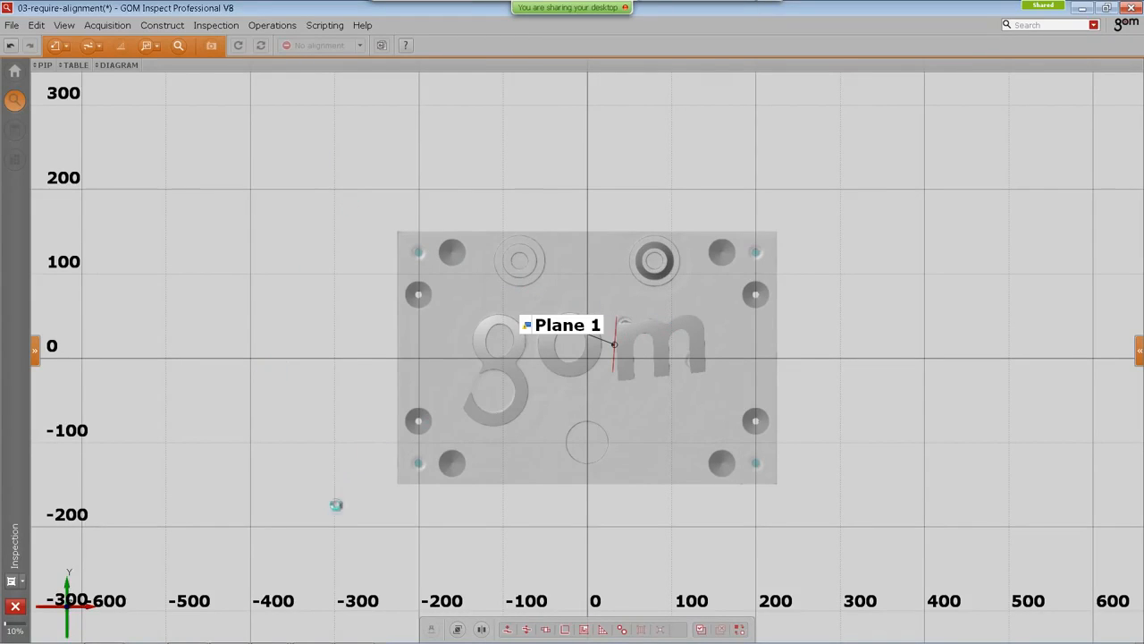
Step: Recompute the project for the new stage and zoom in on the letters
{"action": "mouse_move", "coordinate": [323, 642]}
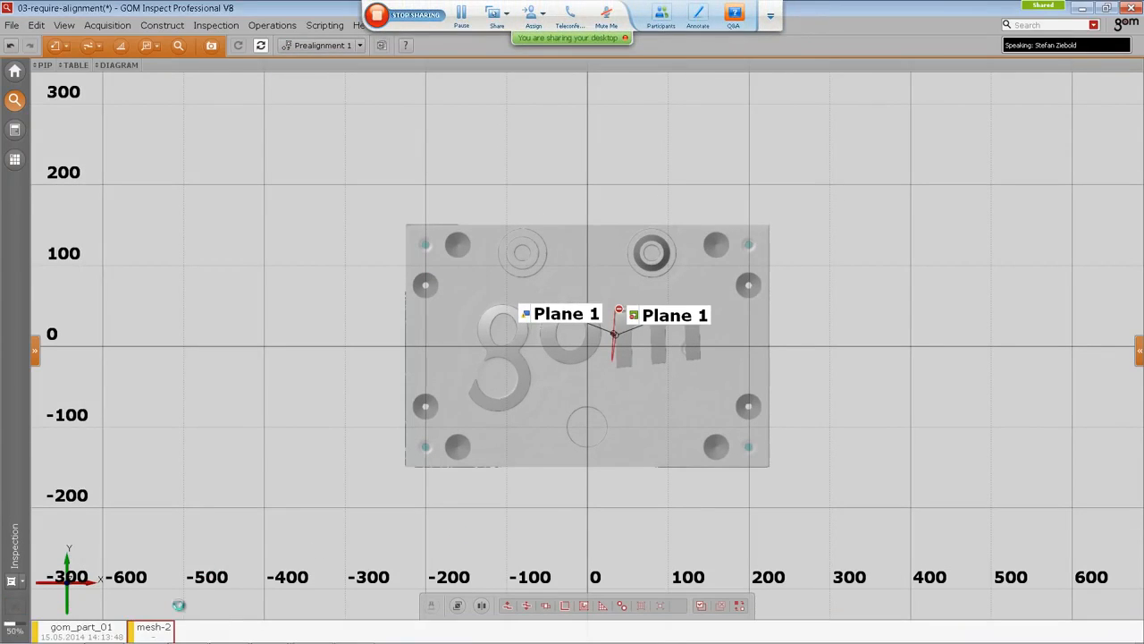
{"action": "left_click", "coordinate": [263, 45]}
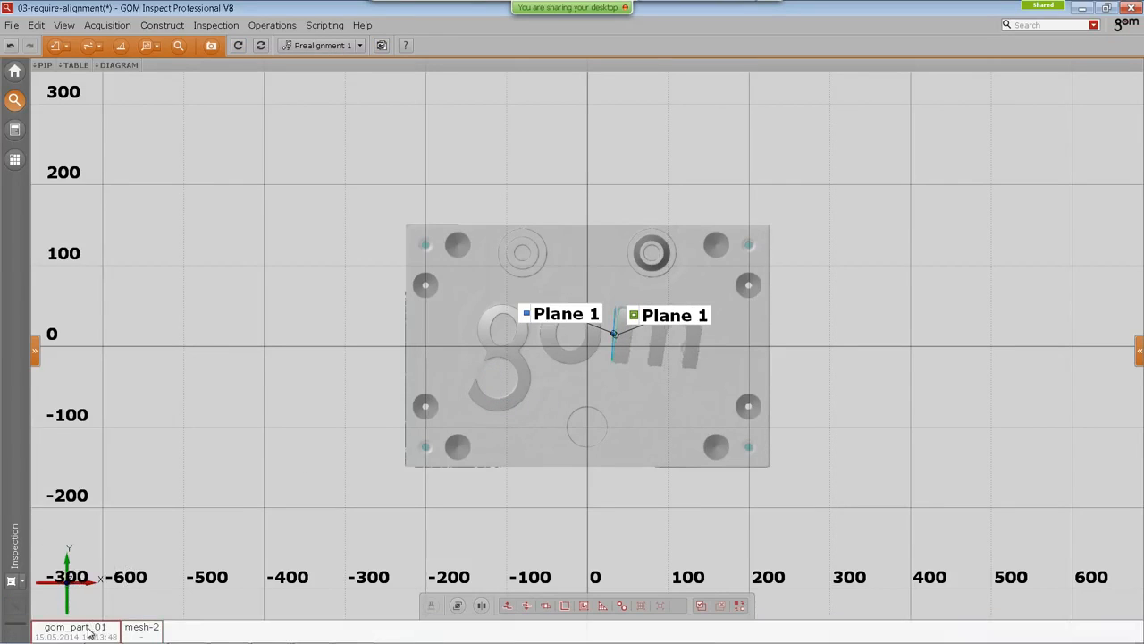
{"action": "scroll", "coordinate": [726, 346], "scroll_direction": "up", "scroll_amount": 5}
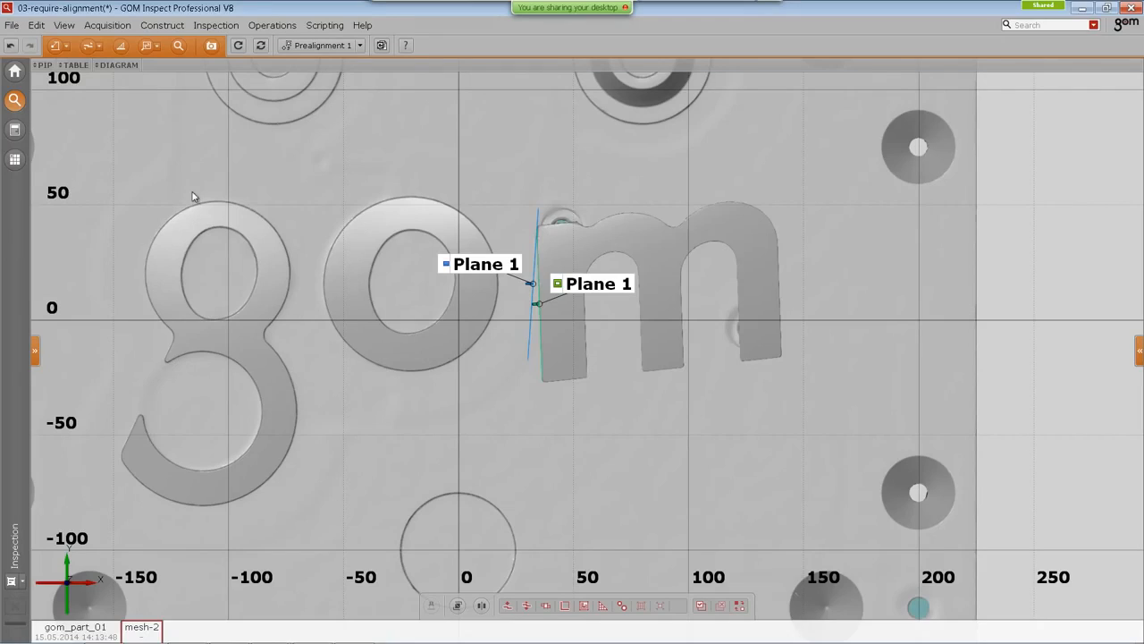
Step: Open the 04-Run-Out Total-Run-Out template project, discarding changes to the current project
{"action": "left_click", "coordinate": [16, 71]}
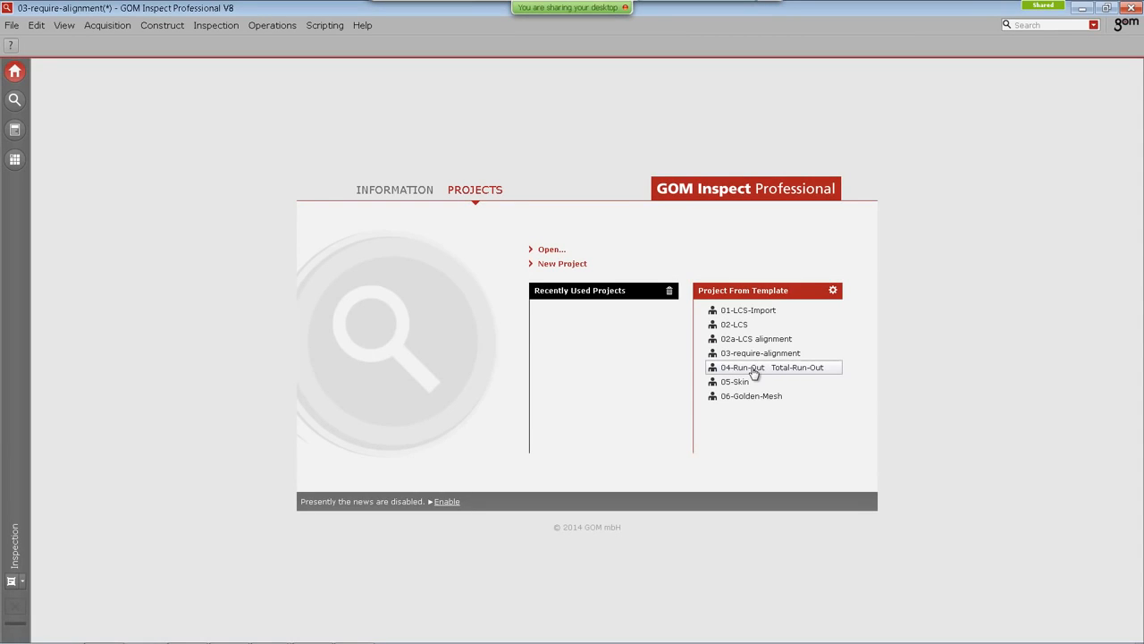
{"action": "mouse_move", "coordinate": [753, 374]}
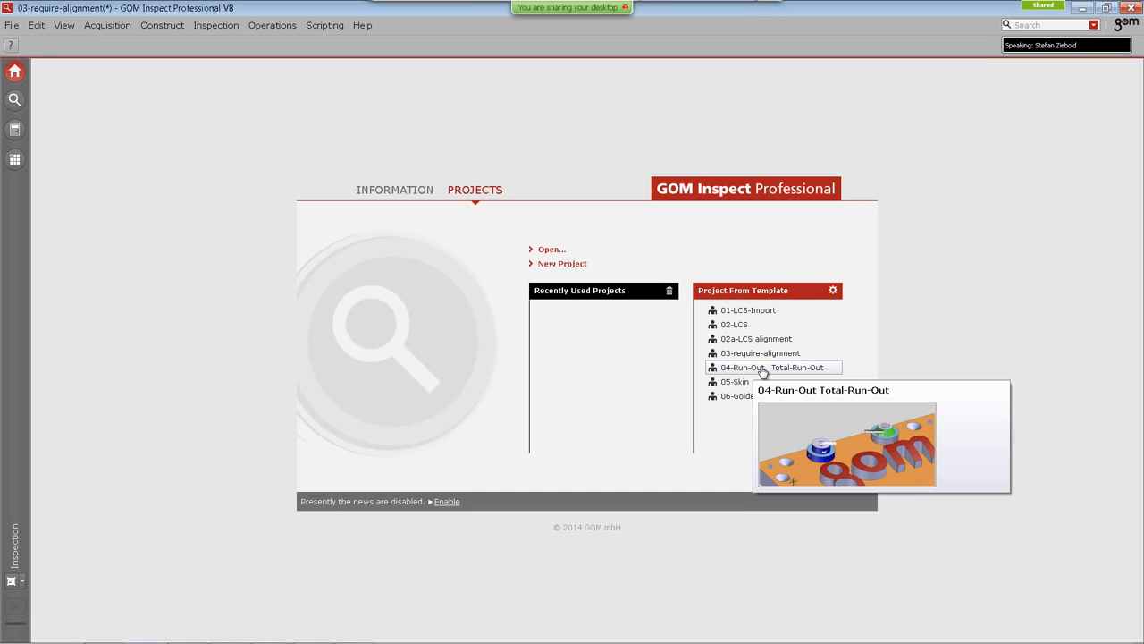
{"action": "left_click", "coordinate": [756, 371]}
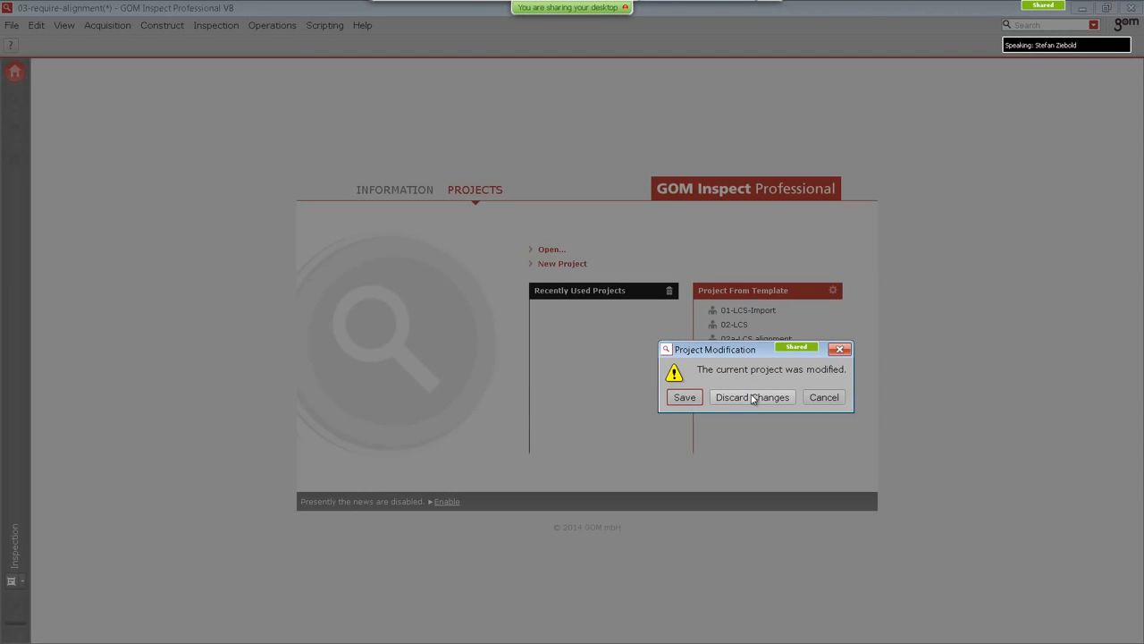
{"action": "left_click", "coordinate": [752, 397]}
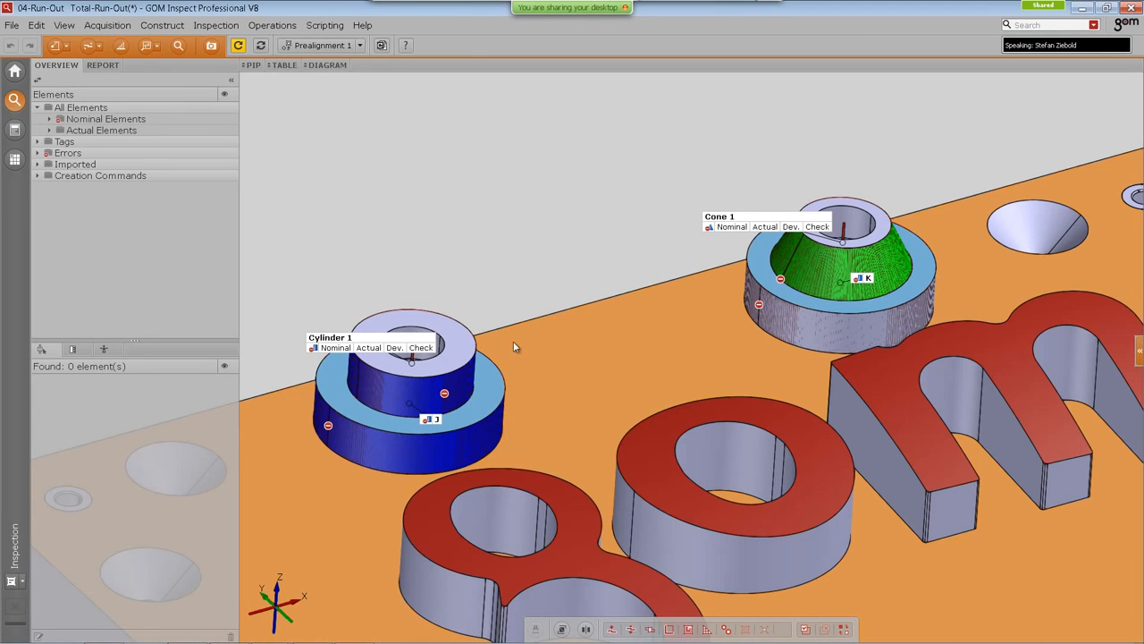
{"action": "right_click_drag", "start_coordinate": [487, 336], "coordinate": [480, 294]}
{"action": "right_click_drag", "start_coordinate": [407, 194], "coordinate": [417, 191]}
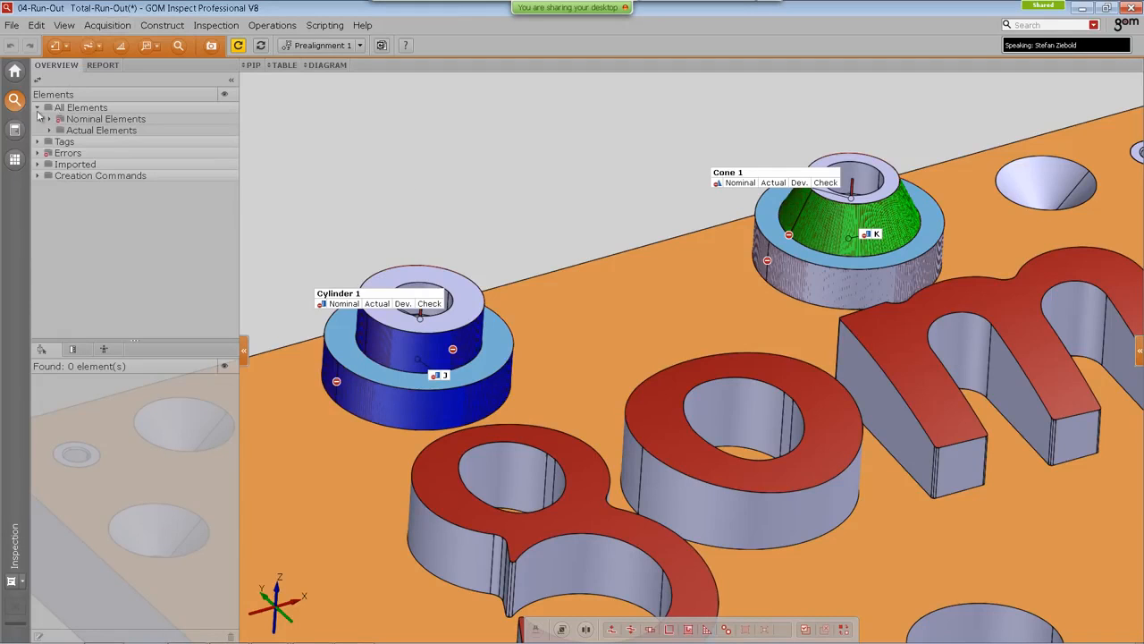
Step: Examine the run-out report page, then return to the inspection workspace
{"action": "left_click", "coordinate": [15, 130]}
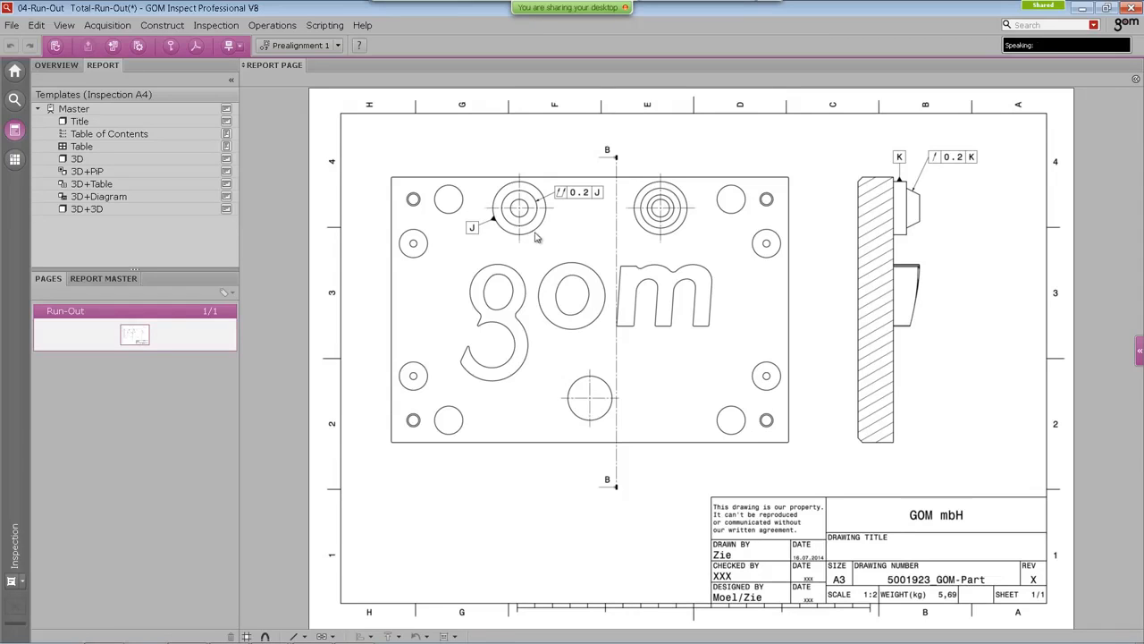
{"action": "left_click", "coordinate": [14, 99]}
Step: Select the cylinder, cone and datum features J and K, then fit their actual elements with Gaussian best-fit at 3 sigma
{"action": "left_click_drag", "start_coordinate": [440, 375], "coordinate": [394, 398]}
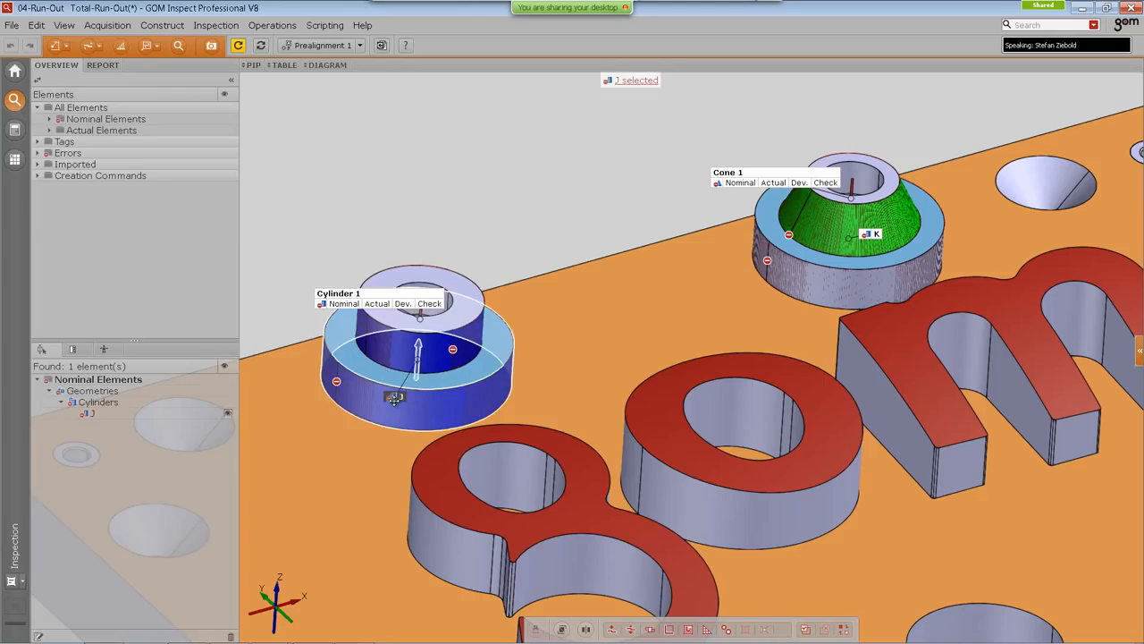
{"action": "left_click", "coordinate": [879, 235], "text": "ctrl"}
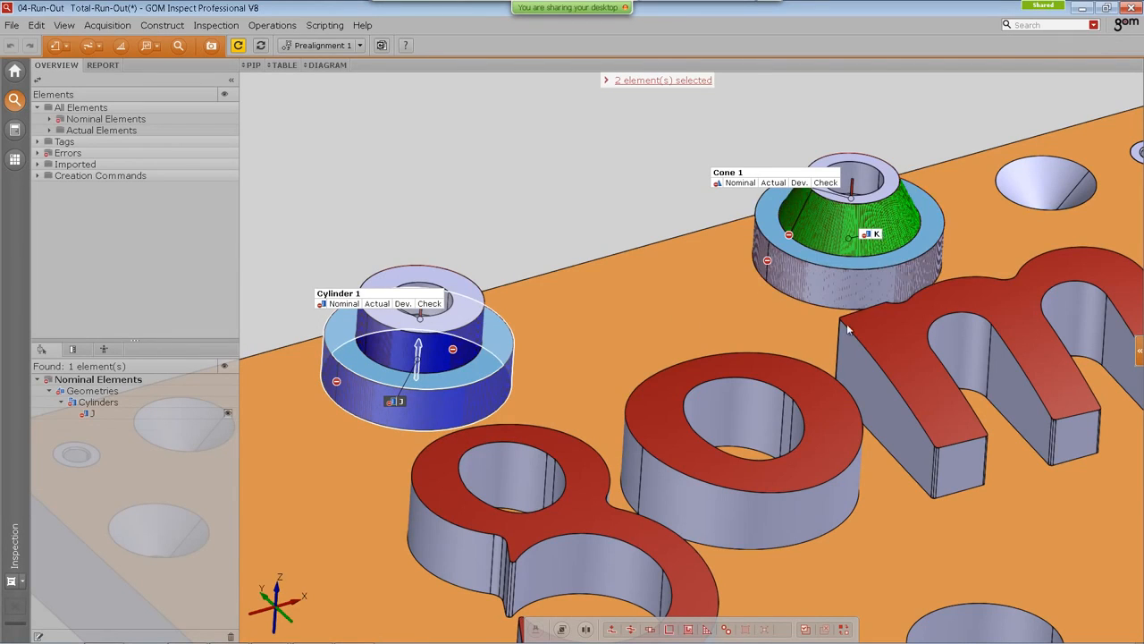
{"action": "left_click", "coordinate": [401, 301], "text": "ctrl"}
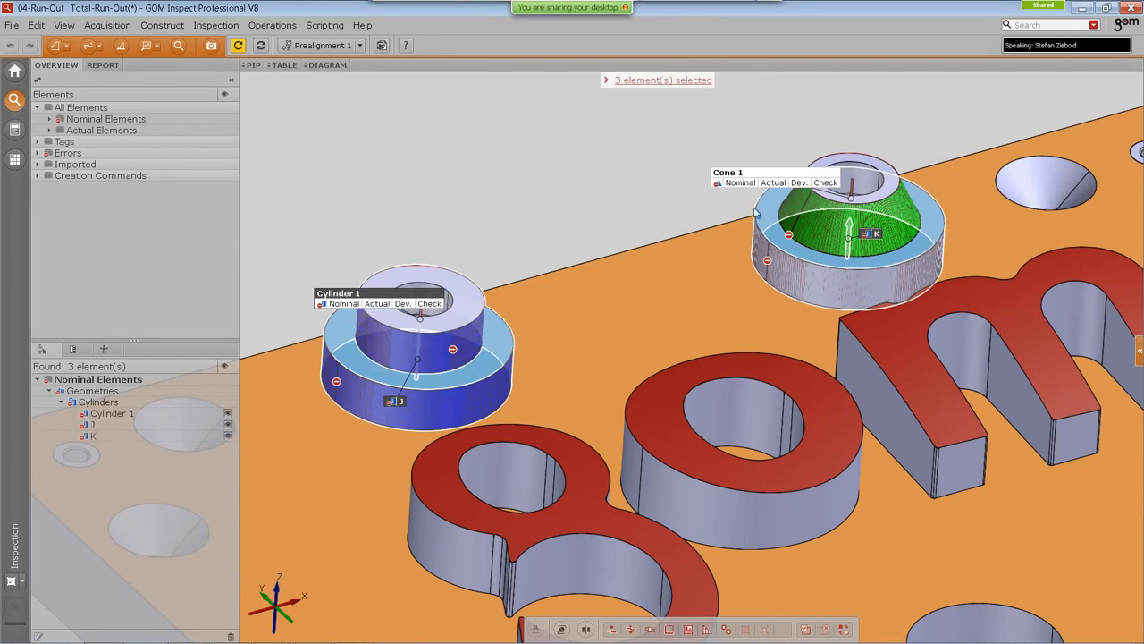
{"action": "left_click", "coordinate": [801, 176], "text": "ctrl"}
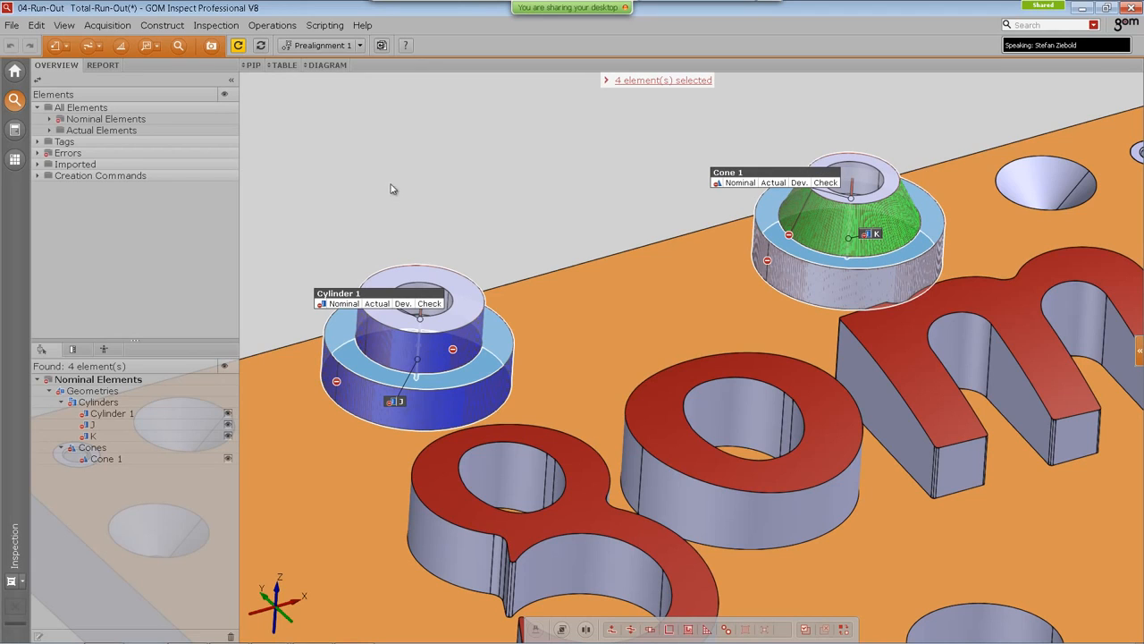
{"action": "middle_click", "coordinate": [368, 142]}
{"action": "left_click", "coordinate": [378, 125]}
{"action": "left_click", "coordinate": [452, 148]}
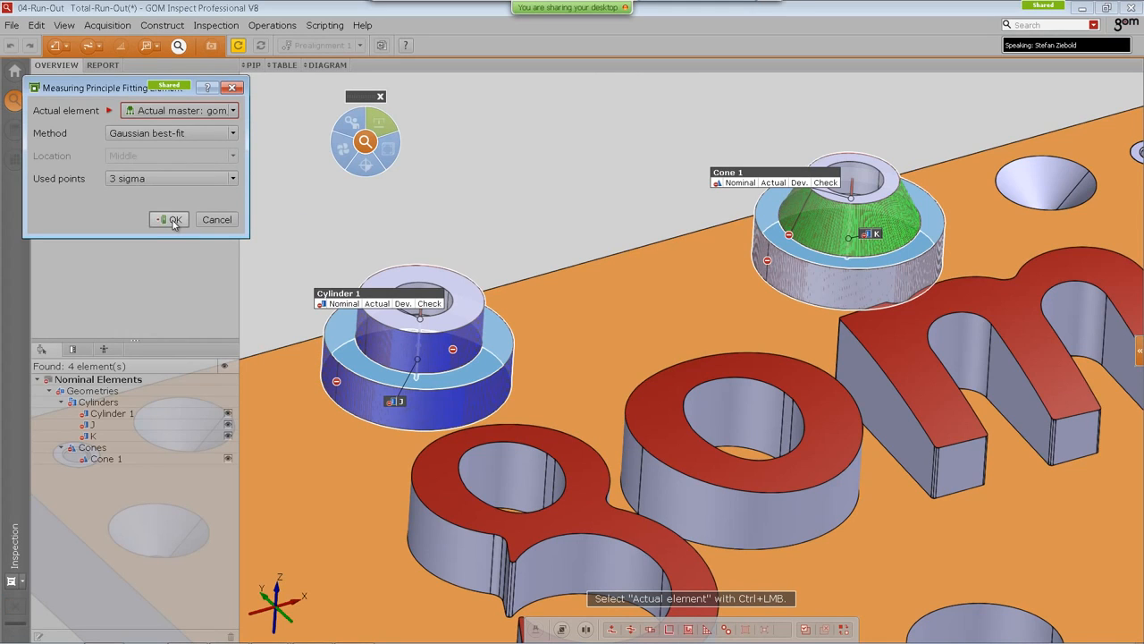
{"action": "left_click", "coordinate": [168, 219]}
Step: Create a Total Run-Out check on Cylinder 1 with datum system J and a 0.300 mm tolerance
{"action": "left_click_drag", "start_coordinate": [388, 299], "coordinate": [422, 226]}
{"action": "left_click", "coordinate": [366, 164]}
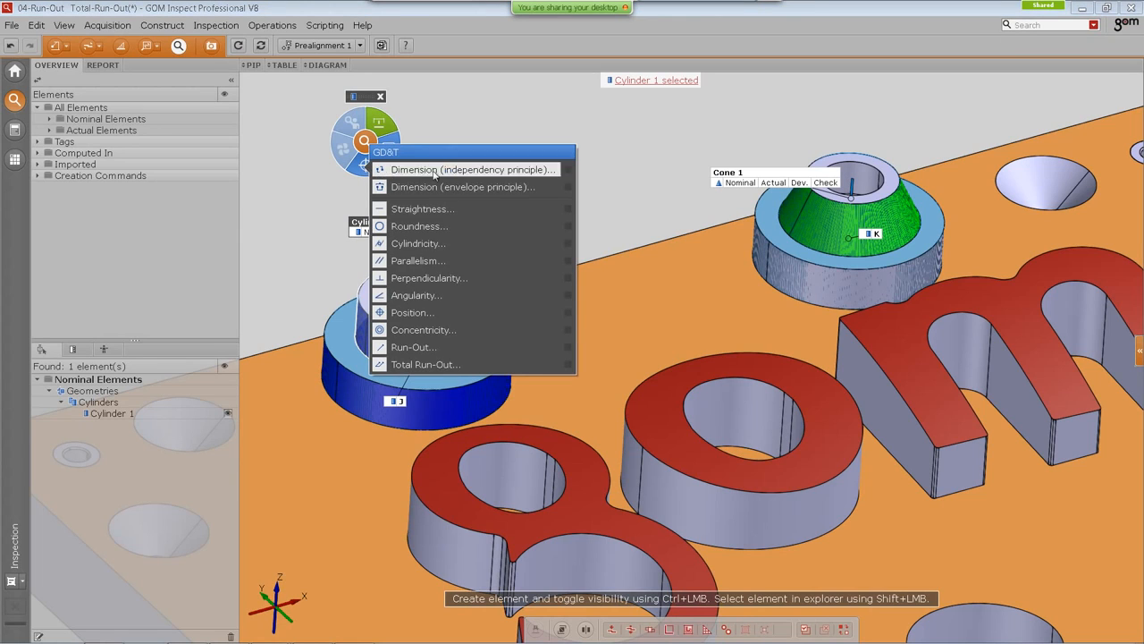
{"action": "left_click", "coordinate": [426, 365]}
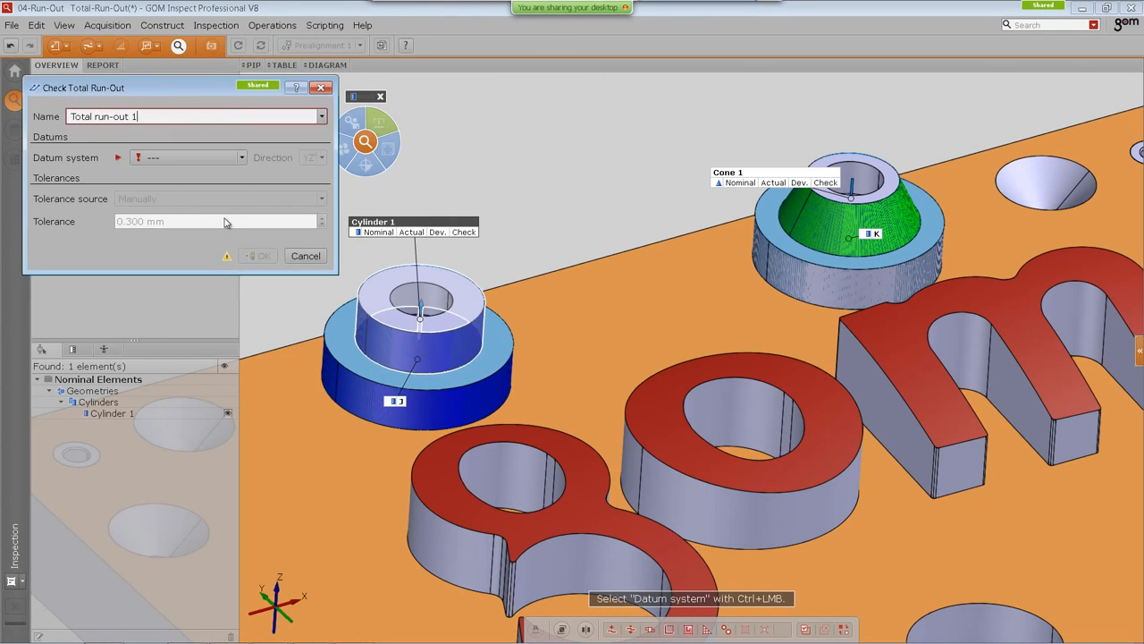
{"action": "left_click", "coordinate": [398, 403], "text": "ctrl"}
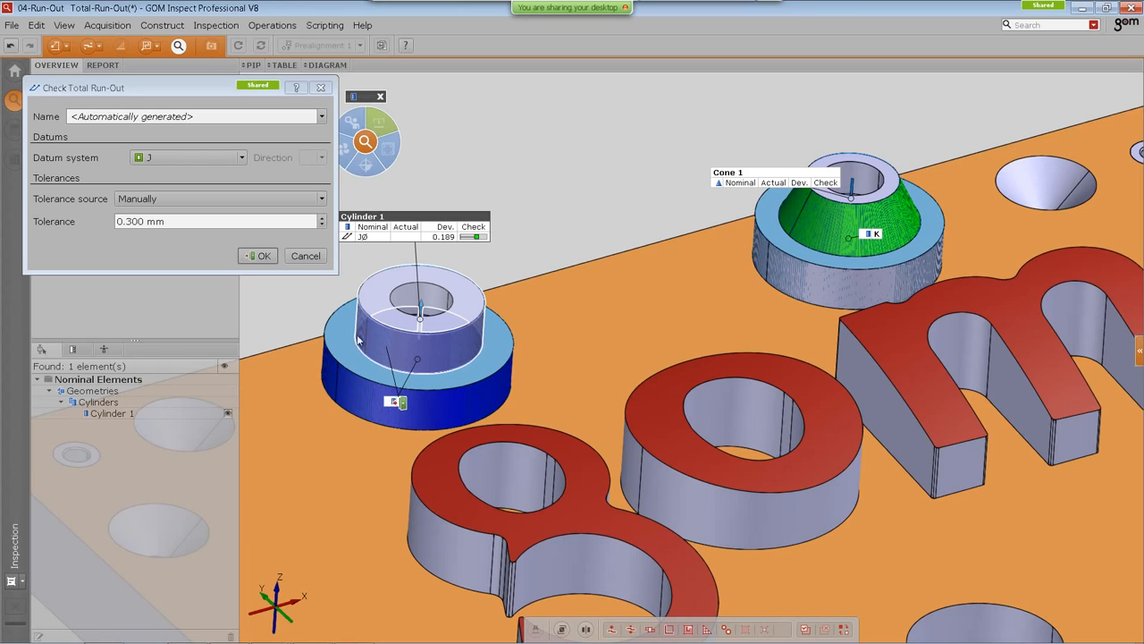
{"action": "left_click", "coordinate": [153, 94]}
{"action": "left_click_drag", "start_coordinate": [154, 98], "coordinate": [148, 106]}
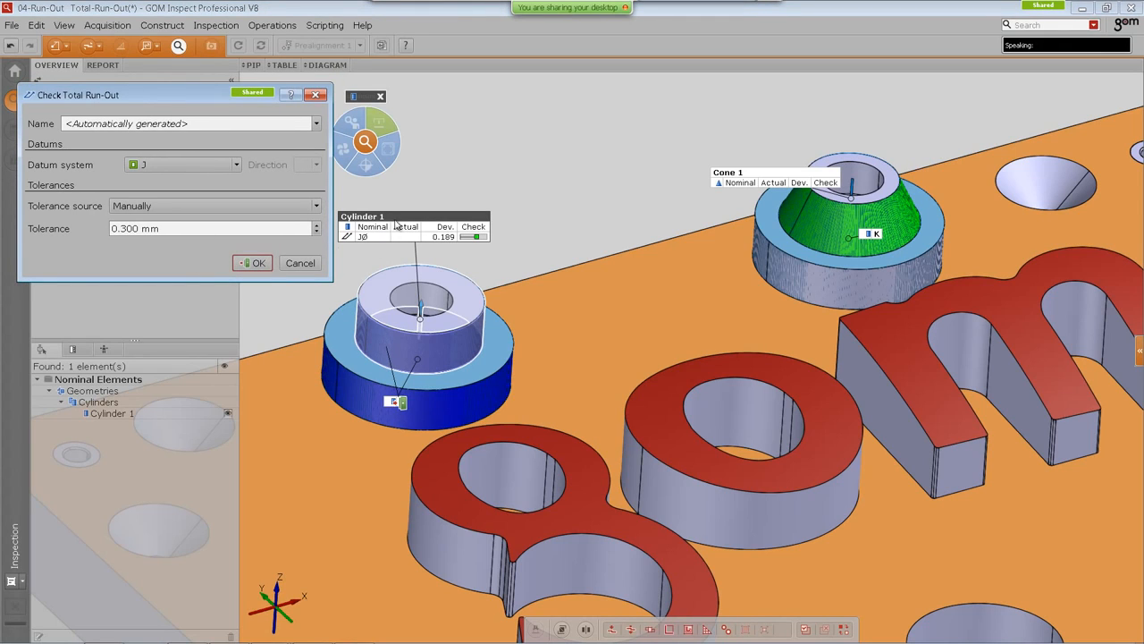
{"action": "left_click", "coordinate": [253, 264]}
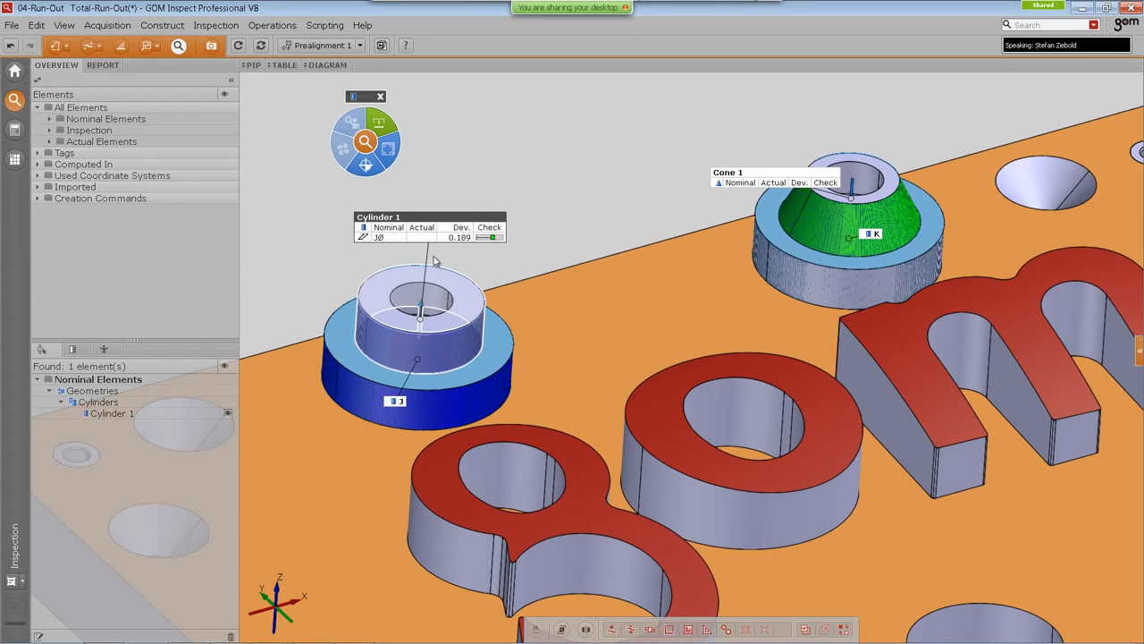
Step: Create a Run-Out check on Cone 1 with datum system K and a 0.300 mm tolerance
{"action": "left_click", "coordinate": [745, 171]}
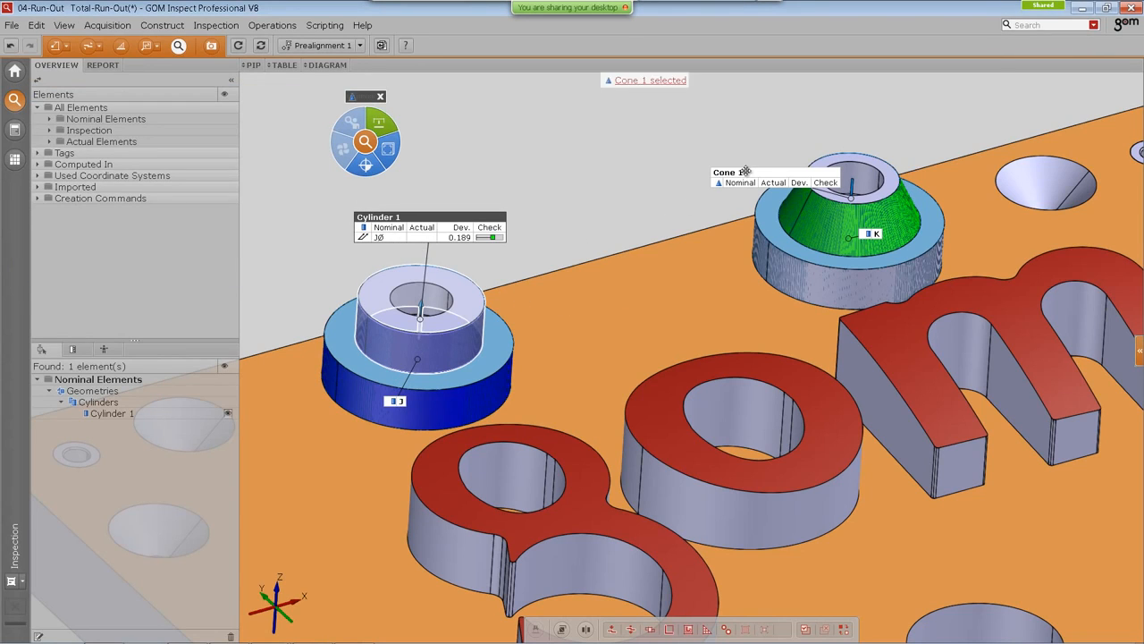
{"action": "left_click", "coordinate": [366, 165]}
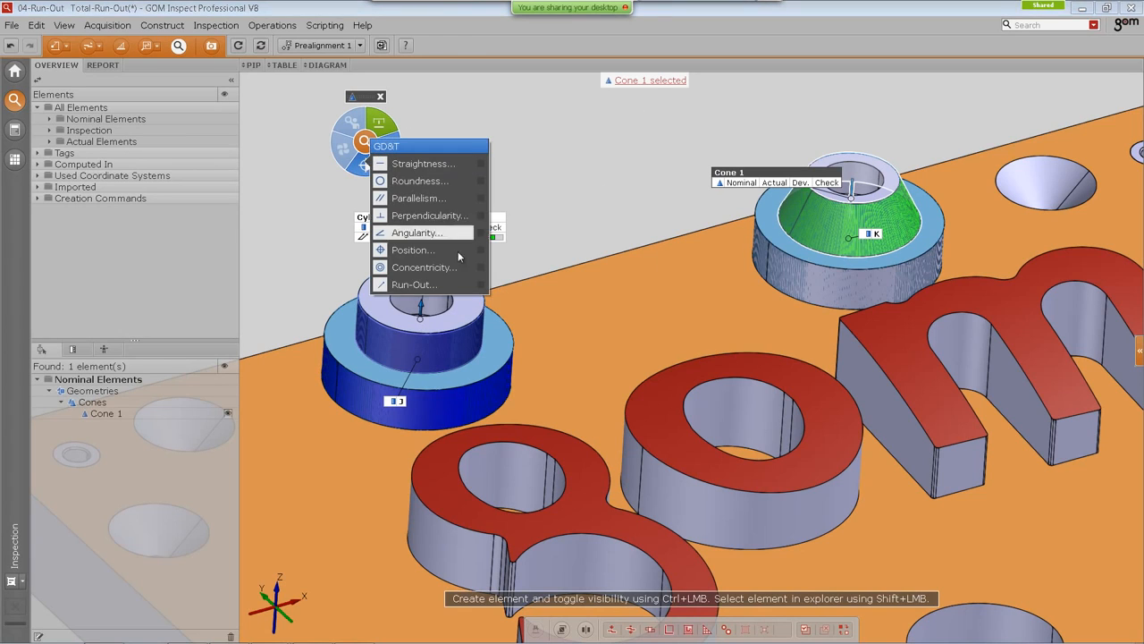
{"action": "left_click", "coordinate": [420, 284]}
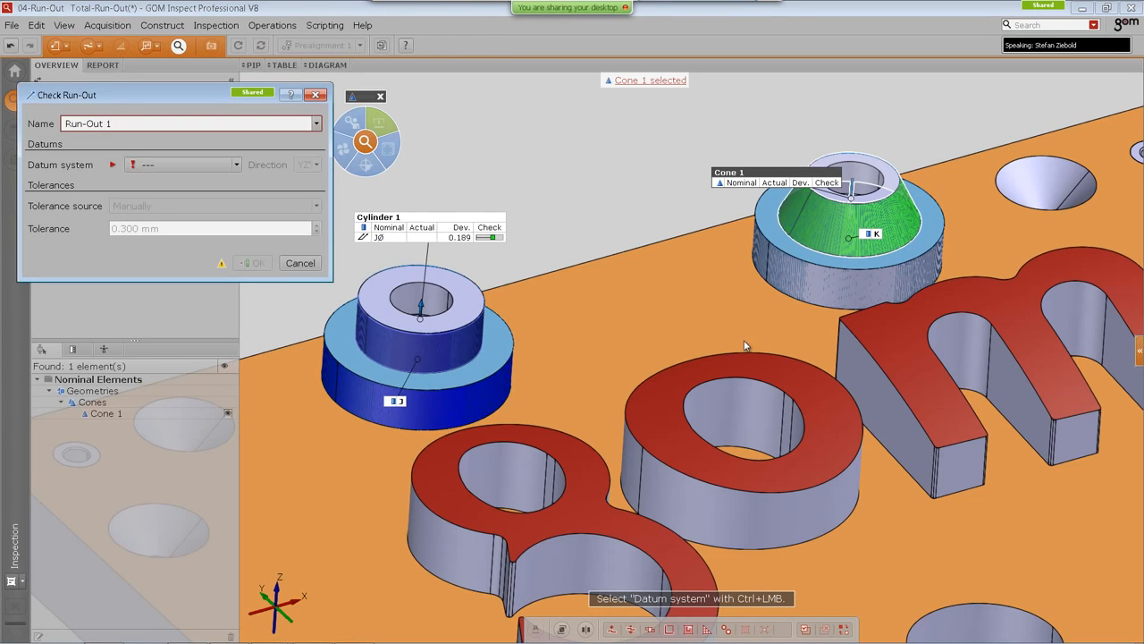
{"action": "left_click", "coordinate": [874, 234], "text": "ctrl"}
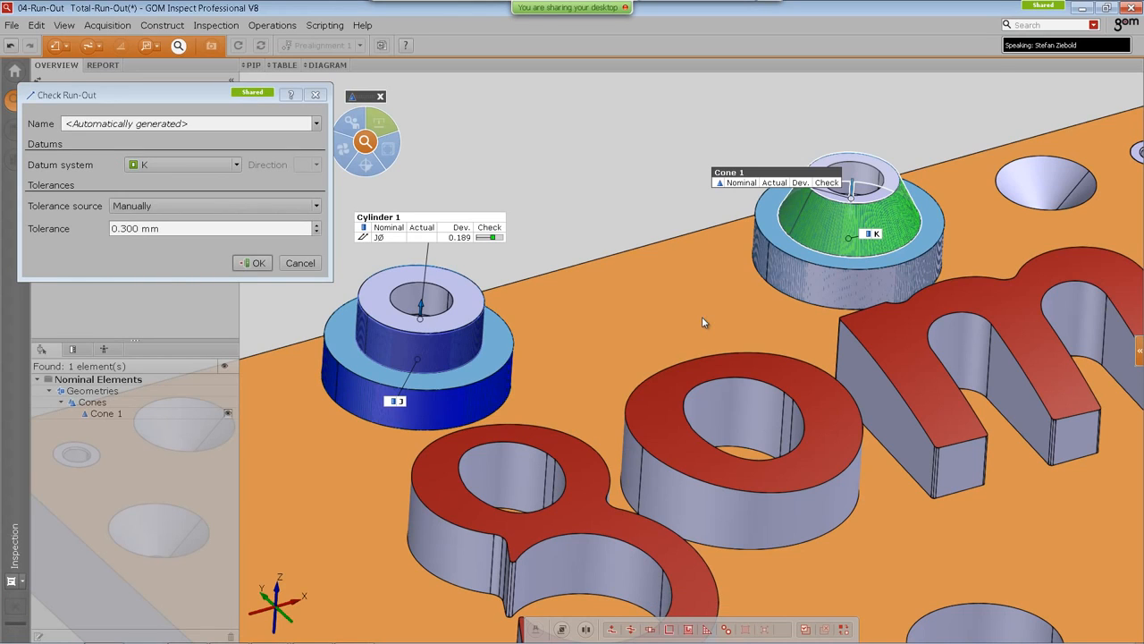
{"action": "left_click", "coordinate": [256, 264]}
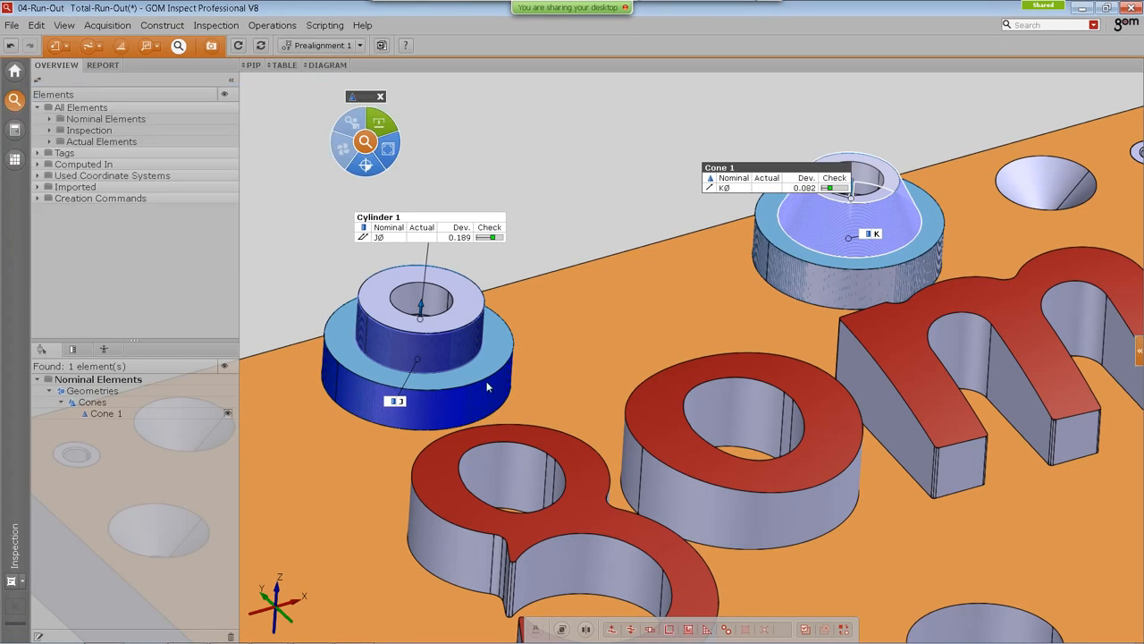
Step: Hide the CAD part and select the cylinder's total run-out check
{"action": "scroll", "coordinate": [401, 335], "scroll_direction": "up", "scroll_amount": 5}
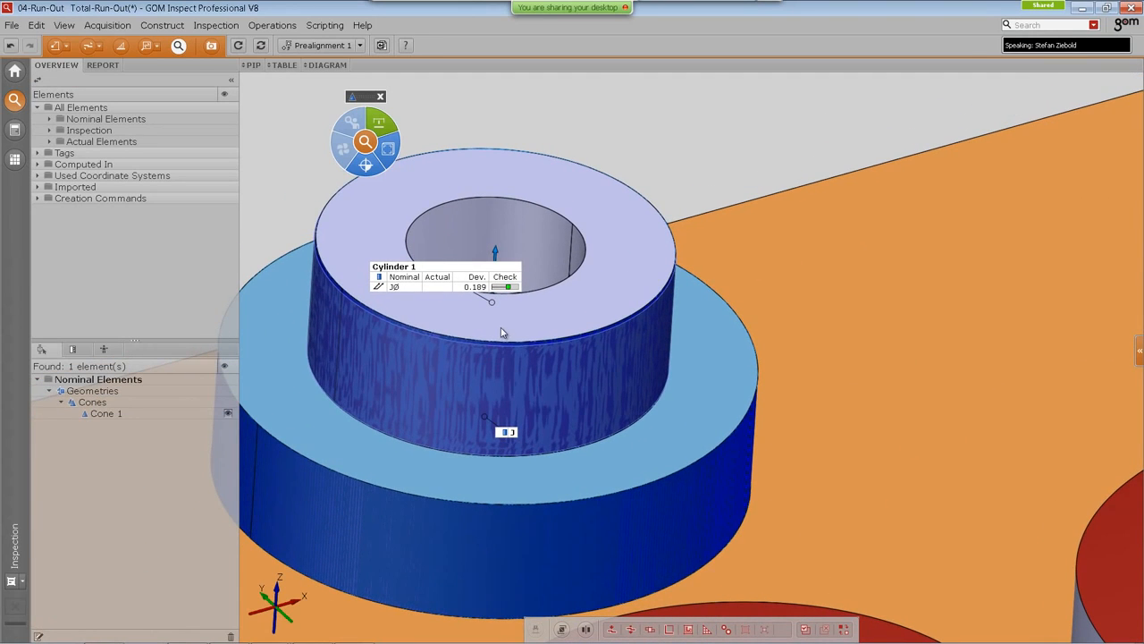
{"action": "left_click", "coordinate": [513, 360]}
{"action": "key", "text": "ctrl+h"}
{"action": "middle_click_drag", "start_coordinate": [543, 394], "coordinate": [566, 408]}
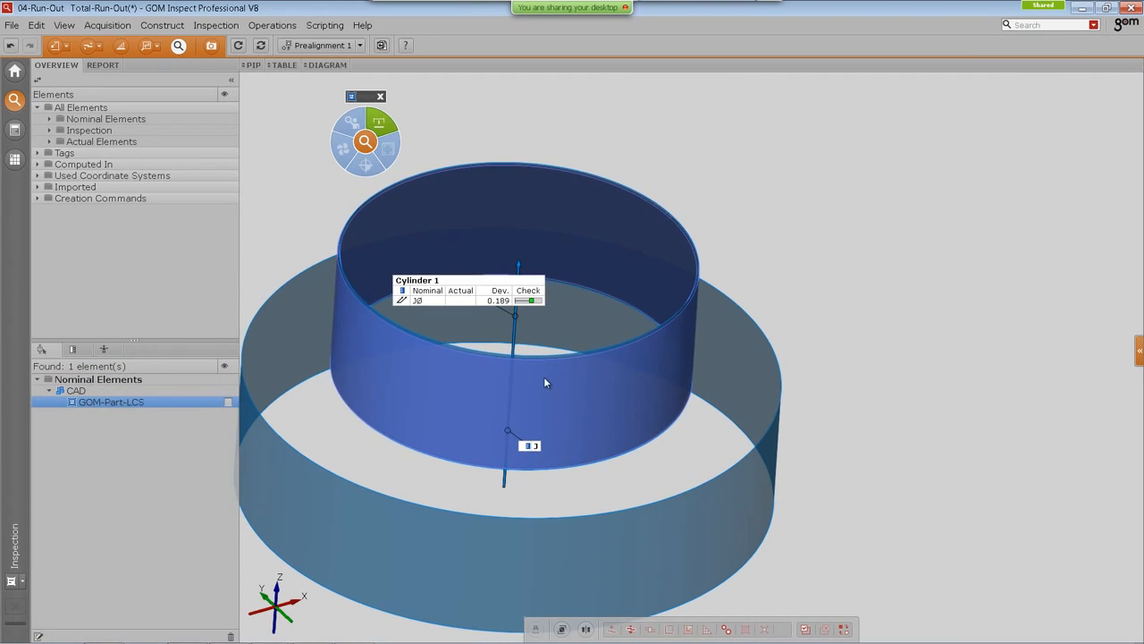
{"action": "left_click", "coordinate": [543, 376]}
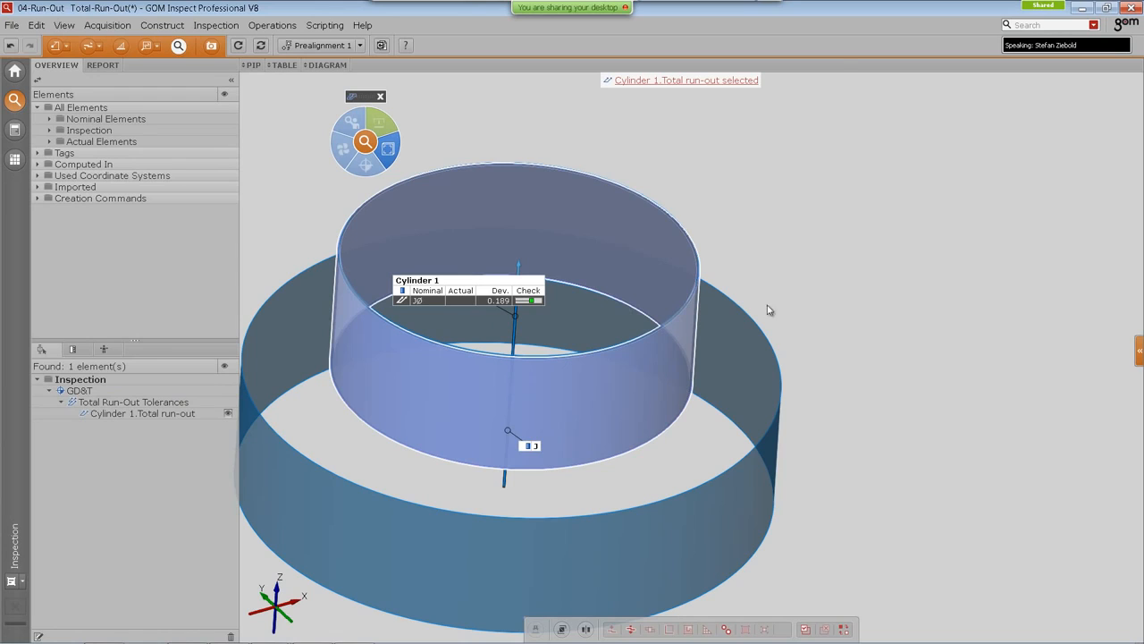
Step: Set the total run-out check's tolerance zone size to 1.4 mm in its properties
{"action": "left_click", "coordinate": [1140, 350]}
{"action": "left_click", "coordinate": [889, 570]}
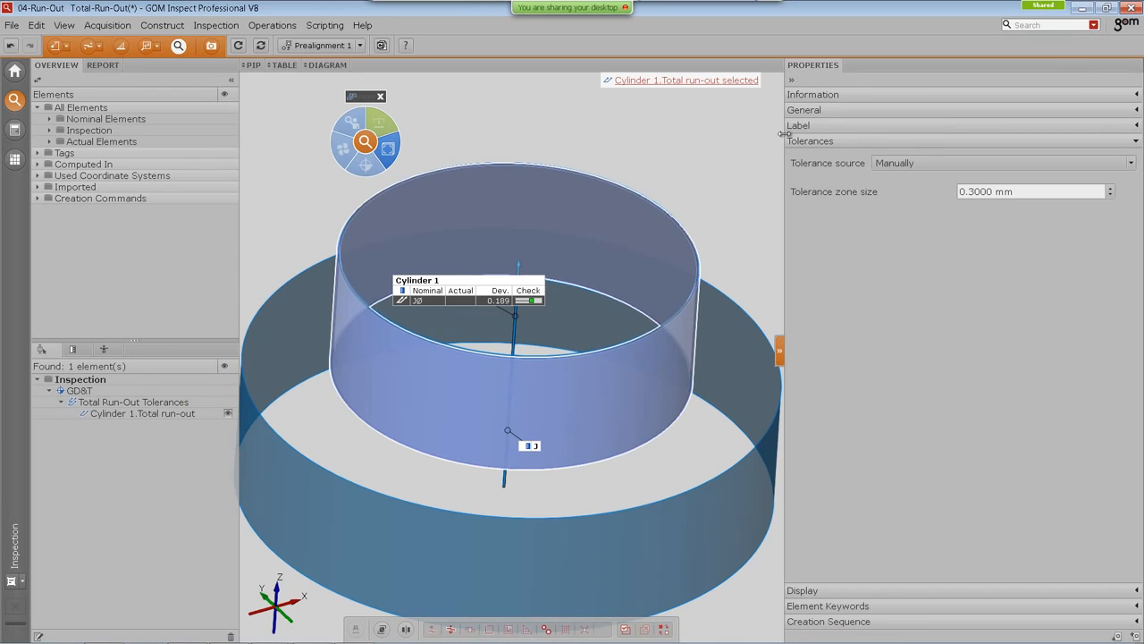
{"action": "left_click_drag", "start_coordinate": [785, 137], "coordinate": [854, 139]}
{"action": "scroll", "coordinate": [1043, 193], "scroll_direction": "up", "scroll_amount": 3}
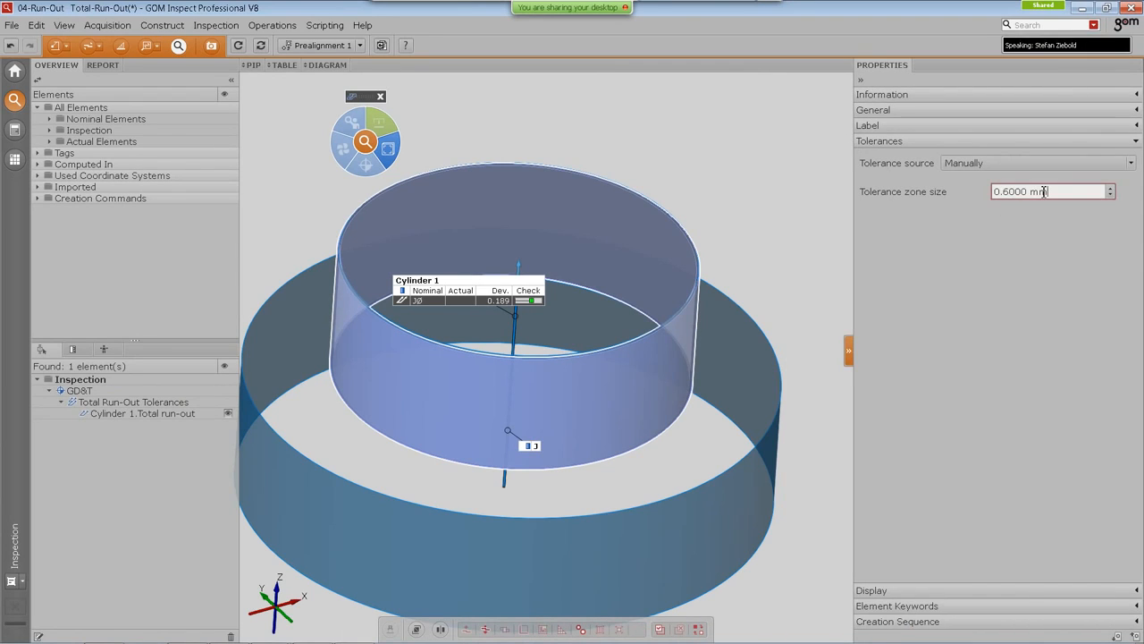
{"action": "scroll", "coordinate": [1043, 192], "scroll_direction": "up", "scroll_amount": 8}
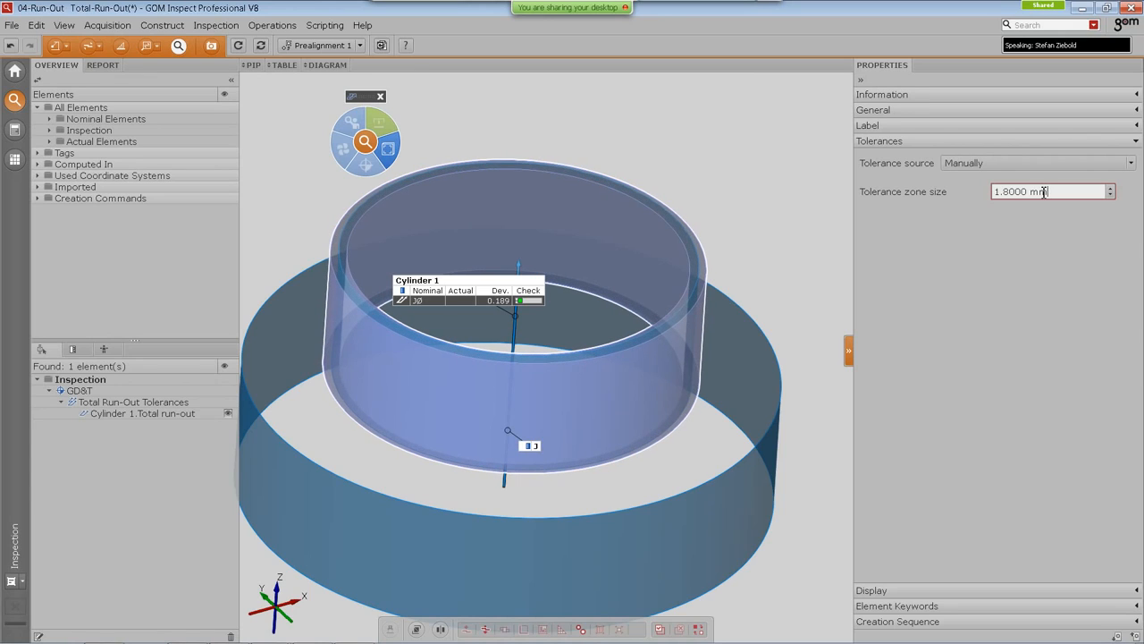
{"action": "scroll", "coordinate": [1043, 192], "scroll_direction": "up", "scroll_amount": 1}
{"action": "scroll", "coordinate": [1043, 192], "scroll_direction": "down", "scroll_amount": 1}
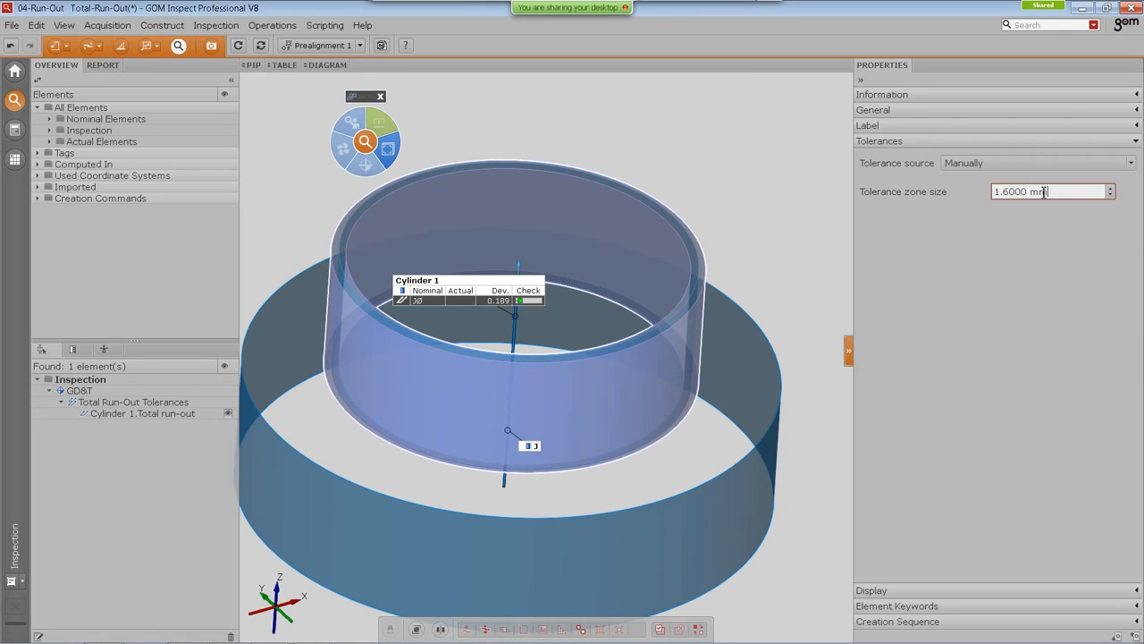
{"action": "scroll", "coordinate": [1043, 192], "scroll_direction": "down", "scroll_amount": 1}
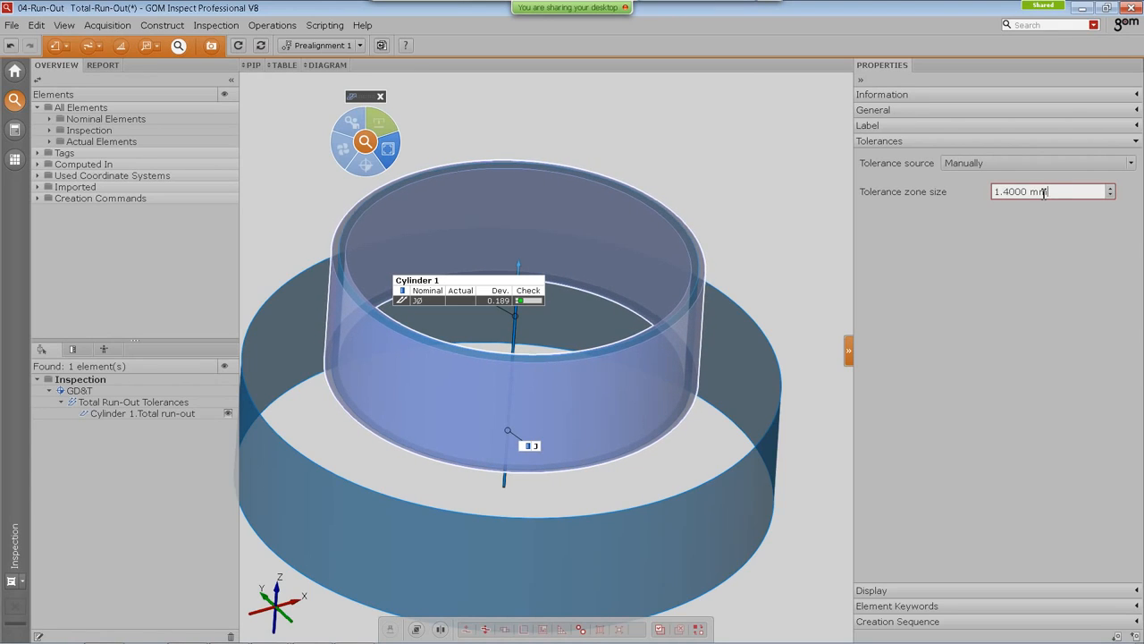
{"action": "scroll", "coordinate": [1043, 192], "scroll_direction": "down", "scroll_amount": 1}
{"action": "scroll", "coordinate": [1043, 192], "scroll_direction": "up", "scroll_amount": 1}
{"action": "scroll", "coordinate": [1043, 192], "scroll_direction": "down", "scroll_amount": 1}
{"action": "scroll", "coordinate": [1043, 192], "scroll_direction": "up", "scroll_amount": 1}
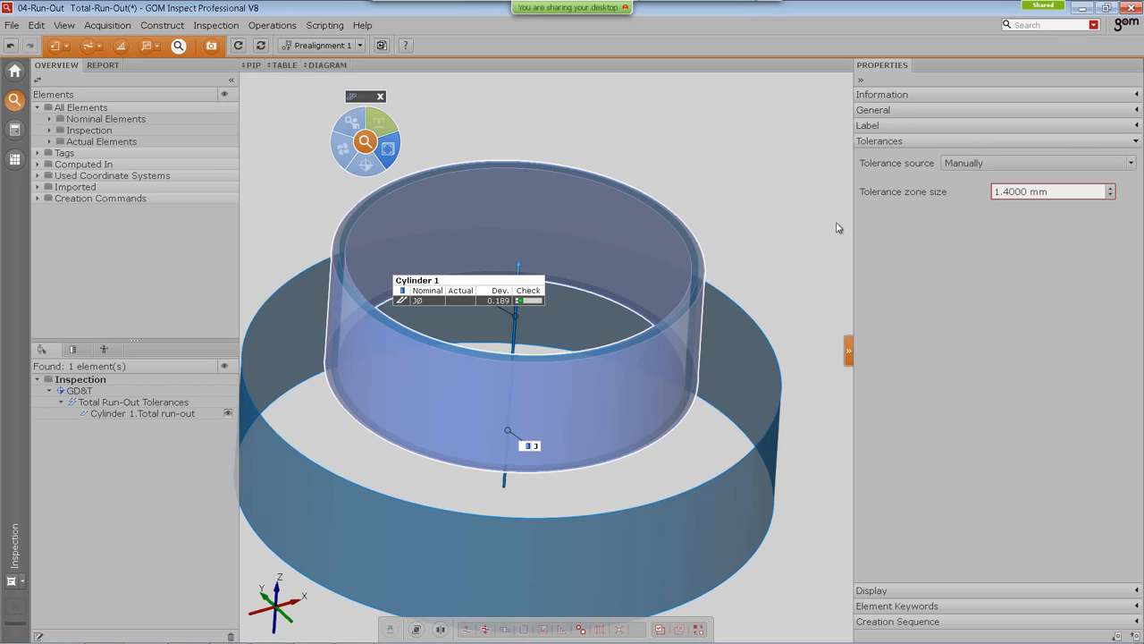
{"action": "scroll", "coordinate": [786, 322], "scroll_direction": "down", "scroll_amount": 3}
Step: Select the cone's run-out check
{"action": "middle_click_drag", "start_coordinate": [702, 271], "coordinate": [5, 411]}
{"action": "left_click", "coordinate": [684, 350]}
{"action": "scroll", "coordinate": [656, 272], "scroll_direction": "up", "scroll_amount": 2}
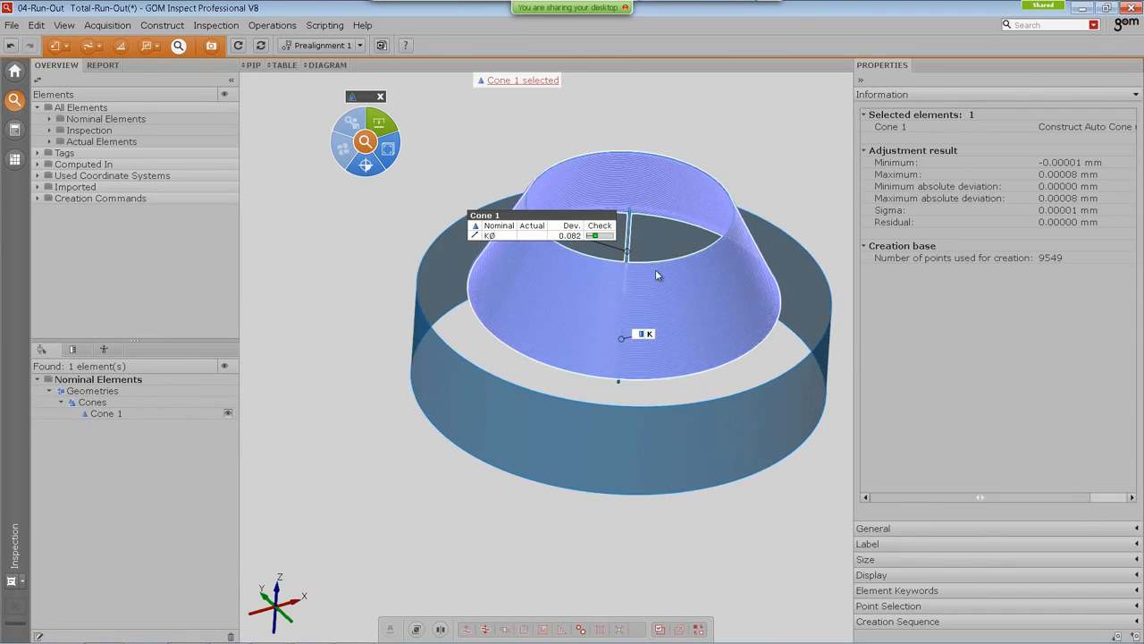
{"action": "scroll", "coordinate": [656, 272], "scroll_direction": "up", "scroll_amount": 8}
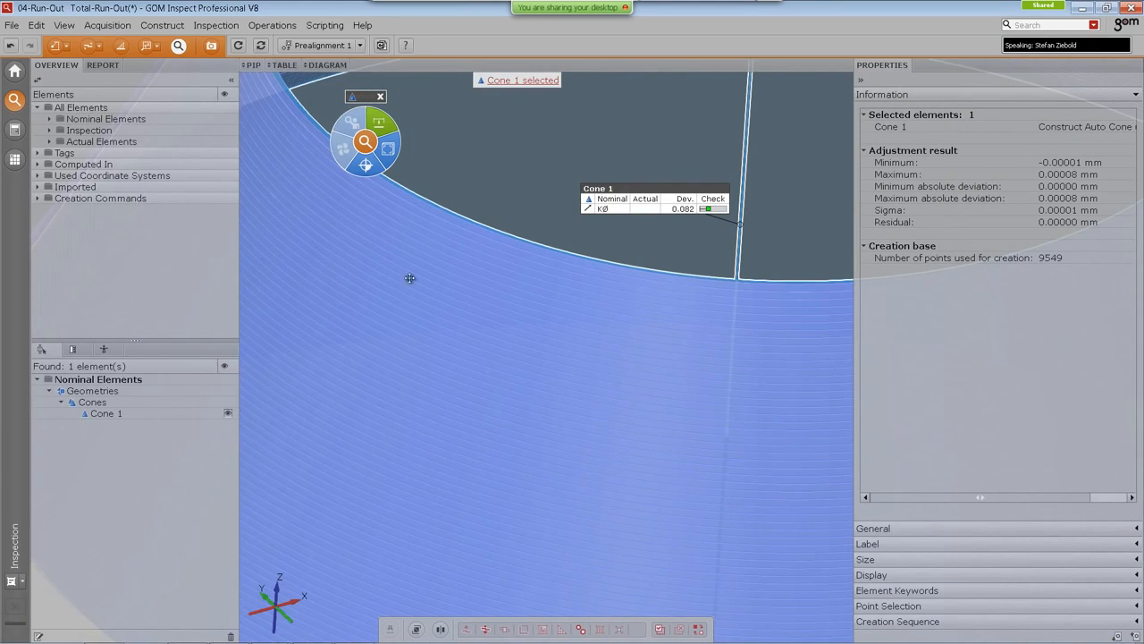
{"action": "left_click_drag", "start_coordinate": [410, 278], "coordinate": [562, 401]}
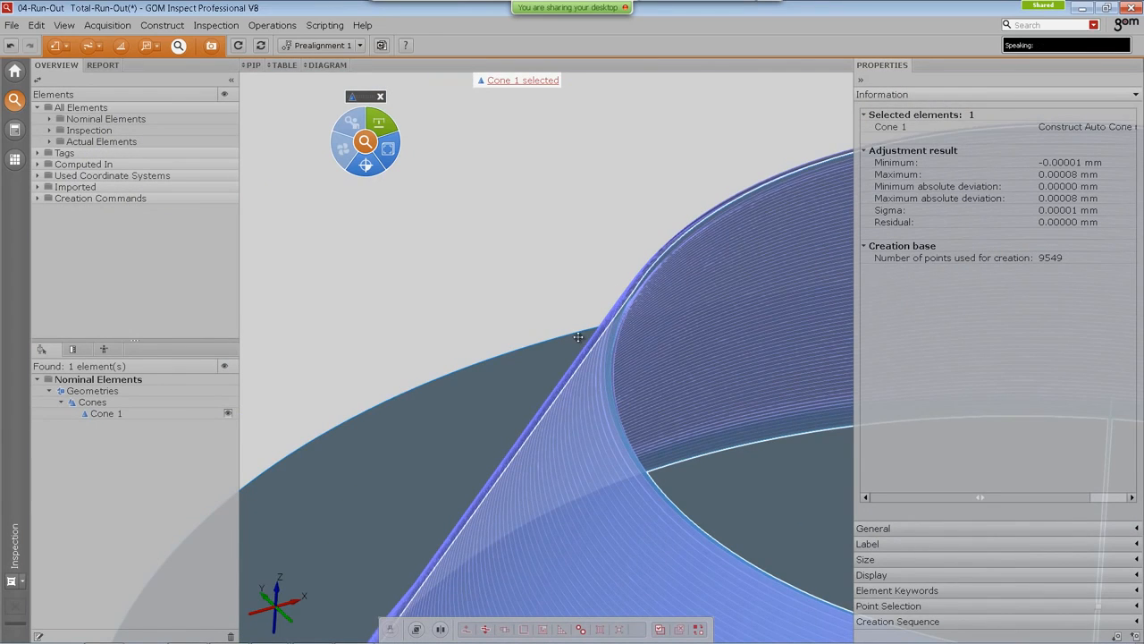
{"action": "middle_click_drag", "start_coordinate": [578, 333], "coordinate": [540, 280]}
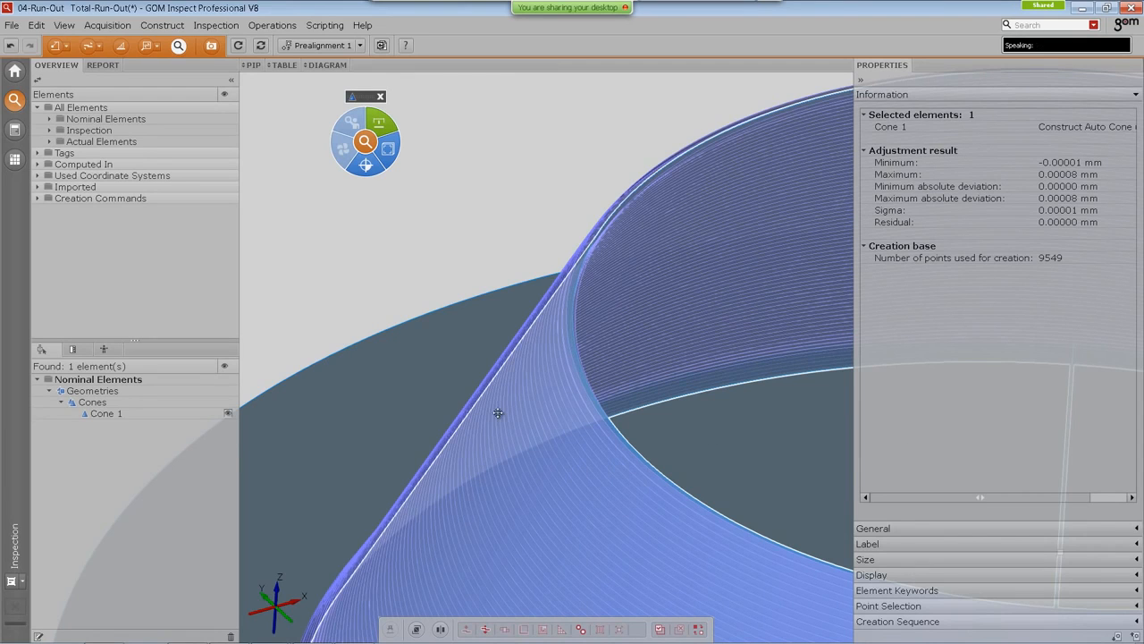
{"action": "scroll", "coordinate": [709, 535], "scroll_direction": "down", "scroll_amount": 5}
{"action": "left_click", "coordinate": [573, 407]}
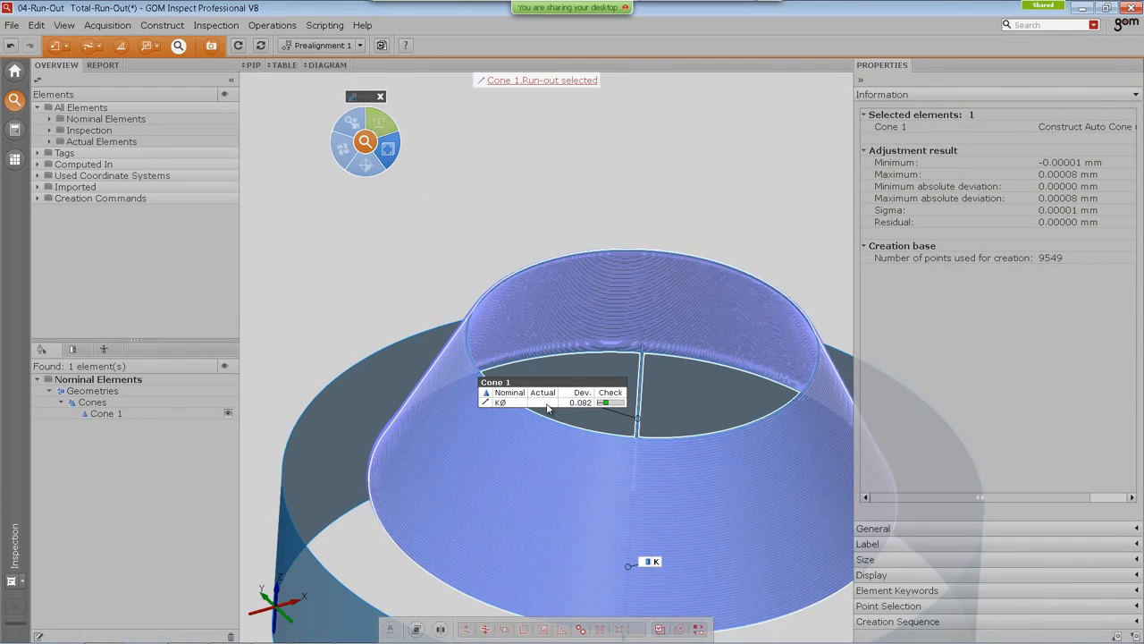
Step: Set the cone run-out check's tolerance zone size to 1.5 mm
{"action": "scroll", "coordinate": [456, 371], "scroll_direction": "up", "scroll_amount": 4}
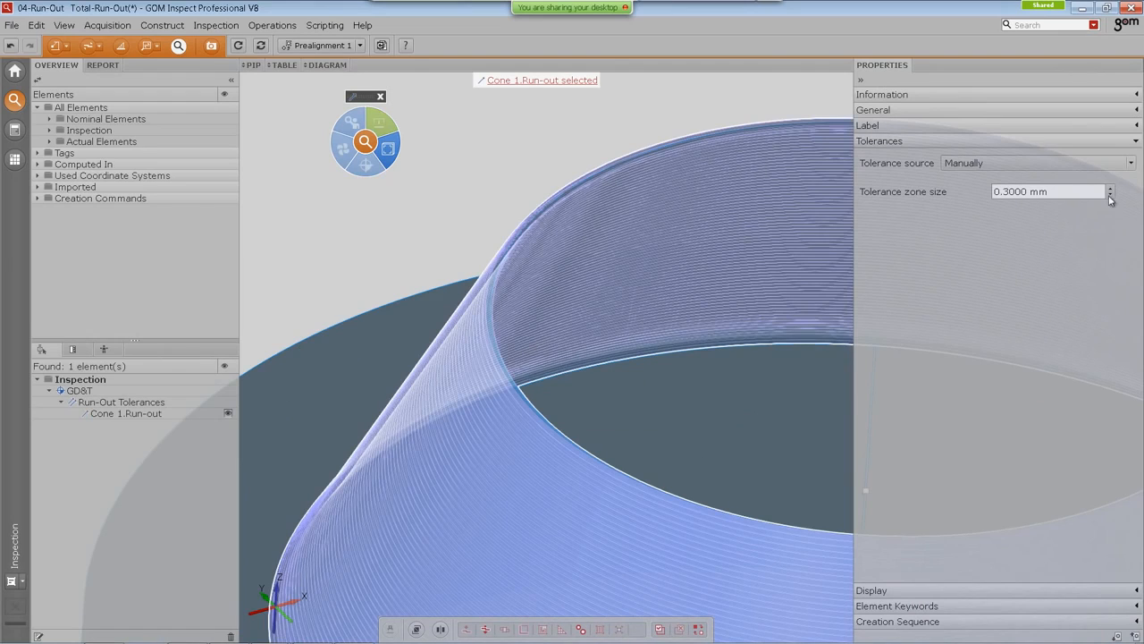
{"action": "scroll", "coordinate": [1039, 188], "scroll_direction": "up", "scroll_amount": 2}
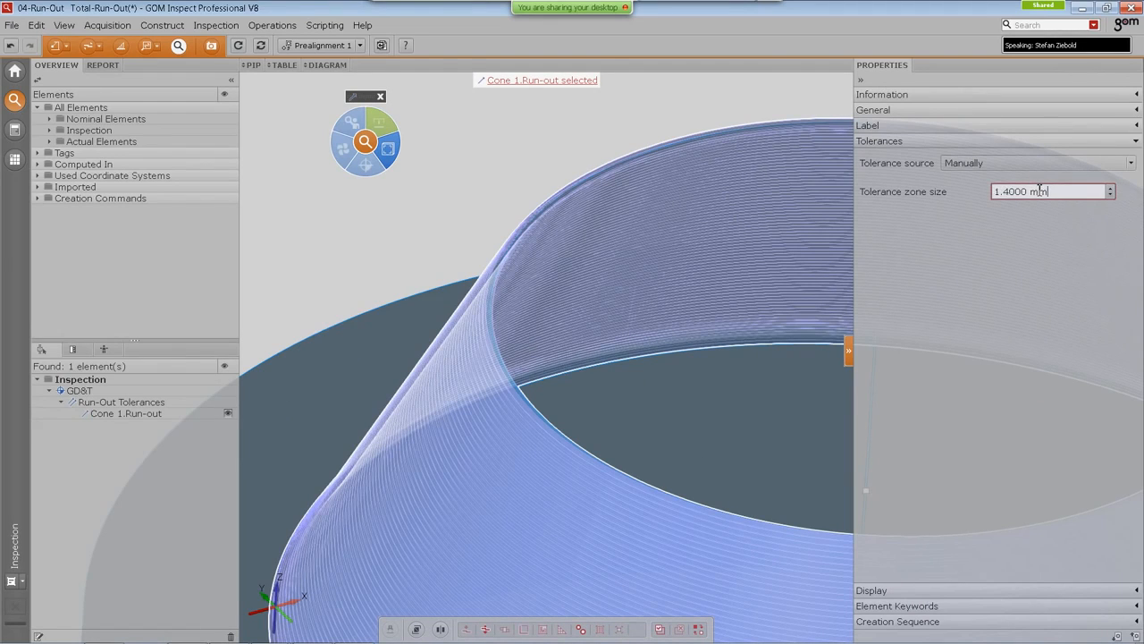
{"action": "scroll", "coordinate": [1039, 189], "scroll_direction": "up", "scroll_amount": 1}
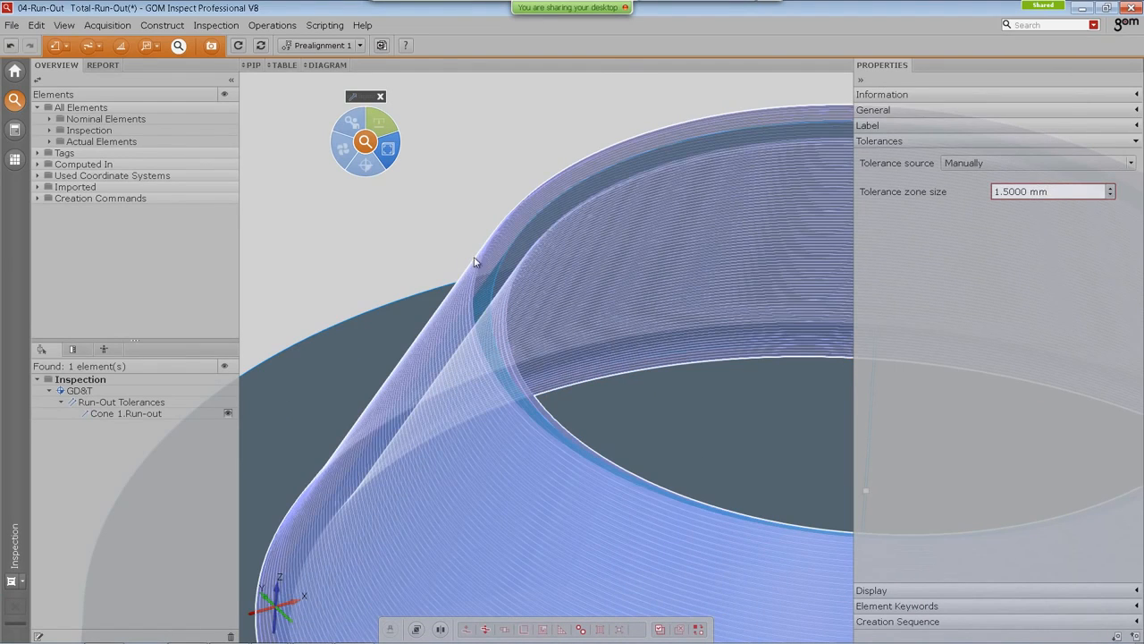
{"action": "scroll", "coordinate": [501, 298], "scroll_direction": "up", "scroll_amount": 5}
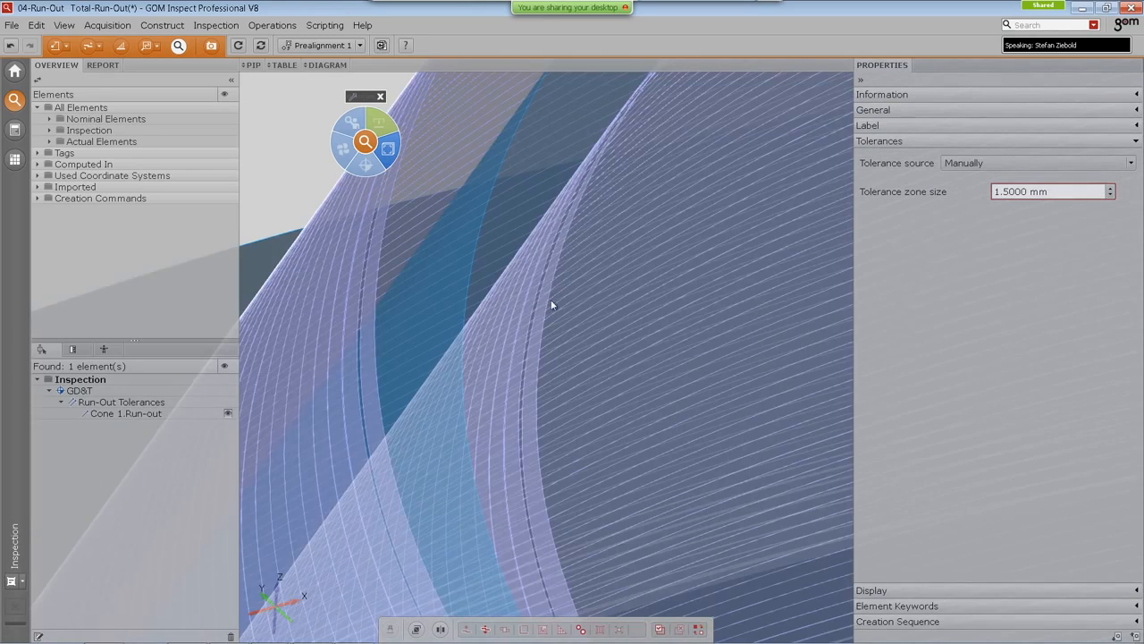
{"action": "scroll", "coordinate": [572, 277], "scroll_direction": "up", "scroll_amount": 2}
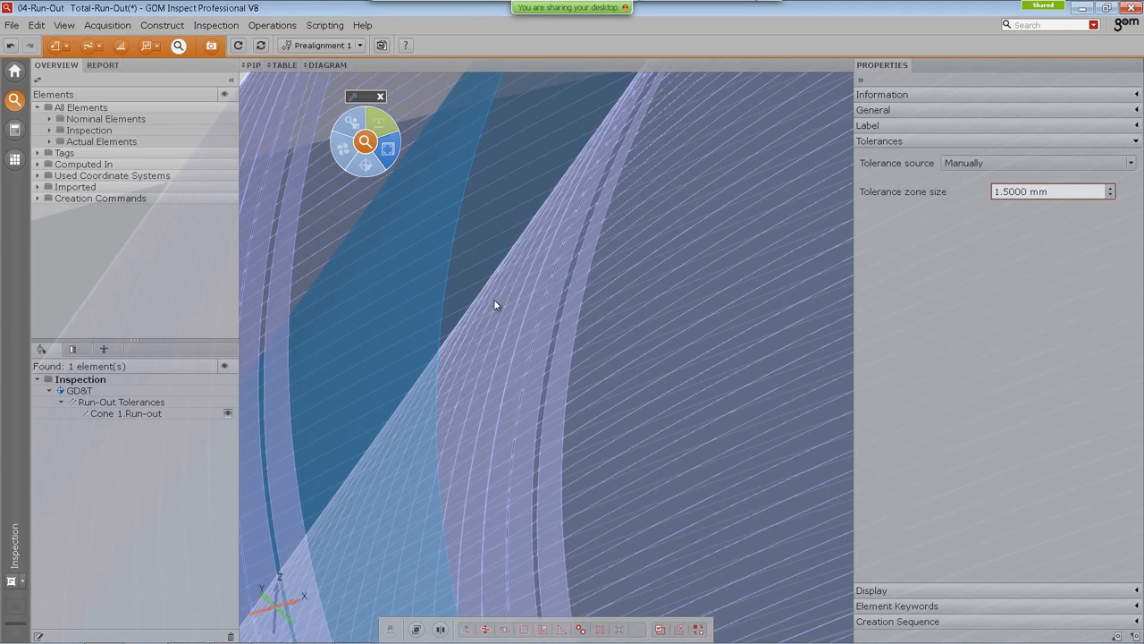
{"action": "scroll", "coordinate": [495, 302], "scroll_direction": "down", "scroll_amount": 3}
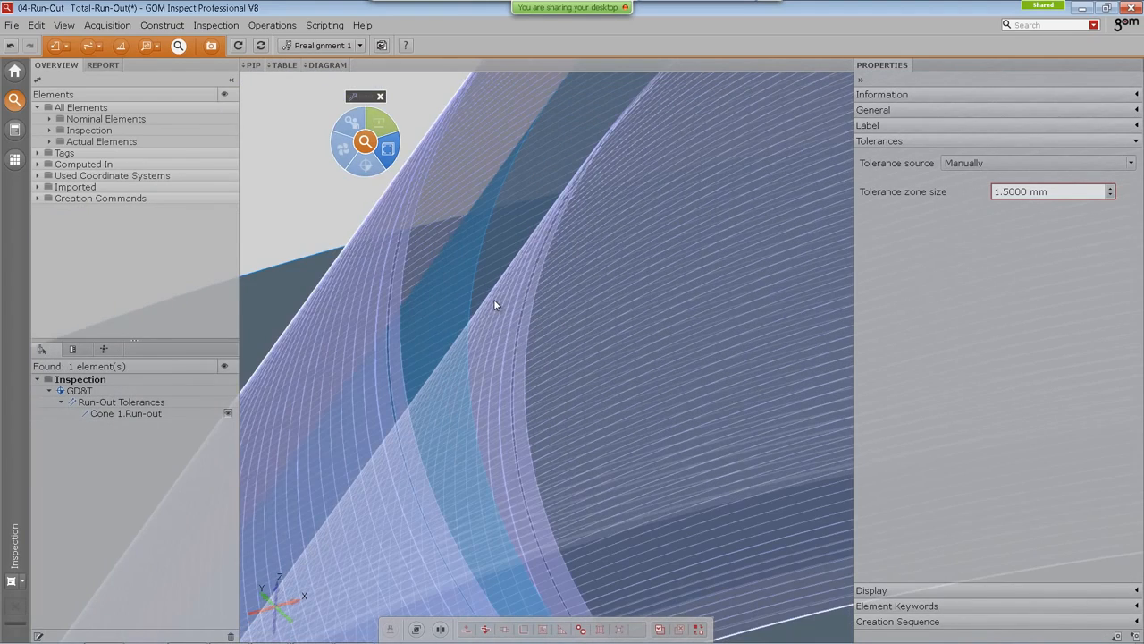
Step: Turn on the color deviation representation for both the cylinder's total run-out and the cone's run-out checks
{"action": "scroll", "coordinate": [495, 300], "scroll_direction": "down", "scroll_amount": 5}
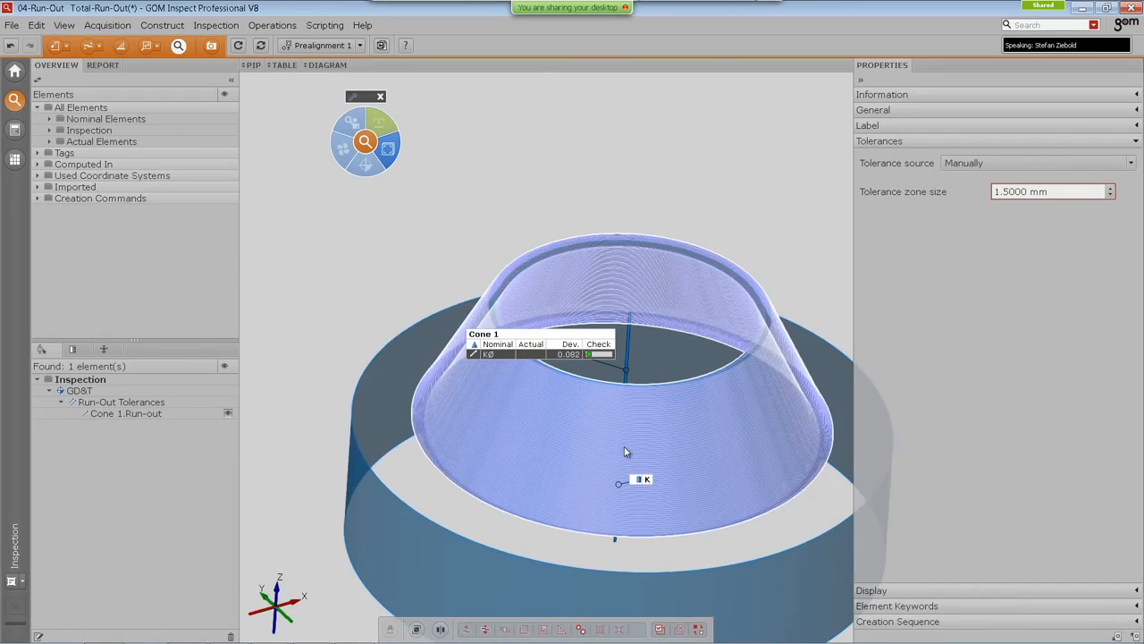
{"action": "scroll", "coordinate": [623, 449], "scroll_direction": "down", "scroll_amount": 3}
{"action": "left_click", "coordinate": [861, 79]}
{"action": "mouse_move", "coordinate": [658, 495]}
{"action": "right_mouse_down"}
{"action": "mouse_move", "coordinate": [750, 339]}
{"action": "mouse_move", "coordinate": [758, 349]}
{"action": "right_mouse_up"}
{"action": "mouse_move", "coordinate": [629, 431]}
{"action": "right_mouse_down"}
{"action": "mouse_move", "coordinate": [725, 379]}
{"action": "mouse_move", "coordinate": [827, 355]}
{"action": "right_mouse_up"}
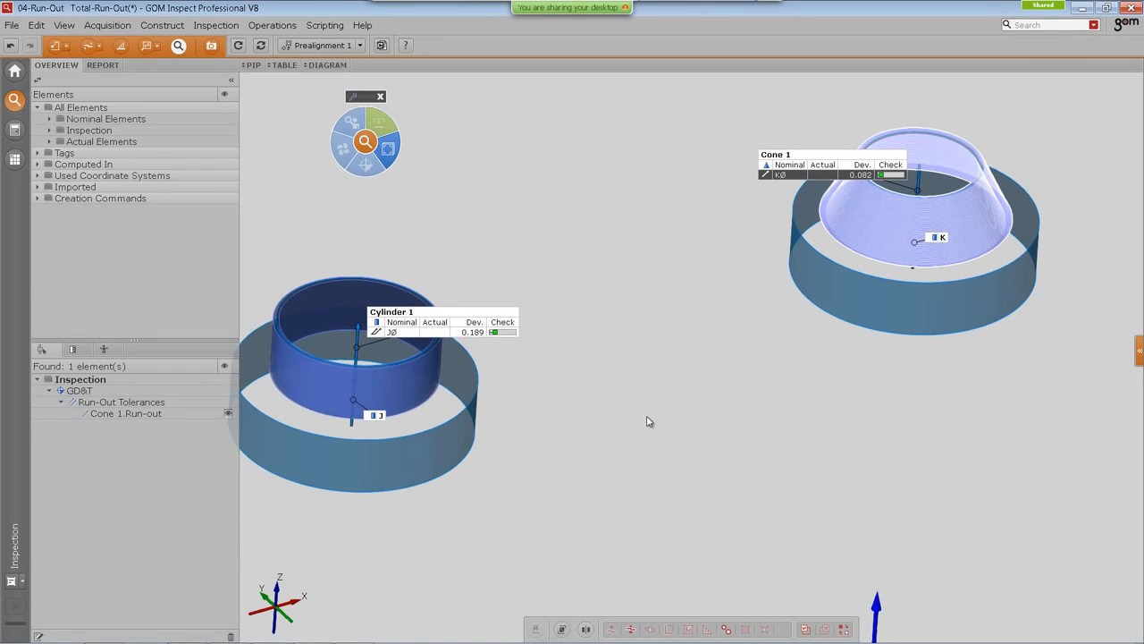
{"action": "right_click_drag", "start_coordinate": [649, 421], "coordinate": [681, 426]}
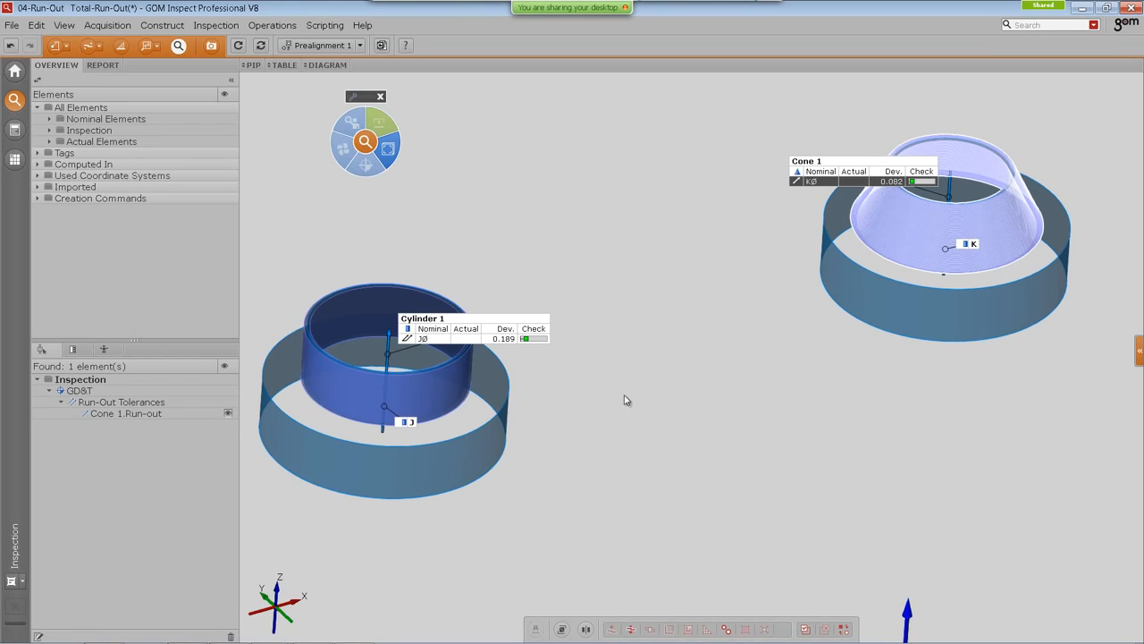
{"action": "left_click", "coordinate": [458, 346]}
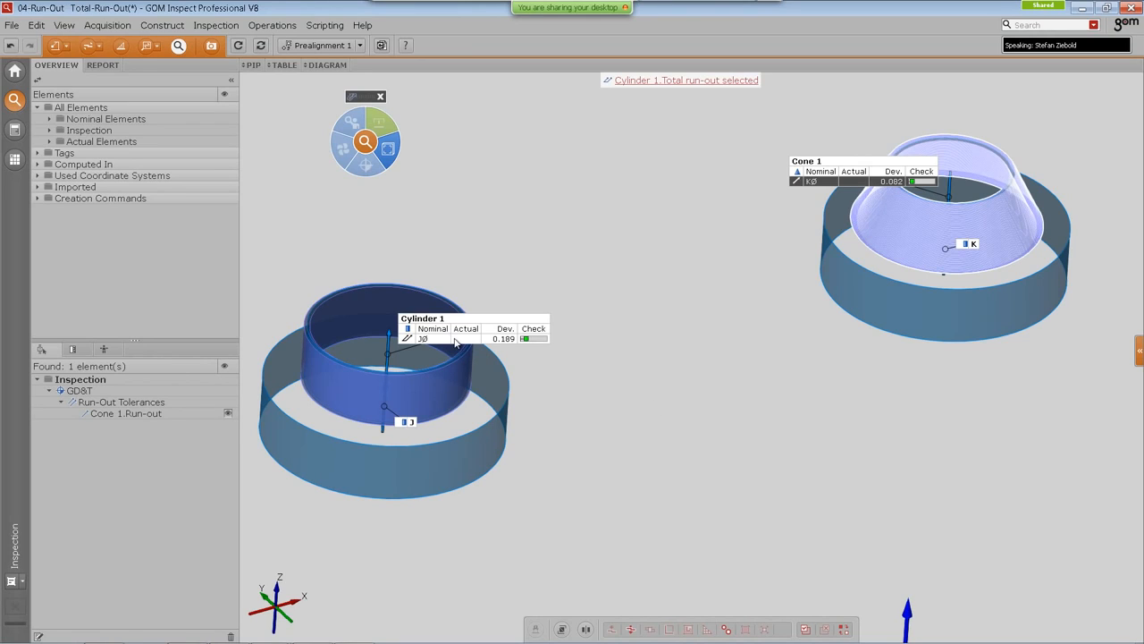
{"action": "left_click", "coordinate": [858, 183], "text": "ctrl"}
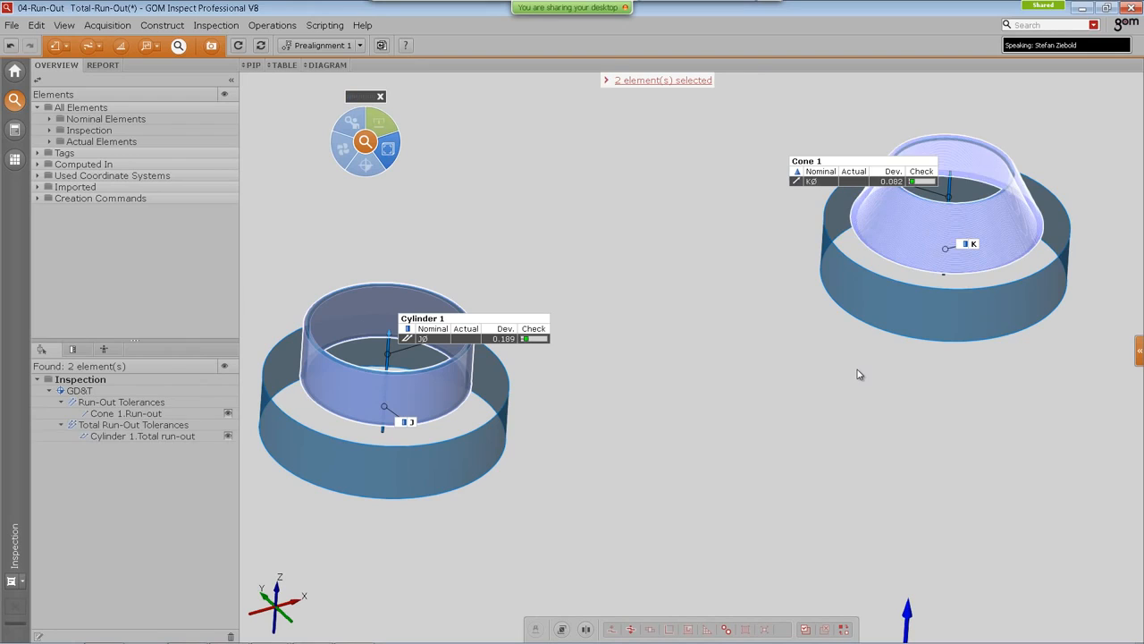
{"action": "key", "text": "F3"}
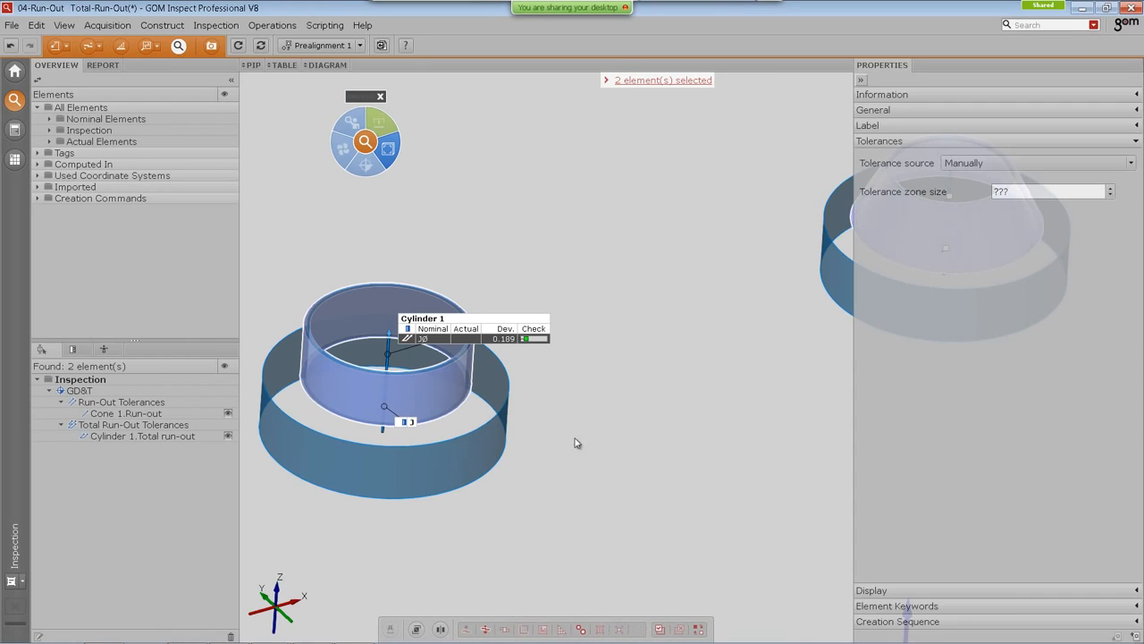
{"action": "left_click", "coordinate": [943, 591]}
{"action": "left_click", "coordinate": [881, 236]}
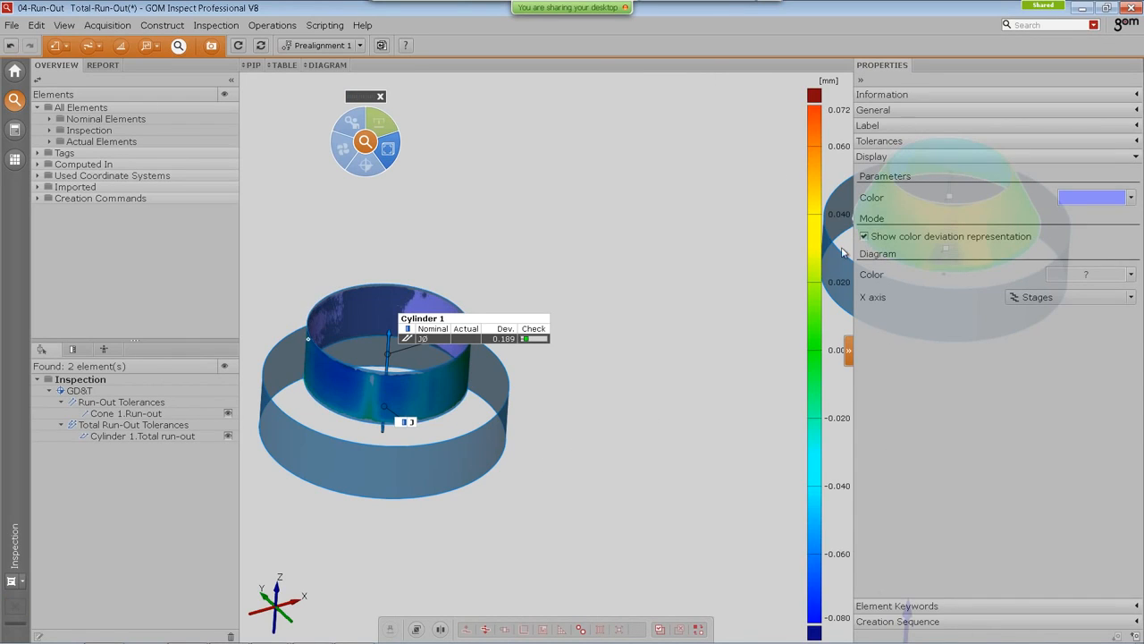
{"action": "left_click", "coordinate": [859, 79]}
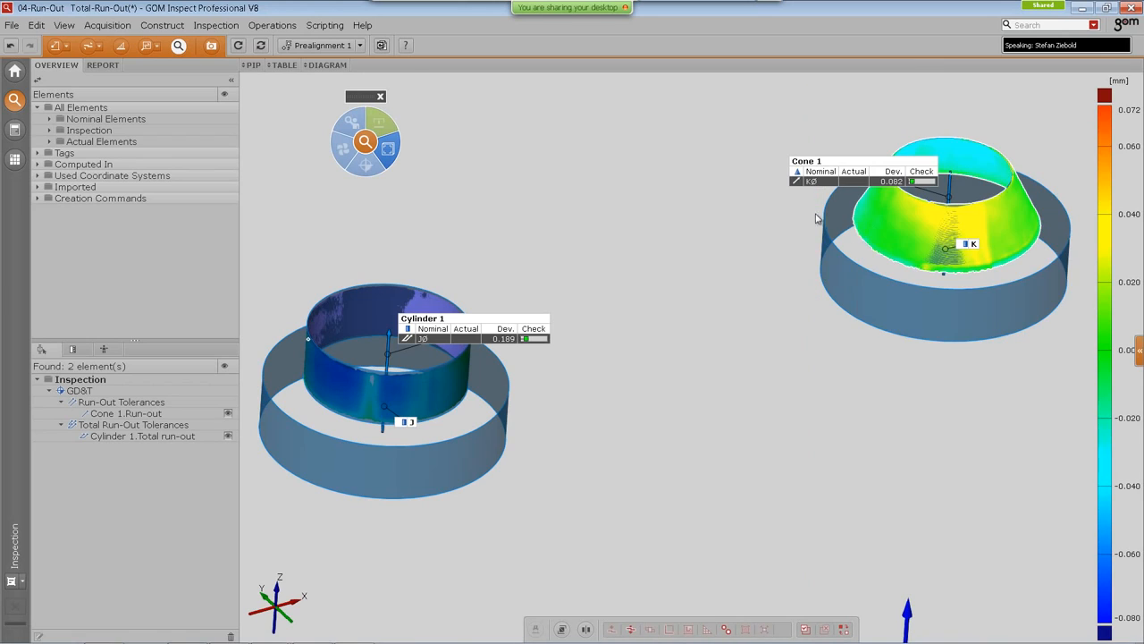
Step: Hide the Cone 1 and Cylinder 1 nominal element labels in the 3D view
{"action": "left_click", "coordinate": [847, 164]}
{"action": "key", "text": "ctrl+h"}
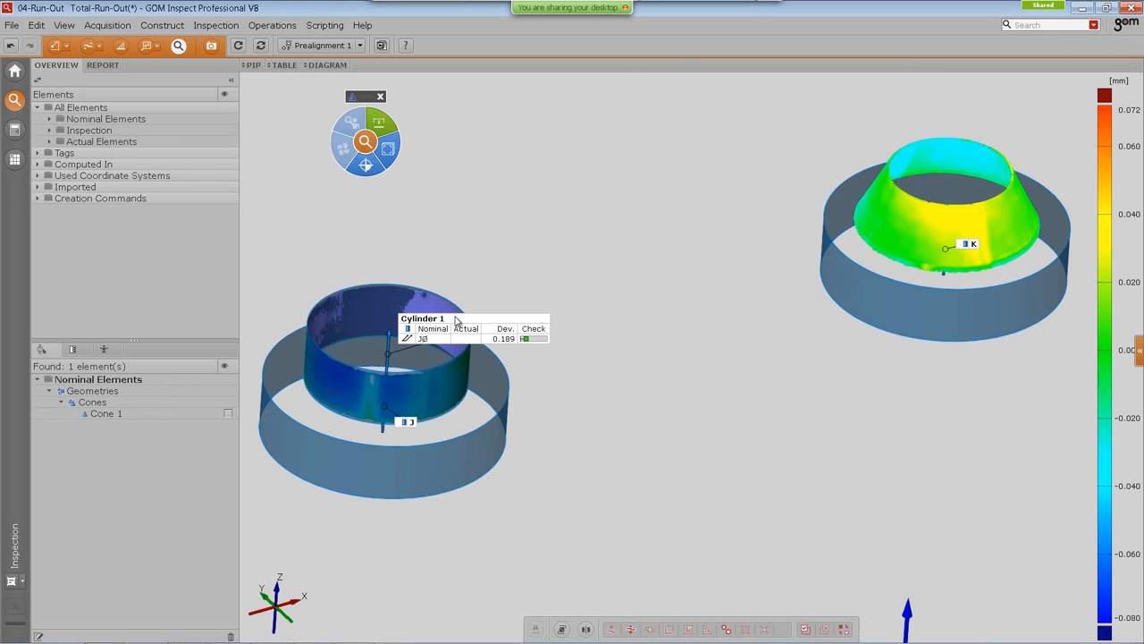
{"action": "left_click", "coordinate": [456, 320]}
{"action": "left_click_drag", "start_coordinate": [488, 408], "coordinate": [747, 263]}
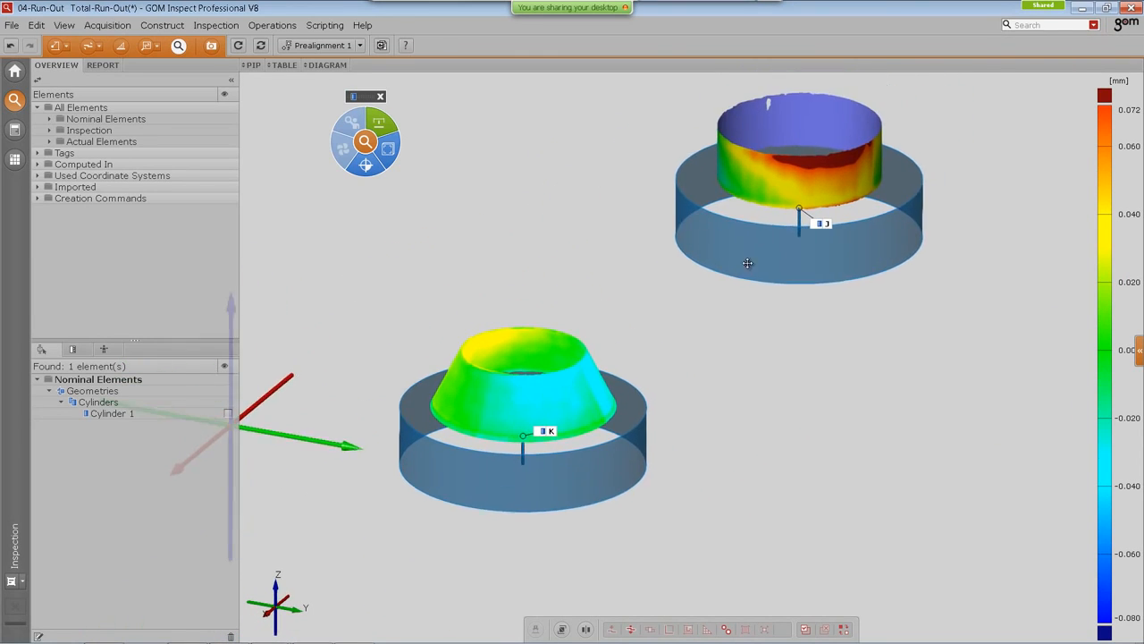
{"action": "right_click_drag", "start_coordinate": [748, 263], "coordinate": [723, 299]}
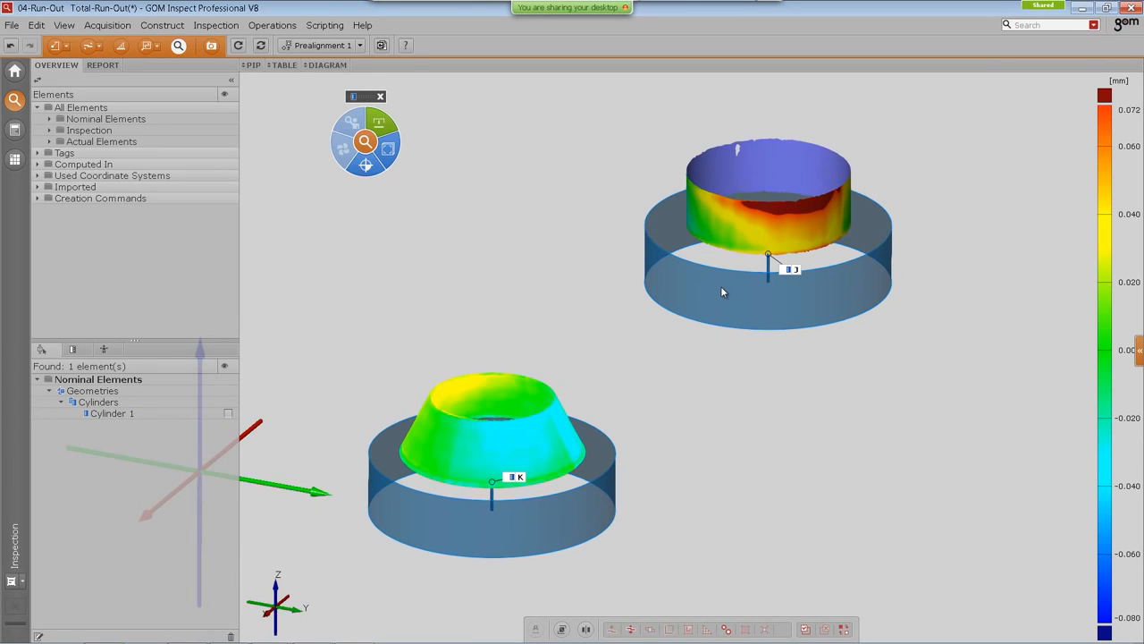
{"action": "left_click", "coordinate": [586, 291]}
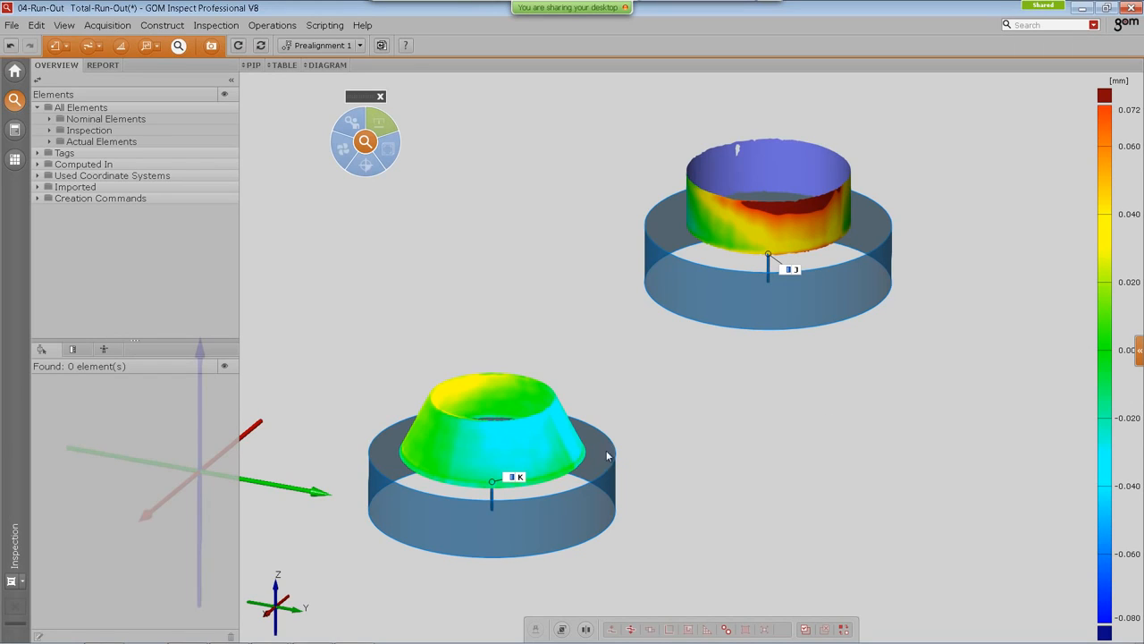
Step: Hide the cone's run-out check so only the cylinder's total run-out colors are shown
{"action": "left_click", "coordinate": [490, 461]}
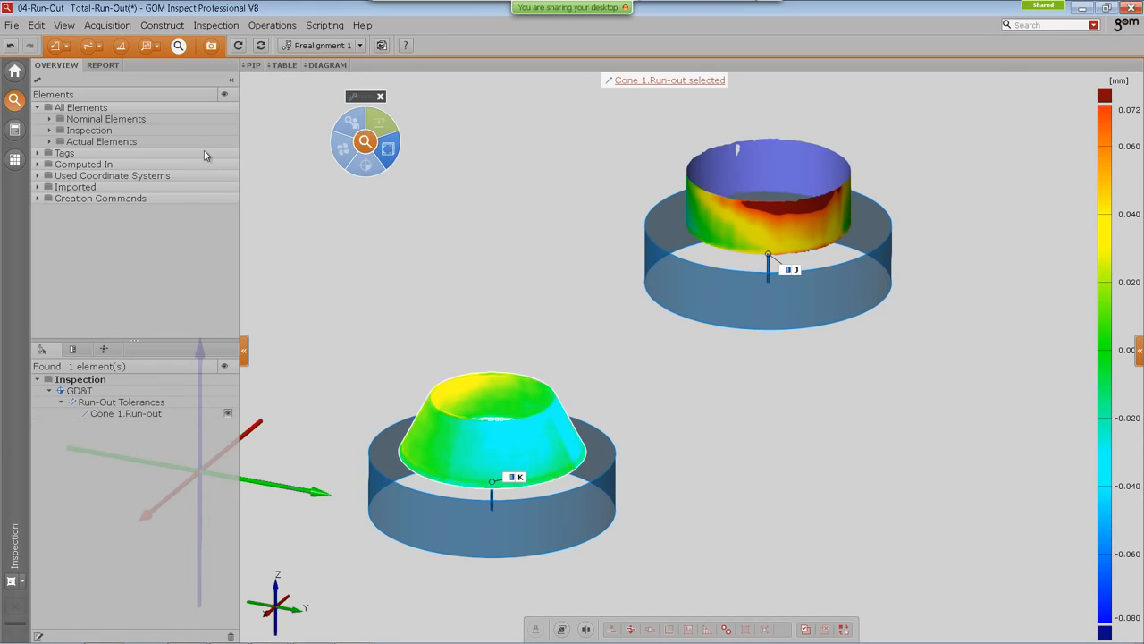
{"action": "left_click", "coordinate": [37, 80]}
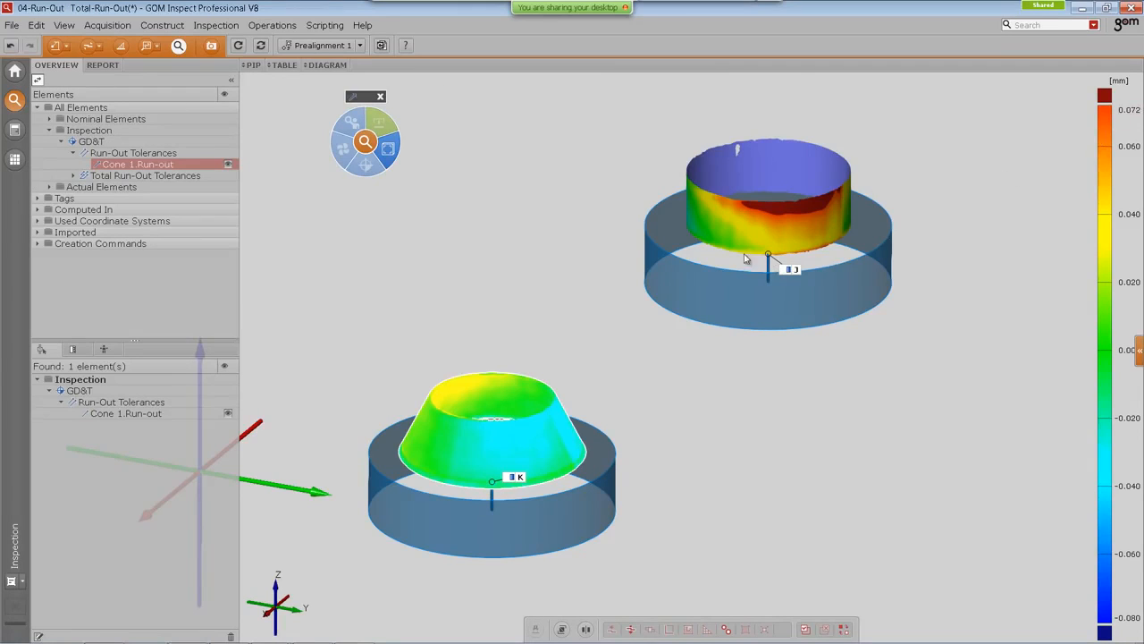
{"action": "left_click", "coordinate": [228, 164]}
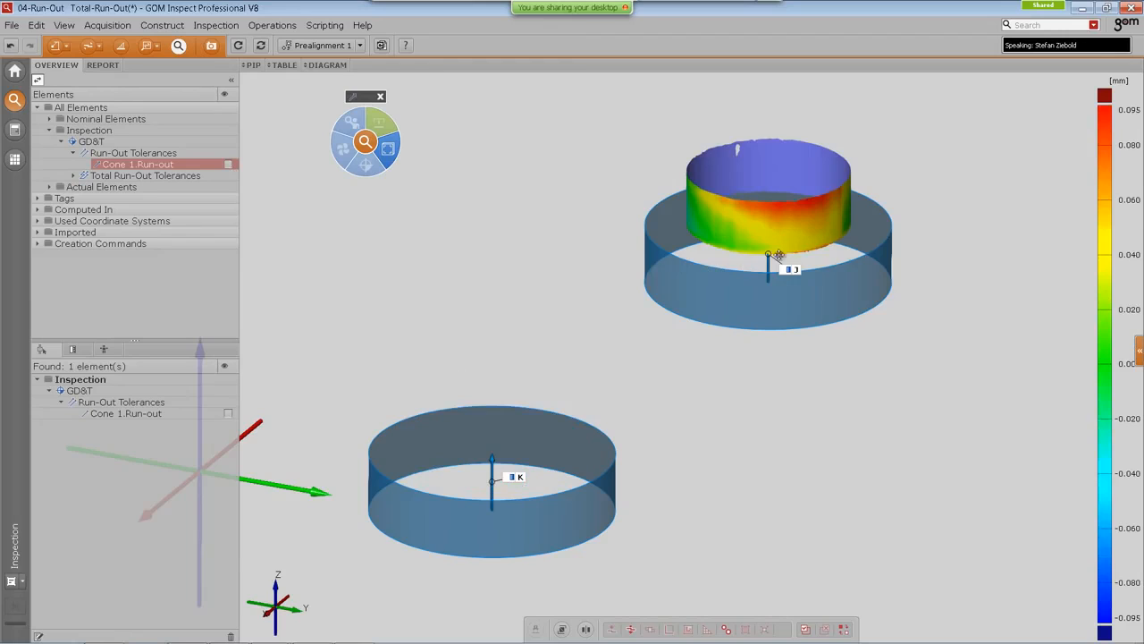
Step: Set the color legend's upper limit to 0.1 mm for the cylinder's total run-out
{"action": "left_click_drag", "start_coordinate": [780, 252], "coordinate": [740, 311]}
{"action": "double_click", "coordinate": [1128, 110]}
{"action": "left_click", "coordinate": [1093, 115]}
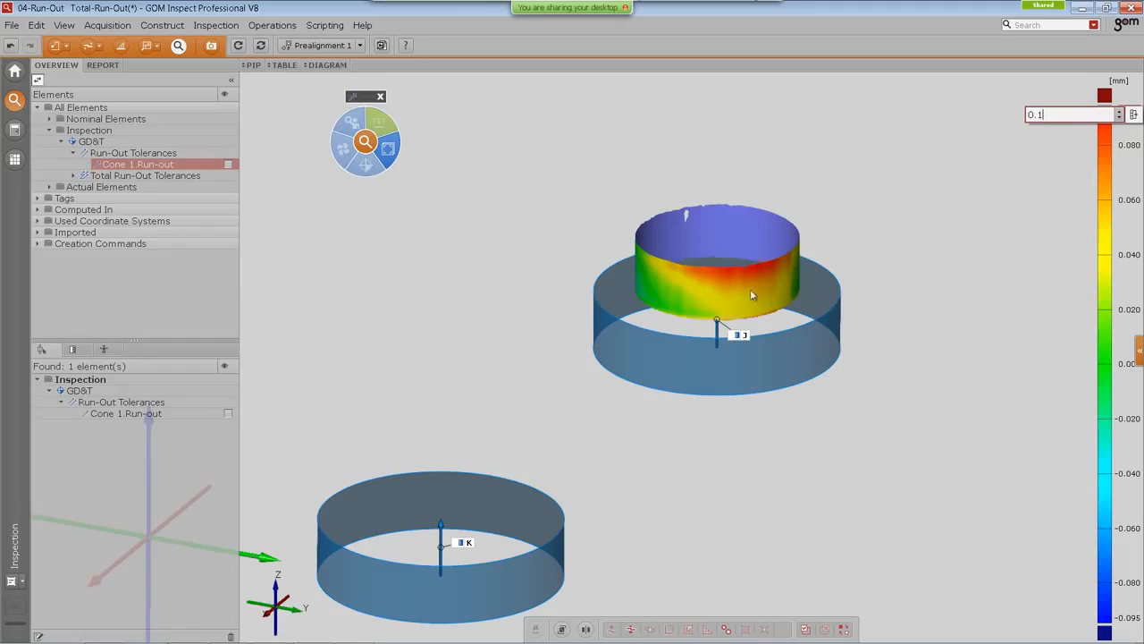
{"action": "left_click", "coordinate": [1045, 332]}
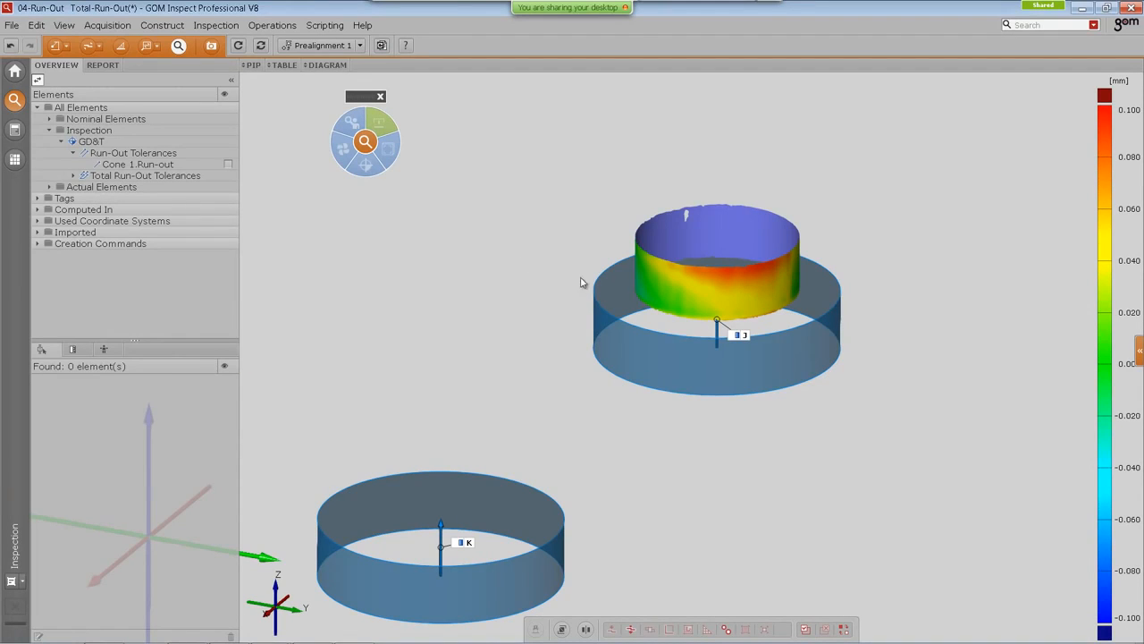
Step: Show the cone's run-out check again and hide the cylinder's total run-out check
{"action": "left_click", "coordinate": [229, 165]}
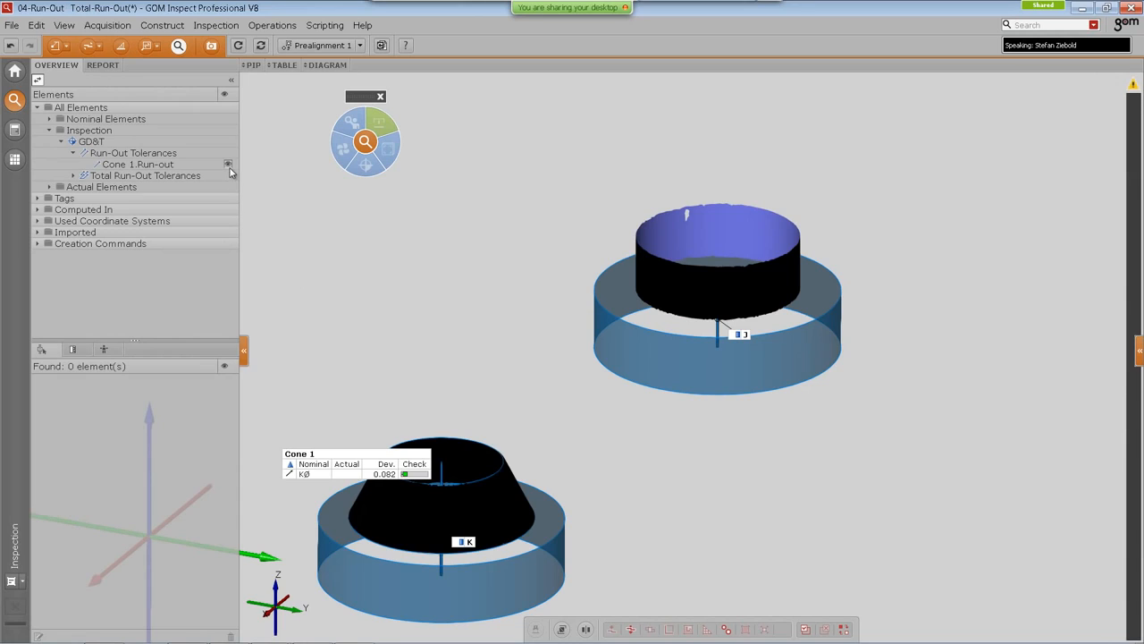
{"action": "left_click", "coordinate": [229, 165]}
{"action": "left_click", "coordinate": [74, 175]}
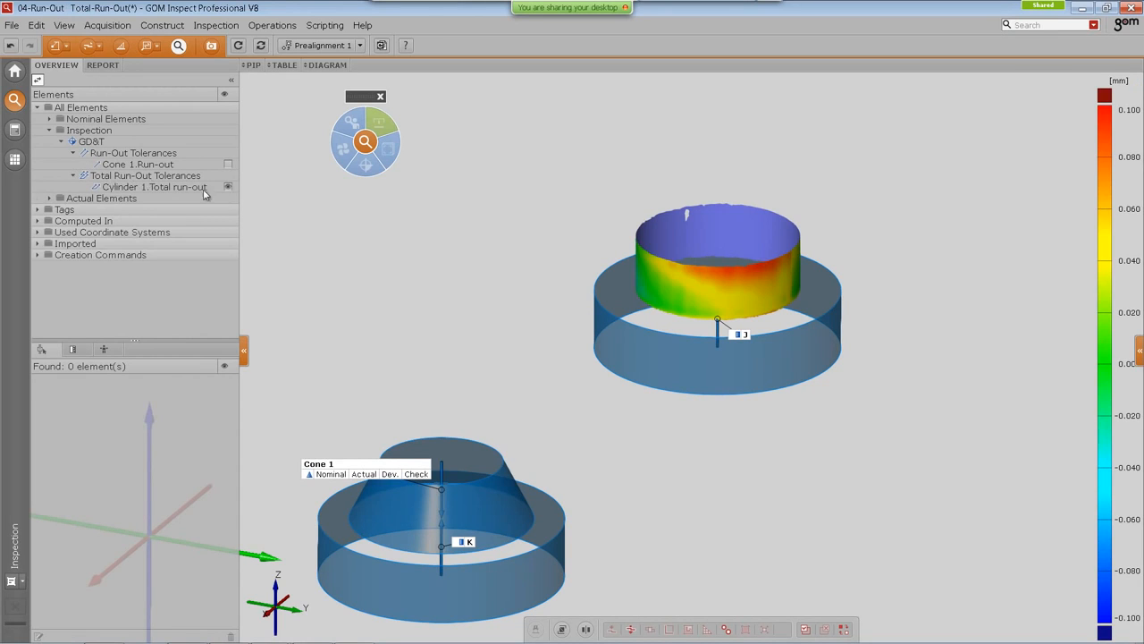
{"action": "left_click", "coordinate": [229, 188]}
{"action": "left_click", "coordinate": [228, 165]}
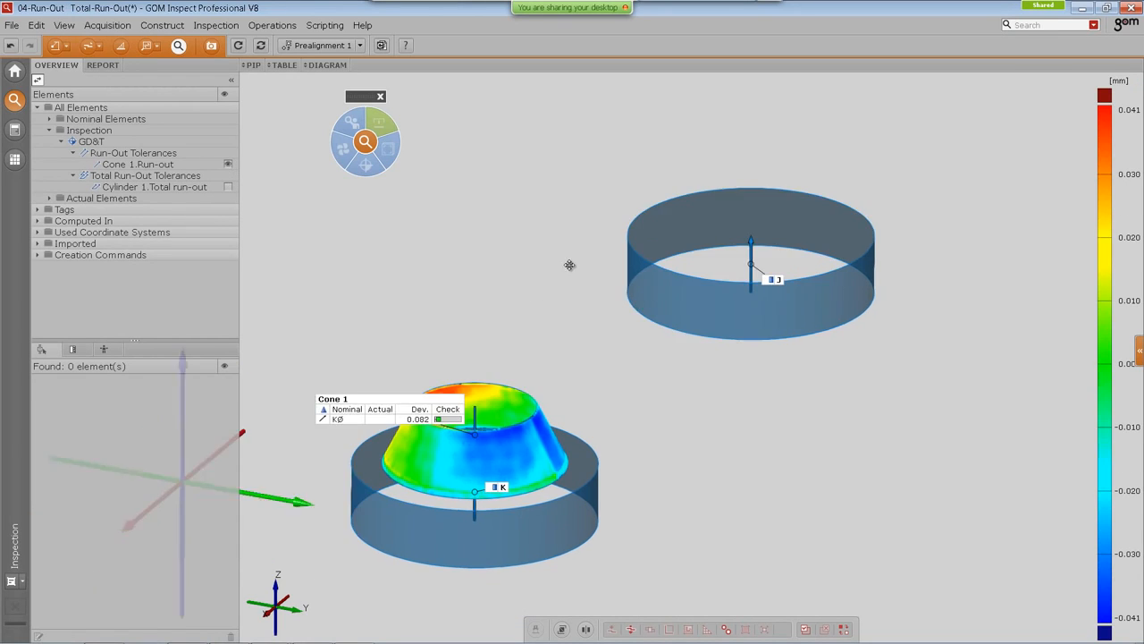
Step: Set the color legend's upper limit to 0.05 mm for the cone's run-out
{"action": "left_click", "coordinate": [420, 368]}
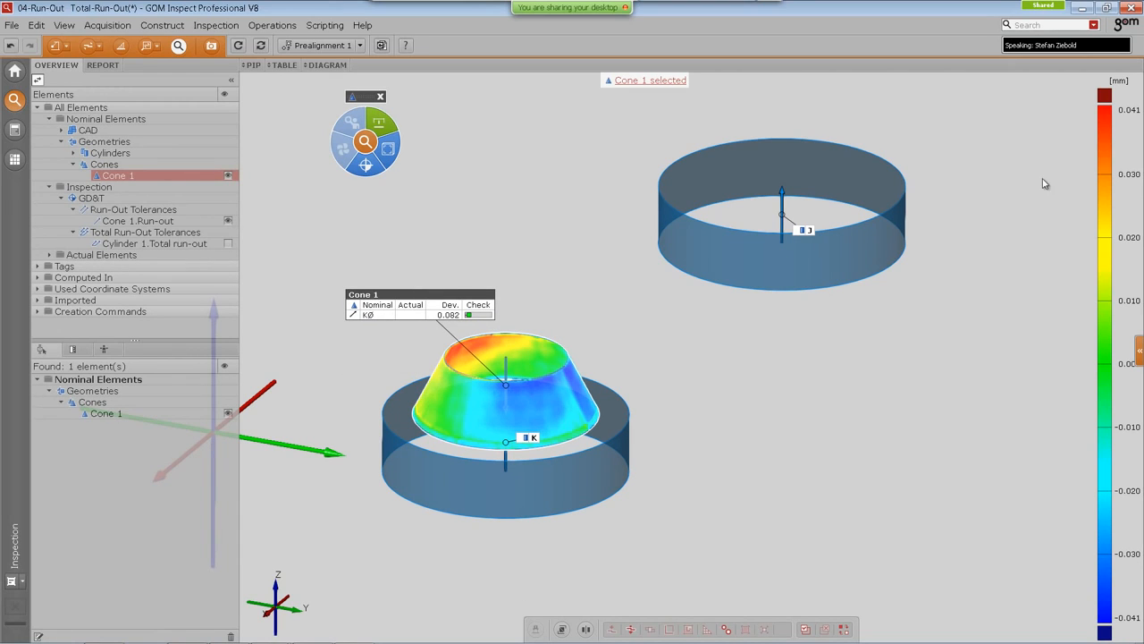
{"action": "double_click", "coordinate": [1132, 111]}
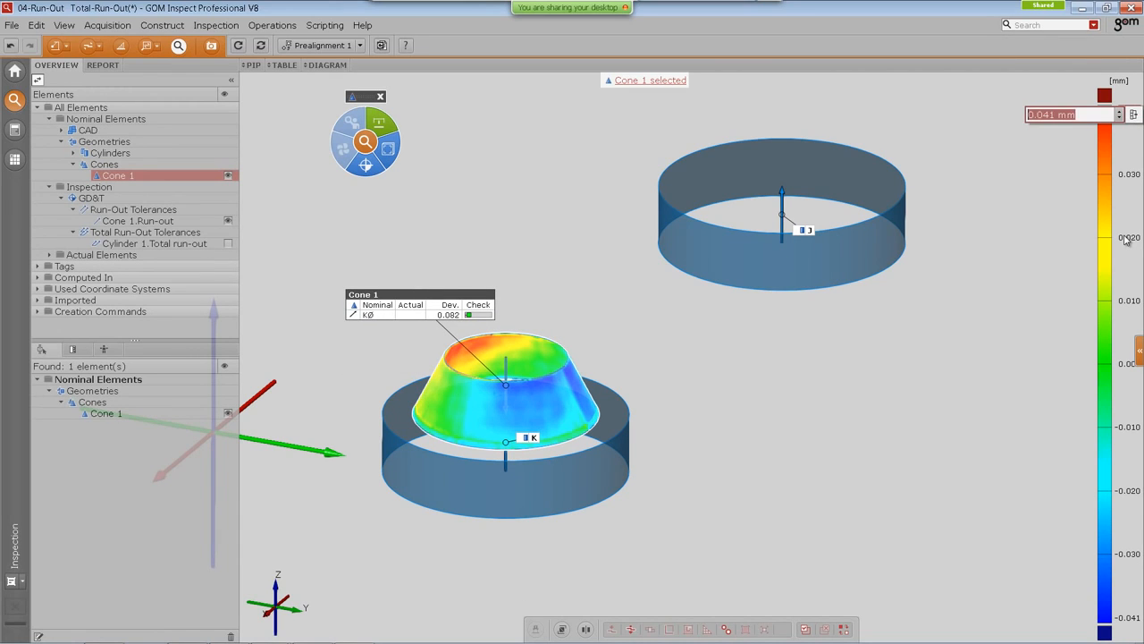
{"action": "type", "text": "0.05"}
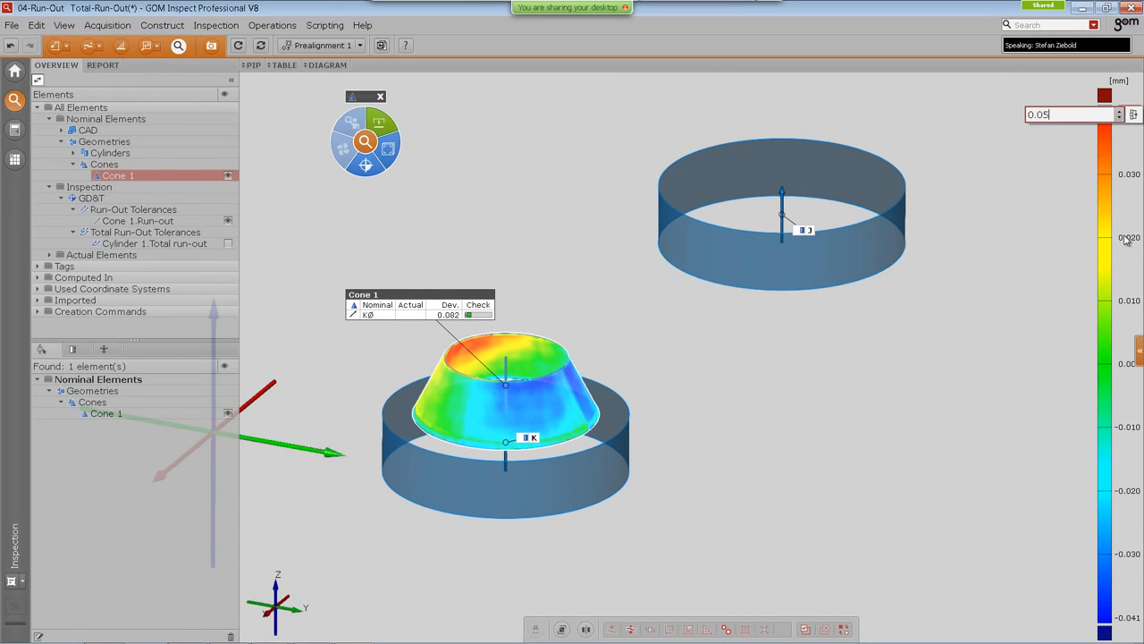
{"action": "key", "text": "Return"}
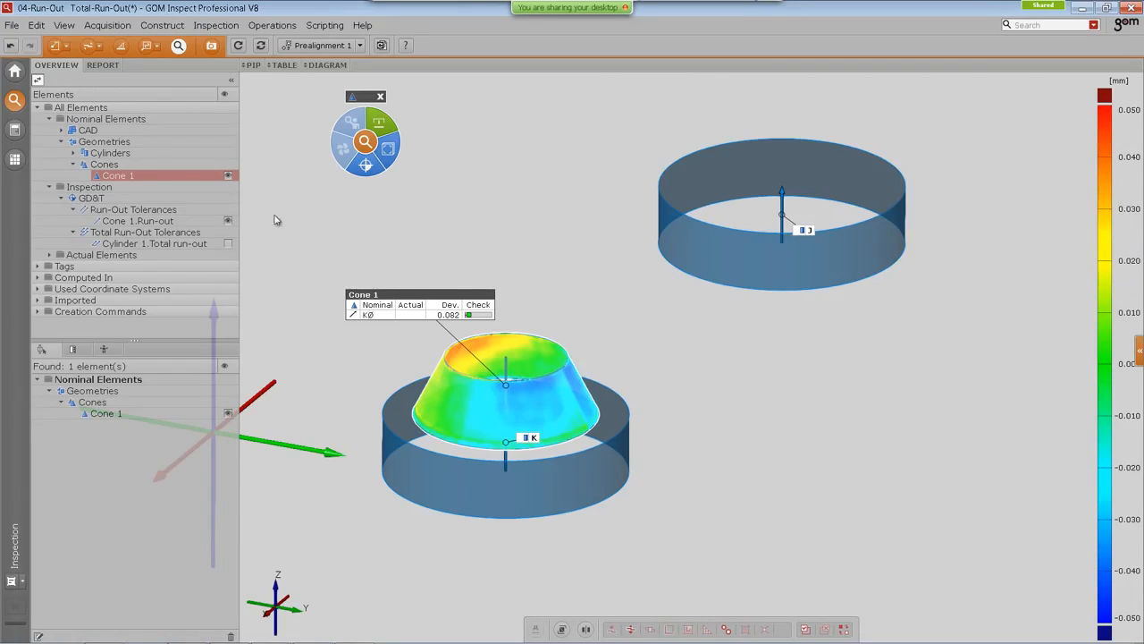
Step: Toggle the visibility of the cone run-out and cylinder total run-out checks to compare their color legends
{"action": "left_click", "coordinate": [228, 175]}
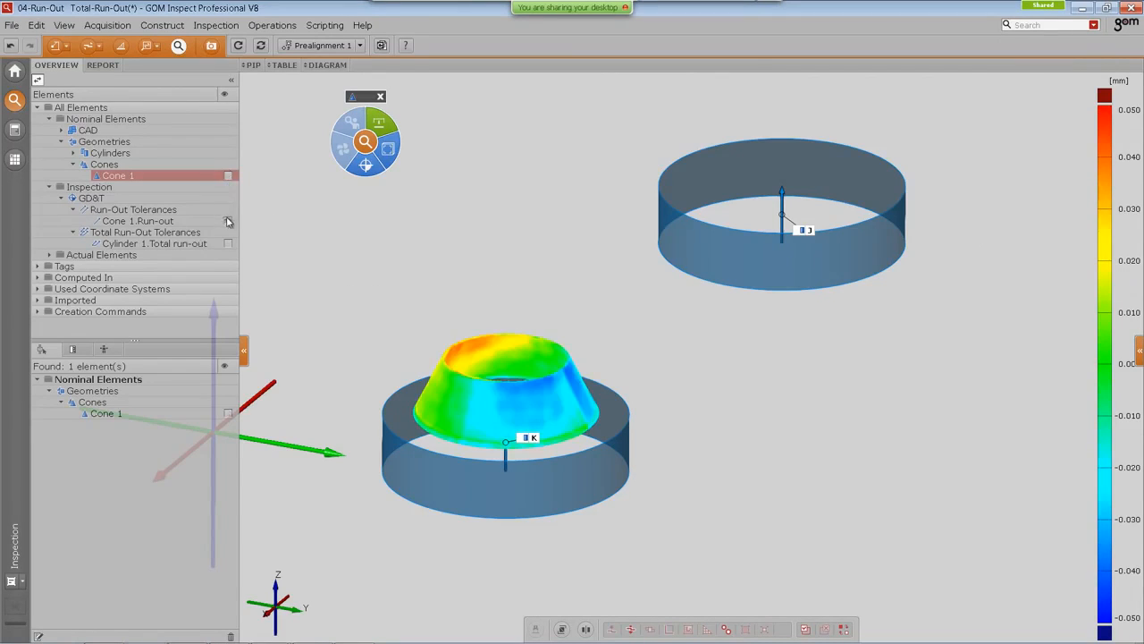
{"action": "left_click", "coordinate": [228, 220]}
{"action": "left_click", "coordinate": [228, 243]}
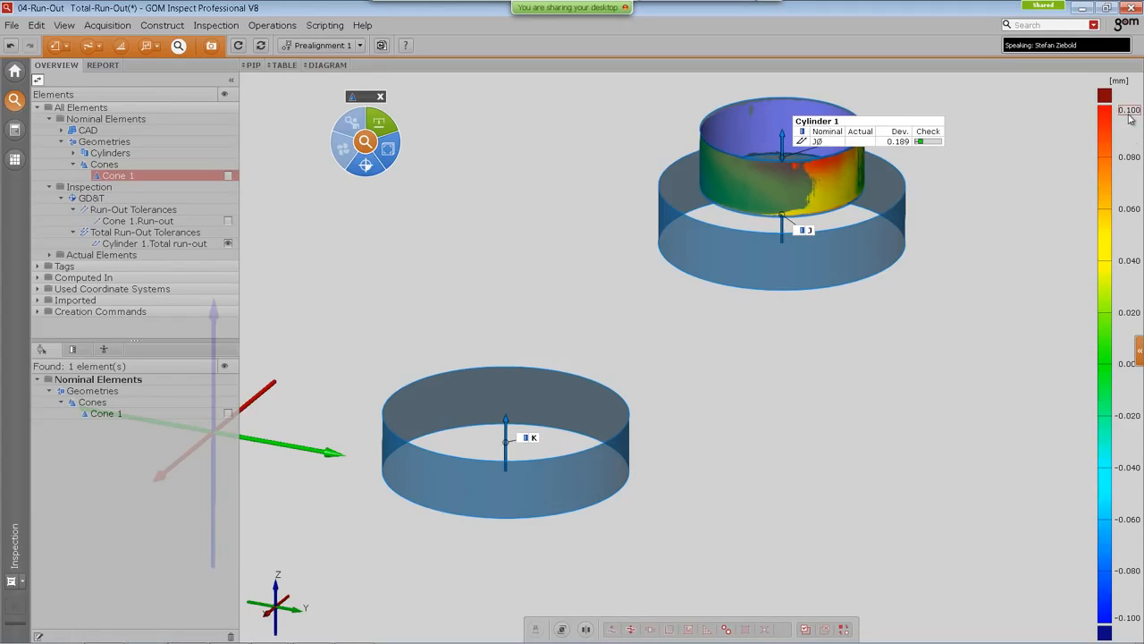
{"action": "mouse_move", "coordinate": [1131, 123]}
{"action": "left_click", "coordinate": [228, 243]}
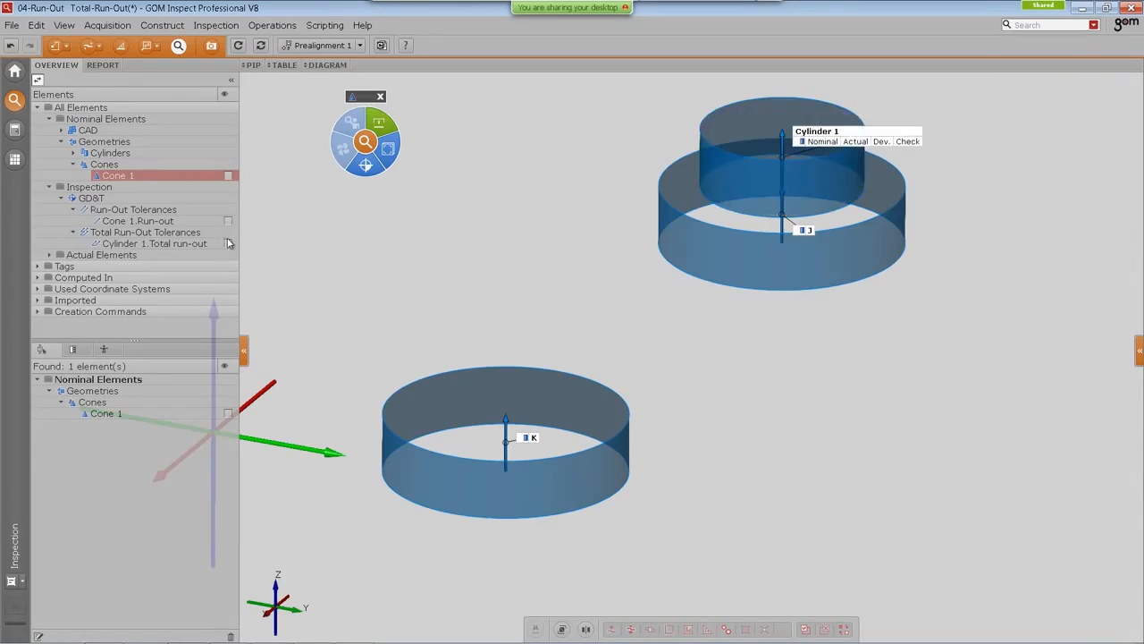
{"action": "left_click", "coordinate": [228, 221]}
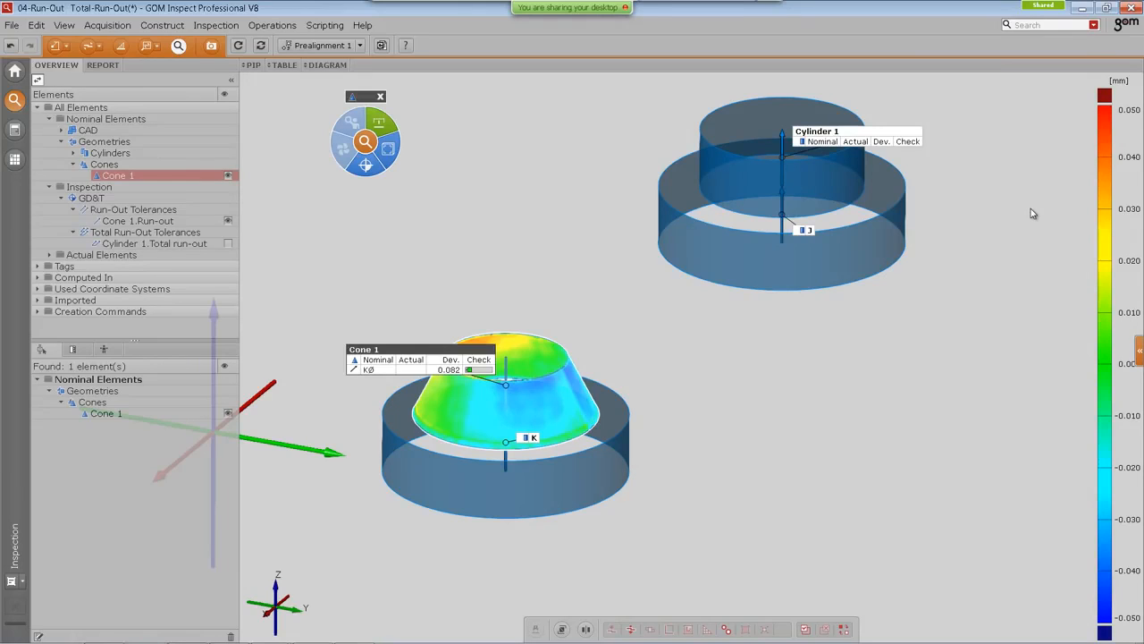
{"action": "left_click", "coordinate": [228, 245]}
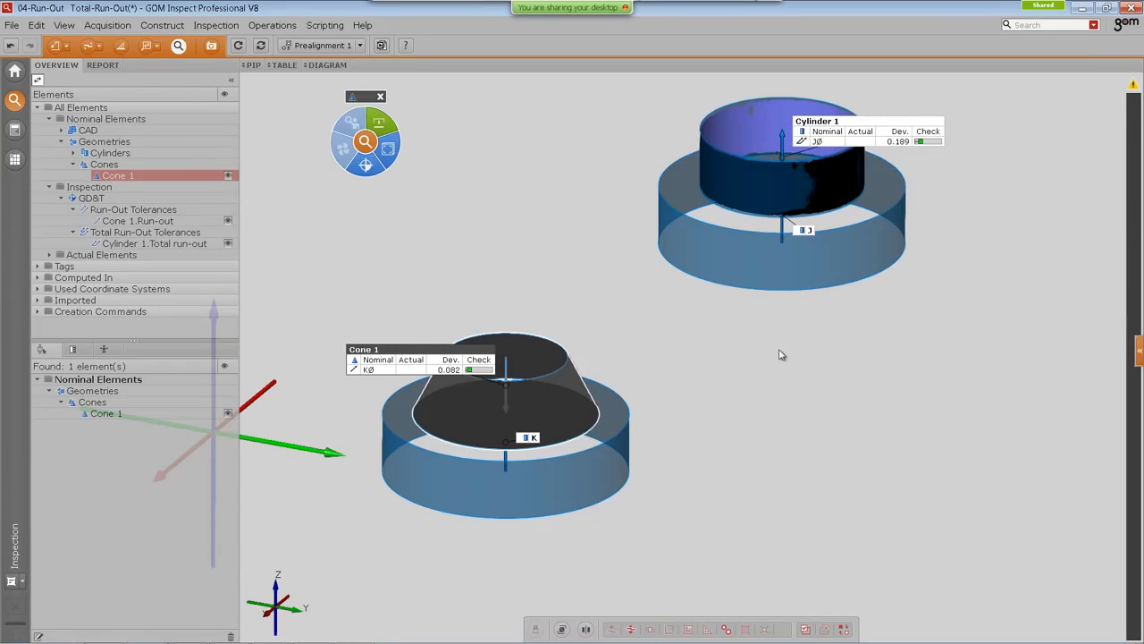
Step: Hide the cylinder's total run-out check
{"action": "middle_click_drag", "start_coordinate": [777, 355], "coordinate": [733, 386]}
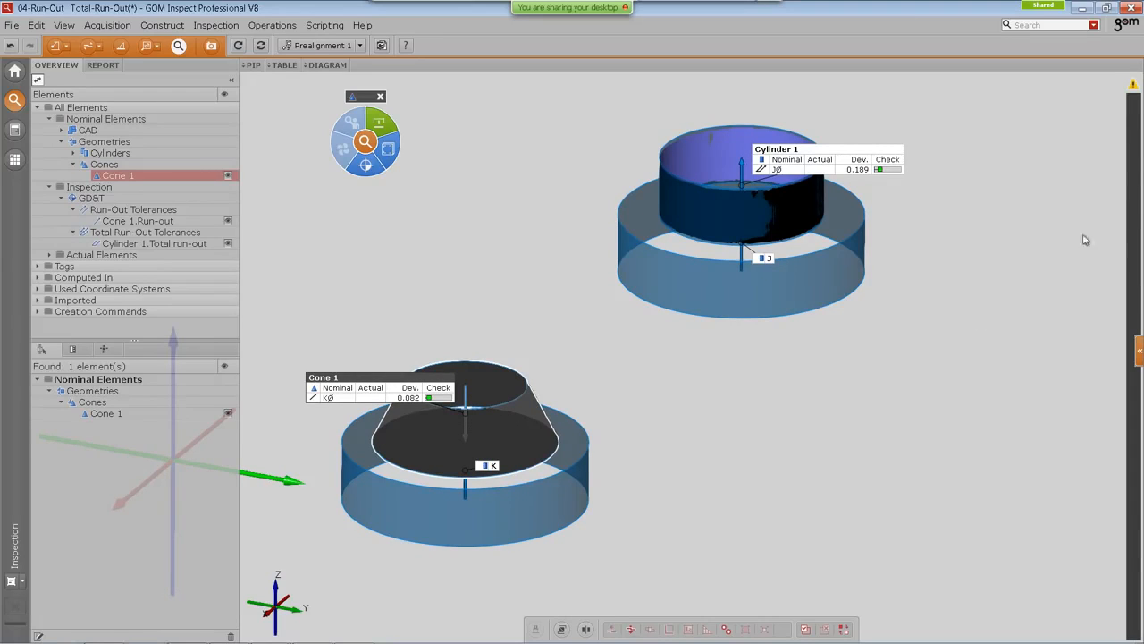
{"action": "right_click", "coordinate": [1134, 150]}
{"action": "mouse_move", "coordinate": [1063, 152]}
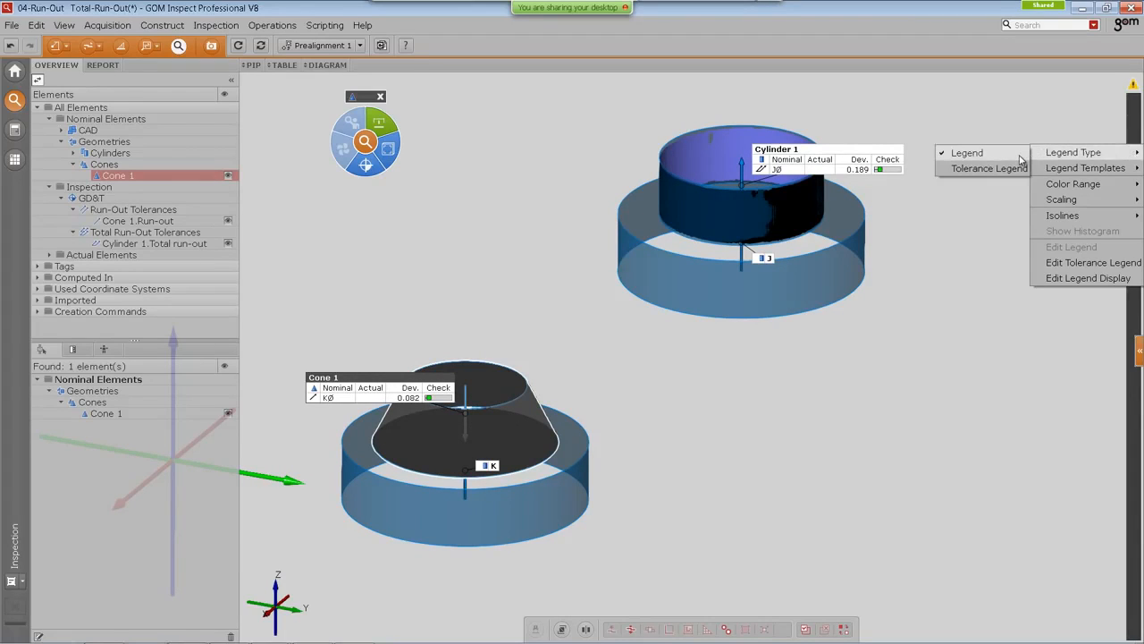
{"action": "left_click", "coordinate": [1026, 107]}
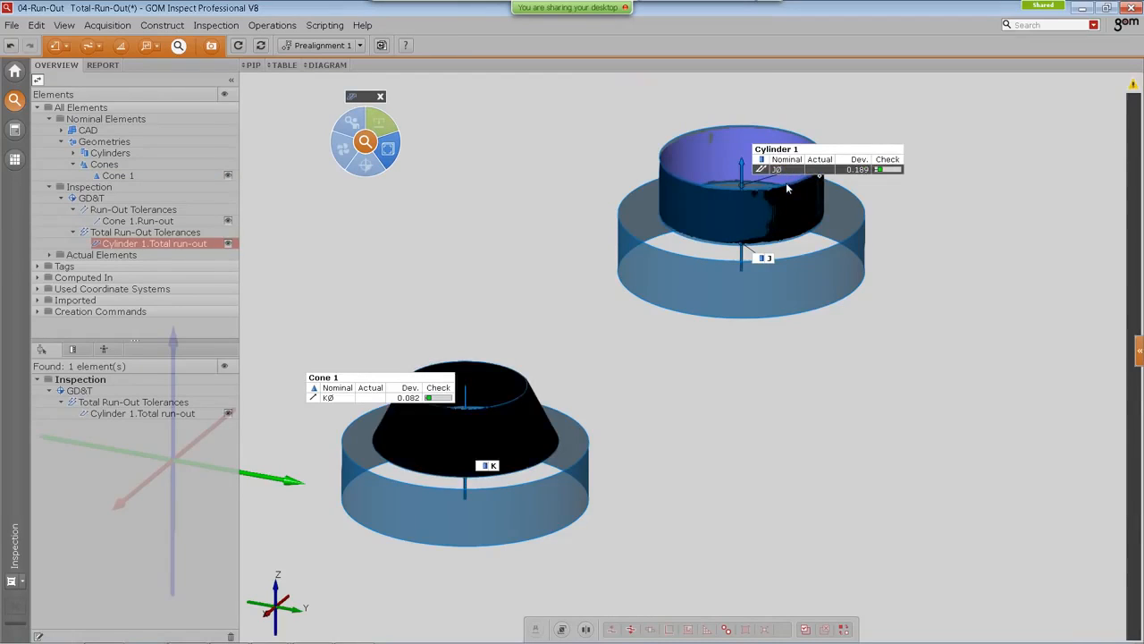
{"action": "key", "text": "ctrl+h"}
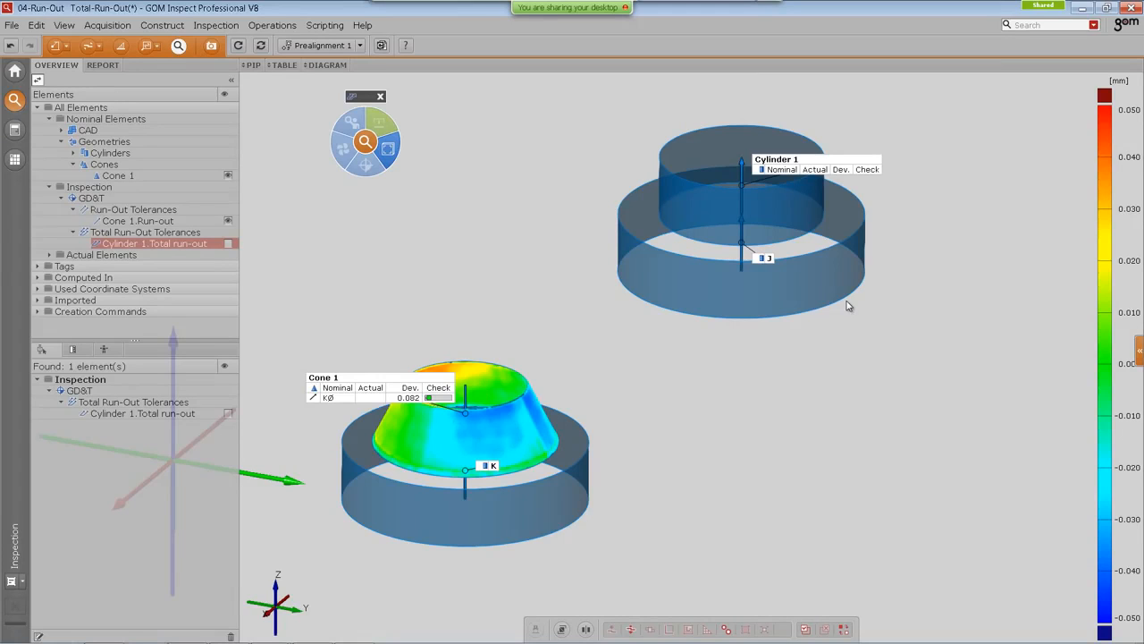
{"action": "scroll", "coordinate": [720, 379], "scroll_direction": "down", "scroll_amount": 3}
{"action": "right_click_drag", "start_coordinate": [720, 379], "coordinate": [728, 346]}
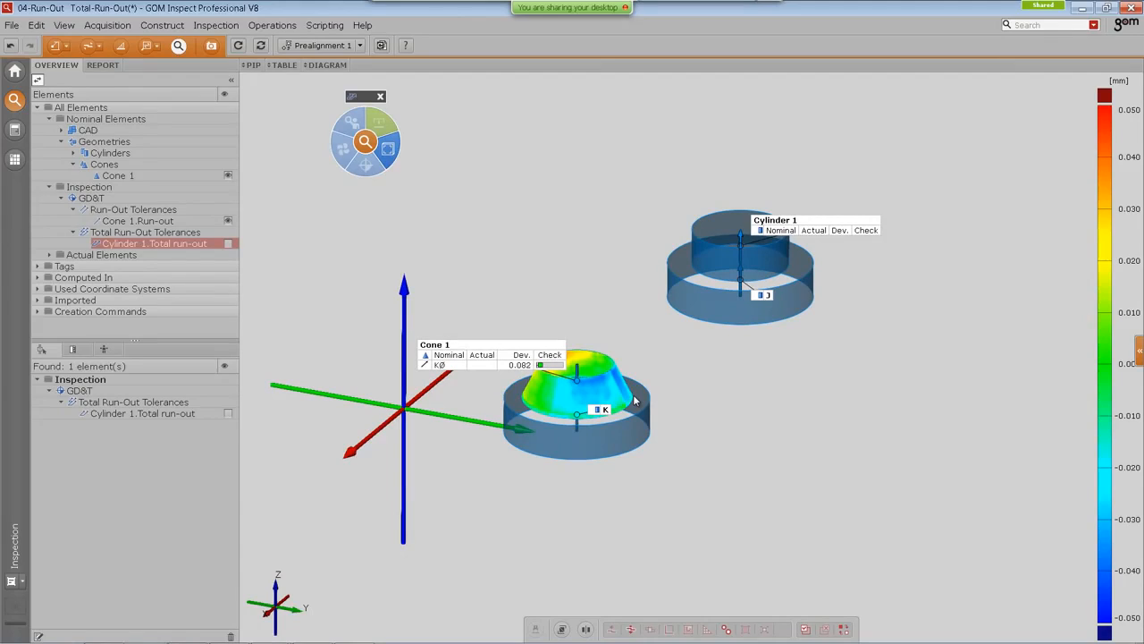
{"action": "left_click", "coordinate": [697, 368]}
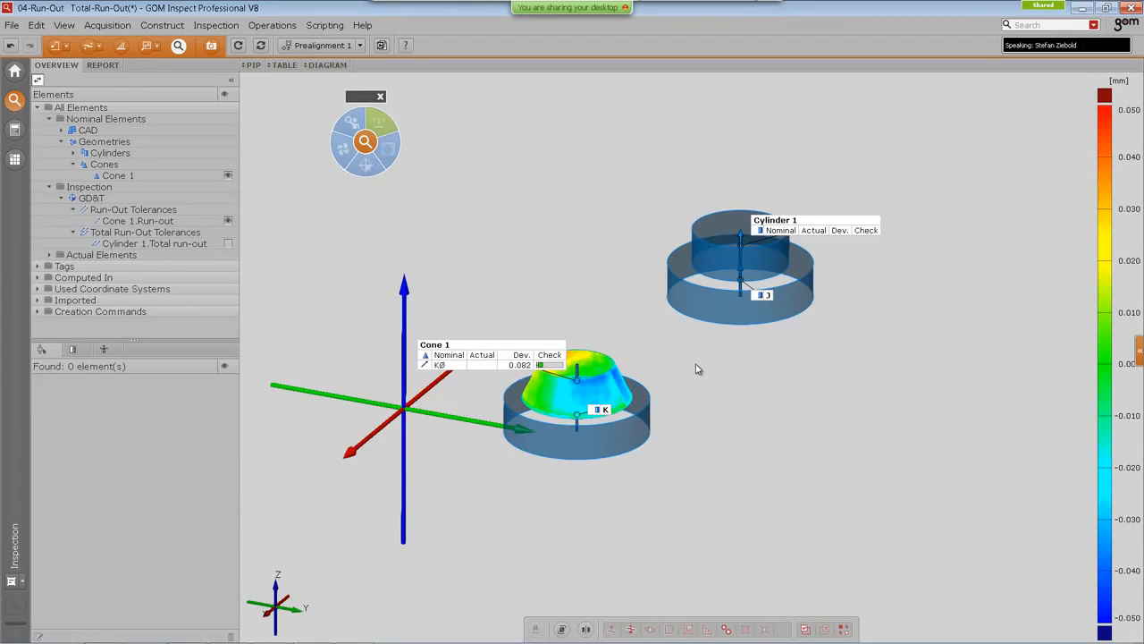
Step: Open the 05-Skin template project, discarding the changes to the current project
{"action": "left_click", "coordinate": [15, 72]}
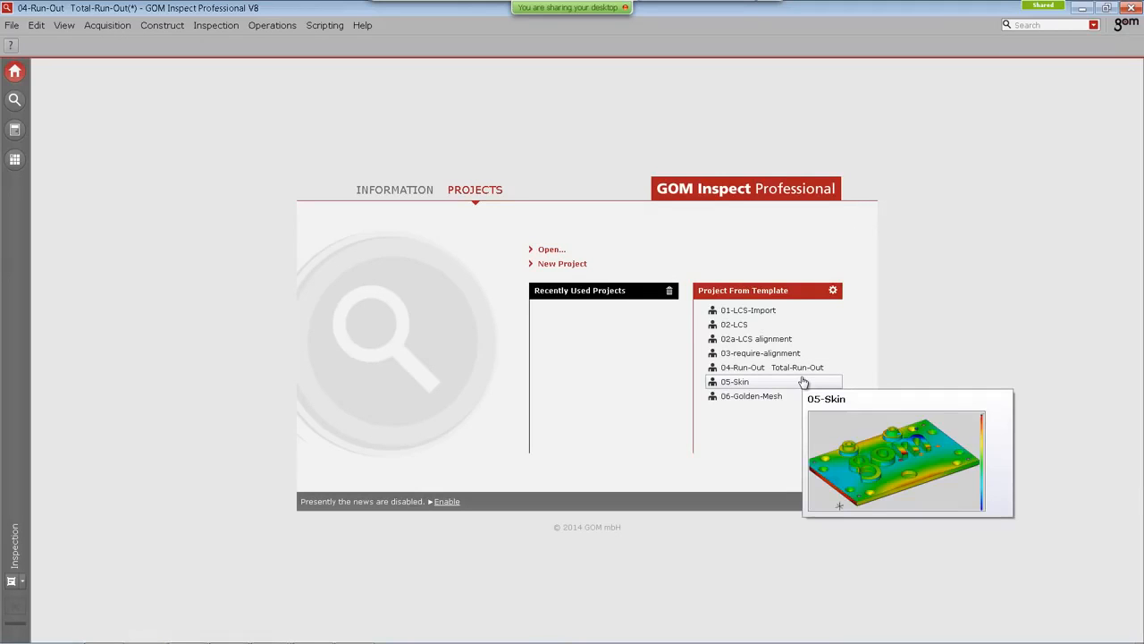
{"action": "left_click", "coordinate": [741, 396]}
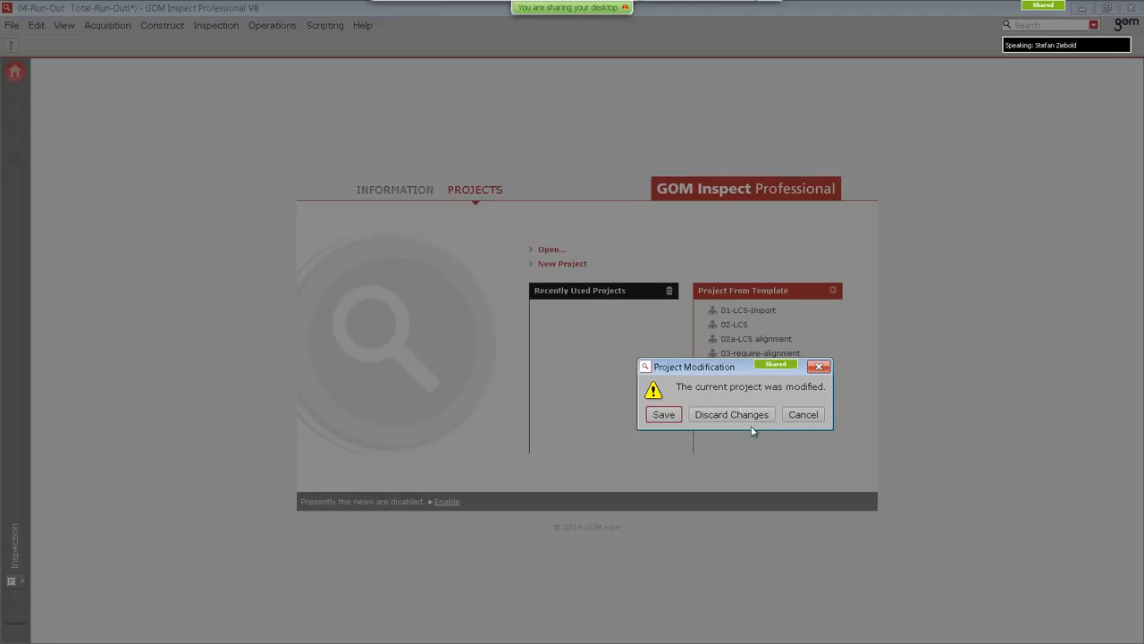
{"action": "left_click", "coordinate": [754, 417]}
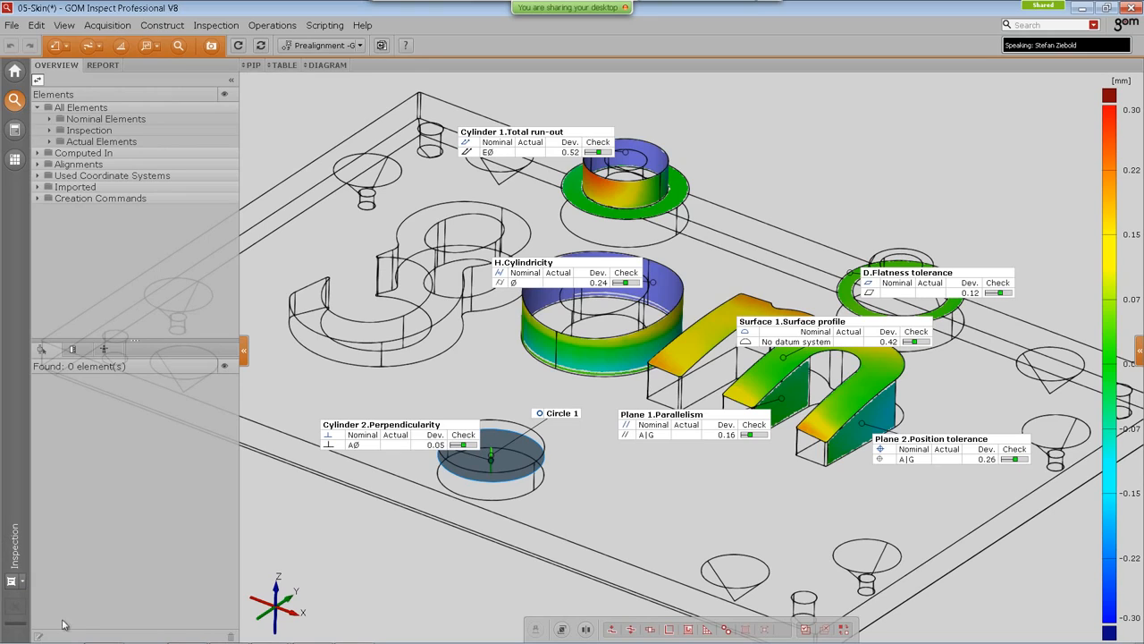
Step: Select Circle 1 and display its I-Inspect table of nominal, actual and deviation values
{"action": "left_click", "coordinate": [24, 583]}
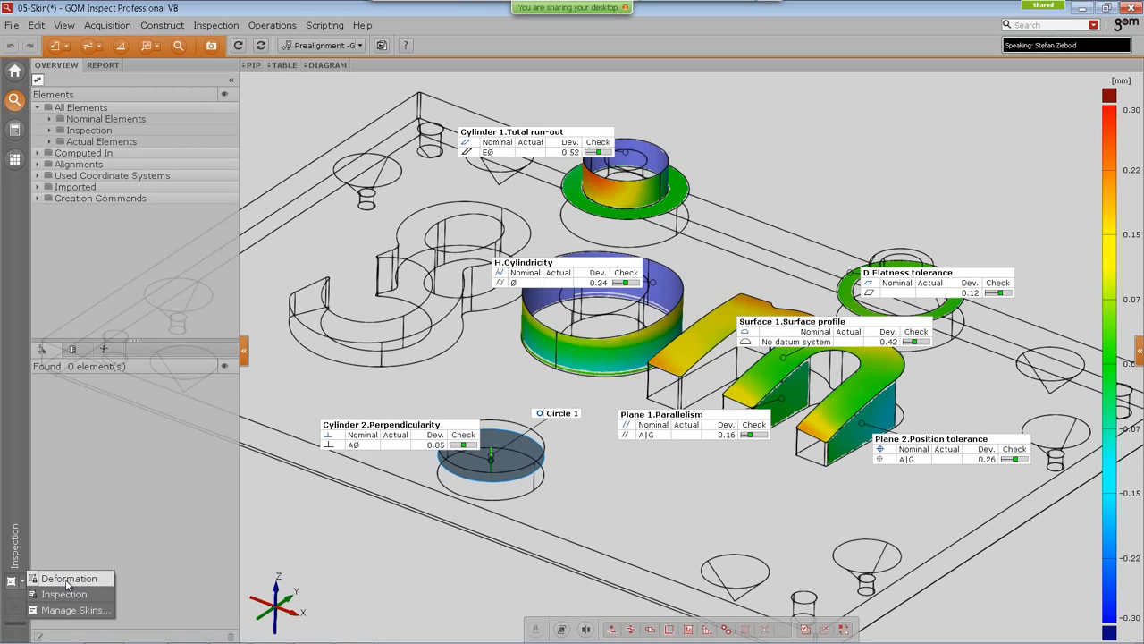
{"action": "left_click", "coordinate": [111, 508]}
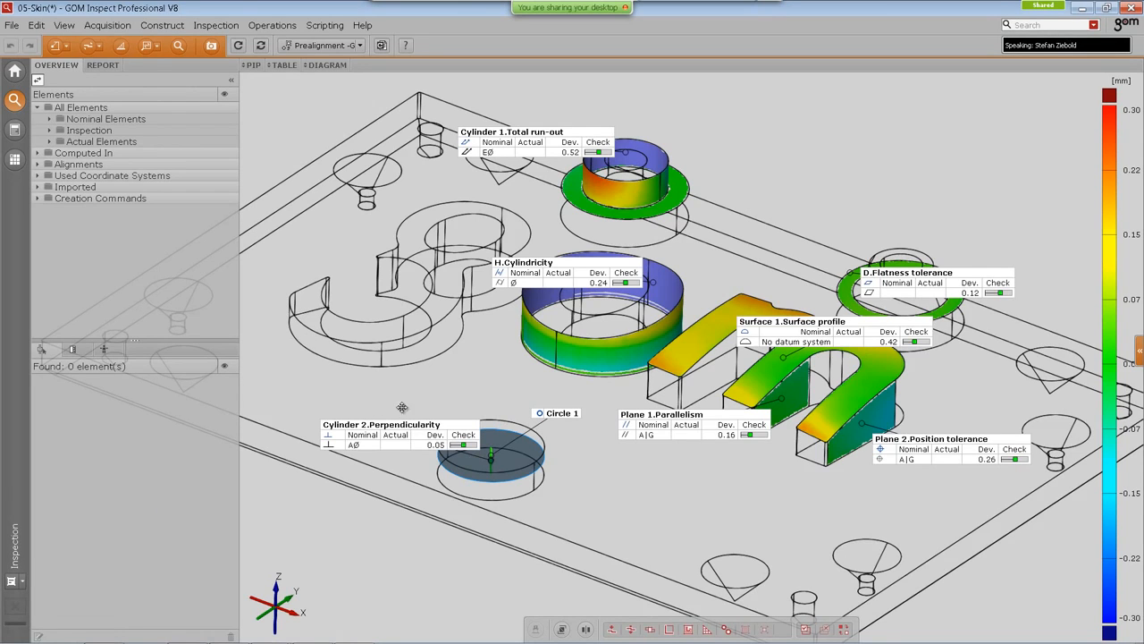
{"action": "right_click_drag", "start_coordinate": [402, 407], "coordinate": [494, 410]}
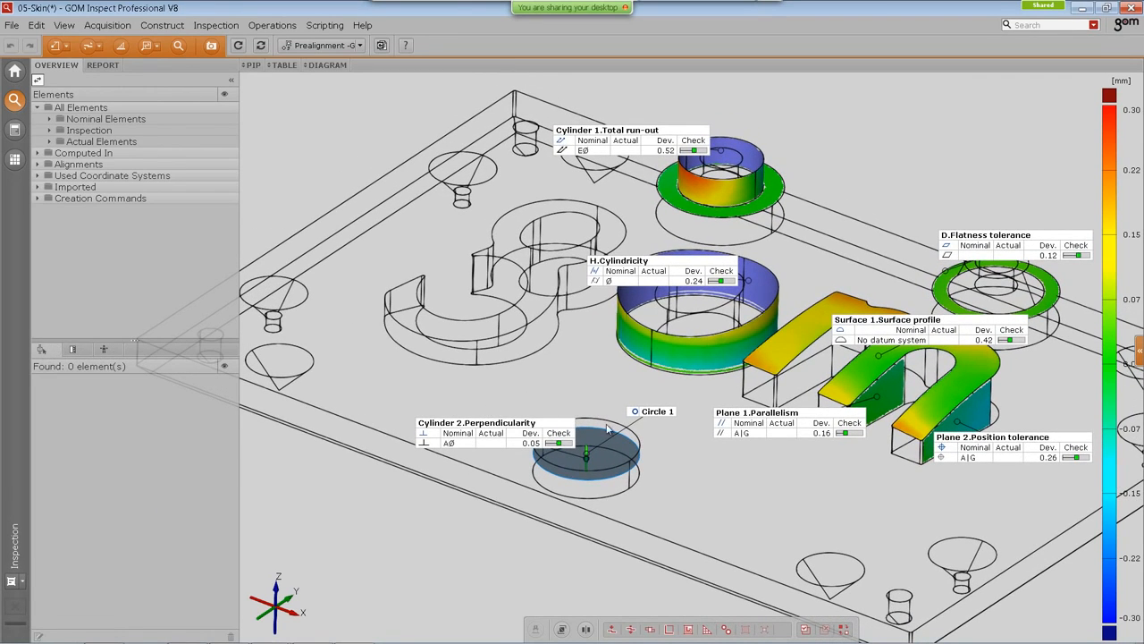
{"action": "left_click_drag", "start_coordinate": [653, 412], "coordinate": [527, 362]}
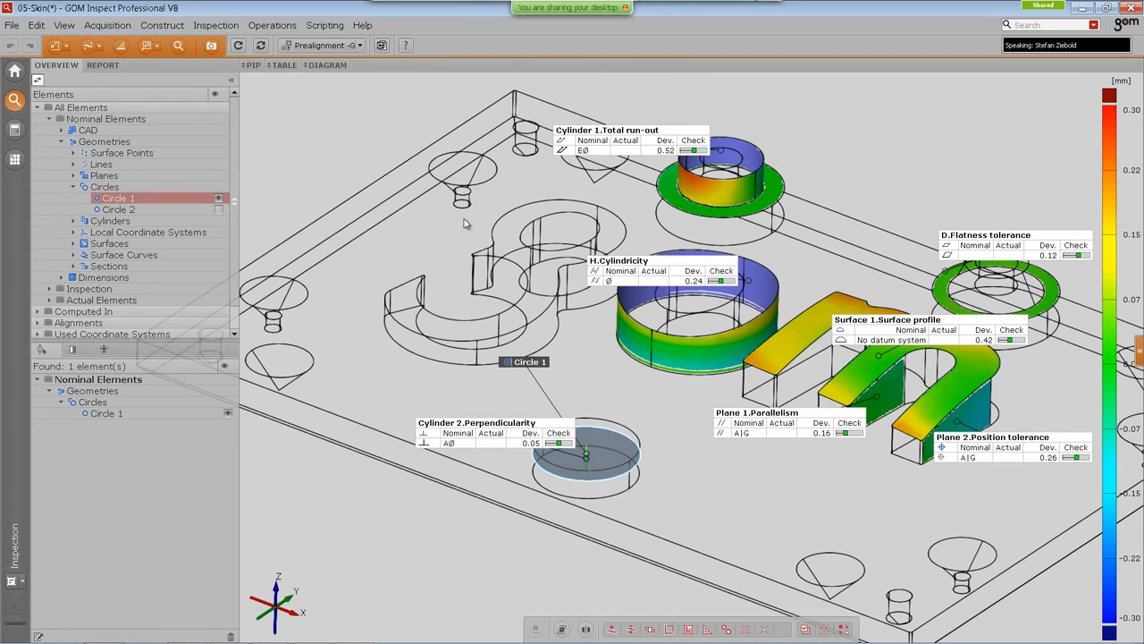
{"action": "left_click", "coordinate": [179, 47]}
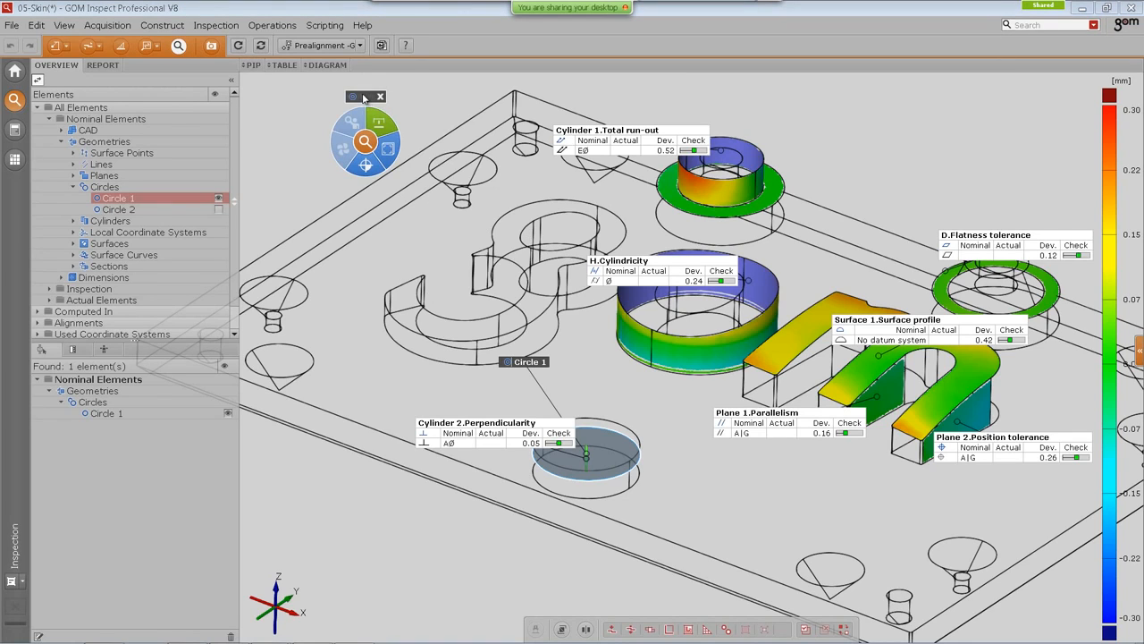
{"action": "left_click_drag", "start_coordinate": [364, 94], "coordinate": [421, 291]}
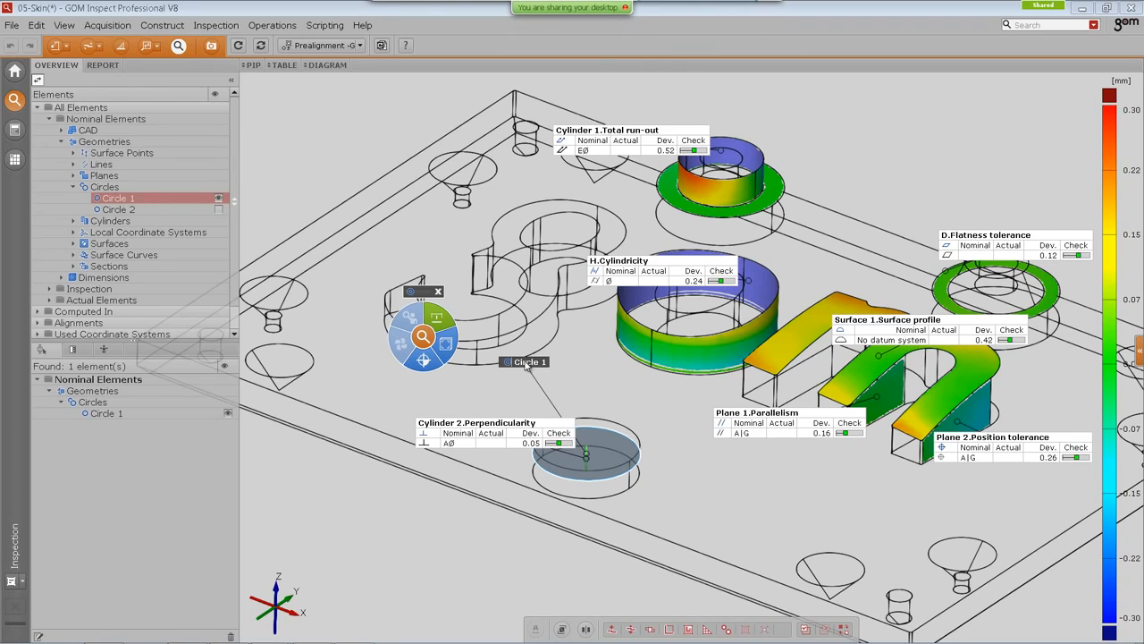
{"action": "left_click_drag", "start_coordinate": [529, 362], "coordinate": [552, 355]}
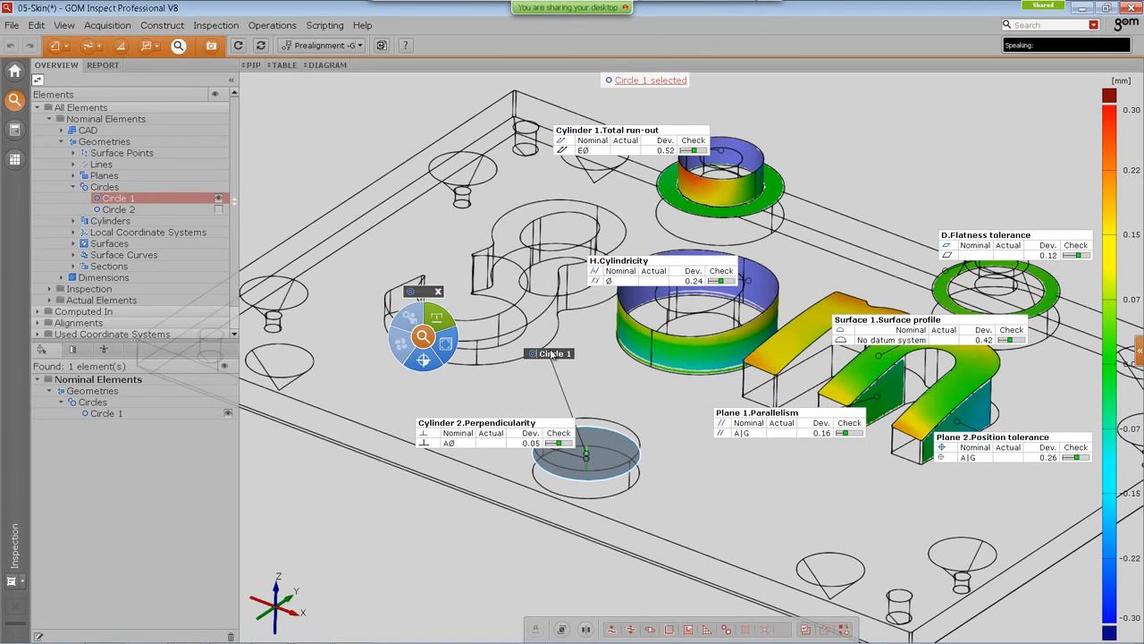
{"action": "left_click_drag", "start_coordinate": [552, 355], "coordinate": [542, 343]}
{"action": "right_click", "coordinate": [486, 262]}
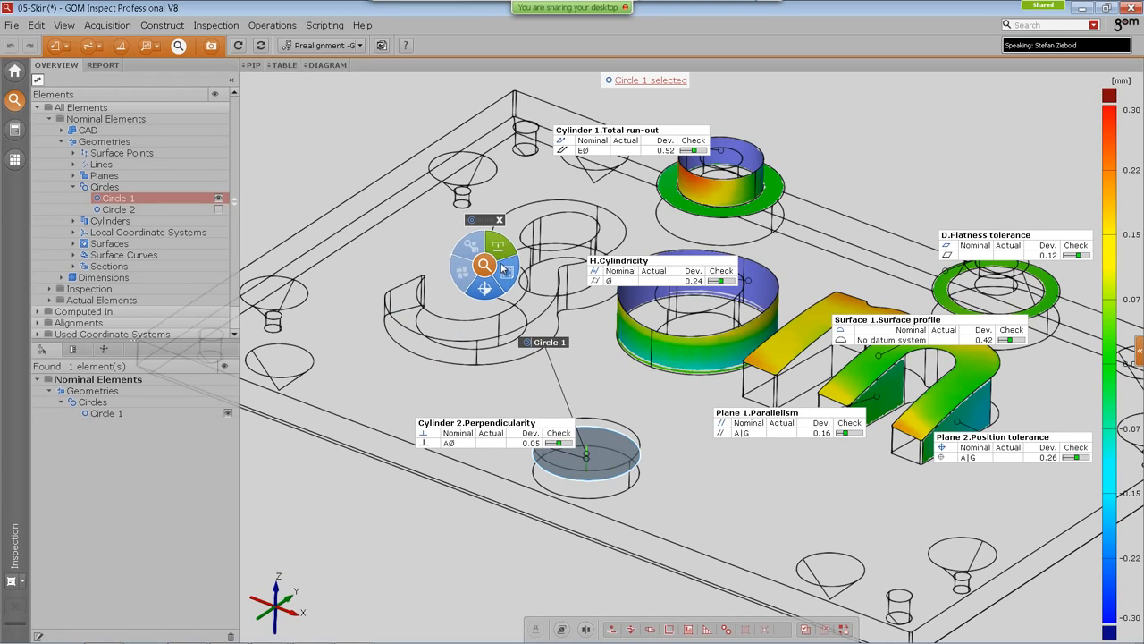
{"action": "left_click", "coordinate": [504, 269]}
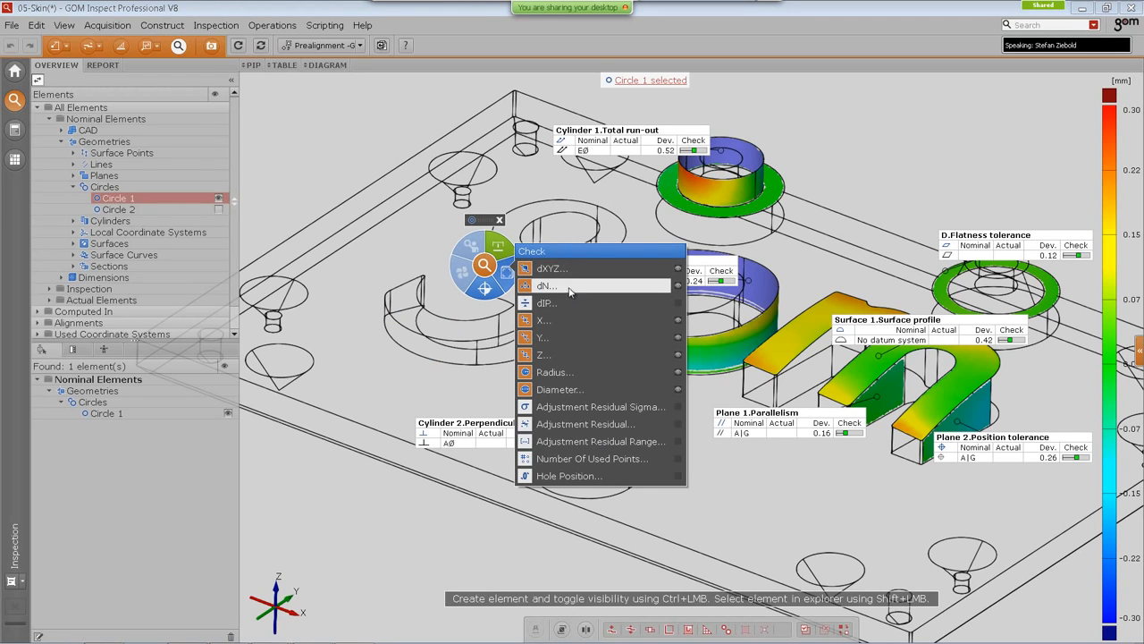
{"action": "right_click", "coordinate": [498, 244]}
{"action": "mouse_move", "coordinate": [593, 311]}
{"action": "left_click", "coordinate": [767, 379]}
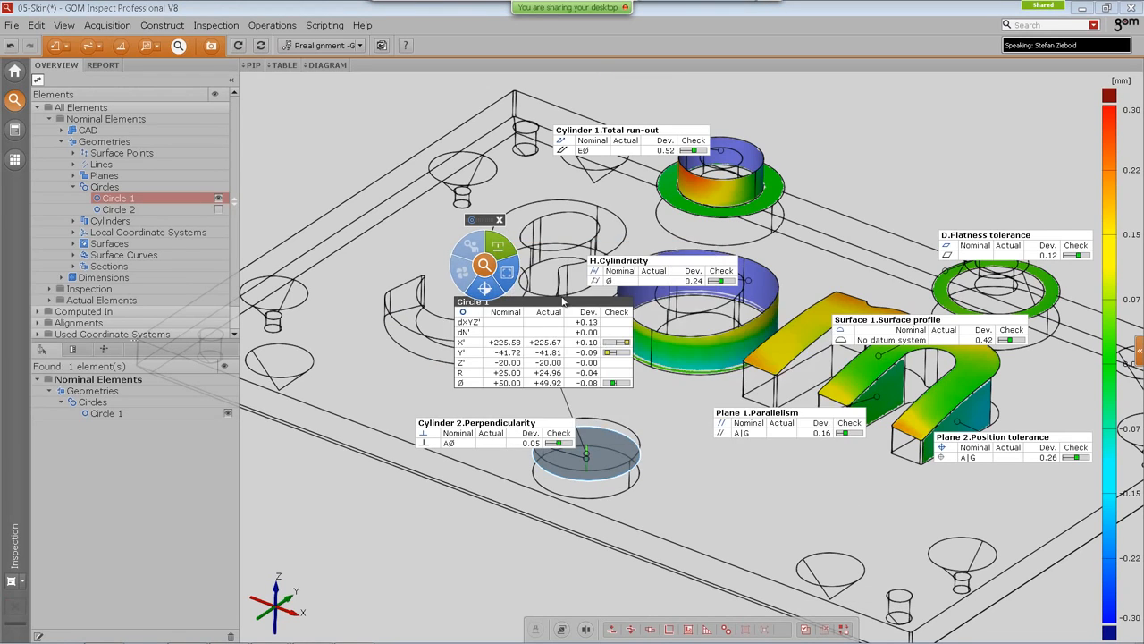
{"action": "left_click_drag", "start_coordinate": [482, 300], "coordinate": [473, 272]}
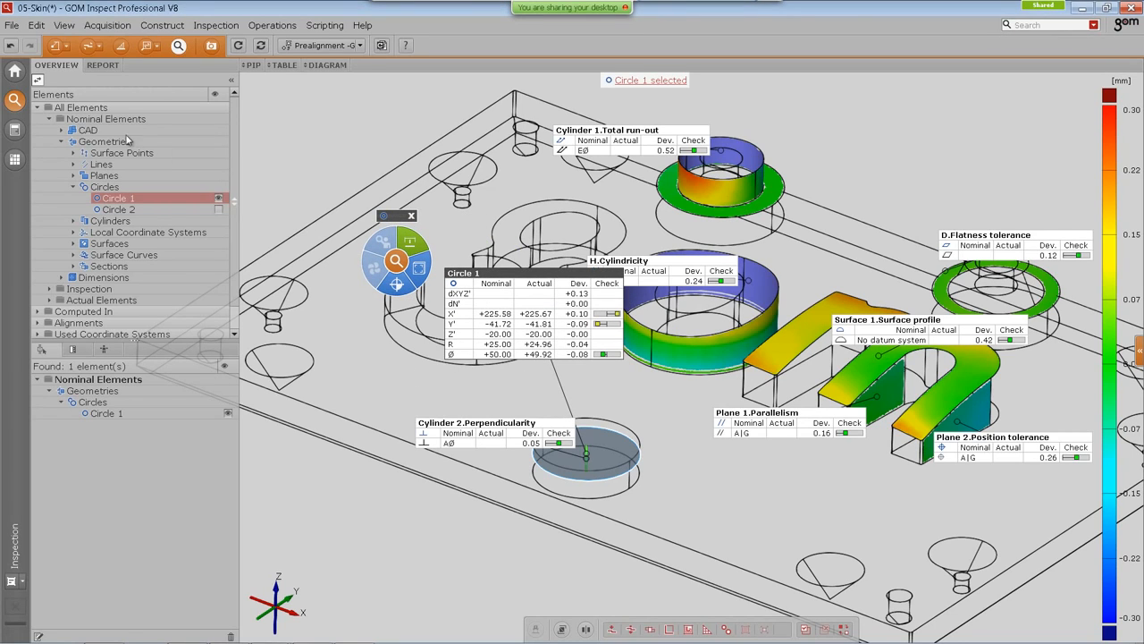
Step: Hide the CAD part and show Circle 1's I-Inspect table again
{"action": "left_click", "coordinate": [93, 132]}
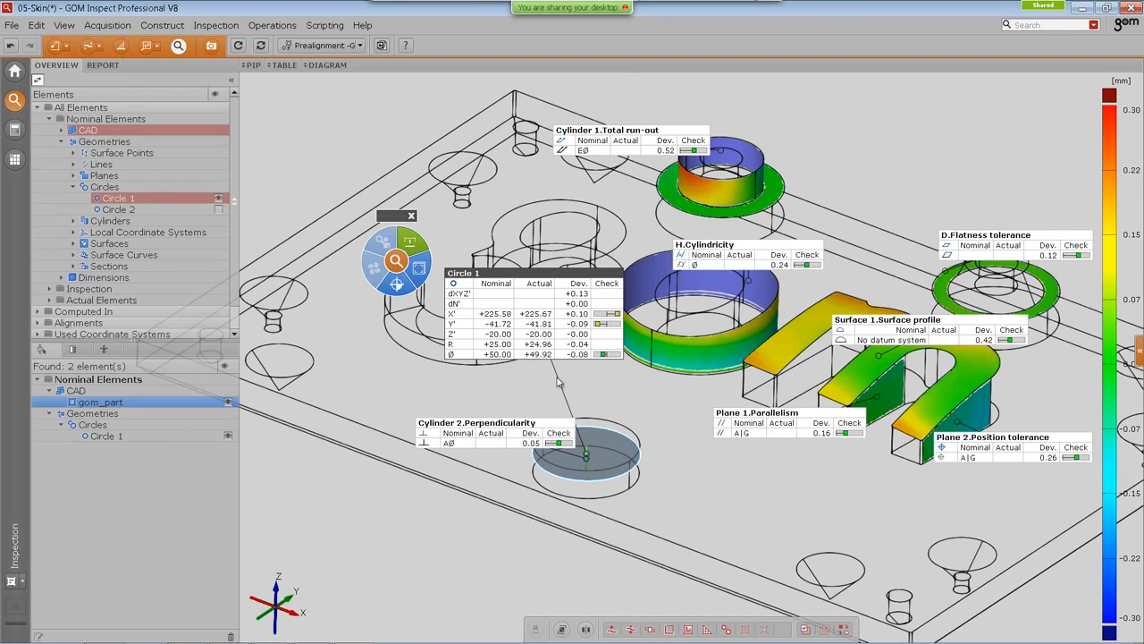
{"action": "left_click", "coordinate": [395, 261]}
{"action": "left_click", "coordinate": [393, 263]}
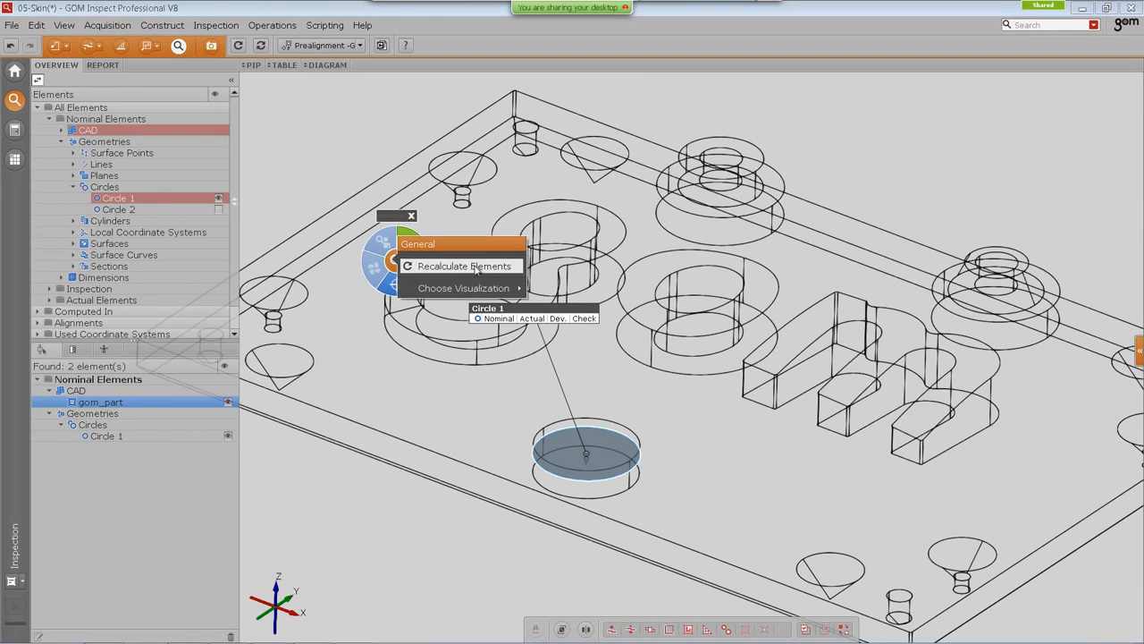
{"action": "left_click", "coordinate": [565, 315]}
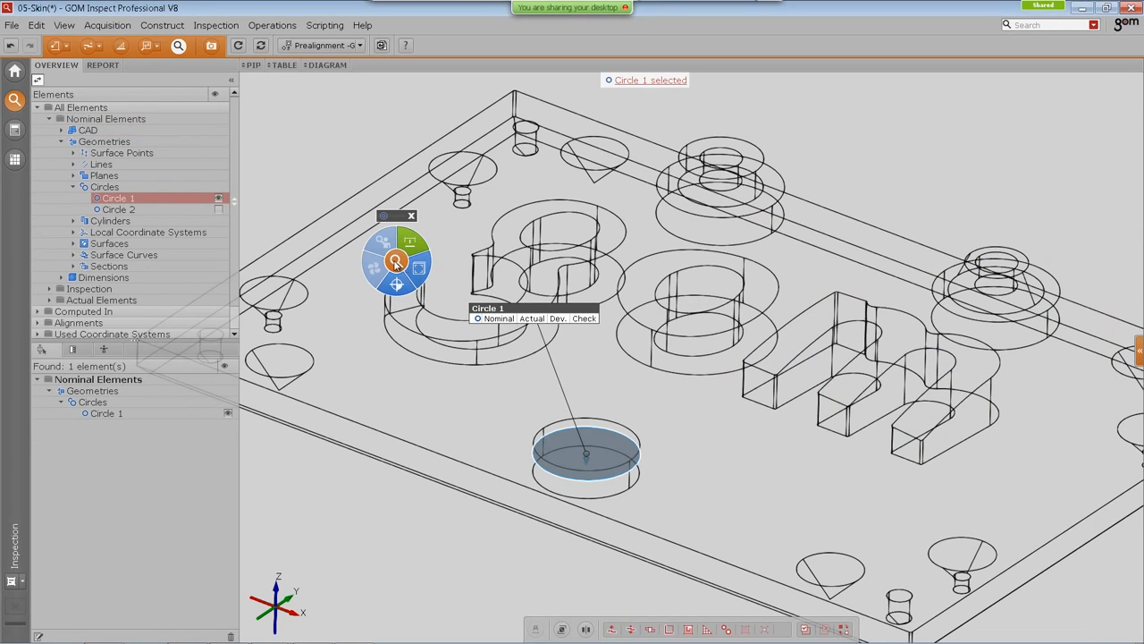
{"action": "left_click", "coordinate": [395, 261]}
{"action": "left_click", "coordinate": [732, 422]}
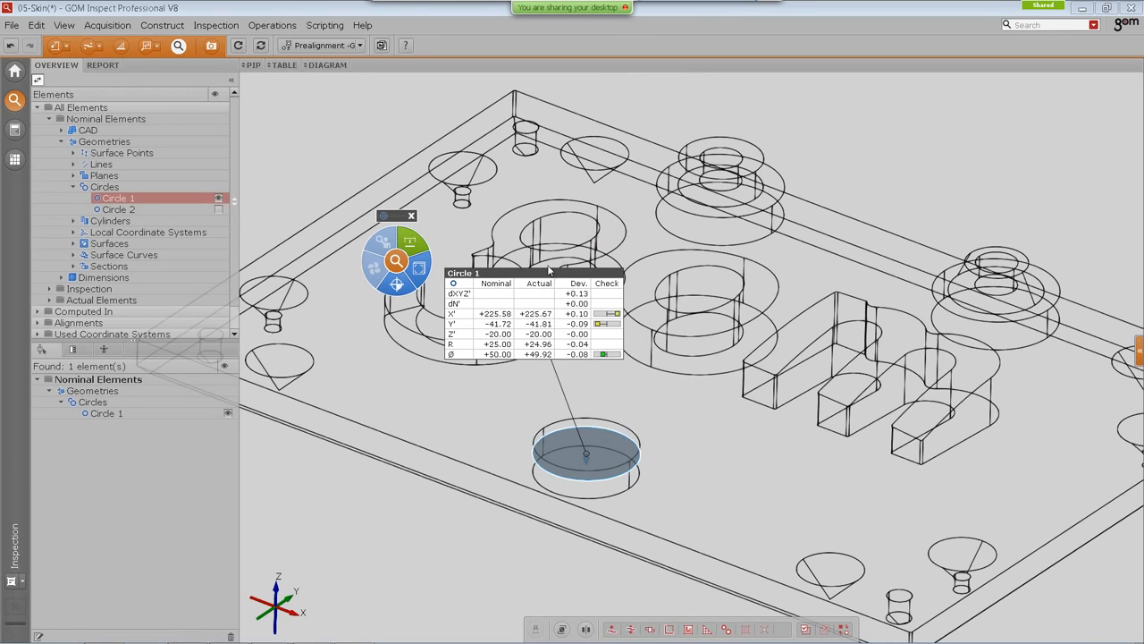
{"action": "left_click_drag", "start_coordinate": [549, 277], "coordinate": [606, 272]}
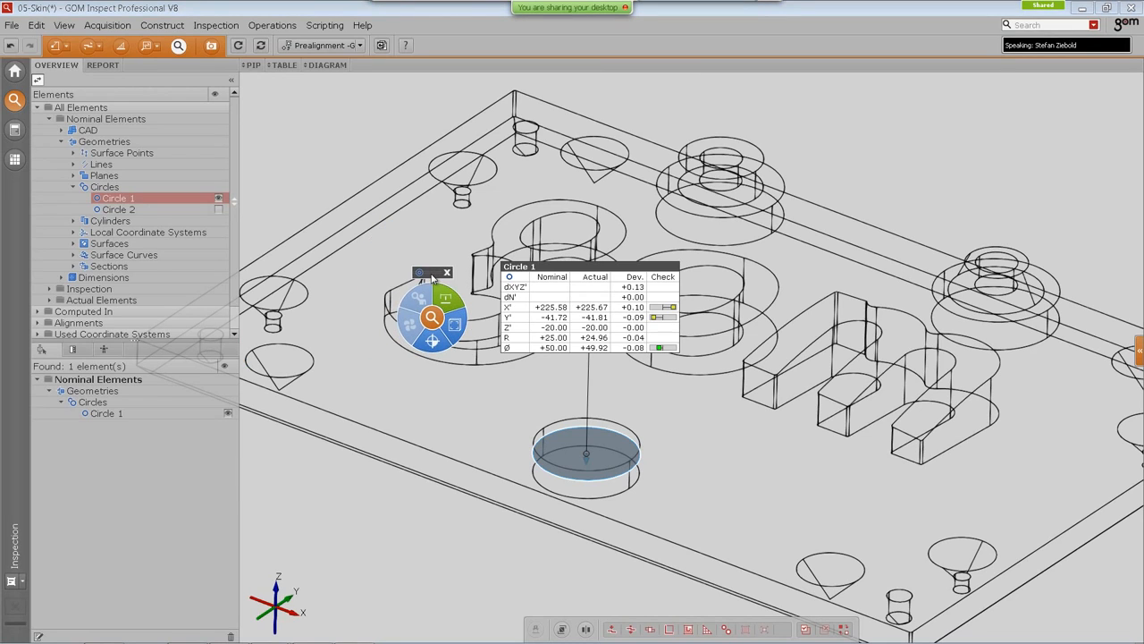
Step: Compare the I-Inspect check options offered under the Deformation and Inspection skins
{"action": "left_click", "coordinate": [20, 580]}
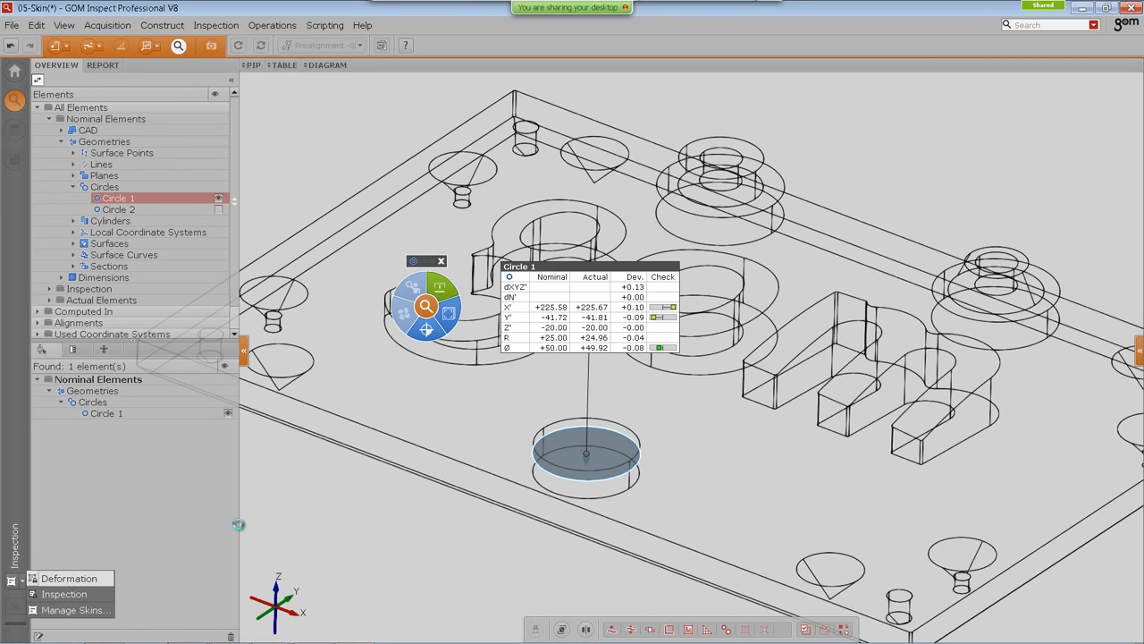
{"action": "left_click", "coordinate": [69, 579]}
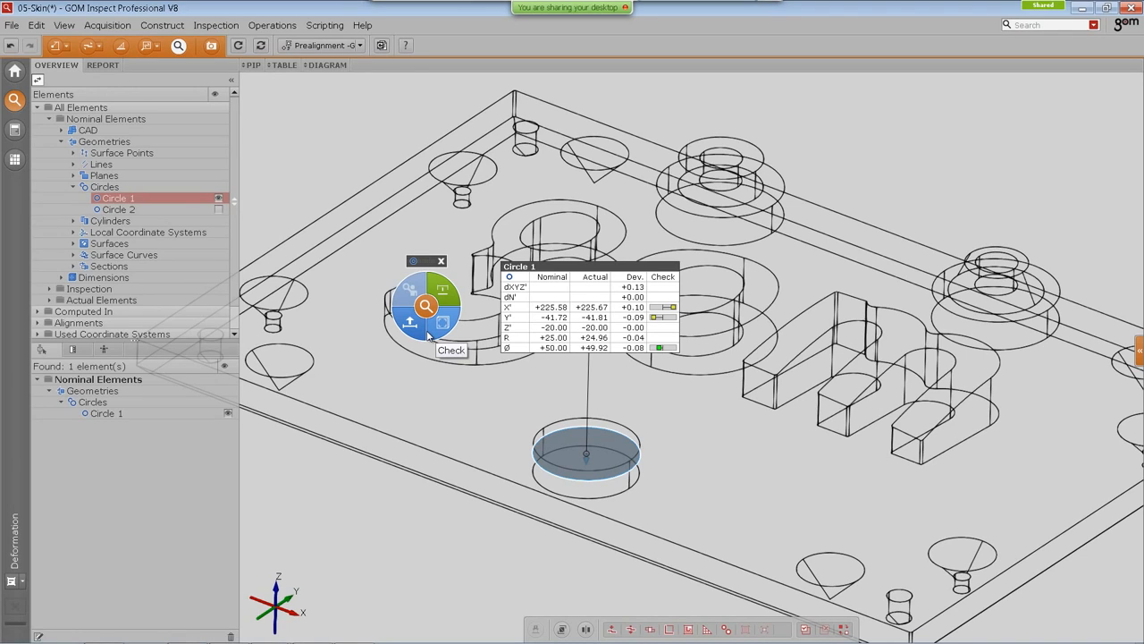
{"action": "left_click", "coordinate": [453, 324]}
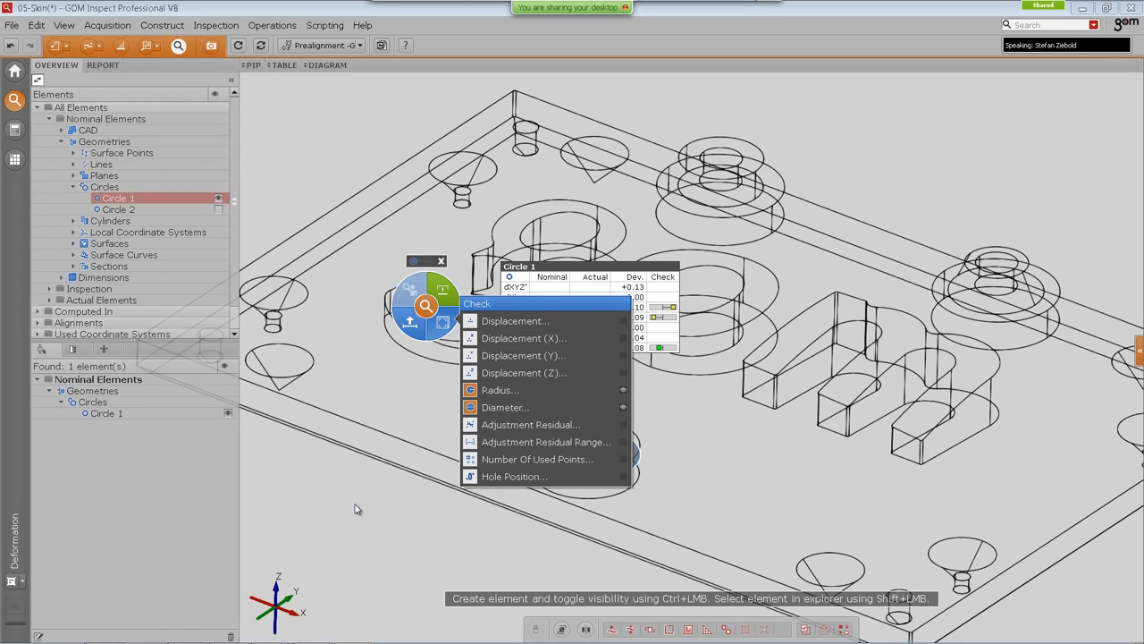
{"action": "left_click", "coordinate": [22, 581]}
{"action": "left_click", "coordinate": [22, 581]}
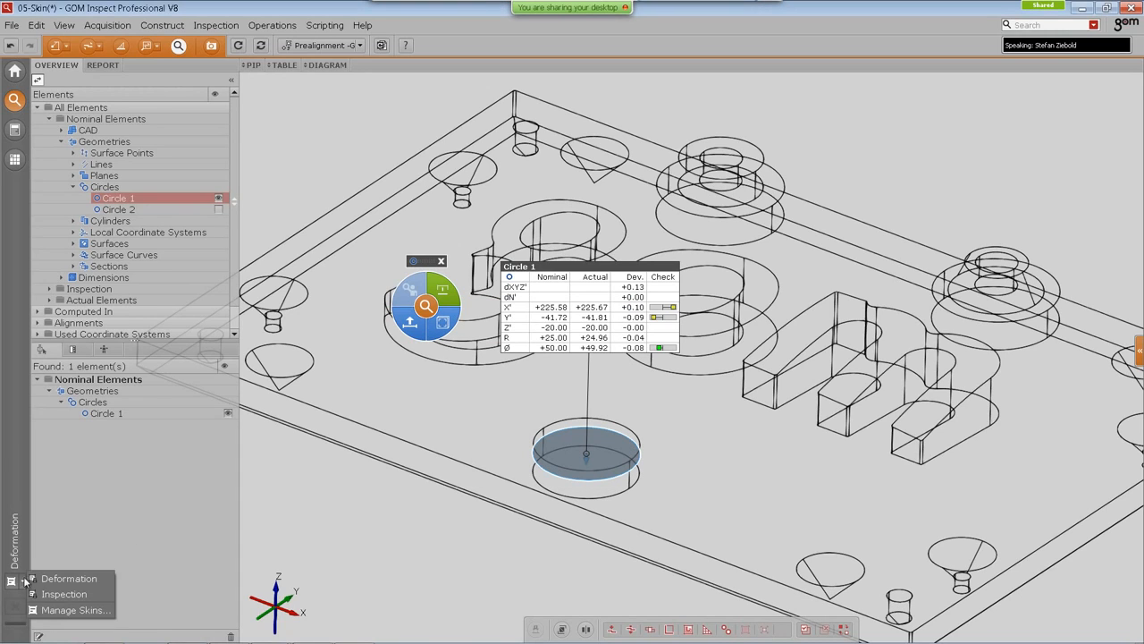
{"action": "left_click", "coordinate": [56, 594]}
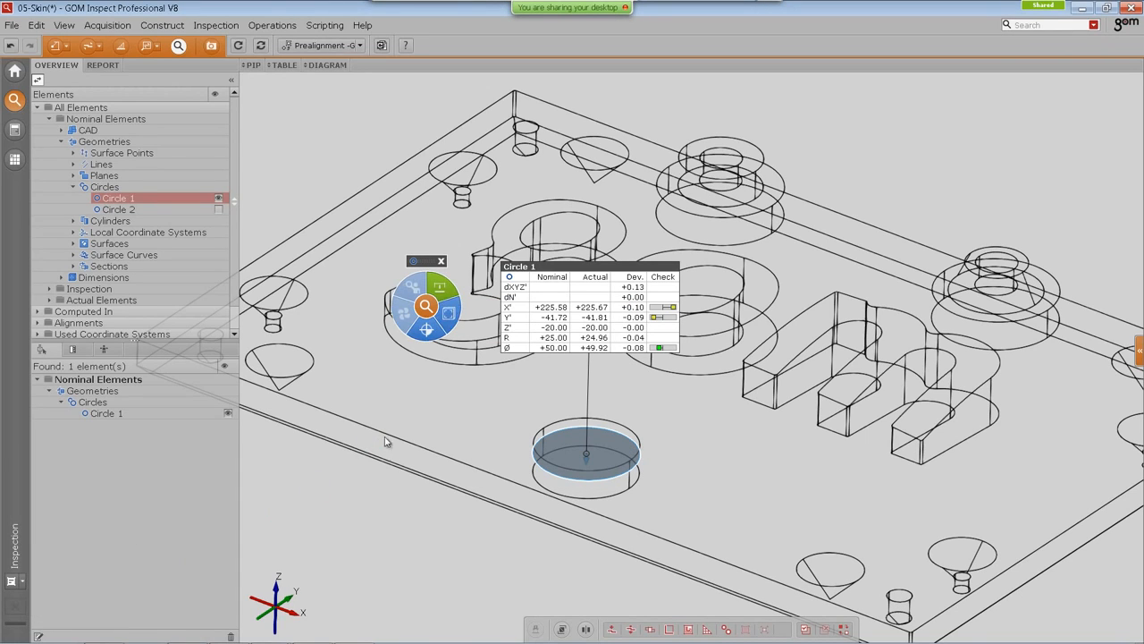
{"action": "left_click", "coordinate": [447, 293]}
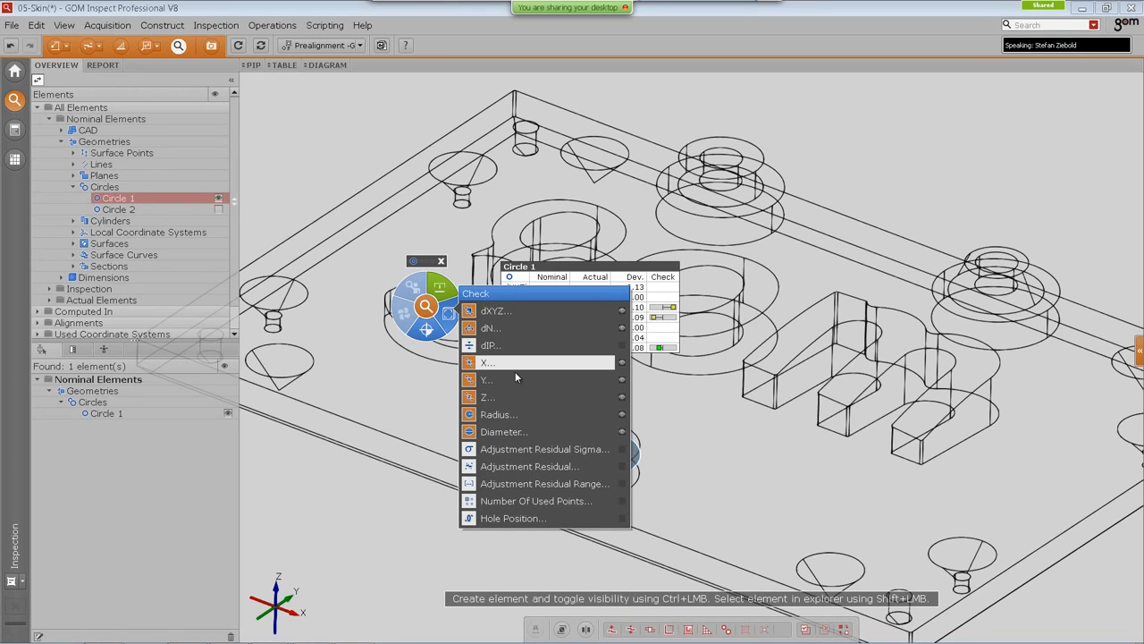
{"action": "left_click", "coordinate": [343, 500]}
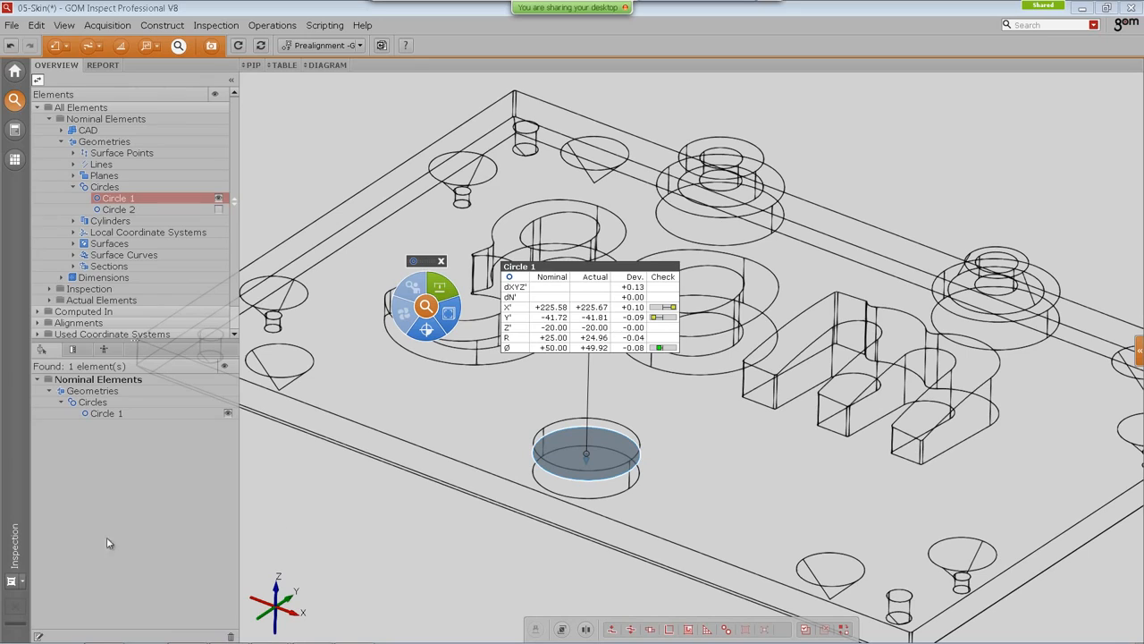
{"action": "left_click", "coordinate": [23, 582]}
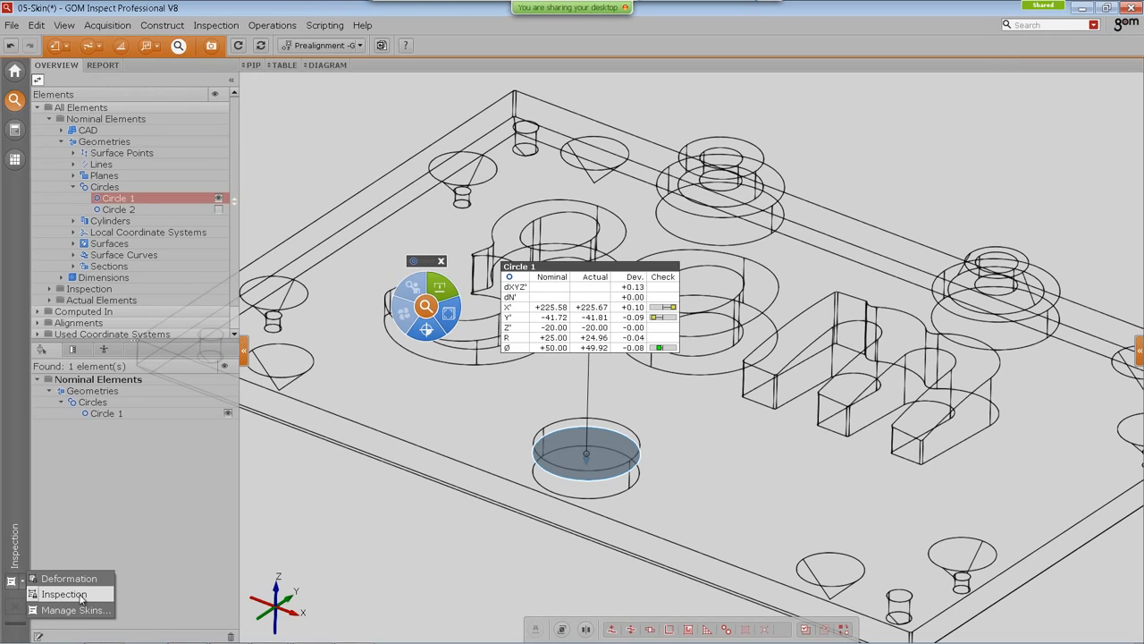
{"action": "left_click", "coordinate": [366, 516]}
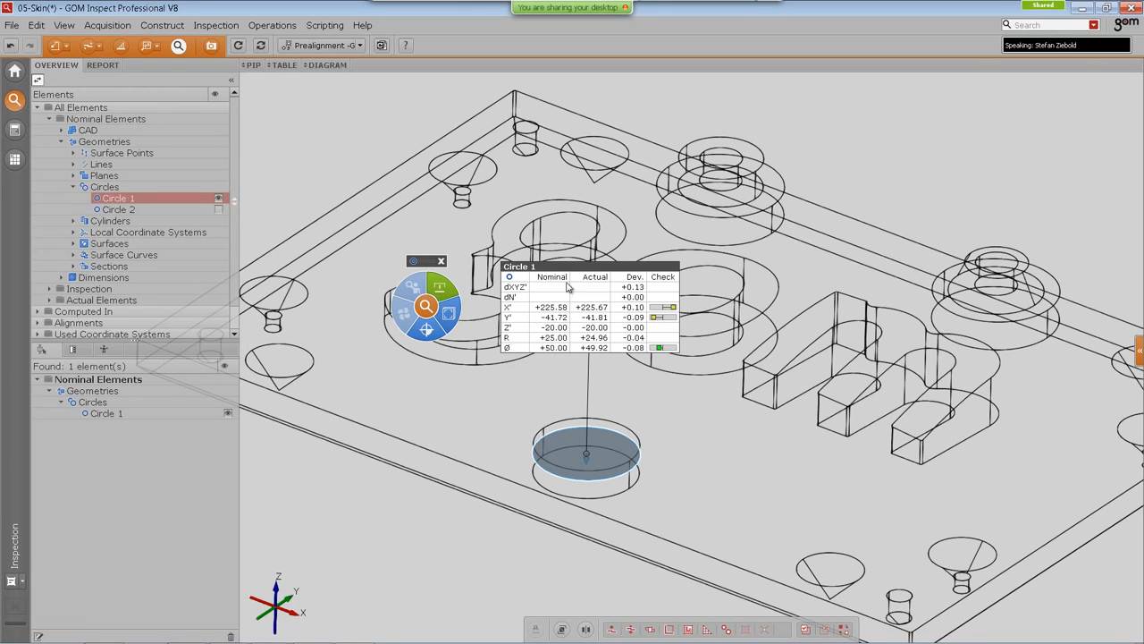
Step: Select Circle 1's diameter check from its I-Inspect table
{"action": "left_click_drag", "start_coordinate": [572, 263], "coordinate": [568, 272]}
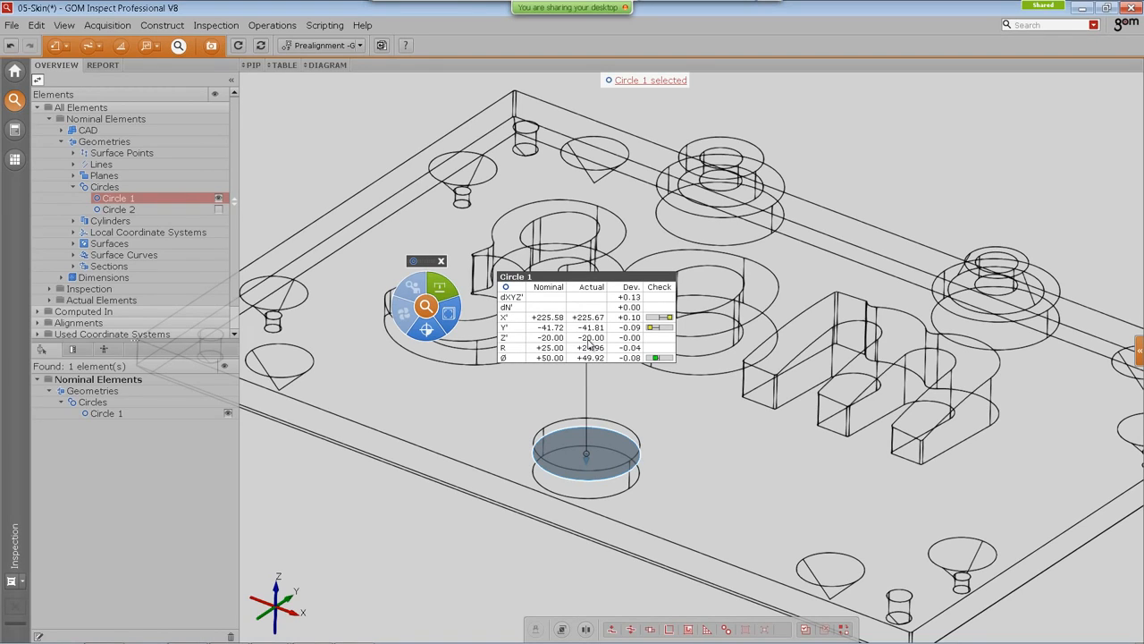
{"action": "left_click", "coordinate": [510, 358]}
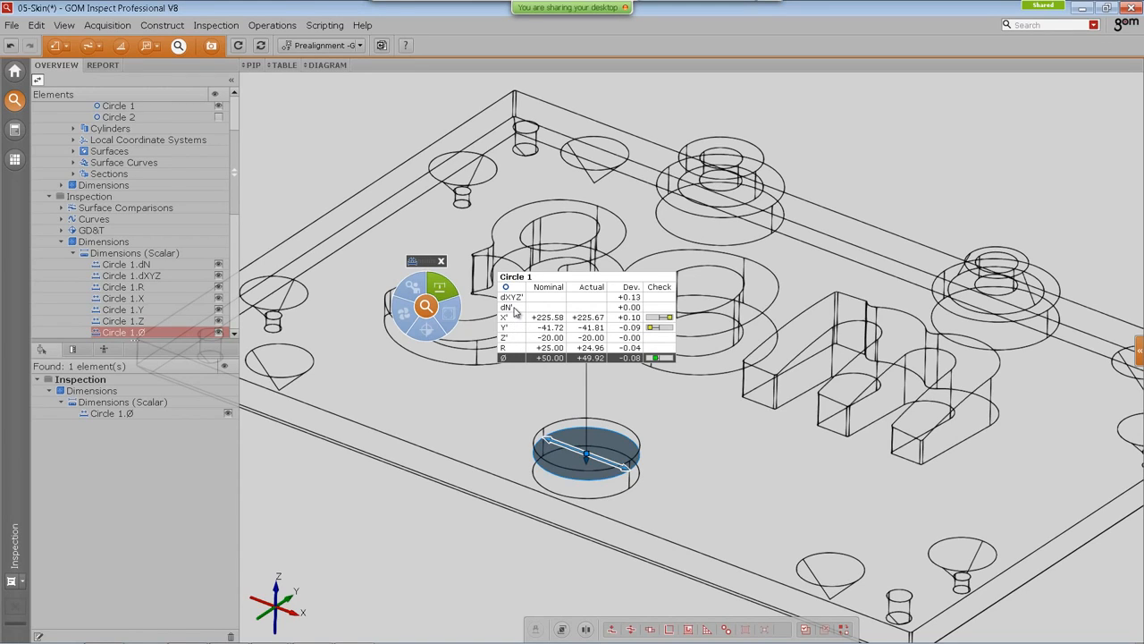
{"action": "left_click_drag", "start_coordinate": [425, 265], "coordinate": [418, 261]}
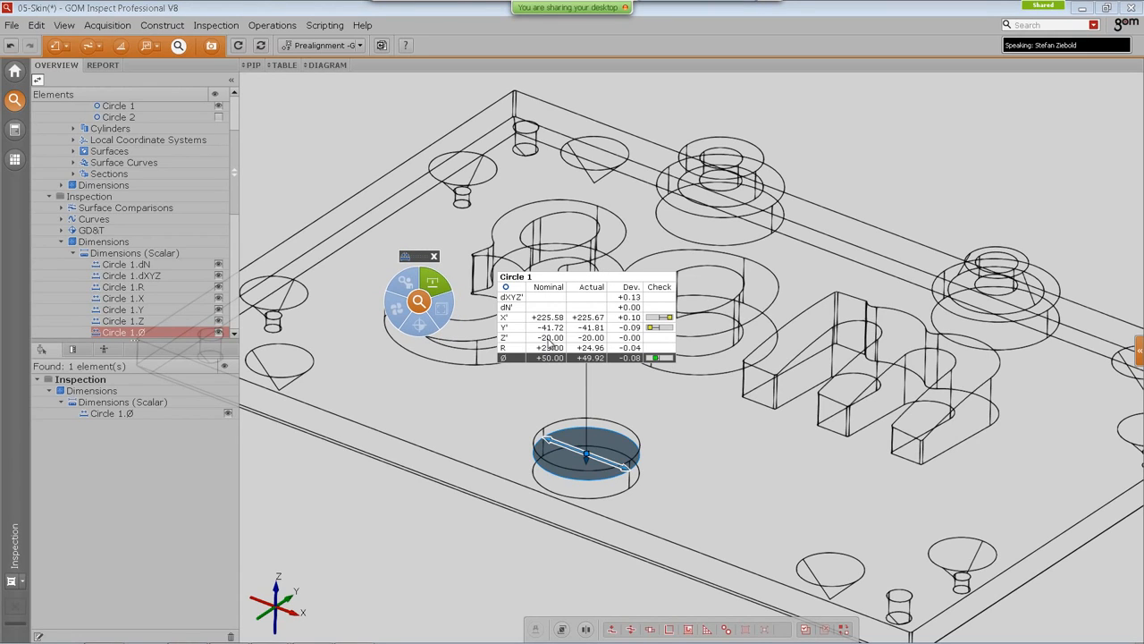
Step: Open the Configure I-Inspect dialog showing the inspection characteristics definition and order
{"action": "left_click", "coordinate": [258, 28]}
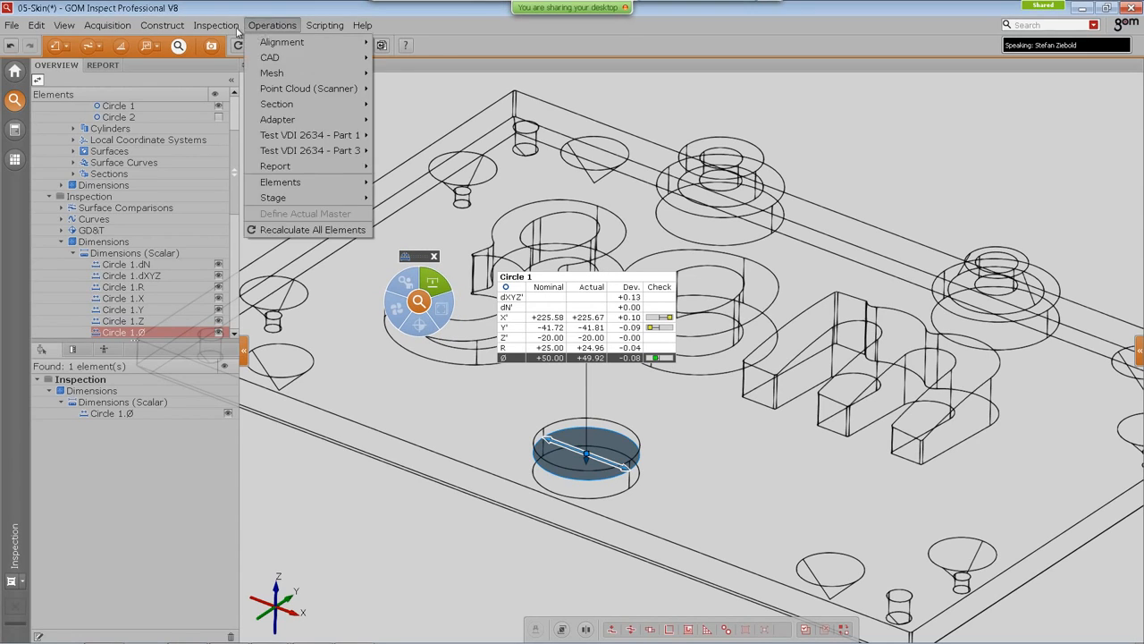
{"action": "mouse_move", "coordinate": [216, 25]}
{"action": "mouse_move", "coordinate": [264, 198]}
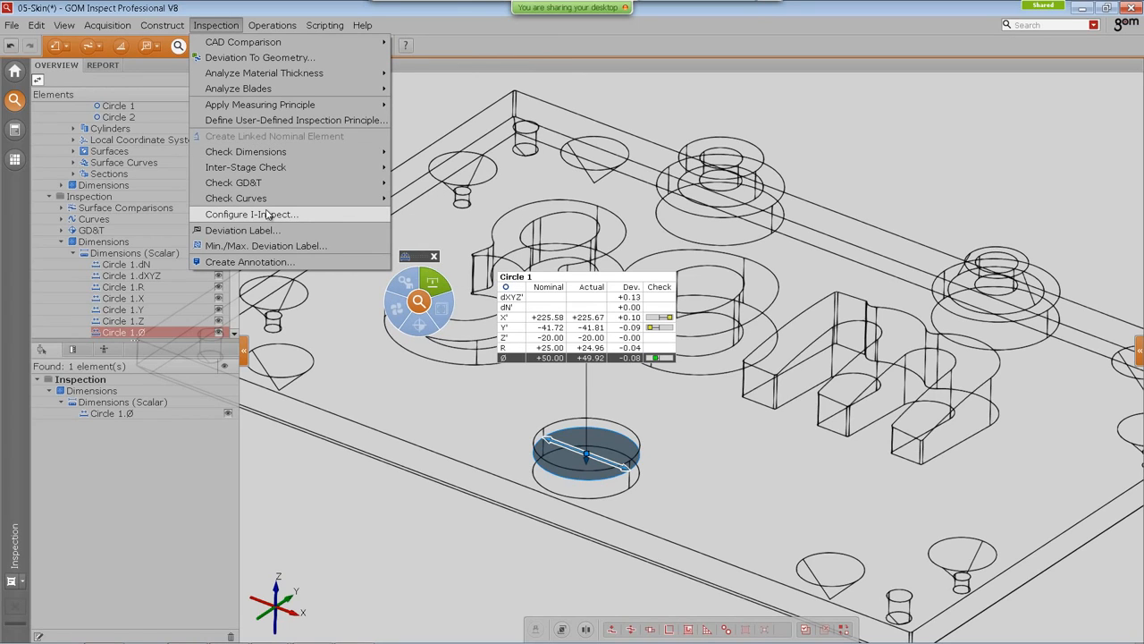
{"action": "left_click", "coordinate": [224, 215]}
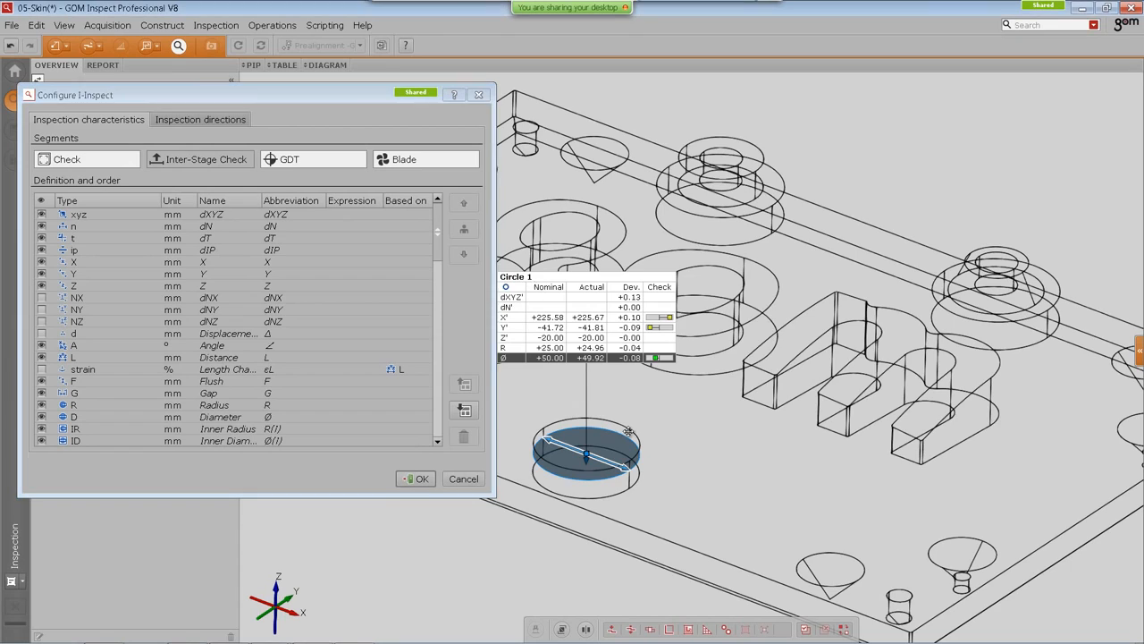
{"action": "middle_click_drag", "start_coordinate": [628, 432], "coordinate": [780, 407]}
{"action": "left_click", "coordinate": [691, 176]}
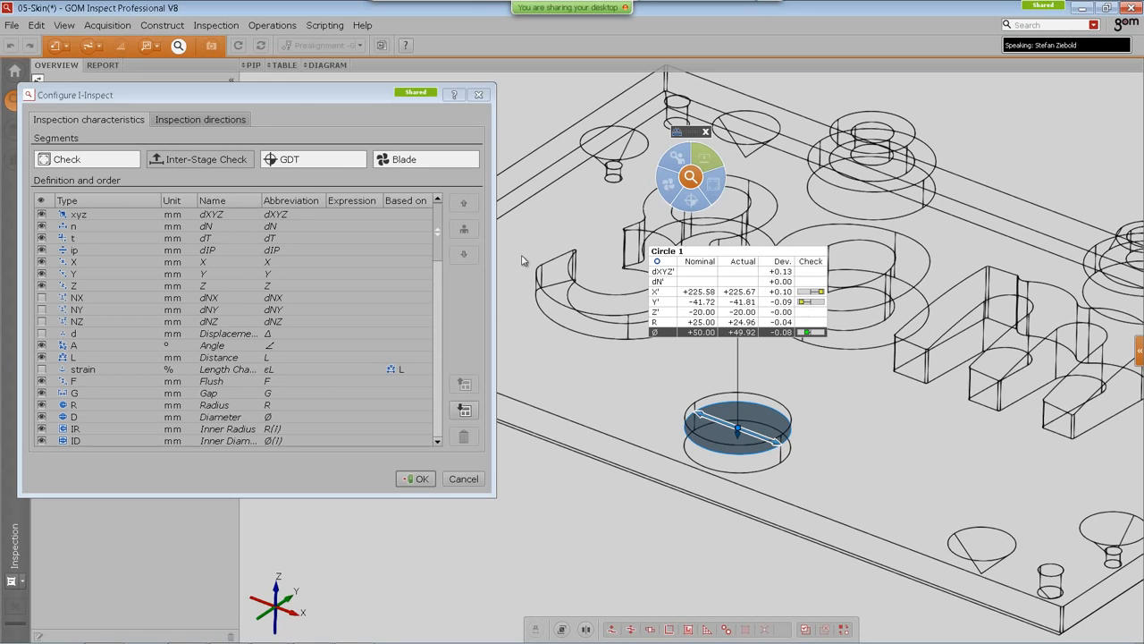
{"action": "left_click", "coordinate": [297, 88]}
{"action": "left_click_drag", "start_coordinate": [307, 96], "coordinate": [316, 93]}
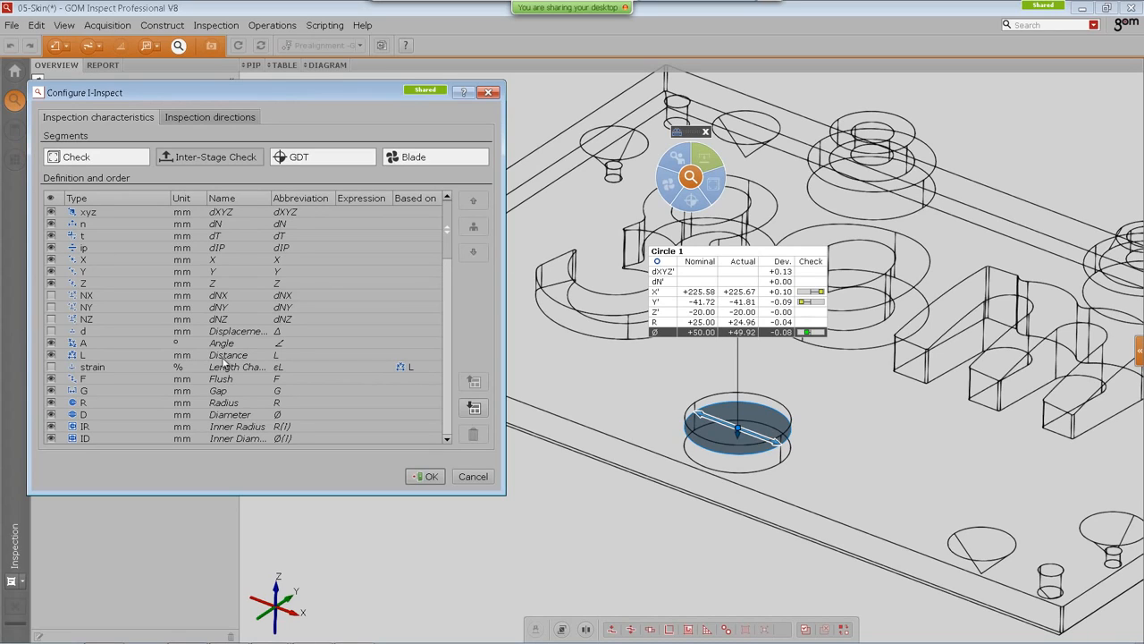
Step: Move the Diameter (D) characteristic to the top of the I-Inspect definition order
{"action": "left_click", "coordinate": [85, 416]}
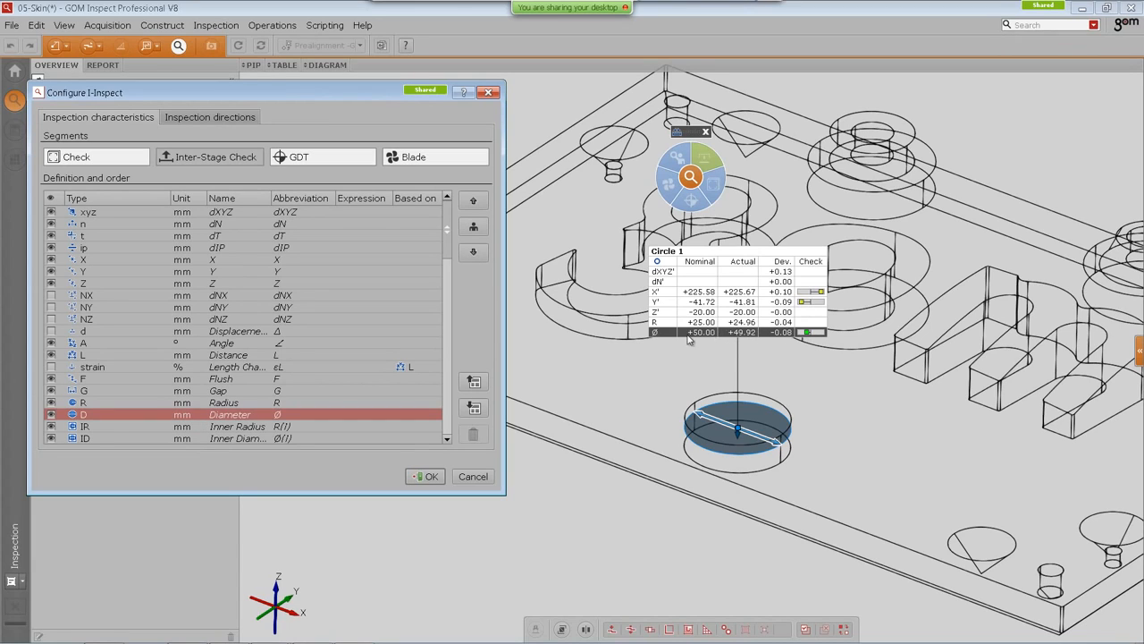
{"action": "left_click", "coordinate": [474, 202]}
{"action": "left_click", "coordinate": [474, 202]}
{"action": "left_click", "coordinate": [473, 202]}
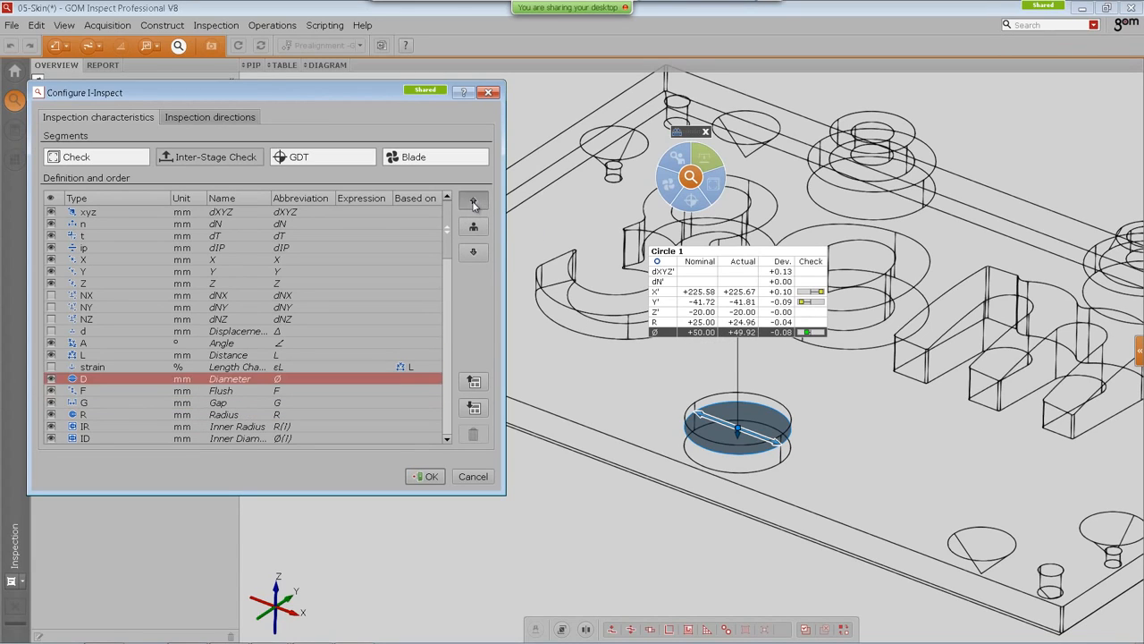
{"action": "left_click", "coordinate": [474, 202]}
{"action": "left_click", "coordinate": [474, 202]}
{"action": "left_click", "coordinate": [474, 202]}
{"action": "double_click", "coordinate": [474, 202]}
{"action": "left_click", "coordinate": [474, 202]}
{"action": "double_click", "coordinate": [473, 202]}
{"action": "left_click", "coordinate": [474, 202]}
{"action": "double_click", "coordinate": [474, 202]}
{"action": "left_click", "coordinate": [474, 202]}
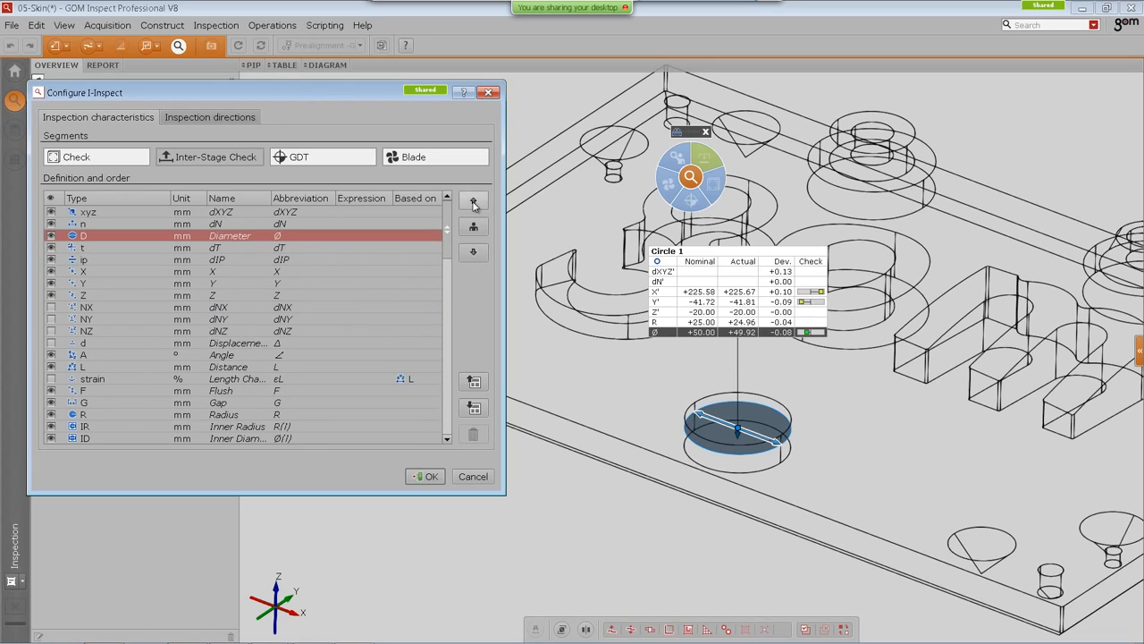
{"action": "double_click", "coordinate": [473, 202]}
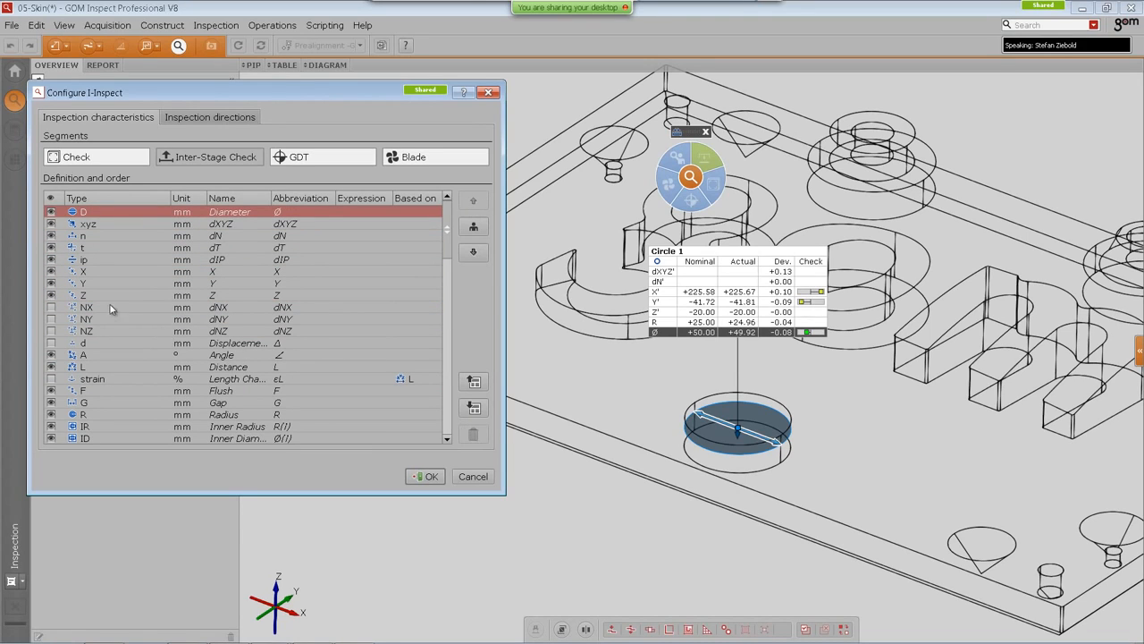
Step: Move the n (dN) characteristic down the order to sit just below NZ
{"action": "left_click", "coordinate": [123, 236]}
{"action": "double_click", "coordinate": [479, 258]}
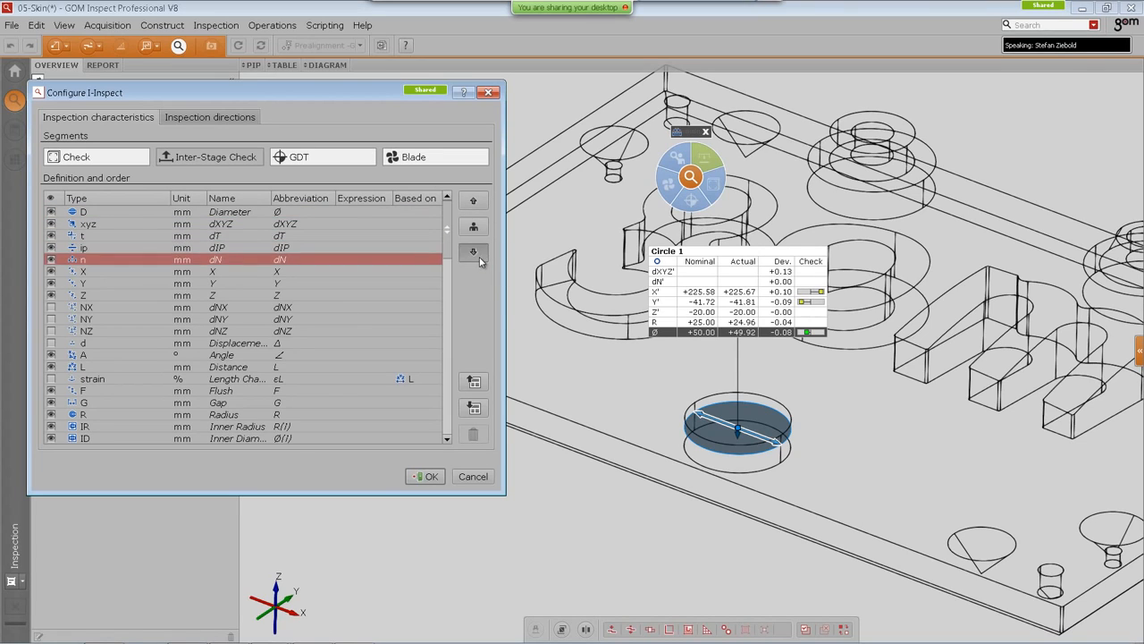
{"action": "double_click", "coordinate": [479, 258]}
{"action": "left_click", "coordinate": [480, 258]}
{"action": "left_click", "coordinate": [479, 259]}
{"action": "double_click", "coordinate": [479, 259]}
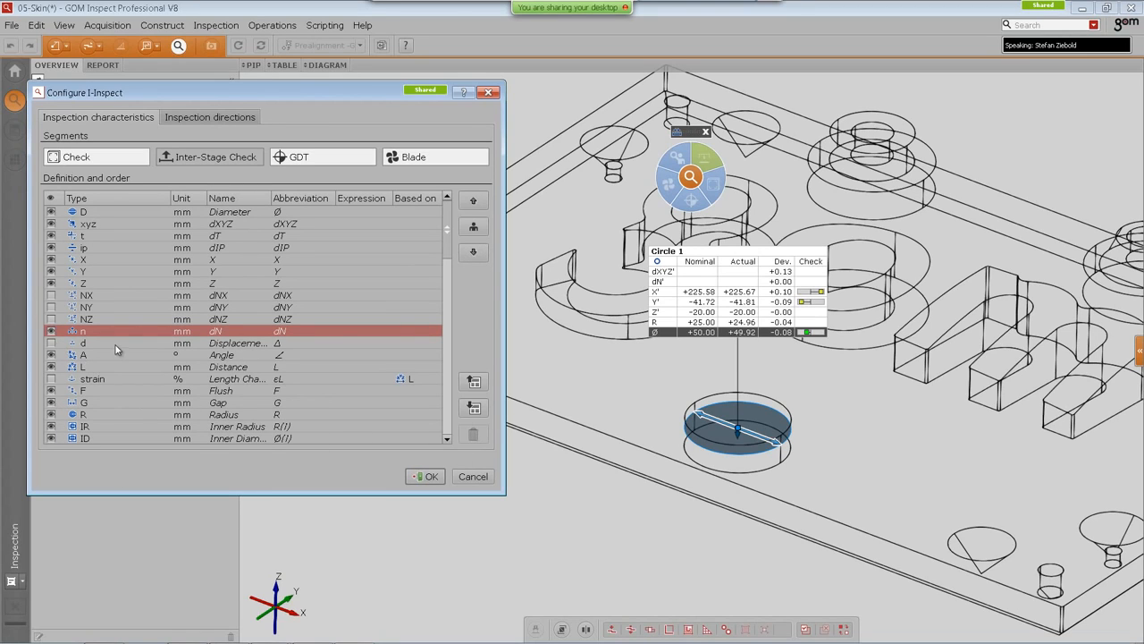
Step: Set the n characteristic's abbreviation to Normal and apply the I-Inspect configuration
{"action": "double_click", "coordinate": [287, 331]}
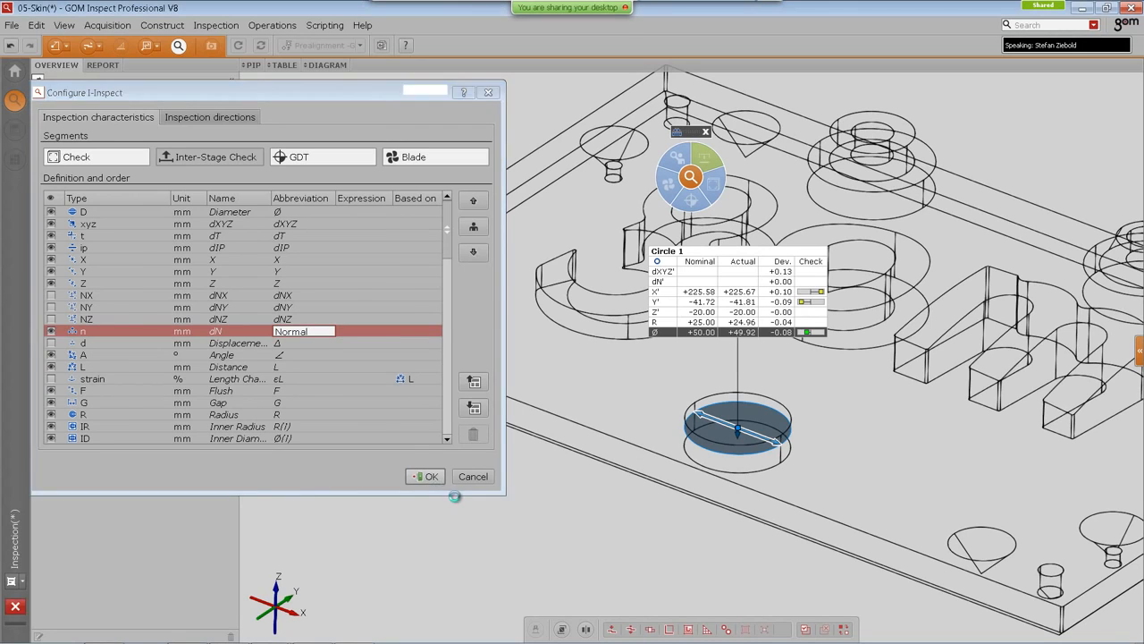
{"action": "left_click", "coordinate": [428, 478]}
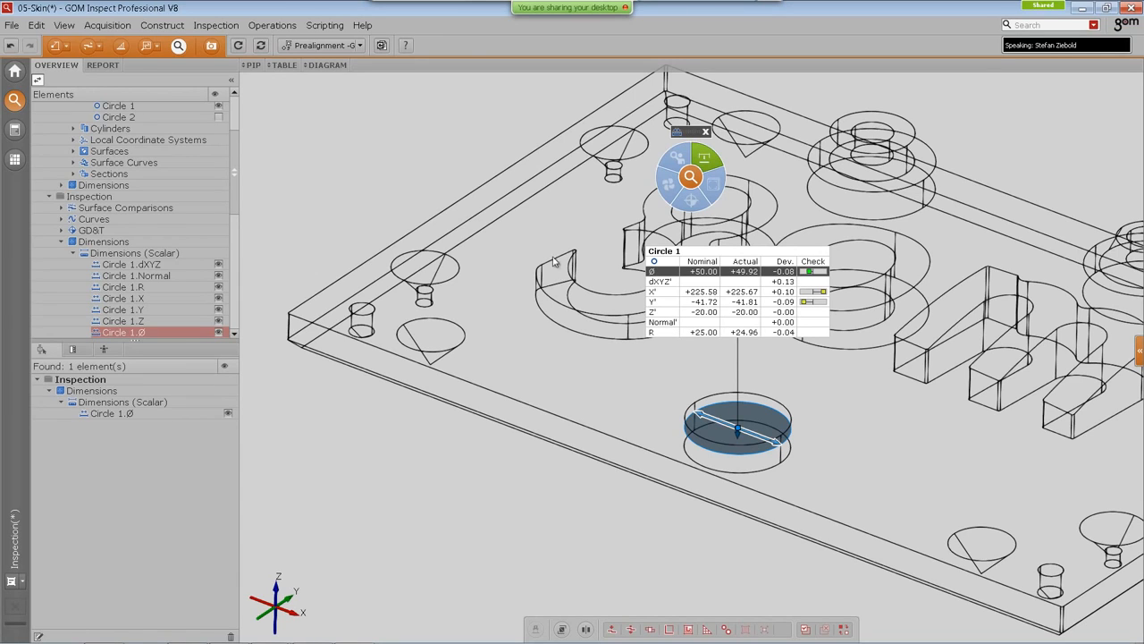
Step: Reopen the I-Inspect configuration, hide the R, ip, t, xyz and D characteristics, and apply it
{"action": "left_click", "coordinate": [216, 25]}
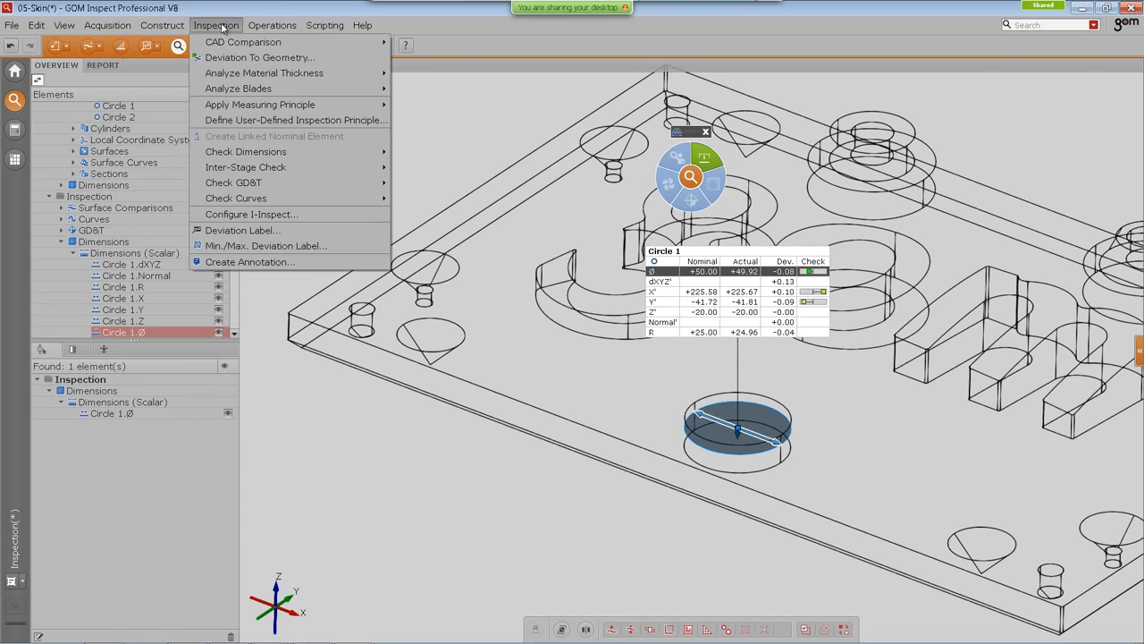
{"action": "left_click", "coordinate": [256, 214]}
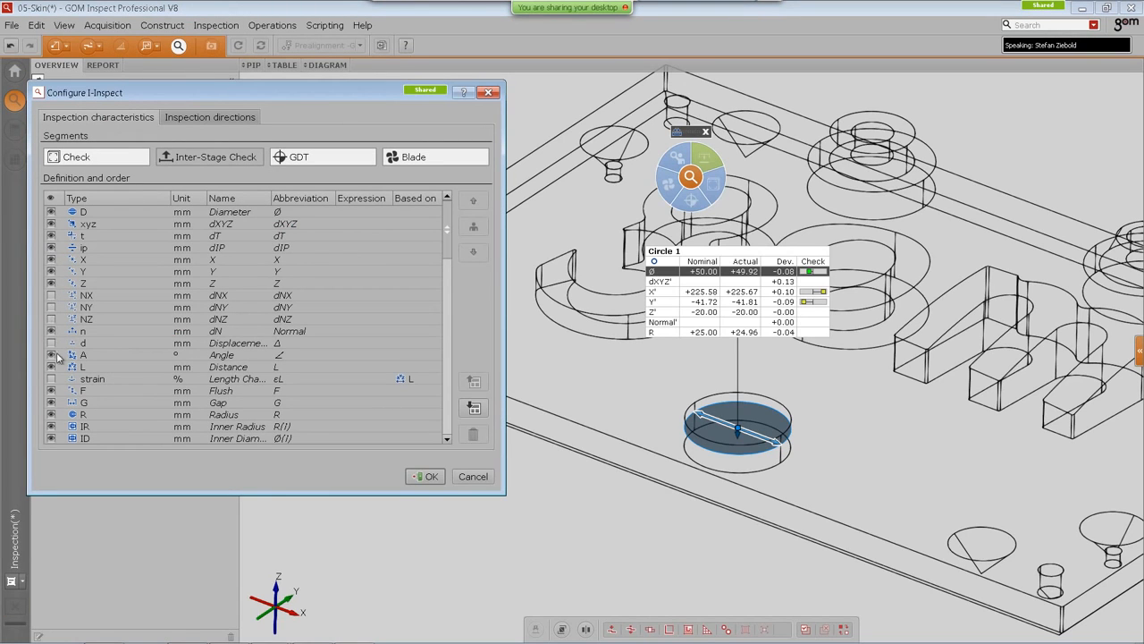
{"action": "left_click", "coordinate": [54, 417]}
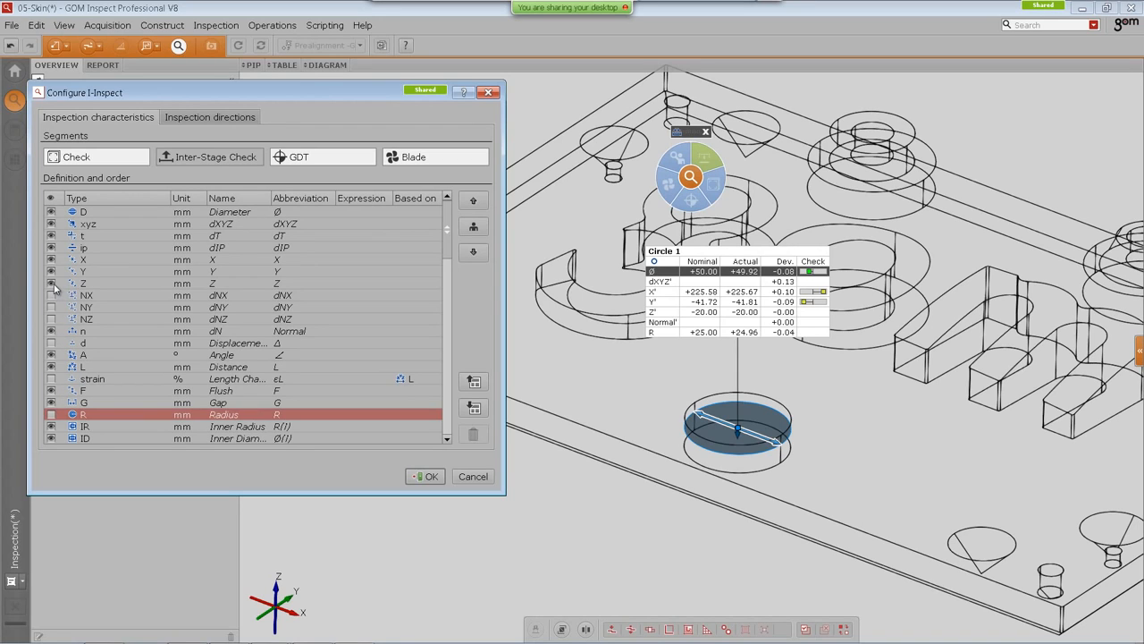
{"action": "left_click", "coordinate": [51, 247]}
{"action": "left_click", "coordinate": [51, 235]}
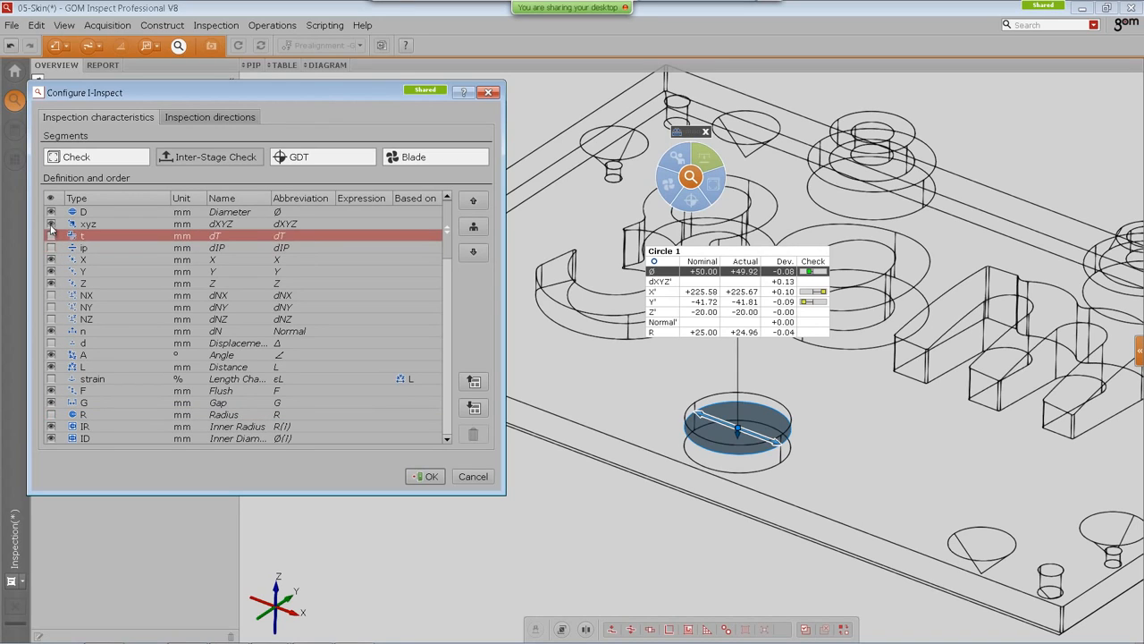
{"action": "left_click", "coordinate": [51, 224]}
{"action": "left_click", "coordinate": [51, 212]}
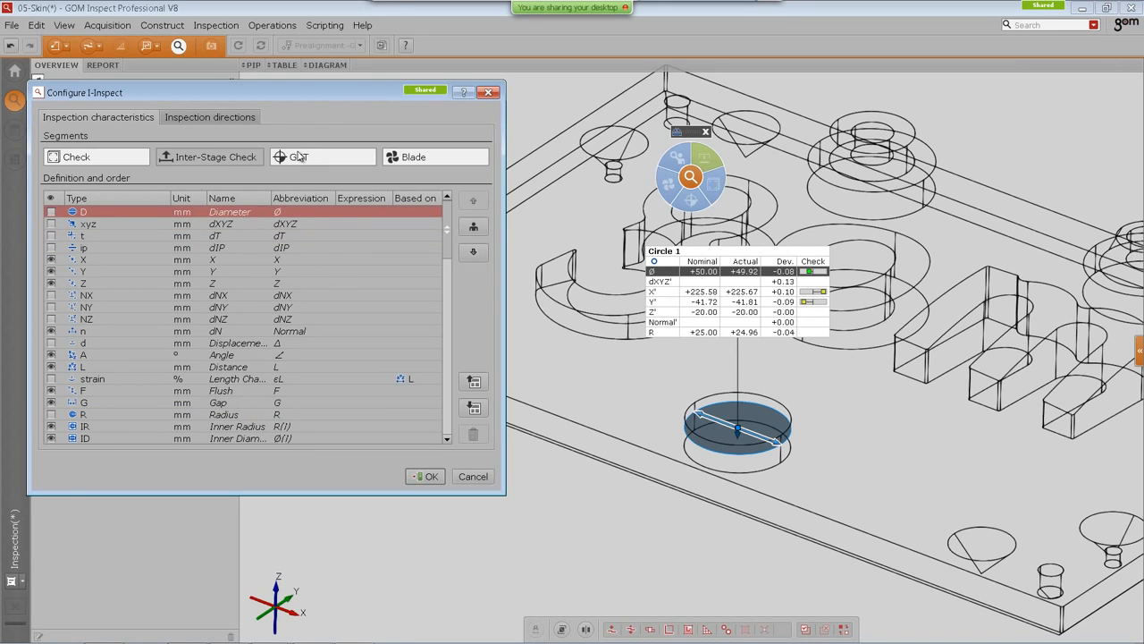
{"action": "left_click", "coordinate": [428, 477]}
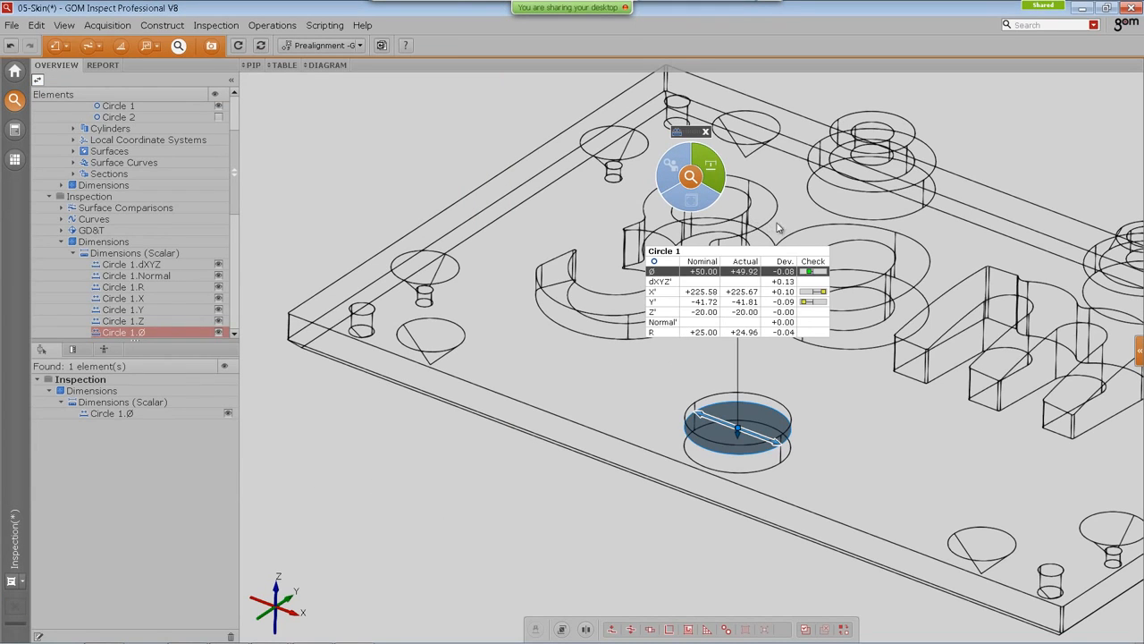
Step: Open Circle 1's Check options in the I-Inspect menu and dismiss them
{"action": "left_click", "coordinate": [737, 248]}
{"action": "left_click", "coordinate": [691, 198]}
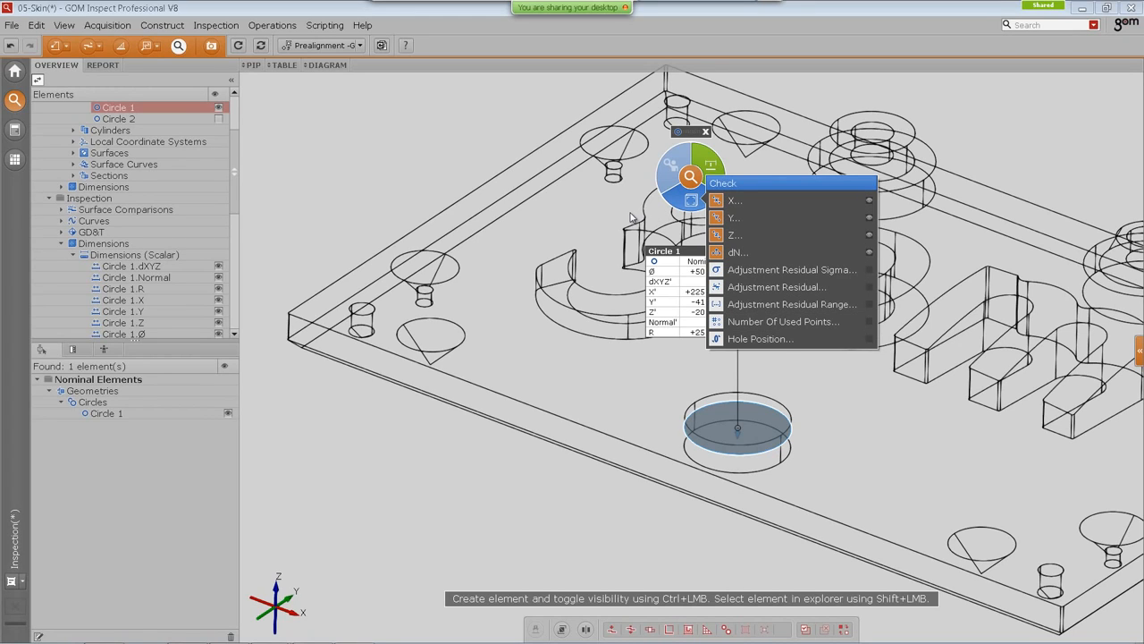
{"action": "left_click", "coordinate": [411, 131]}
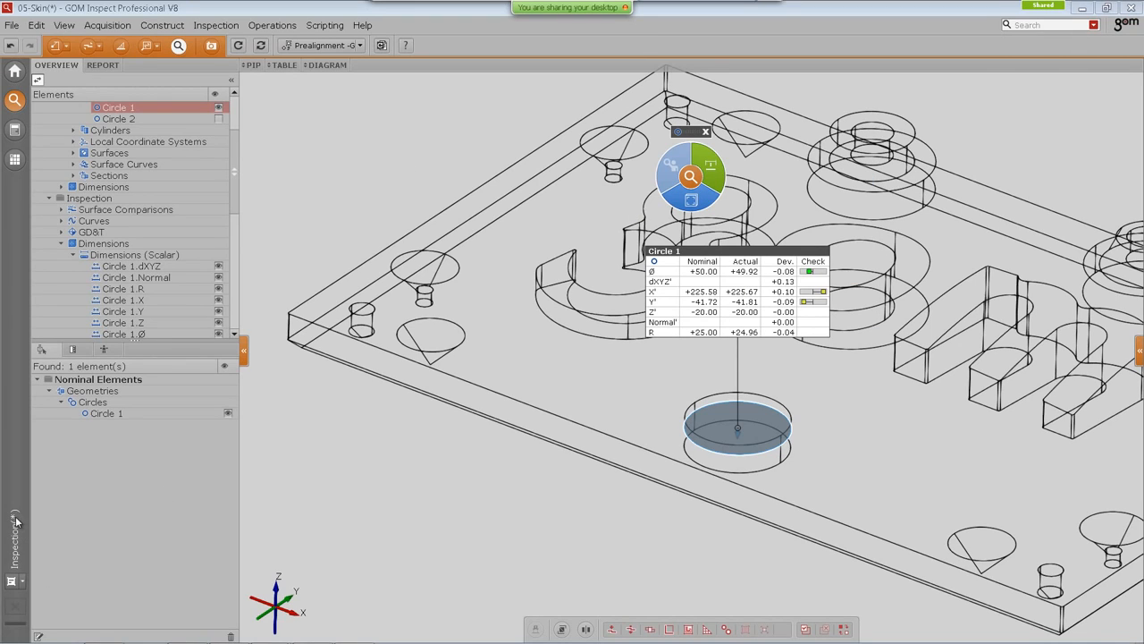
Step: Save the current layout as a new user skin and rename it demo
{"action": "left_click", "coordinate": [21, 581]}
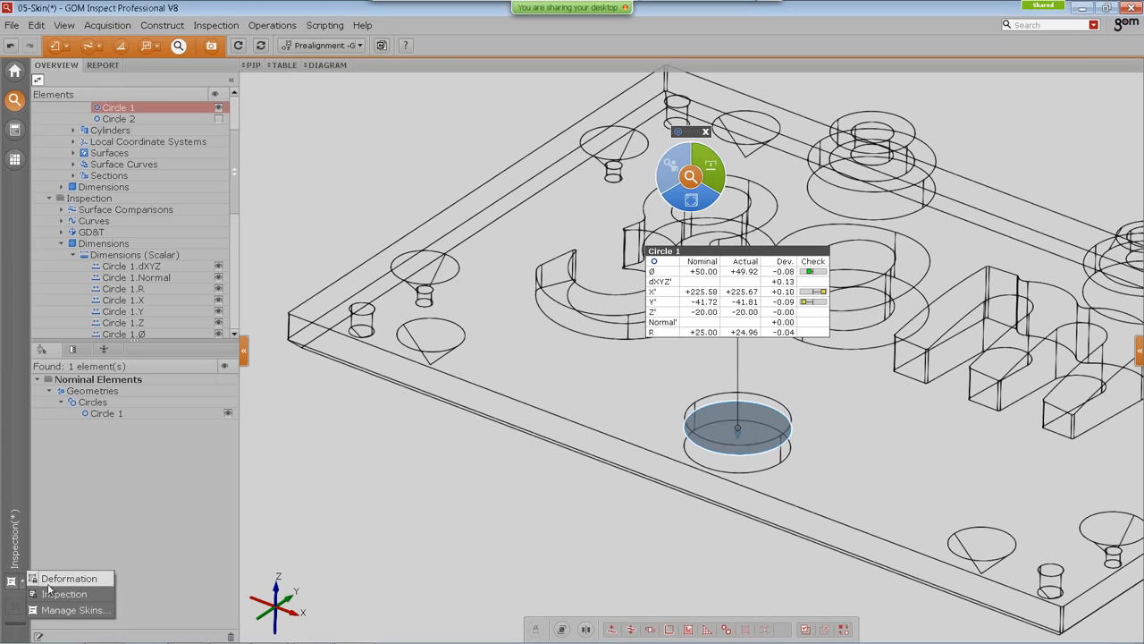
{"action": "left_click", "coordinate": [71, 610]}
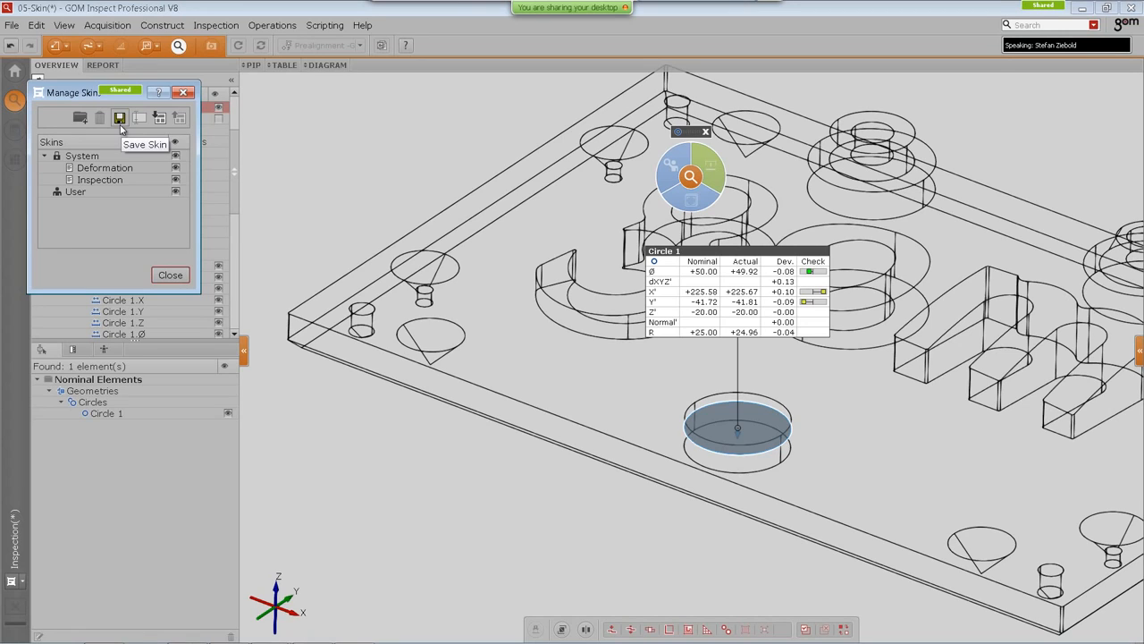
{"action": "left_click", "coordinate": [120, 121]}
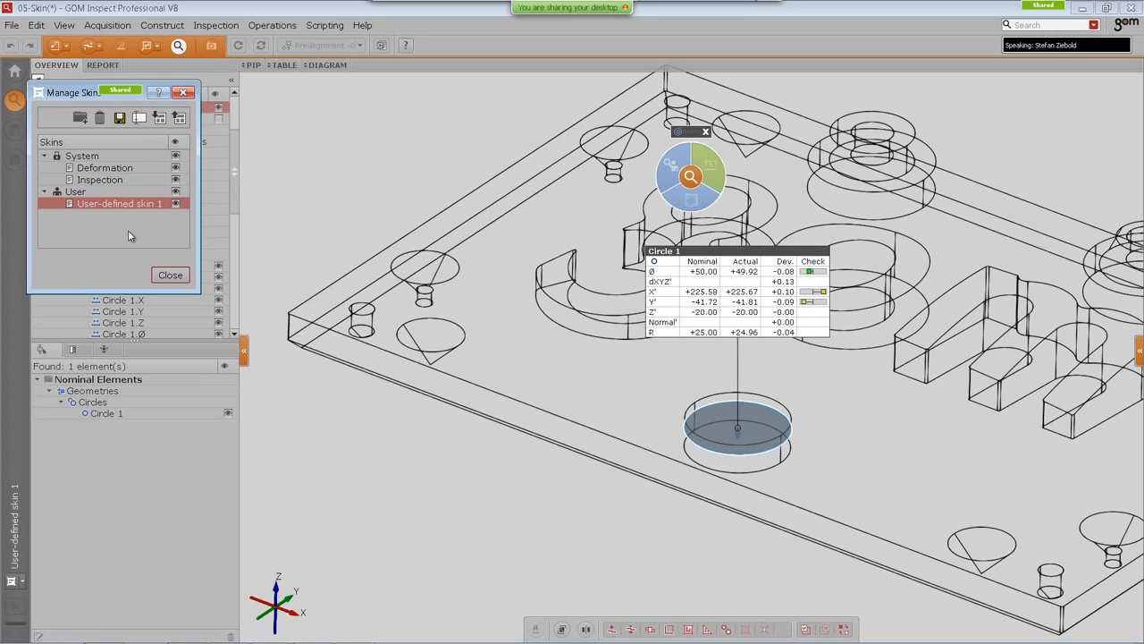
{"action": "left_click", "coordinate": [140, 121]}
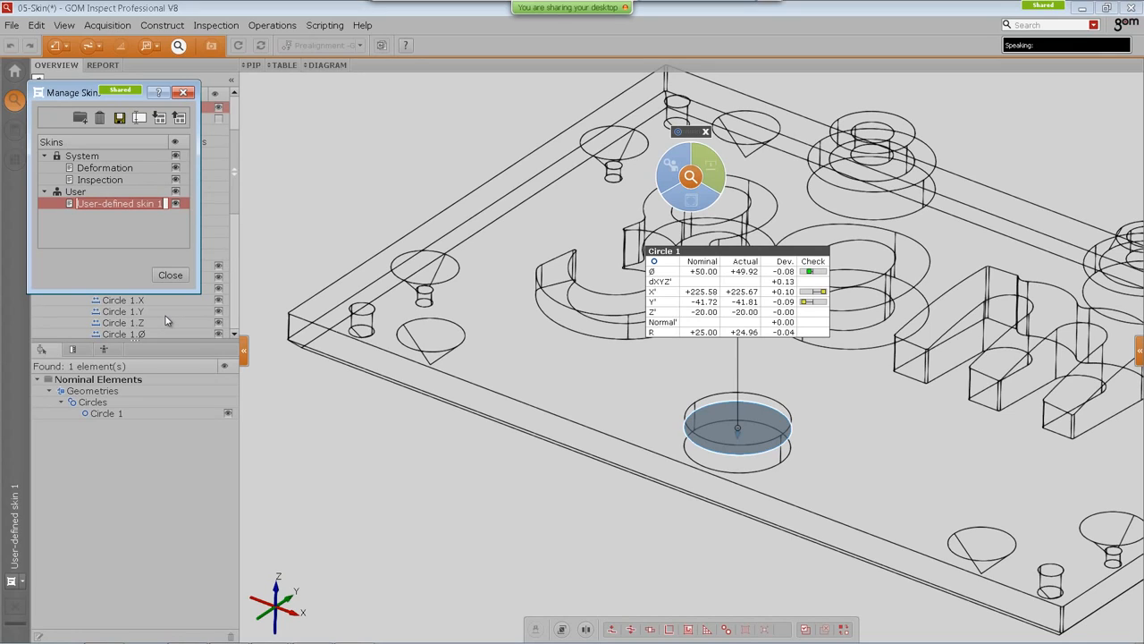
{"action": "type", "text": "d"}
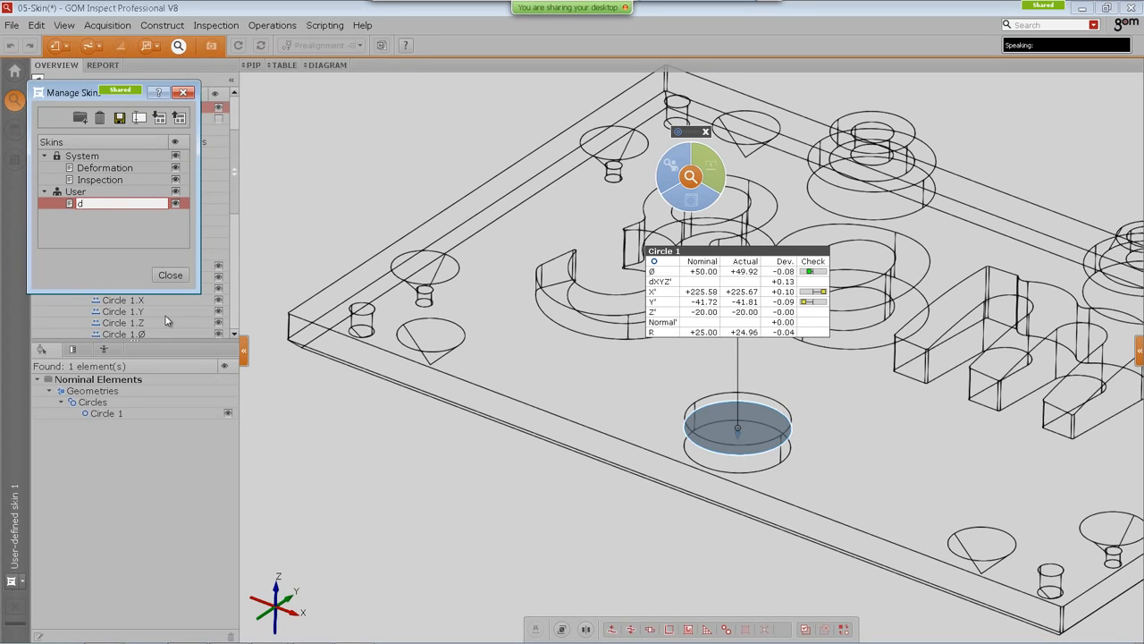
{"action": "type", "text": "emo"}
{"action": "key", "text": "Return"}
{"action": "left_click", "coordinate": [170, 276]}
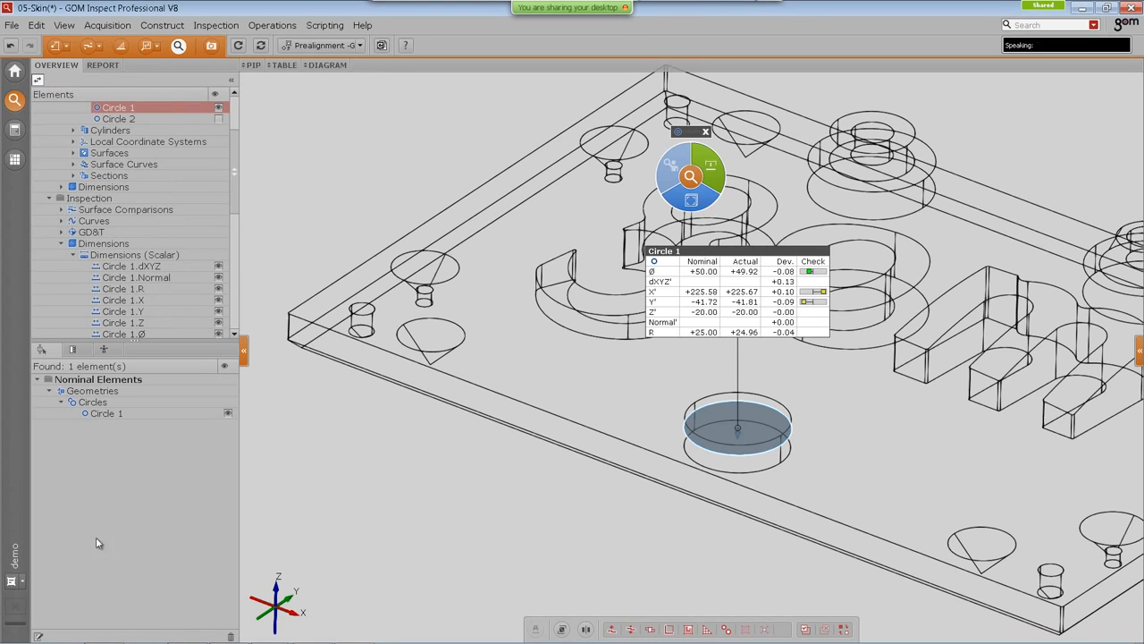
Step: Switch between the Inspection and demo skins, ending on the Inspection skin
{"action": "left_click", "coordinate": [13, 580]}
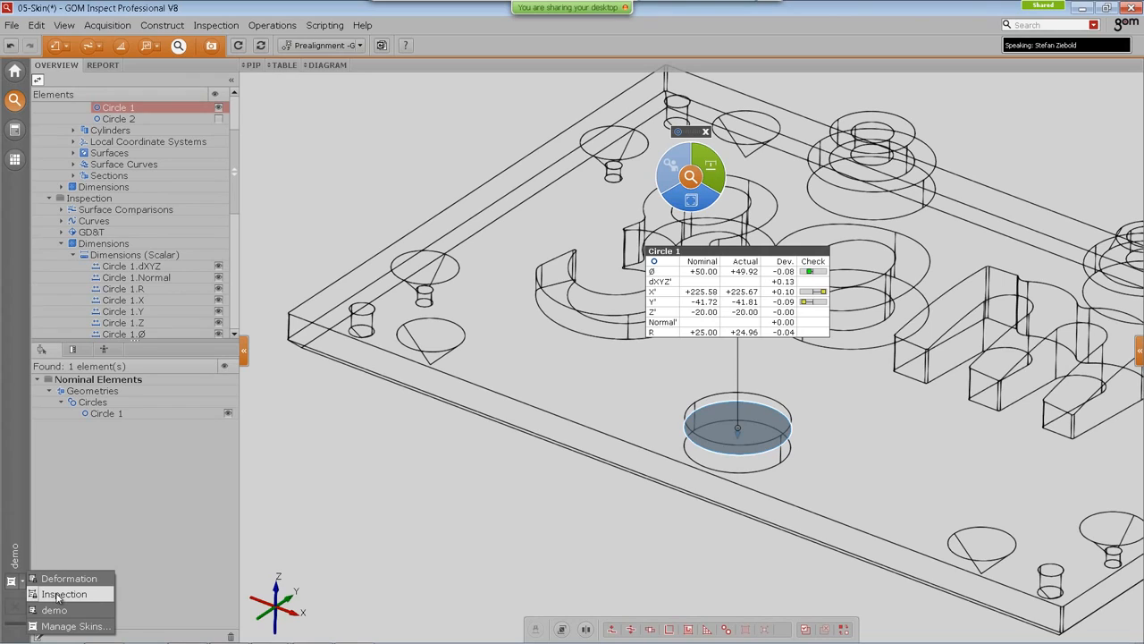
{"action": "left_click", "coordinate": [58, 594]}
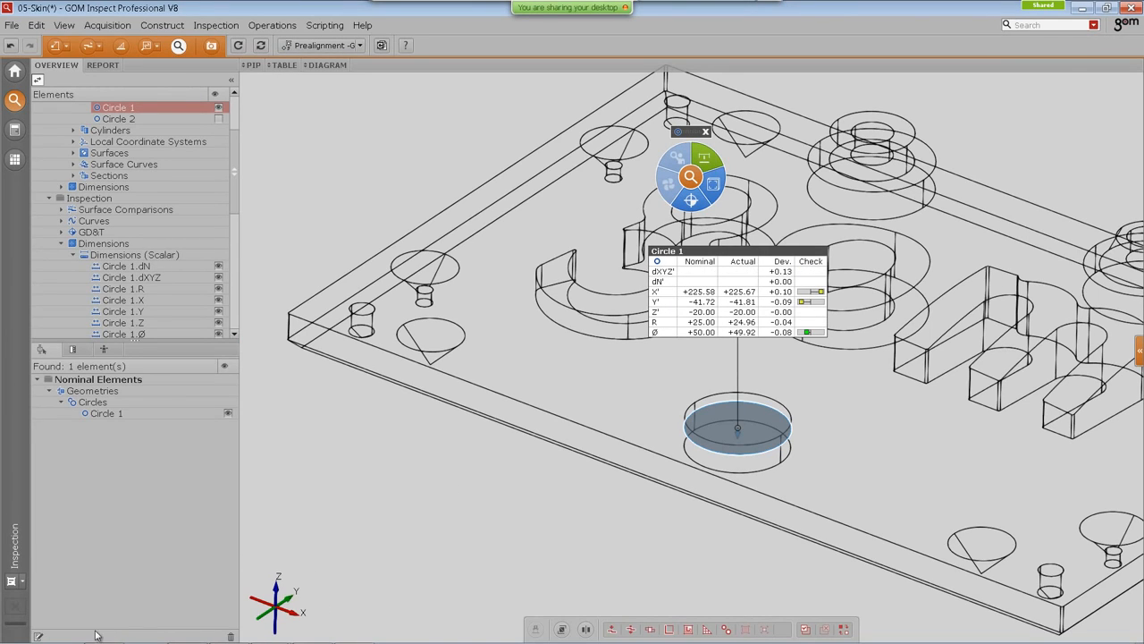
{"action": "left_click", "coordinate": [13, 580]}
{"action": "left_click", "coordinate": [54, 610]}
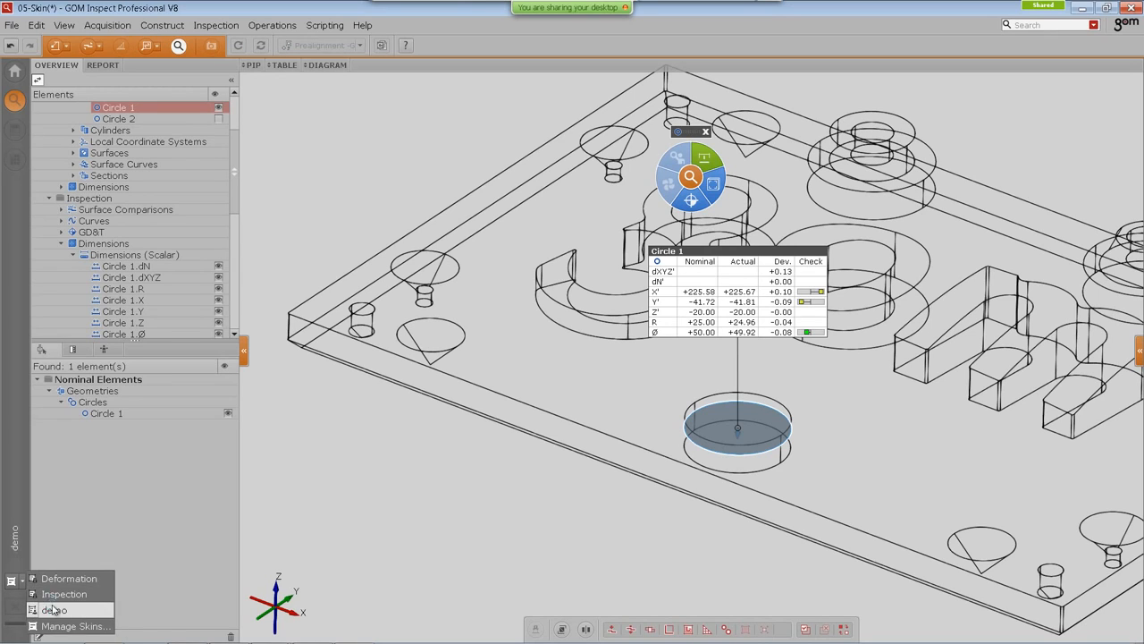
{"action": "left_click", "coordinate": [14, 581]}
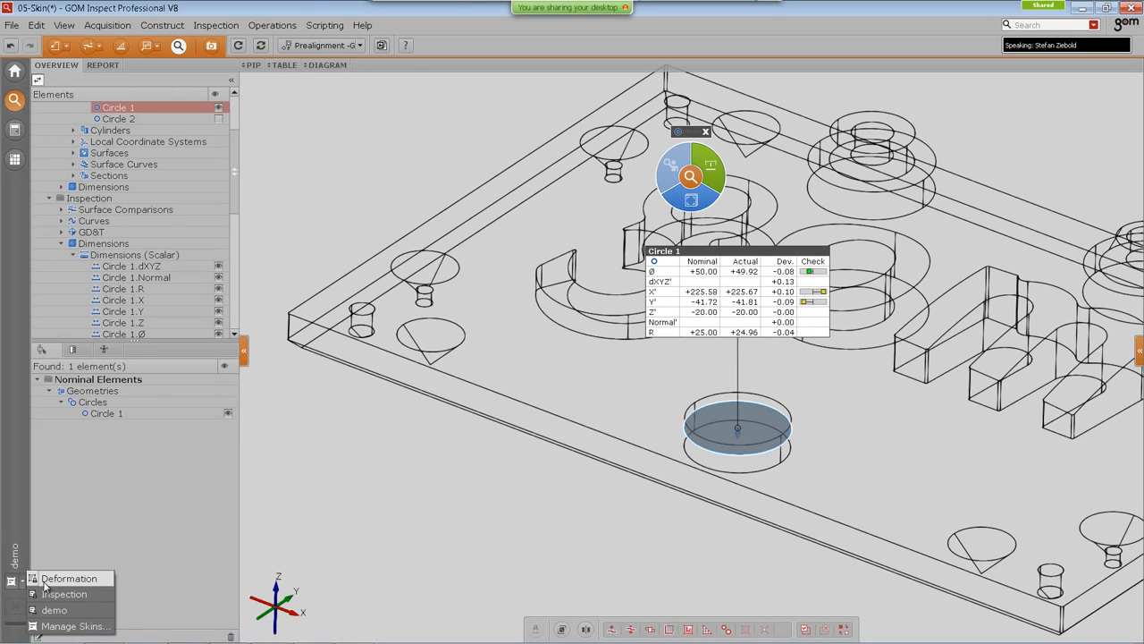
{"action": "left_click", "coordinate": [59, 593]}
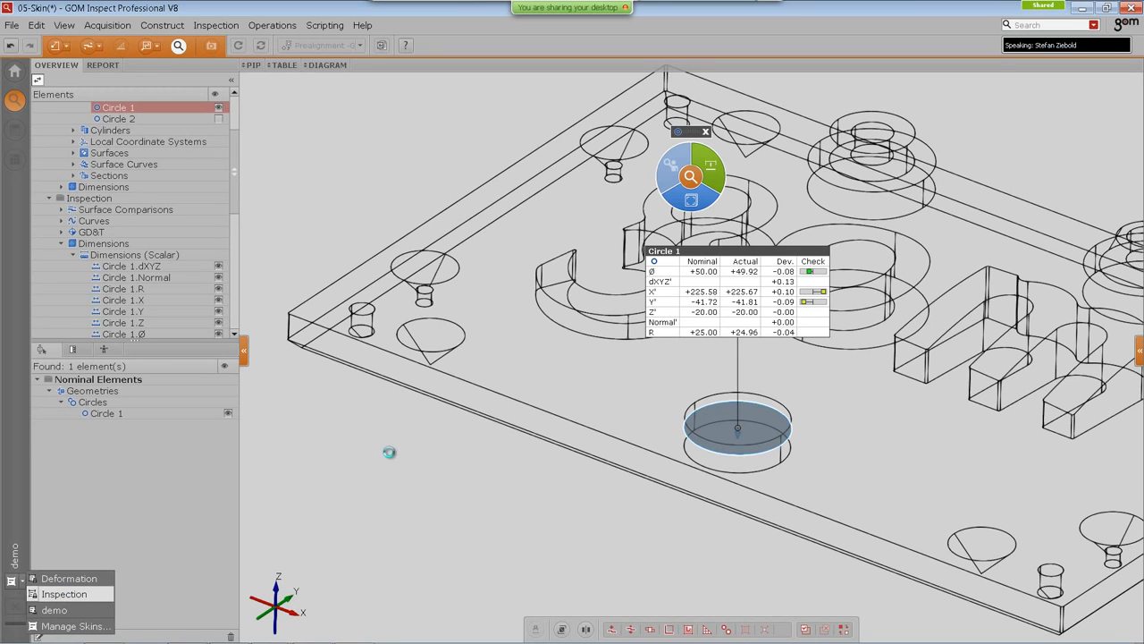
Step: Widen the element explorer panel and scroll its tree back to the top
{"action": "right_click_drag", "start_coordinate": [494, 319], "coordinate": [449, 314]}
{"action": "scroll", "coordinate": [462, 350], "scroll_direction": "down", "scroll_amount": 2}
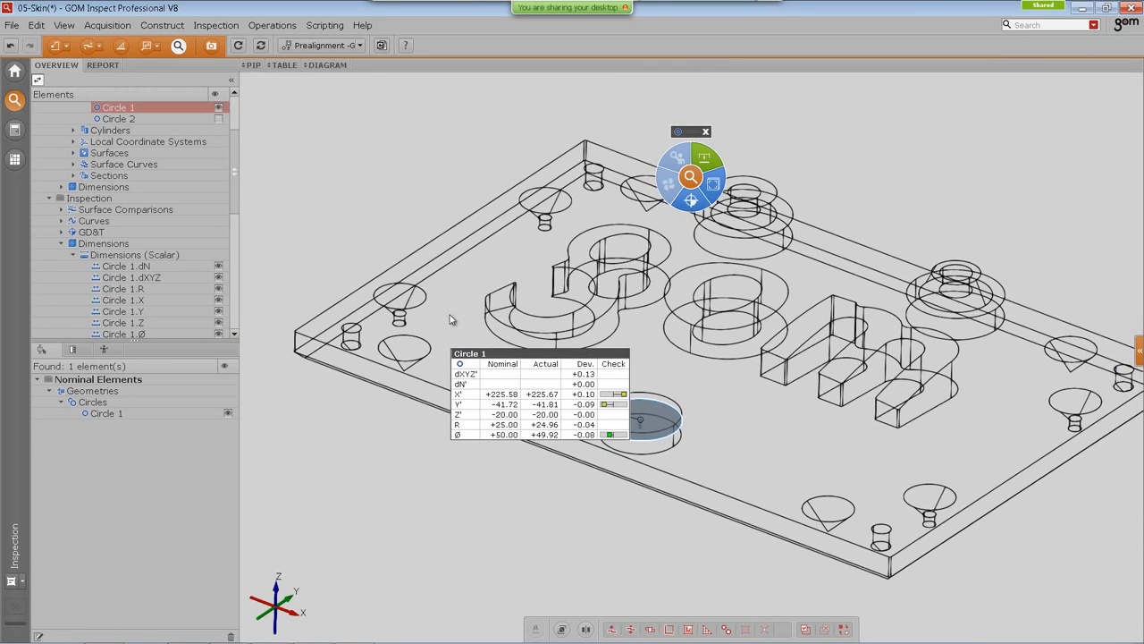
{"action": "left_click_drag", "start_coordinate": [222, 349], "coordinate": [223, 399]}
{"action": "left_click_drag", "start_coordinate": [240, 291], "coordinate": [269, 293]}
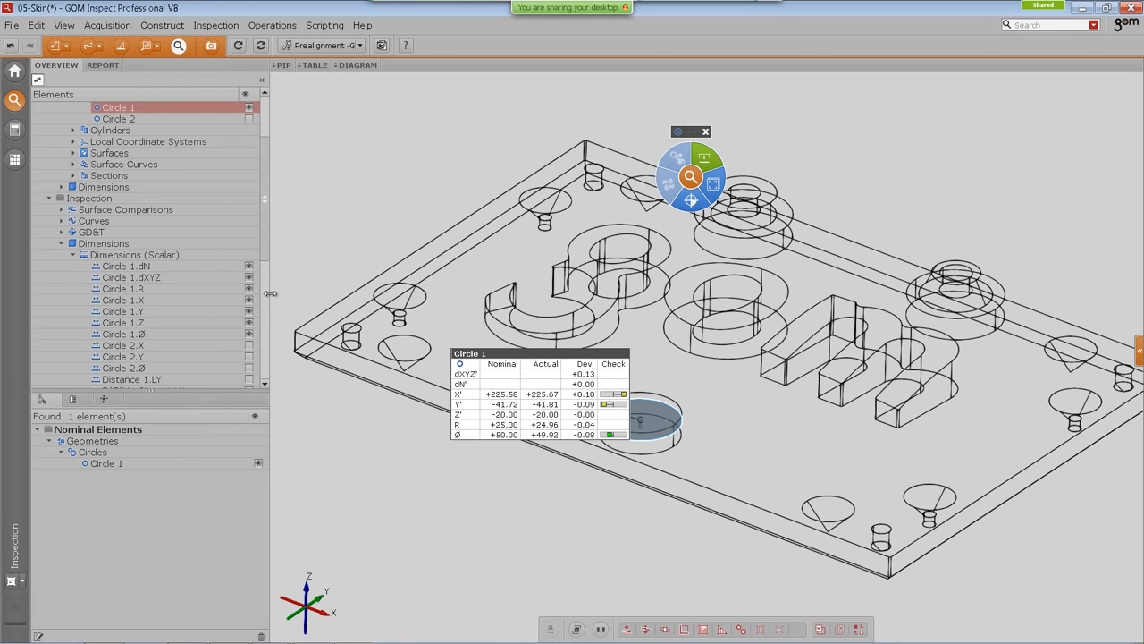
{"action": "scroll", "coordinate": [257, 152], "scroll_direction": "up", "scroll_amount": 3}
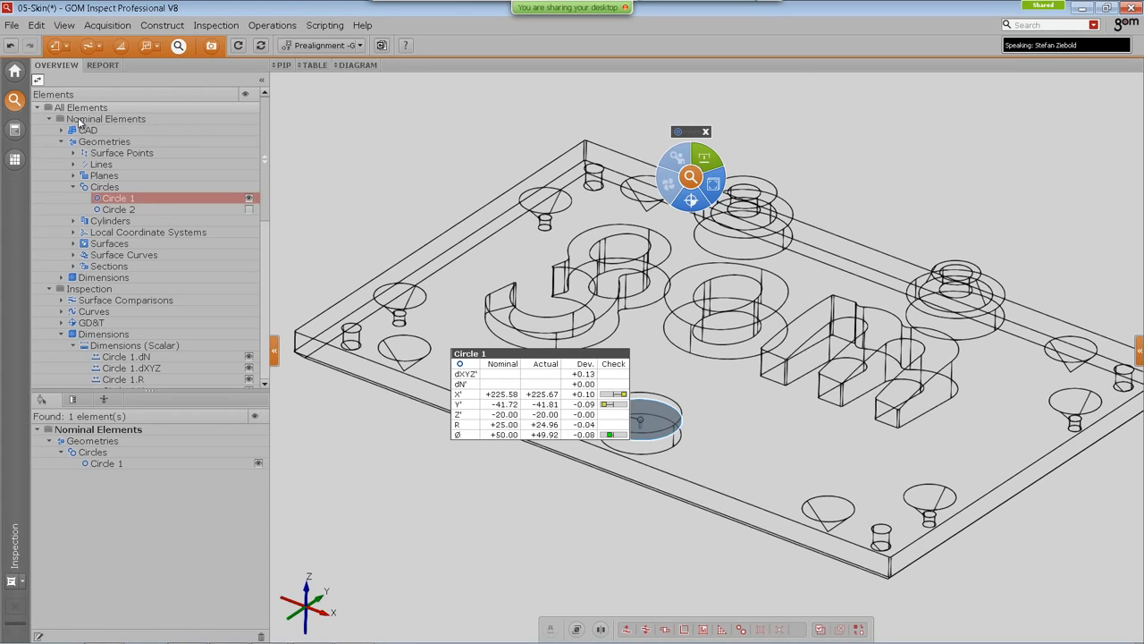
Step: Collapse All Elements and expand the Alignments, Imported and Used Coordinate Systems branches in the element explorer
{"action": "left_click", "coordinate": [37, 108]}
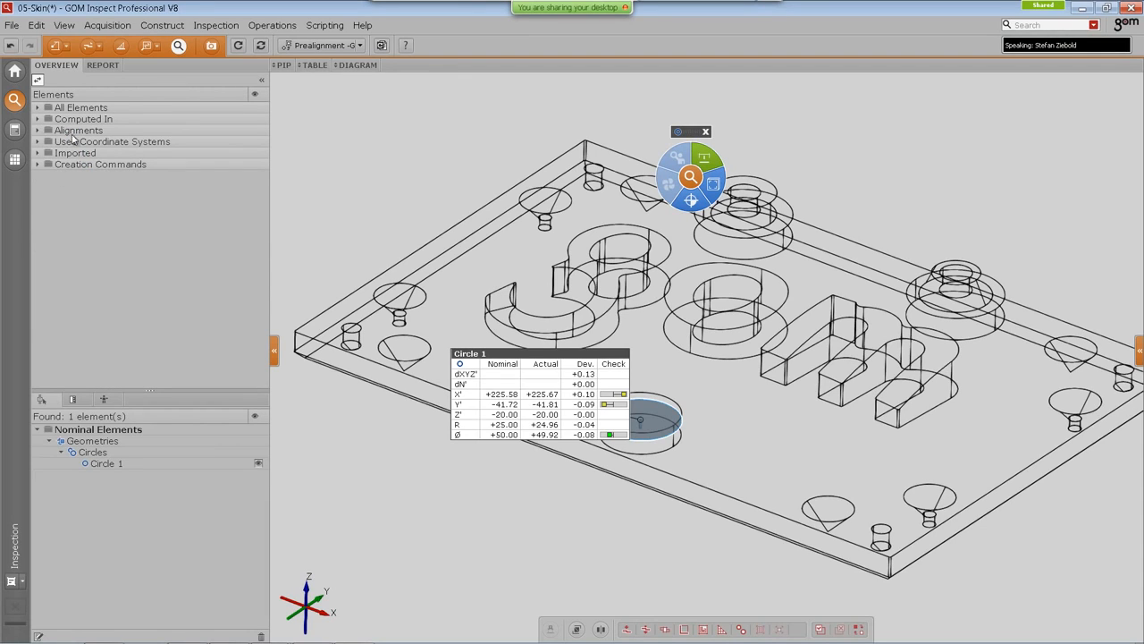
{"action": "left_click", "coordinate": [37, 131]}
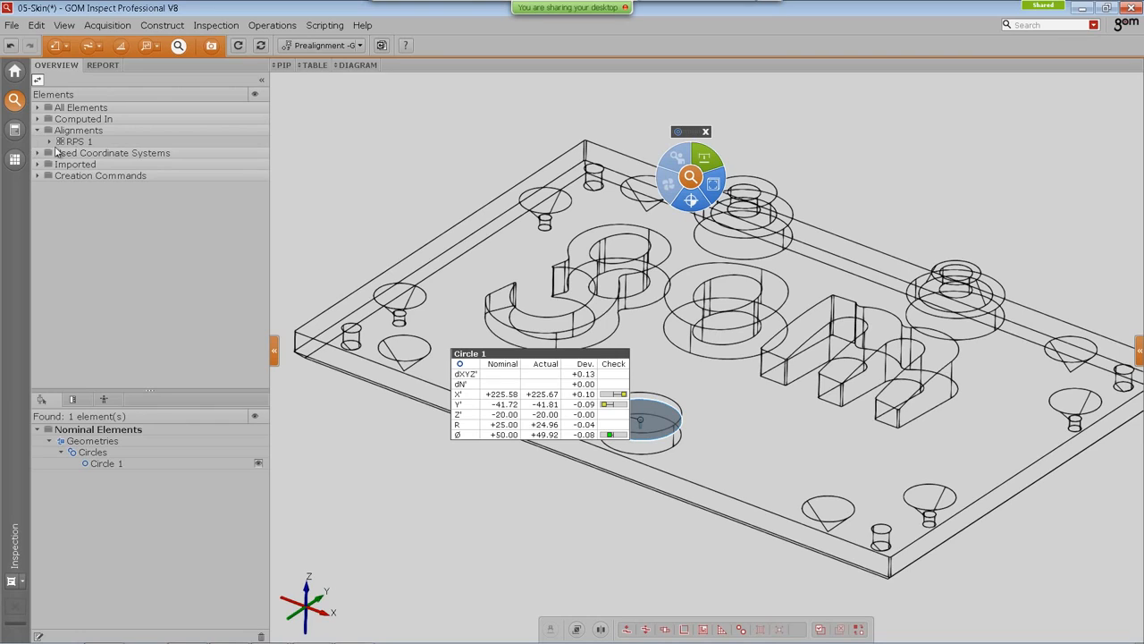
{"action": "left_click", "coordinate": [37, 166]}
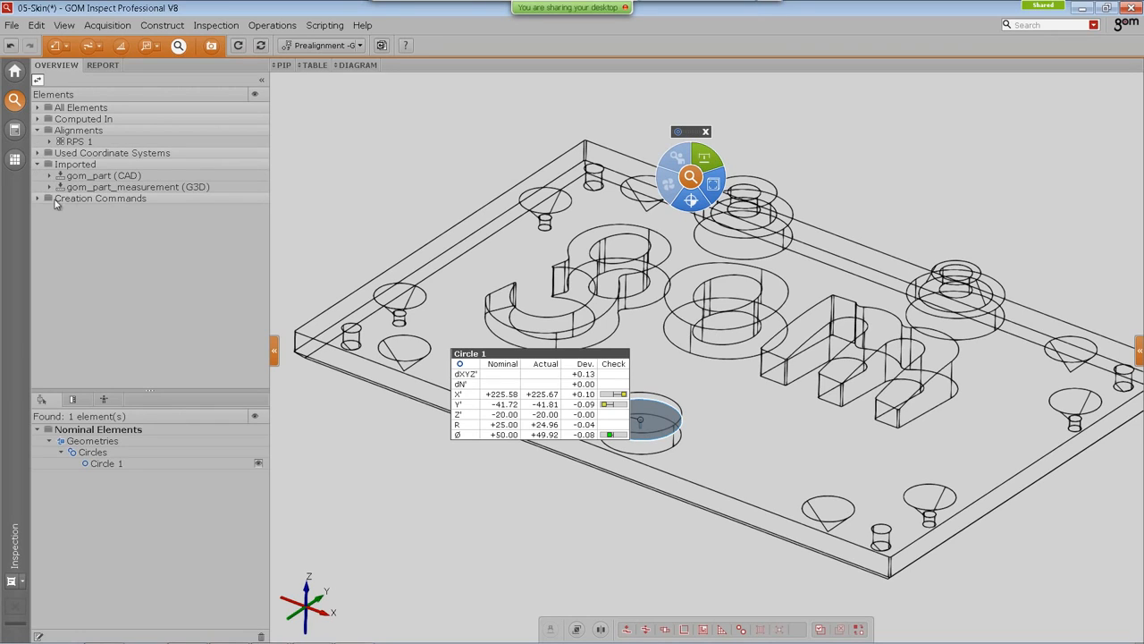
{"action": "left_click", "coordinate": [38, 153]}
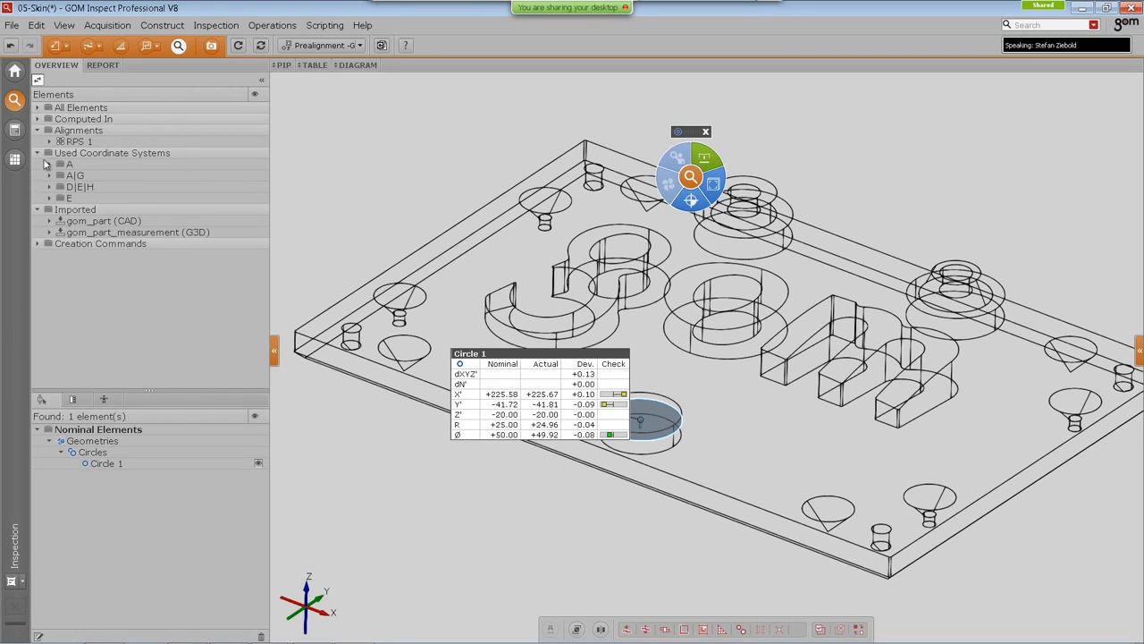
Step: Drop the D|E|H coordinate system into the 3D view to show only its elements
{"action": "left_click_drag", "start_coordinate": [90, 189], "coordinate": [340, 157]}
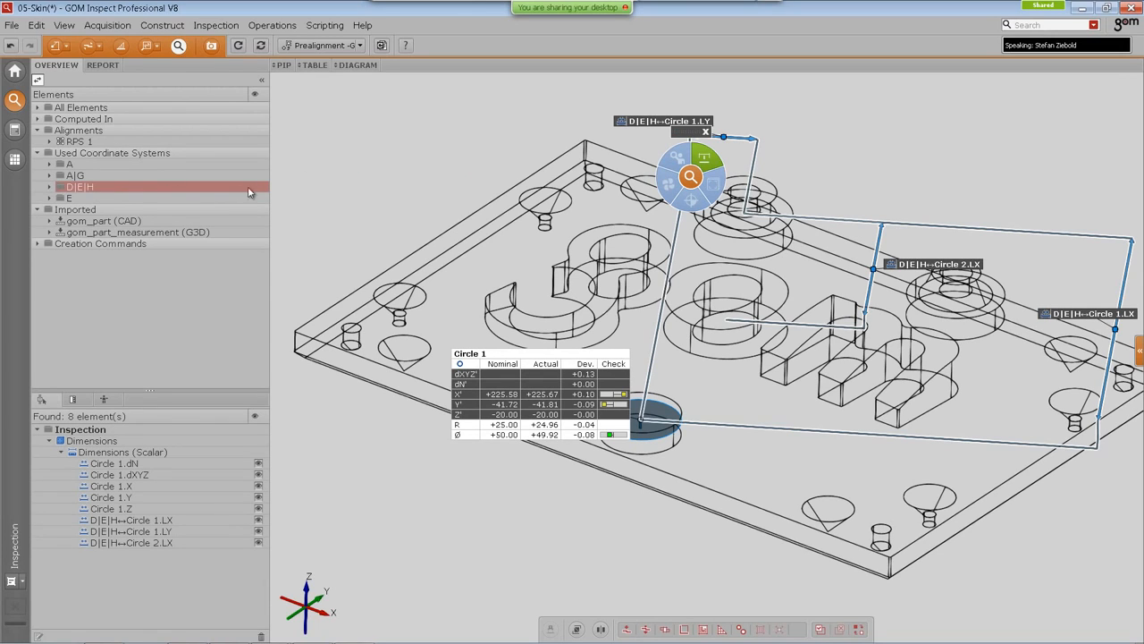
{"action": "left_click_drag", "start_coordinate": [80, 192], "coordinate": [346, 164]}
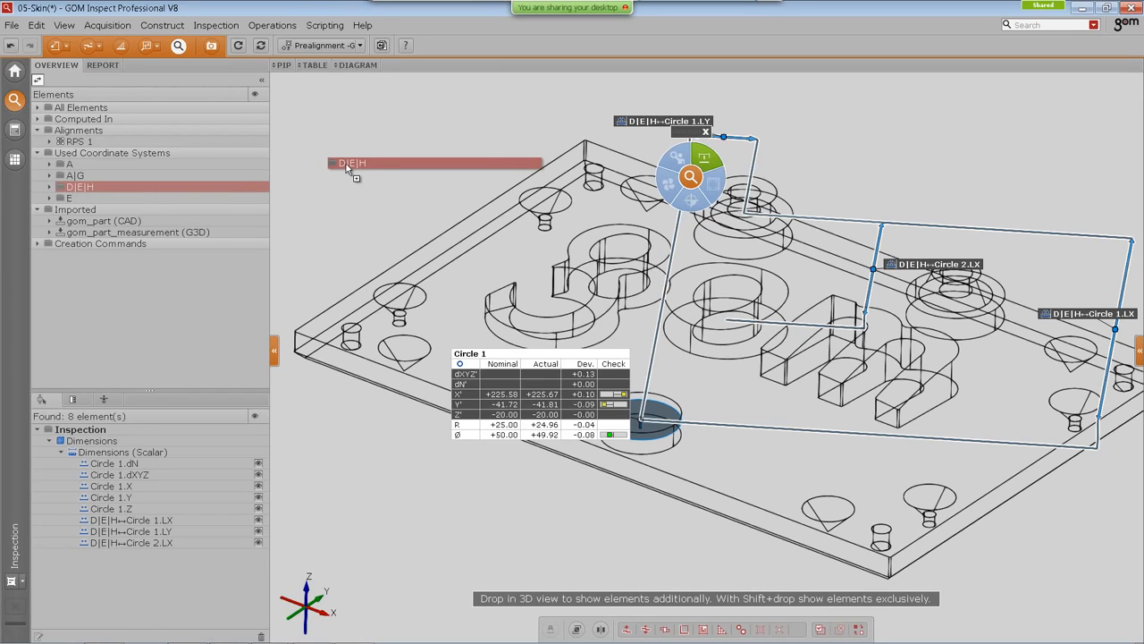
{"action": "left_click_drag", "start_coordinate": [346, 164], "coordinate": [364, 168]}
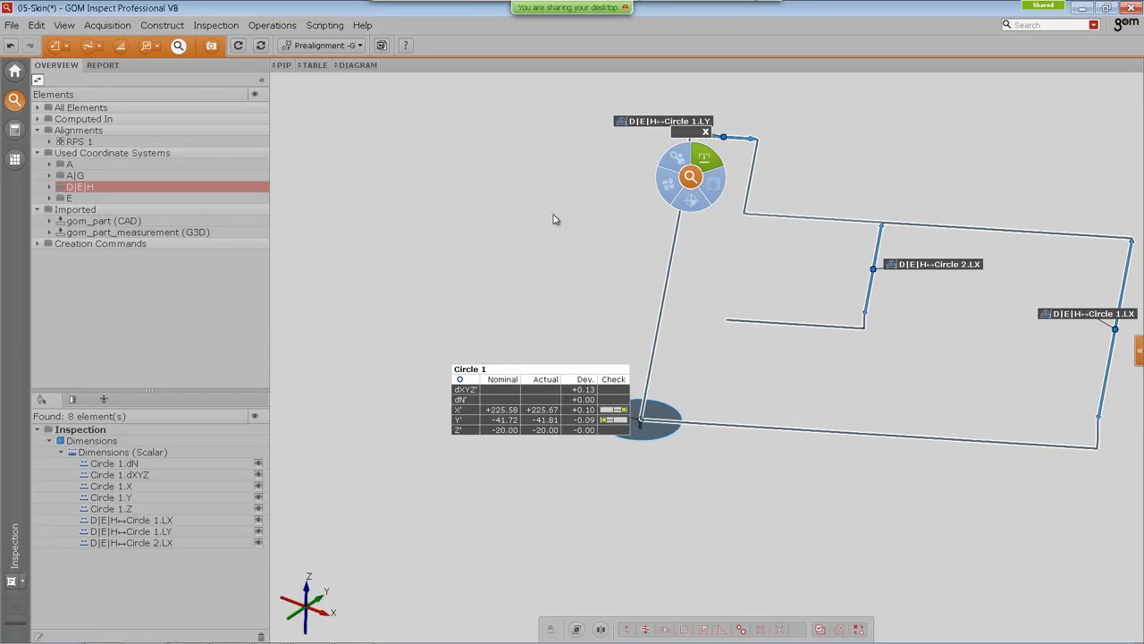
Step: Display the A coordinate system's elements exclusively, then switch back to the D|E|H elements
{"action": "middle_click_drag", "start_coordinate": [820, 271], "coordinate": [752, 299]}
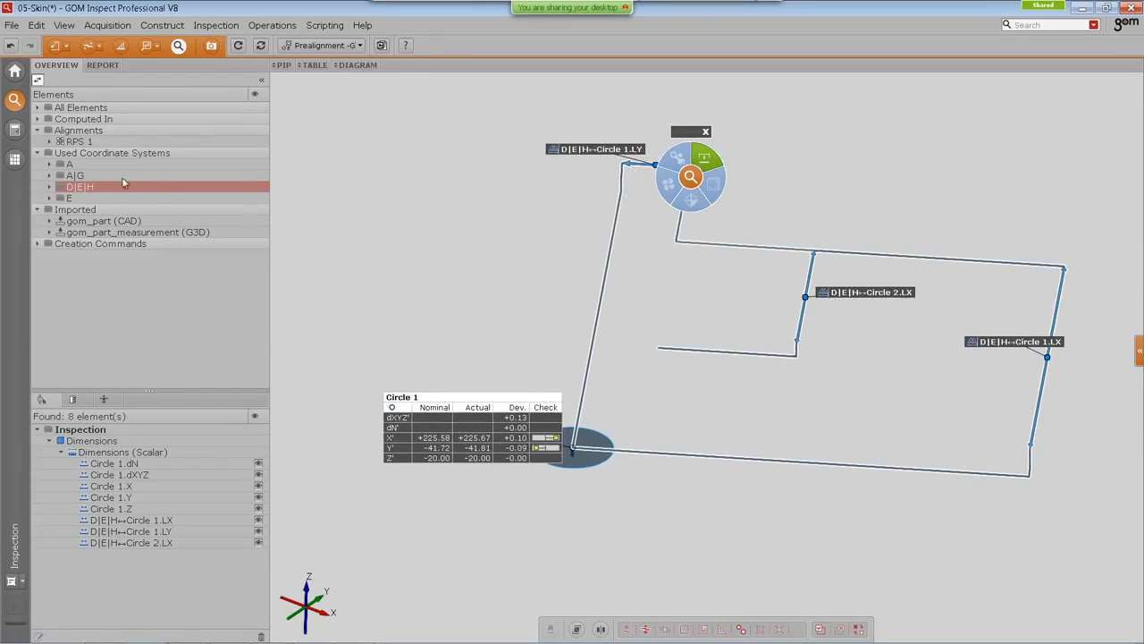
{"action": "left_click_drag", "start_coordinate": [69, 164], "coordinate": [385, 200]}
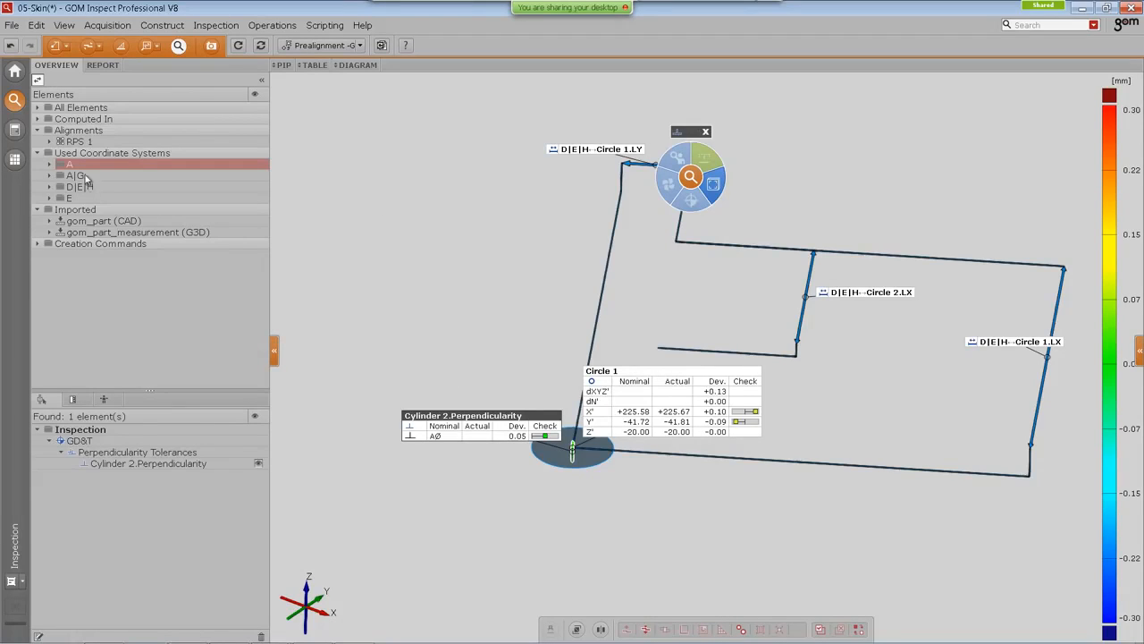
{"action": "left_click_drag", "start_coordinate": [80, 187], "coordinate": [390, 220]}
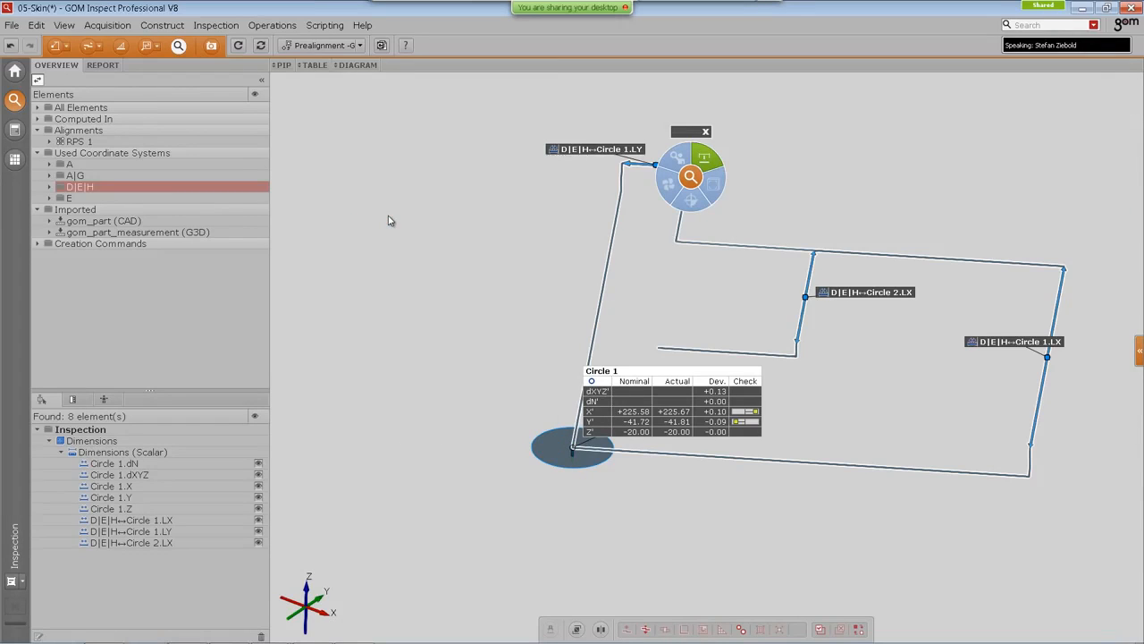
Step: Search the elements for 'cad' and show the Nominal Elements CAD entry
{"action": "key", "text": "ctrl+f"}
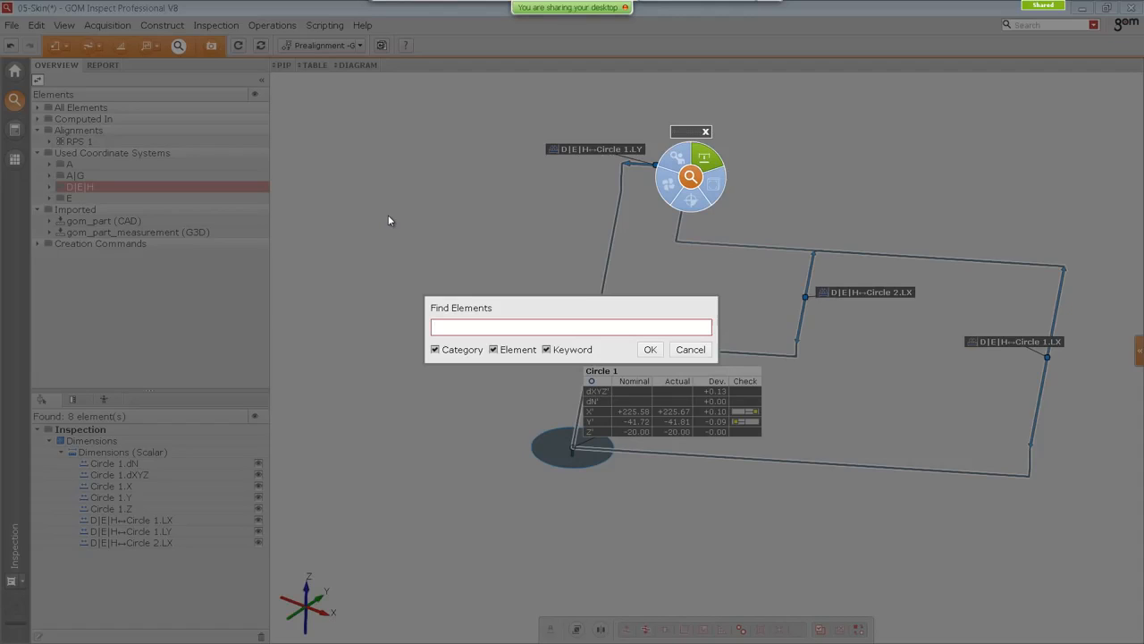
{"action": "type", "text": "cad"}
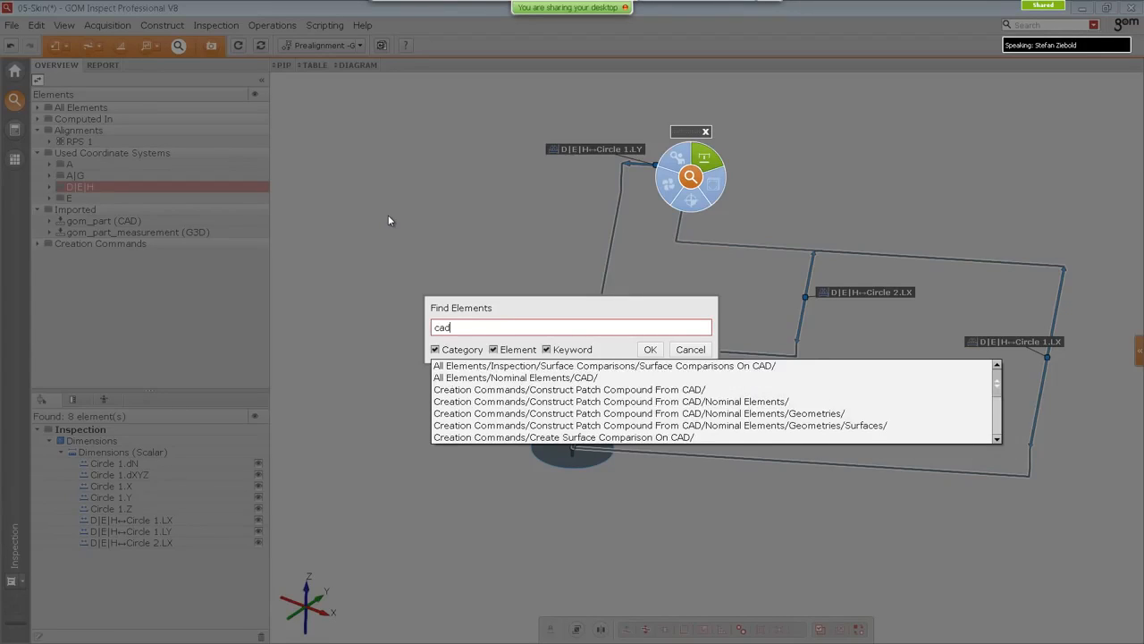
{"action": "key", "text": "Down"}
{"action": "key", "text": "Down"}
{"action": "key", "text": "Return"}
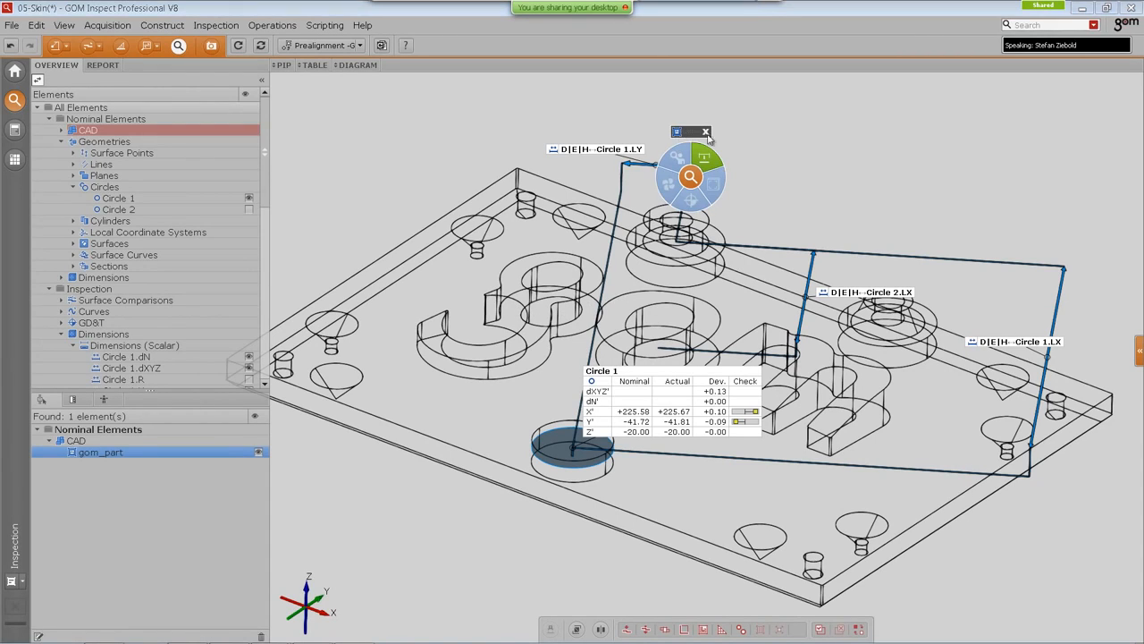
Step: Move the I-Inspect wheel to the upper right of the view and enlarge the lower explorer panel
{"action": "left_click_drag", "start_coordinate": [686, 132], "coordinate": [846, 101]}
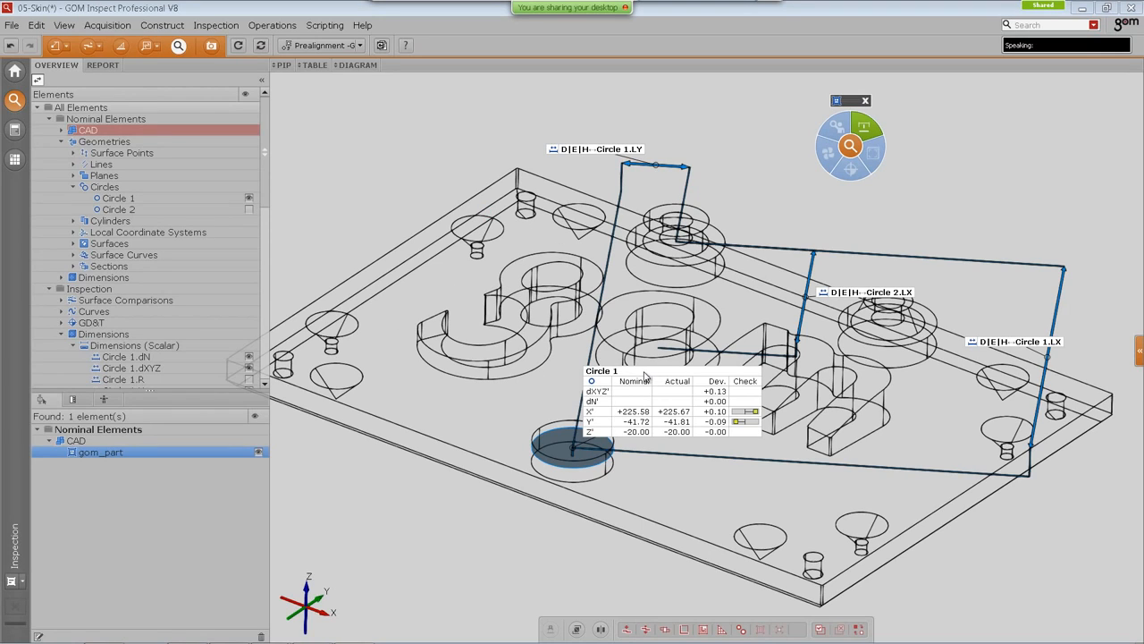
{"action": "mouse_move", "coordinate": [756, 333]}
{"action": "right_mouse_down"}
{"action": "mouse_move", "coordinate": [774, 301]}
{"action": "mouse_move", "coordinate": [749, 315]}
{"action": "right_mouse_up"}
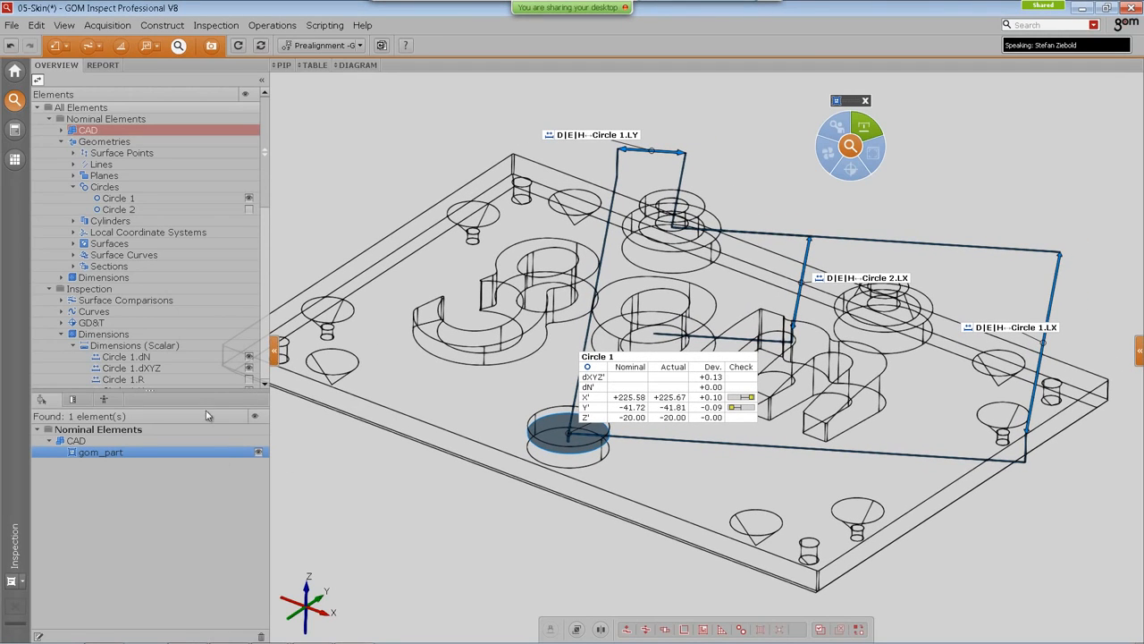
{"action": "left_click_drag", "start_coordinate": [207, 391], "coordinate": [206, 354]}
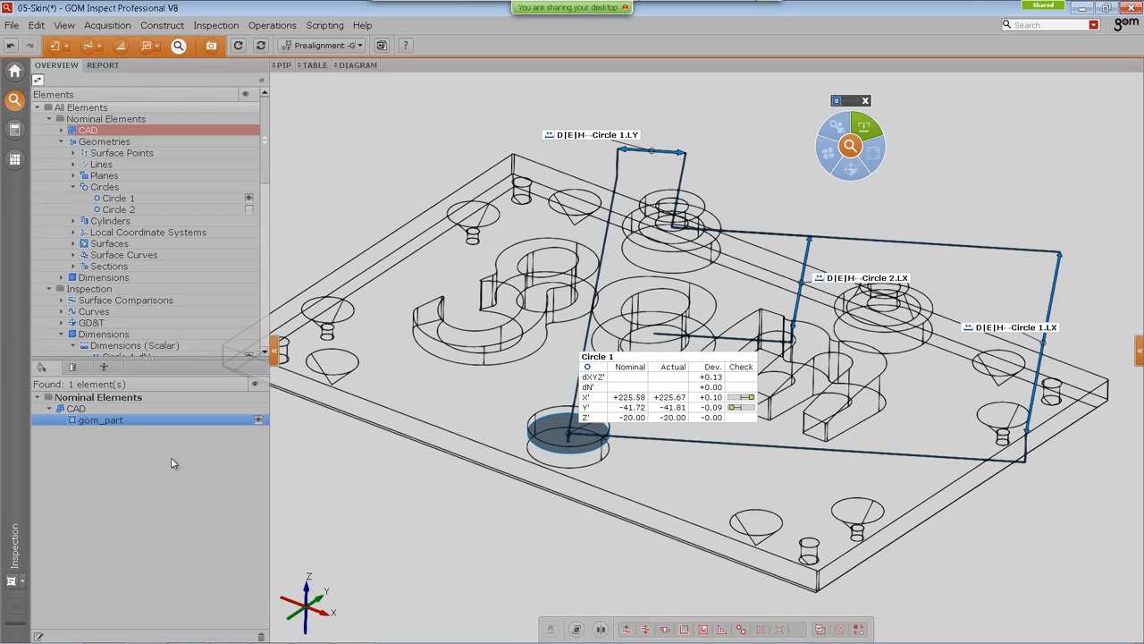
Step: Select Circle 1 together with the D|E|H→Circle 1.LY and D|E|H→Circle 2.LX dimensions
{"action": "left_click", "coordinate": [628, 363]}
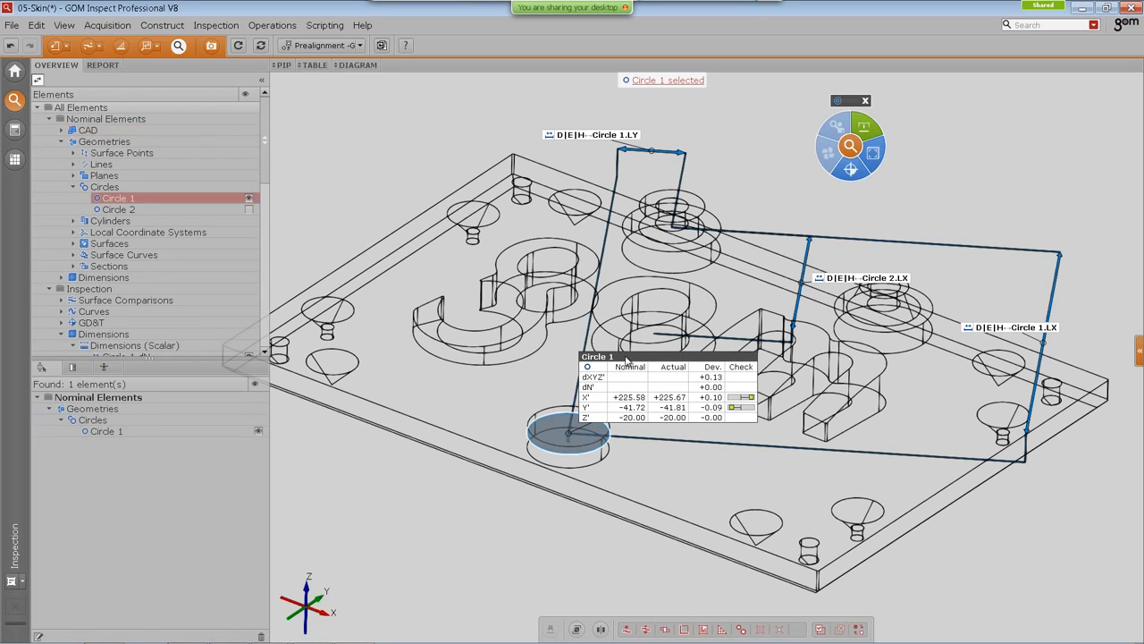
{"action": "left_click", "coordinate": [592, 135], "text": "ctrl"}
{"action": "left_click", "coordinate": [878, 279], "text": "ctrl"}
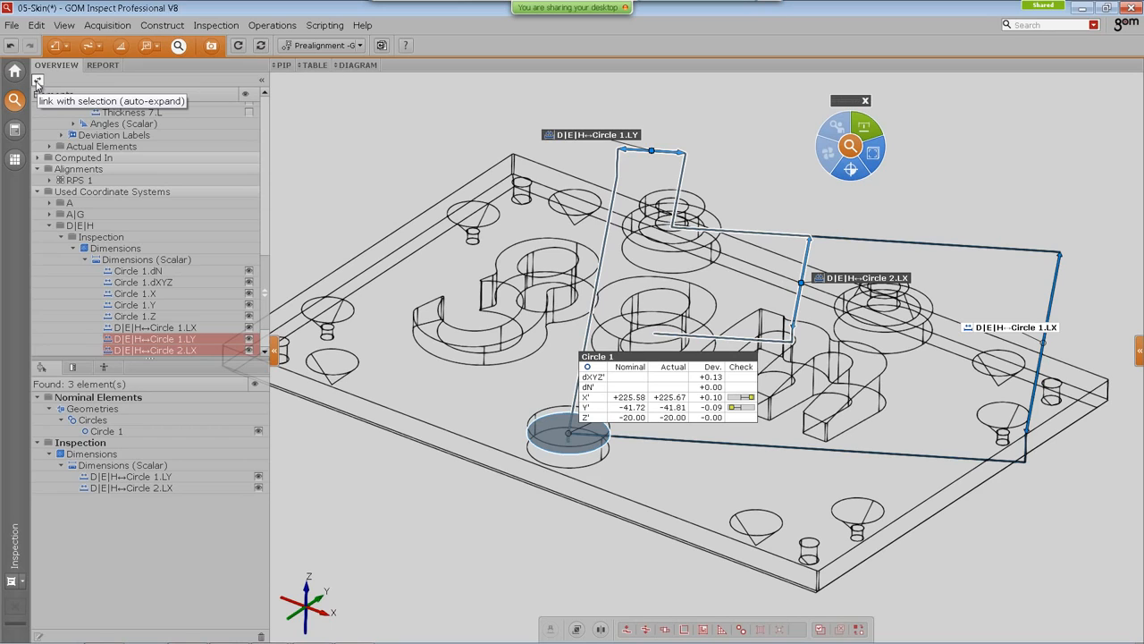
Step: Toggle the explorer's link with selection (auto-expand) and collapse the Used Coordinate Systems and Nominal Elements branches
{"action": "left_click", "coordinate": [36, 82]}
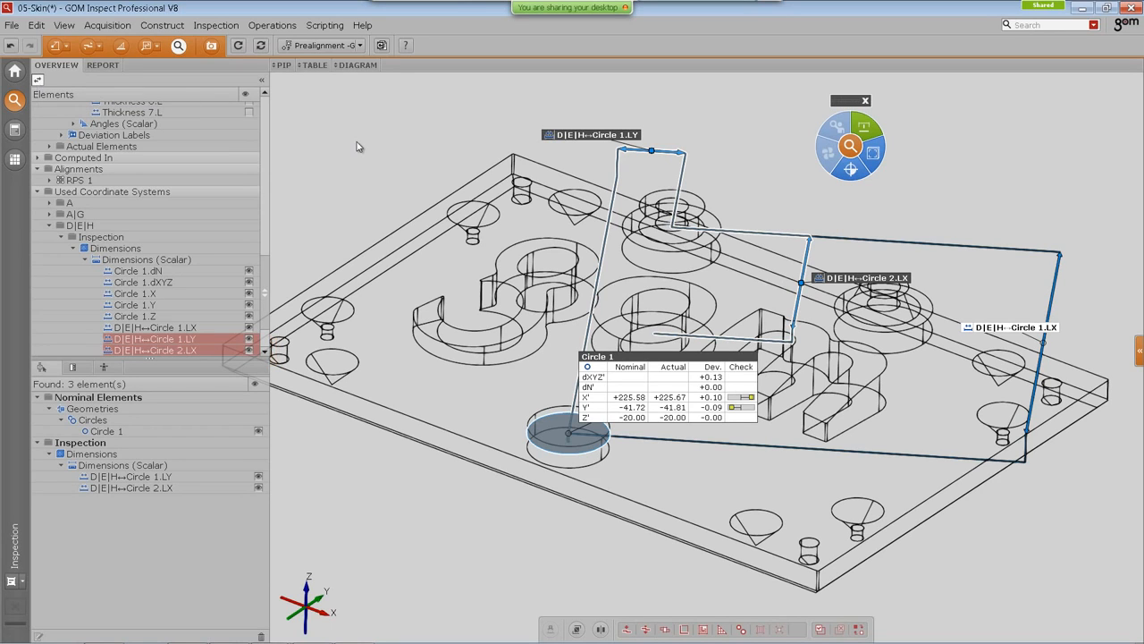
{"action": "scroll", "coordinate": [441, 245], "scroll_direction": "down", "scroll_amount": 4}
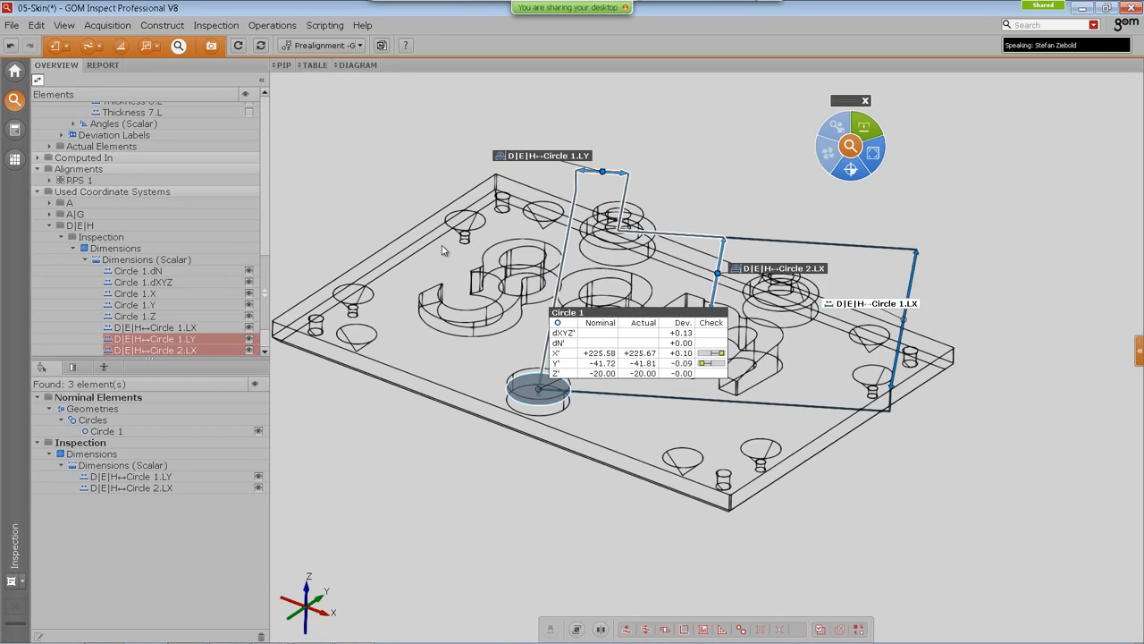
{"action": "left_click", "coordinate": [38, 192]}
{"action": "left_click", "coordinate": [38, 316]}
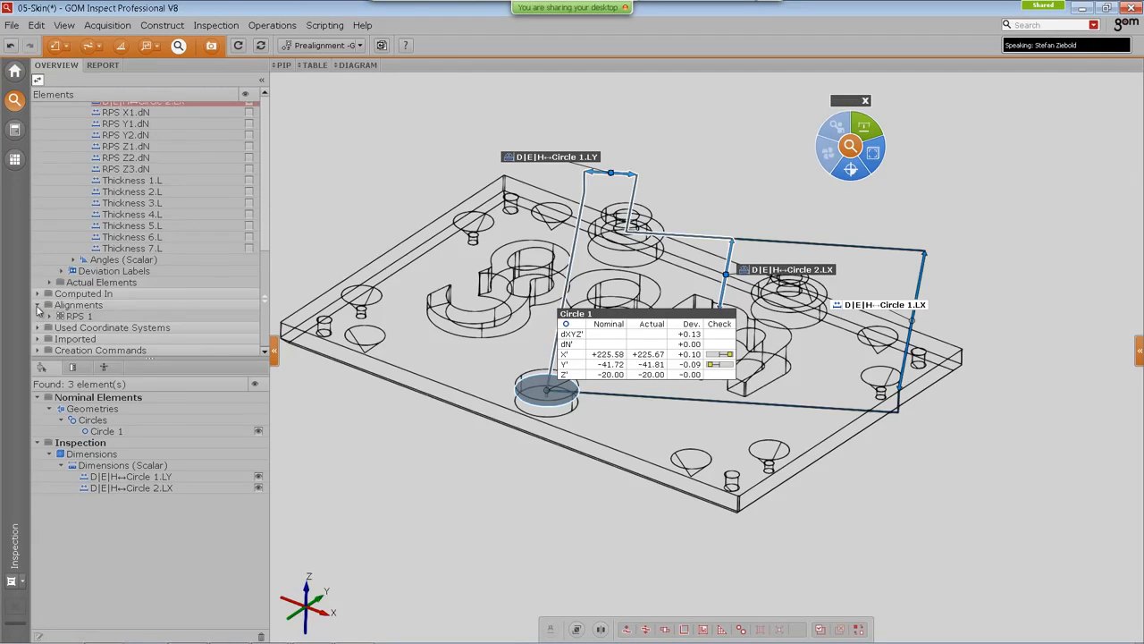
{"action": "left_click", "coordinate": [38, 305]}
{"action": "scroll", "coordinate": [112, 153], "scroll_direction": "up", "scroll_amount": 10}
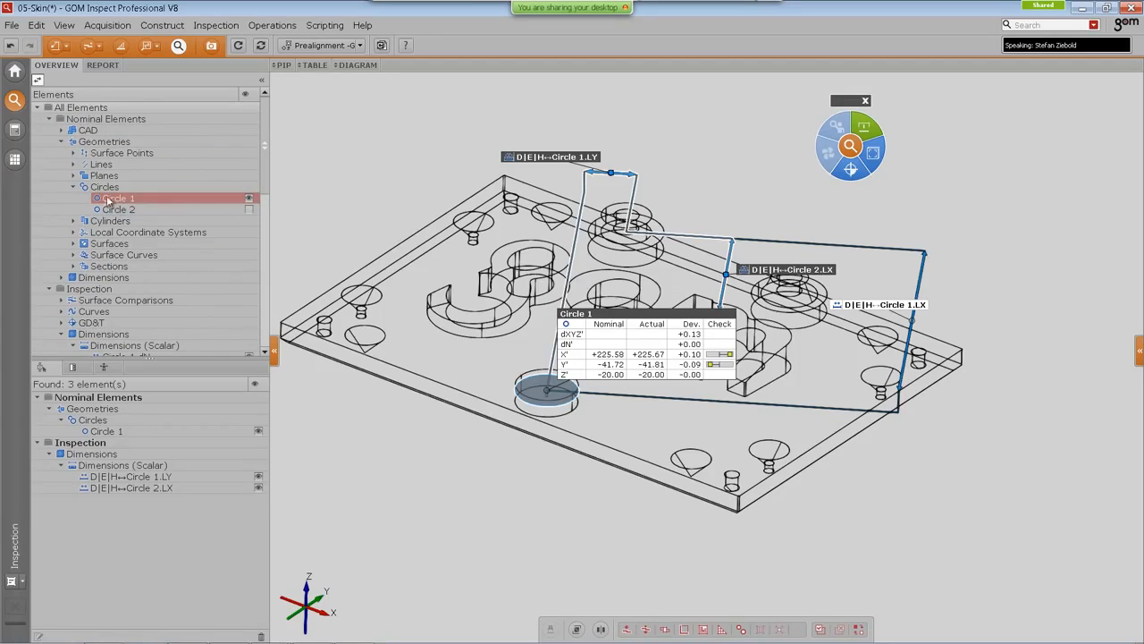
{"action": "left_click", "coordinate": [49, 119]}
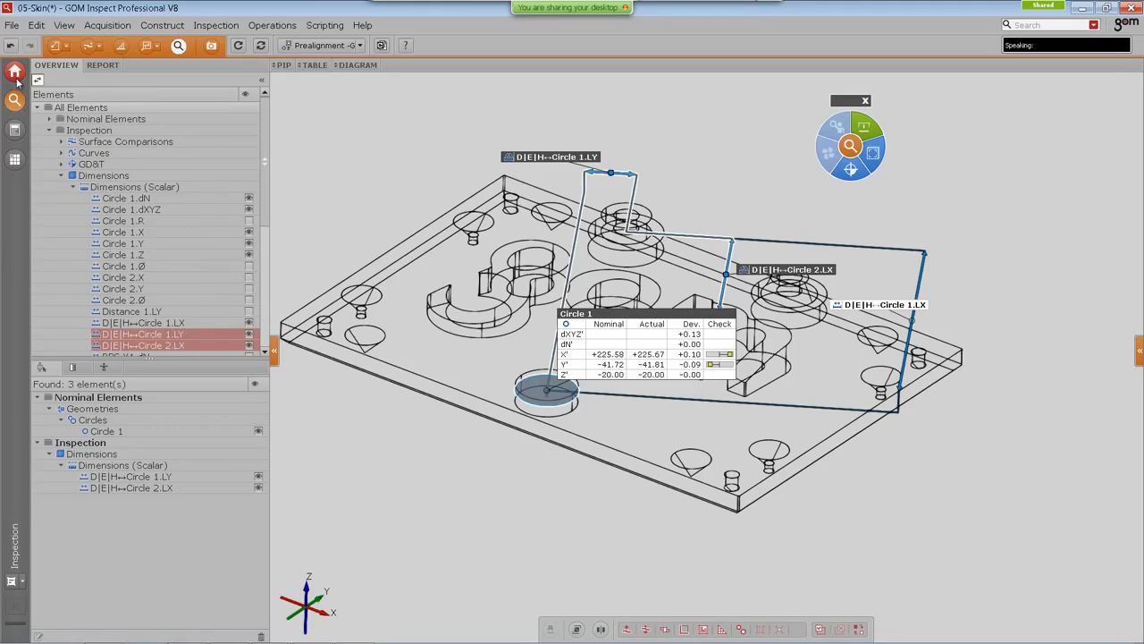
Step: Go to the start page and open the 06-Golden-Mesh project from the templates
{"action": "left_click", "coordinate": [15, 73]}
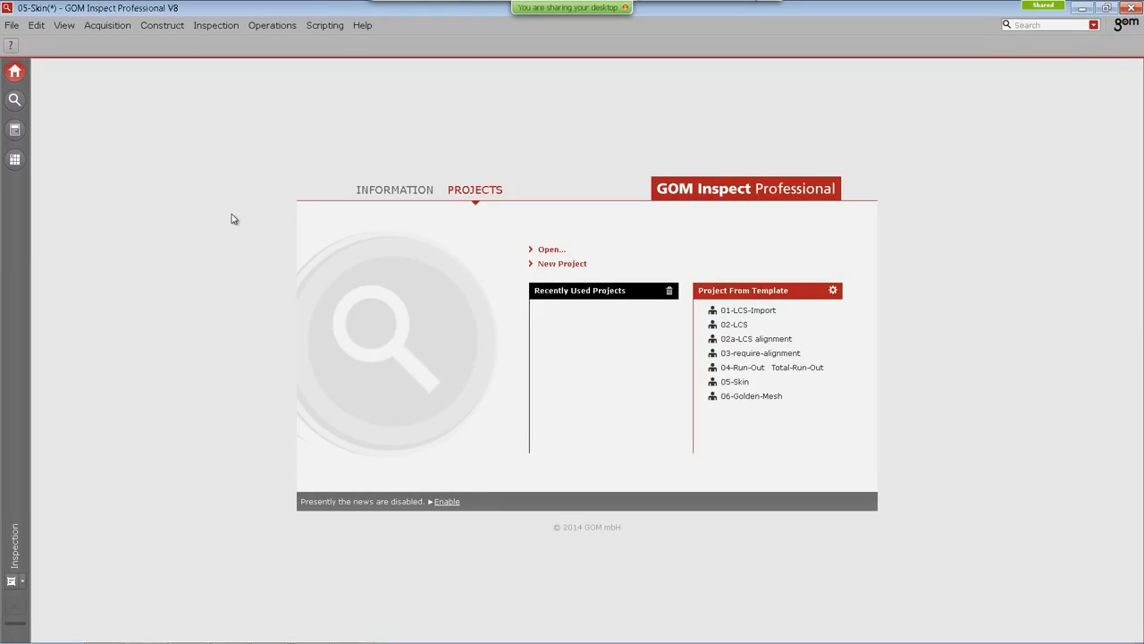
{"action": "left_click", "coordinate": [756, 396]}
{"action": "left_click", "coordinate": [754, 425]}
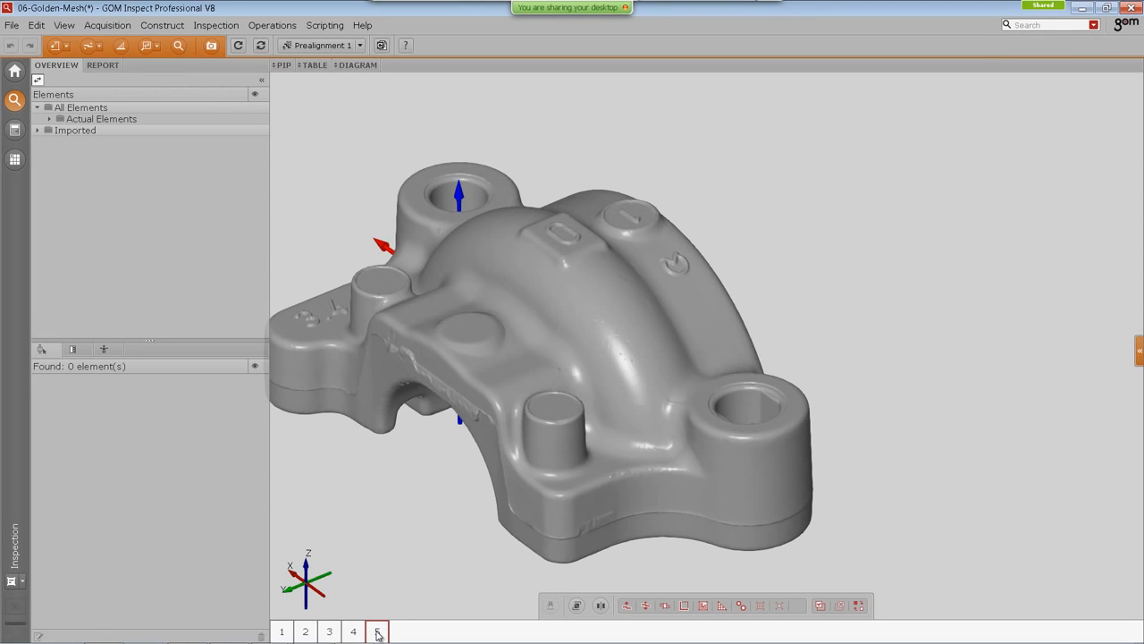
Step: Zoom into the part and step through its measurement stages, returning to stage 1
{"action": "left_click", "coordinate": [329, 631]}
{"action": "scroll", "coordinate": [416, 387], "scroll_direction": "up", "scroll_amount": 4}
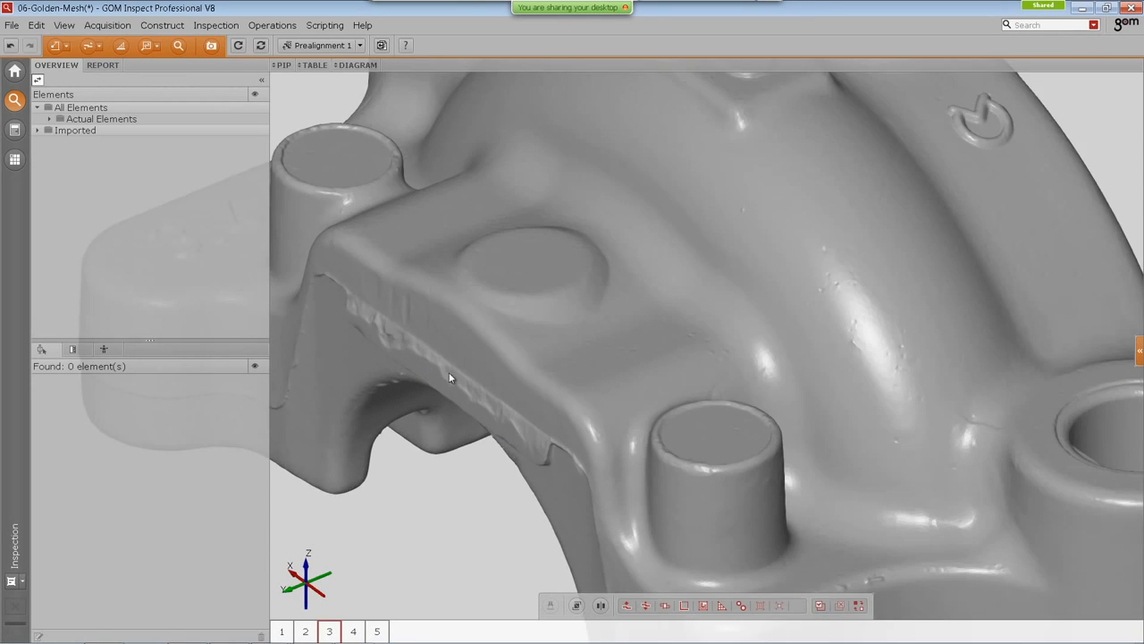
{"action": "left_click", "coordinate": [283, 631]}
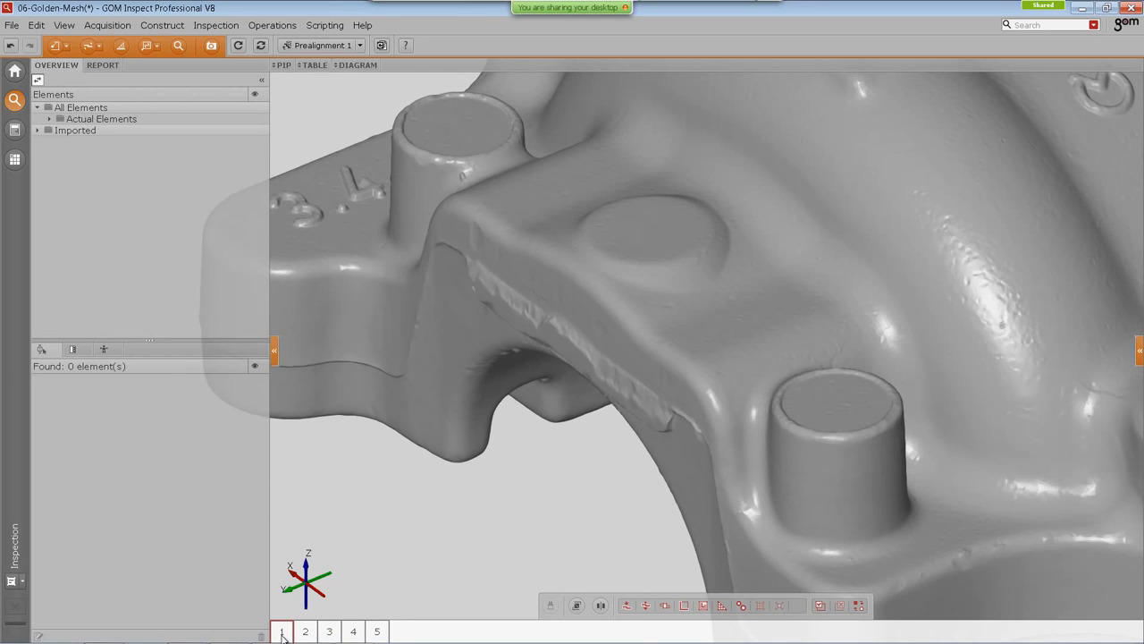
{"action": "key", "text": "Right"}
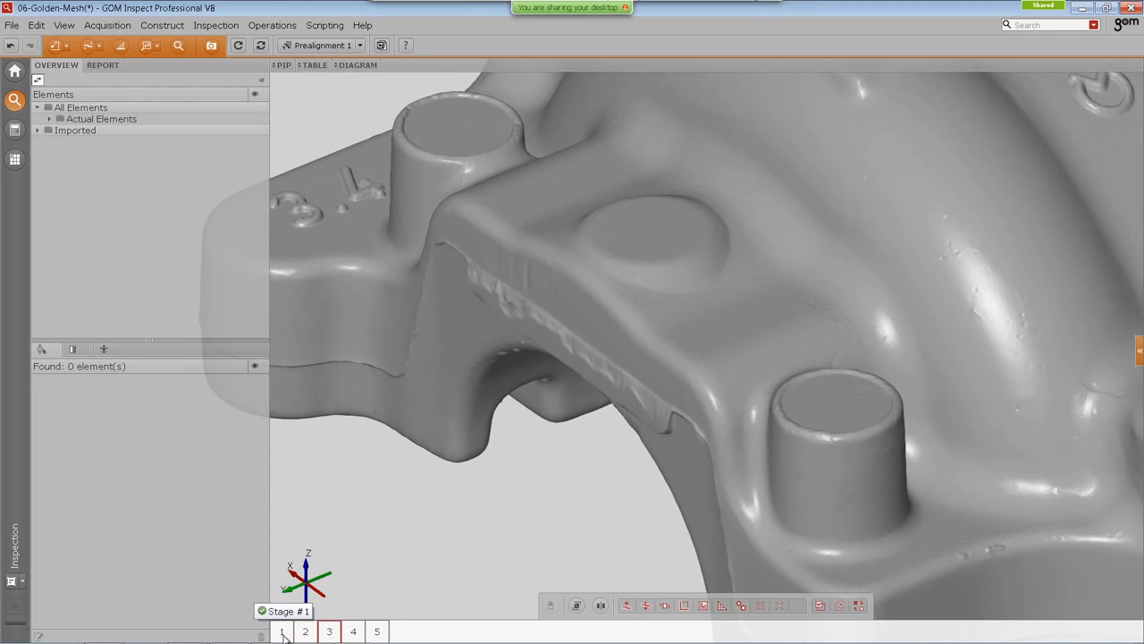
{"action": "key", "text": "Right"}
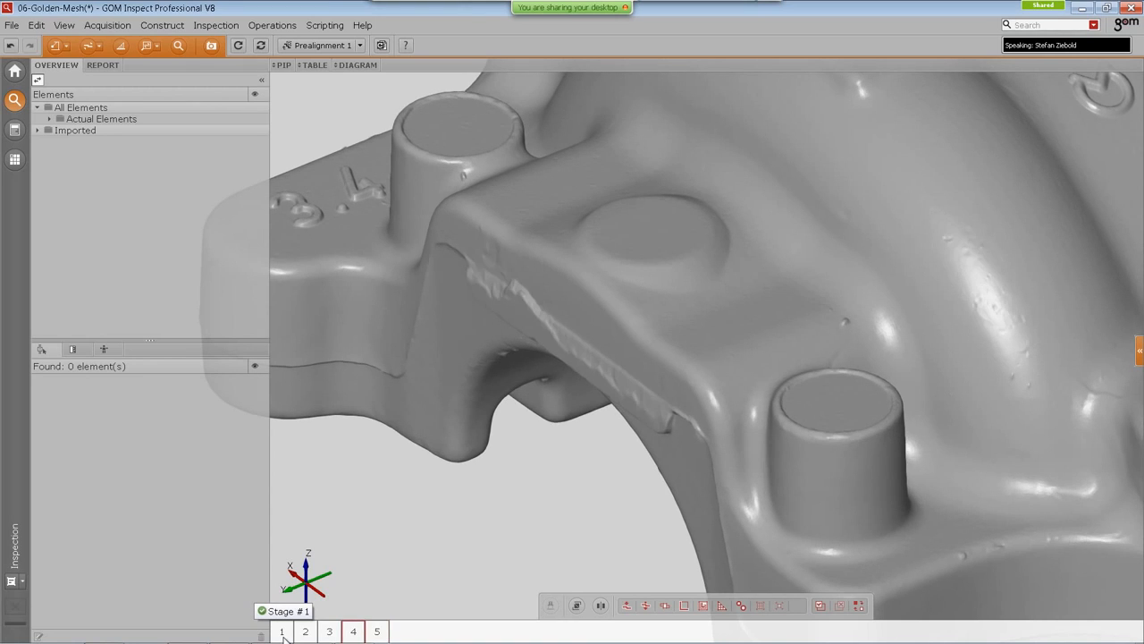
{"action": "key", "text": "Left"}
{"action": "key", "text": "Left"}
{"action": "key", "text": "Left"}
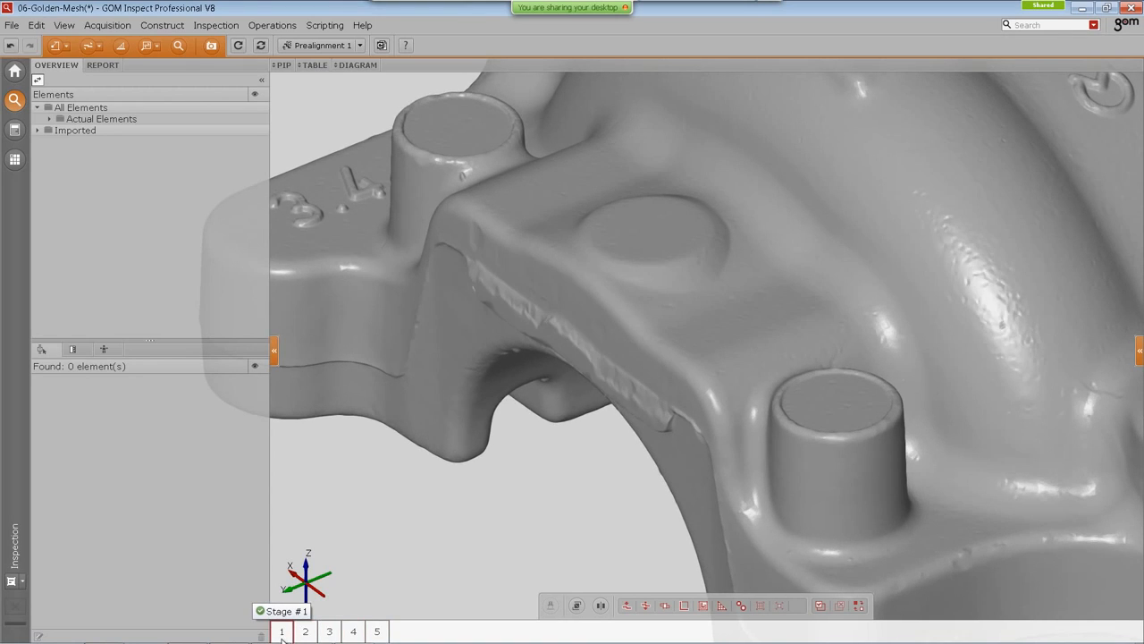
{"action": "scroll", "coordinate": [575, 455], "scroll_direction": "down", "scroll_amount": 8}
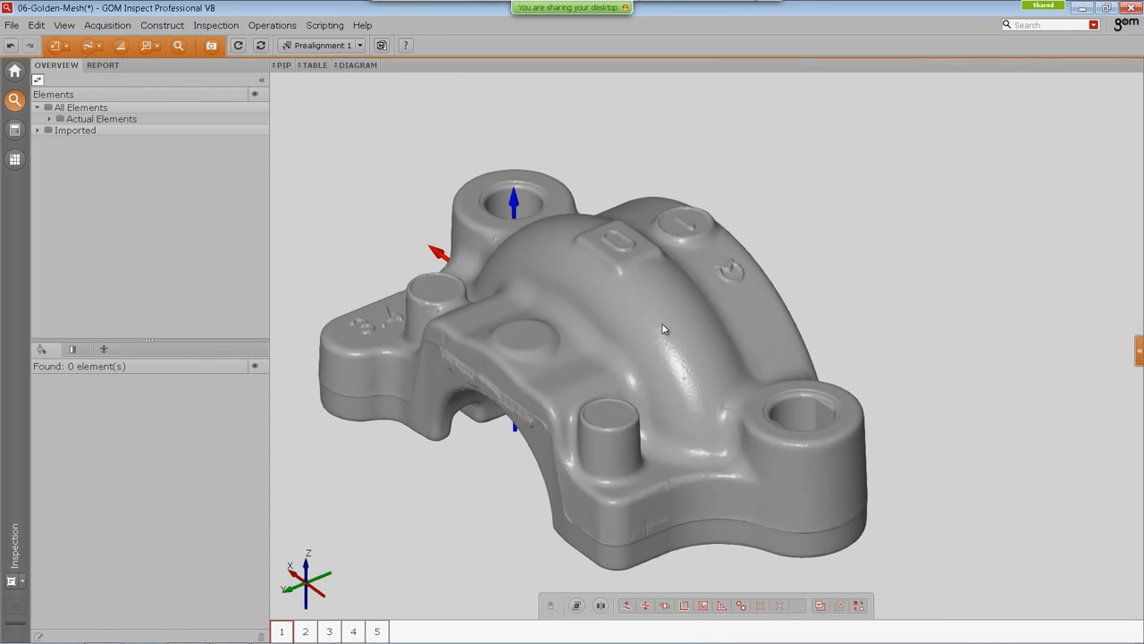
{"action": "right_click_drag", "start_coordinate": [635, 335], "coordinate": [628, 325]}
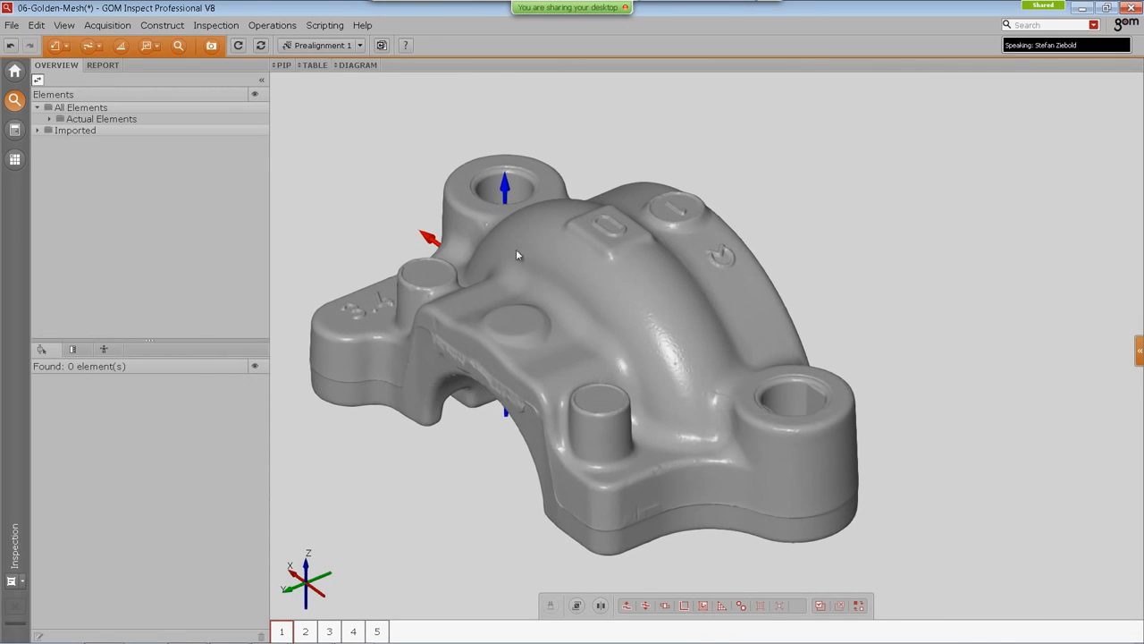
Step: Create a golden mesh from the actual master mesh using the Find best mesh computation type
{"action": "left_click", "coordinate": [272, 25]}
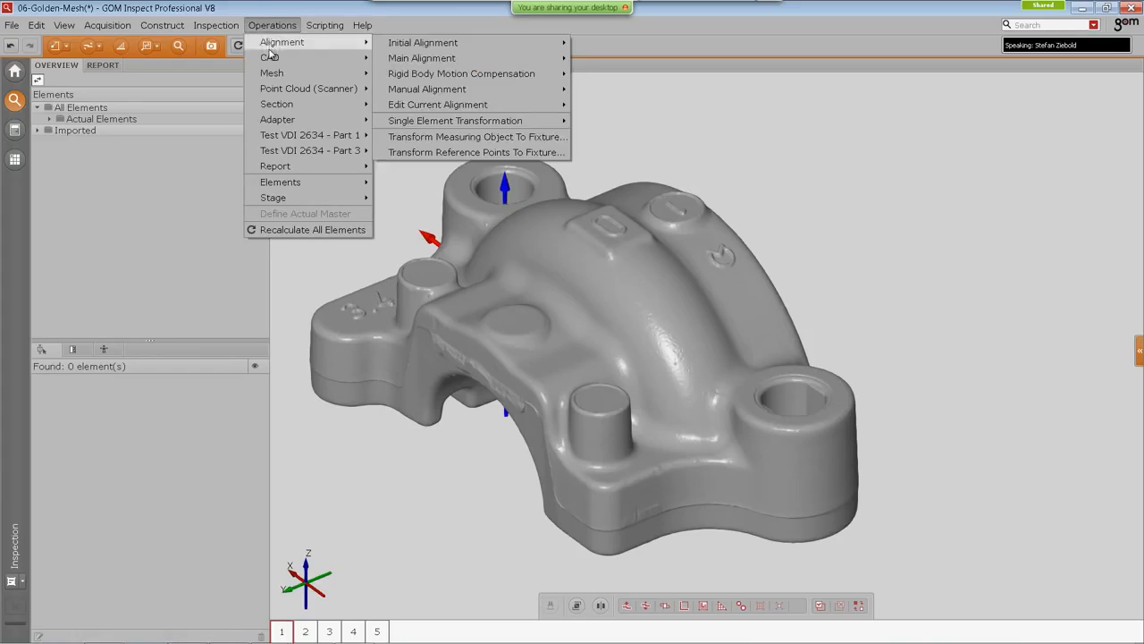
{"action": "mouse_move", "coordinate": [273, 57]}
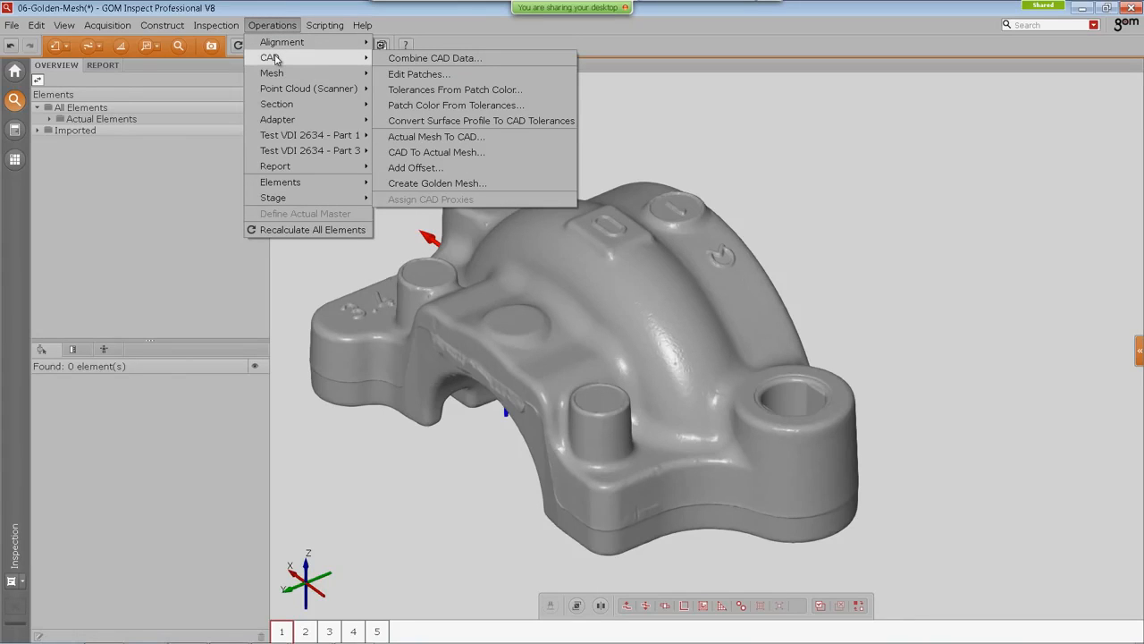
{"action": "left_click", "coordinate": [415, 183]}
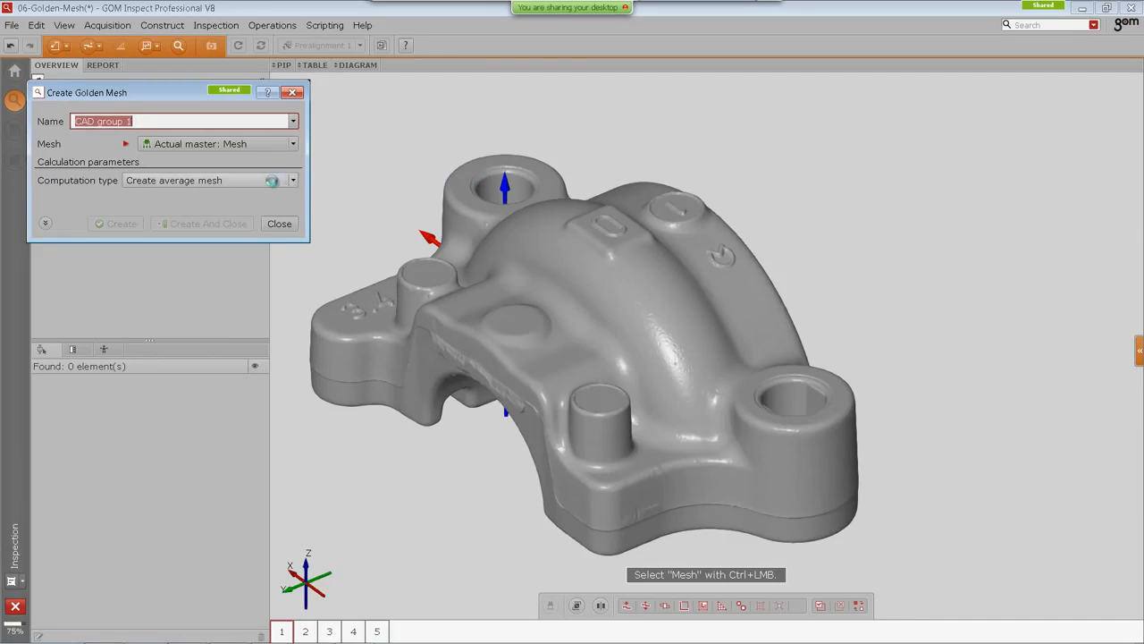
{"action": "left_click", "coordinate": [295, 182]}
{"action": "left_click", "coordinate": [250, 206]}
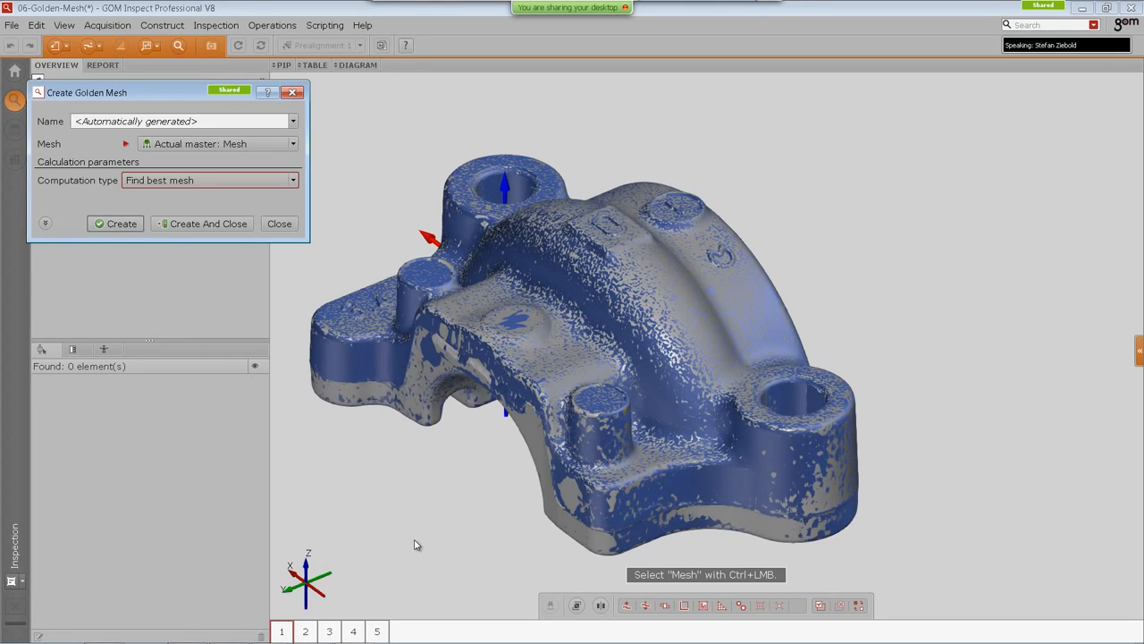
{"action": "left_click", "coordinate": [116, 224]}
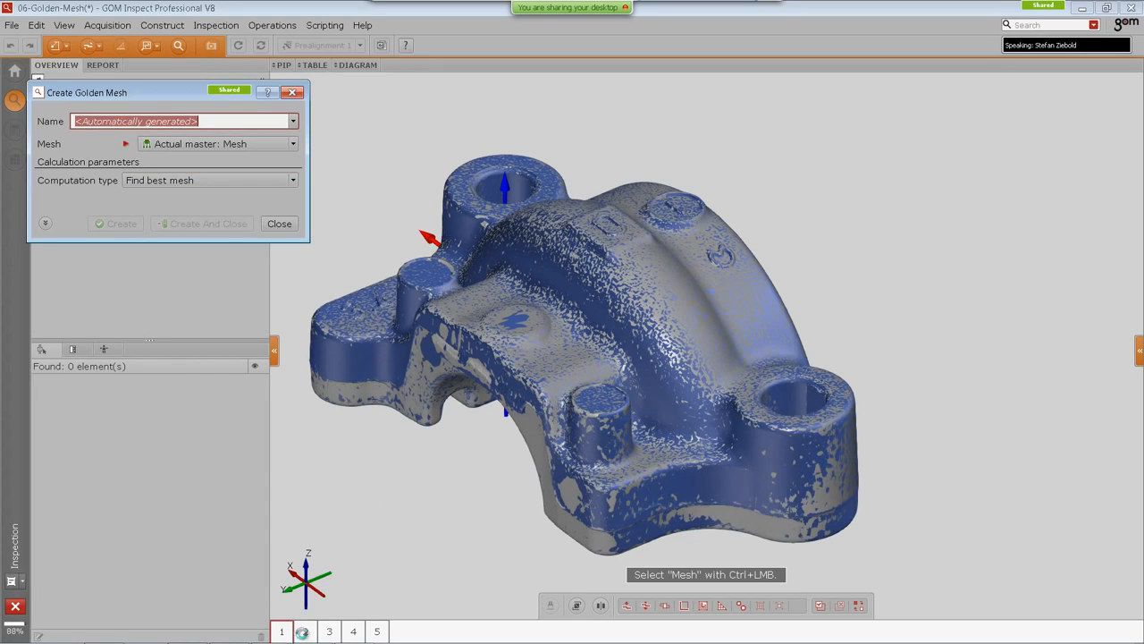
Step: Create a second golden mesh with the Create average mesh computation type and close the dialog
{"action": "left_click", "coordinate": [211, 180]}
{"action": "left_click", "coordinate": [204, 194]}
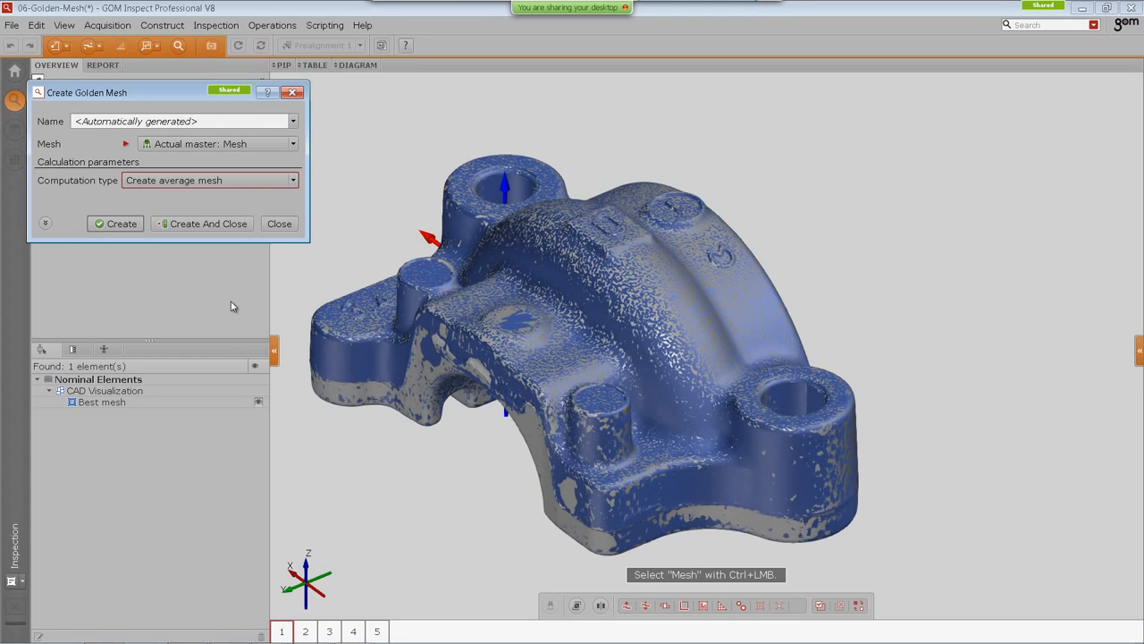
{"action": "left_click", "coordinate": [225, 224]}
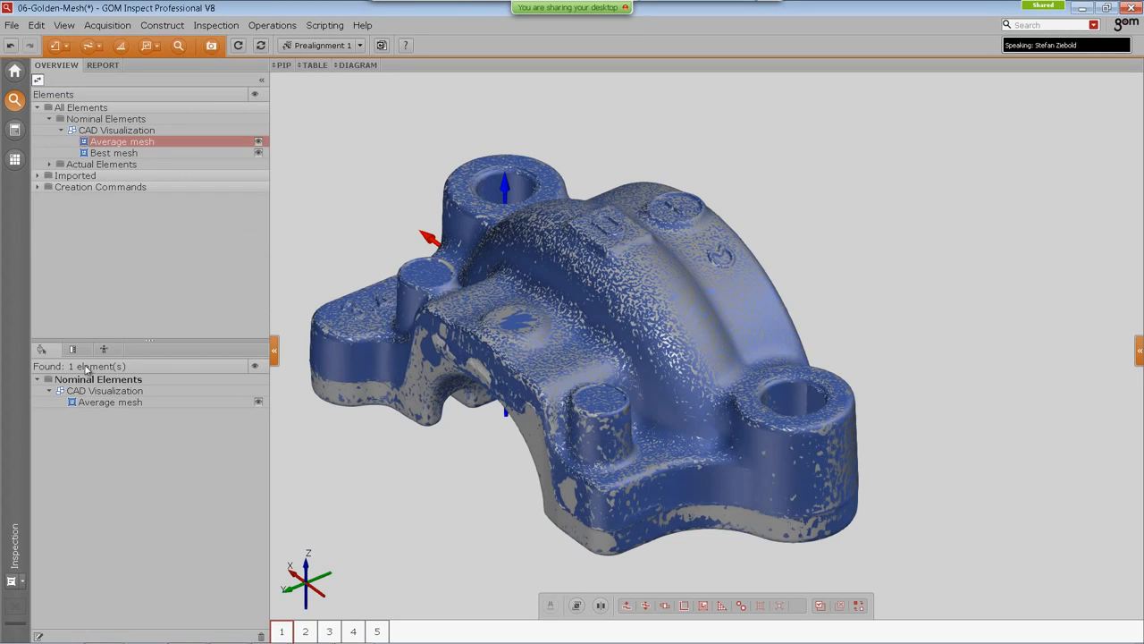
Step: Display only the Average mesh in the view and examine it closely
{"action": "left_click", "coordinate": [106, 153]}
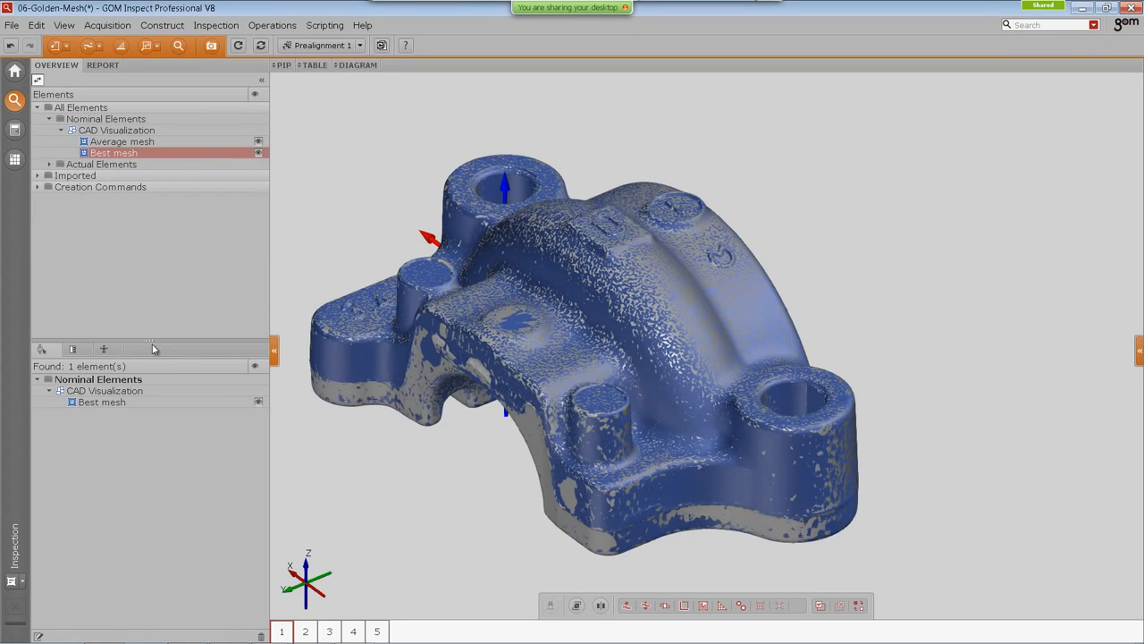
{"action": "left_click", "coordinate": [148, 143]}
{"action": "key", "text": "ctrl+e"}
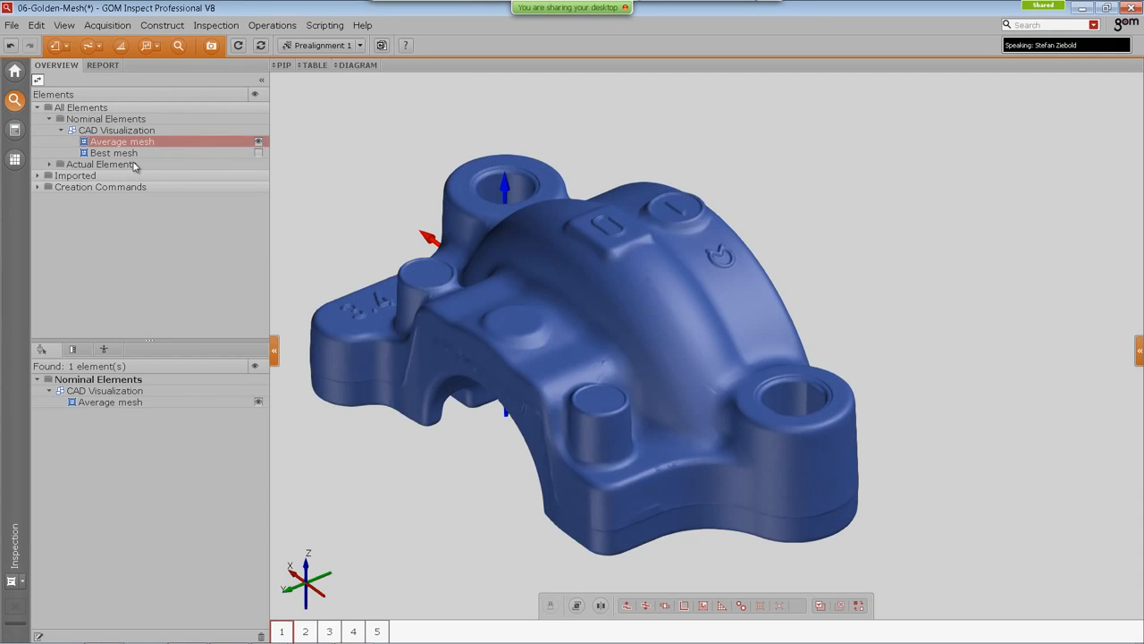
{"action": "scroll", "coordinate": [619, 334], "scroll_direction": "up", "scroll_amount": 3}
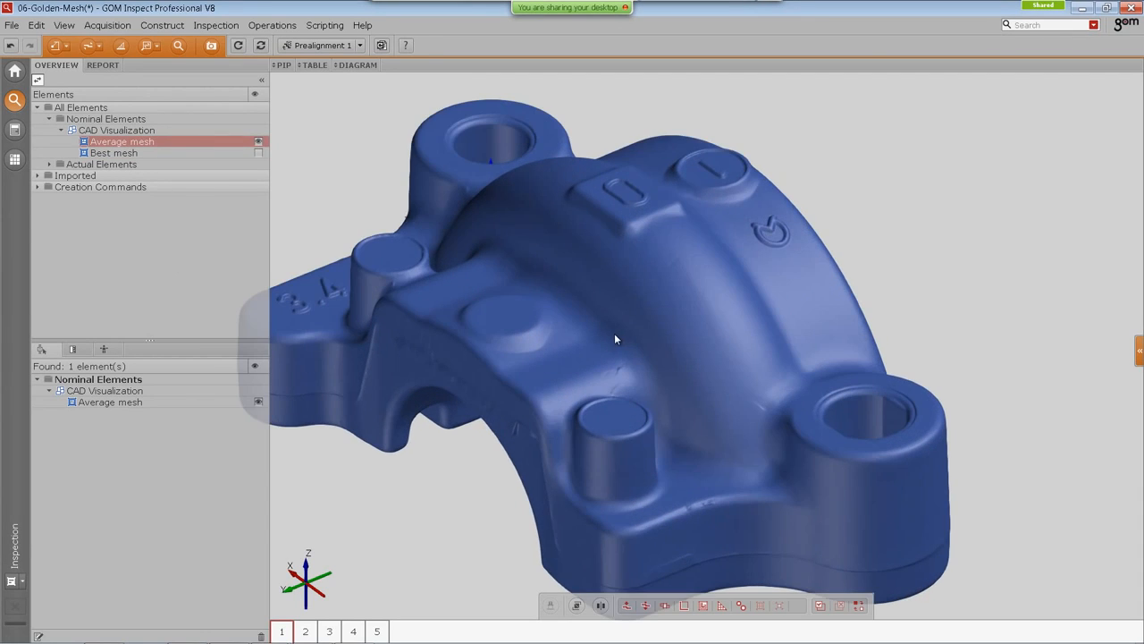
{"action": "scroll", "coordinate": [613, 332], "scroll_direction": "down", "scroll_amount": 3}
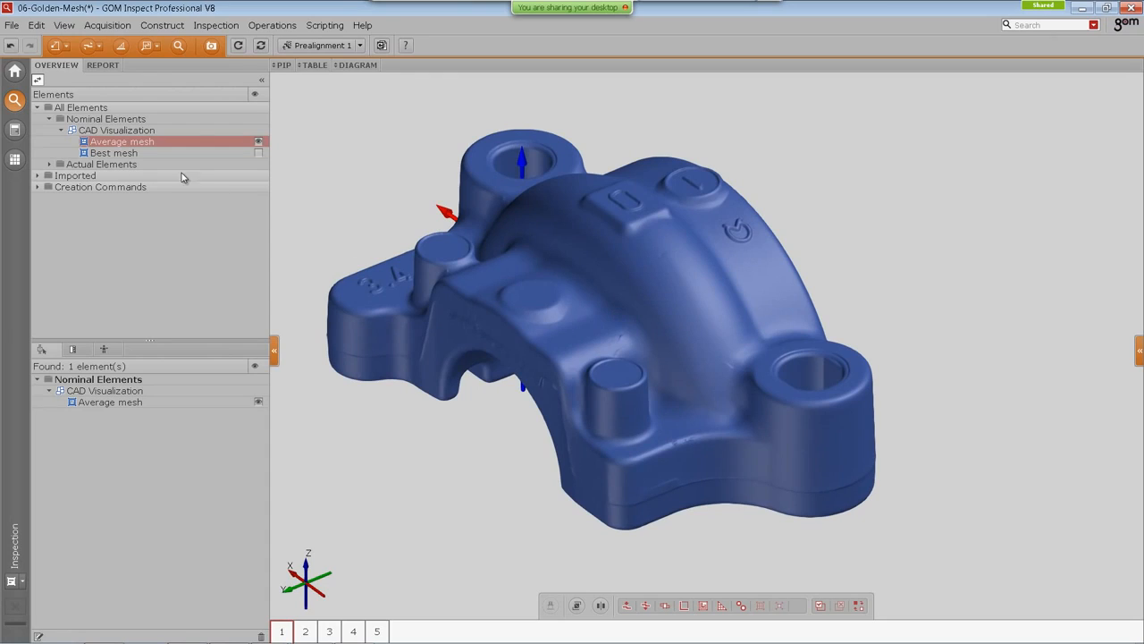
Step: Display only the Best mesh instead and examine it from a slightly rotated view
{"action": "left_click", "coordinate": [125, 154]}
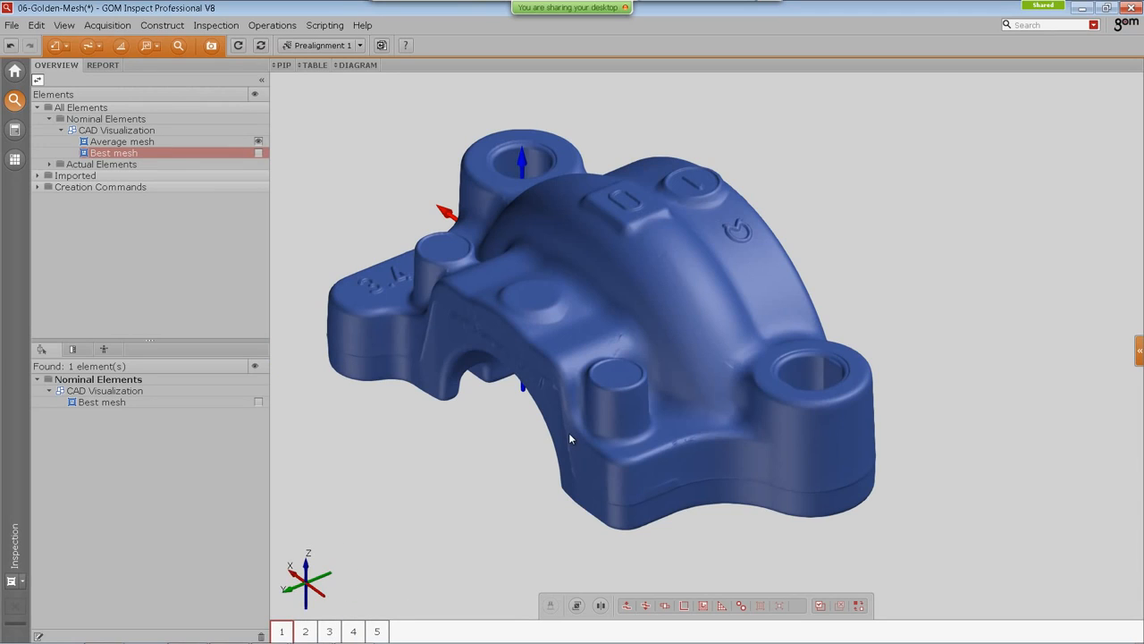
{"action": "key", "text": "Down"}
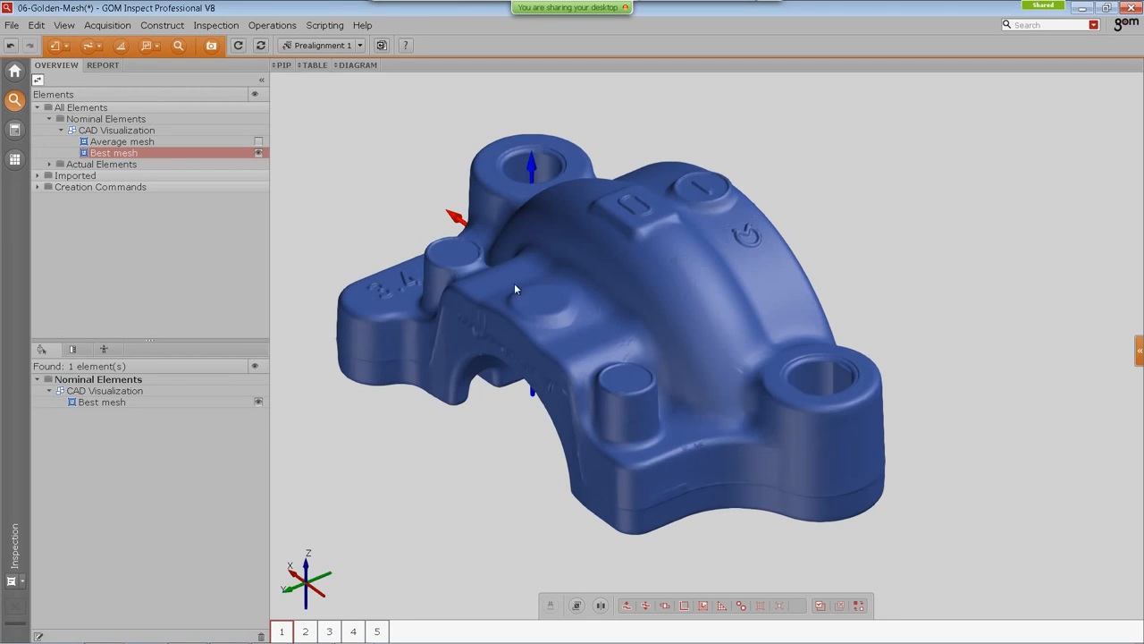
{"action": "middle_click_drag", "start_coordinate": [514, 283], "coordinate": [524, 291]}
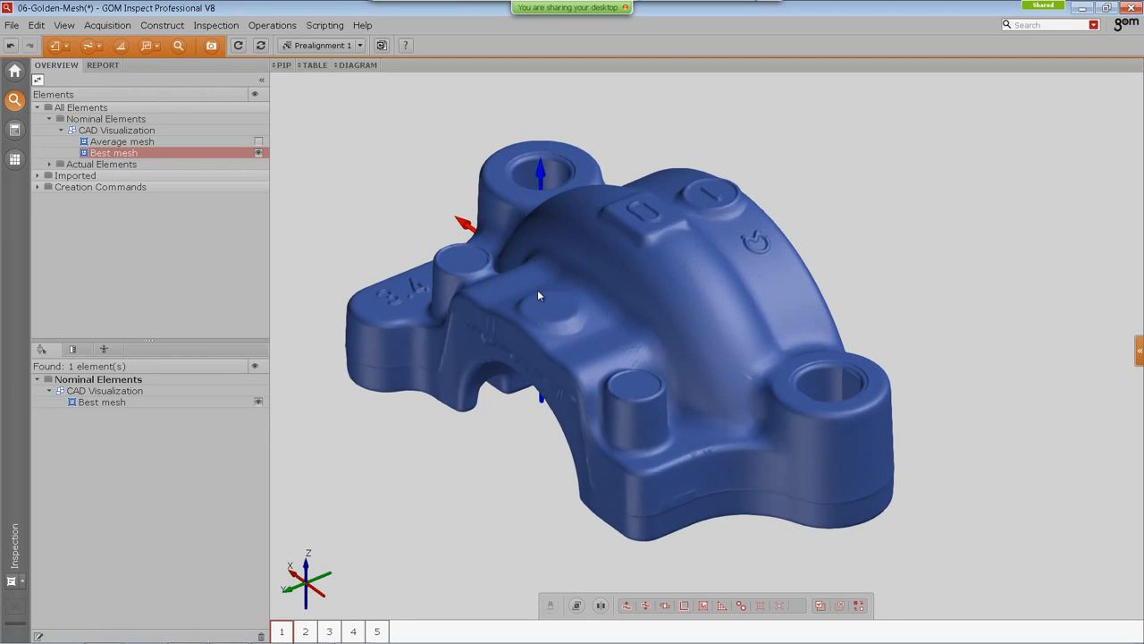
Step: Switch to the webinar-inspection-v8 PowerPoint presentation and resume the slide show
{"action": "key", "text": "alt+Tab"}
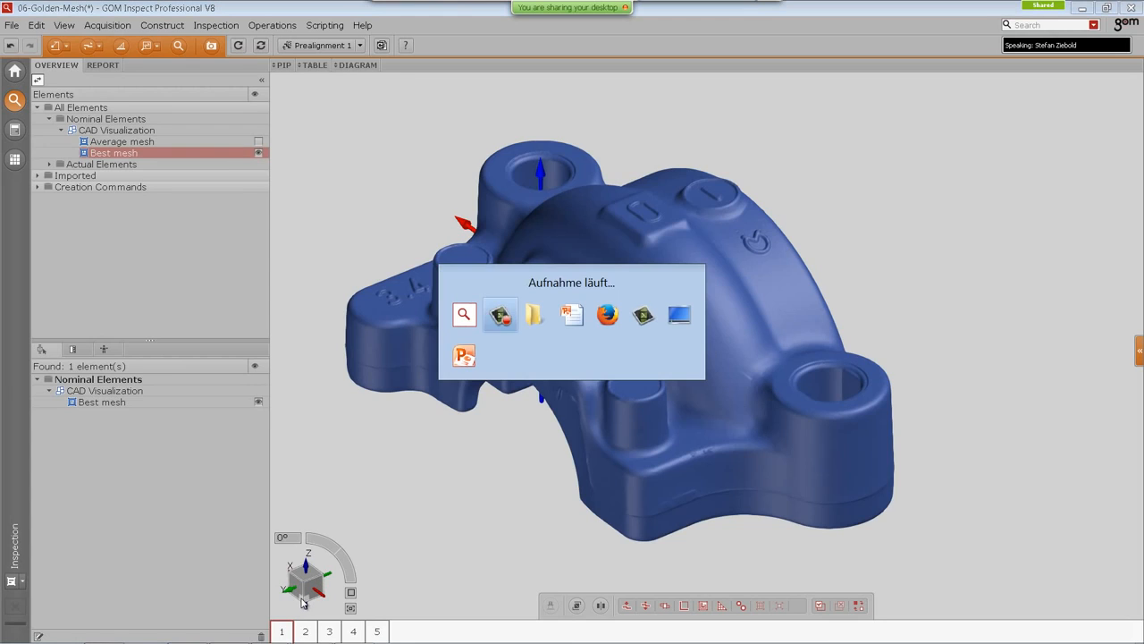
{"action": "key", "text": "alt+Tab"}
{"action": "key", "text": "alt+Tab"}
{"action": "key", "text": "alt+Tab"}
{"action": "key", "text": "alt+Tab"}
{"action": "key", "text": "alt+Tab"}
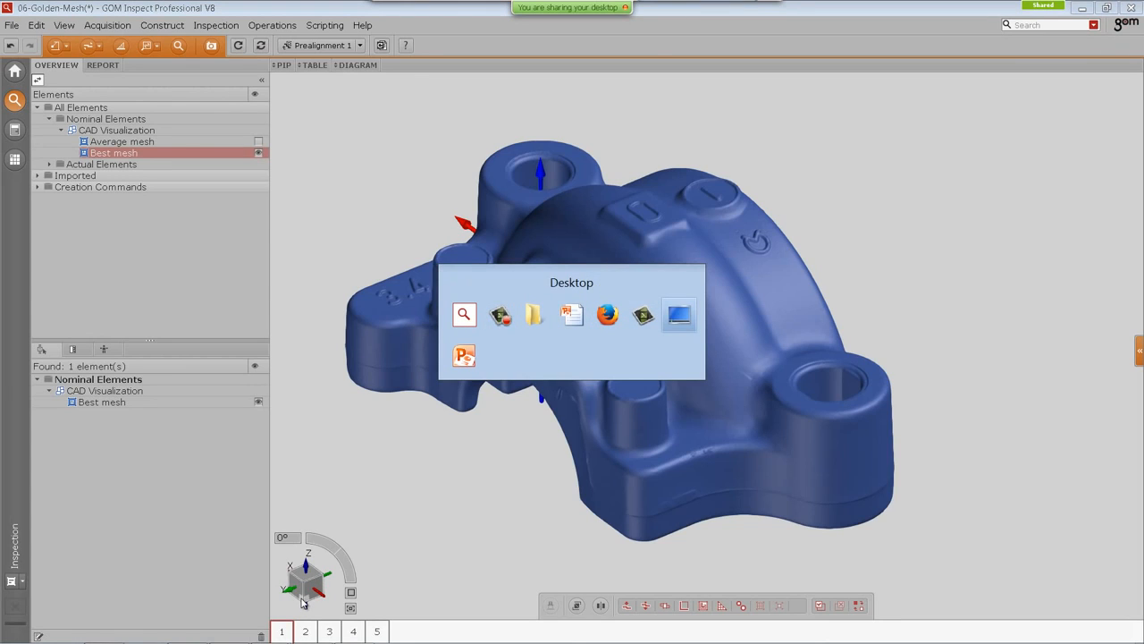
{"action": "key", "text": "alt+Tab"}
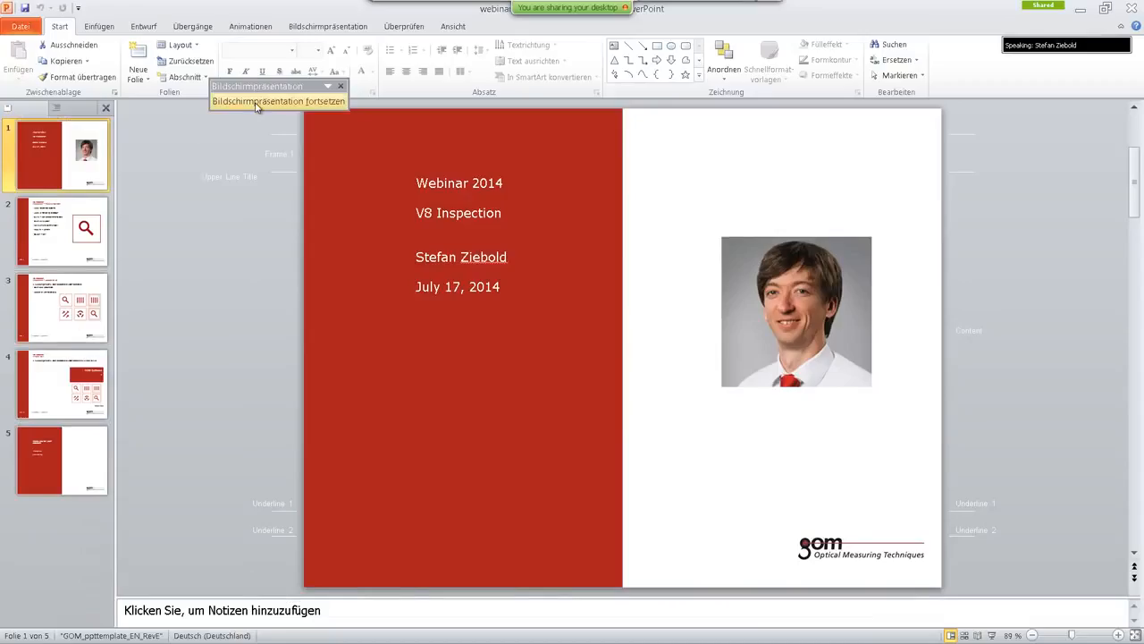
{"action": "left_click", "coordinate": [258, 102]}
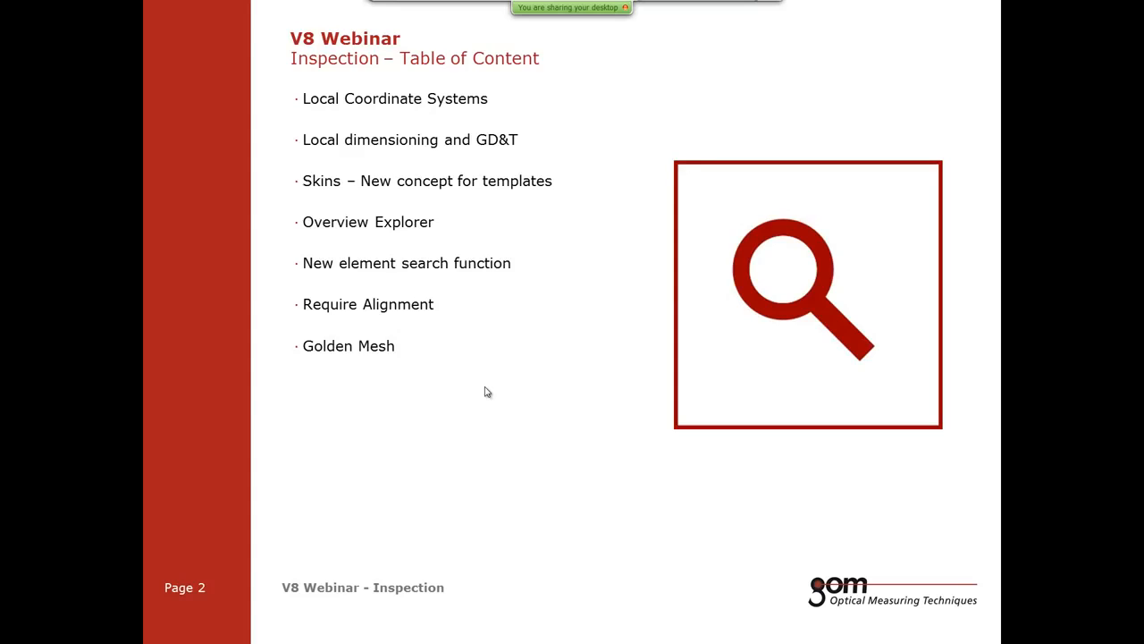
Step: Advance the slide show through the Update to V8 slide to the What's New slide
{"action": "left_click", "coordinate": [458, 352]}
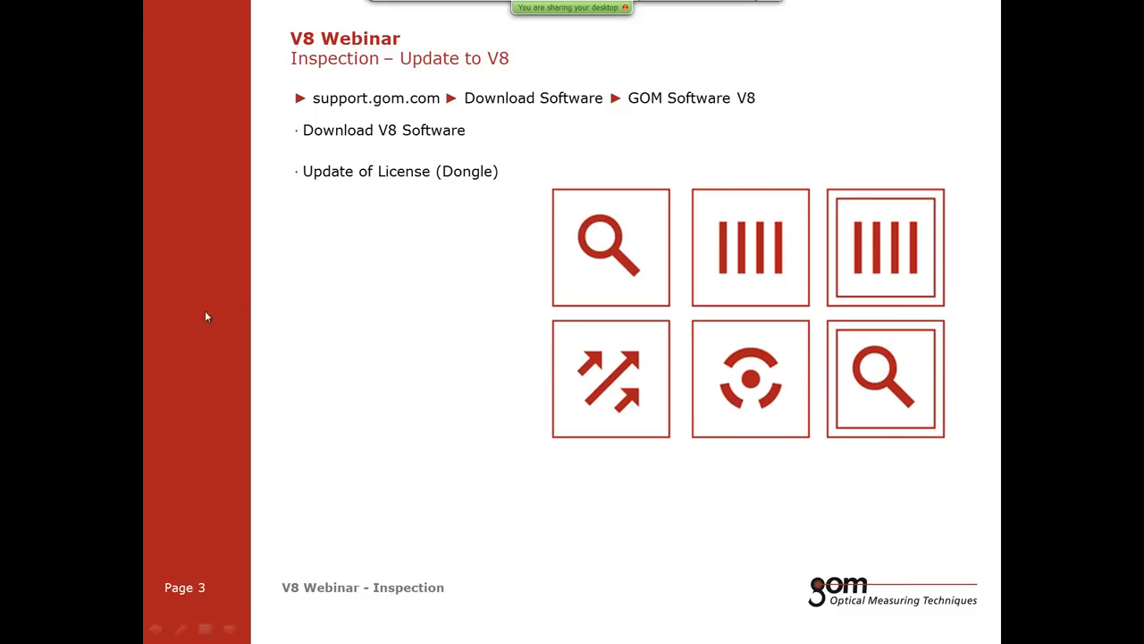
{"action": "key", "text": "Right"}
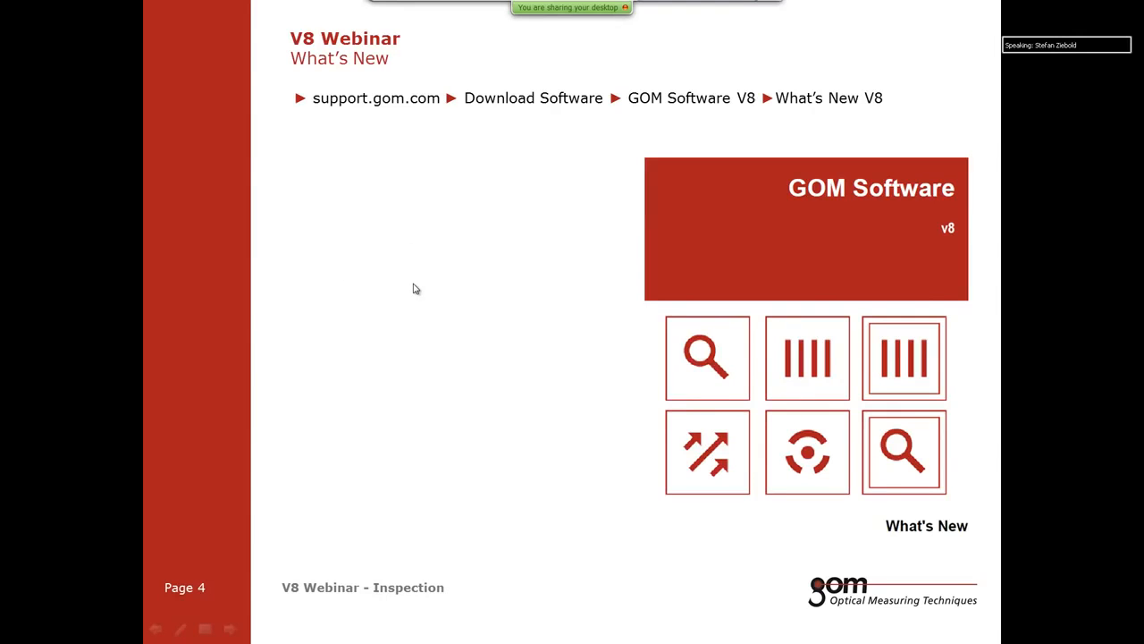